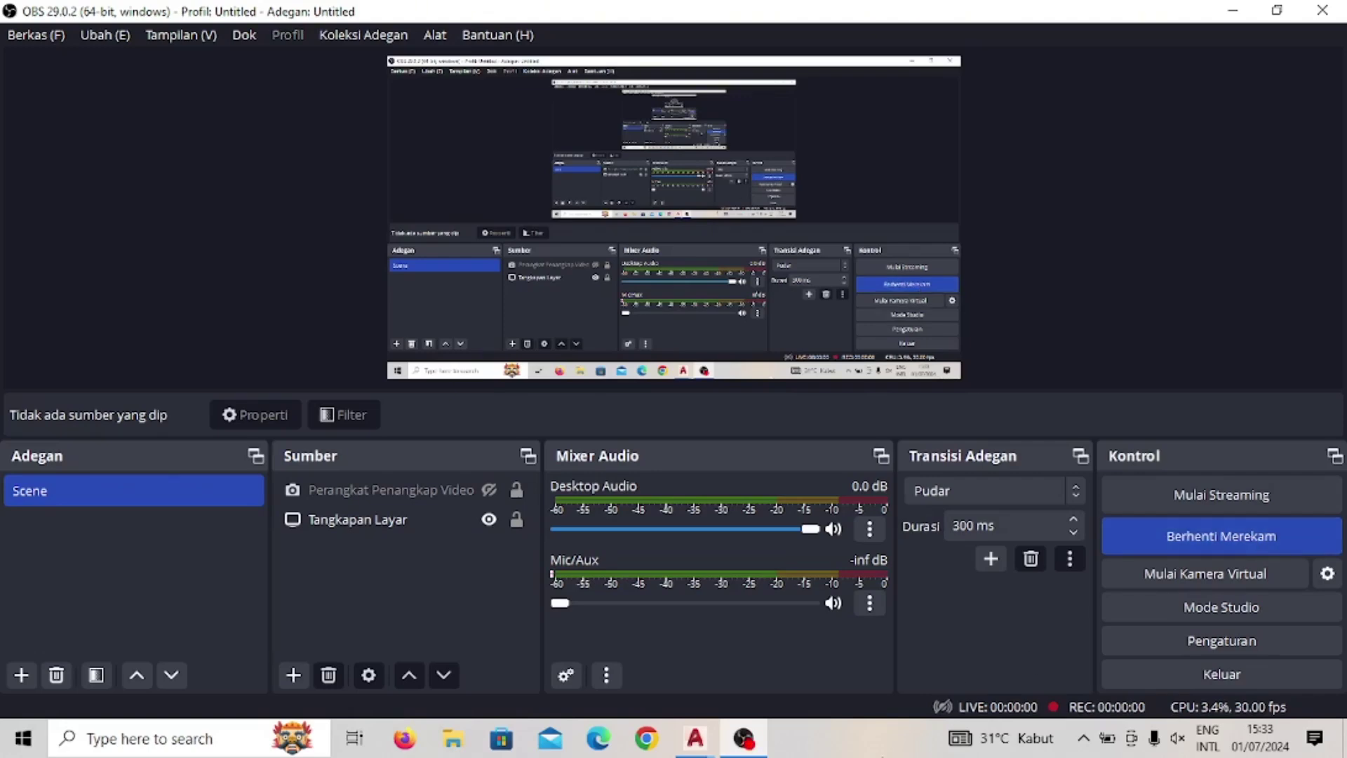
Step: Bring the AutoCAD Drawing2.dwg window to the front from the taskbar
{"action": "mouse_move", "coordinate": [694, 739]}
{"action": "left_click", "coordinate": [735, 672]}
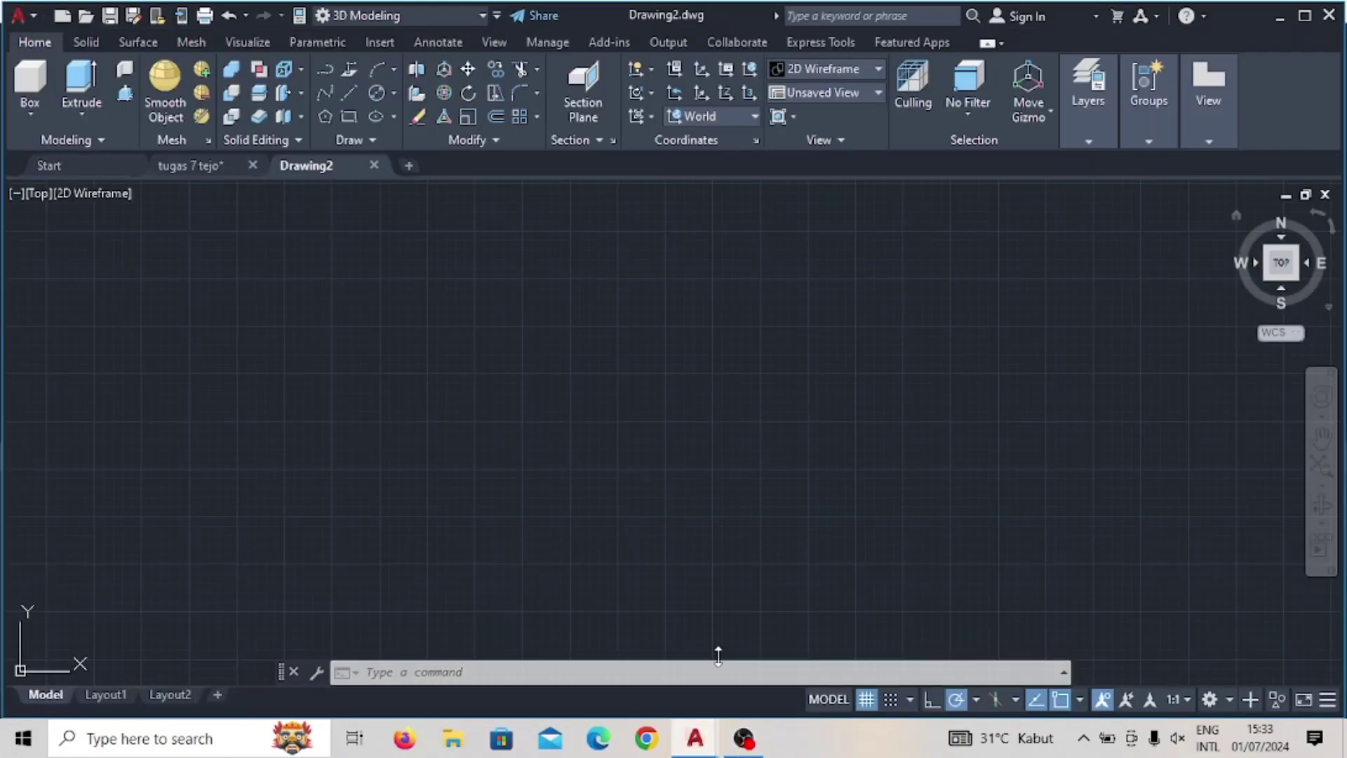
Step: Draw the outline's first two edges, 75 units vertical and 50 units horizontal
{"action": "left_click", "coordinate": [347, 92]}
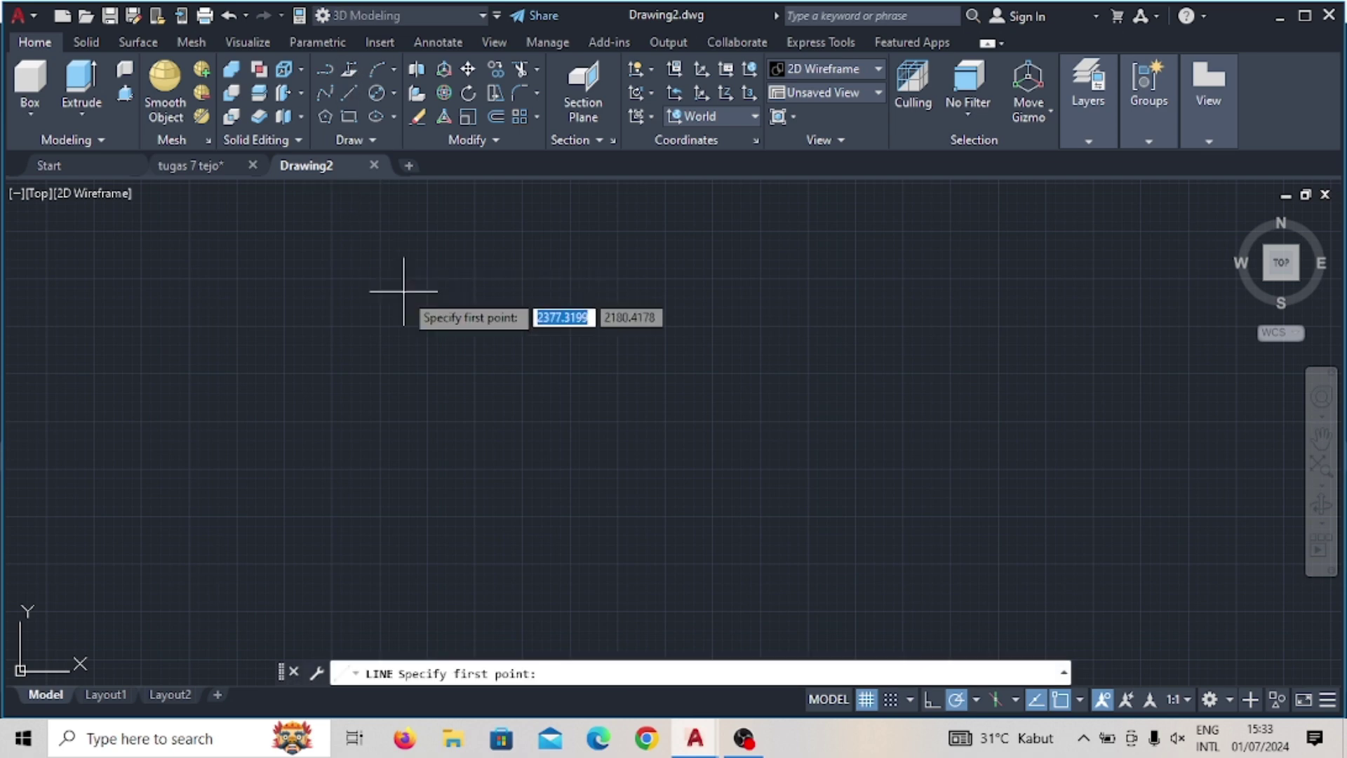
{"action": "left_click", "coordinate": [529, 257]}
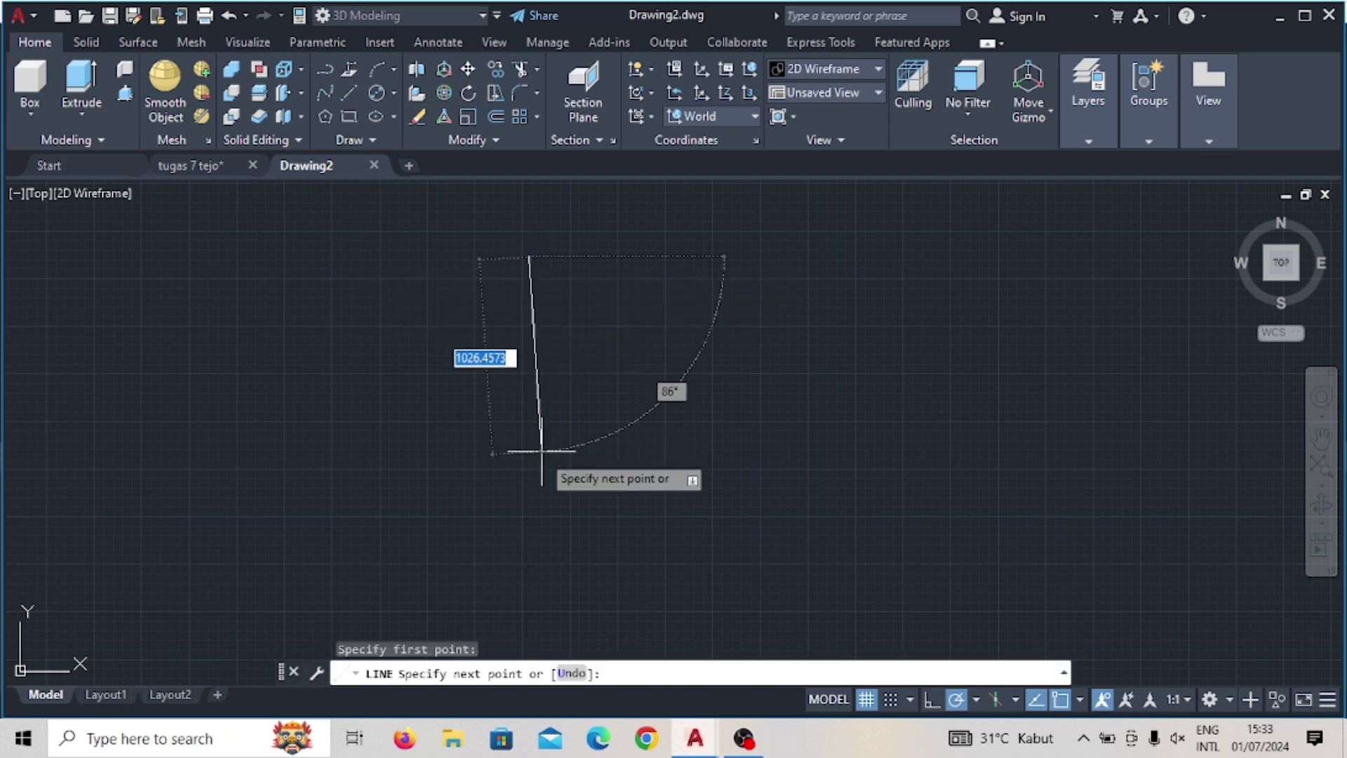
{"action": "type", "text": "75"}
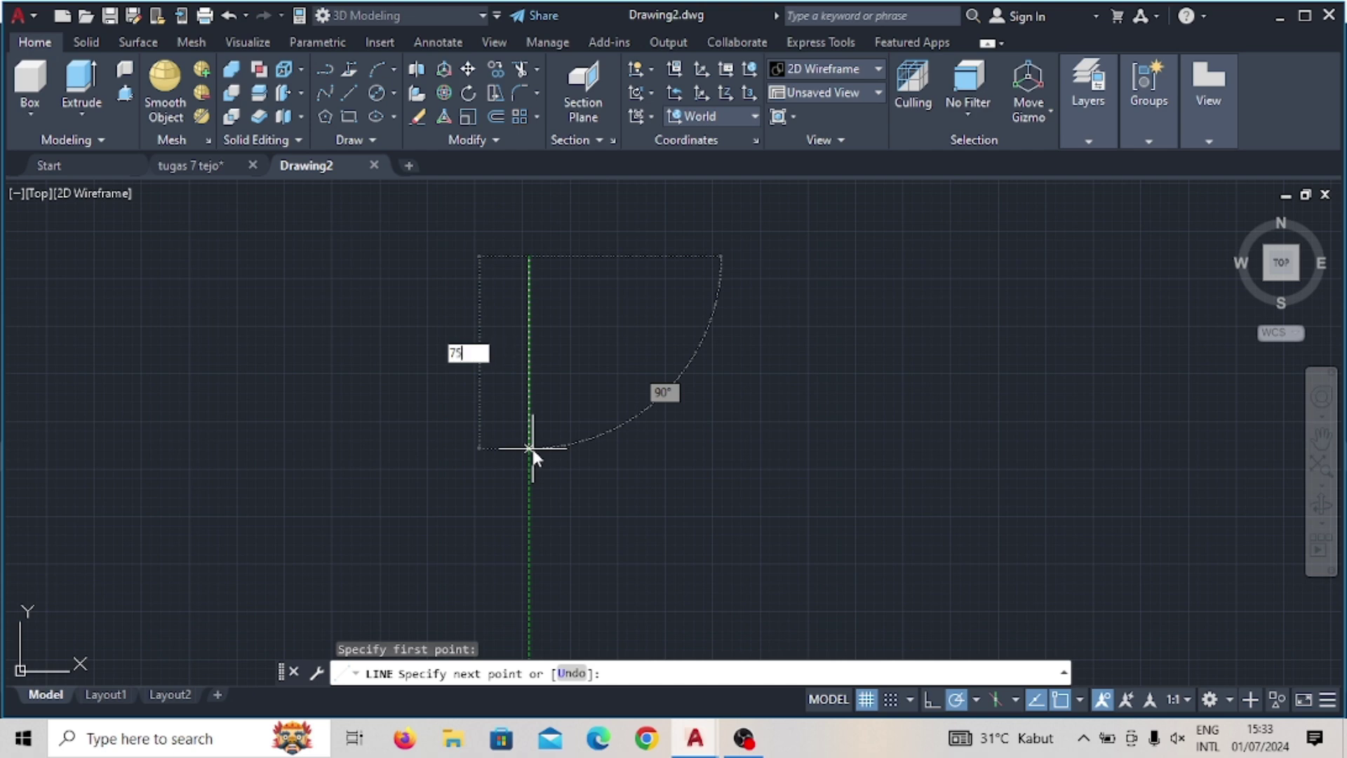
{"action": "key", "text": "Return"}
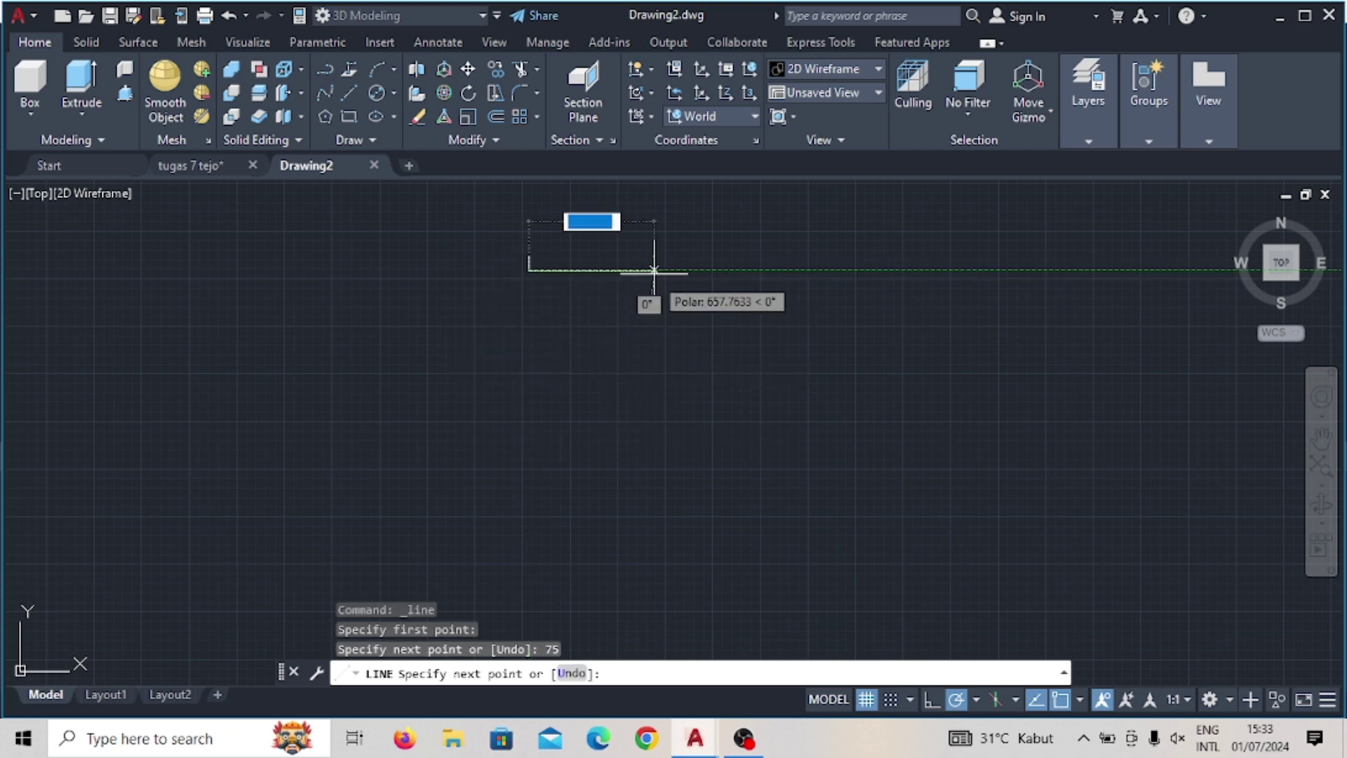
{"action": "type", "text": "50"}
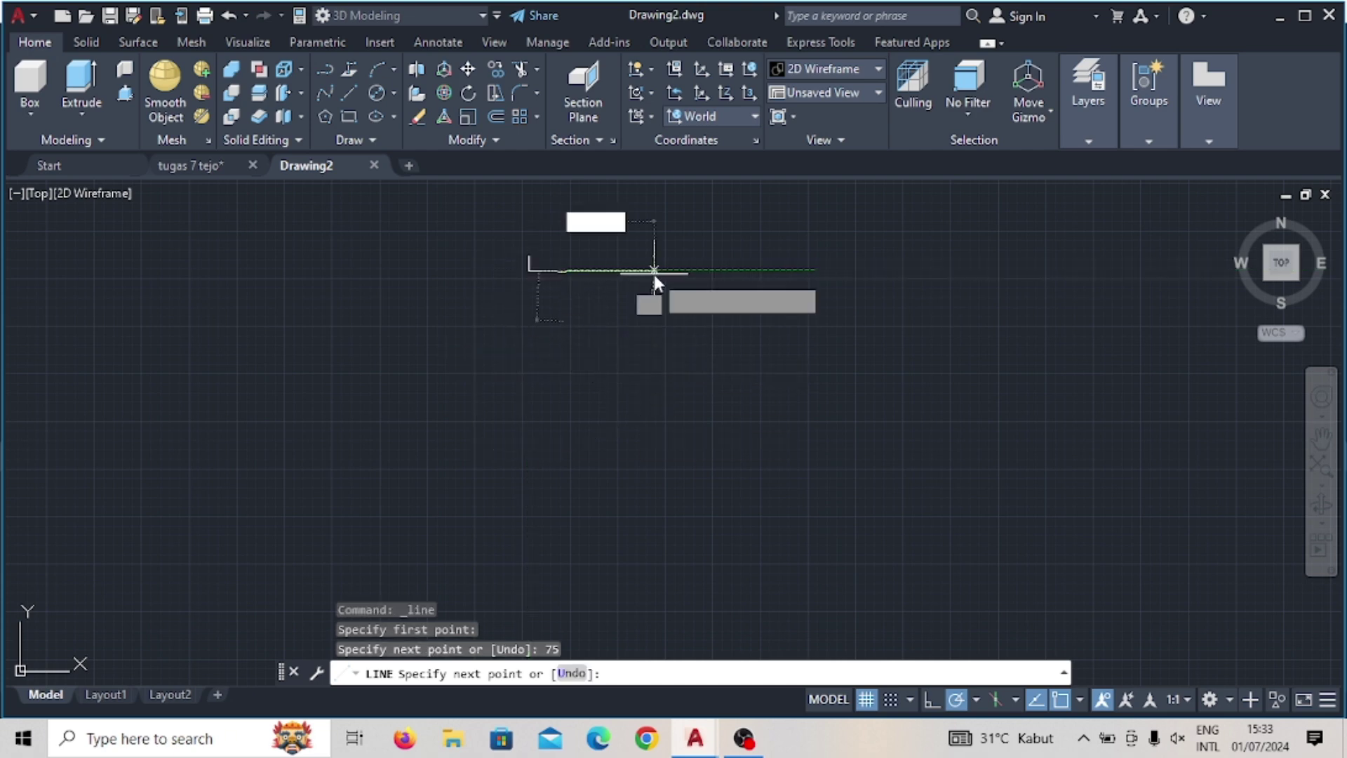
{"action": "key", "text": "Return"}
{"action": "key", "text": "Escape"}
{"action": "scroll", "coordinate": [644, 275], "scroll_direction": "up", "scroll_amount": 5}
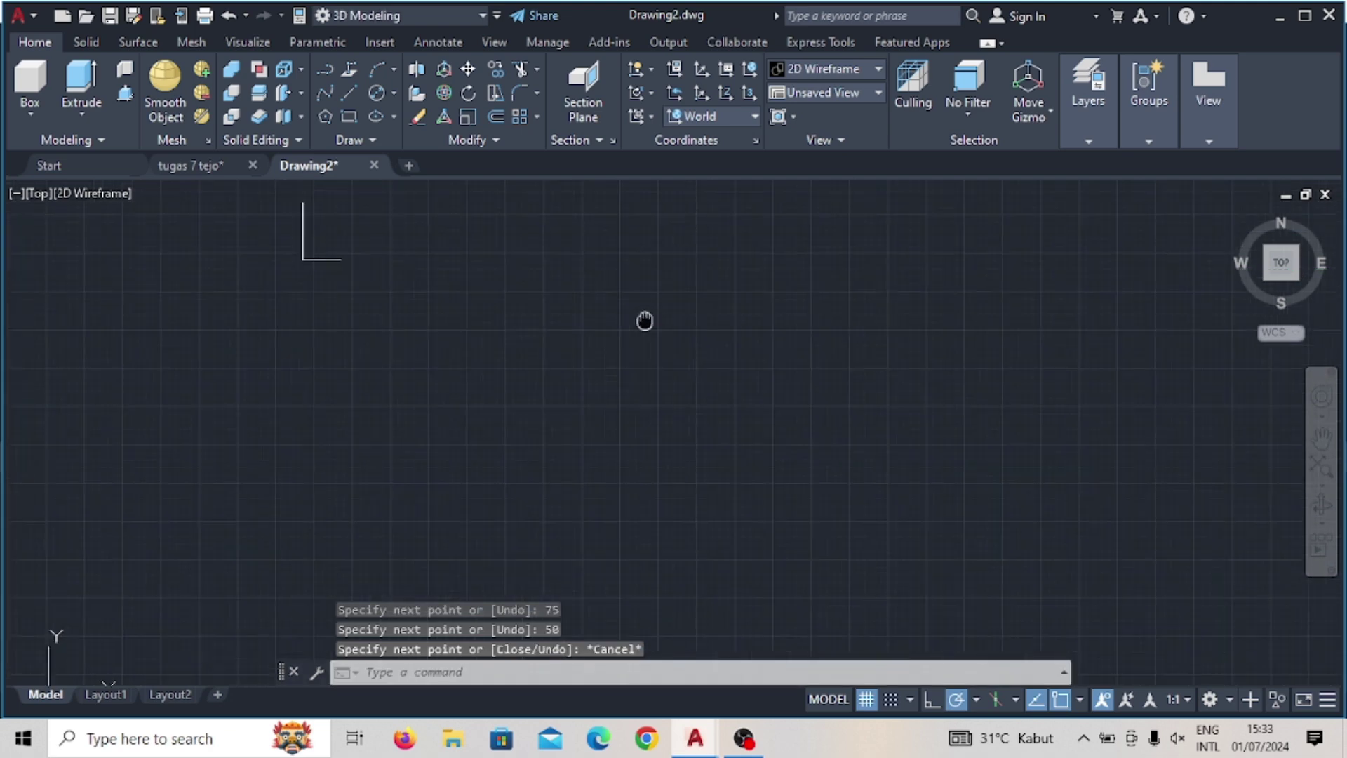
{"action": "middle_click_drag", "start_coordinate": [643, 319], "coordinate": [836, 469]}
{"action": "scroll", "coordinate": [564, 403], "scroll_direction": "up", "scroll_amount": 4}
{"action": "middle_click_drag", "start_coordinate": [564, 403], "coordinate": [685, 481]}
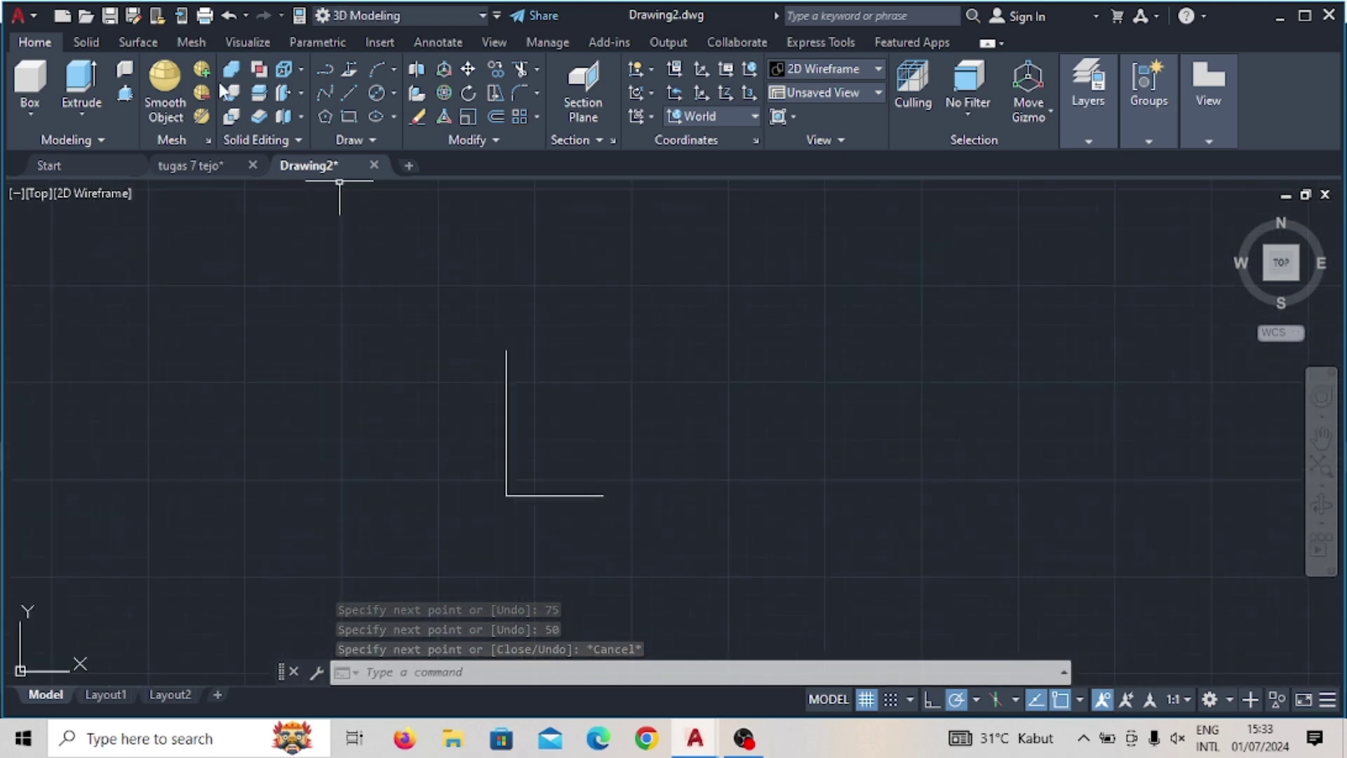
Step: Add the right side and top edge to close the 50 by 75 rectangle
{"action": "left_click", "coordinate": [349, 92]}
{"action": "left_click", "coordinate": [603, 495]}
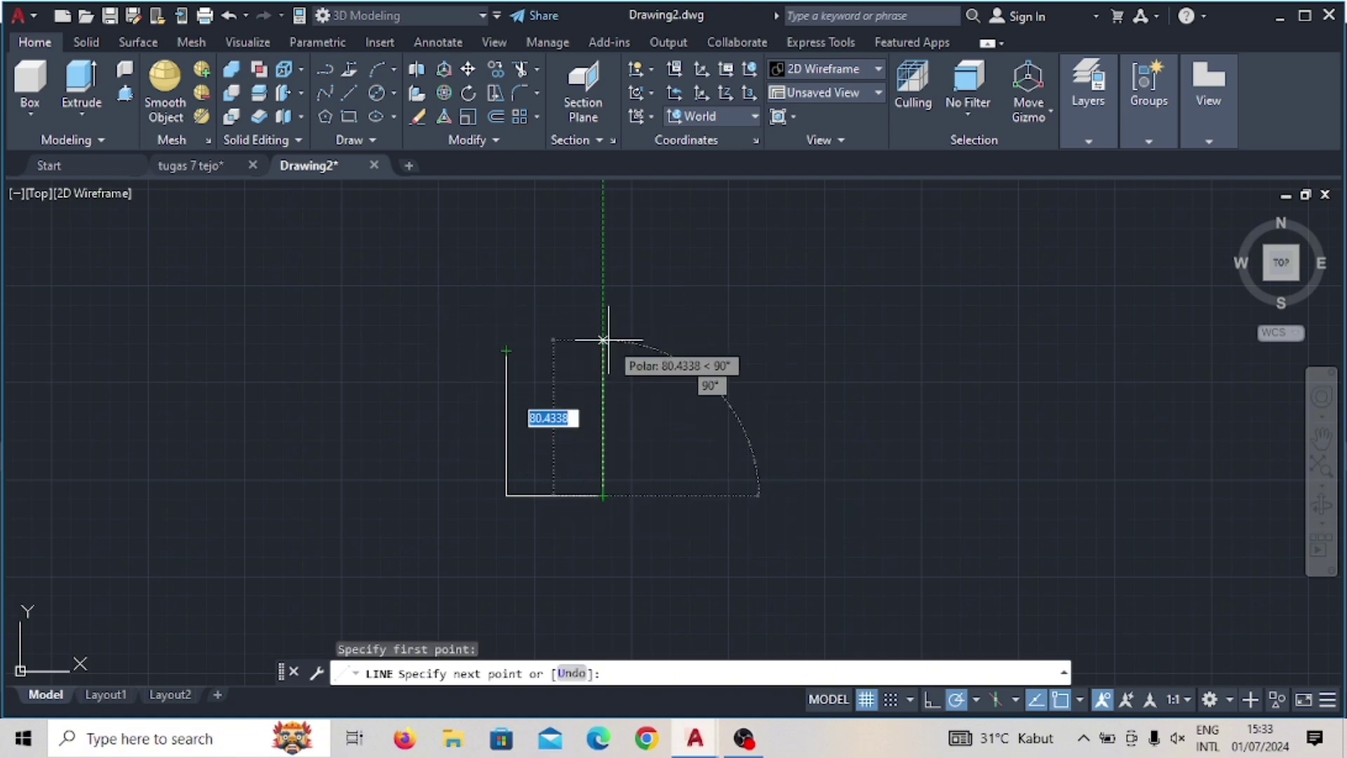
{"action": "left_click", "coordinate": [603, 349]}
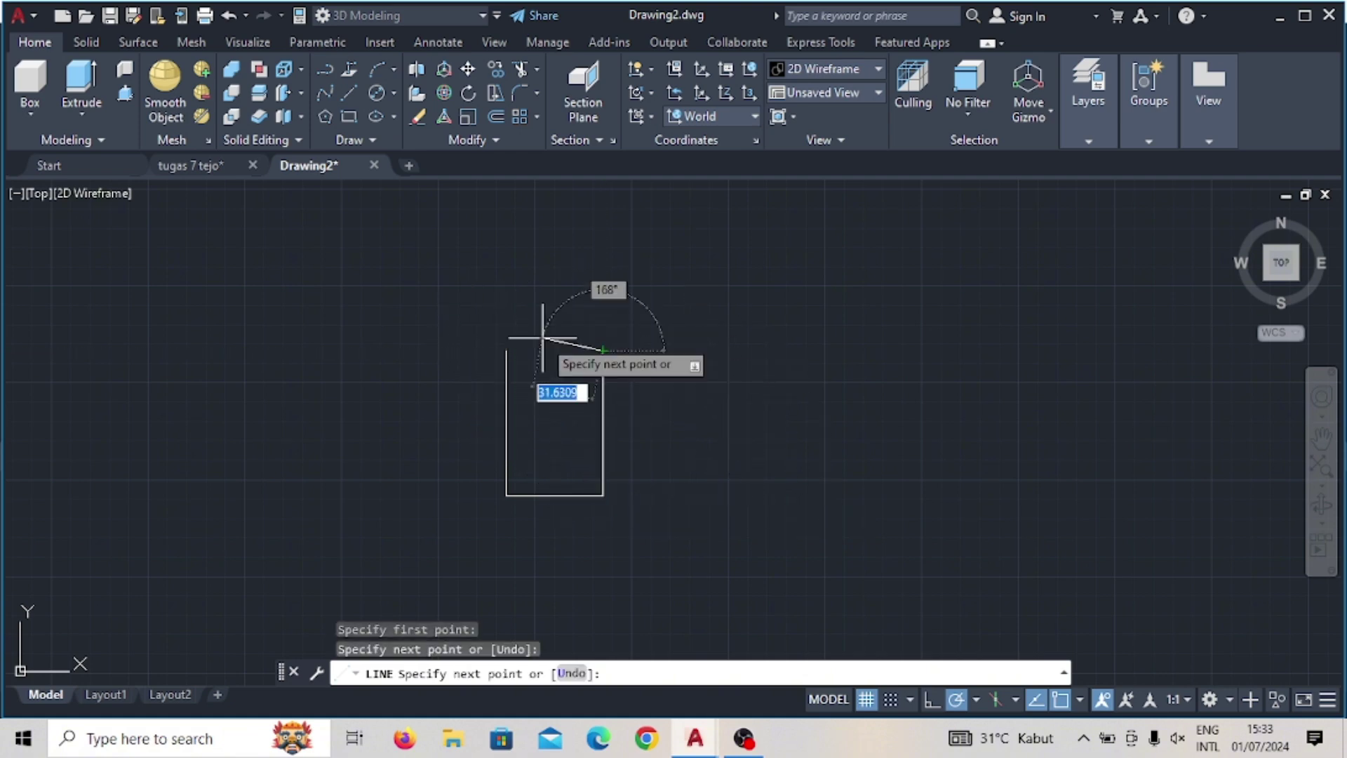
{"action": "left_click", "coordinate": [504, 351]}
{"action": "key", "text": "Escape"}
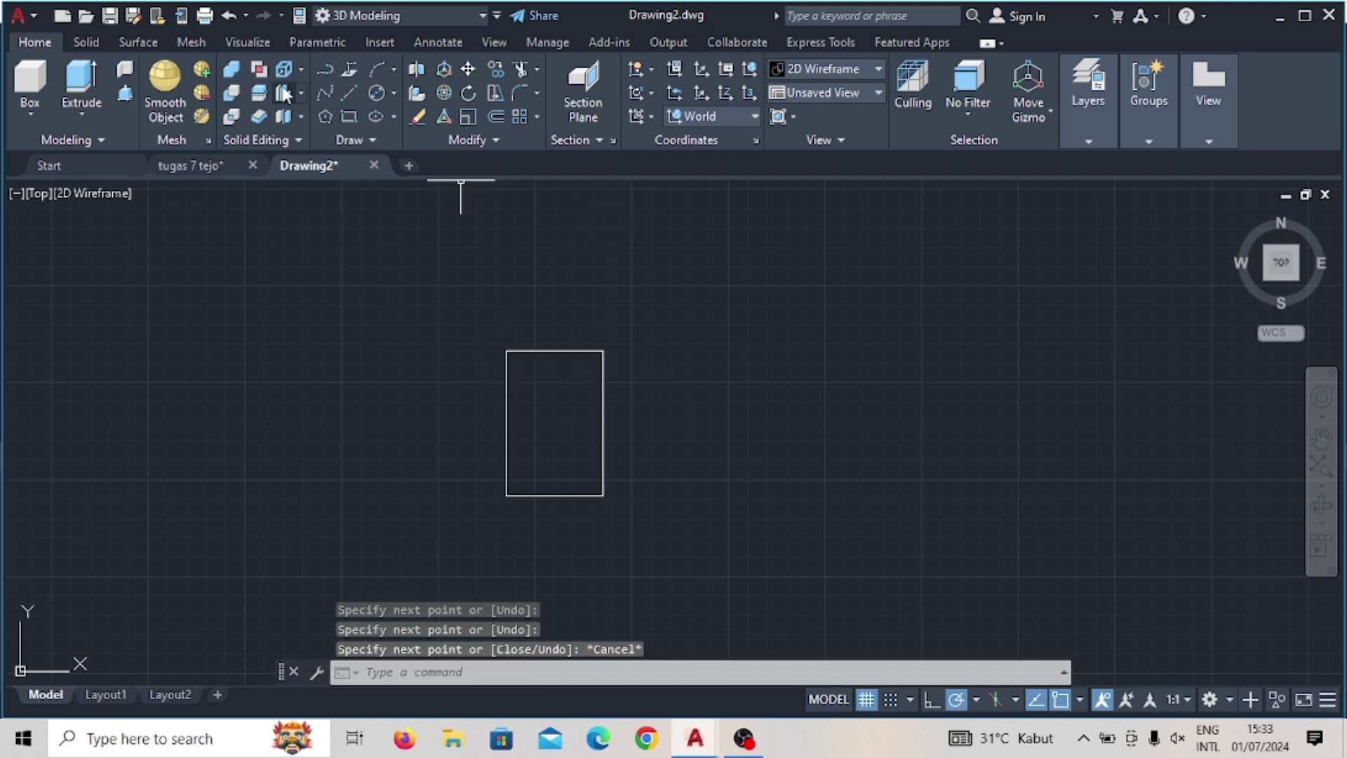
Step: Draw a line from 12 along the top edge, 24 down, then across to the left edge
{"action": "left_click", "coordinate": [347, 94]}
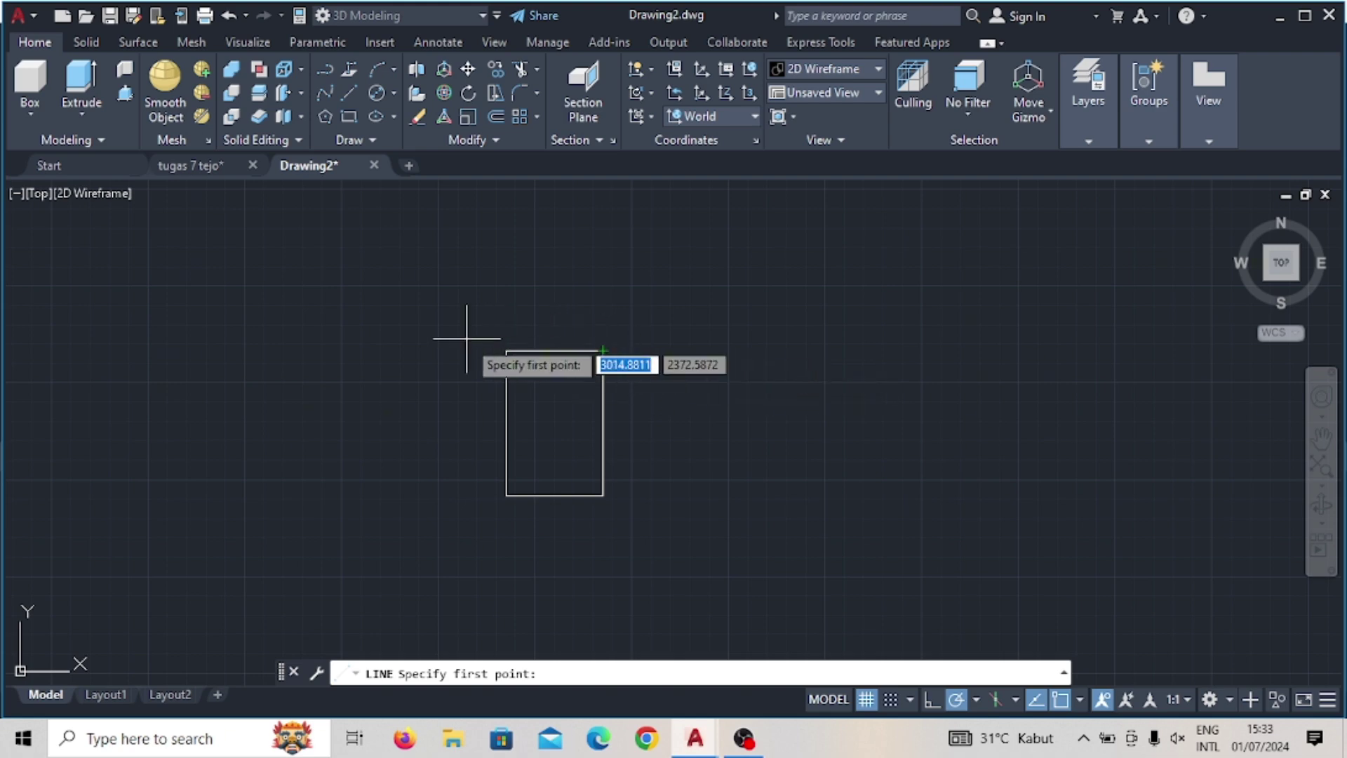
{"action": "type", "text": "12"}
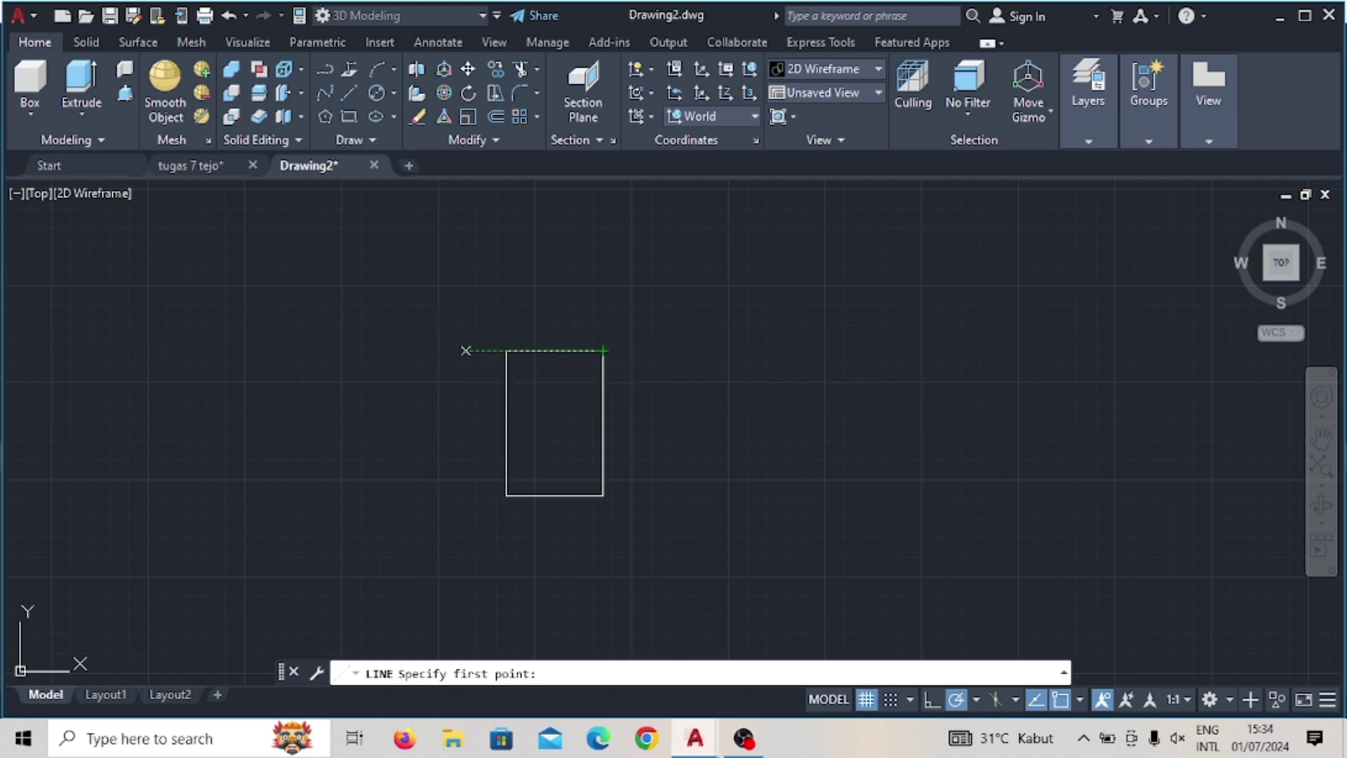
{"action": "key", "text": "Return"}
{"action": "type", "text": "24"}
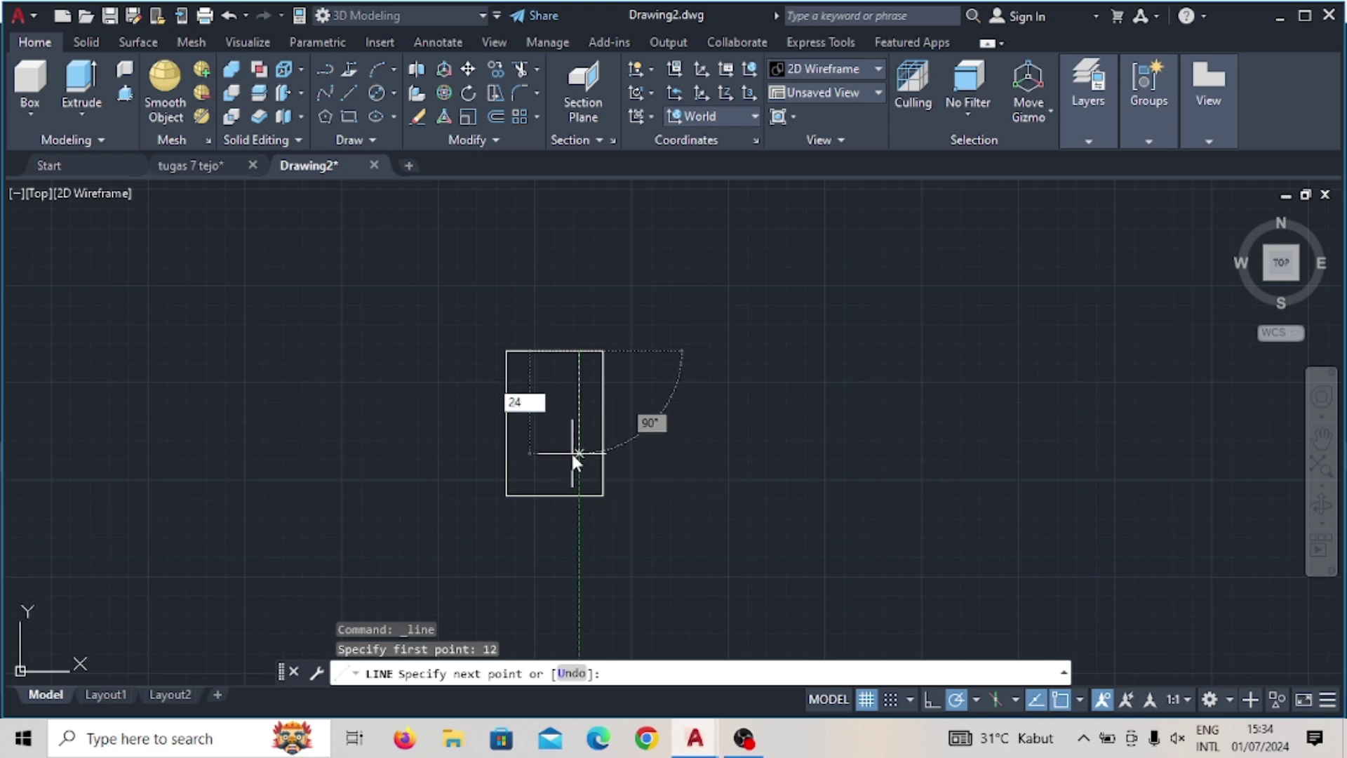
{"action": "key", "text": "Return"}
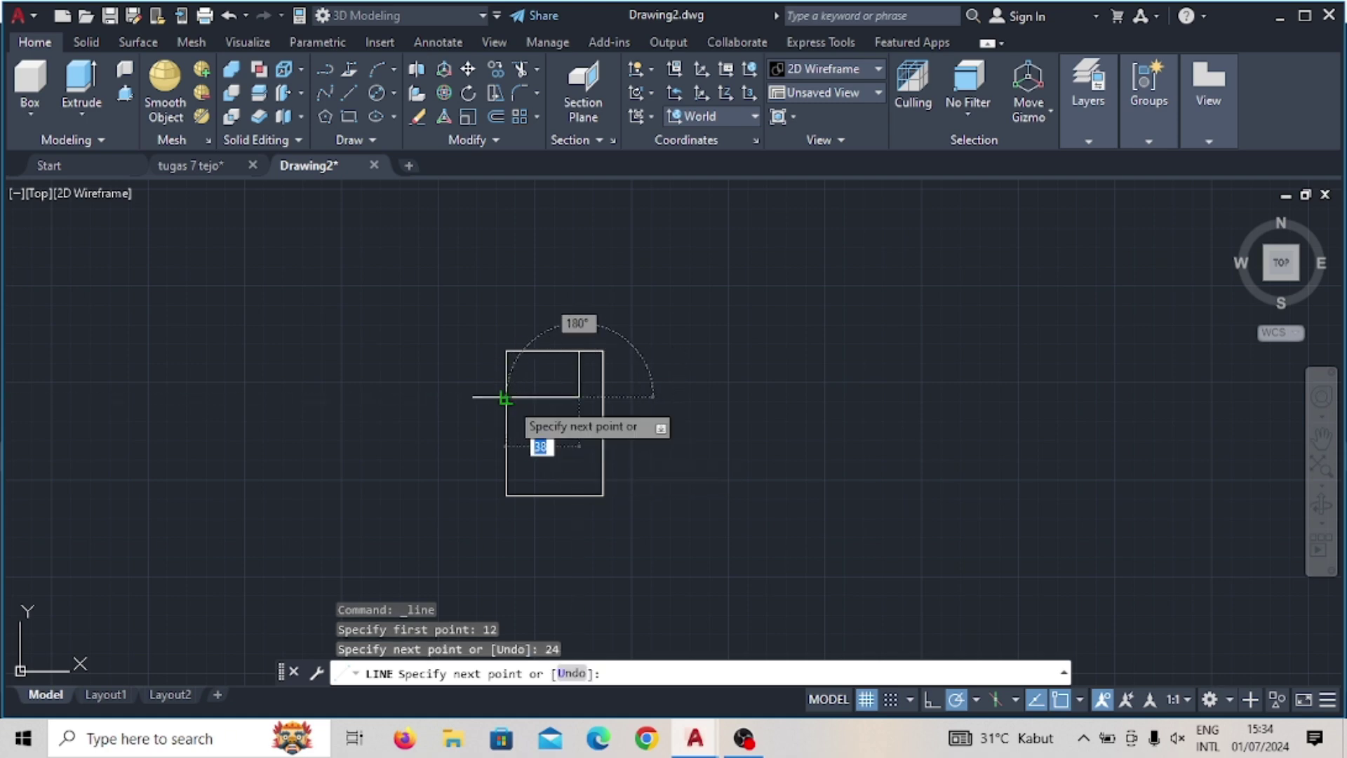
{"action": "left_click", "coordinate": [507, 397]}
{"action": "key", "text": "Escape"}
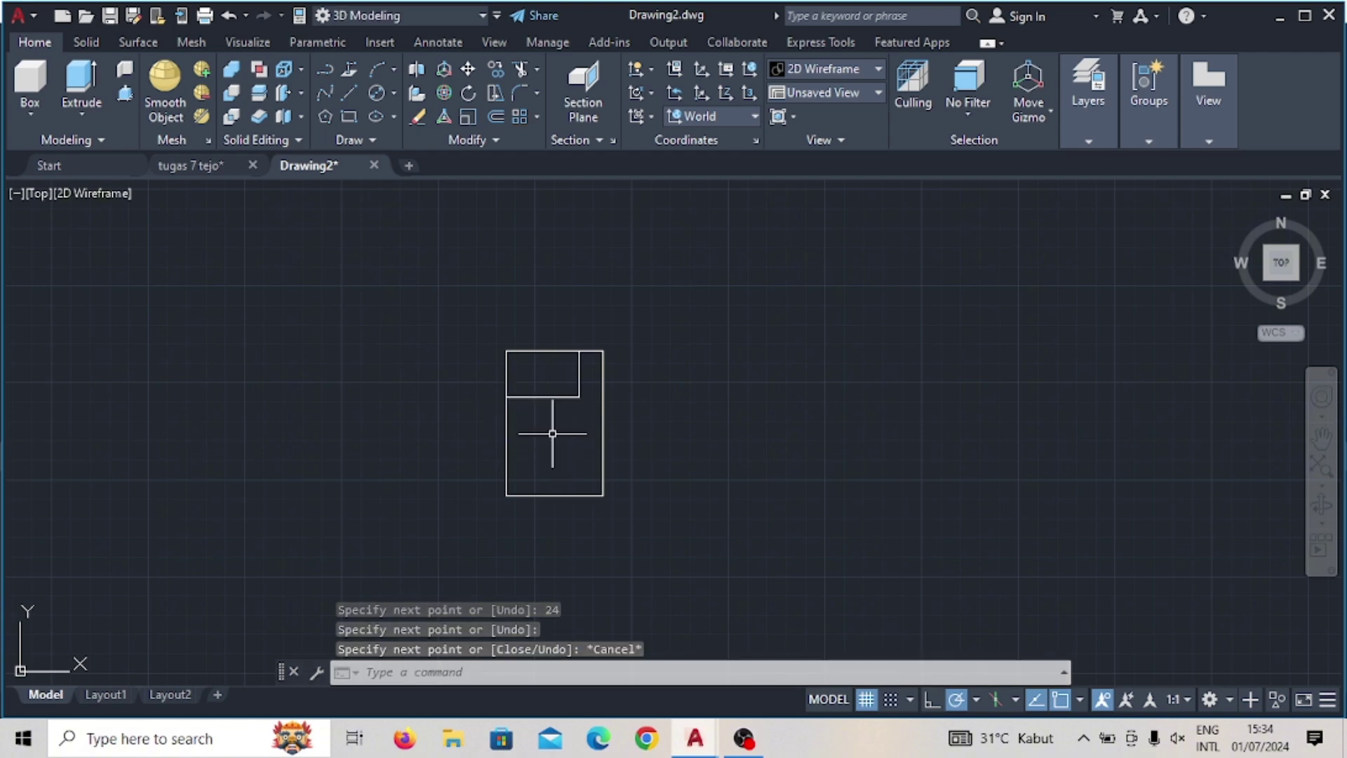
Step: Draw a closed 76 by 36 rectangle to the upper right of the first outline
{"action": "left_click", "coordinate": [39, 193]}
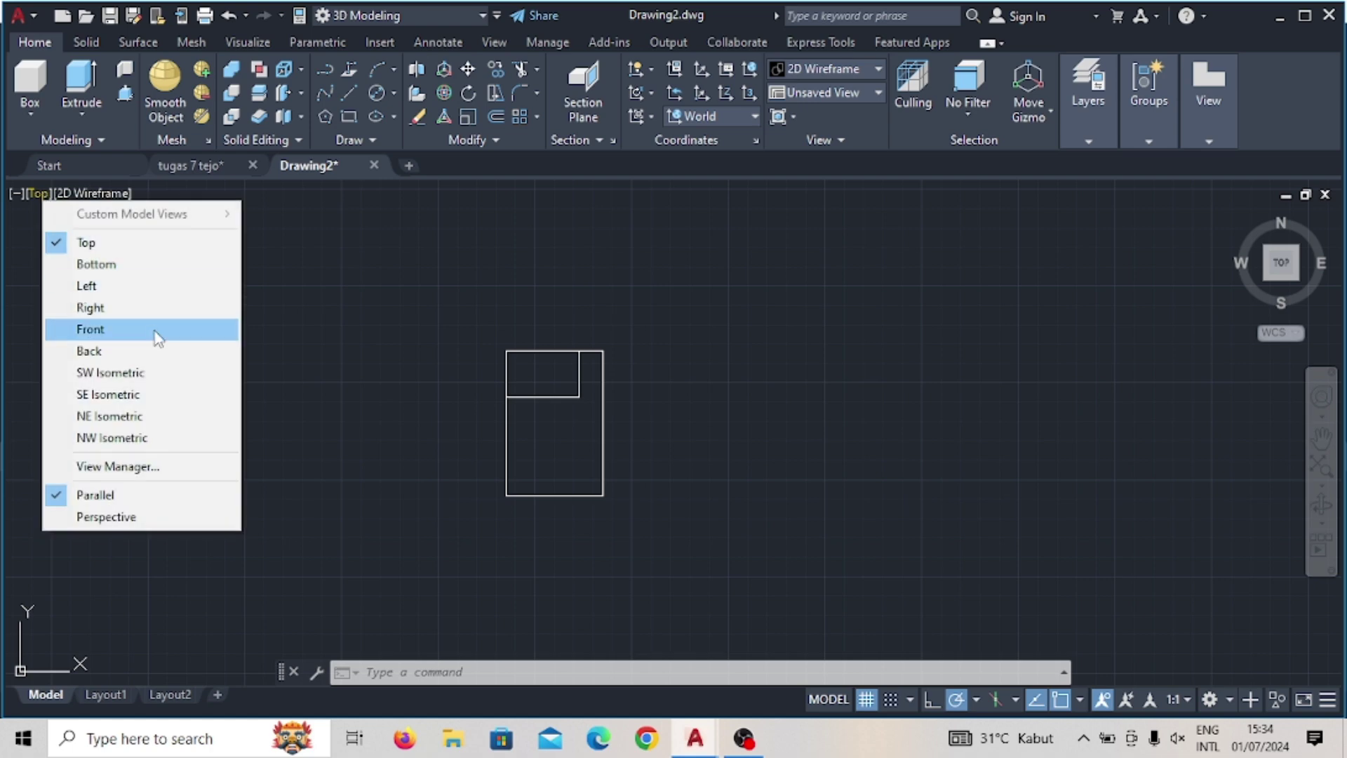
{"action": "left_click", "coordinate": [346, 94]}
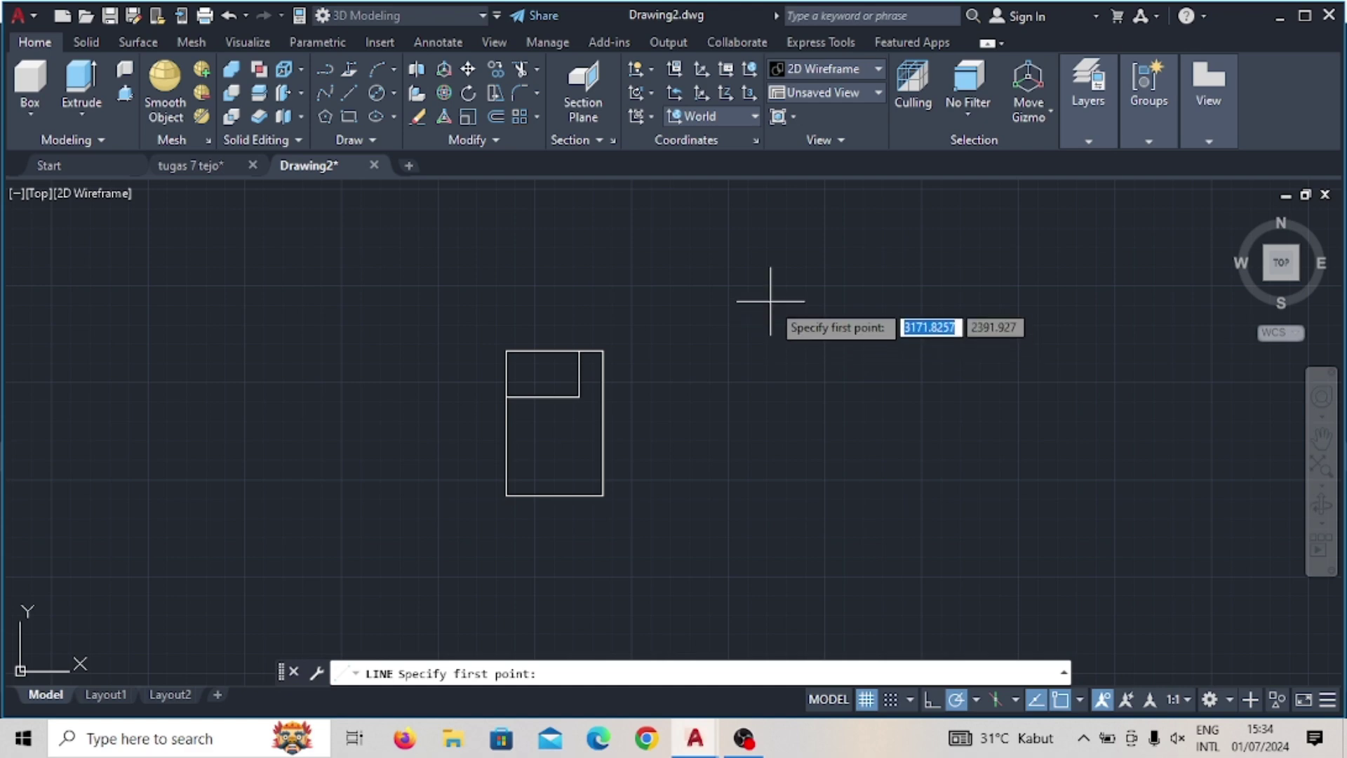
{"action": "left_click", "coordinate": [775, 264]}
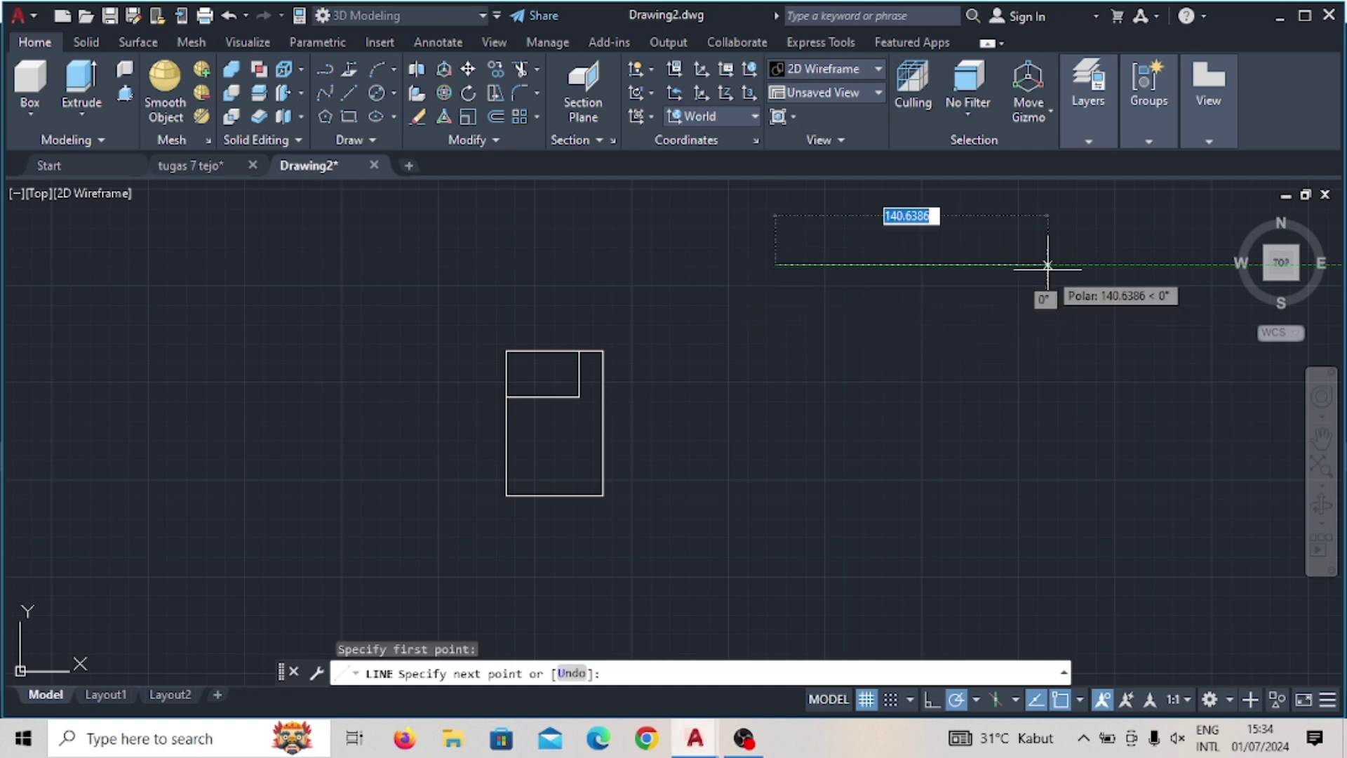
{"action": "type", "text": "76"}
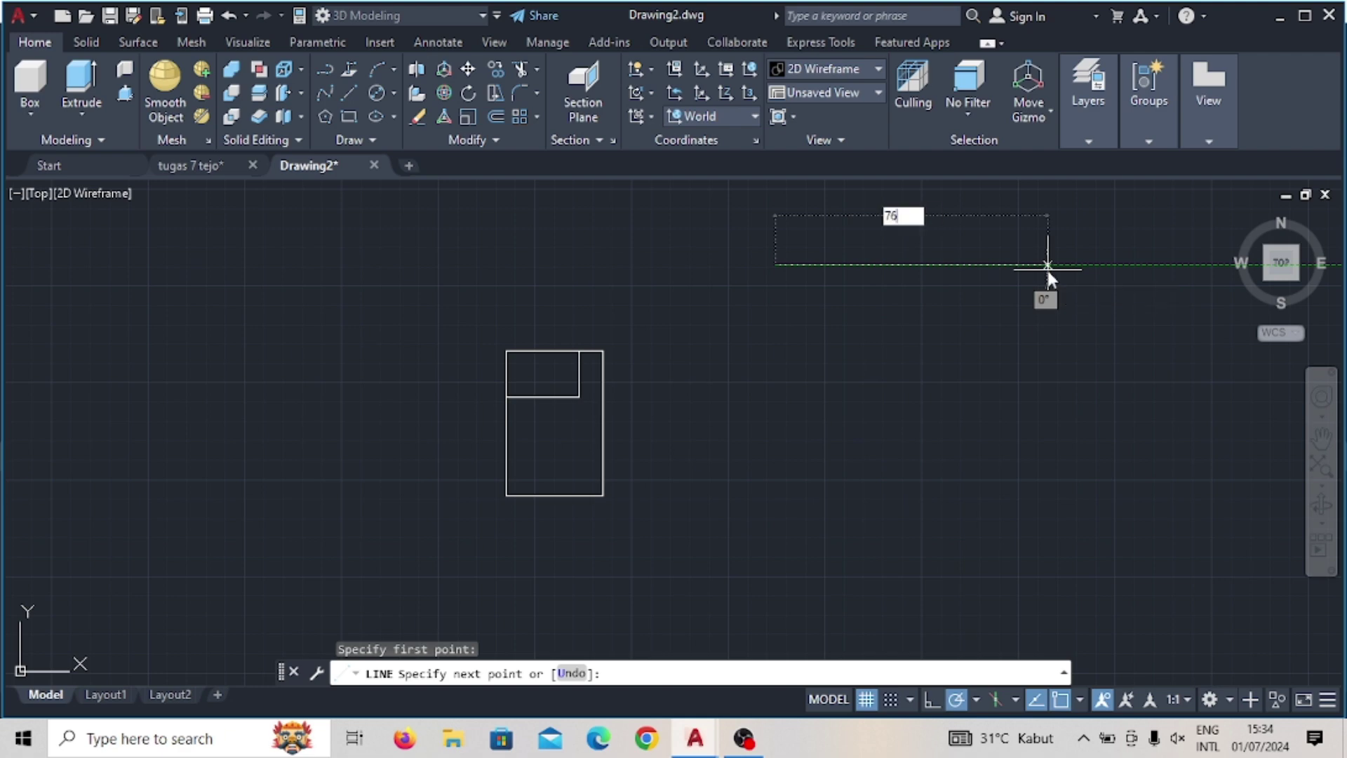
{"action": "key", "text": "Return"}
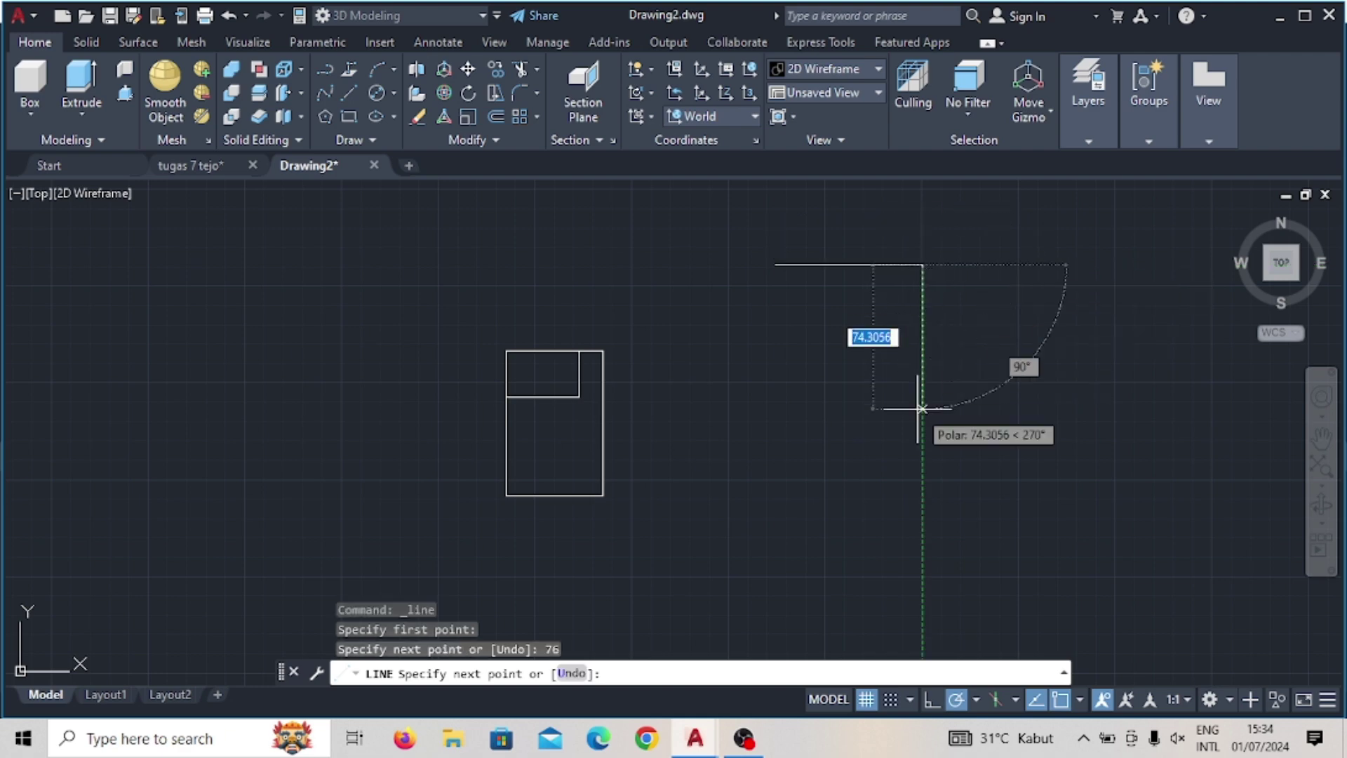
{"action": "type", "text": "3"}
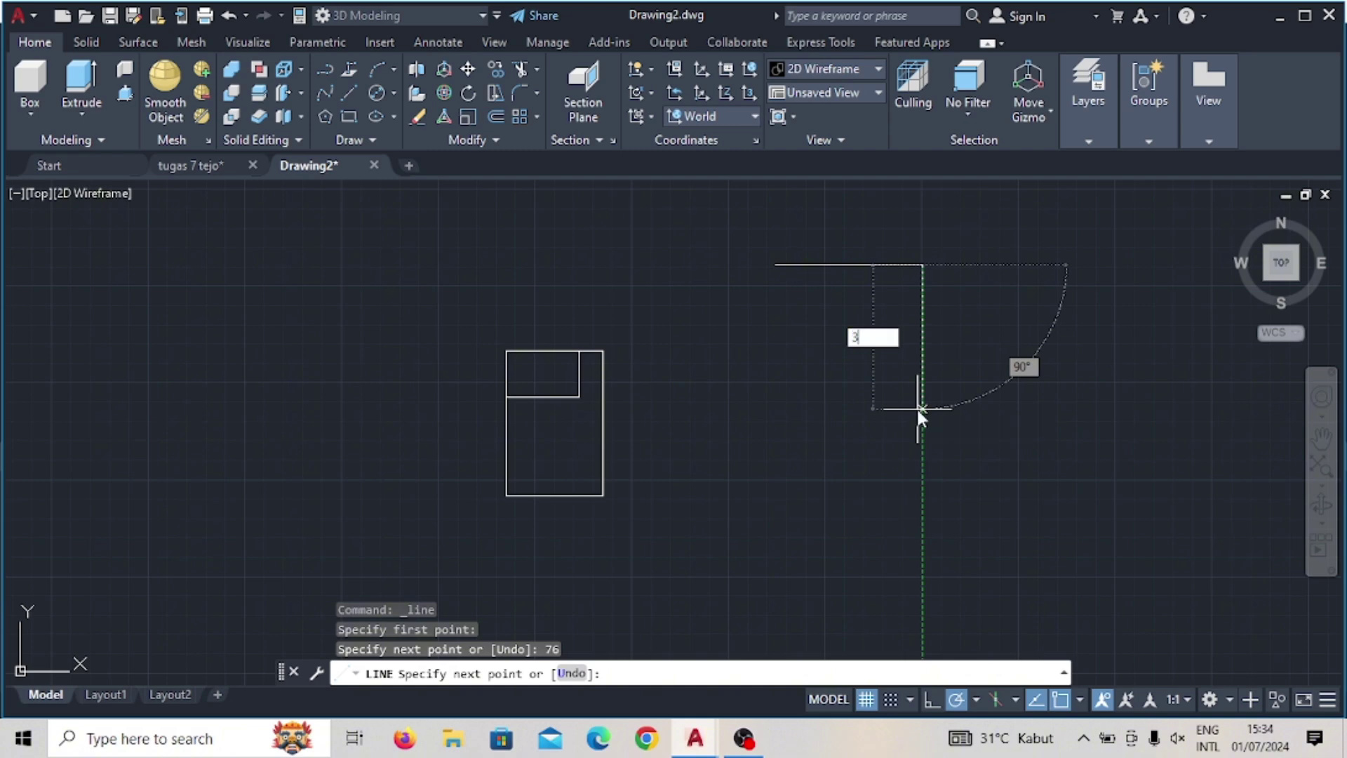
{"action": "type", "text": "6"}
{"action": "key", "text": "Return"}
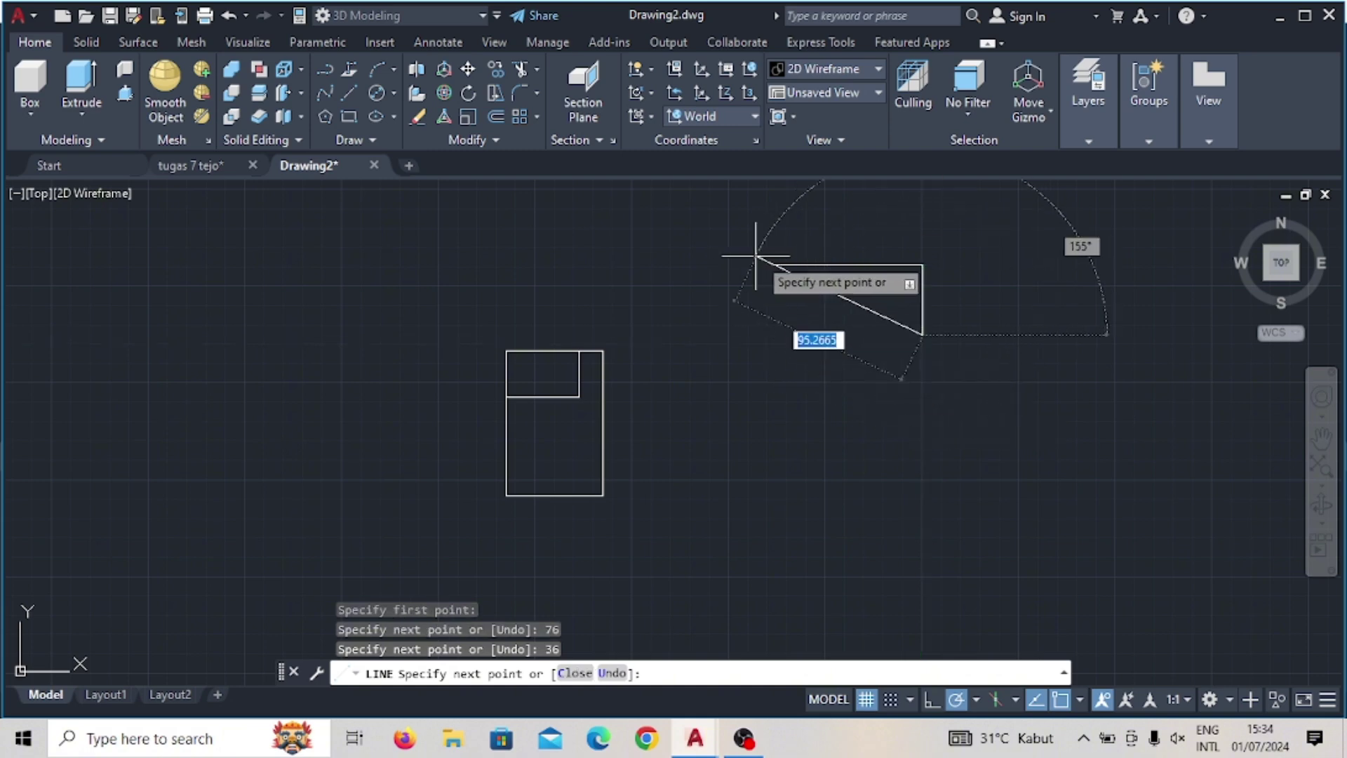
{"action": "left_click", "coordinate": [775, 335]}
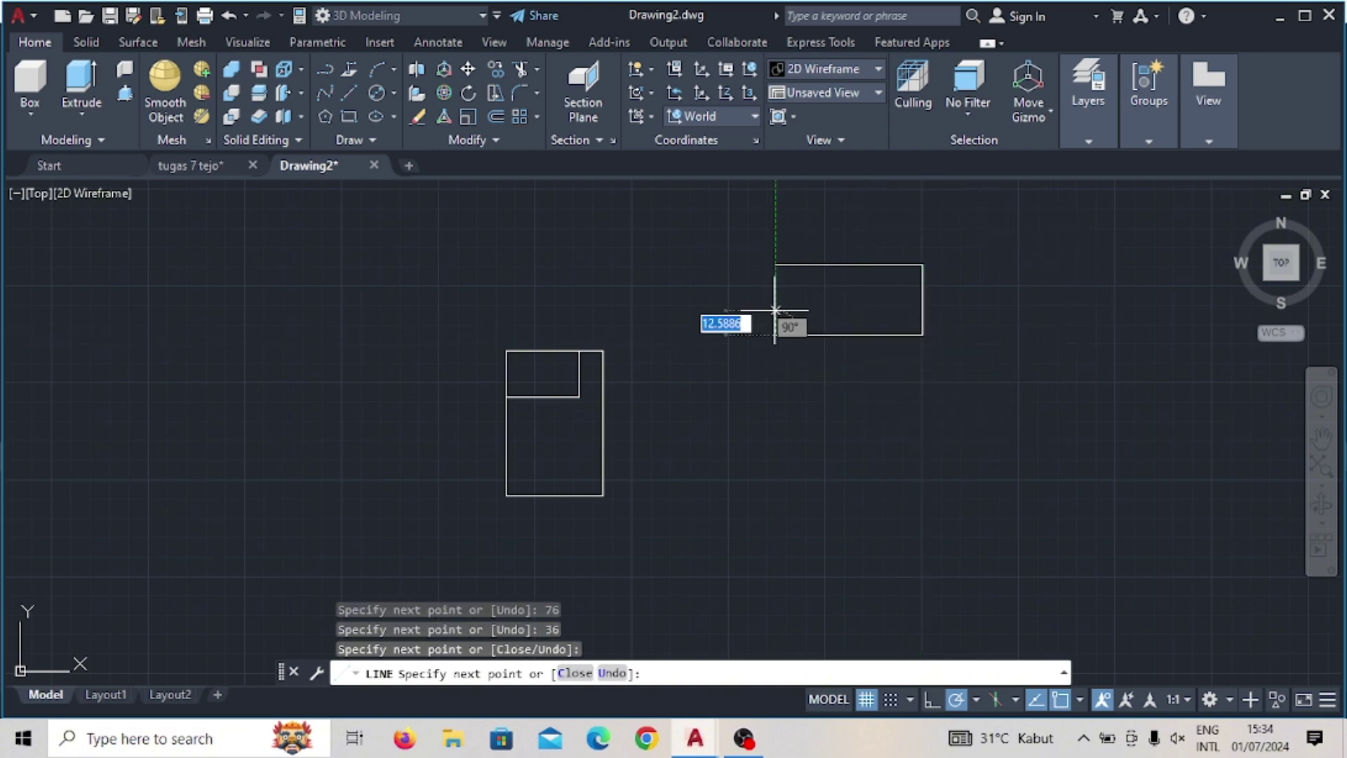
{"action": "left_click", "coordinate": [774, 265]}
{"action": "key", "text": "Return"}
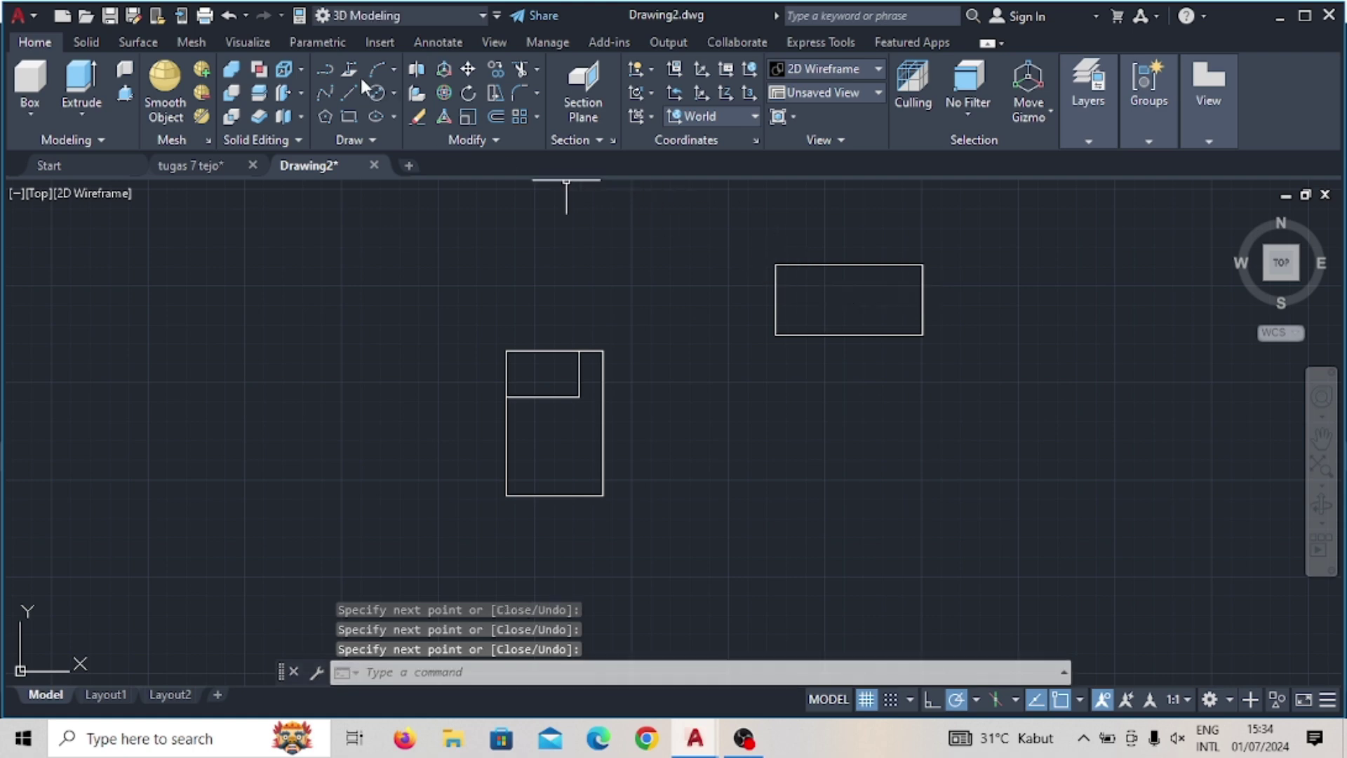
Step: Draw a 64-unit vertical line down from the rectangle's bottom-edge midpoint
{"action": "left_click", "coordinate": [349, 92]}
{"action": "left_click", "coordinate": [849, 335]}
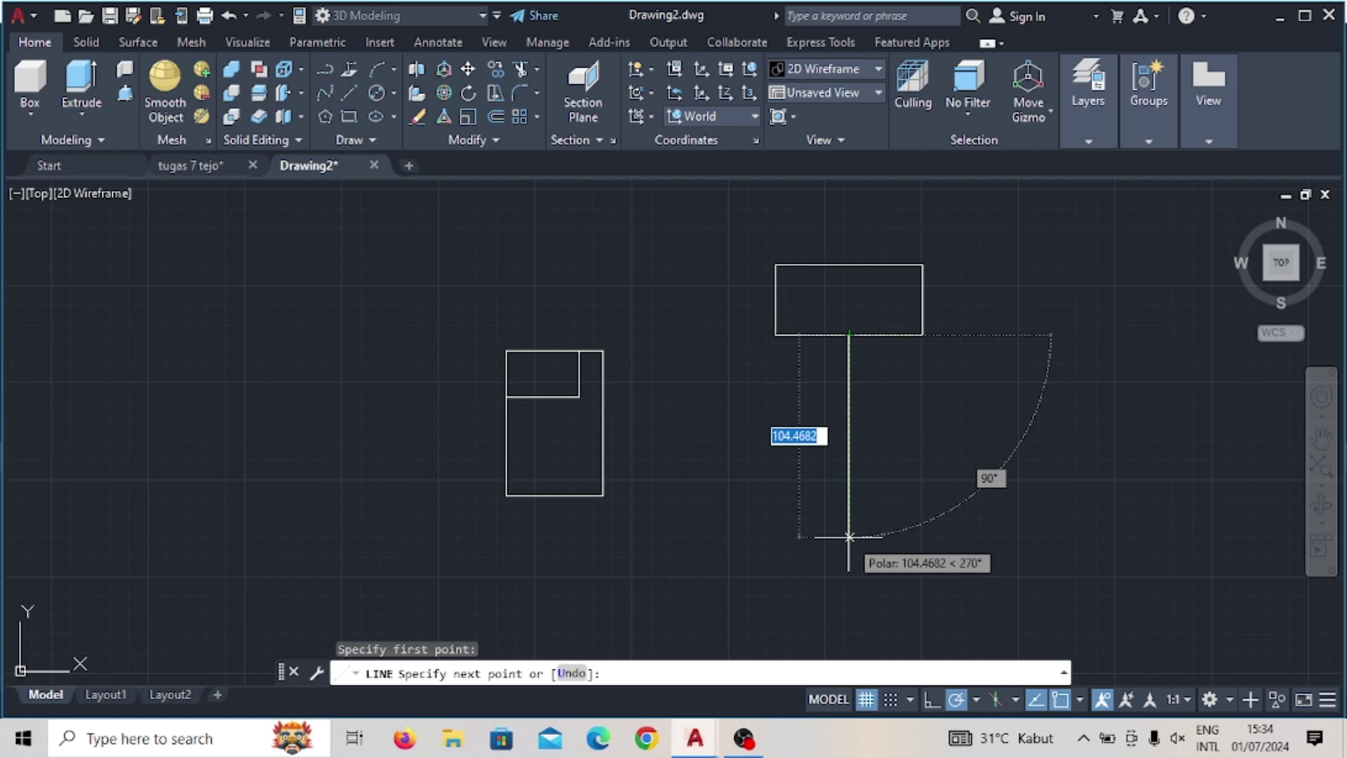
{"action": "type", "text": "64"}
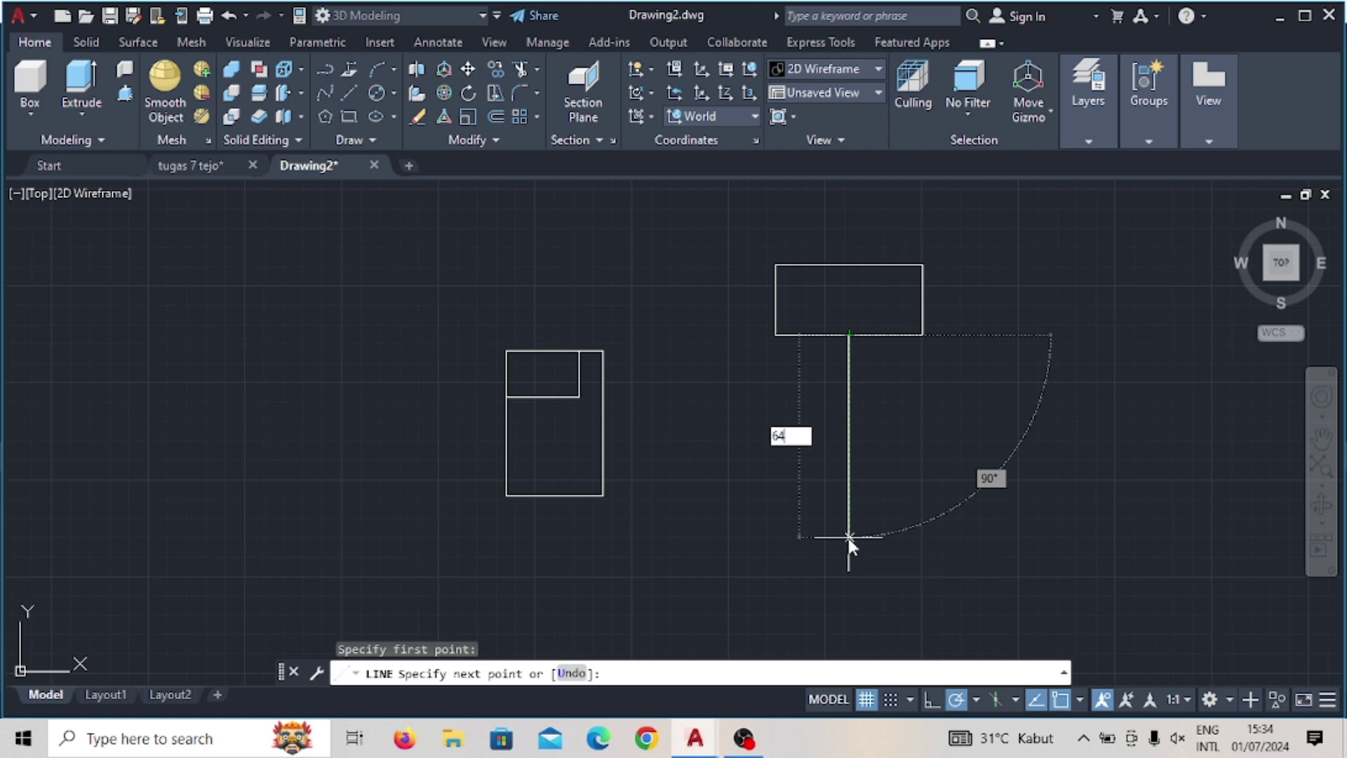
{"action": "key", "text": "Return"}
{"action": "key", "text": "Escape"}
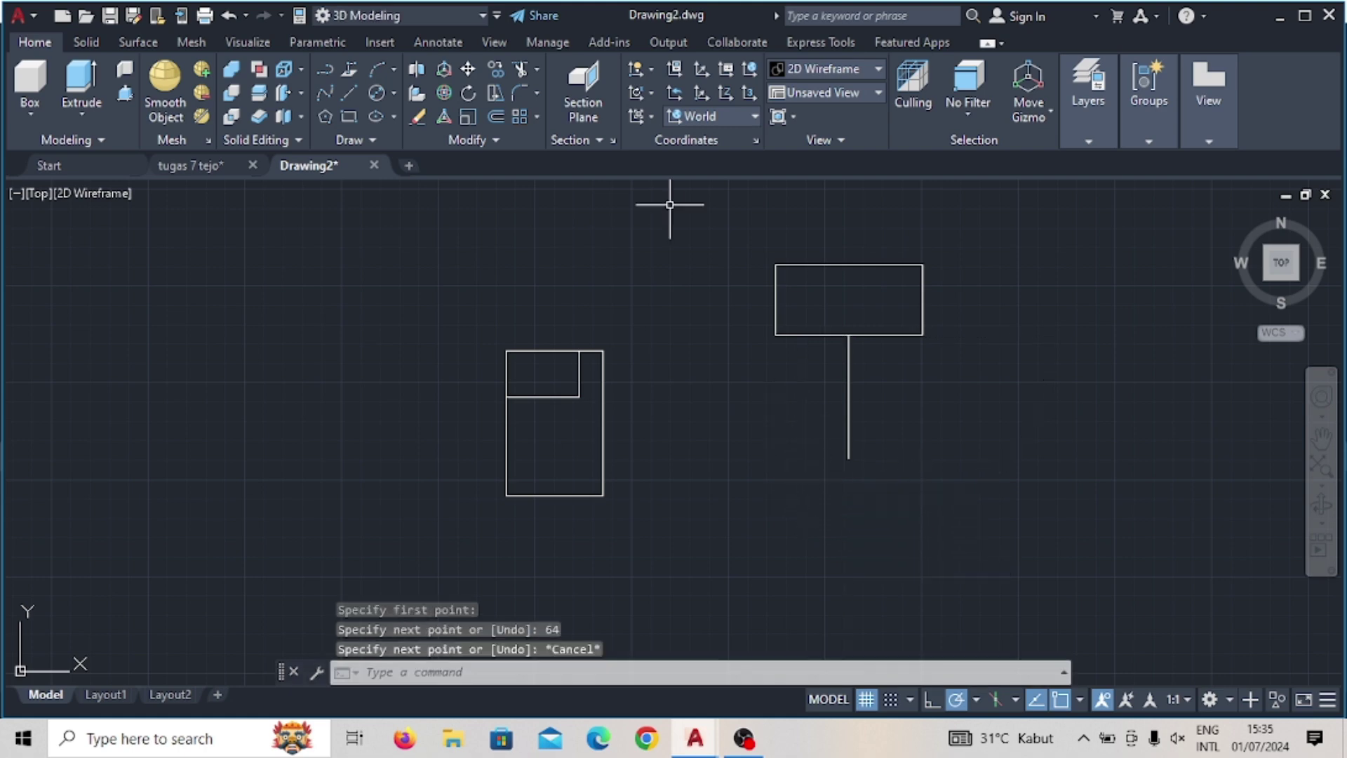
{"action": "left_click", "coordinate": [395, 95]}
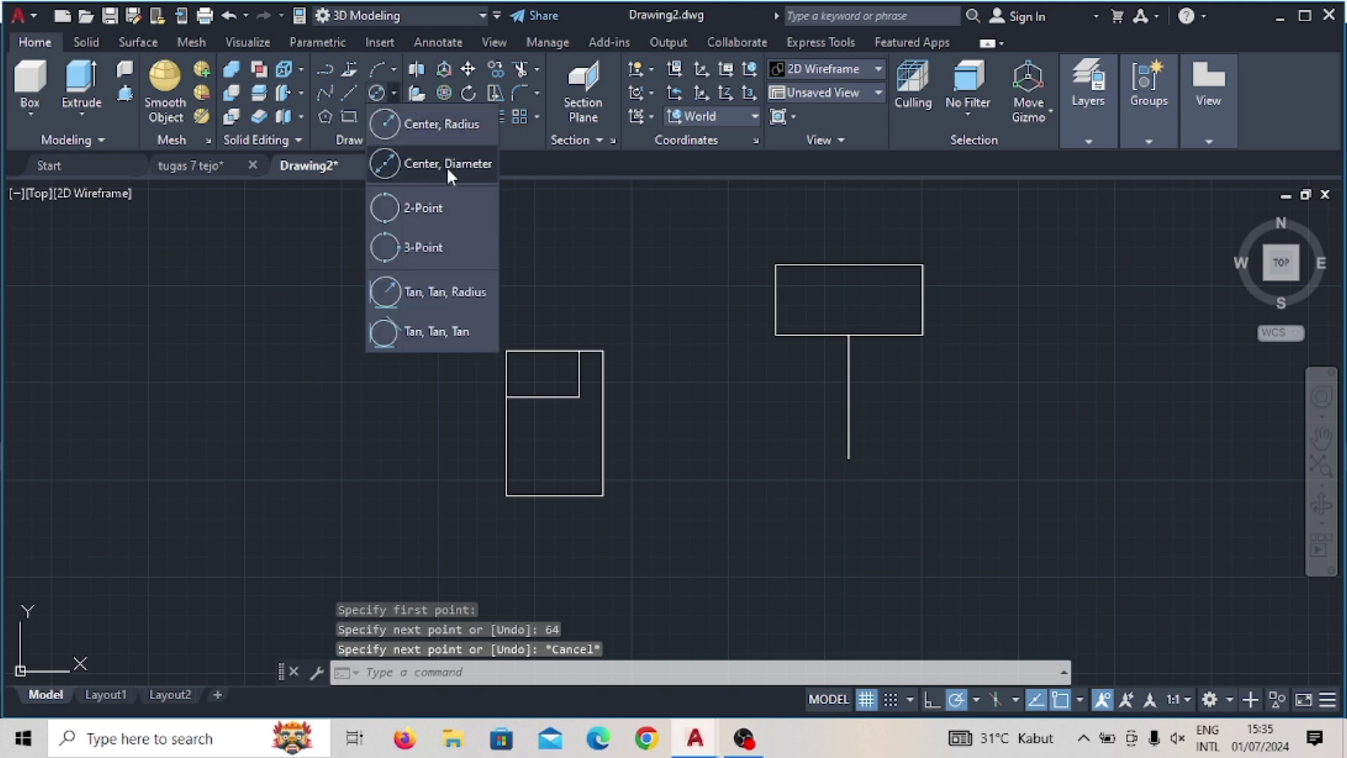
Step: Draw a circle at the line's lower end and a concentric radius-6 inner circle
{"action": "left_click", "coordinate": [463, 127]}
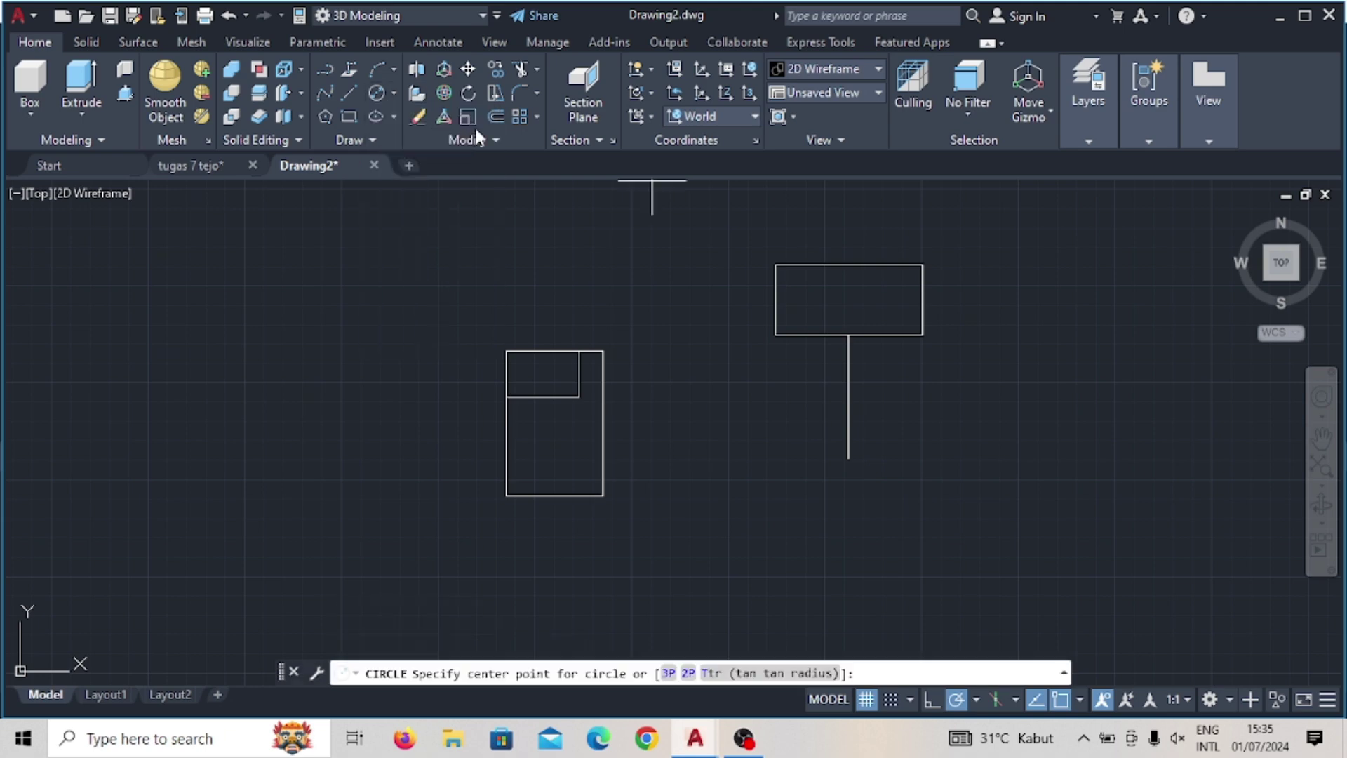
{"action": "left_click", "coordinate": [849, 457]}
{"action": "scroll", "coordinate": [893, 502], "scroll_direction": "up", "scroll_amount": 2}
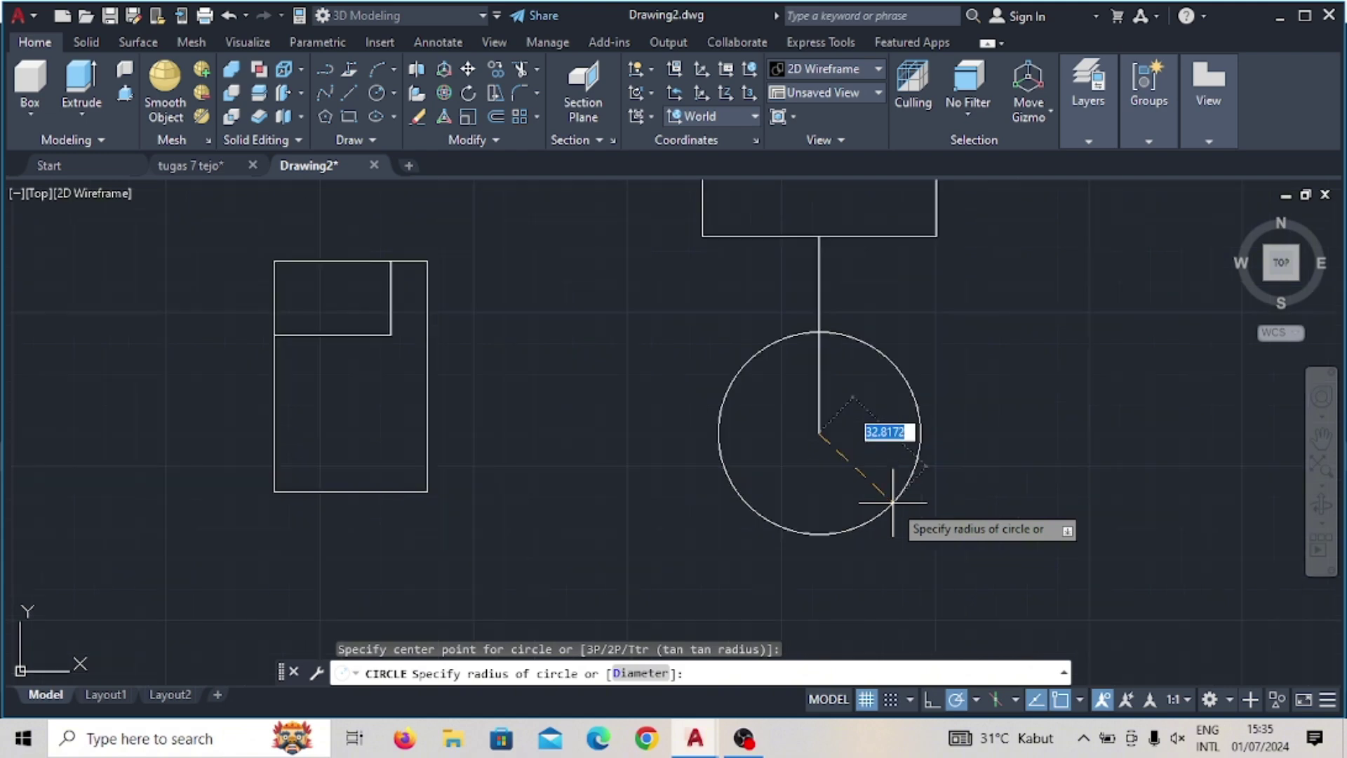
{"action": "scroll", "coordinate": [893, 502], "scroll_direction": "up", "scroll_amount": 2}
{"action": "type", "text": "12"}
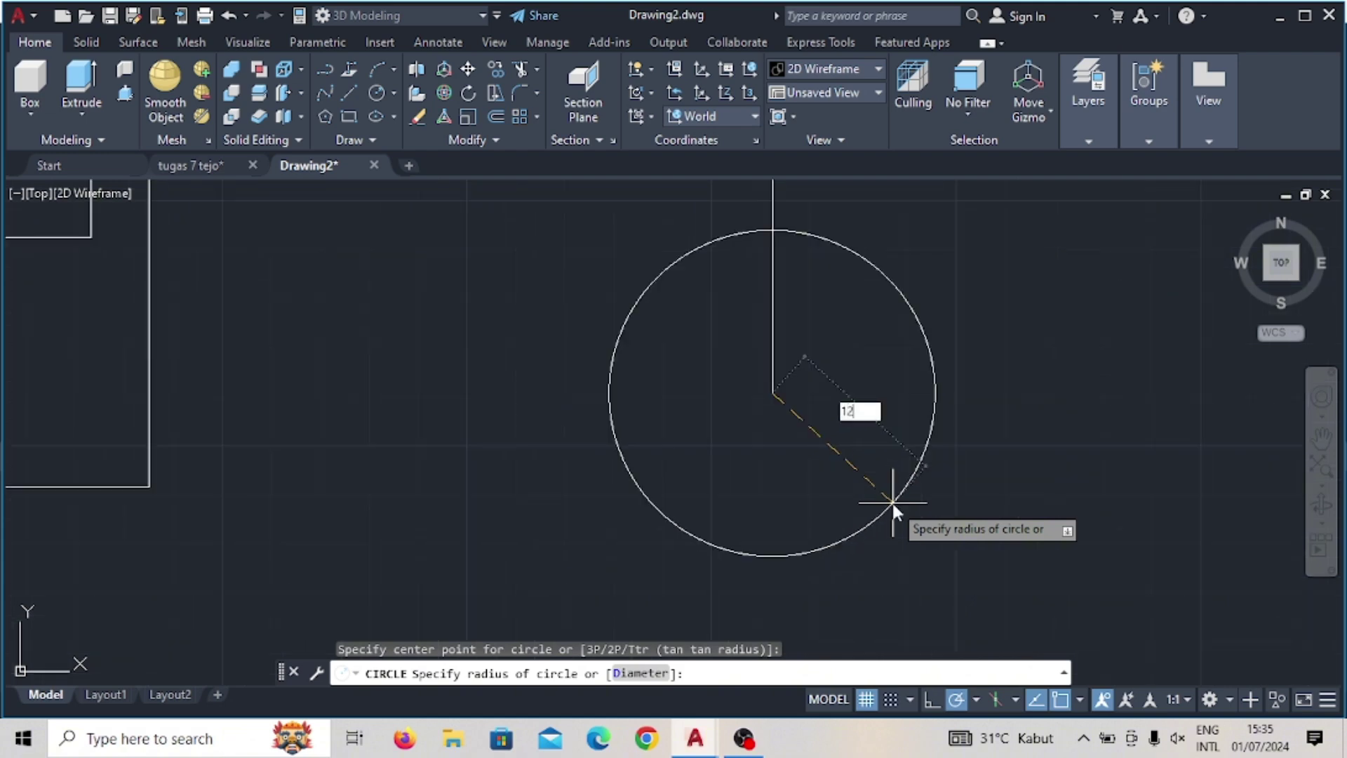
{"action": "key", "text": "Return"}
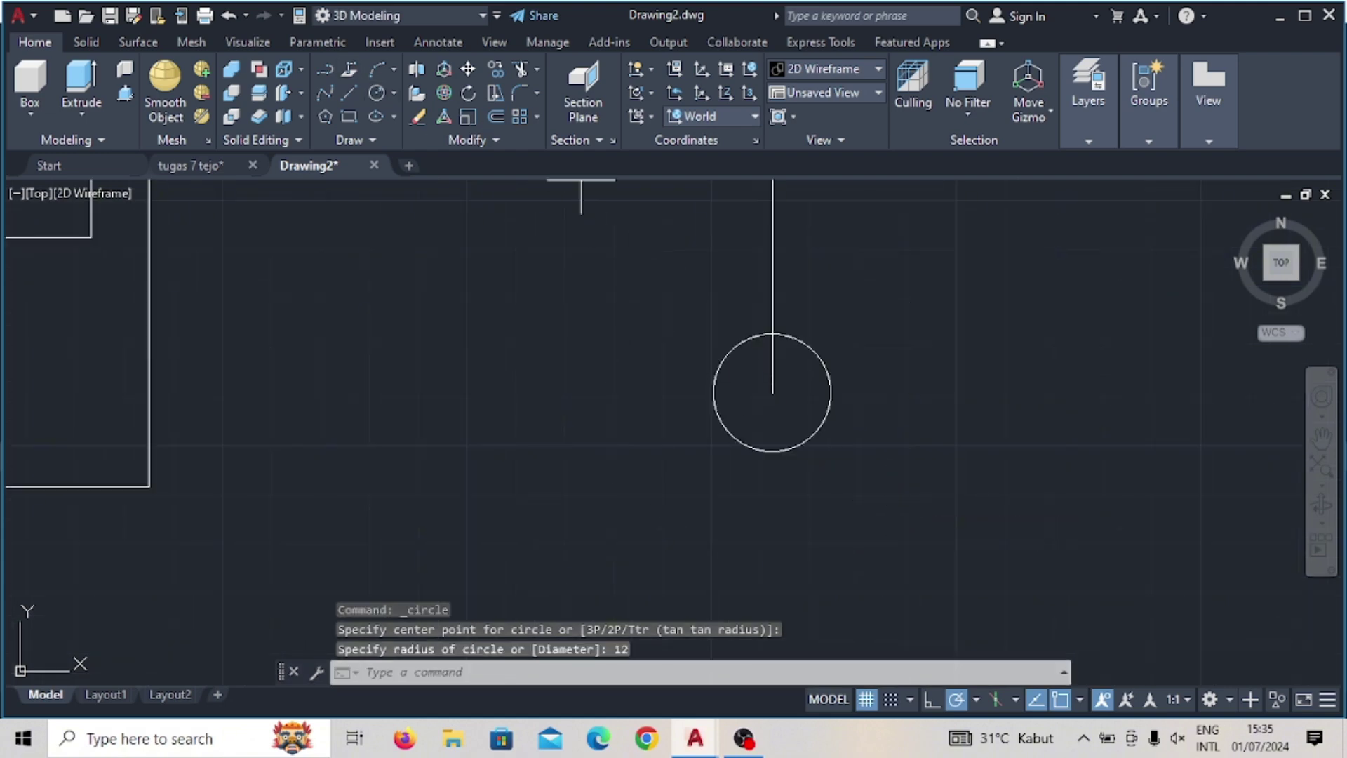
{"action": "key", "text": "Return"}
{"action": "left_click", "coordinate": [773, 393]}
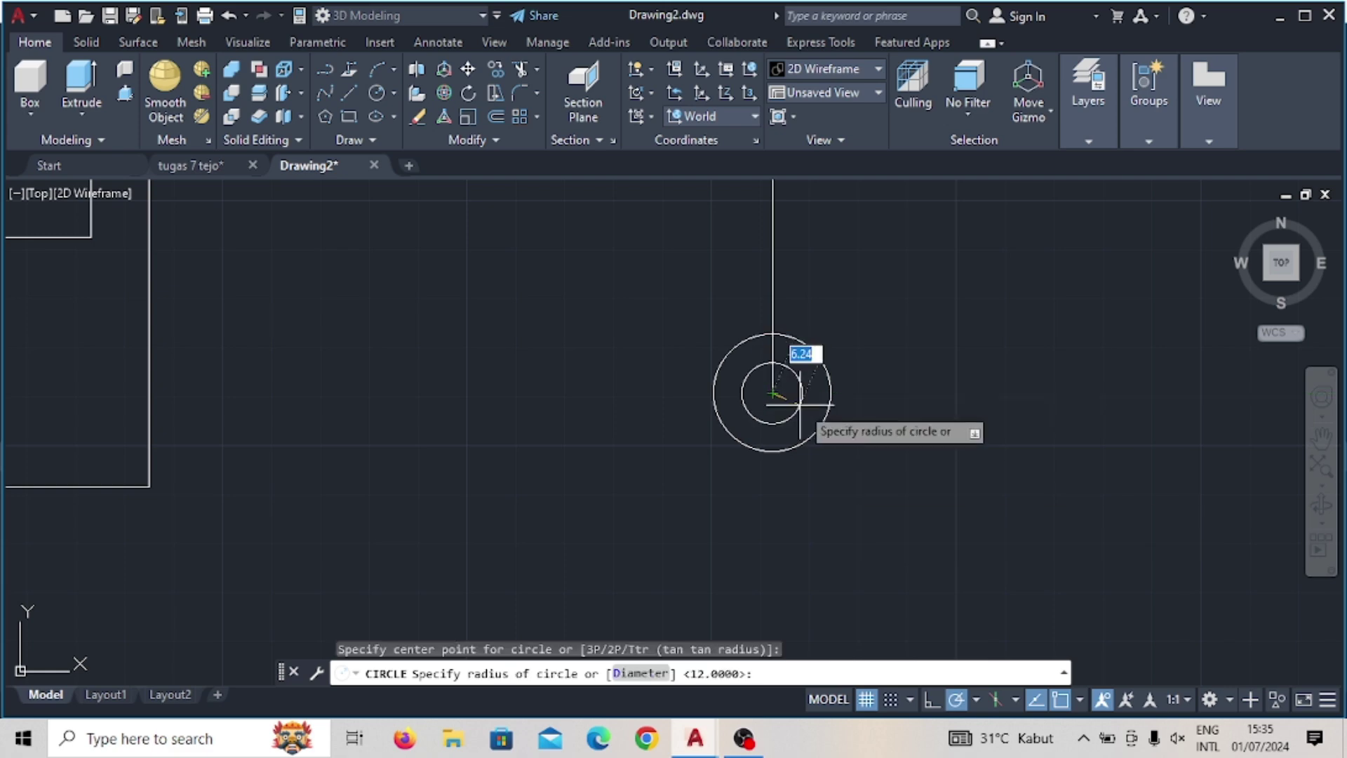
{"action": "type", "text": "6"}
{"action": "key", "text": "Return"}
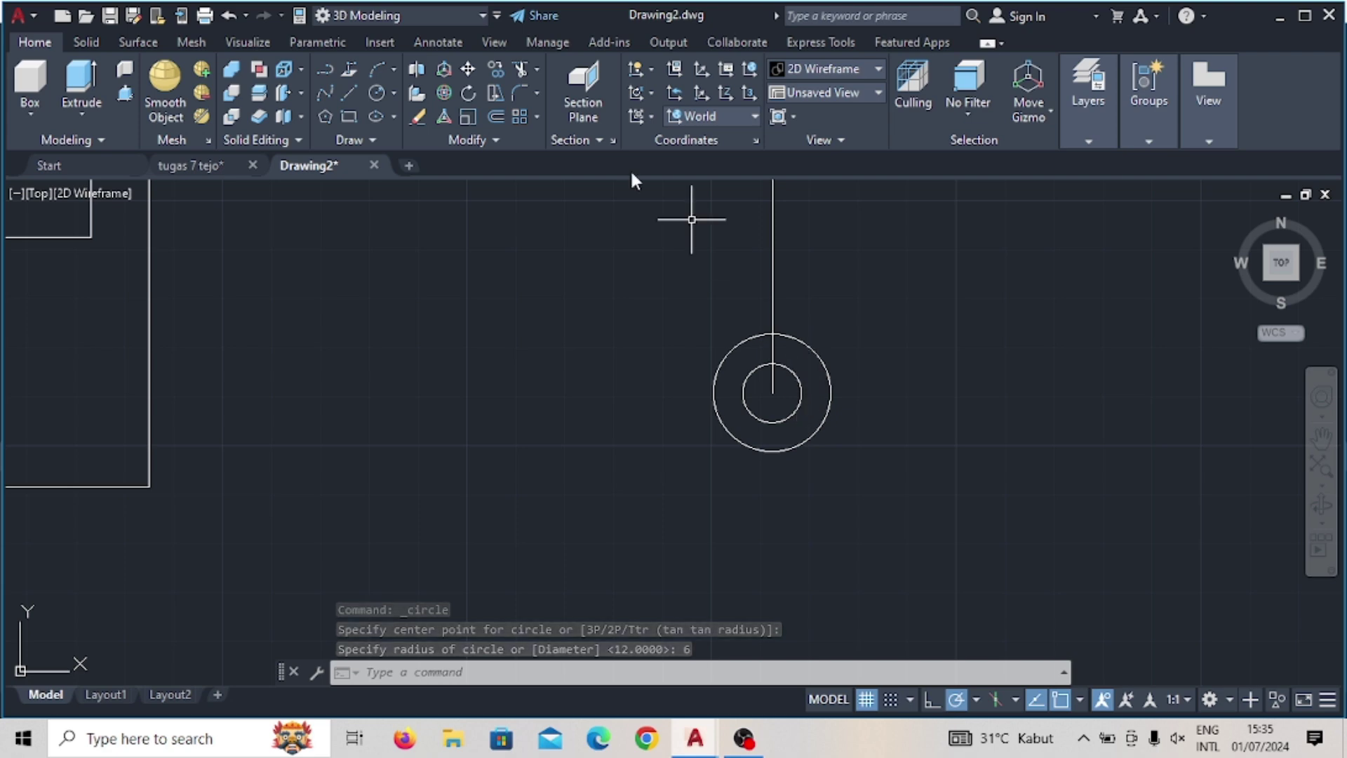
Step: Draw another concentric circle, then delete the mistaken middle and oversized circles
{"action": "left_click", "coordinate": [378, 90]}
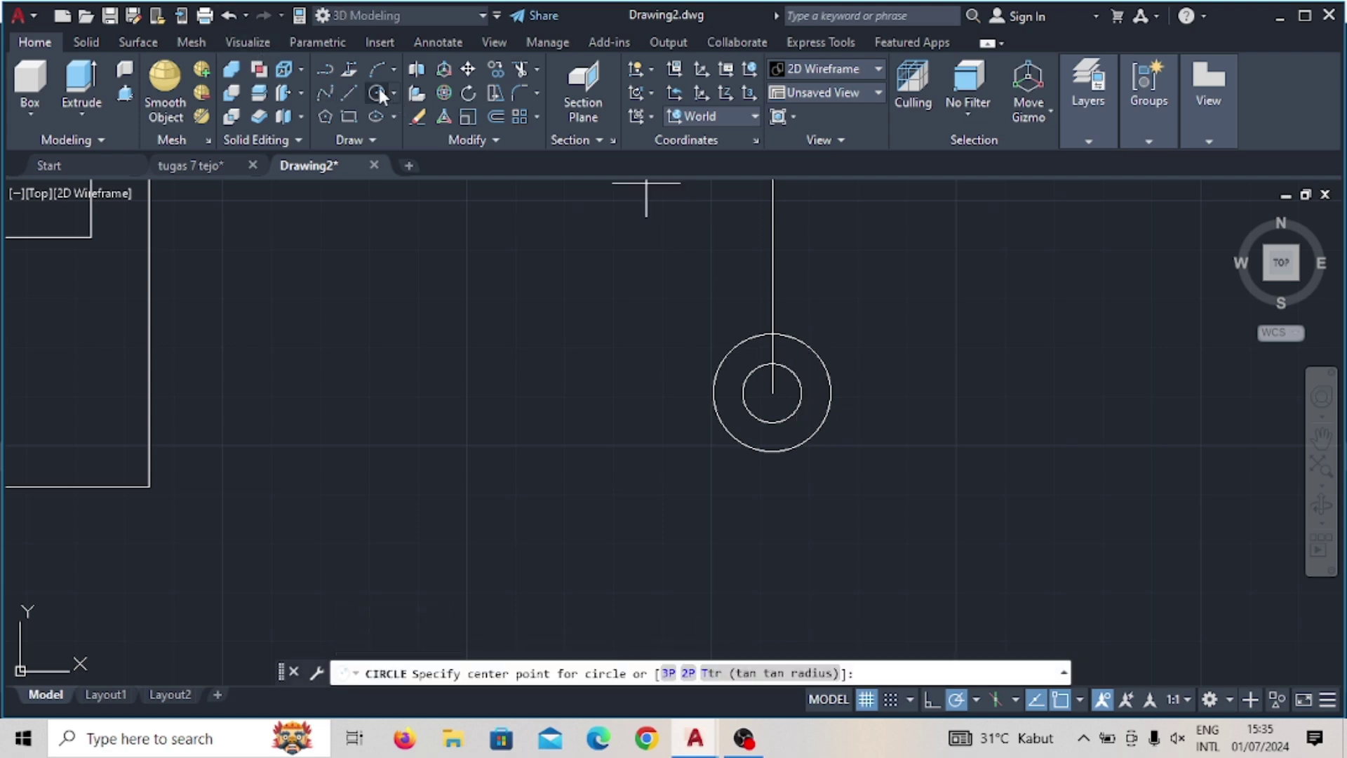
{"action": "left_click", "coordinate": [772, 393]}
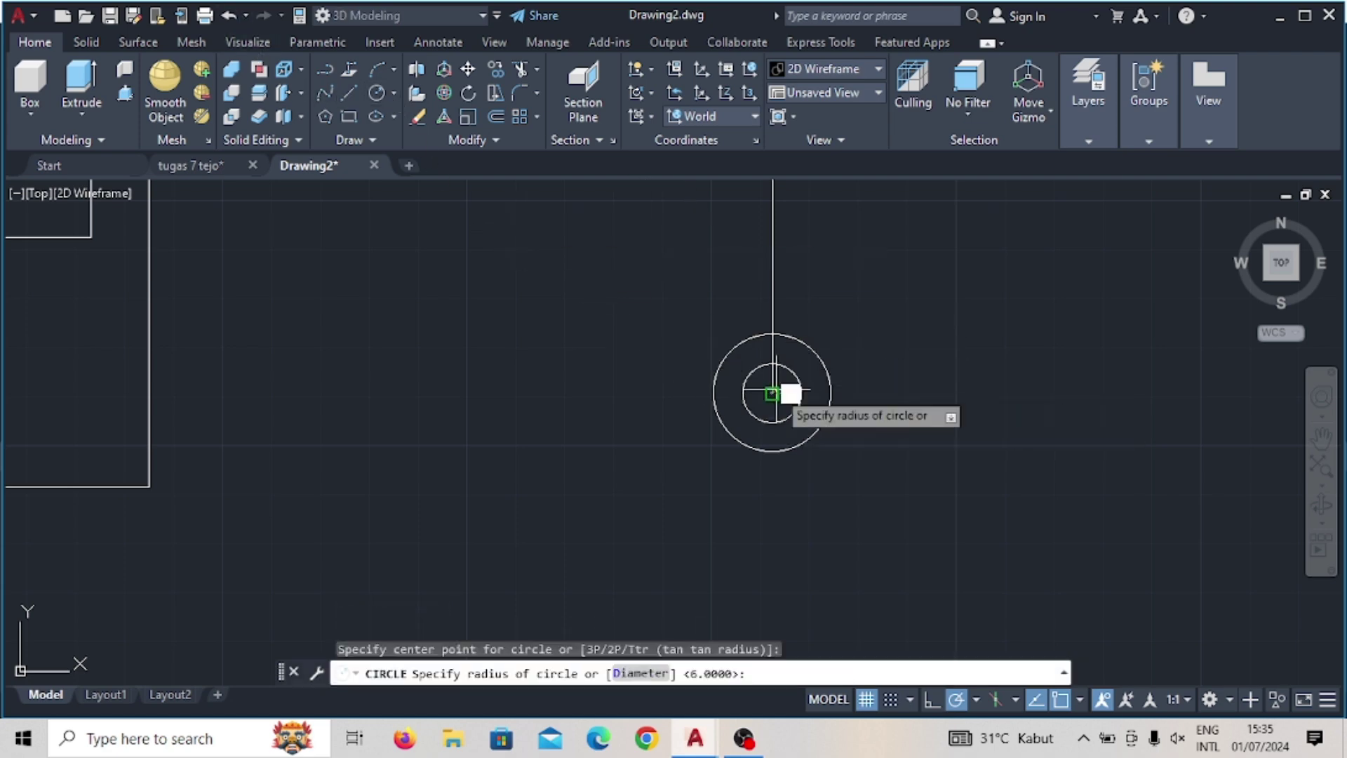
{"action": "left_click", "coordinate": [849, 473]}
{"action": "type", "text": "16"}
{"action": "key", "text": "Return"}
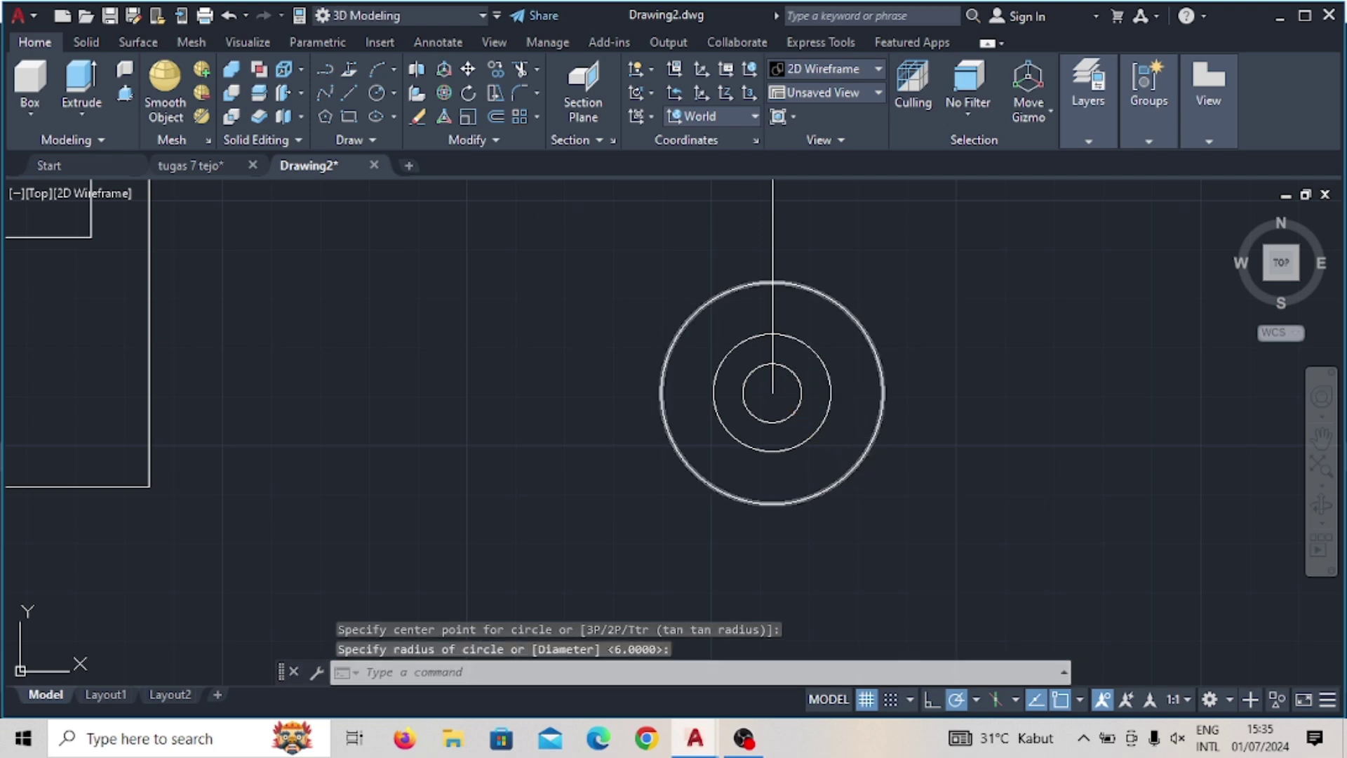
{"action": "left_click", "coordinate": [831, 412]}
{"action": "key", "text": "Delete"}
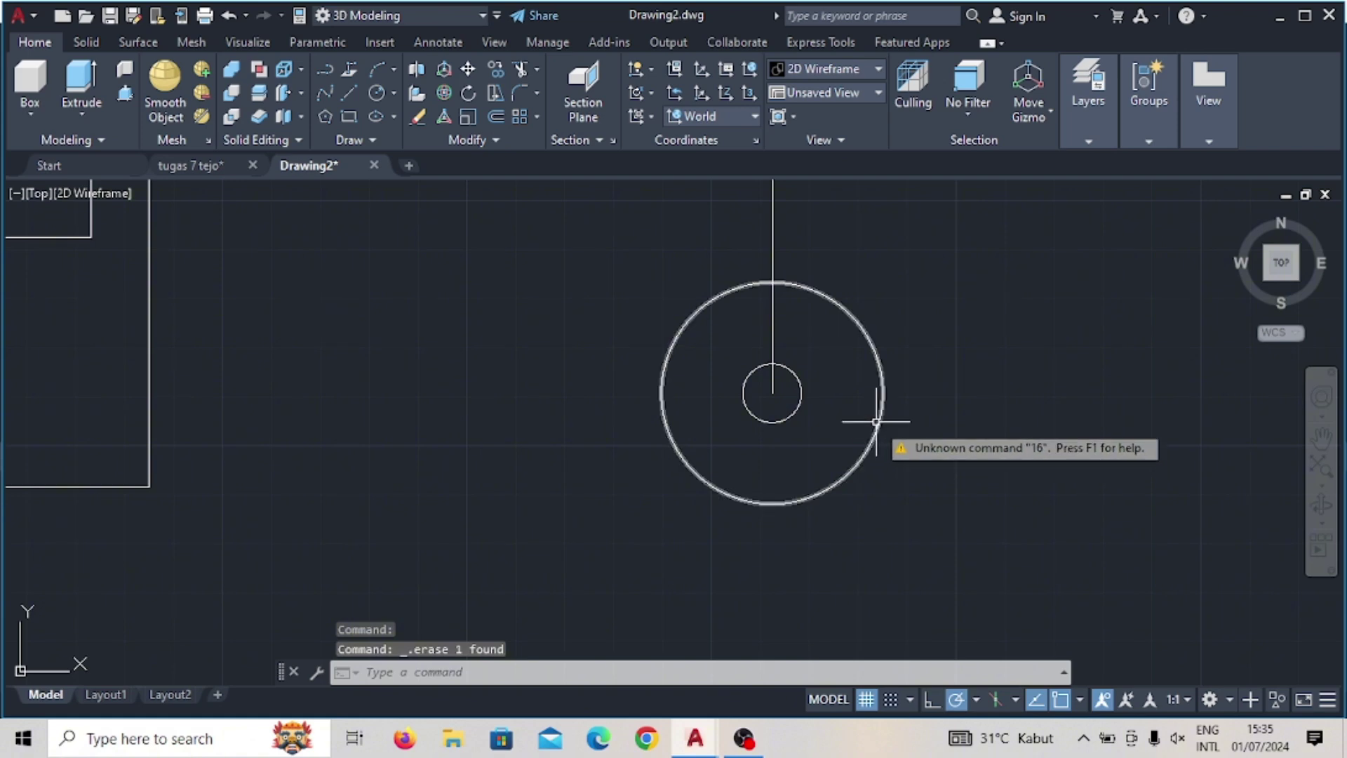
{"action": "left_click", "coordinate": [886, 440]}
{"action": "key", "text": "Delete"}
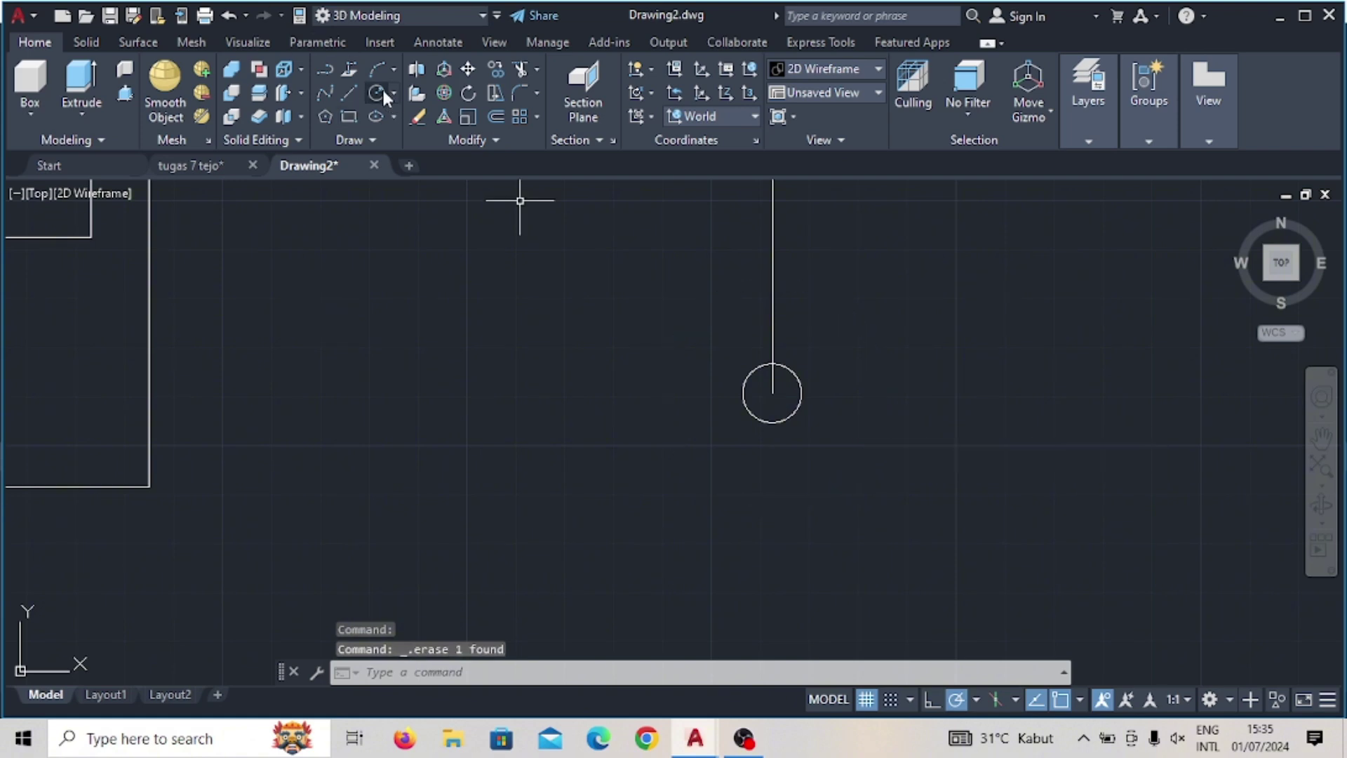
Step: Redraw the outer circle at radius 16 on the same centre and zoom out
{"action": "left_click", "coordinate": [383, 91]}
{"action": "left_click", "coordinate": [772, 393]}
{"action": "type", "text": "16"}
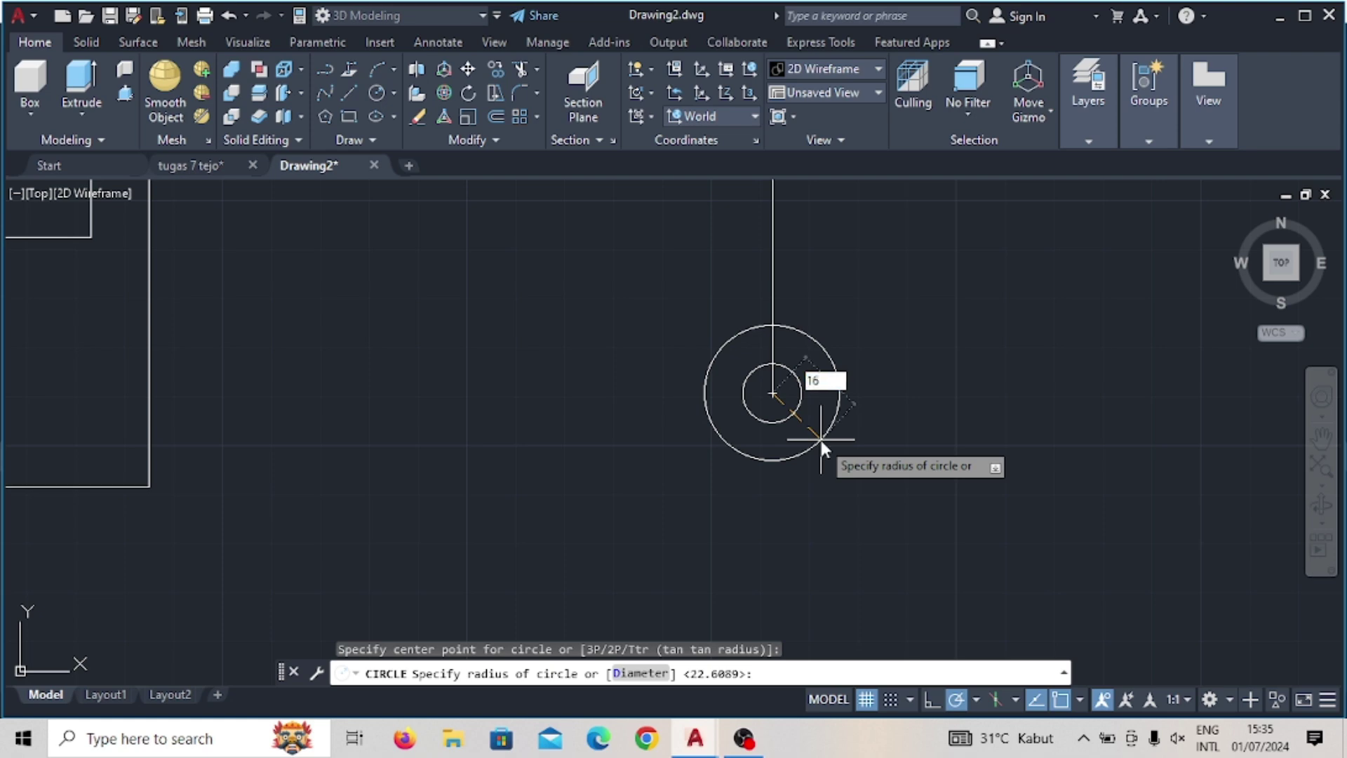
{"action": "key", "text": "Return"}
{"action": "scroll", "coordinate": [806, 418], "scroll_direction": "down", "scroll_amount": 2}
{"action": "middle_click_drag", "start_coordinate": [797, 346], "coordinate": [731, 437]}
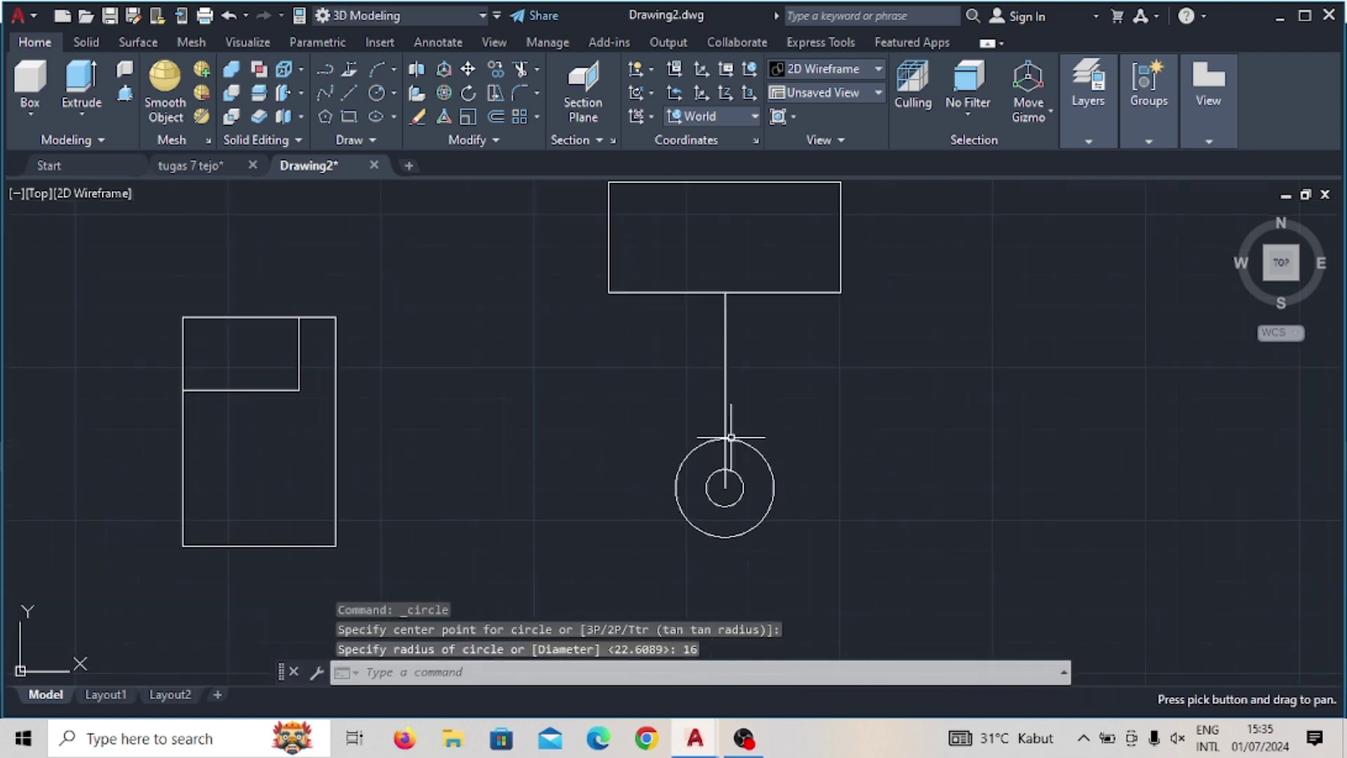
Step: Draw a line from the rectangle's bottom-right corner tangent to the outer circle
{"action": "left_click", "coordinate": [349, 92]}
{"action": "left_click", "coordinate": [840, 292]}
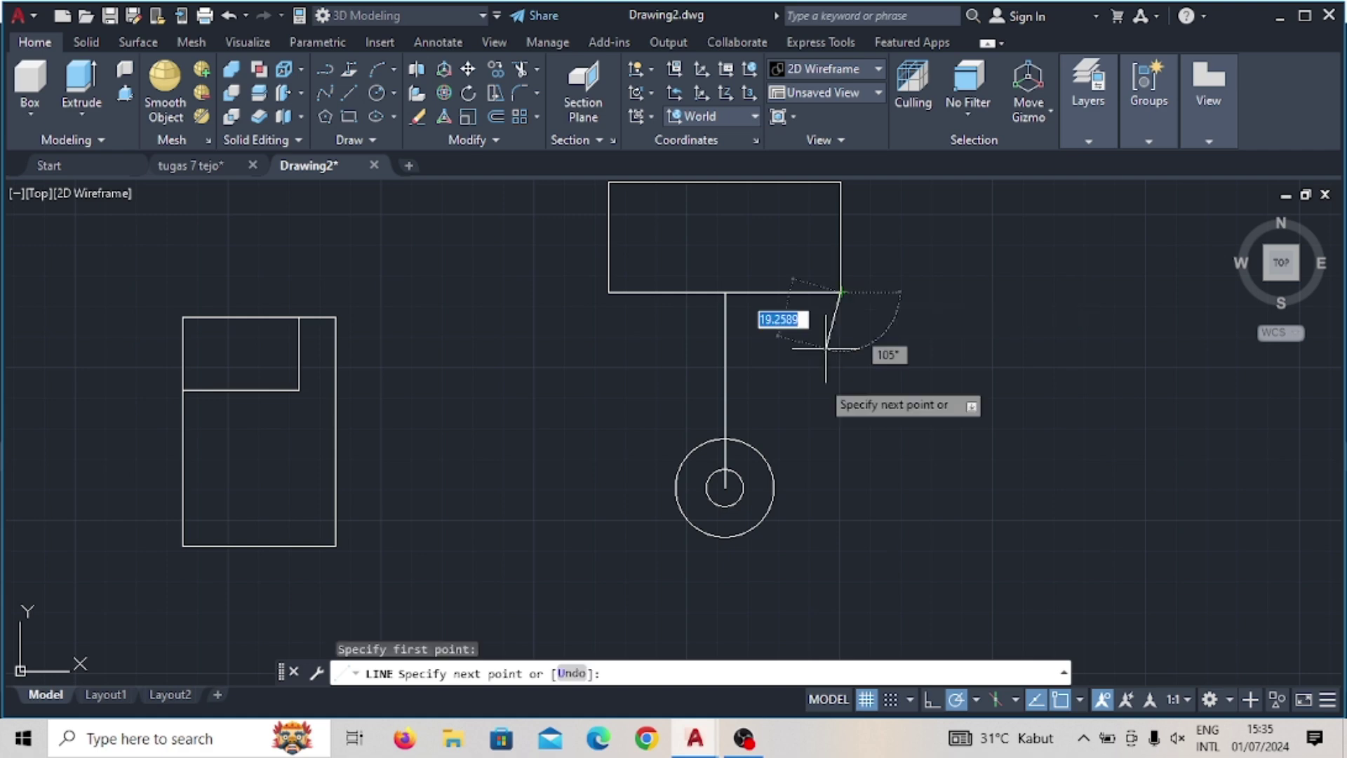
{"action": "left_click", "coordinate": [774, 489]}
{"action": "key", "text": "Escape"}
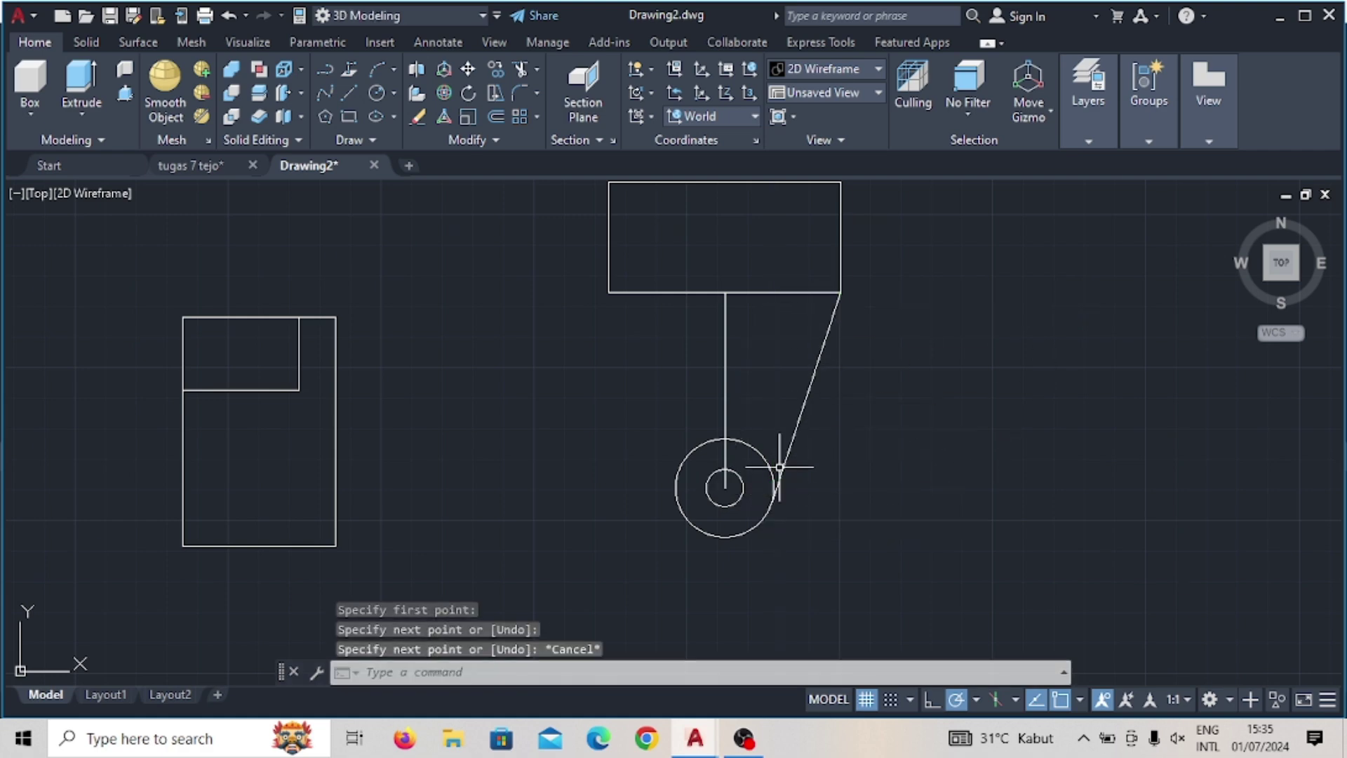
Step: Mirror the tangent line about the vertical axis and erase the vertical centre line
{"action": "left_click", "coordinate": [806, 398]}
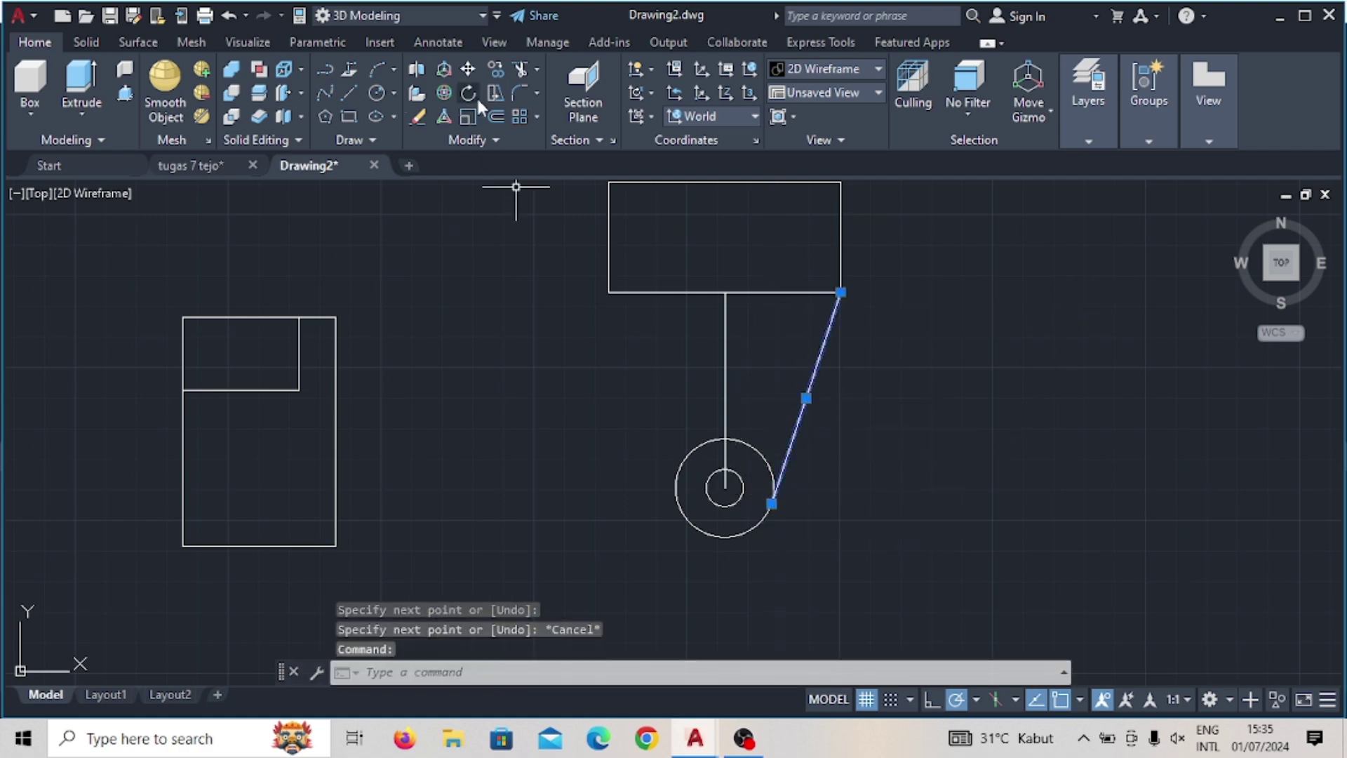
{"action": "left_click", "coordinate": [468, 133]}
{"action": "left_click", "coordinate": [511, 156]}
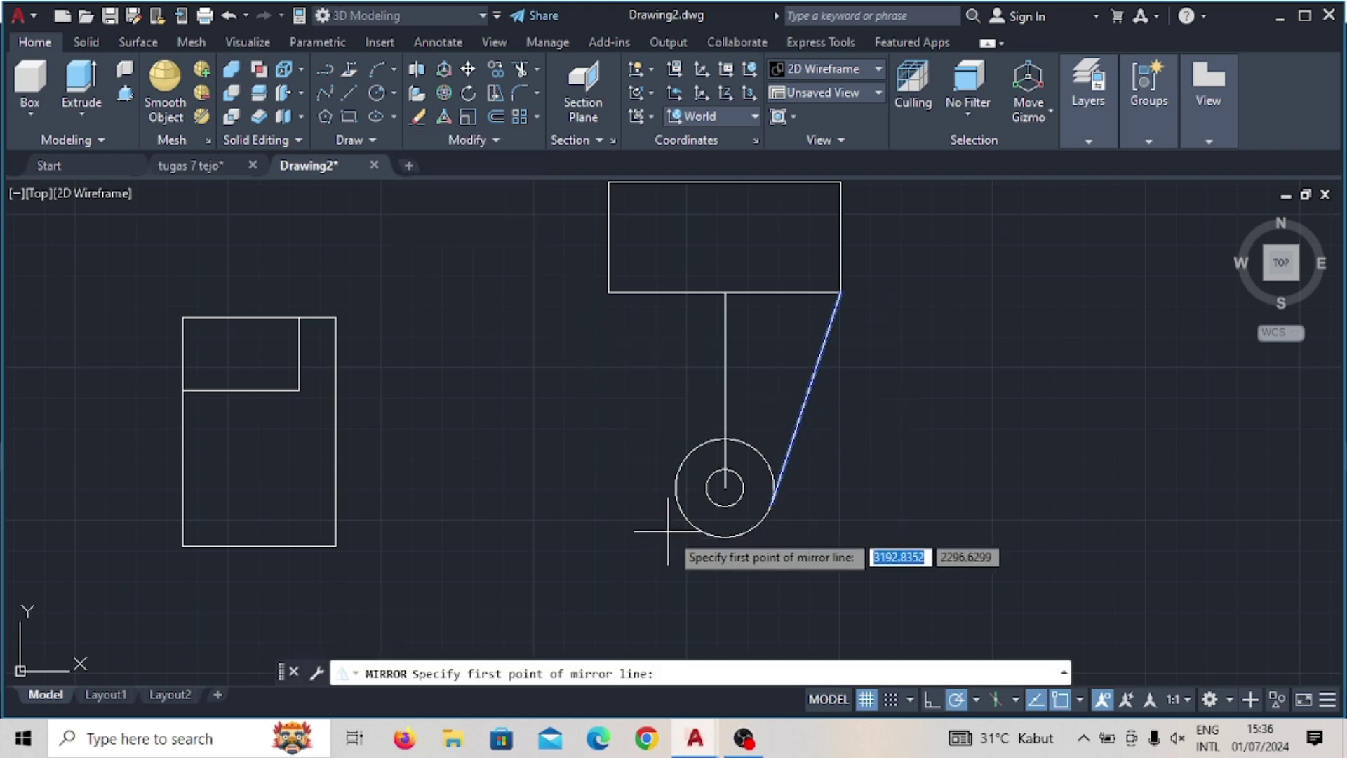
{"action": "left_click", "coordinate": [725, 536]}
{"action": "left_click", "coordinate": [726, 637]}
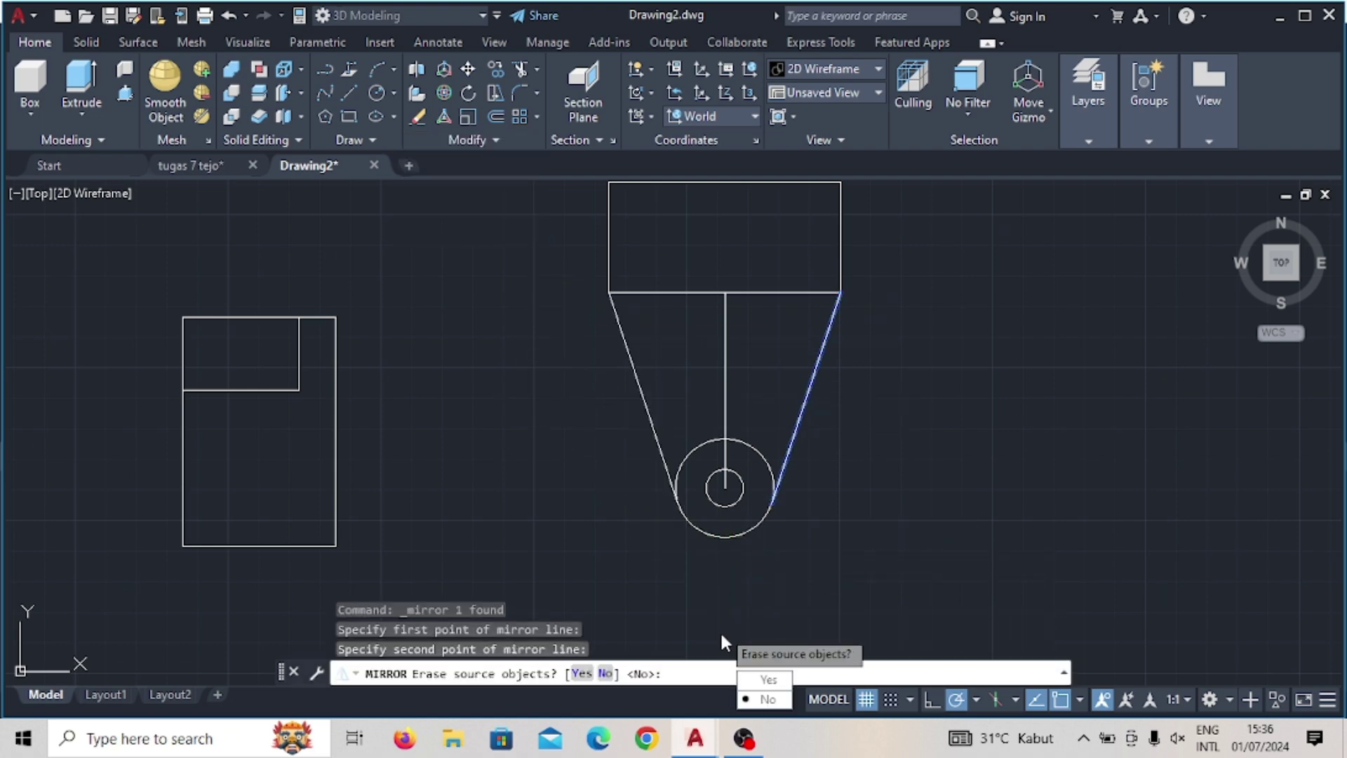
{"action": "left_click", "coordinate": [767, 700]}
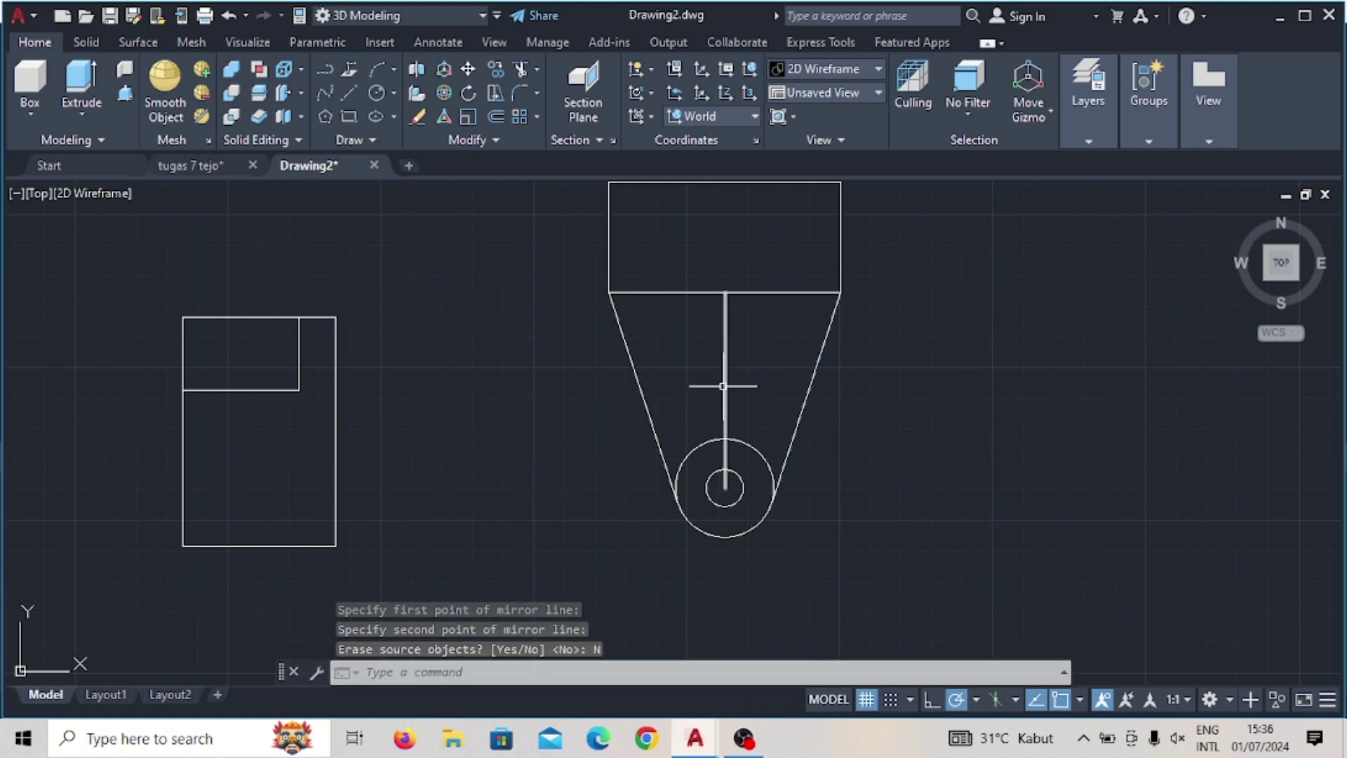
{"action": "left_click", "coordinate": [725, 390]}
{"action": "key", "text": "Delete"}
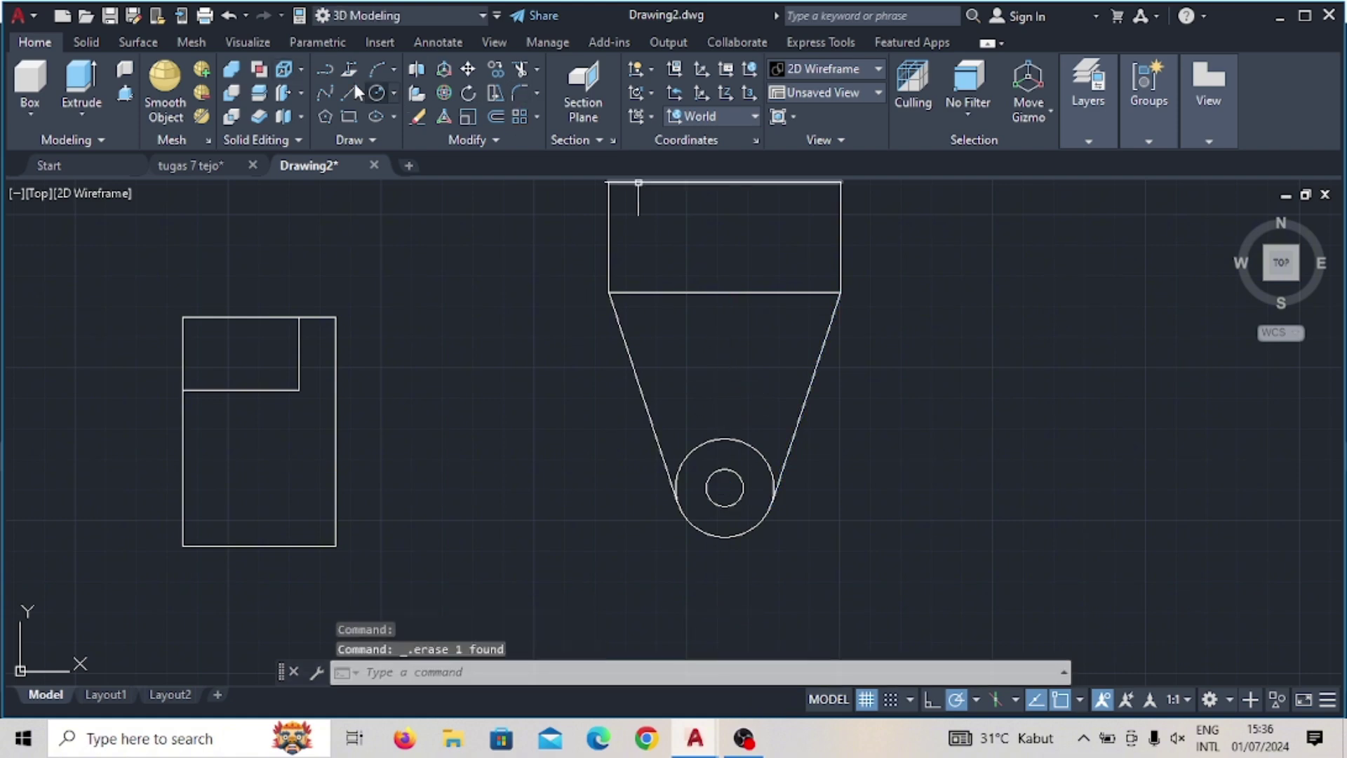
Step: Draw an 18-unit vertical line starting 16 in from the rectangle's top-left corner
{"action": "left_click", "coordinate": [351, 94]}
{"action": "middle_click_drag", "start_coordinate": [614, 217], "coordinate": [614, 238]}
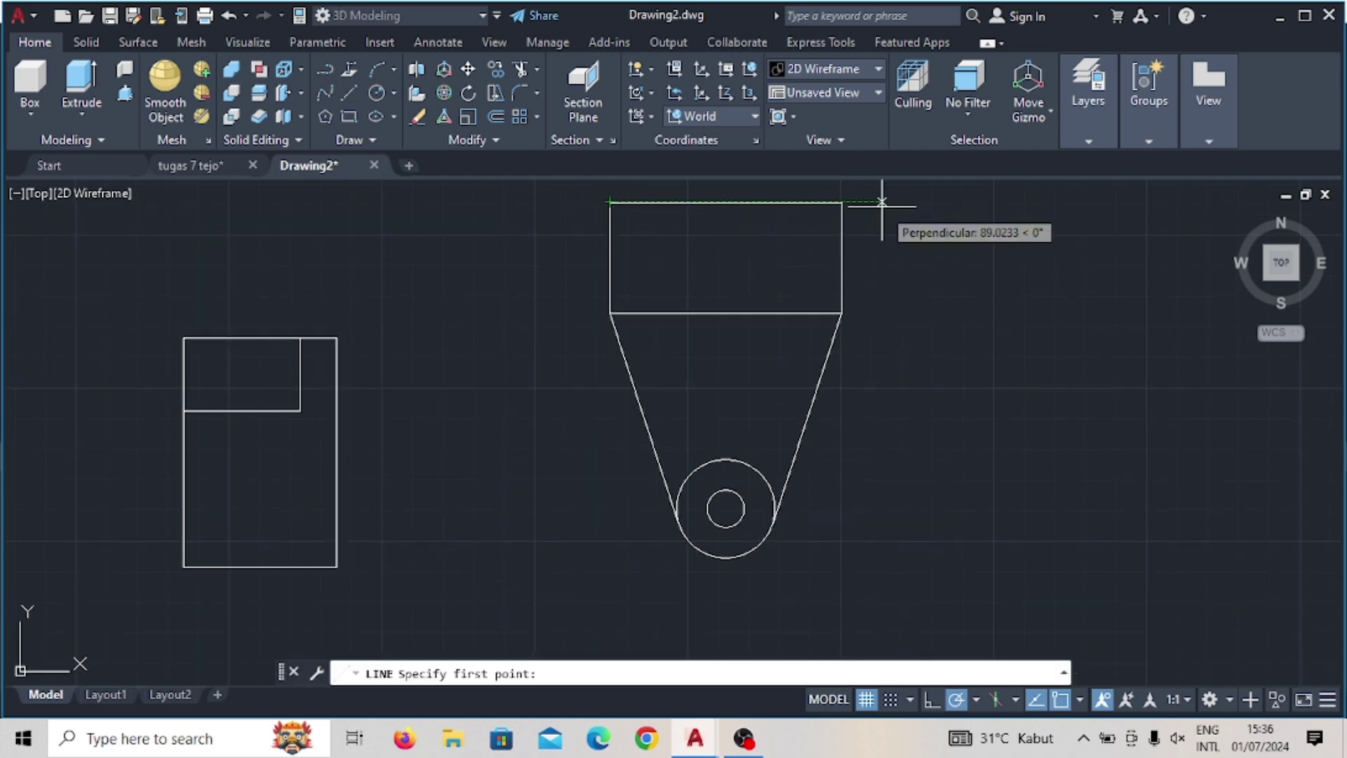
{"action": "type", "text": "16"}
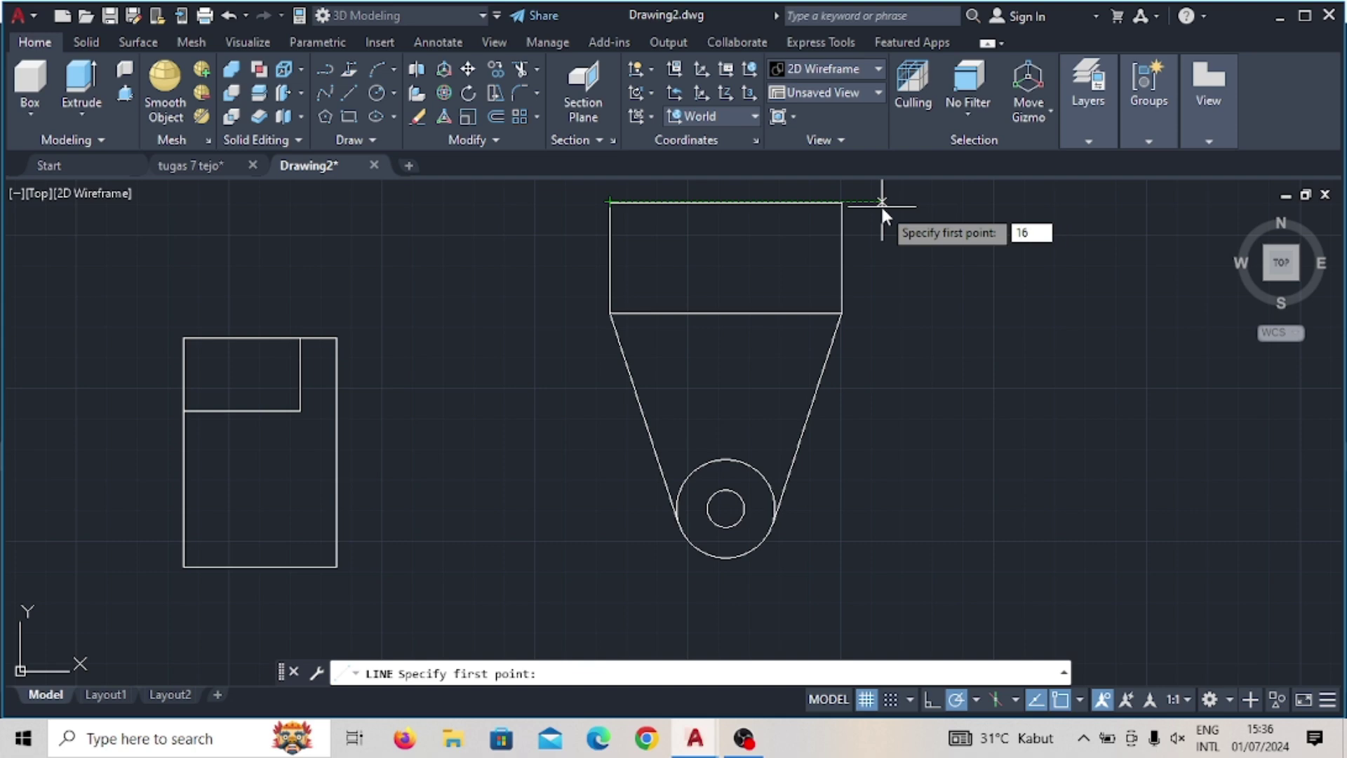
{"action": "key", "text": "Return"}
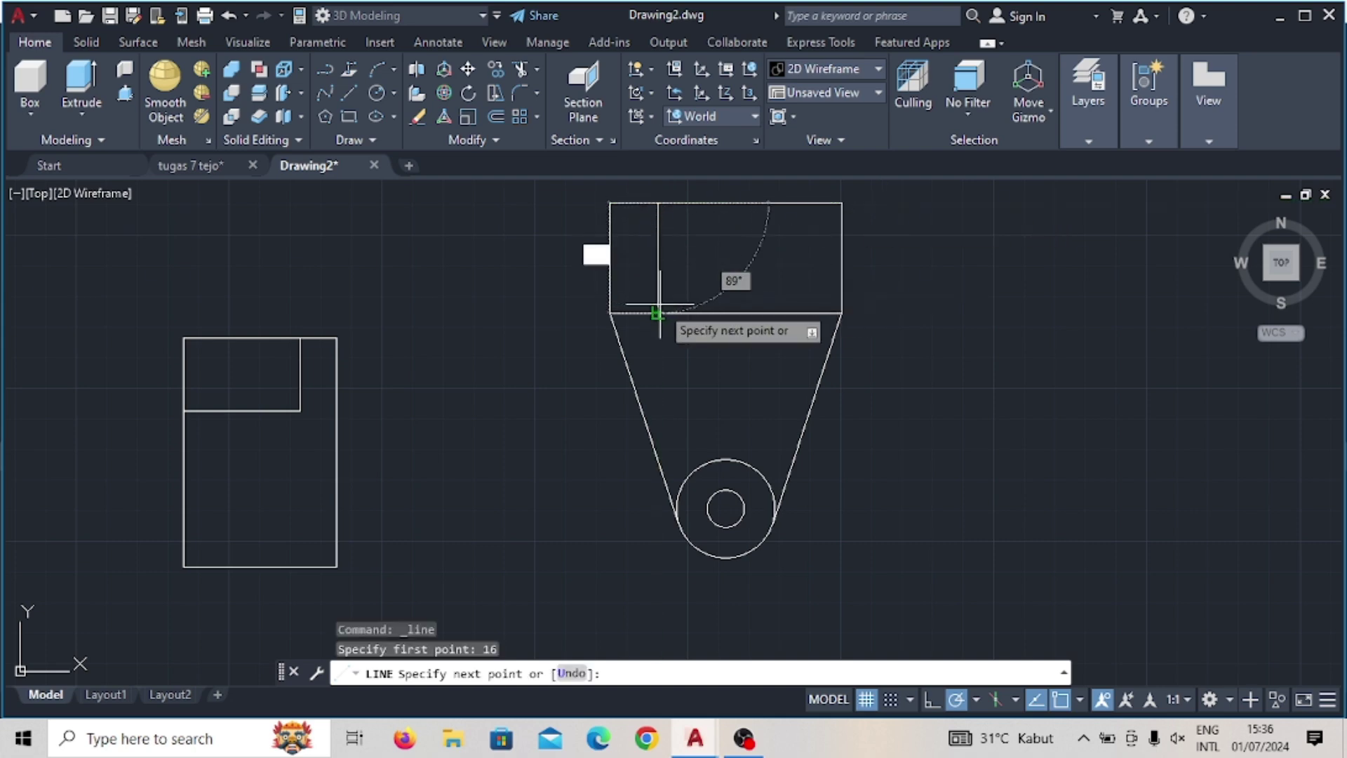
{"action": "type", "text": "18"}
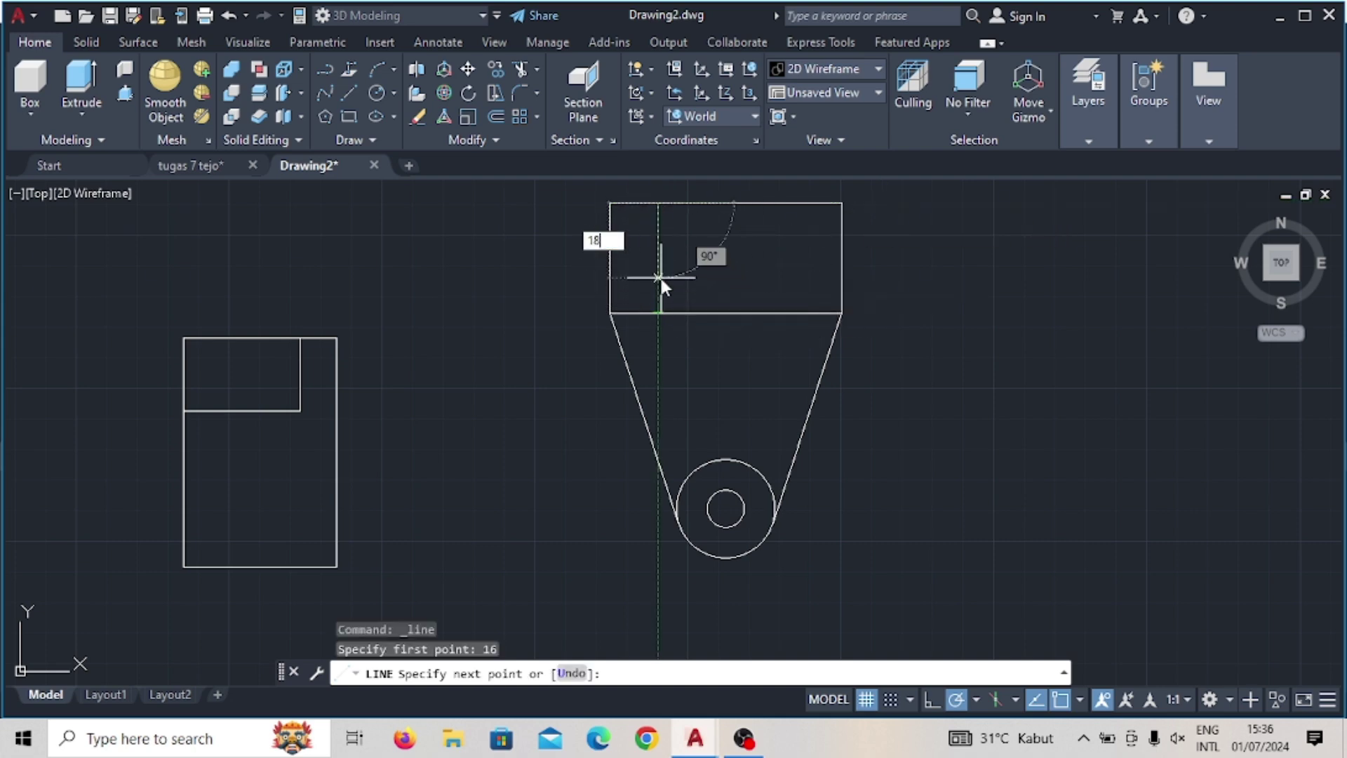
{"action": "key", "text": "Return"}
{"action": "key", "text": "Escape"}
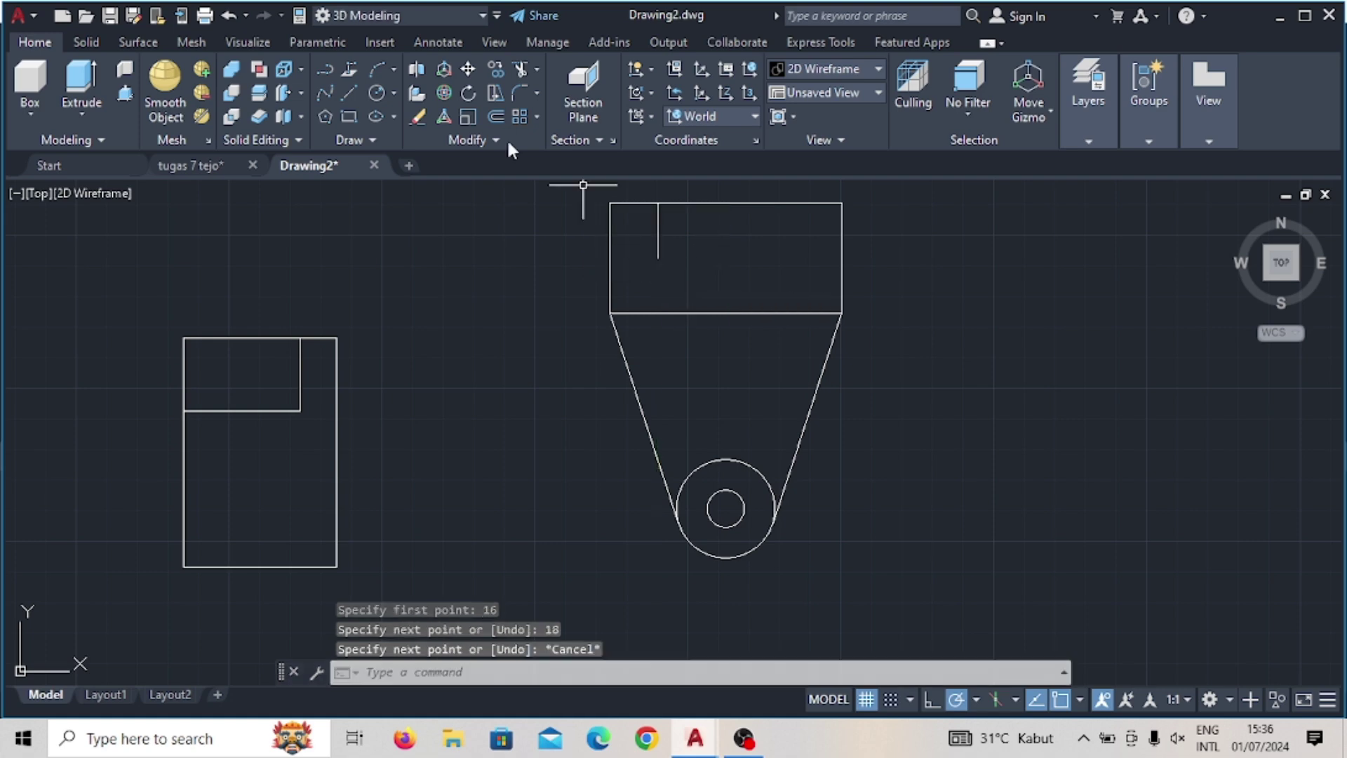
Step: Add a 12-diameter circle centred on the short line's lower end
{"action": "left_click", "coordinate": [379, 92]}
{"action": "left_click", "coordinate": [395, 92]}
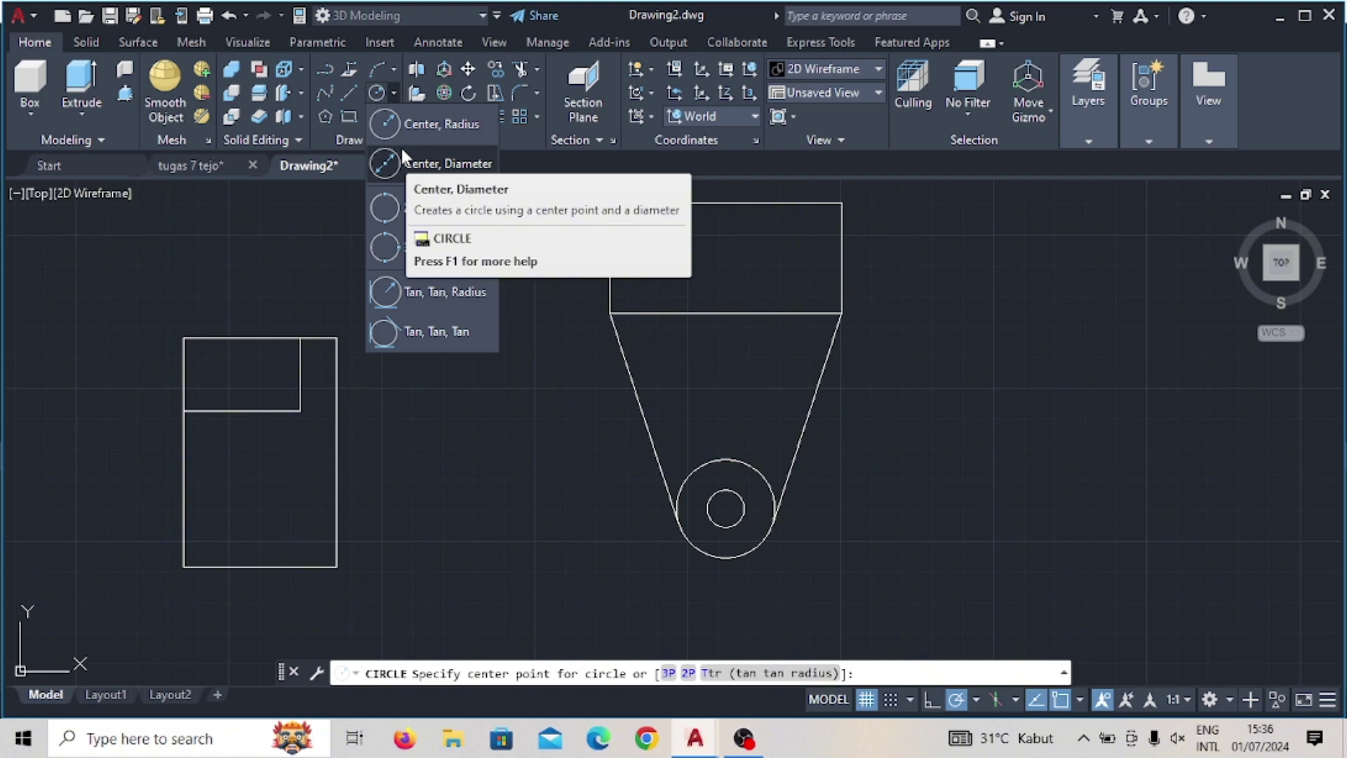
{"action": "left_click", "coordinate": [401, 150]}
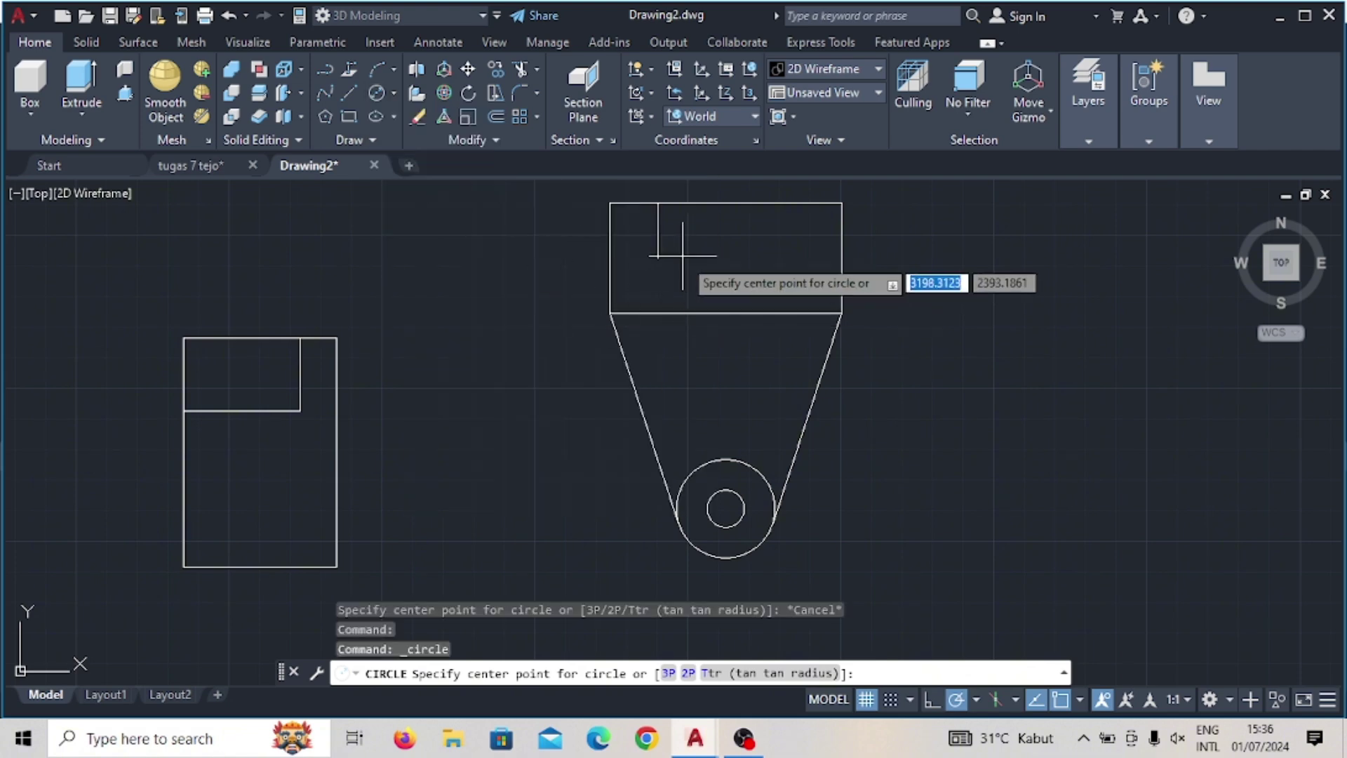
{"action": "left_click", "coordinate": [659, 258]}
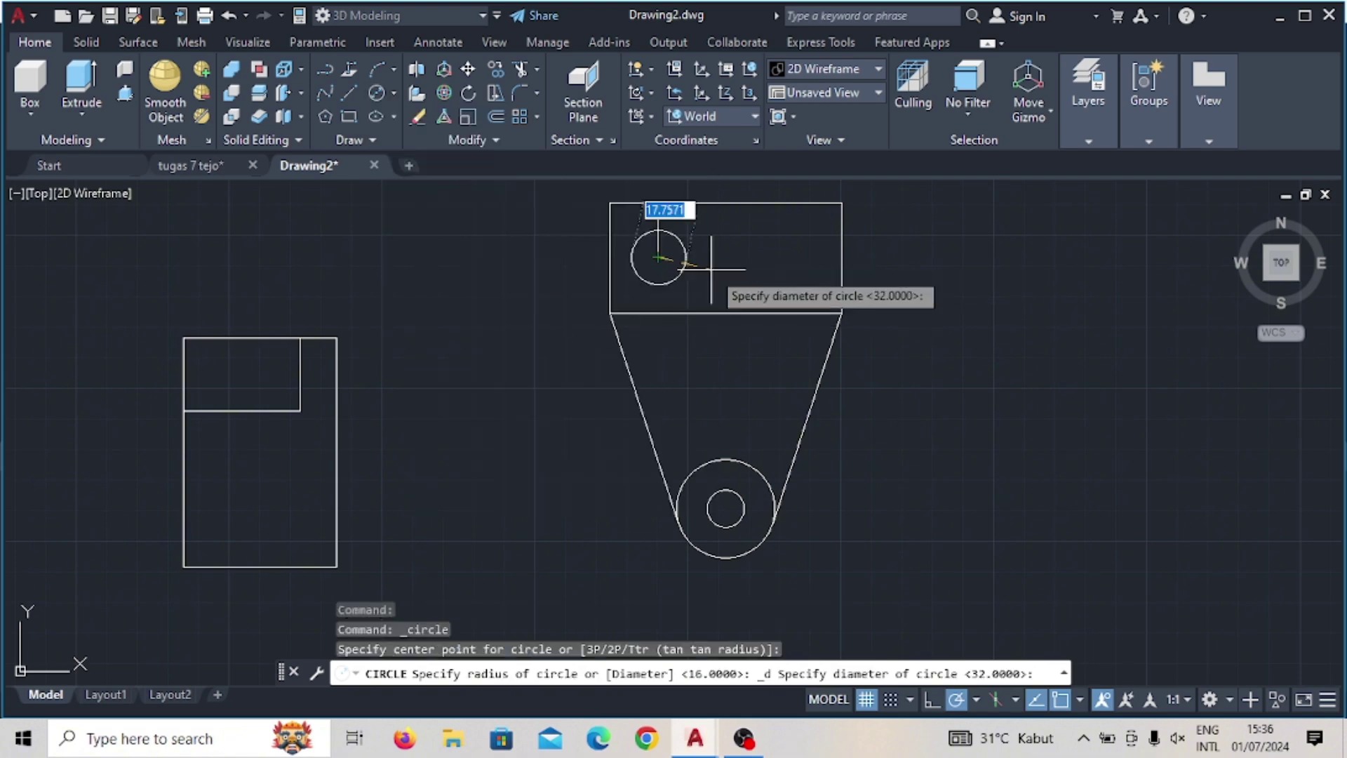
{"action": "type", "text": "12"}
{"action": "key", "text": "Return"}
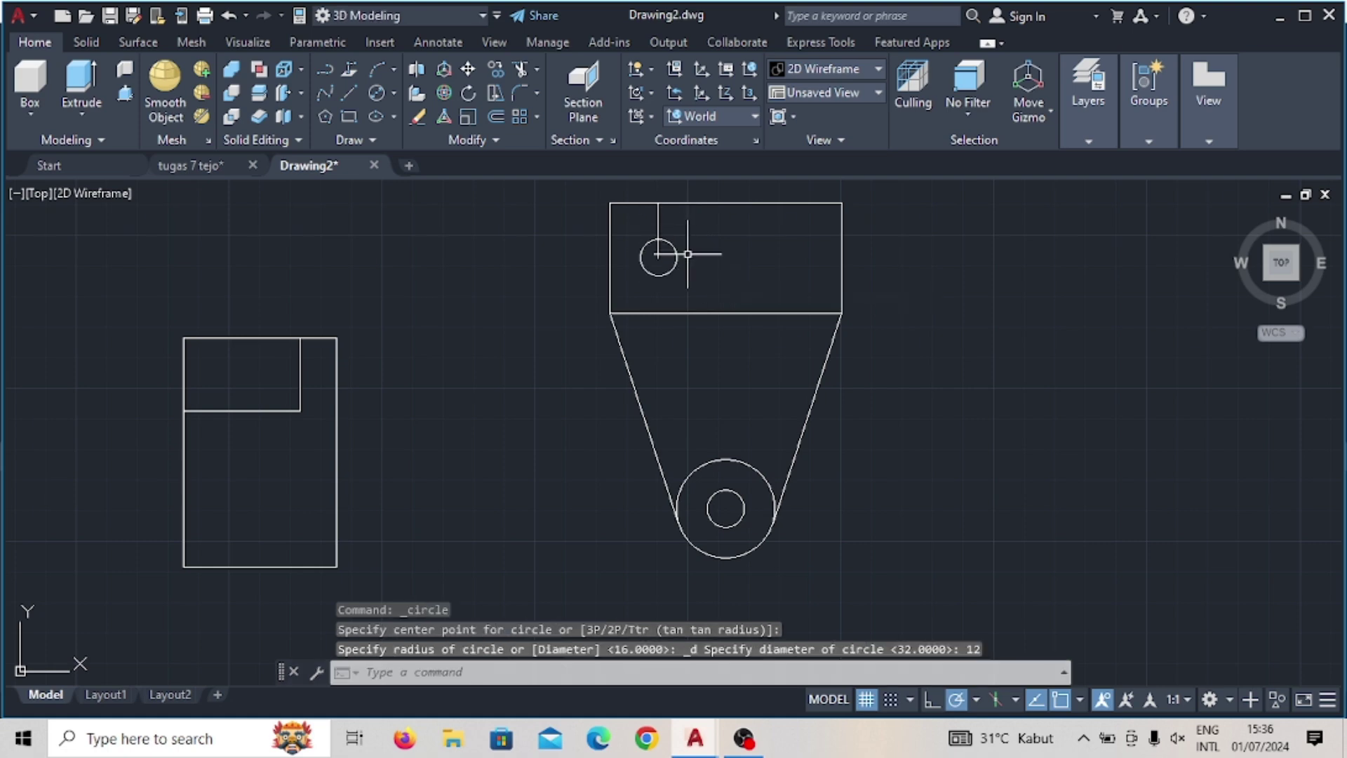
{"action": "left_click", "coordinate": [677, 257]}
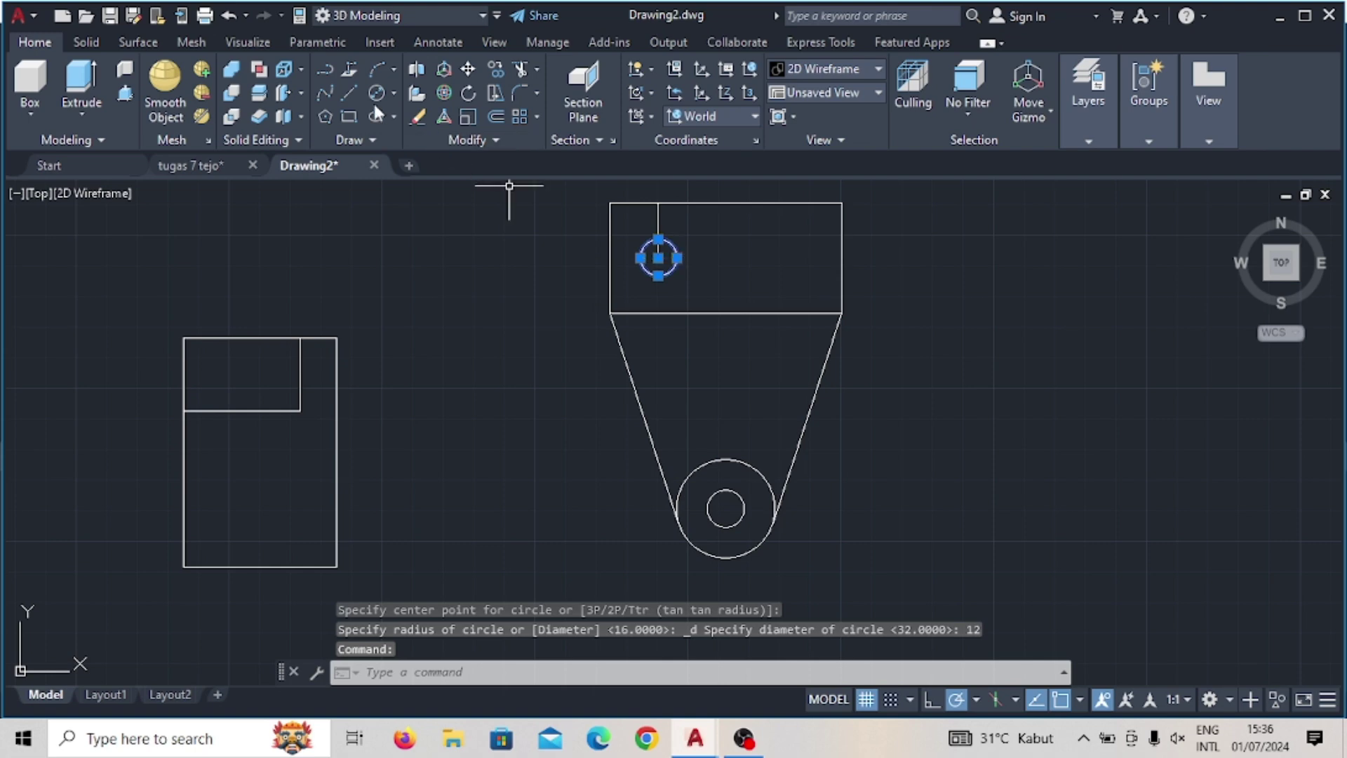
Step: Mirror the 12-diameter hole to the right about the vertical centre, keeping the original
{"action": "left_click", "coordinate": [477, 140]}
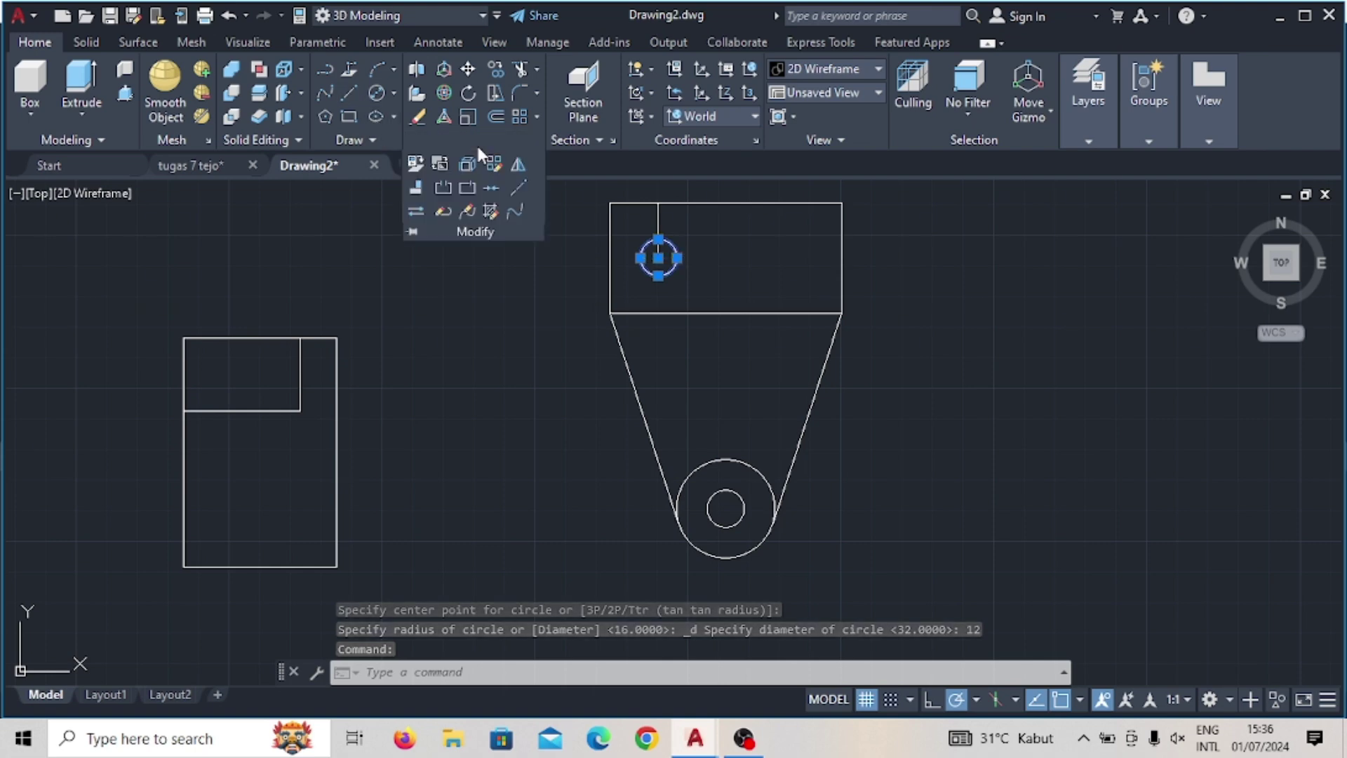
{"action": "left_click", "coordinate": [520, 165]}
{"action": "left_click", "coordinate": [727, 509]}
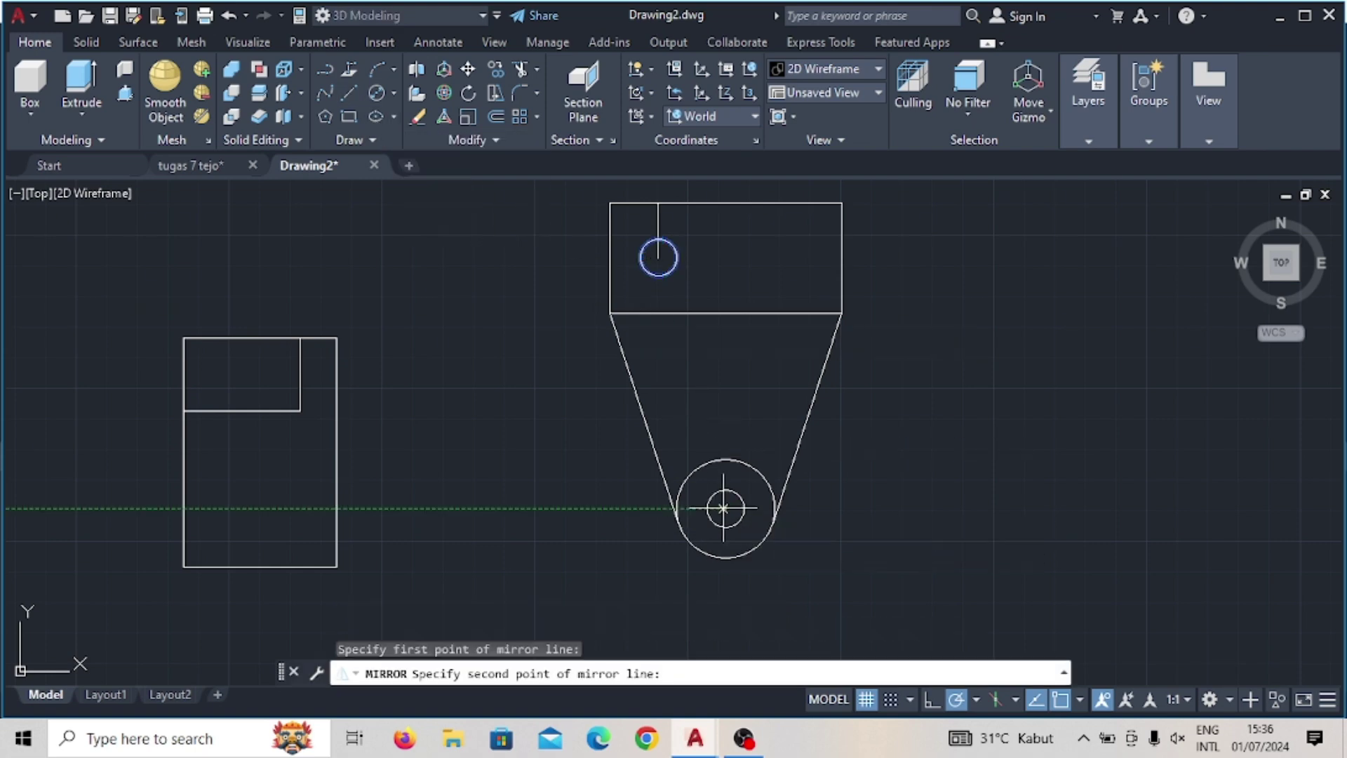
{"action": "left_click", "coordinate": [726, 596]}
{"action": "key", "text": "Return"}
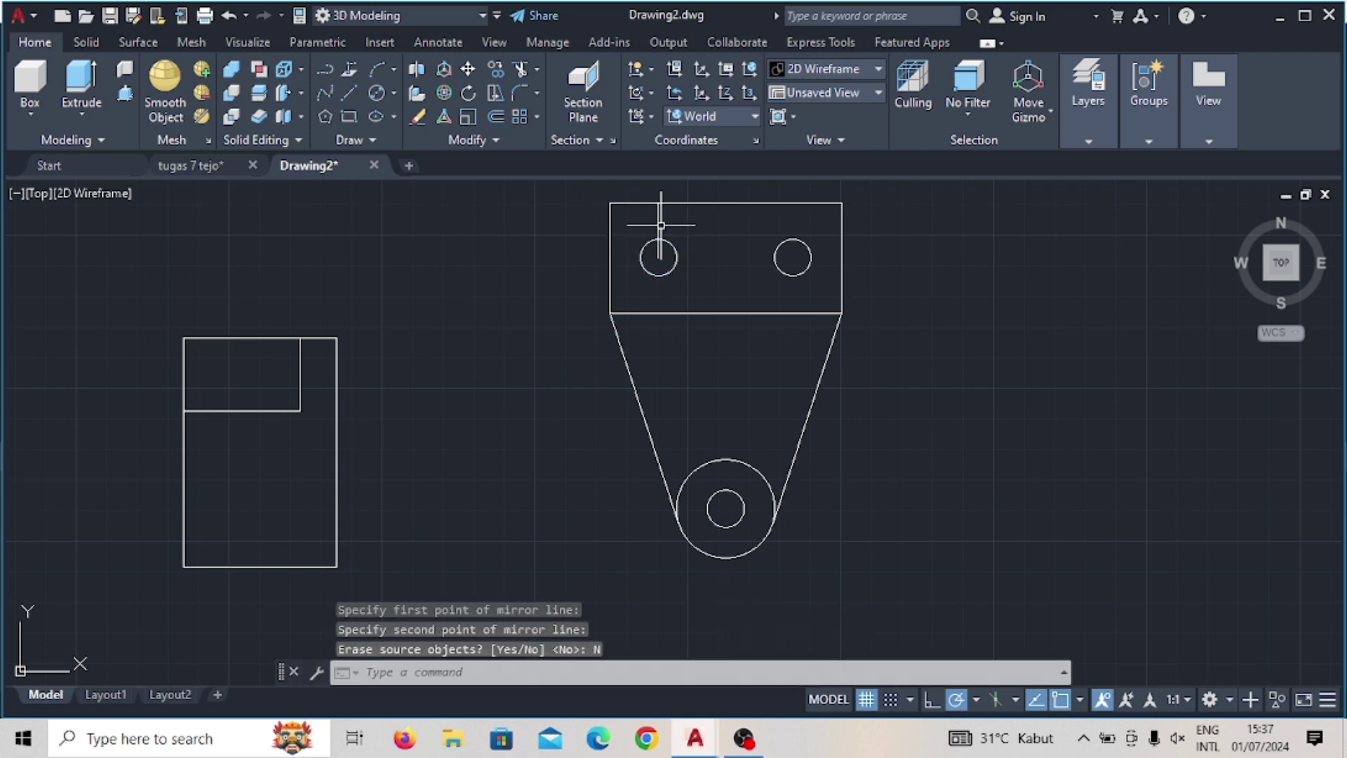
Step: Erase the vertical guide line and the horizontal dividing line
{"action": "left_click", "coordinate": [658, 221]}
{"action": "key", "text": "Delete"}
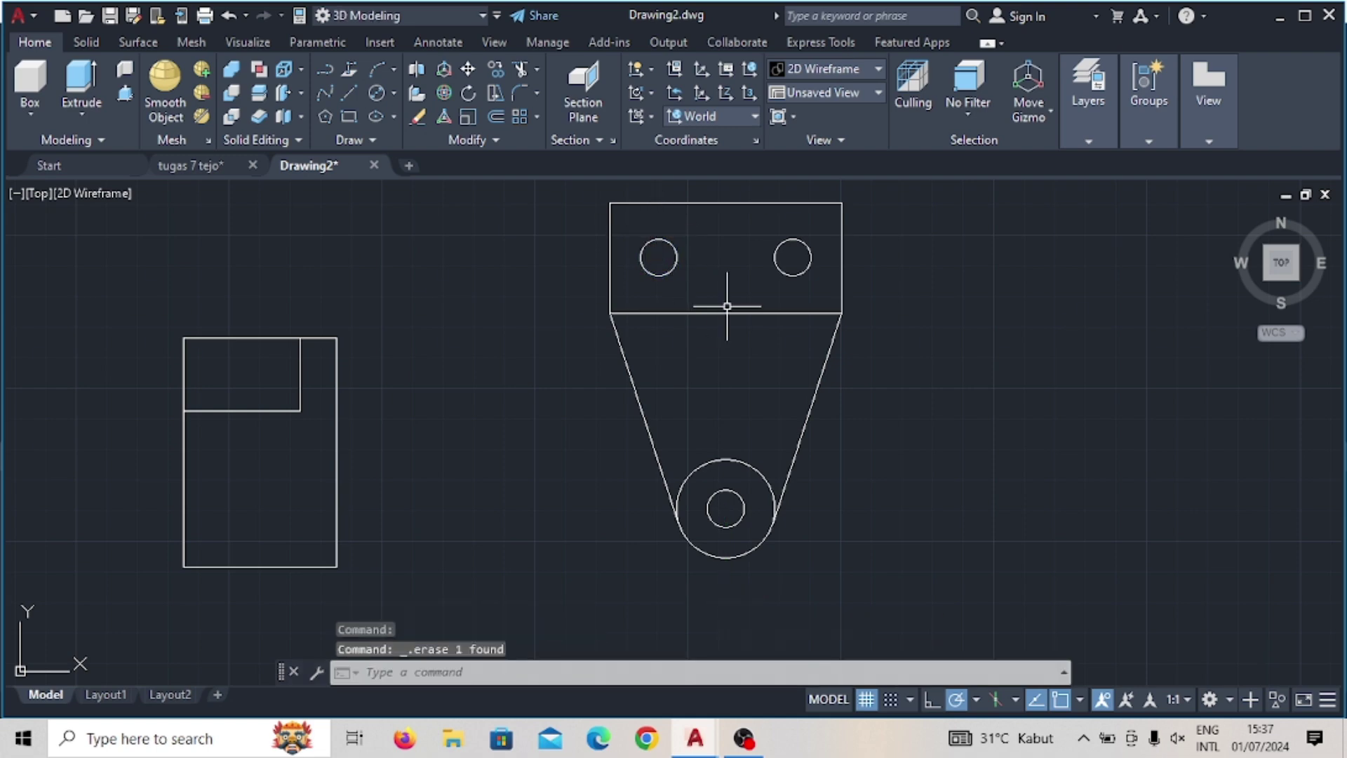
{"action": "left_click", "coordinate": [734, 317]}
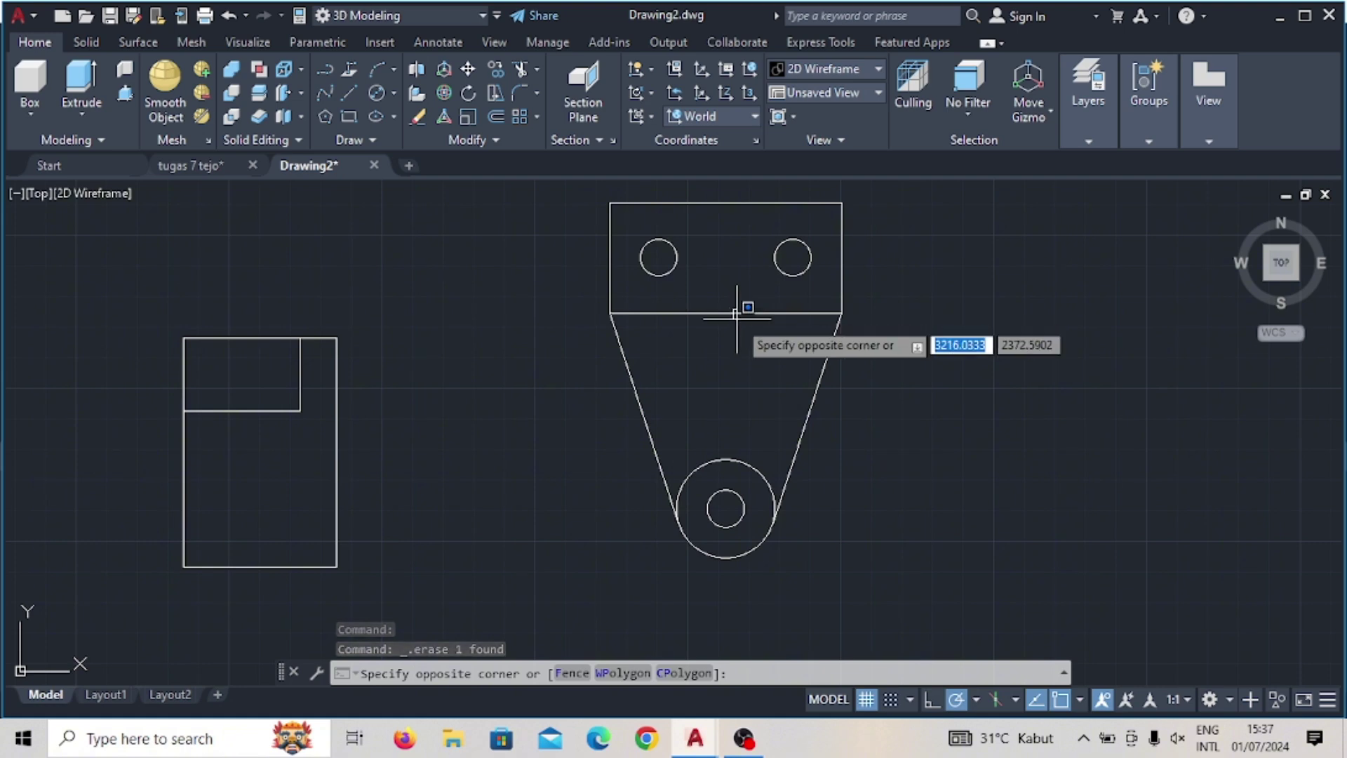
{"action": "left_click", "coordinate": [738, 312]}
{"action": "key", "text": "Delete"}
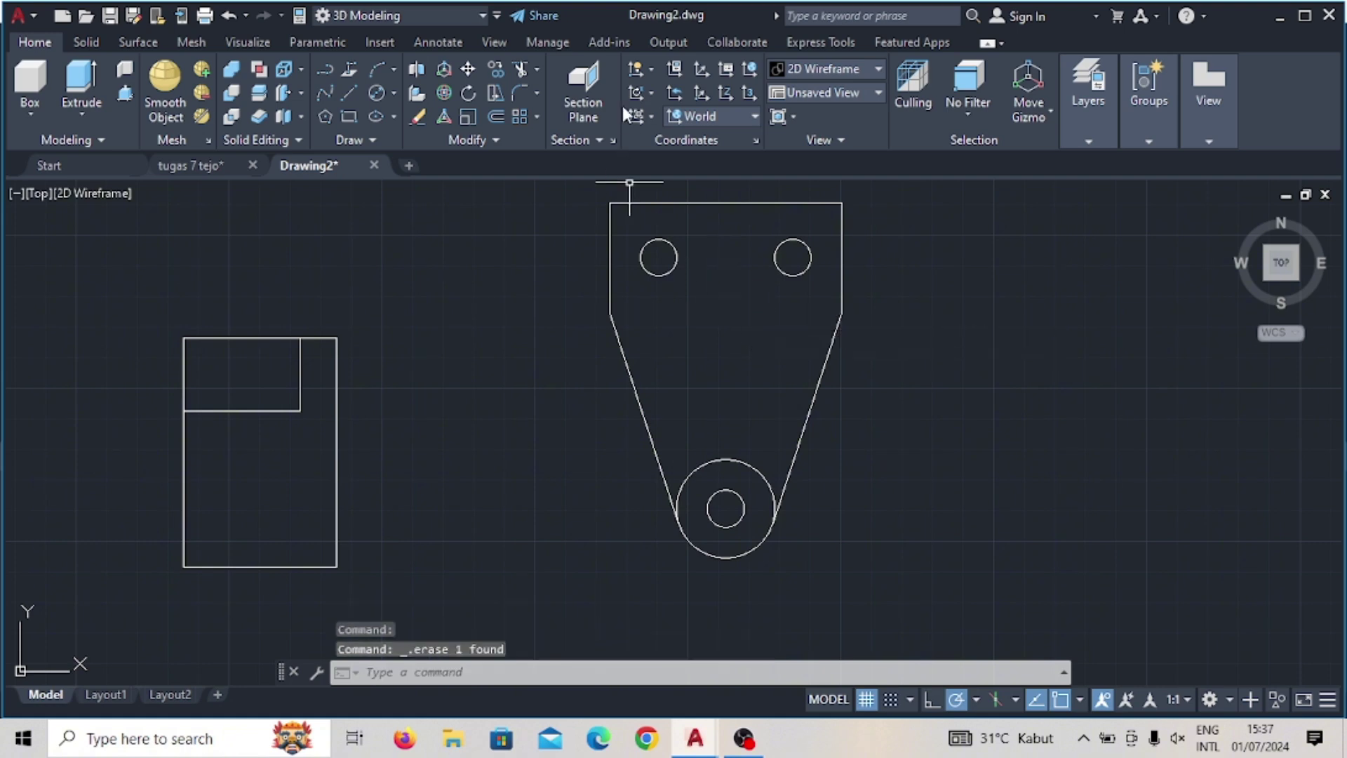
Step: Trim away the bottom circle's upper arc to form the rounded plate end
{"action": "left_click", "coordinate": [521, 70]}
{"action": "left_click", "coordinate": [695, 466]}
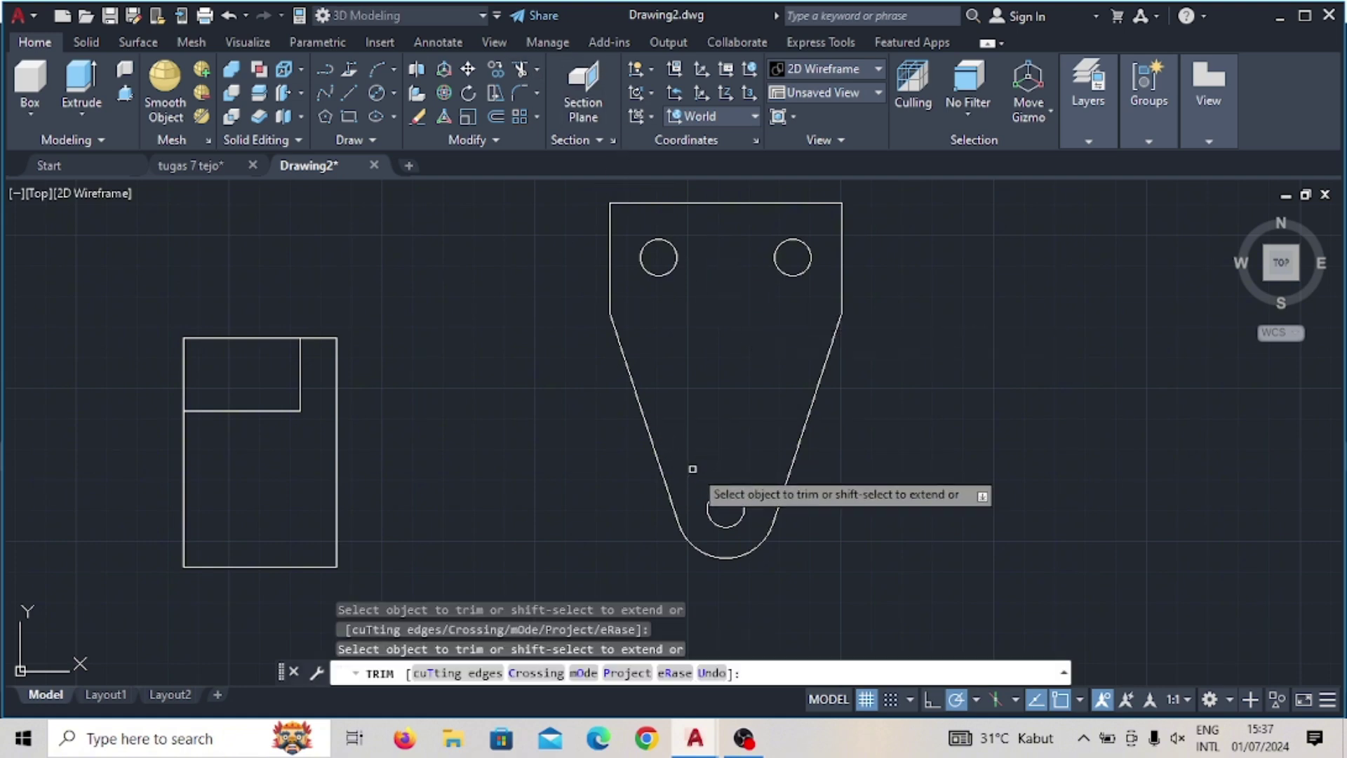
{"action": "key", "text": "Escape"}
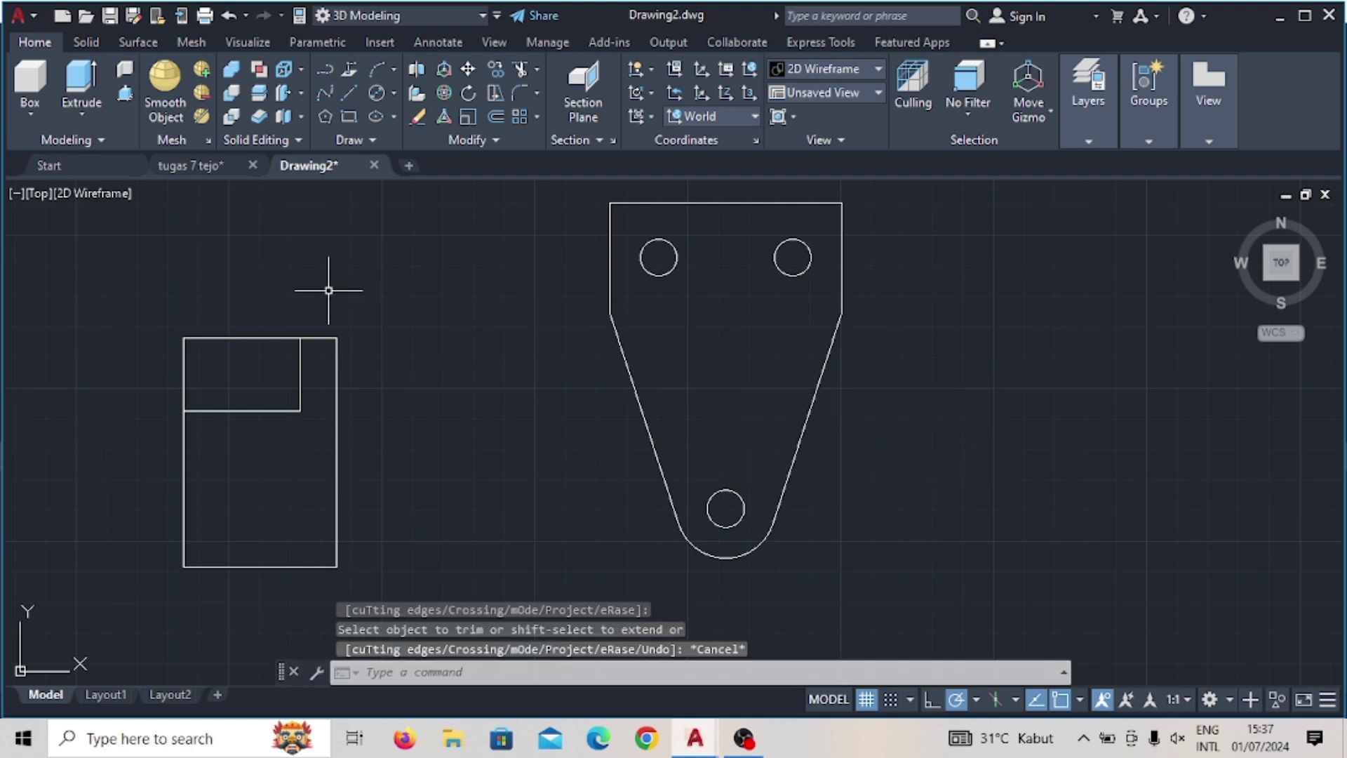
Step: Switch to SW Isometric view and join the rectangular base's lines into polylines
{"action": "left_click", "coordinate": [38, 193]}
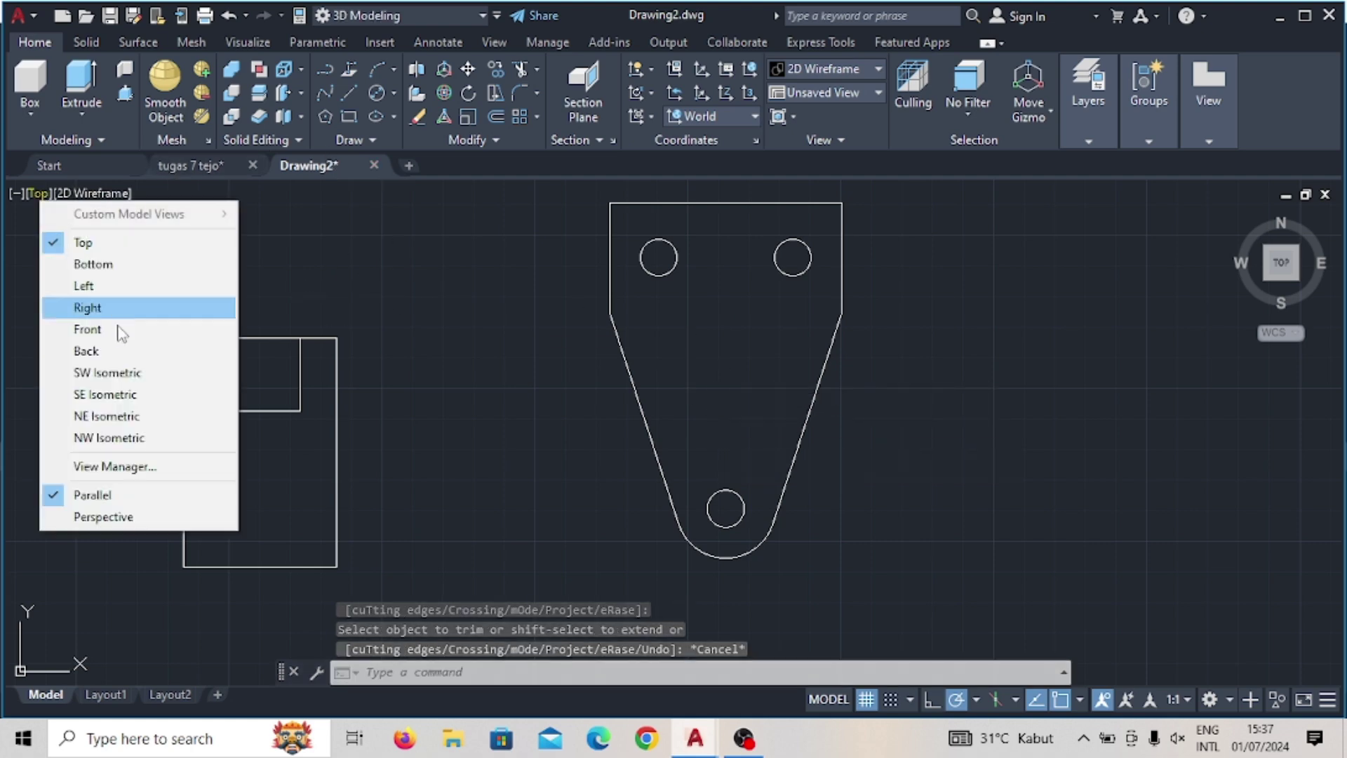
{"action": "left_click", "coordinate": [105, 372]}
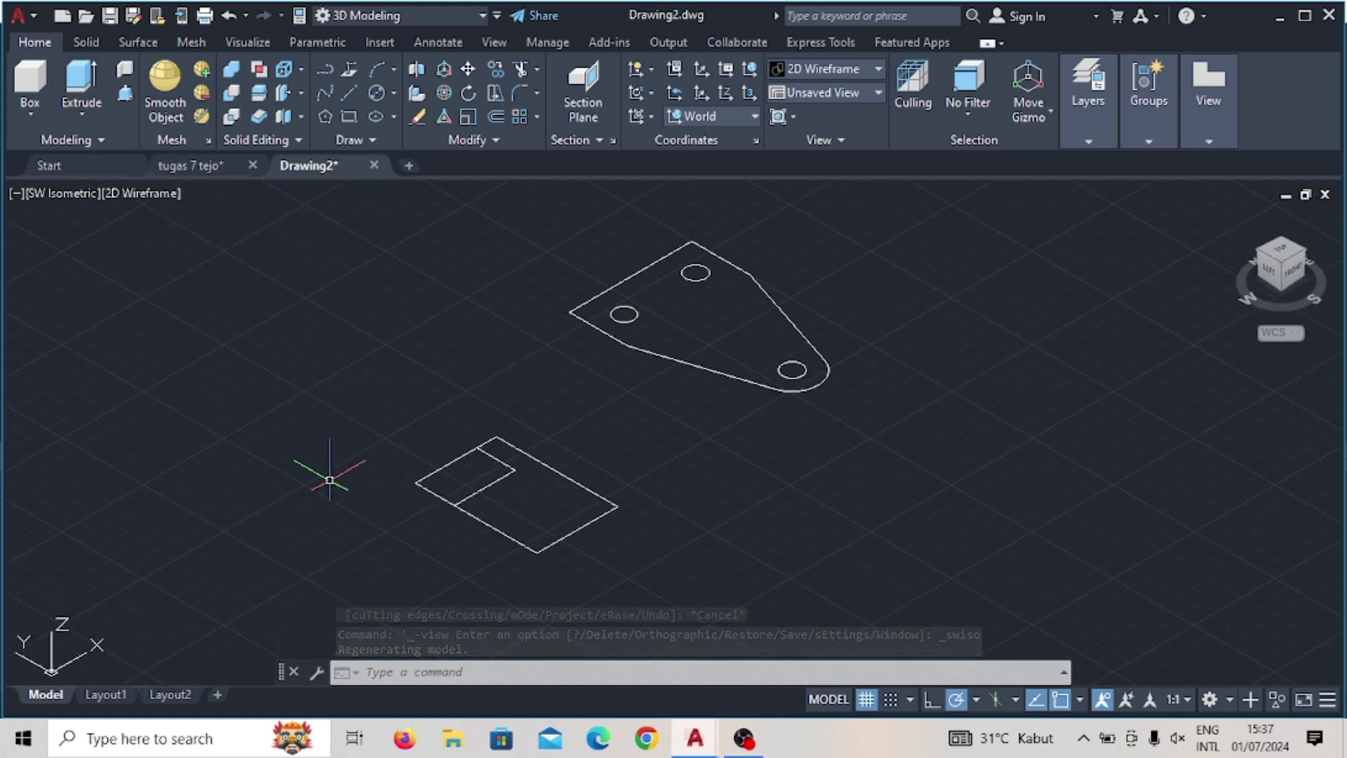
{"action": "mouse_move", "coordinate": [339, 493]}
{"action": "left_mouse_down"}
{"action": "mouse_move", "coordinate": [604, 453]}
{"action": "mouse_move", "coordinate": [617, 569]}
{"action": "left_mouse_up"}
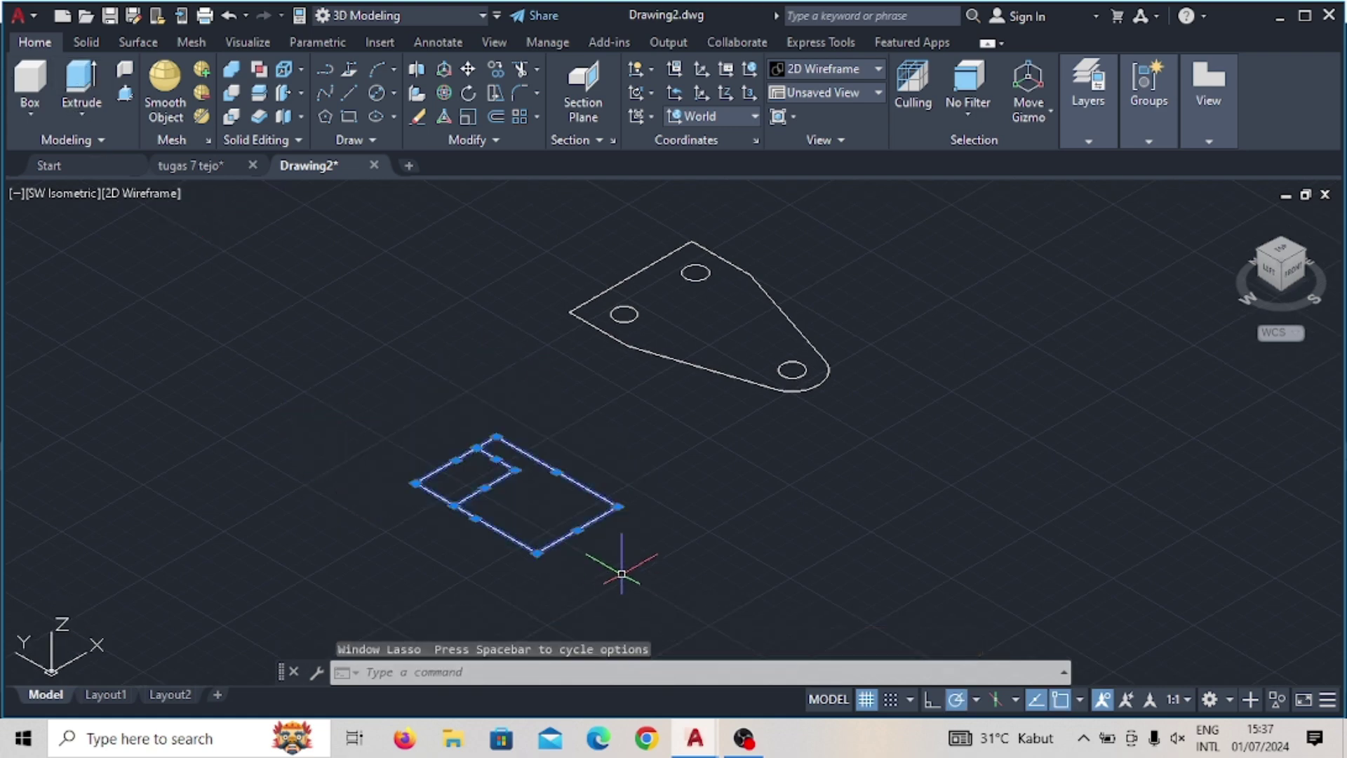
{"action": "type", "text": "JOI"}
{"action": "key", "text": "Return"}
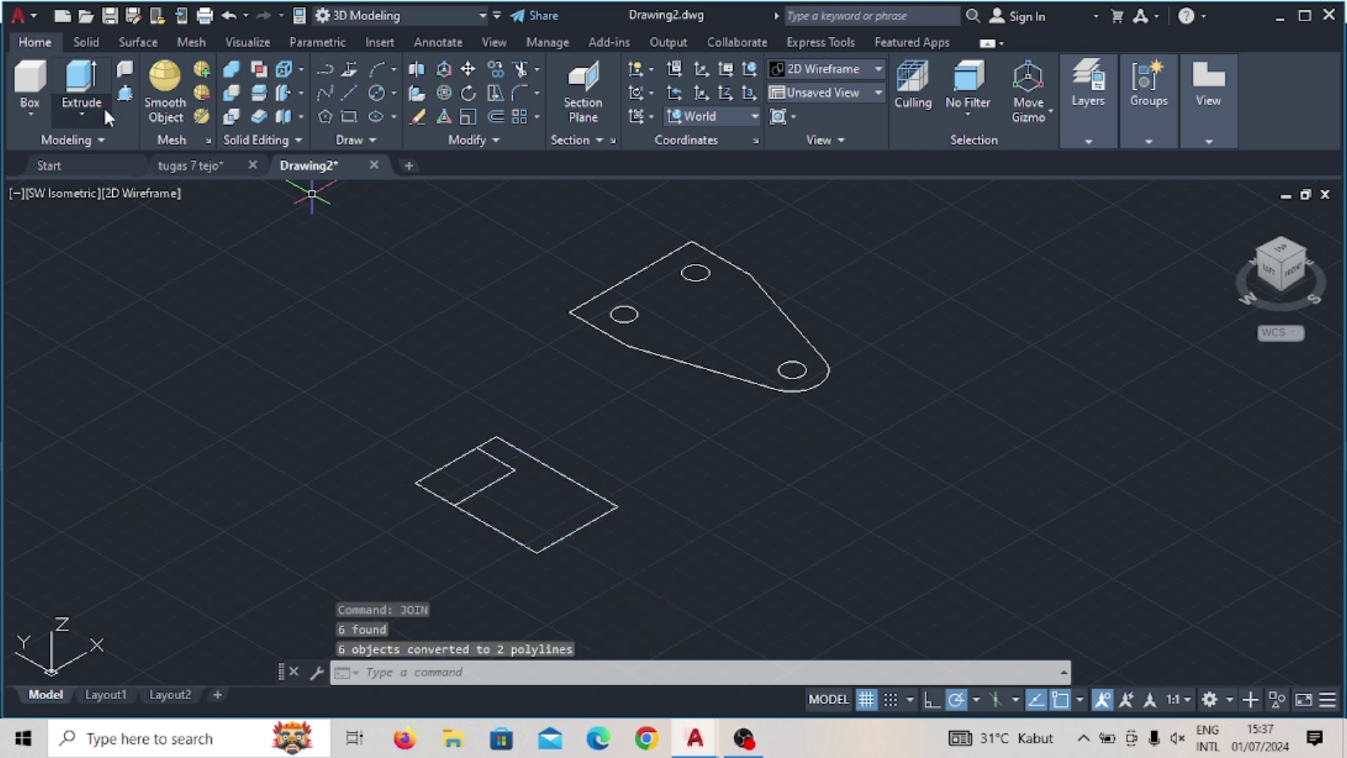
{"action": "left_click", "coordinate": [105, 111]}
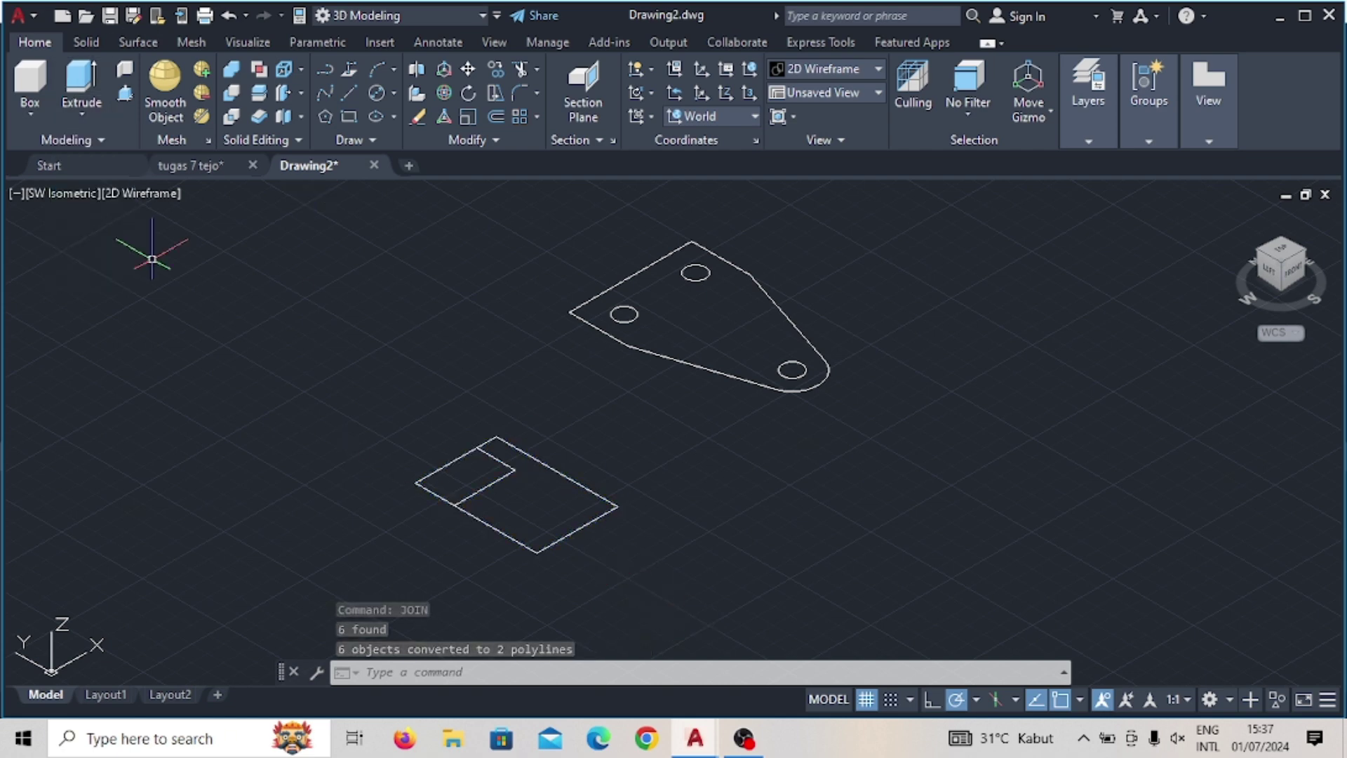
{"action": "left_click", "coordinate": [458, 506]}
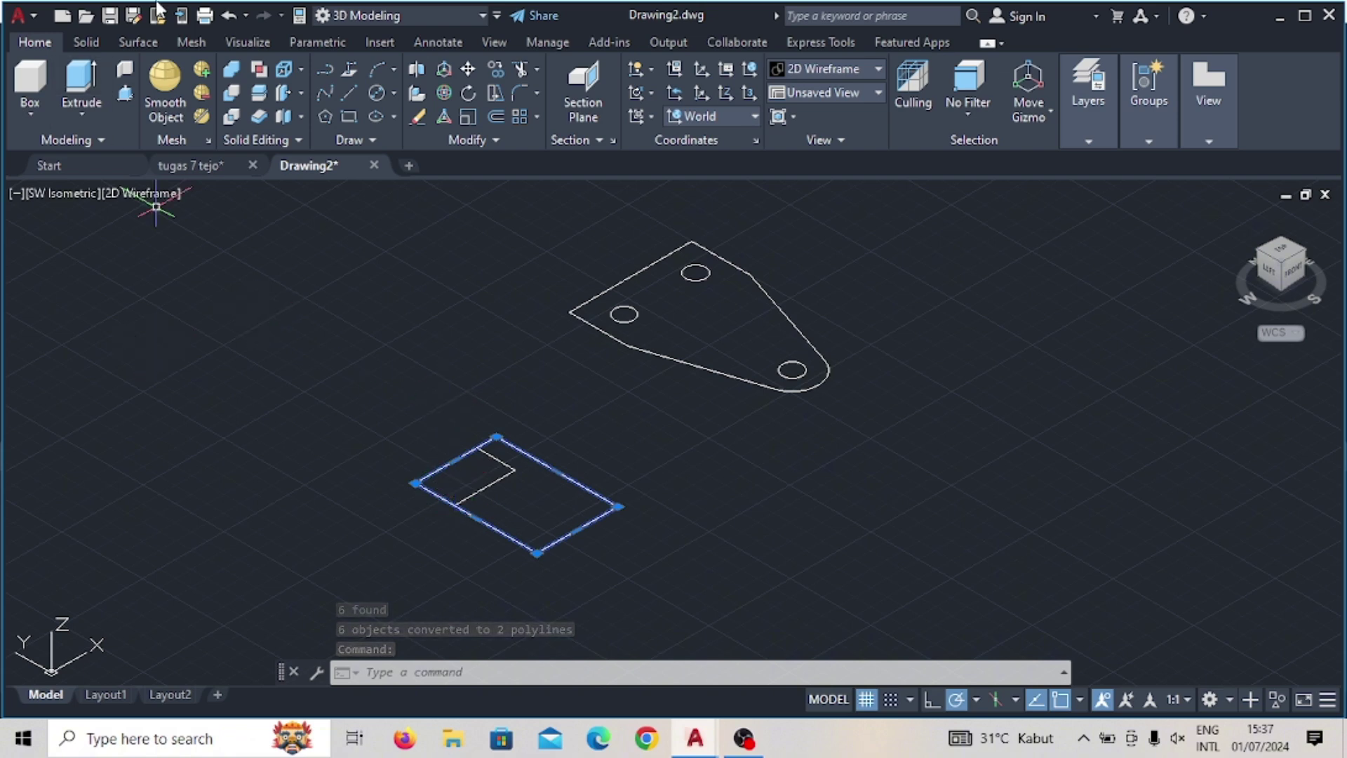
Step: Extrude the outer rectangle profile to a height of 32
{"action": "left_click", "coordinate": [96, 104]}
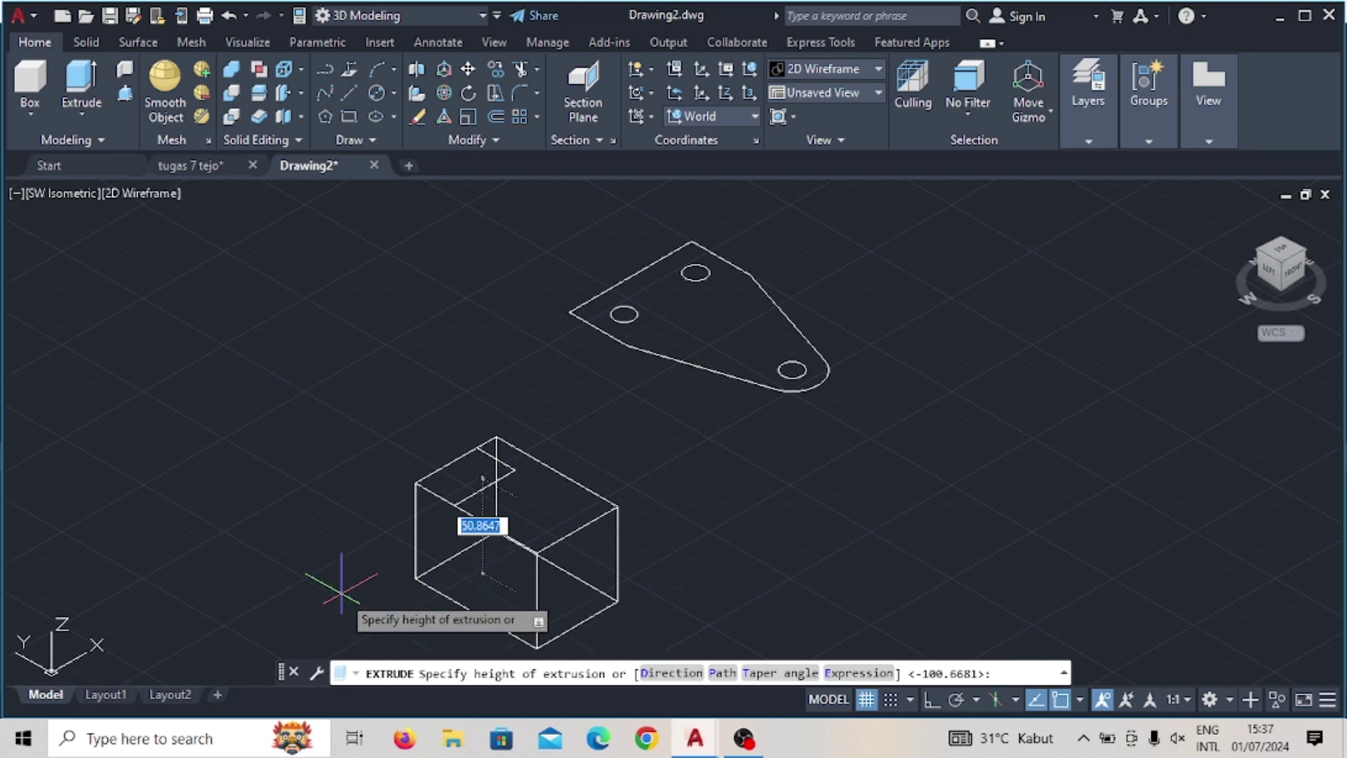
{"action": "type", "text": "2"}
{"action": "key", "text": "Return"}
Step: Press-pull the small top-left corner region up 24 units
{"action": "left_click", "coordinate": [127, 96]}
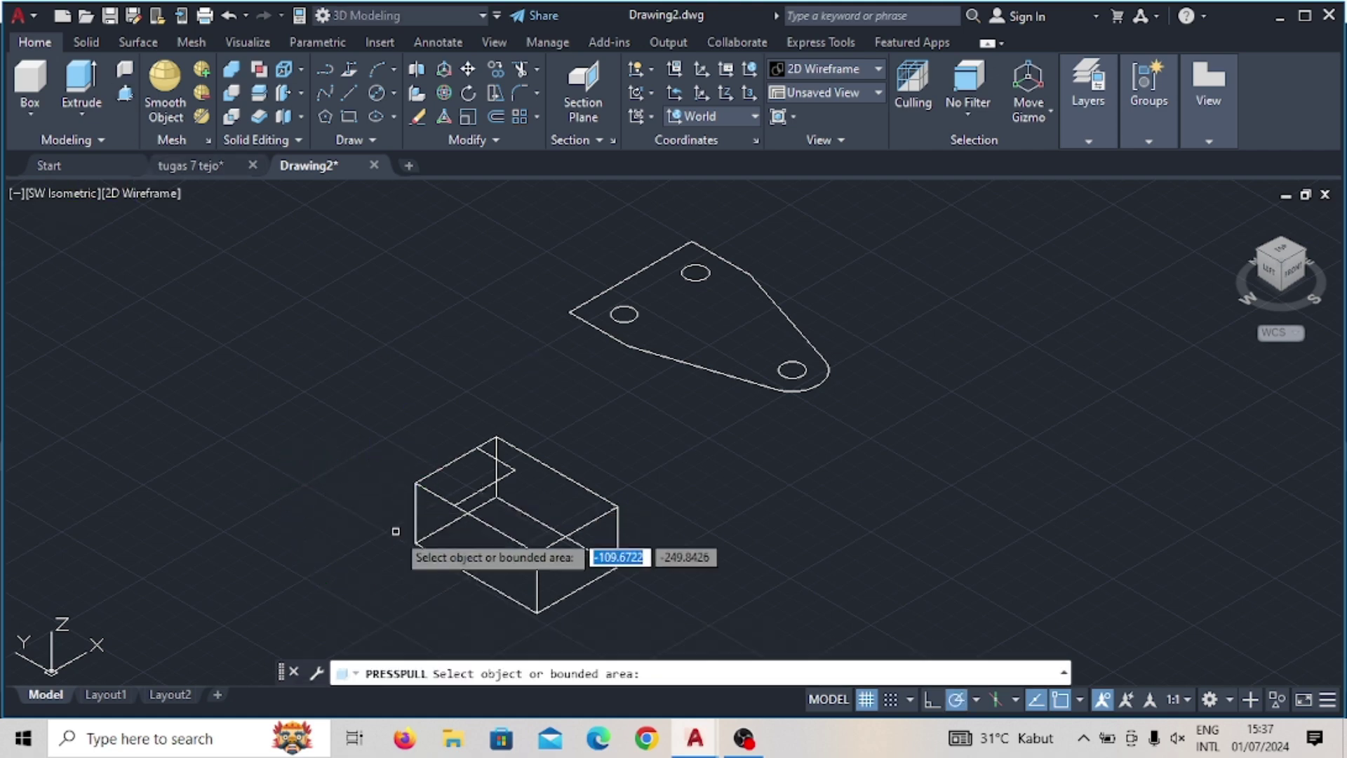
{"action": "left_click", "coordinate": [441, 476]}
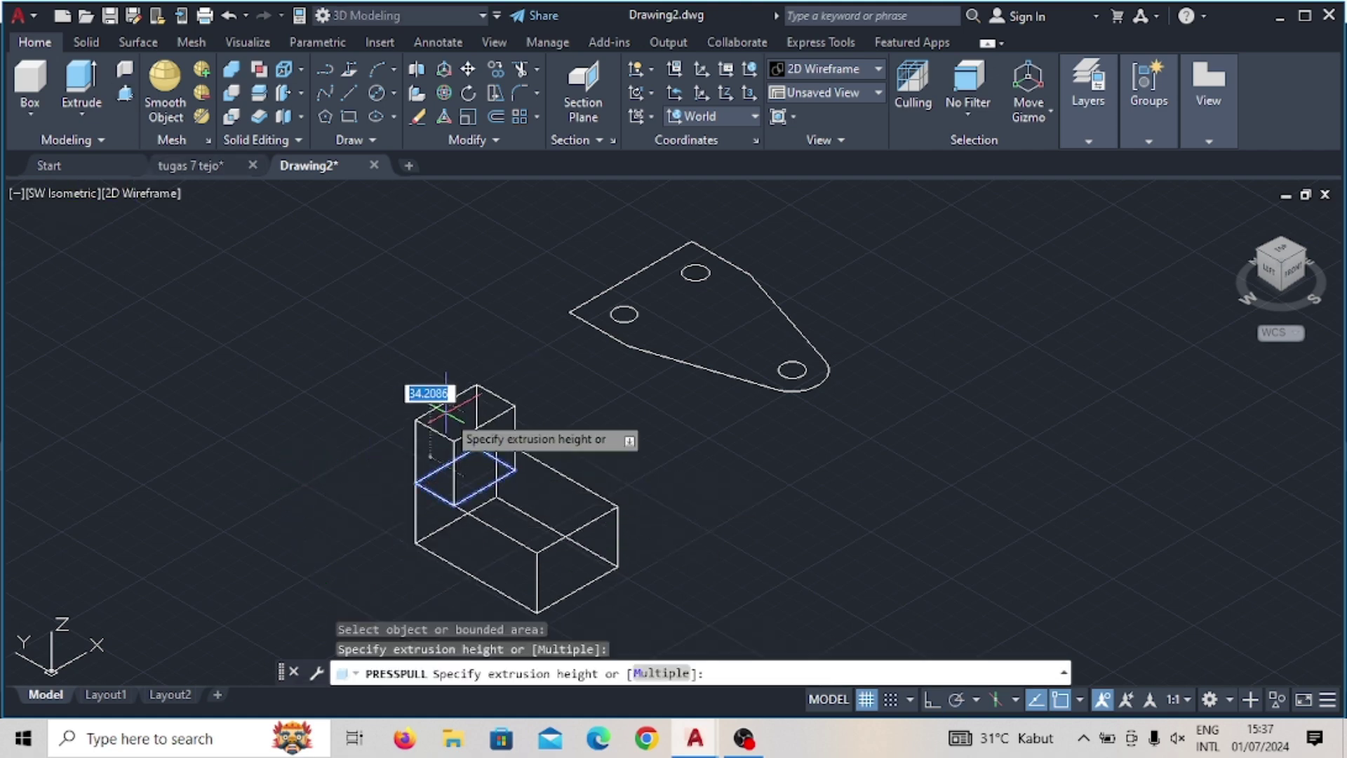
{"action": "type", "text": "24"}
{"action": "key", "text": "Return"}
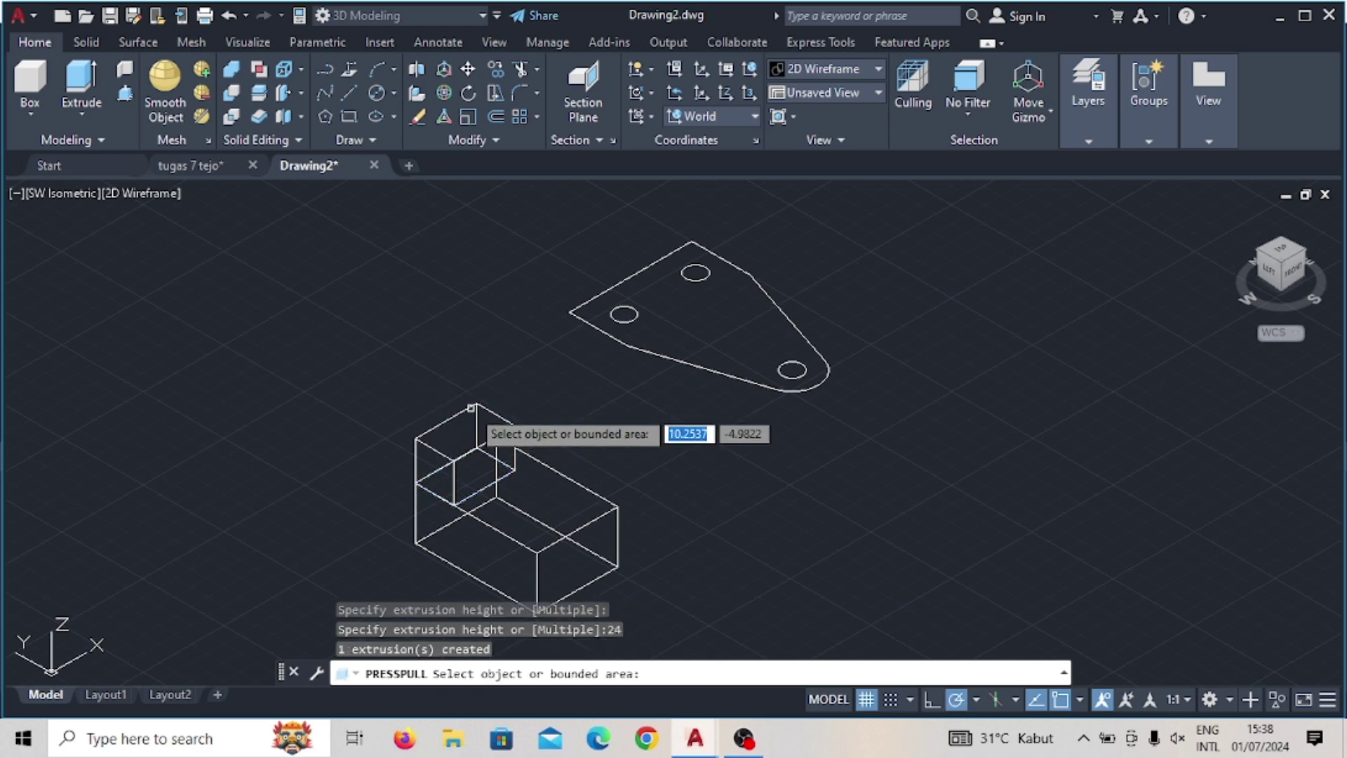
{"action": "key", "text": "Return"}
{"action": "scroll", "coordinate": [478, 410], "scroll_direction": "down", "scroll_amount": 2}
{"action": "scroll", "coordinate": [561, 530], "scroll_direction": "up", "scroll_amount": 2}
Step: Draw a diagonal guide line on the raised block down to its lower corner
{"action": "scroll", "coordinate": [595, 535], "scroll_direction": "up", "scroll_amount": 3}
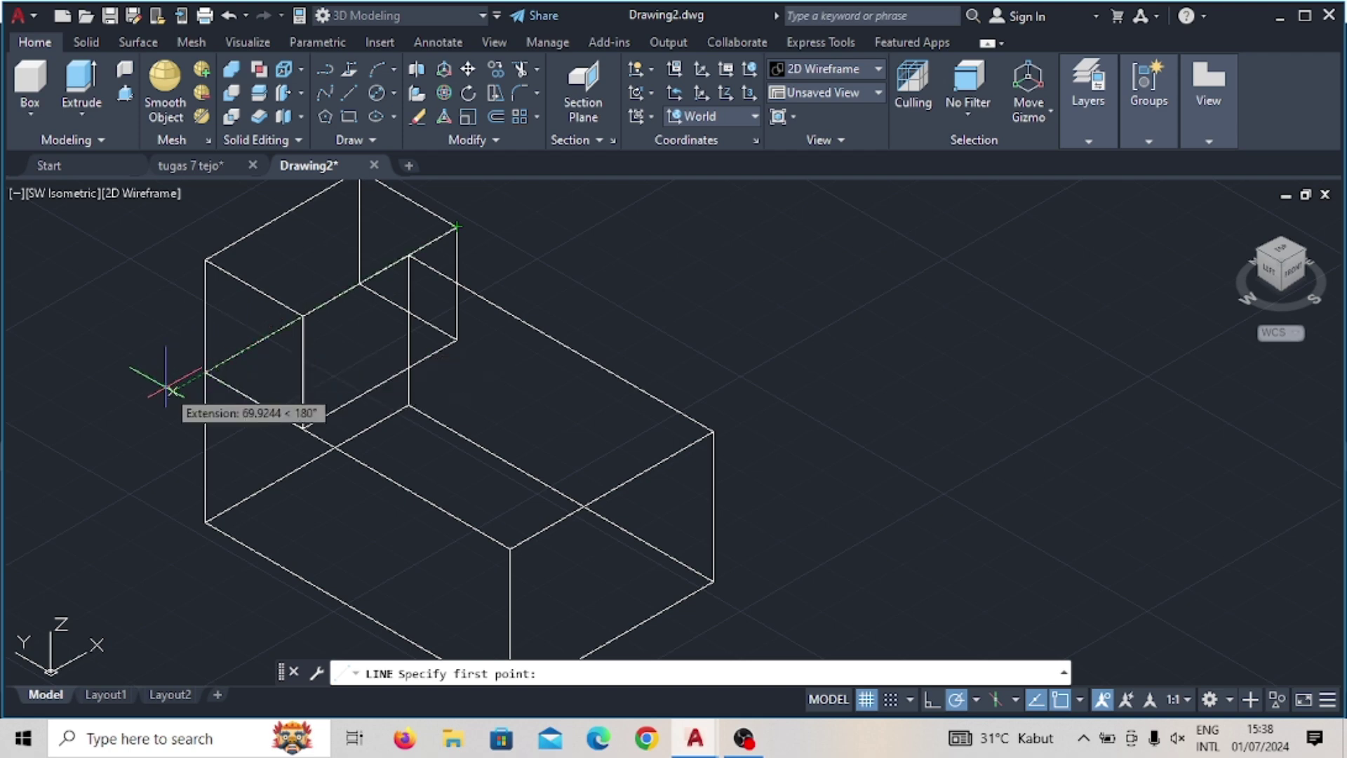
{"action": "type", "text": "24"}
{"action": "key", "text": "Return"}
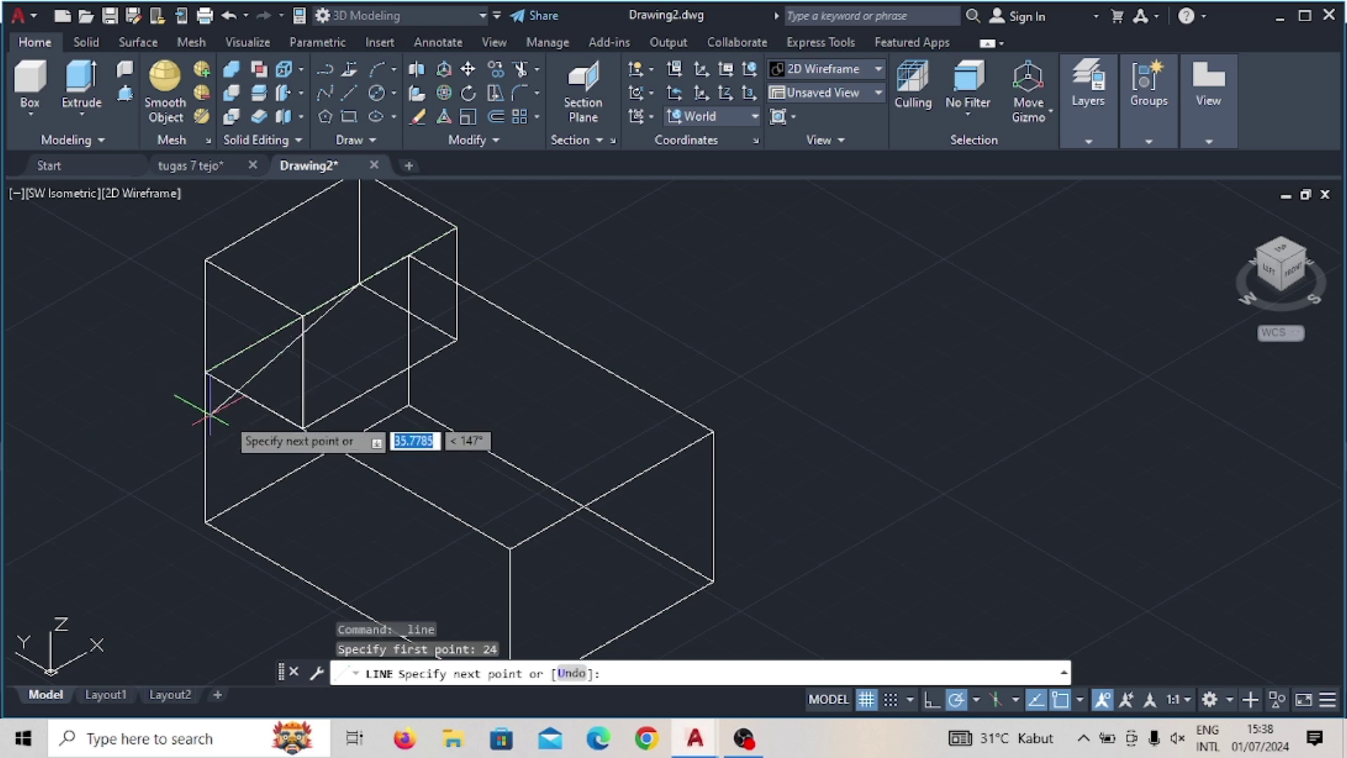
{"action": "left_click", "coordinate": [302, 426]}
{"action": "key", "text": "Escape"}
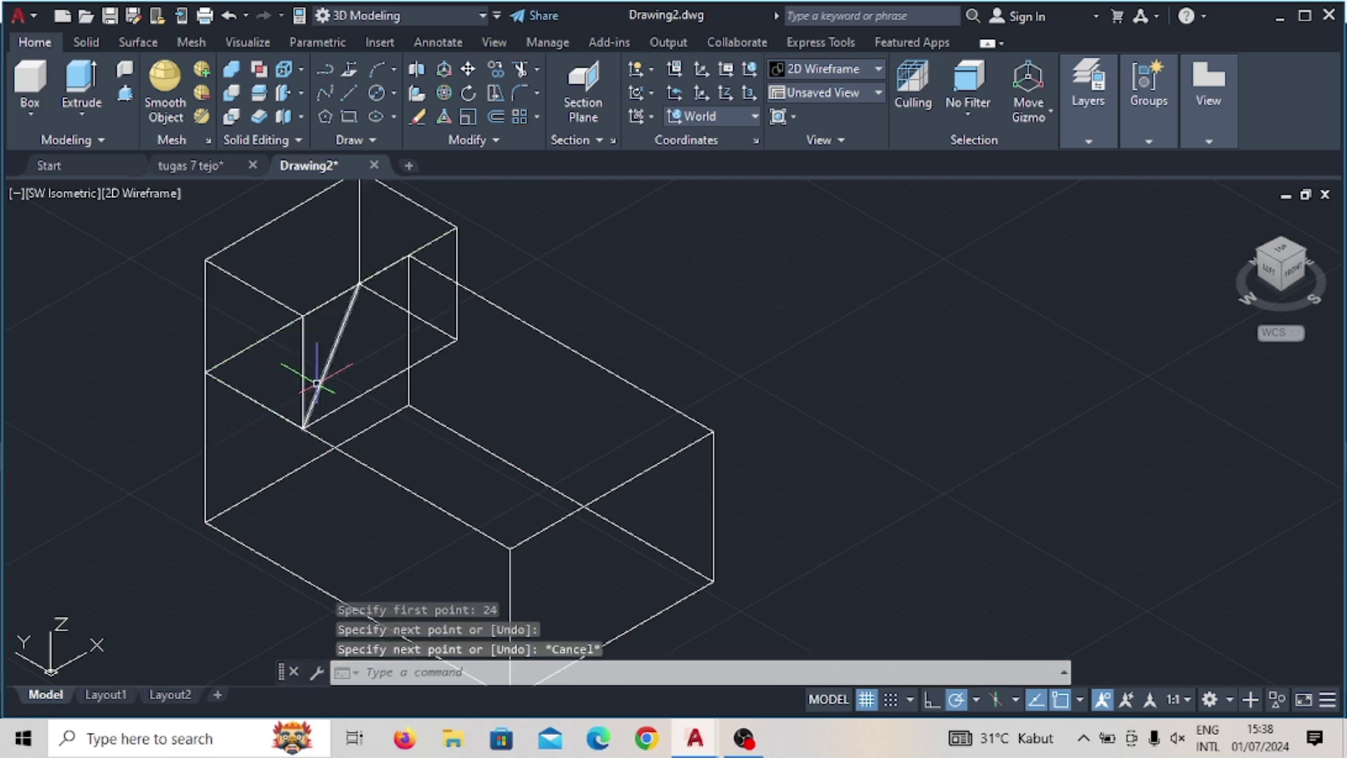
{"action": "left_click", "coordinate": [345, 94]}
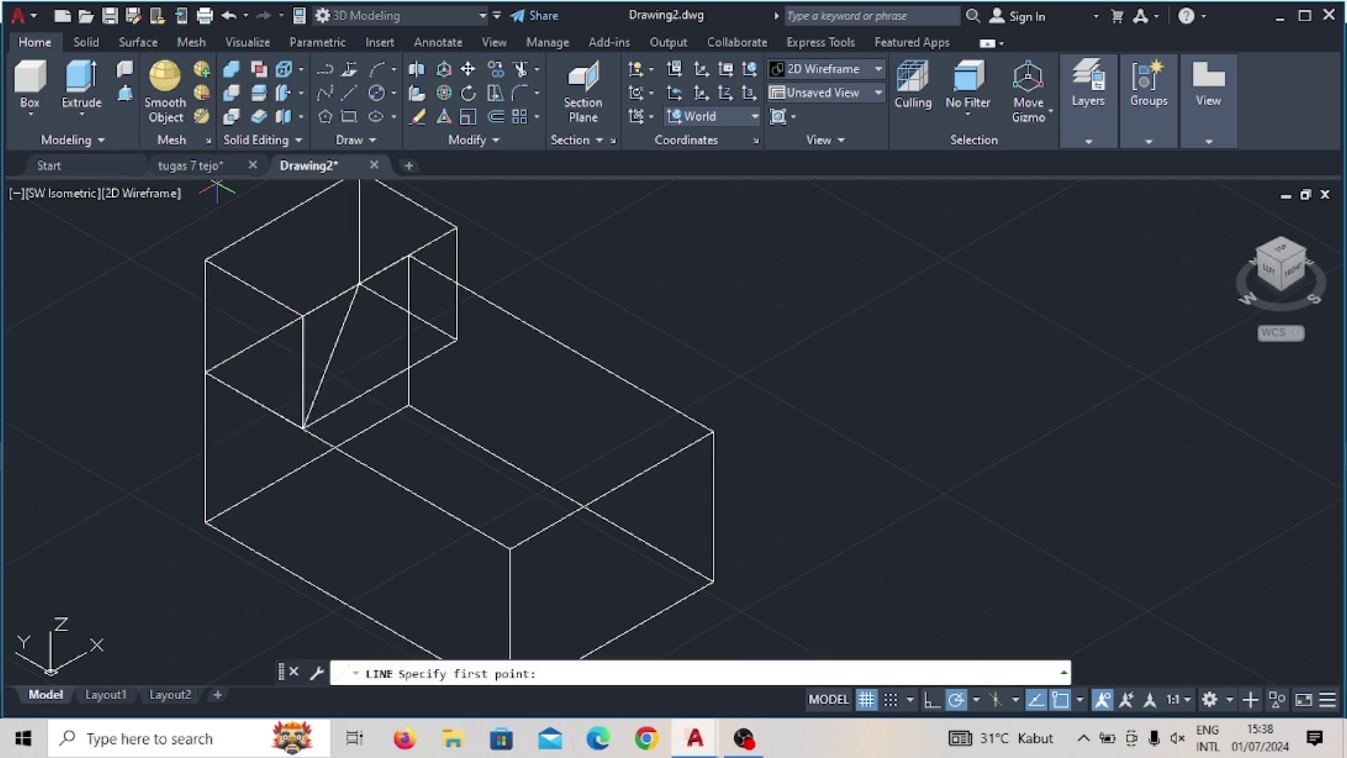
{"action": "left_click", "coordinate": [357, 284]}
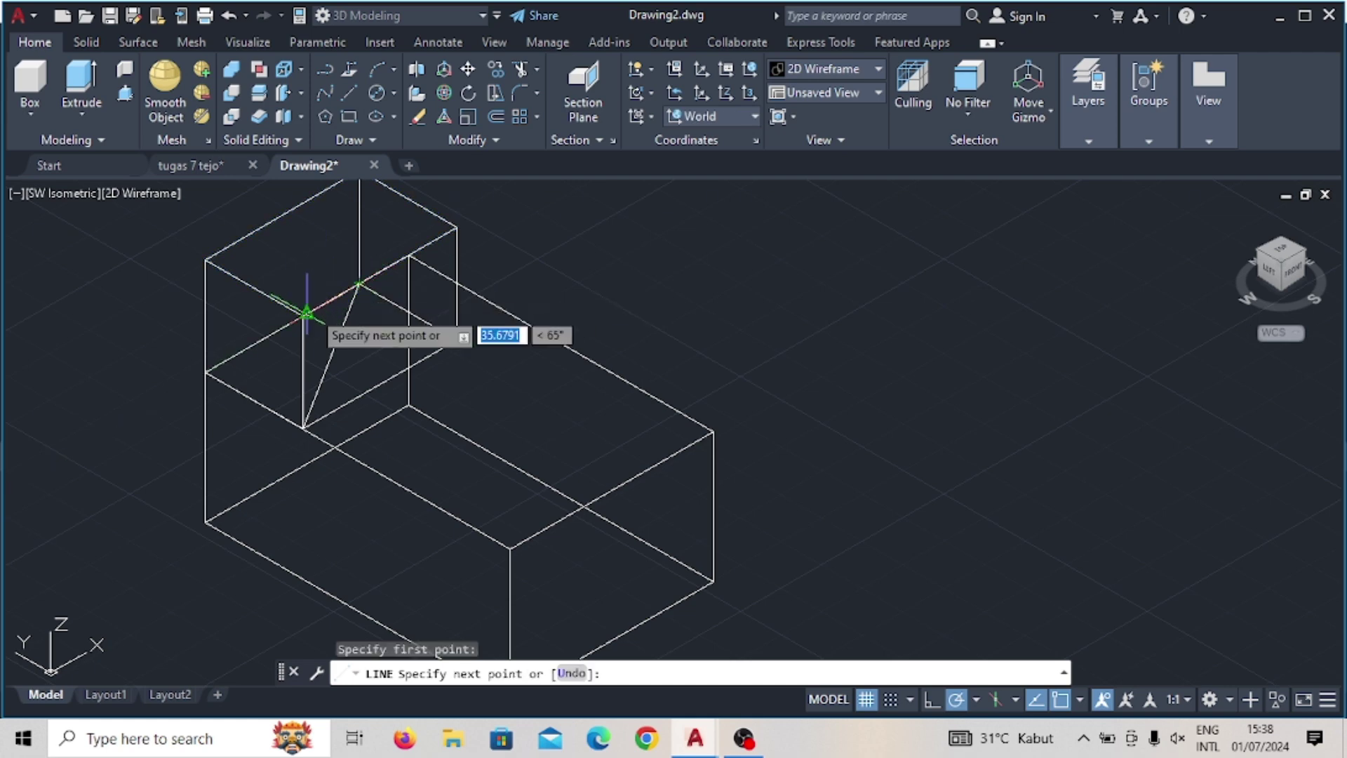
{"action": "key", "text": "Escape"}
Step: Draw a vertical guide line from the lower corner up to the block's top edge
{"action": "left_click", "coordinate": [339, 86]}
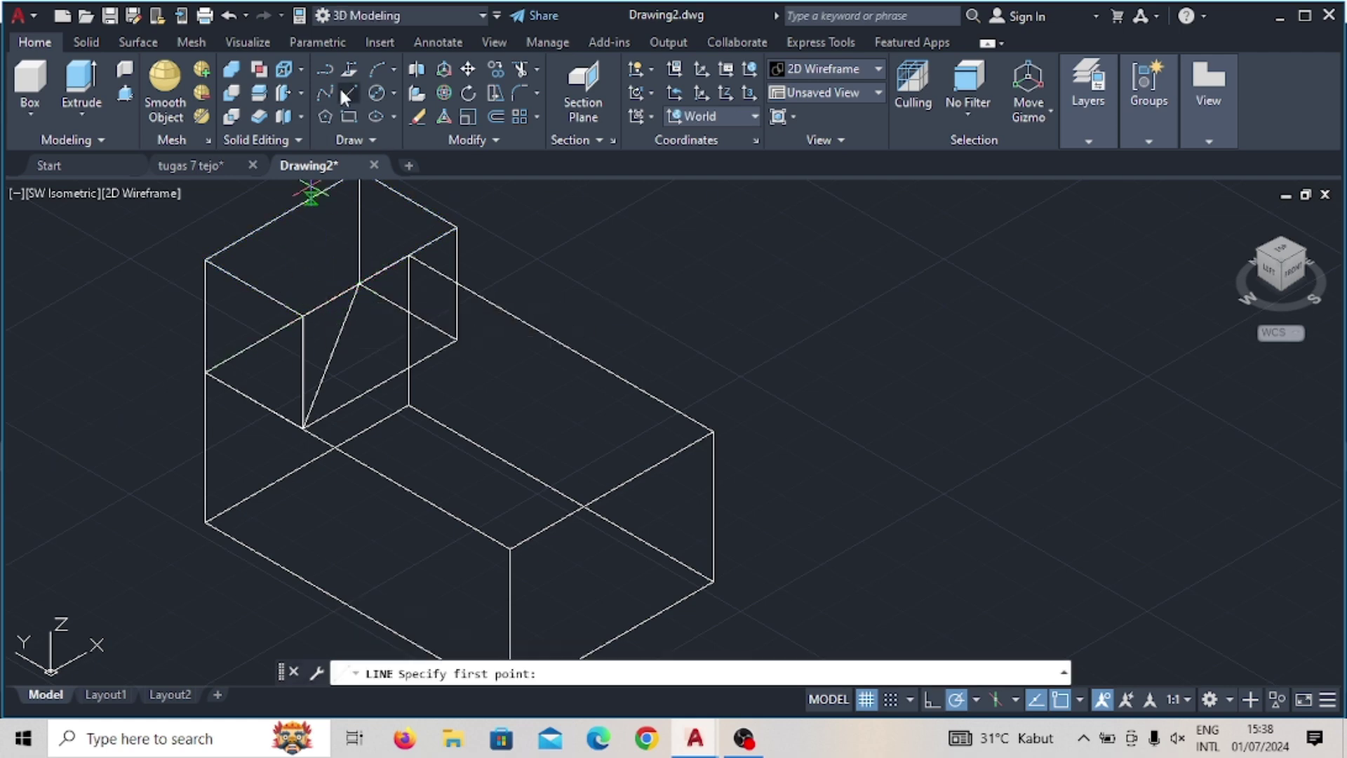
{"action": "left_click", "coordinate": [303, 426]}
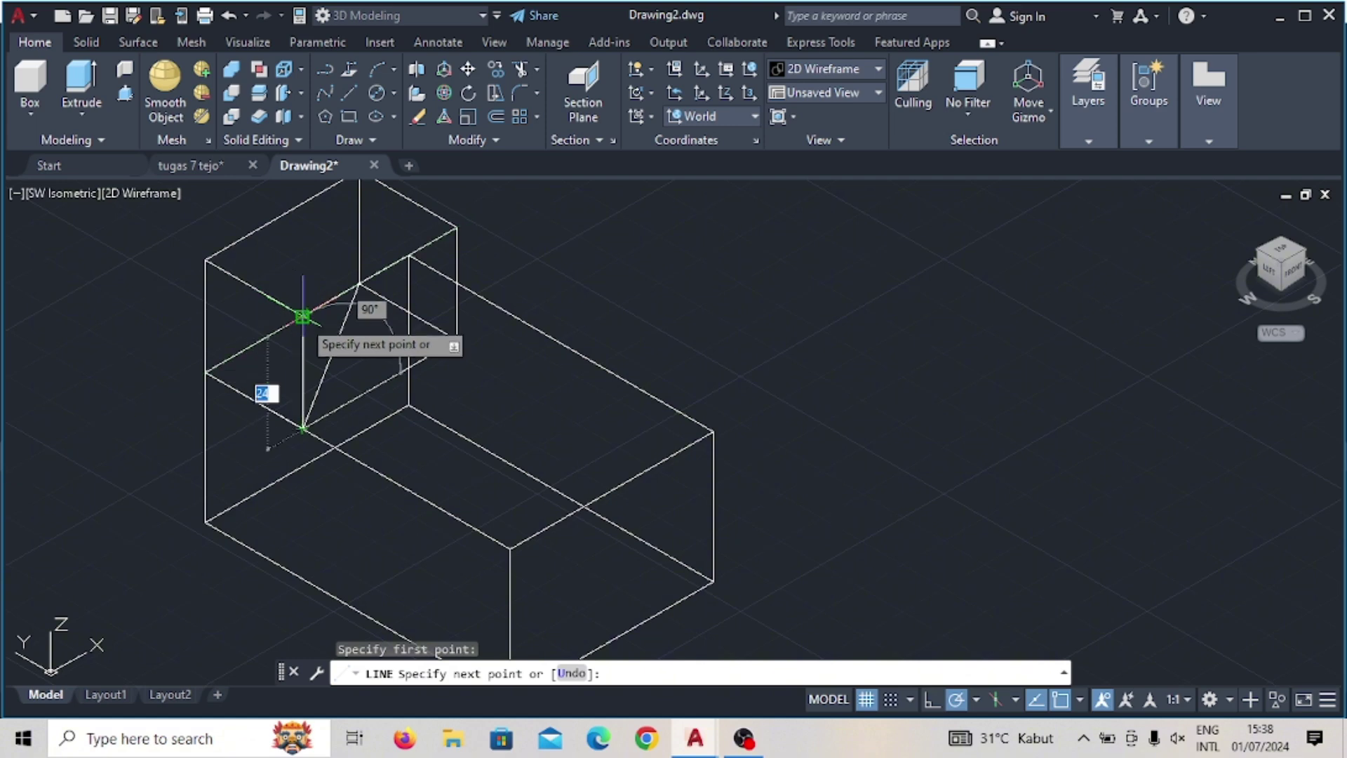
{"action": "left_click", "coordinate": [303, 317]}
{"action": "middle_click_drag", "start_coordinate": [303, 317], "coordinate": [357, 276], "text": "shift"}
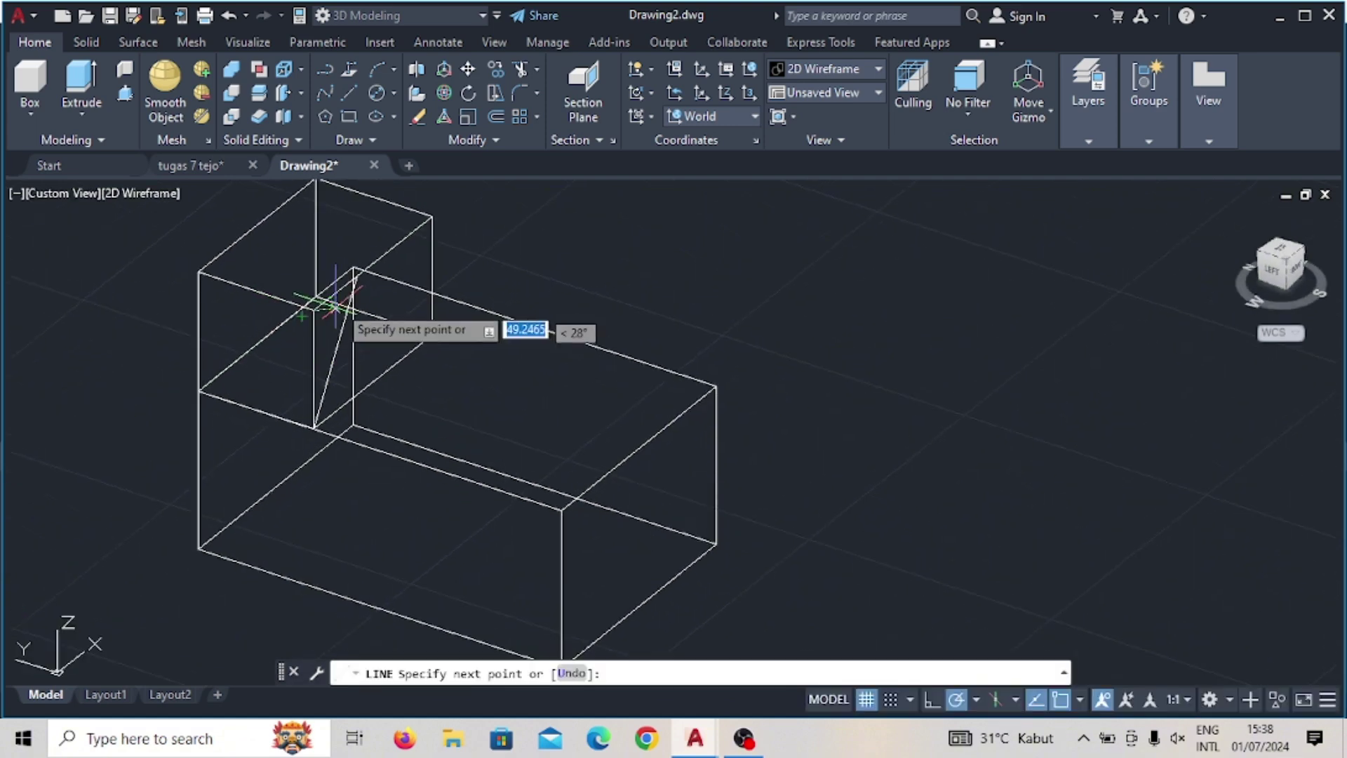
{"action": "scroll", "coordinate": [356, 275], "scroll_direction": "up", "scroll_amount": 3}
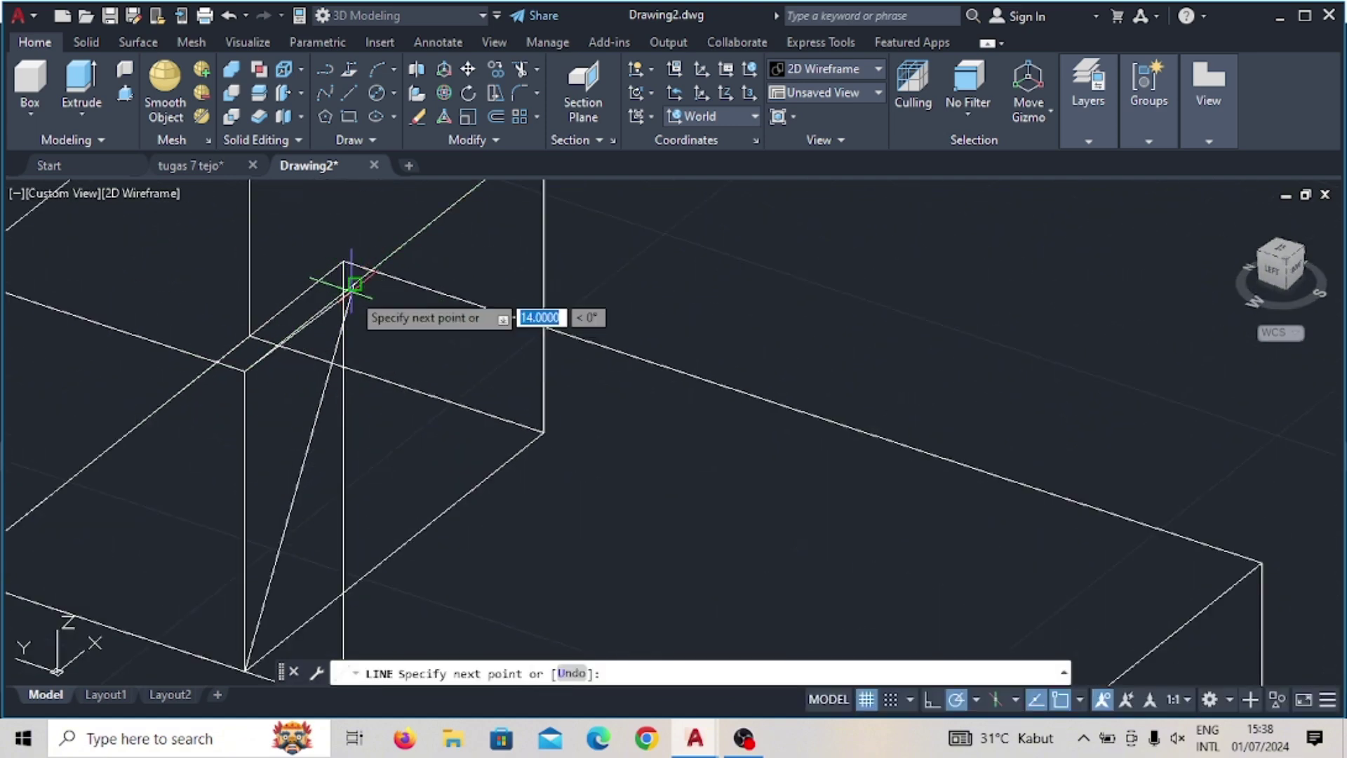
{"action": "left_click", "coordinate": [354, 284]}
{"action": "key", "text": "Escape"}
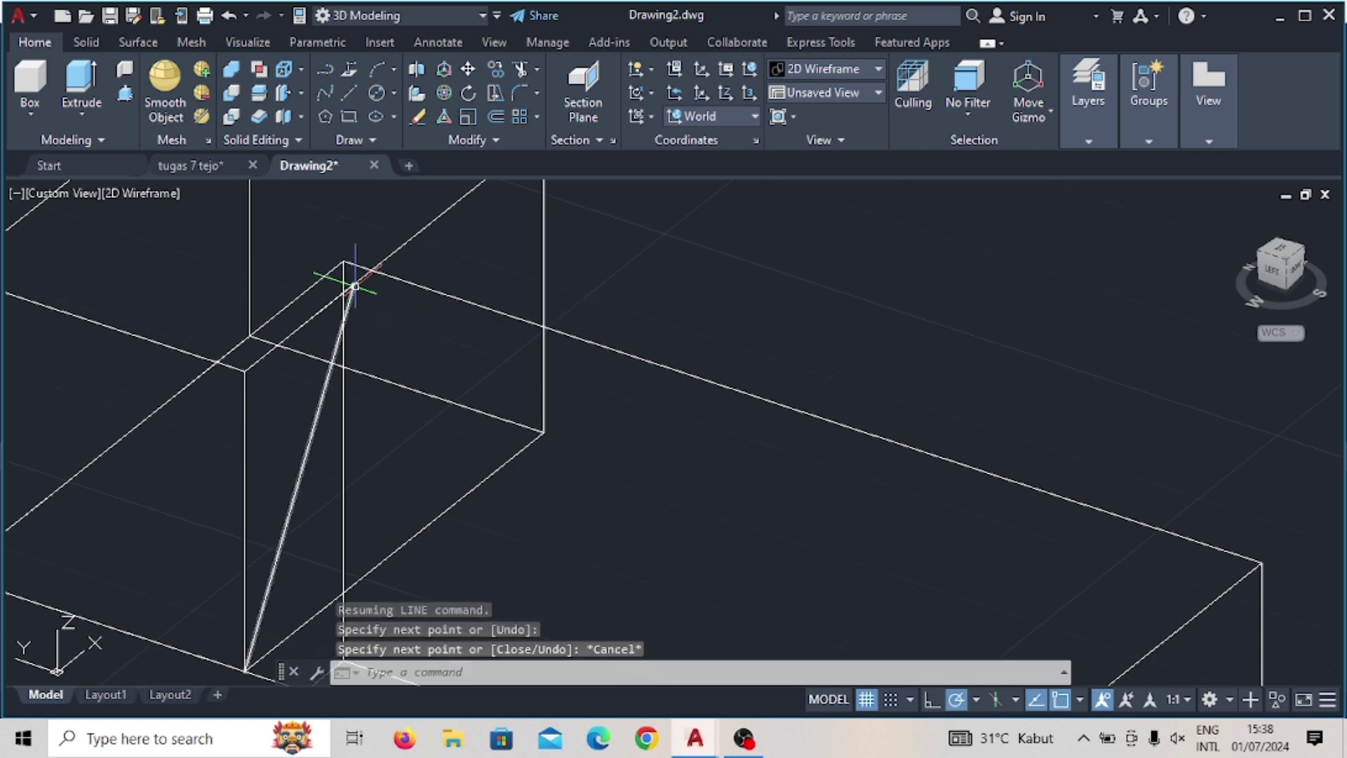
Step: Press-pull the triangular gusset area to cut a slanted face into the raised block
{"action": "left_click", "coordinate": [124, 94]}
{"action": "left_click", "coordinate": [245, 407]}
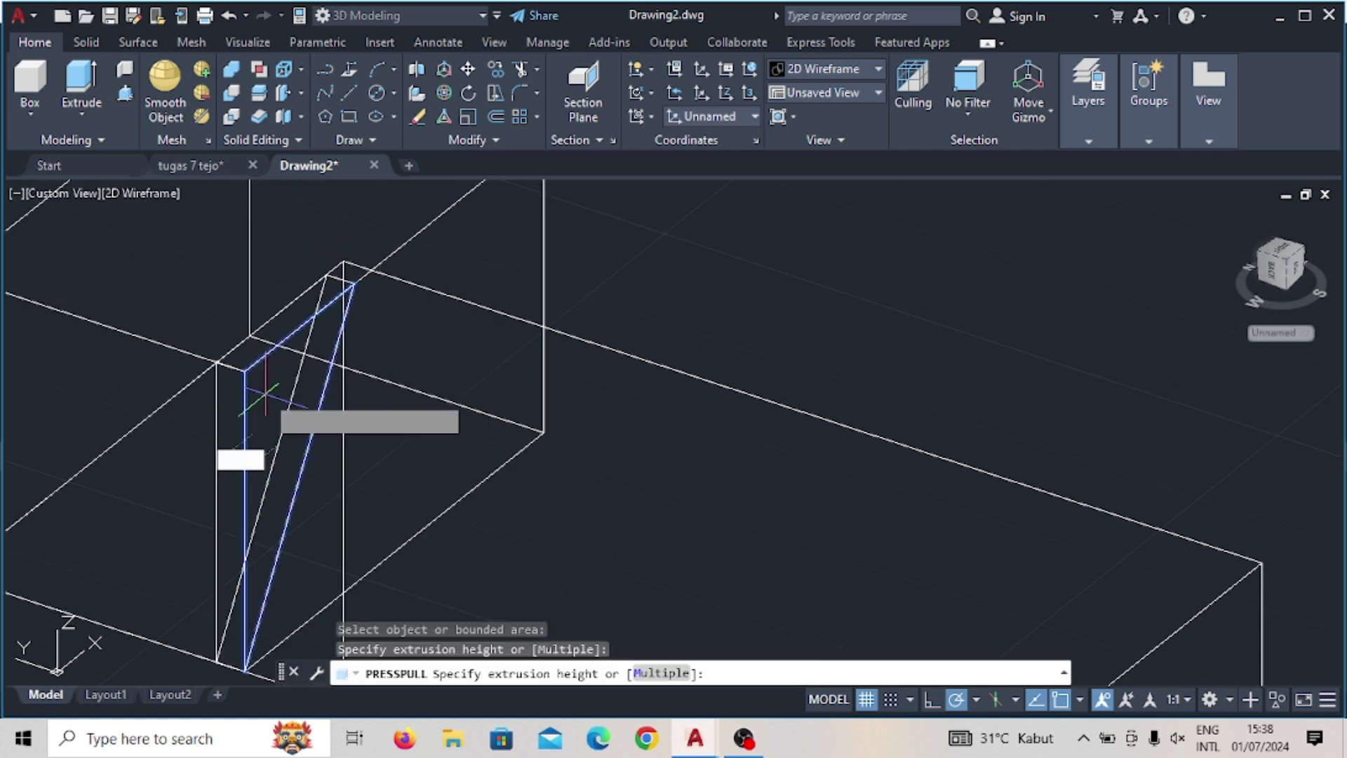
{"action": "scroll", "coordinate": [256, 386], "scroll_direction": "down", "scroll_amount": 3}
{"action": "left_click", "coordinate": [105, 379]}
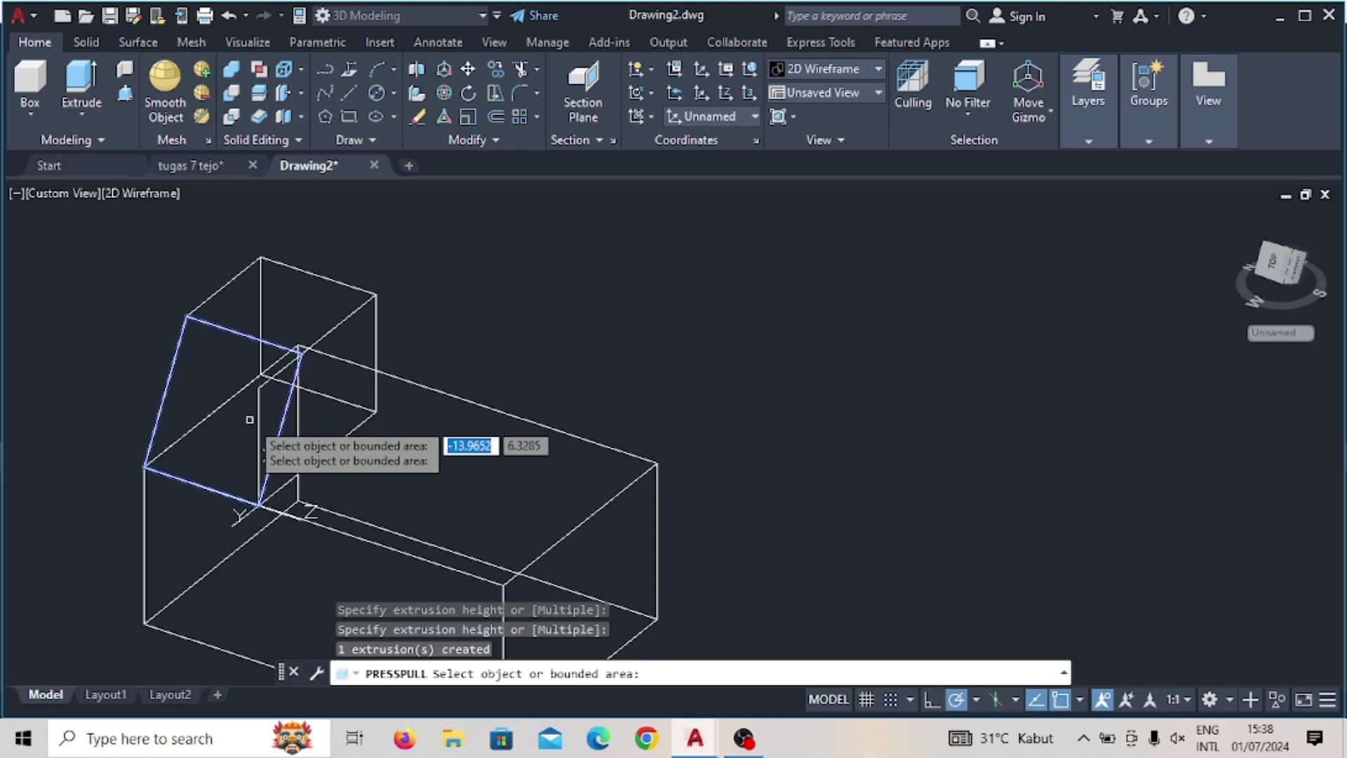
{"action": "key", "text": "Return"}
Step: Pan the view to bring the box's right end face into view for a new line
{"action": "left_click", "coordinate": [259, 412]}
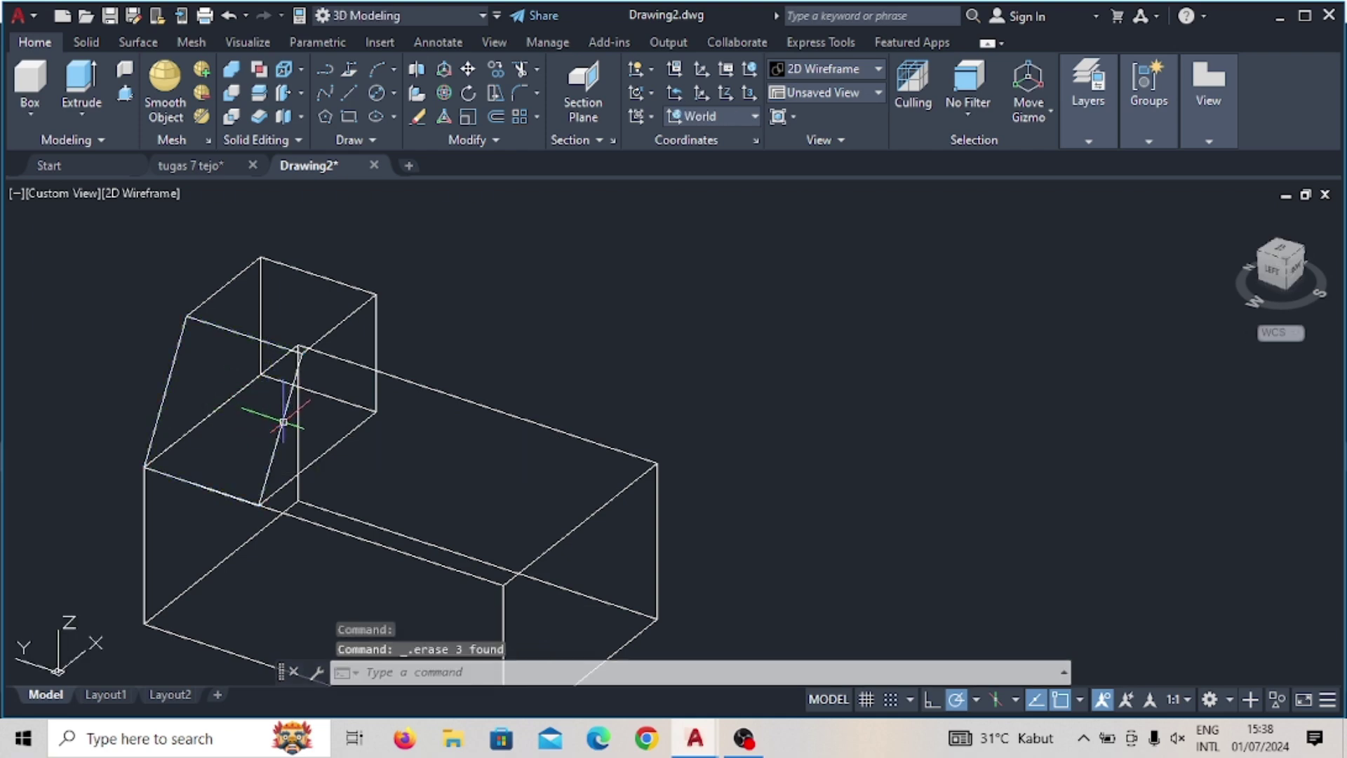
{"action": "middle_click_drag", "start_coordinate": [495, 467], "coordinate": [460, 398]}
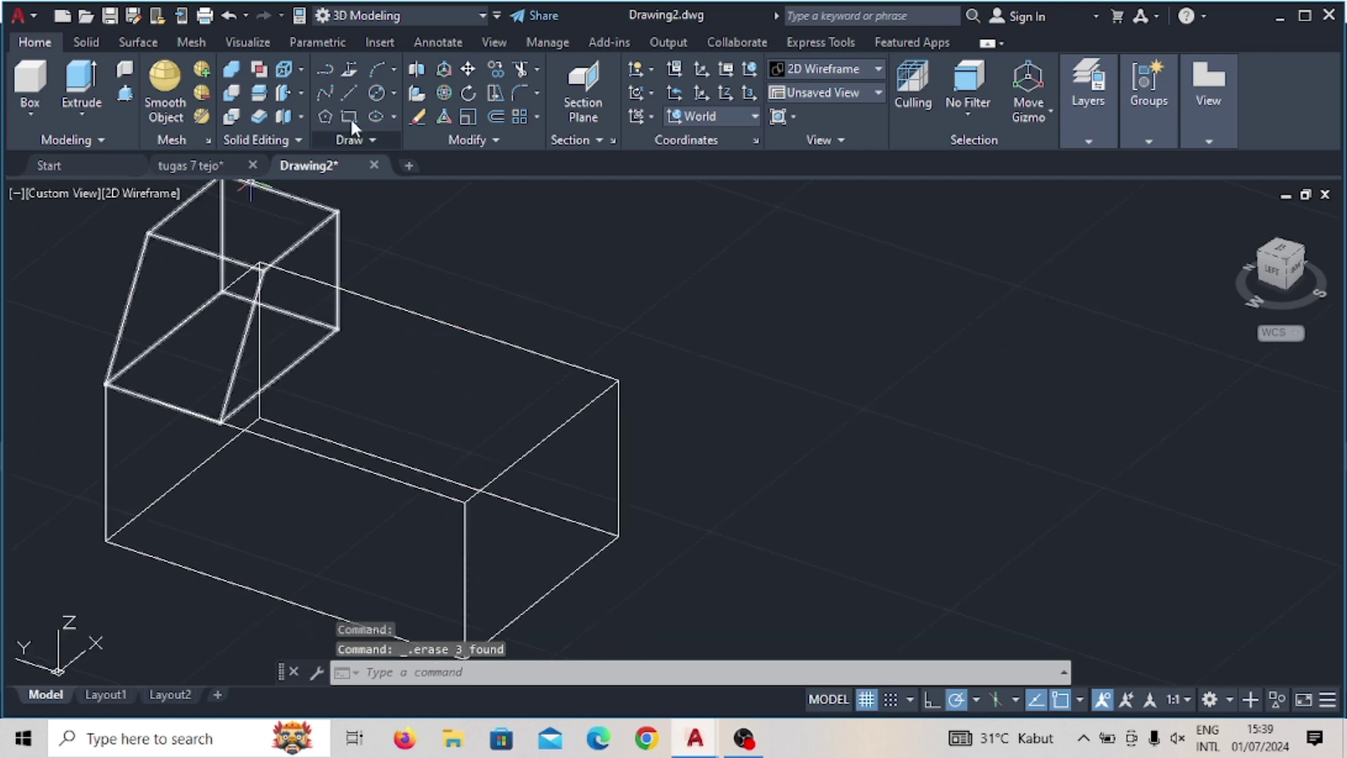
{"action": "left_click", "coordinate": [349, 92]}
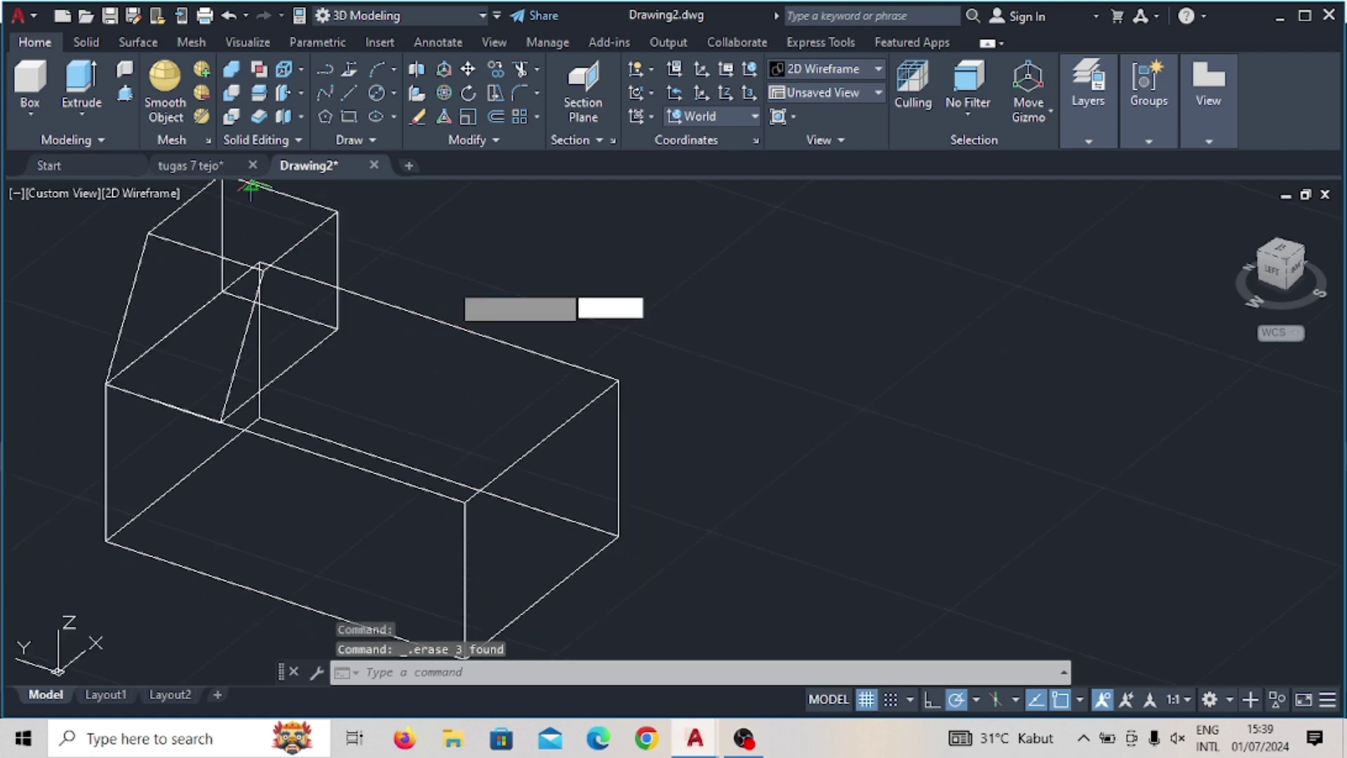
Step: Draw a 12-unit vertical line up from the box's lower edge
{"action": "left_click", "coordinate": [544, 595]}
{"action": "type", "text": "12"}
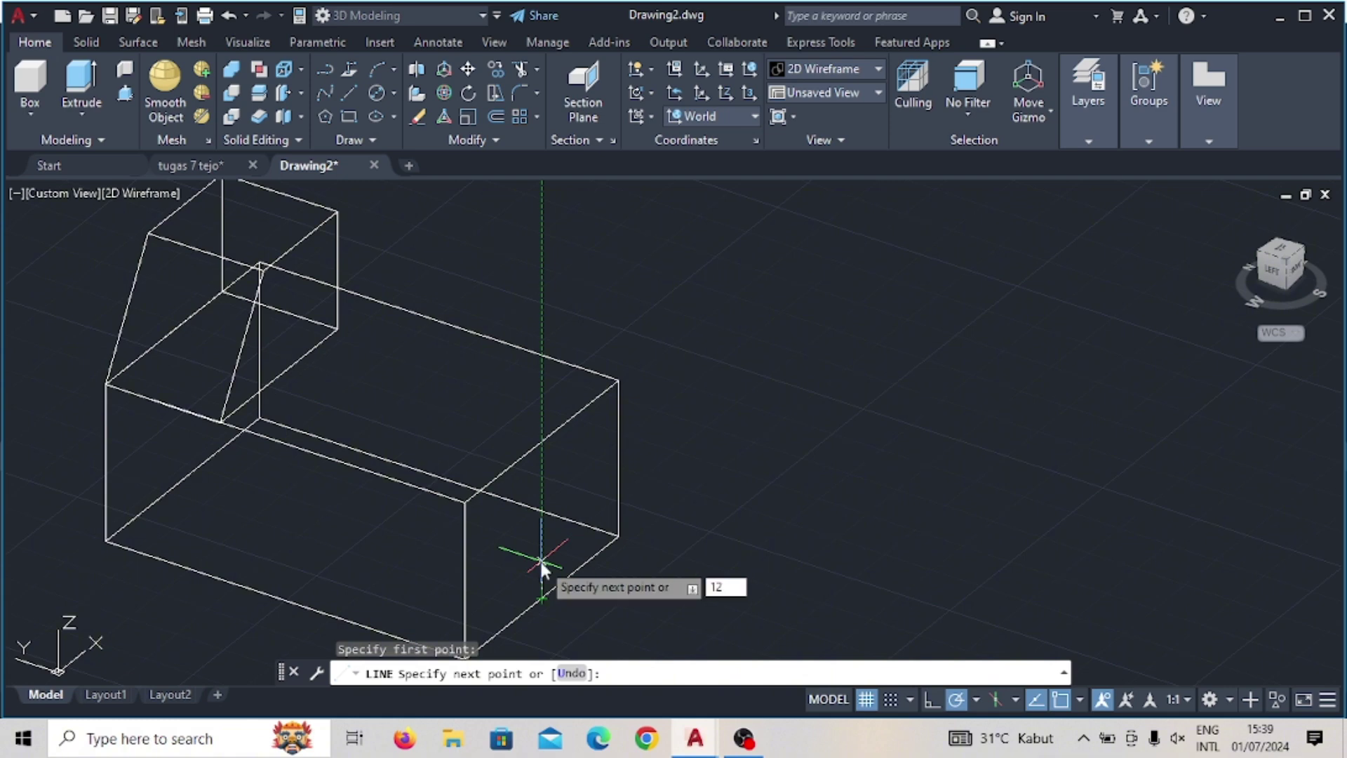
{"action": "key", "text": "Return"}
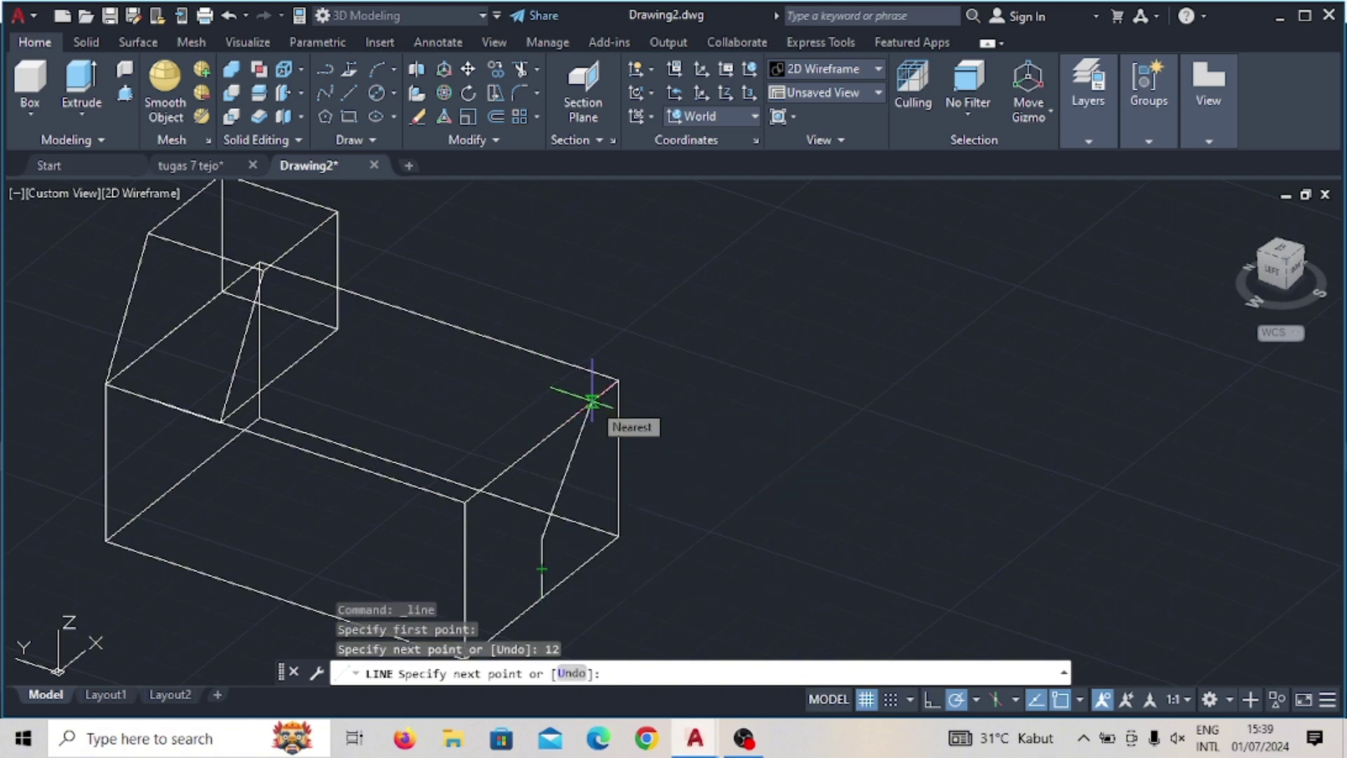
{"action": "key", "text": "Escape"}
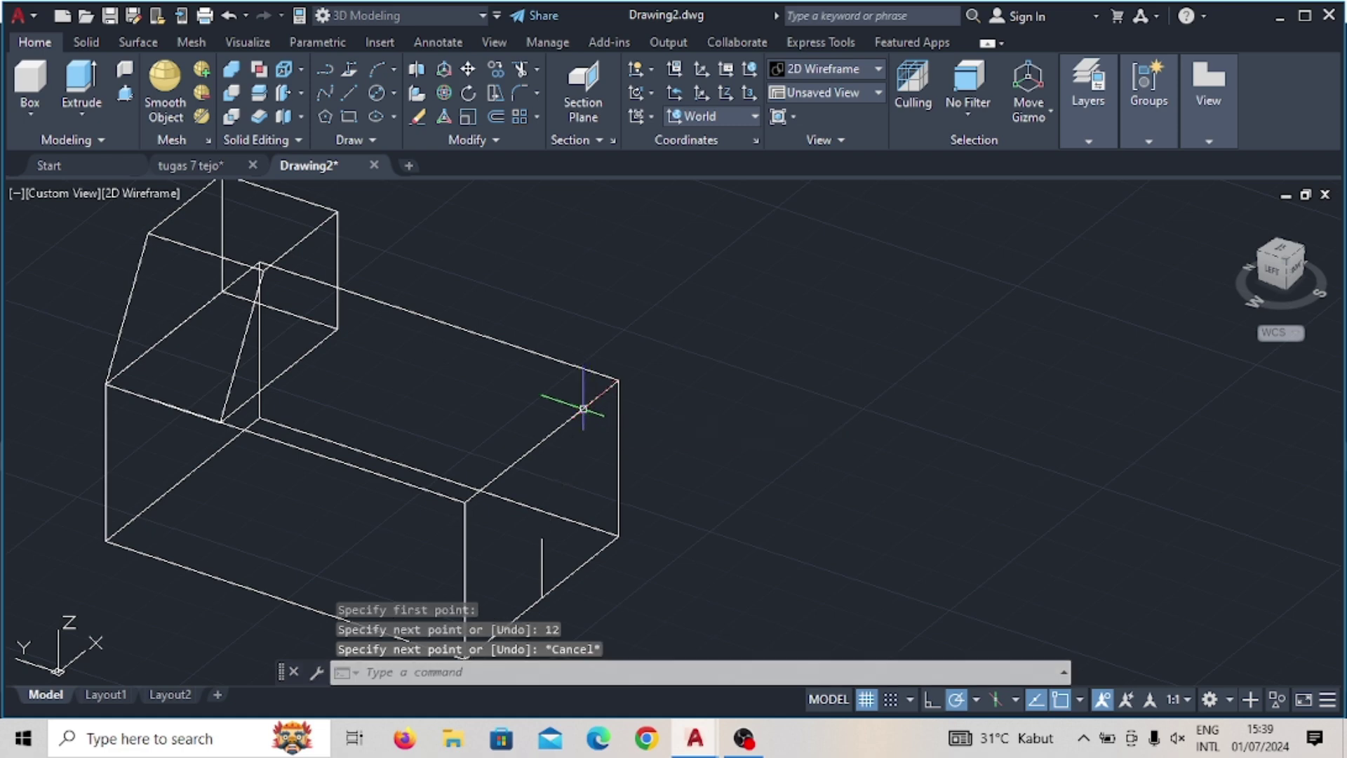
Step: Draw a sloped line of length 9 from the upper edge to the vertical line's top
{"action": "left_click", "coordinate": [349, 92]}
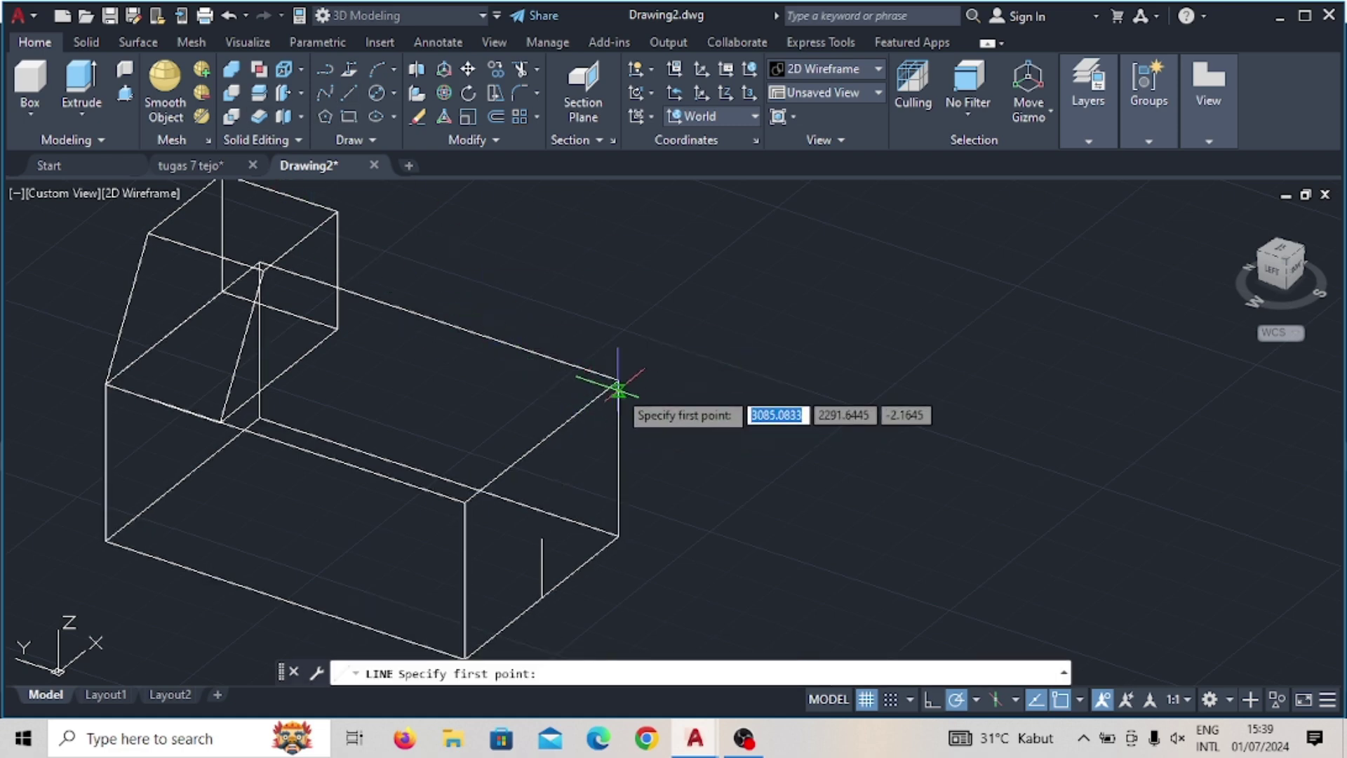
{"action": "left_click", "coordinate": [619, 380]}
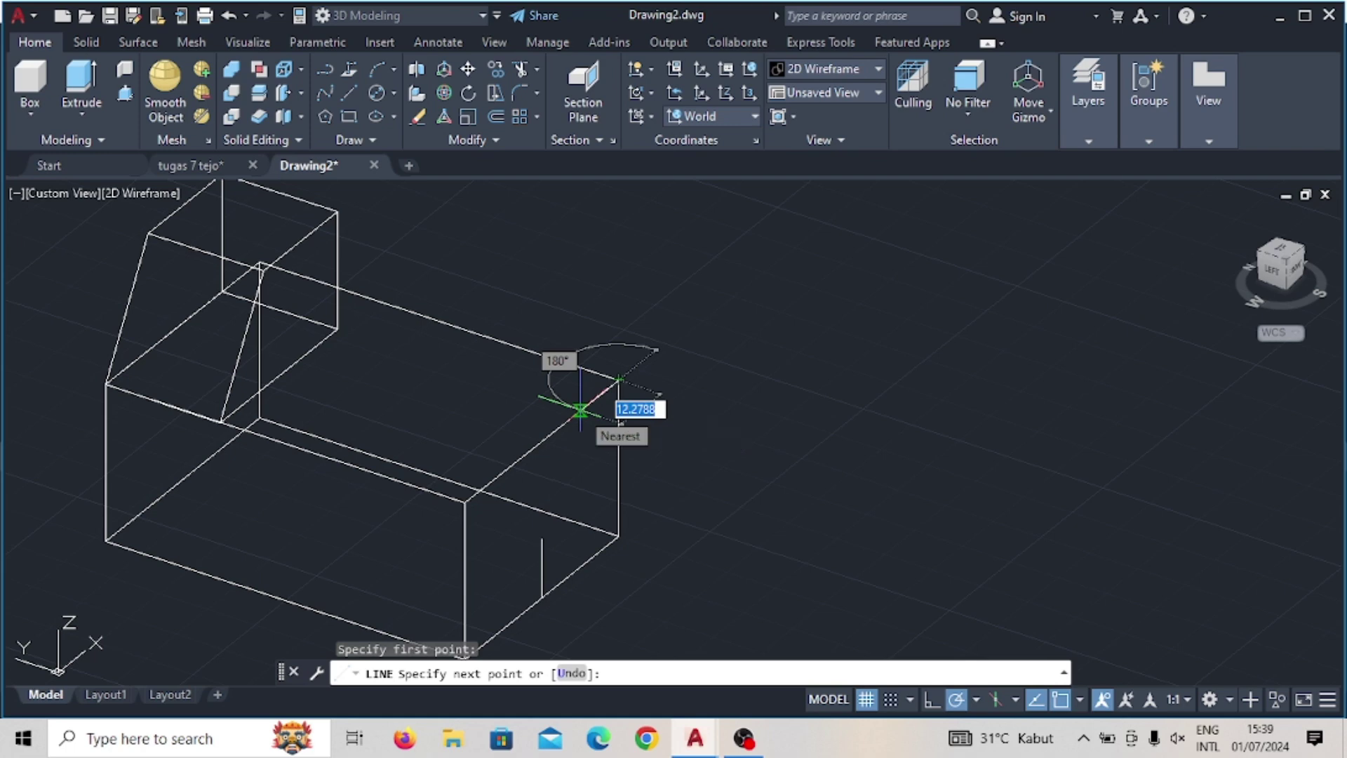
{"action": "type", "text": "9"}
{"action": "key", "text": "Return"}
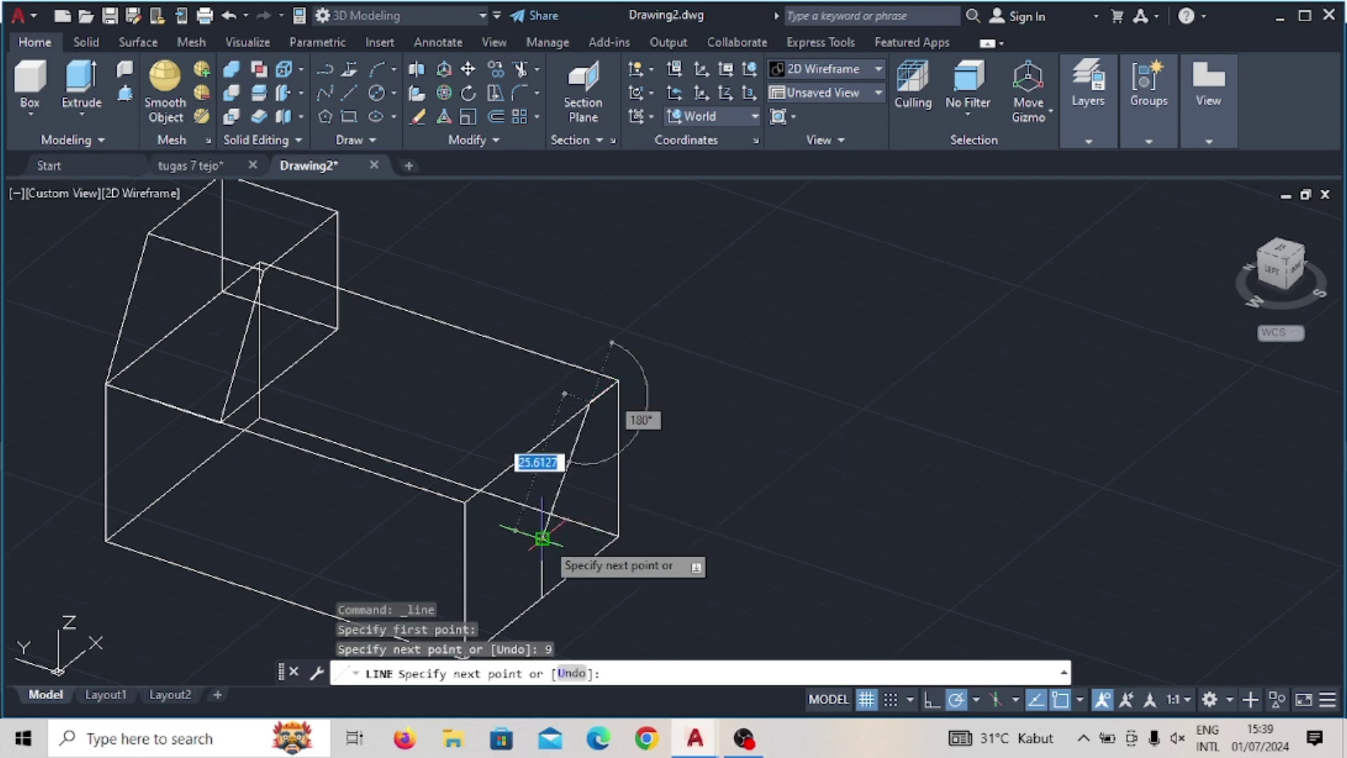
{"action": "left_click", "coordinate": [543, 538]}
{"action": "key", "text": "Escape"}
{"action": "left_click", "coordinate": [544, 530]}
{"action": "scroll", "coordinate": [451, 203], "scroll_direction": "down", "scroll_amount": 3}
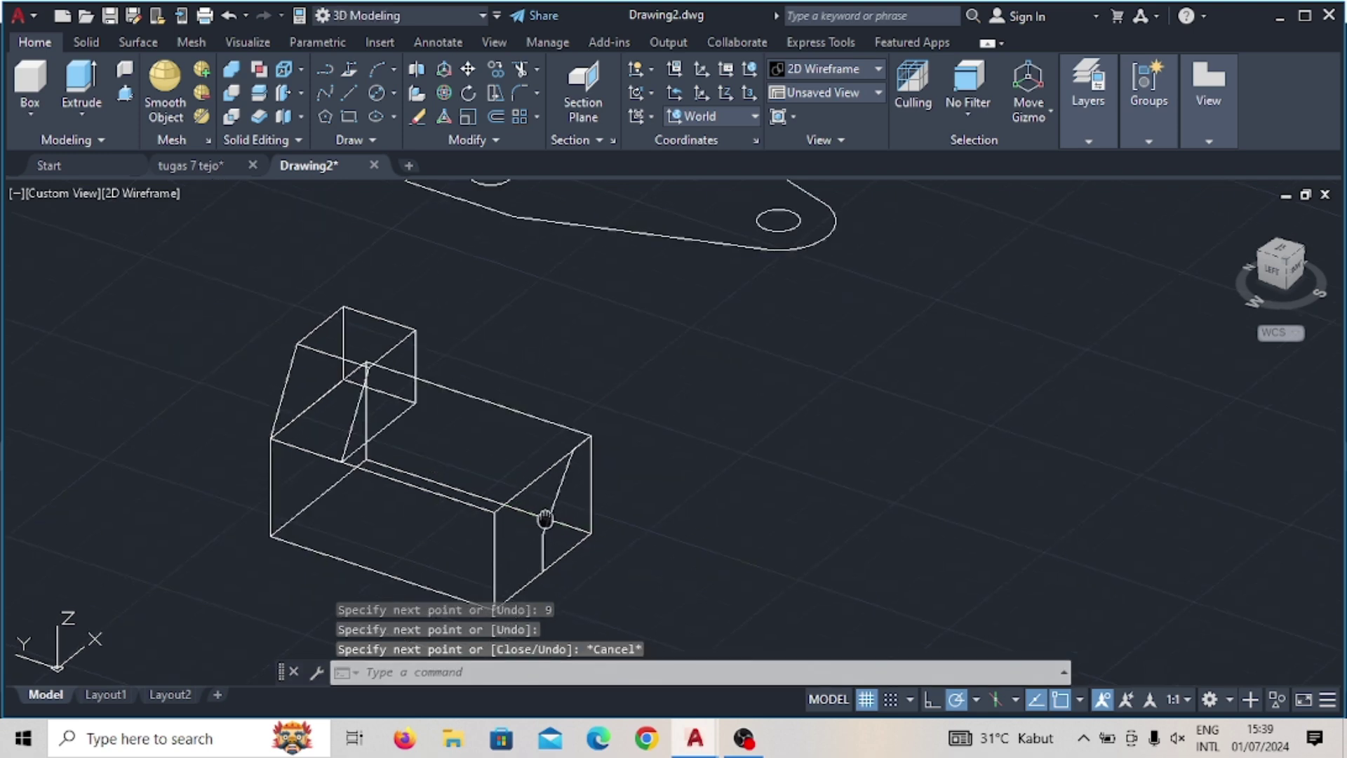
Step: Mirror the sloped line about a vertical axis, keeping the original, to form a V
{"action": "left_click", "coordinate": [502, 140]}
{"action": "left_click", "coordinate": [519, 170]}
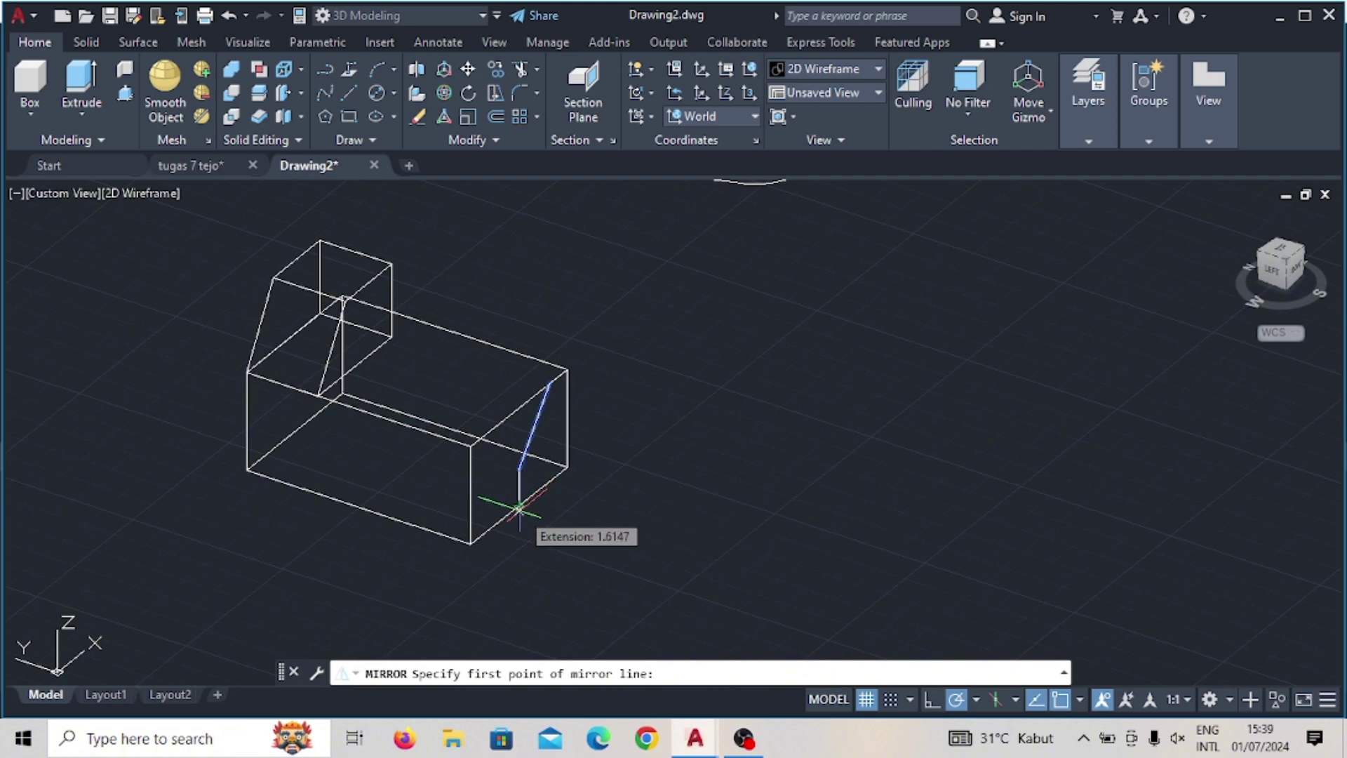
{"action": "scroll", "coordinate": [520, 505], "scroll_direction": "up", "scroll_amount": 4}
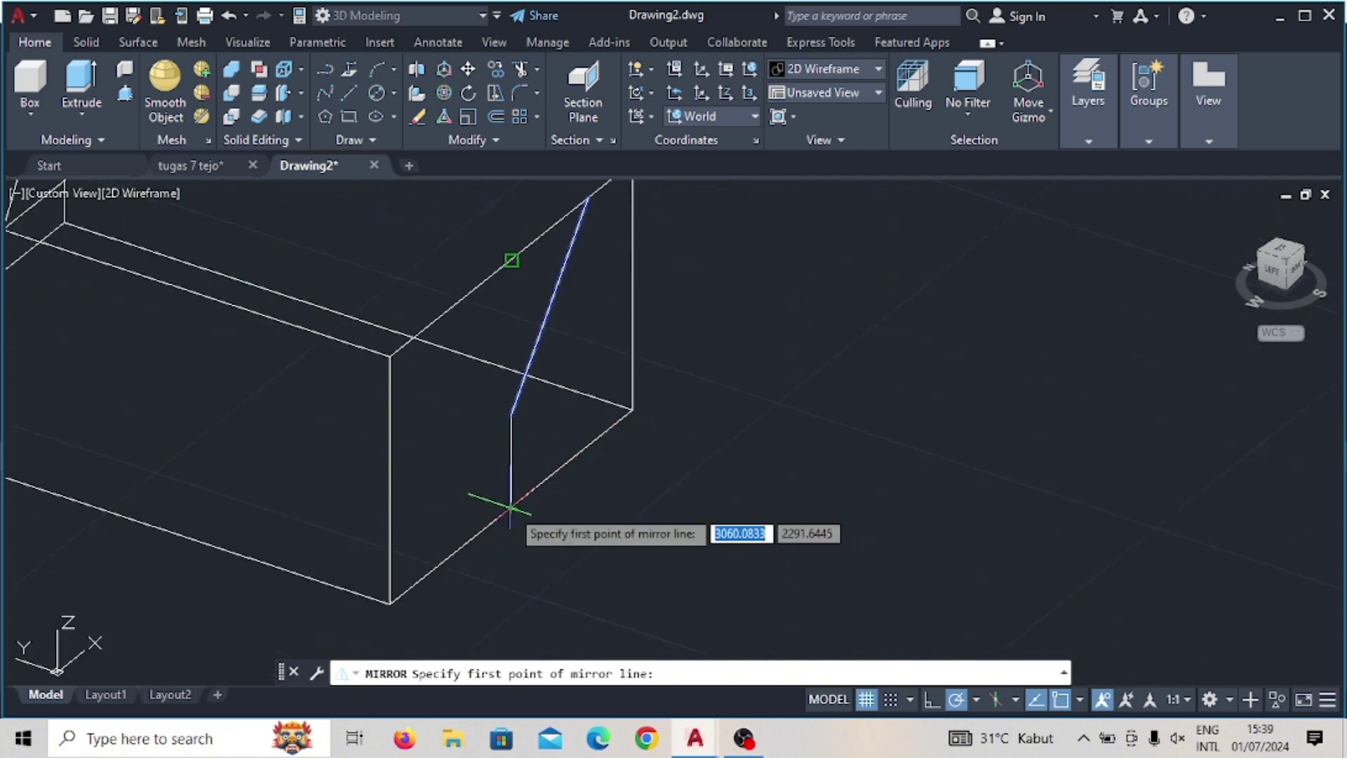
{"action": "left_click", "coordinate": [511, 504]}
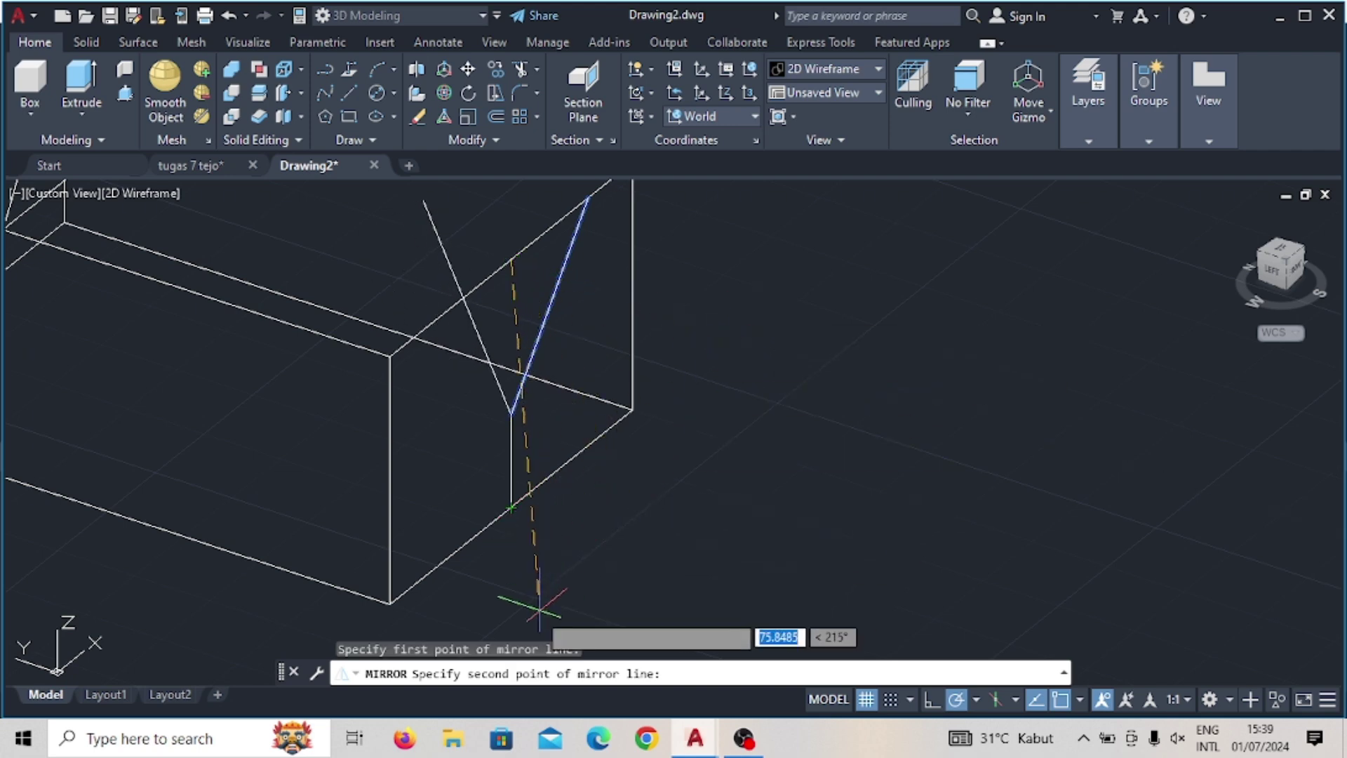
{"action": "key", "text": "Escape"}
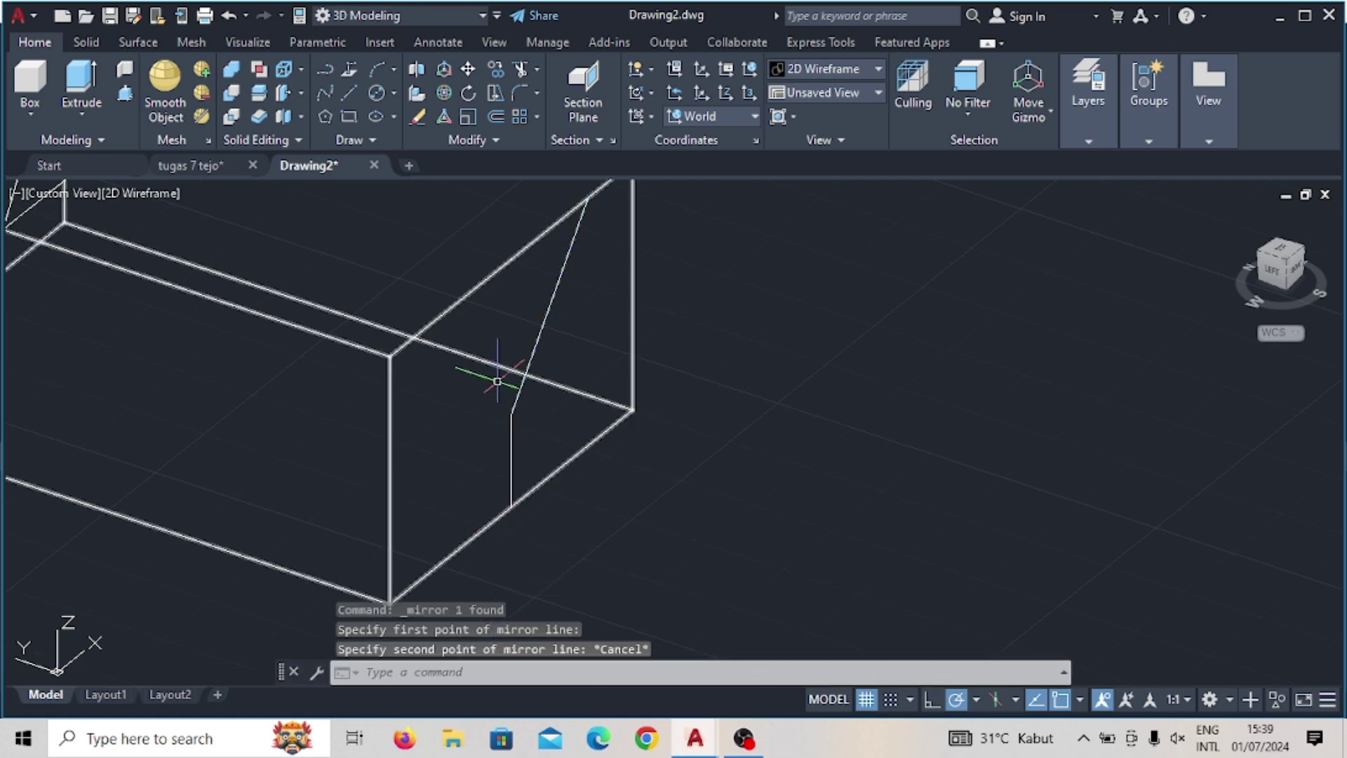
{"action": "left_click", "coordinate": [482, 141]}
{"action": "key", "text": "Return"}
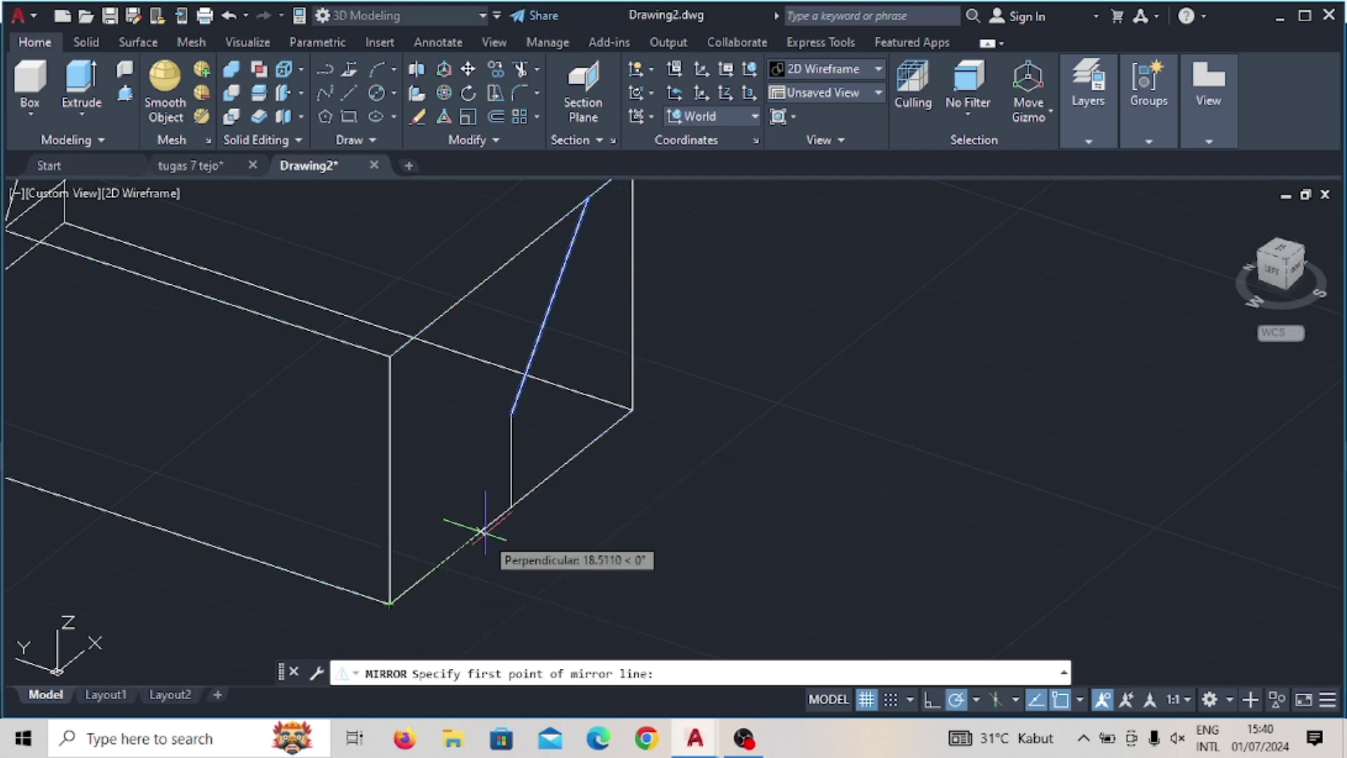
{"action": "left_click", "coordinate": [512, 259]}
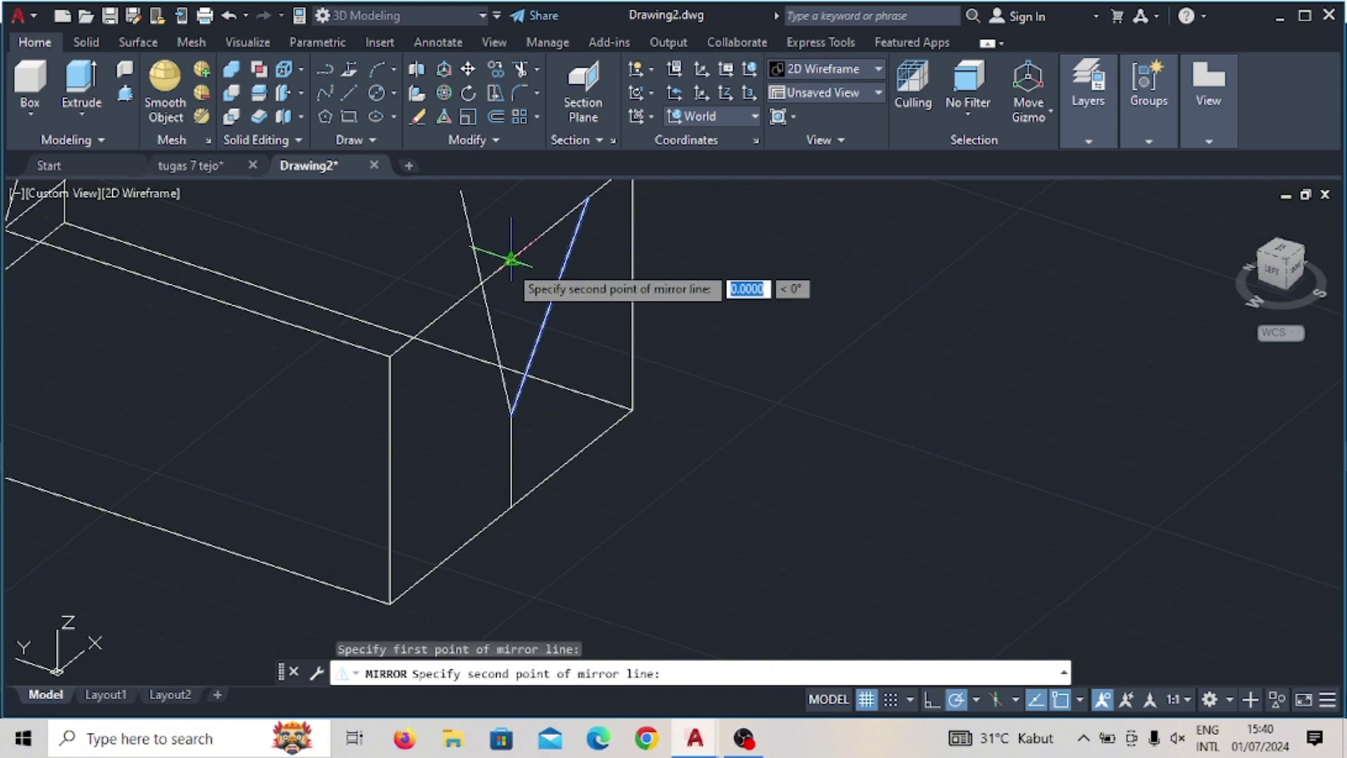
{"action": "left_click", "coordinate": [443, 238]}
{"action": "left_click", "coordinate": [486, 305]}
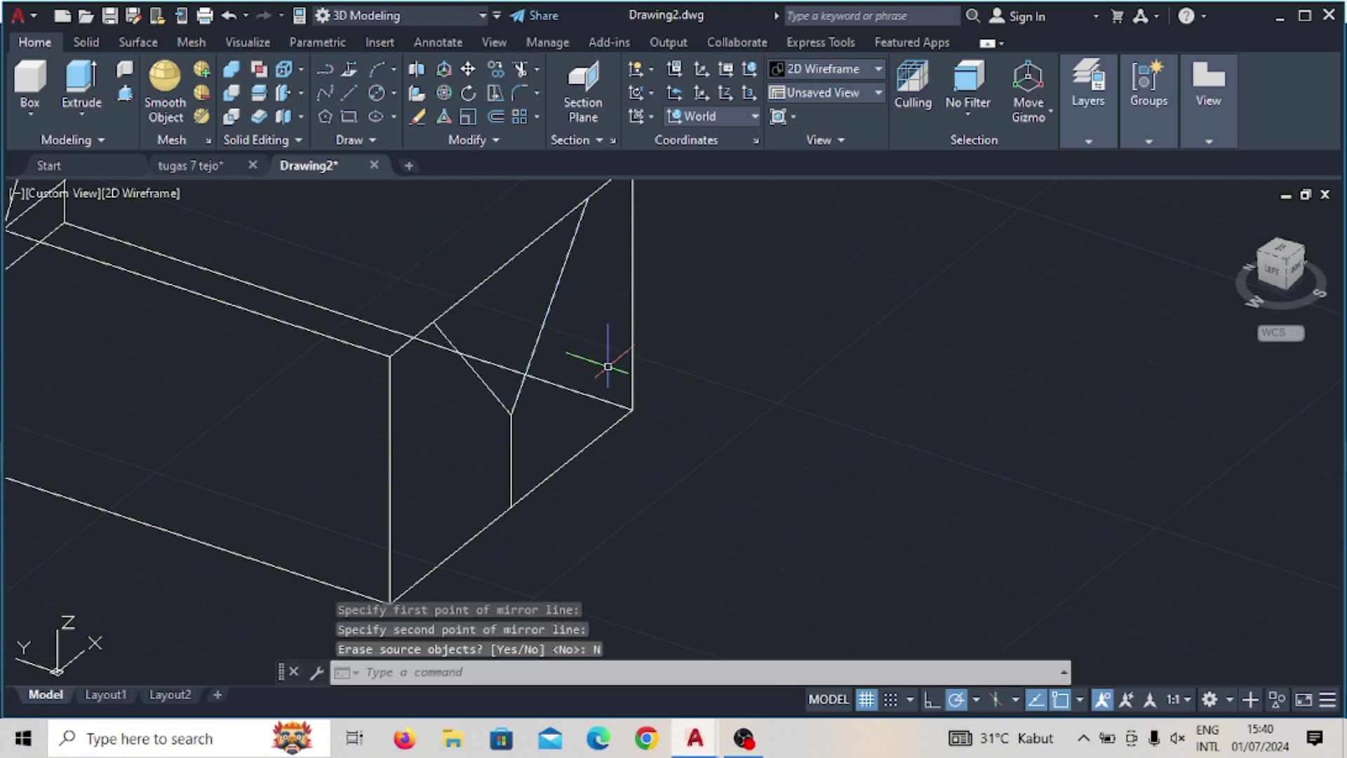
Step: Window-select the vertical construction line and delete it
{"action": "left_click", "coordinate": [517, 473]}
{"action": "left_click", "coordinate": [505, 466]}
{"action": "scroll", "coordinate": [514, 443], "scroll_direction": "down", "scroll_amount": 2}
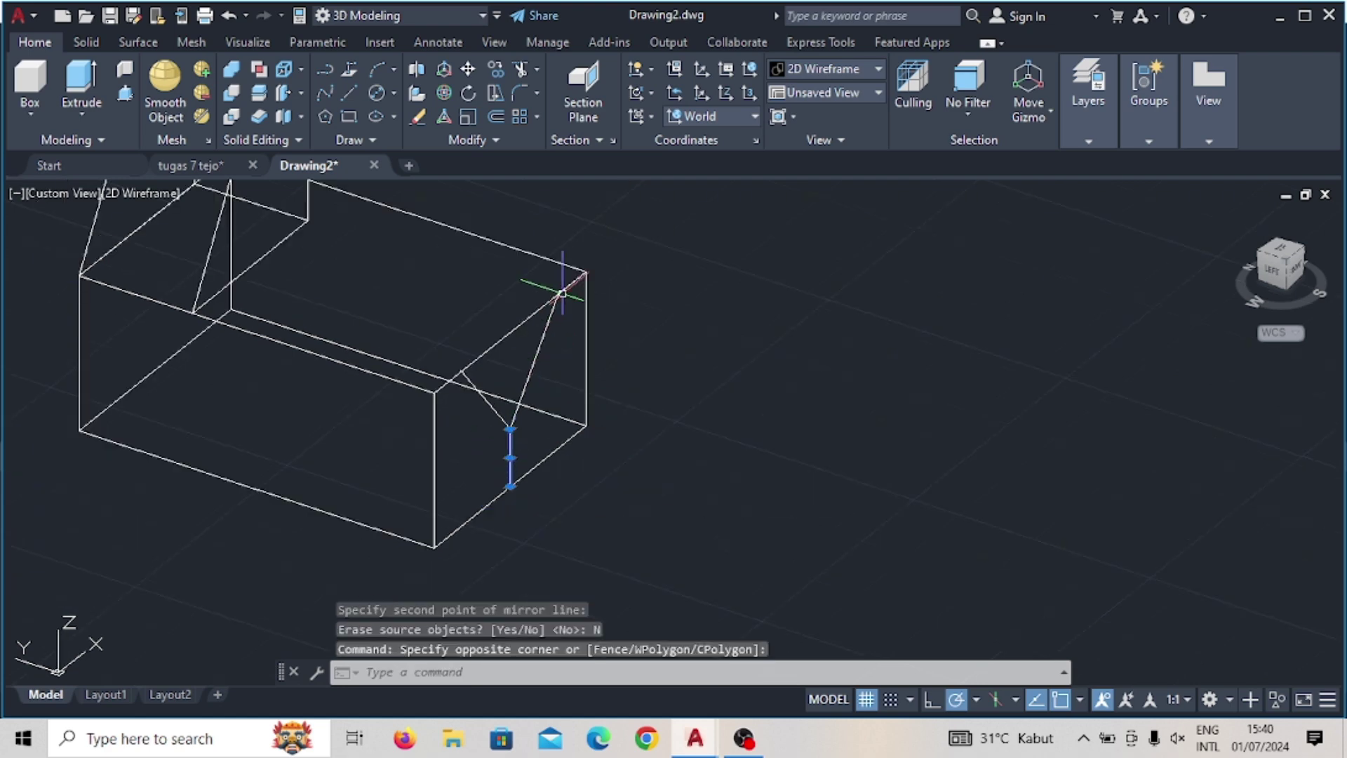
{"action": "key", "text": "Delete"}
Step: Draw a closing line across the two tips of the V
{"action": "left_click", "coordinate": [349, 97]}
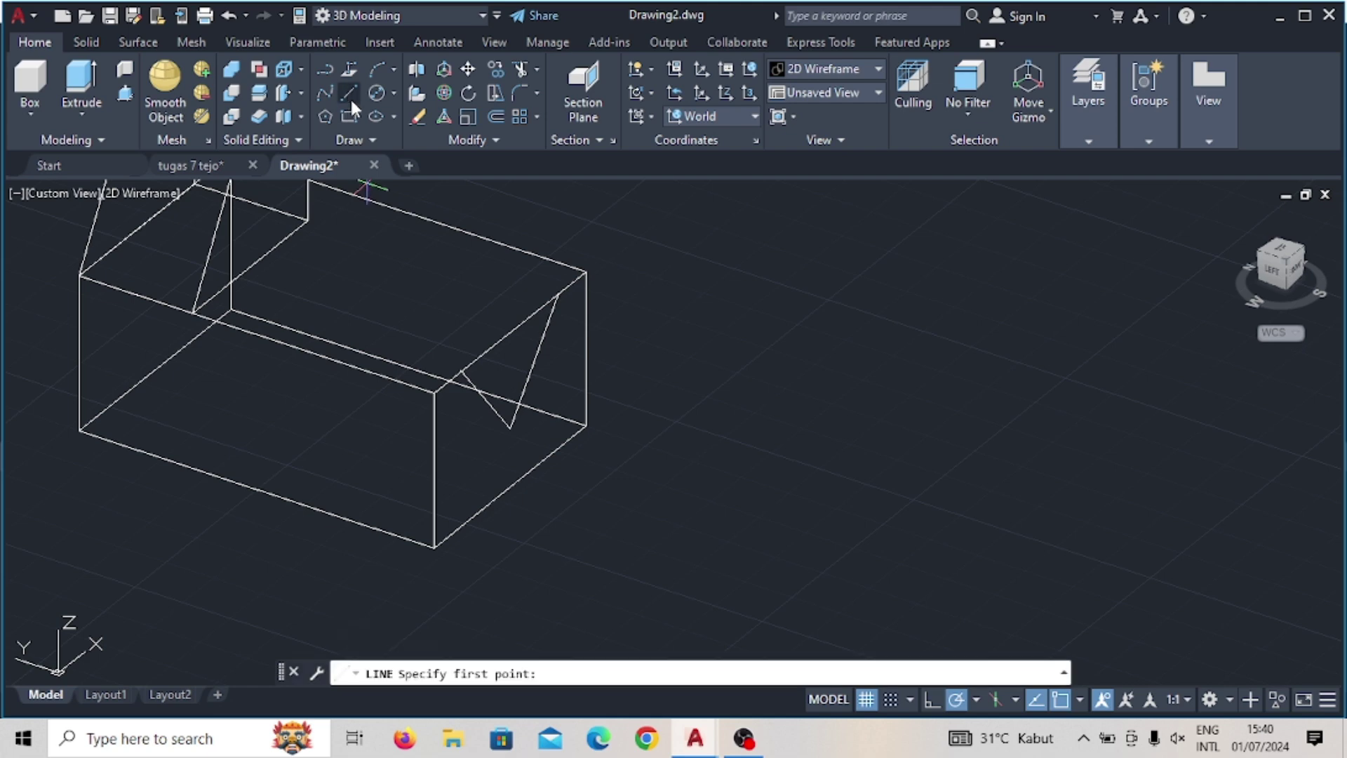
{"action": "scroll", "coordinate": [425, 370], "scroll_direction": "up", "scroll_amount": 4}
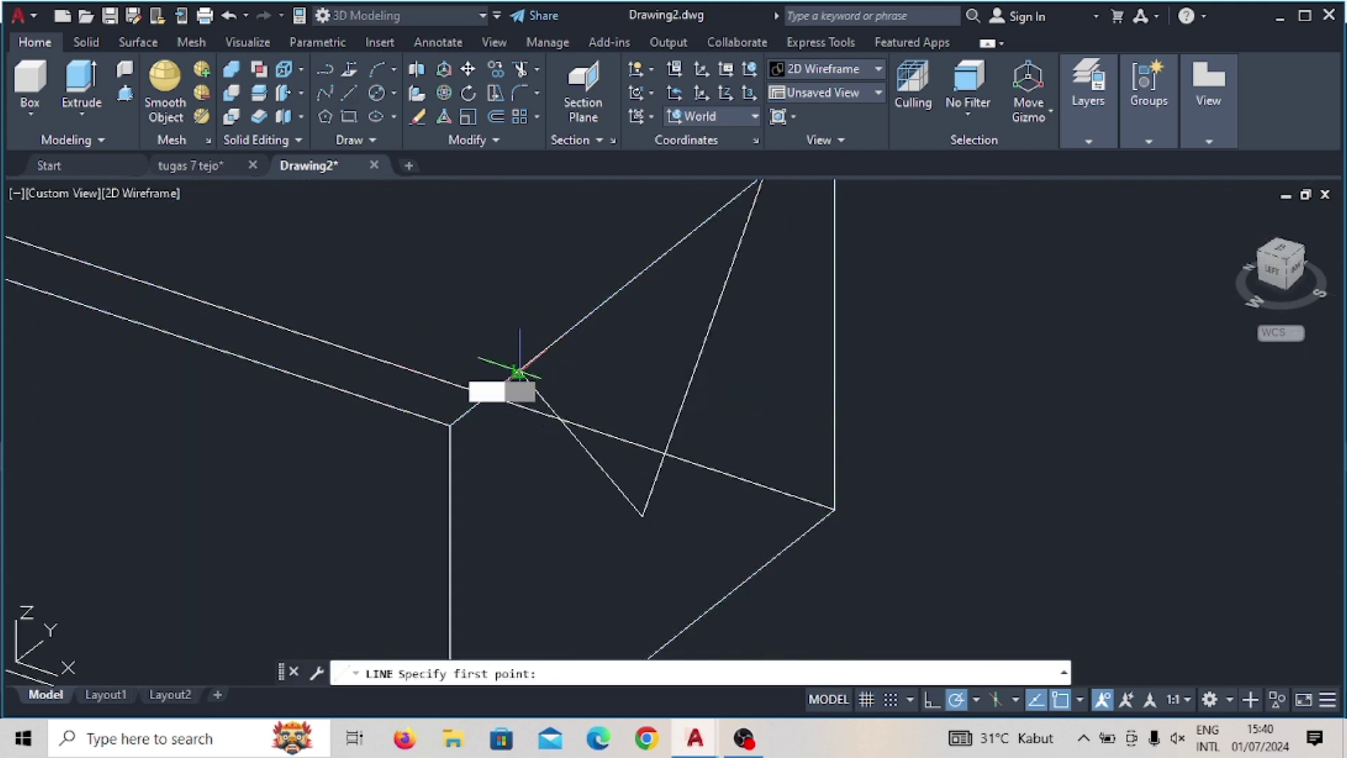
{"action": "left_click", "coordinate": [520, 372]}
{"action": "scroll", "coordinate": [613, 287], "scroll_direction": "down", "scroll_amount": 2}
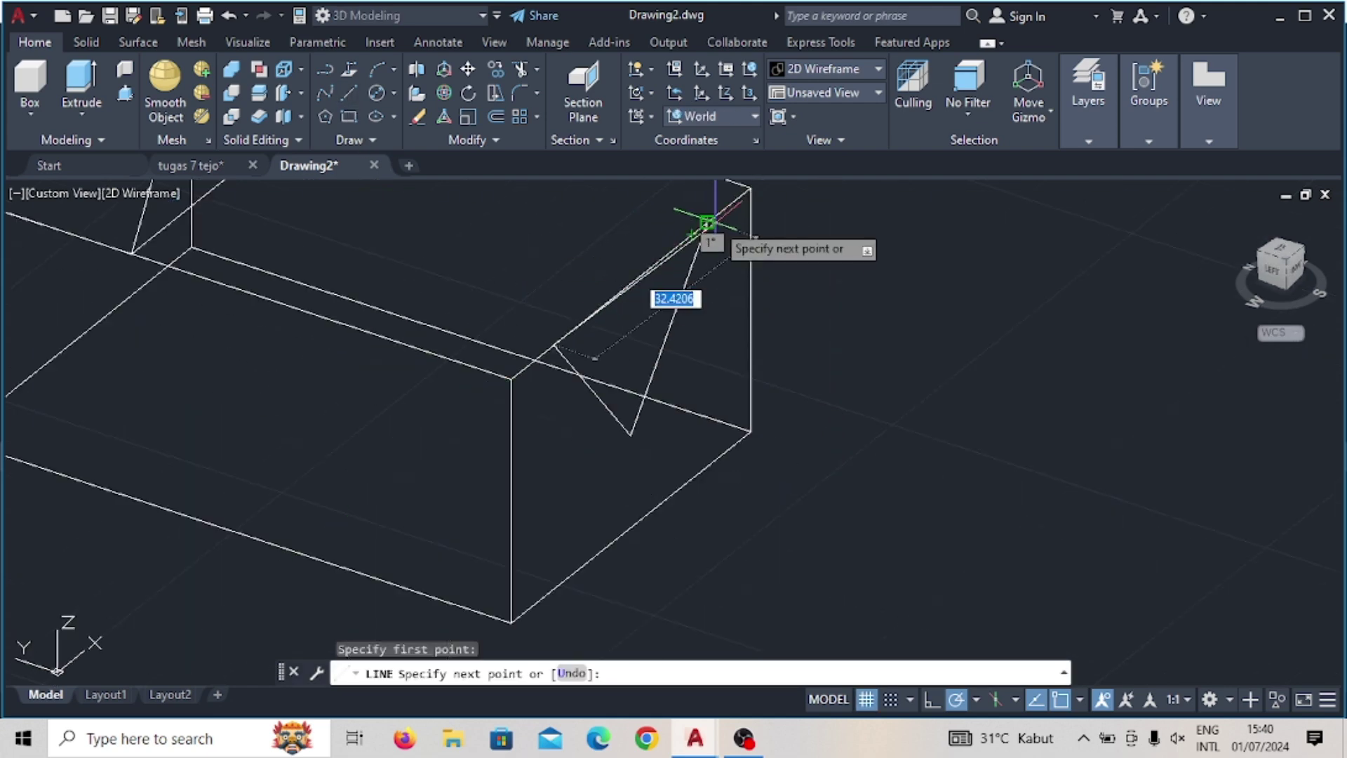
{"action": "left_click", "coordinate": [708, 223]}
{"action": "key", "text": "Escape"}
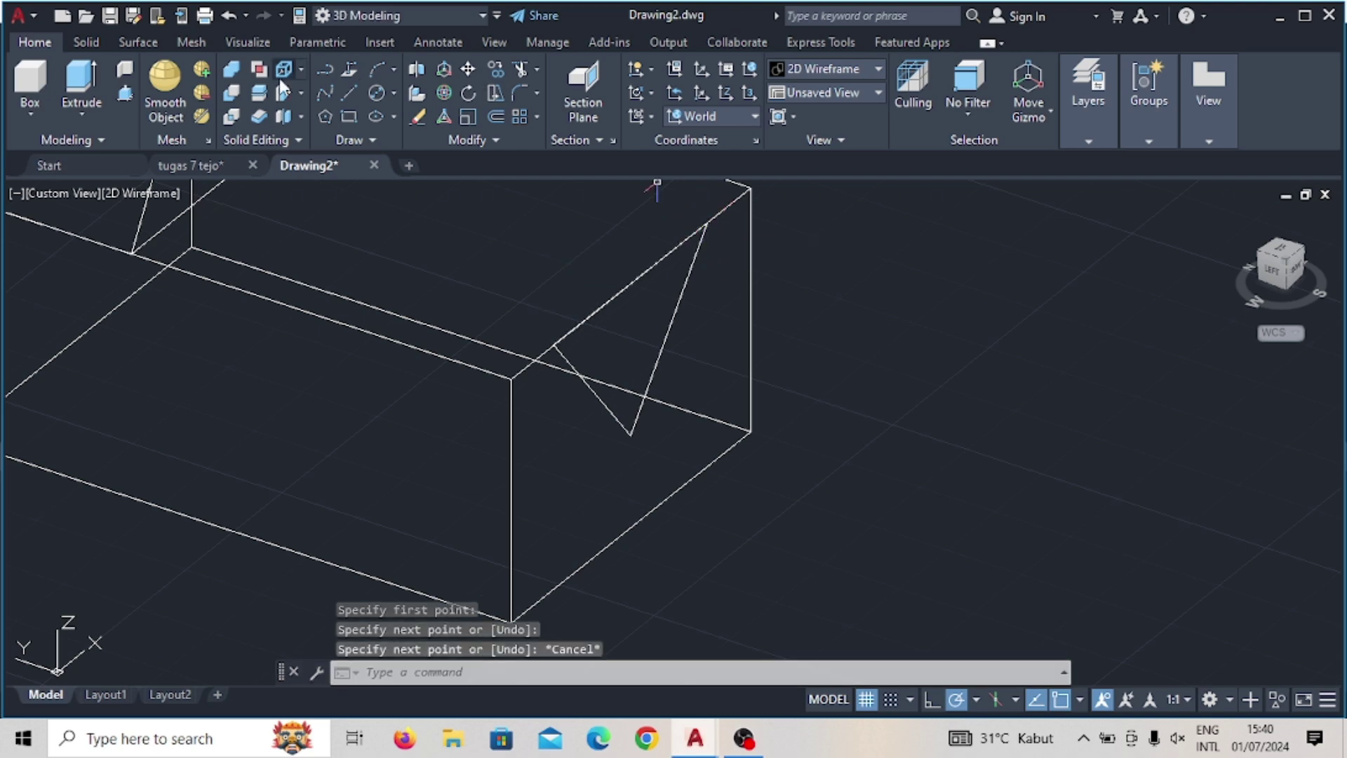
Step: Attempt press-pull, join the V lines, then undo twice back past the mirror
{"action": "left_click", "coordinate": [127, 95]}
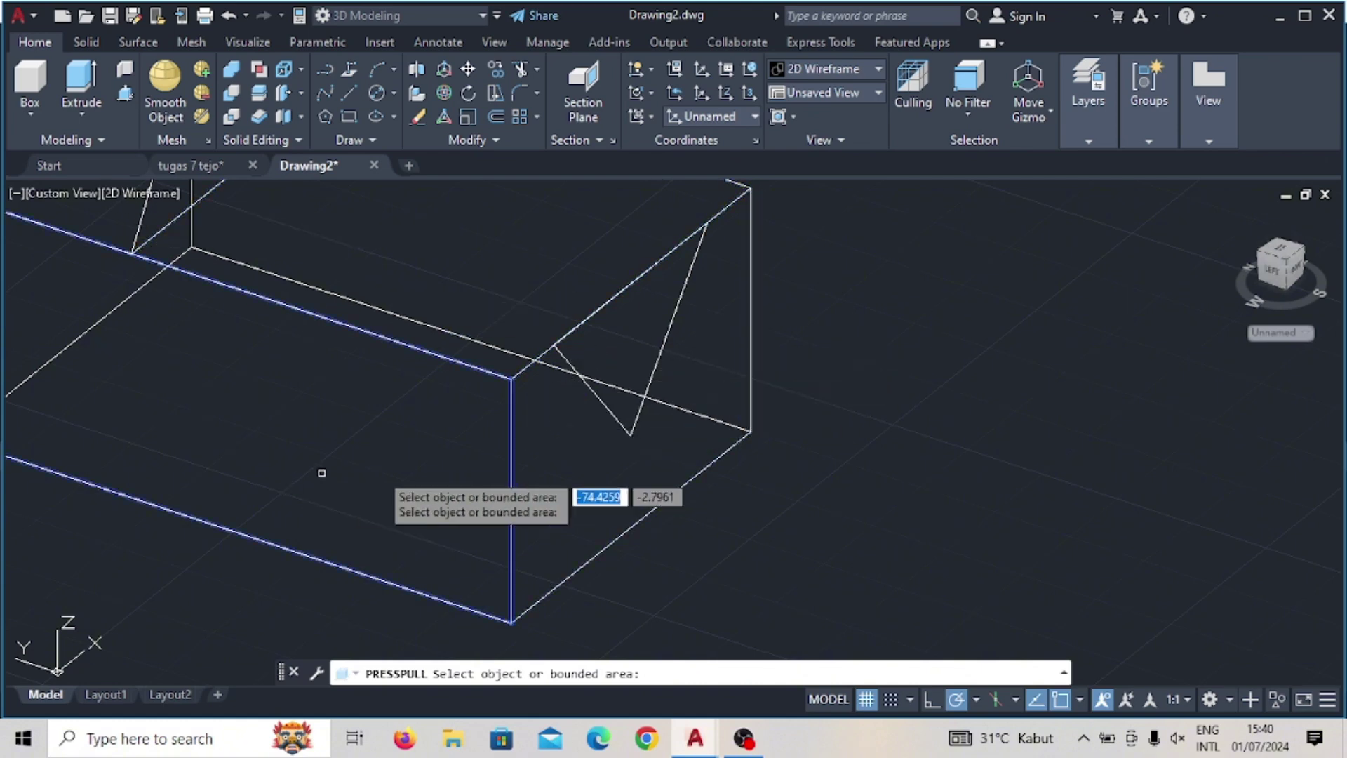
{"action": "key", "text": "Return"}
{"action": "left_click", "coordinate": [678, 300]}
{"action": "left_click", "coordinate": [662, 255]}
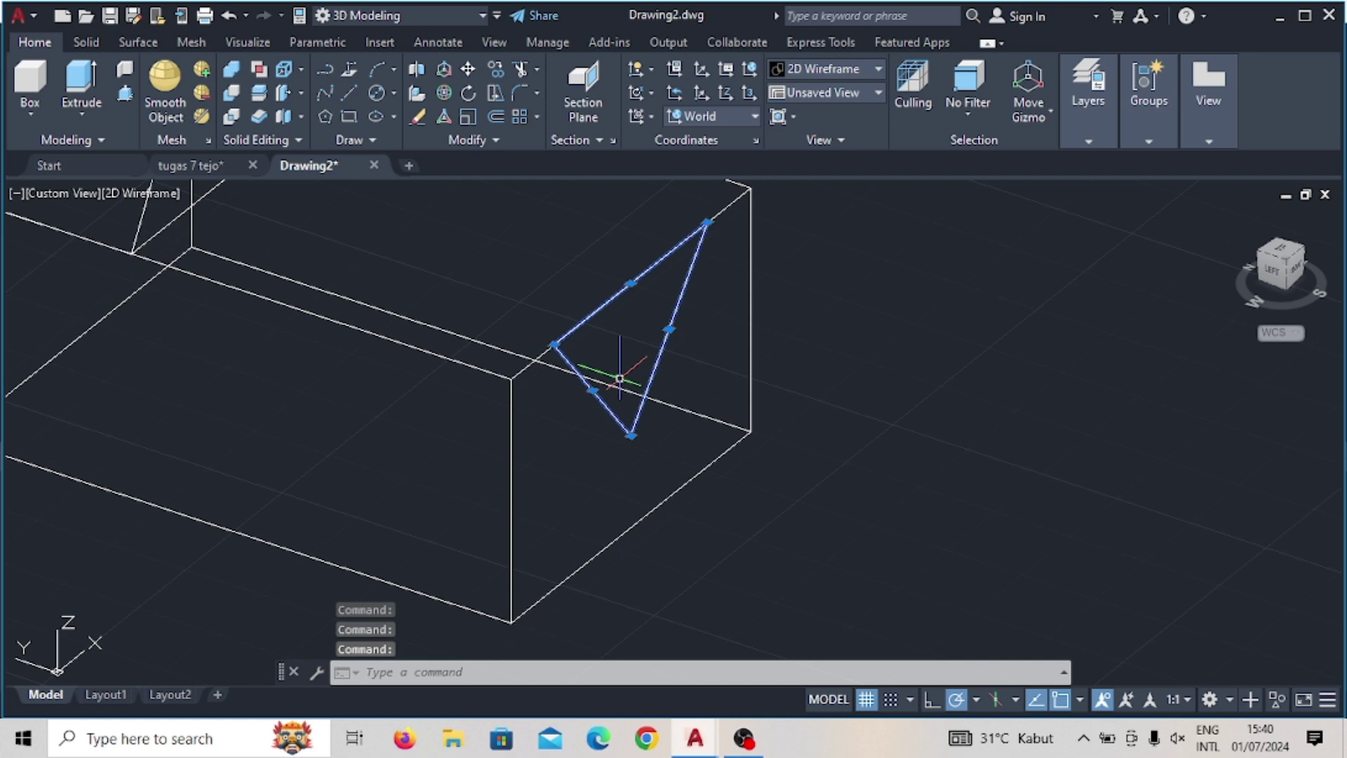
{"action": "type", "text": "JOIN"}
{"action": "left_click", "coordinate": [663, 425]}
{"action": "type", "text": "JOIN"}
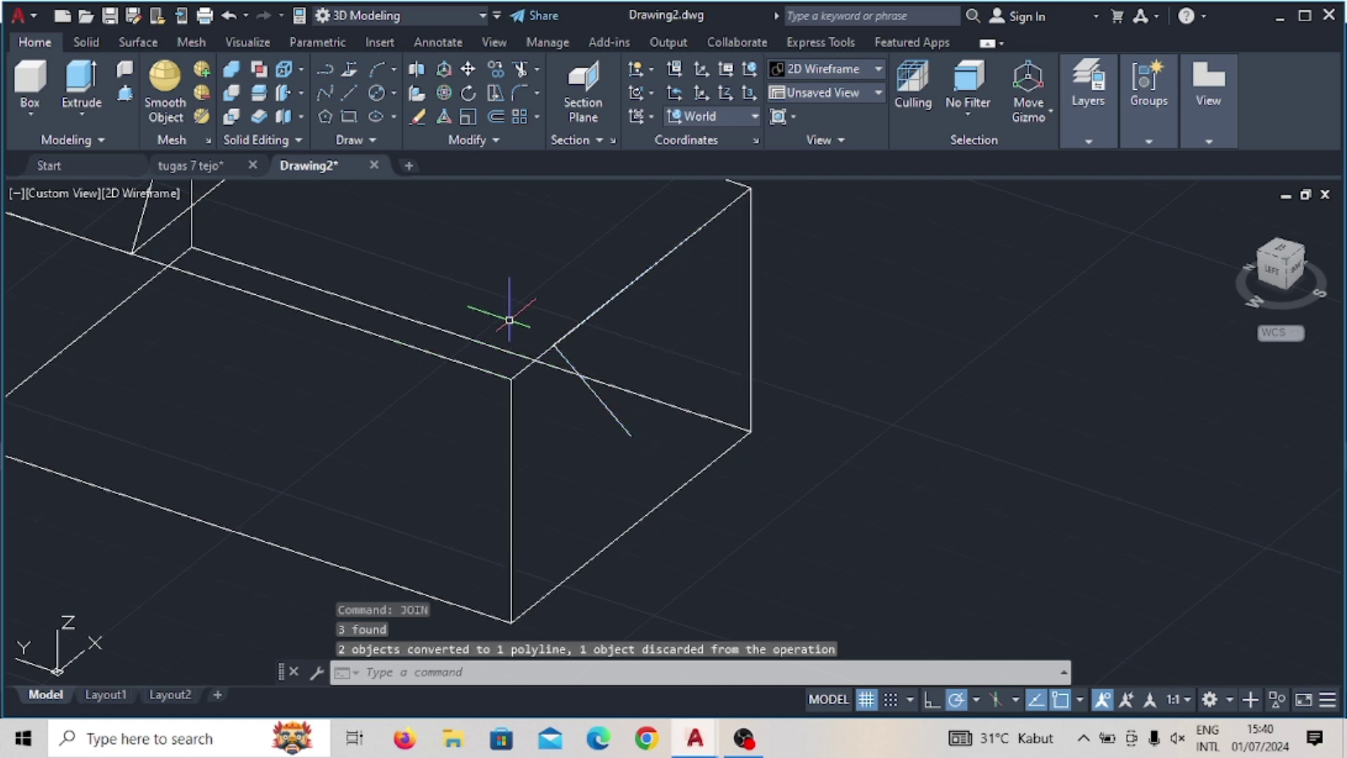
{"action": "left_click", "coordinate": [230, 11]}
{"action": "left_click", "coordinate": [230, 11]}
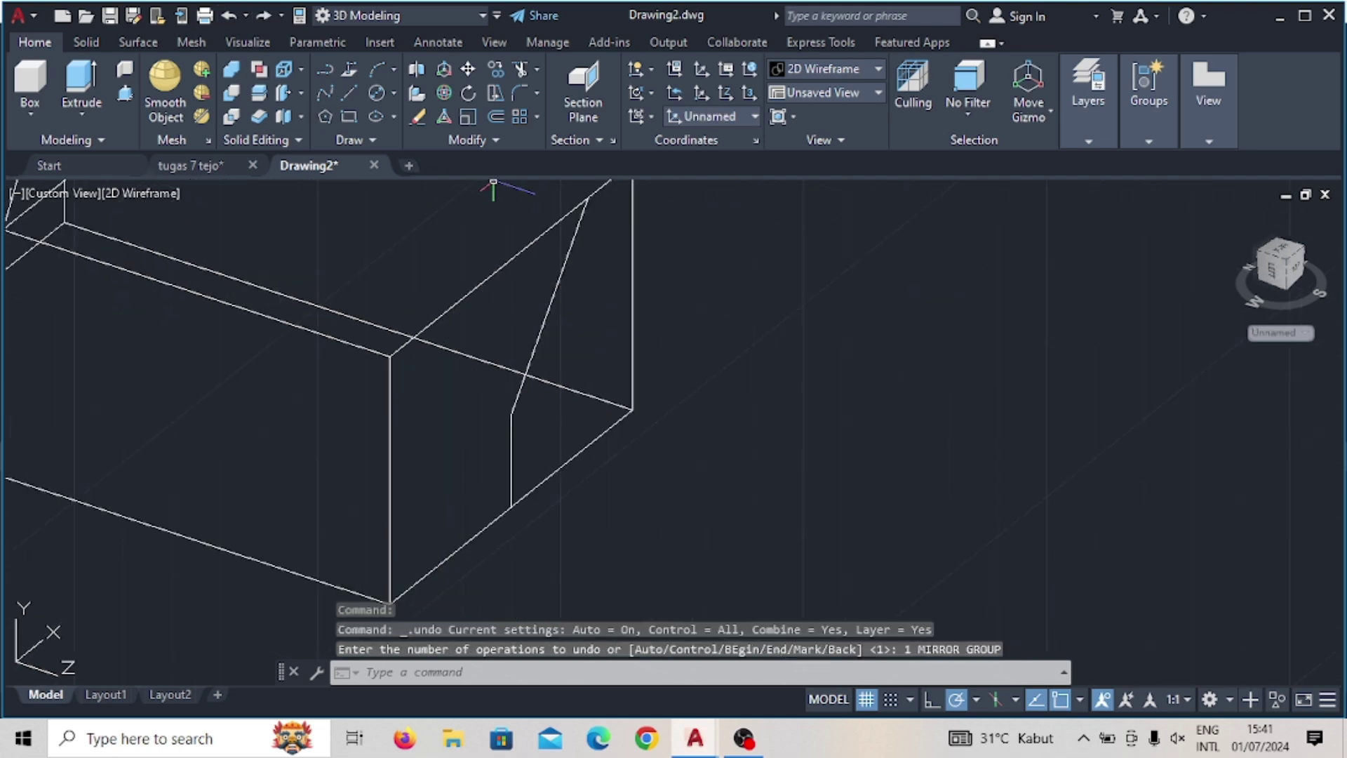
Step: Draw a slanted line from the end face's top corner to the vertical line's top
{"action": "left_click", "coordinate": [346, 95]}
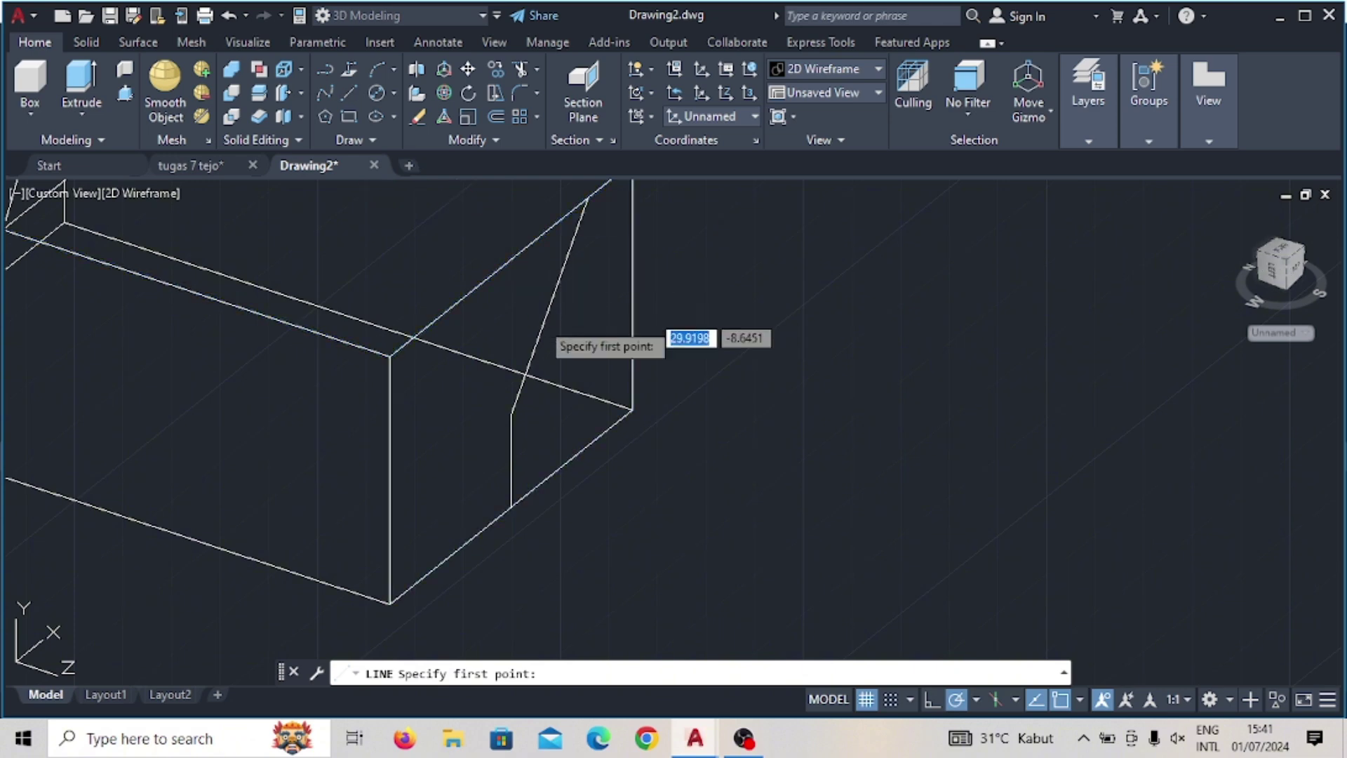
{"action": "left_click", "coordinate": [512, 415]}
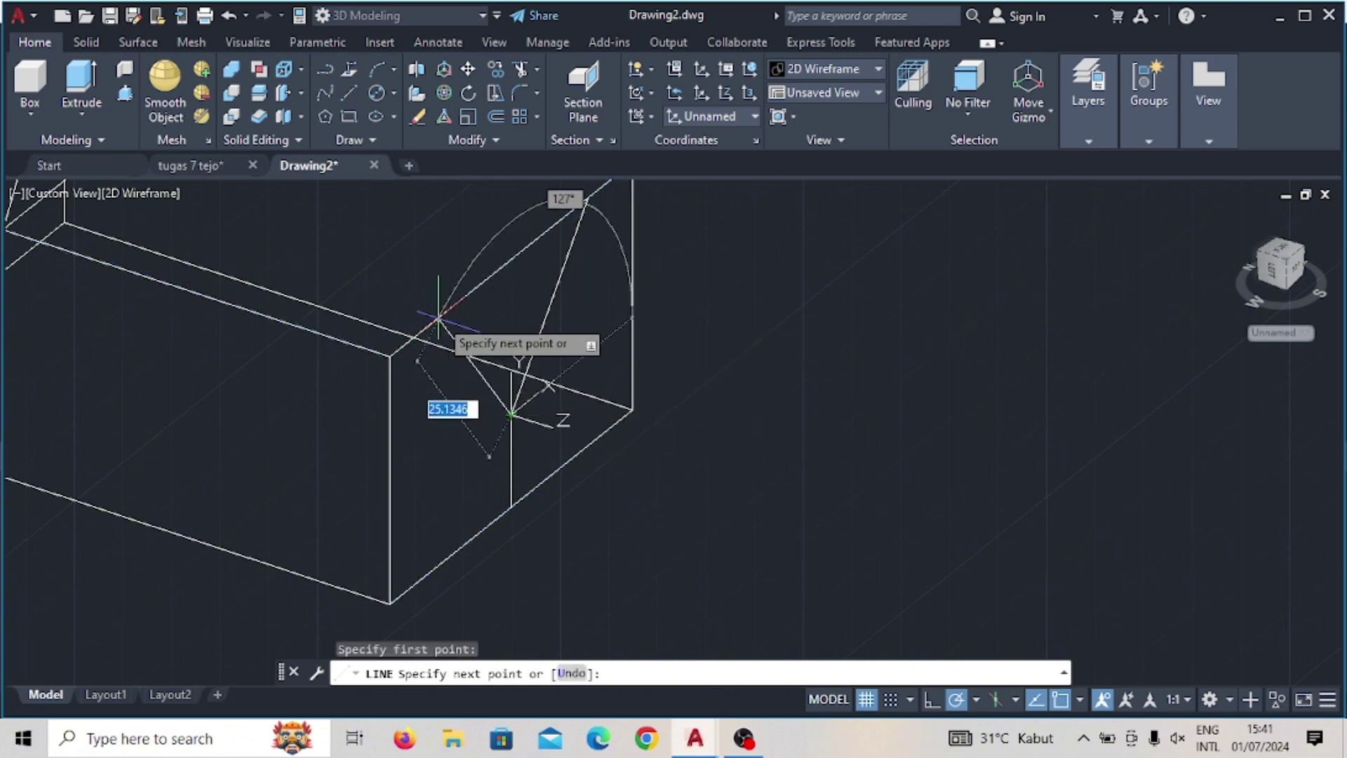
{"action": "key", "text": "Escape"}
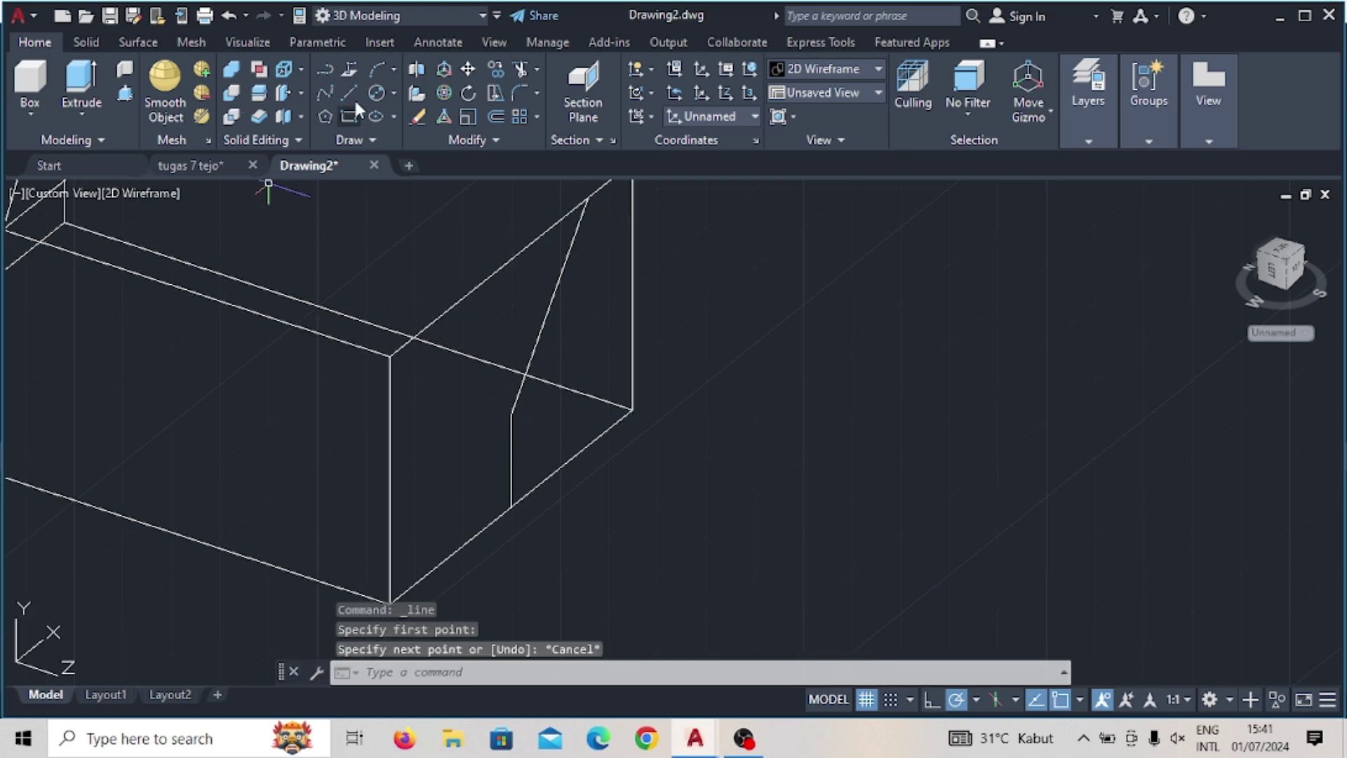
{"action": "left_click", "coordinate": [353, 97]}
{"action": "left_click", "coordinate": [389, 358]}
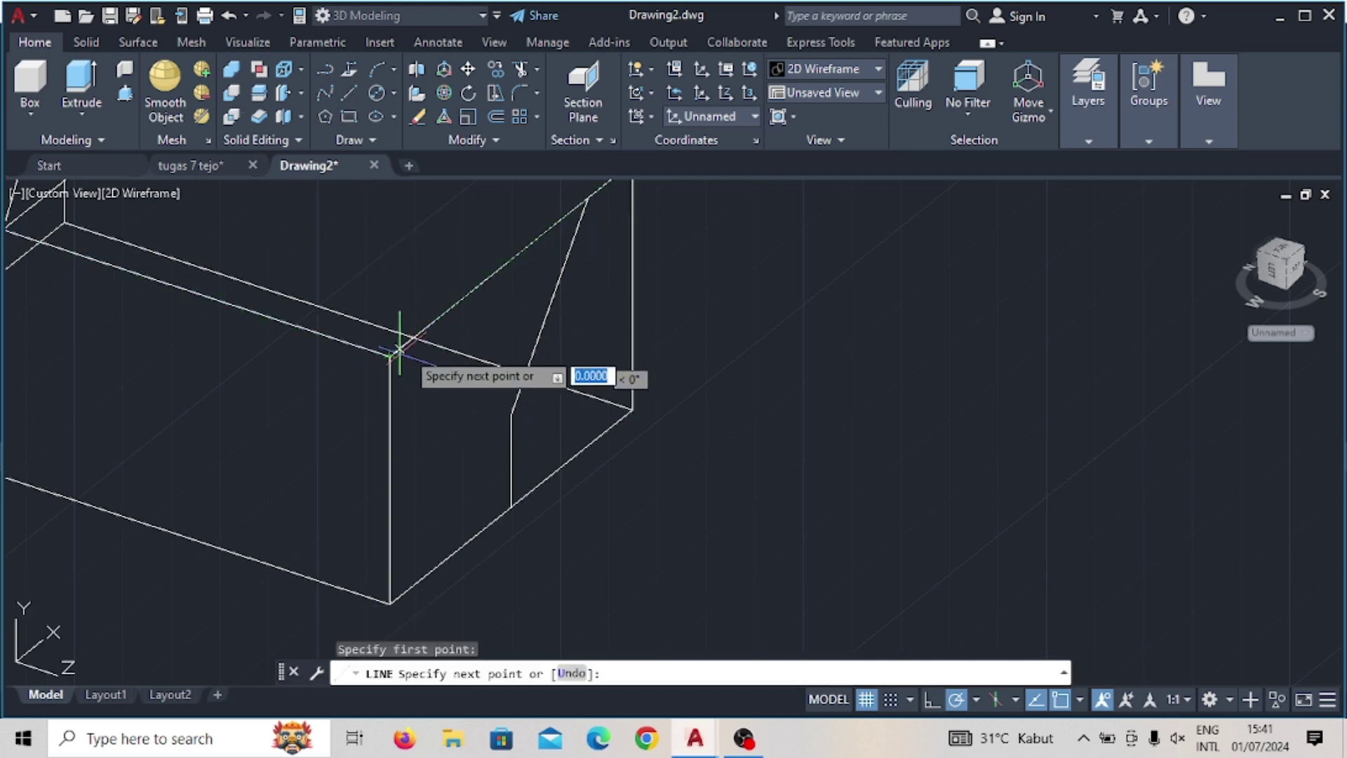
{"action": "left_click", "coordinate": [435, 323]}
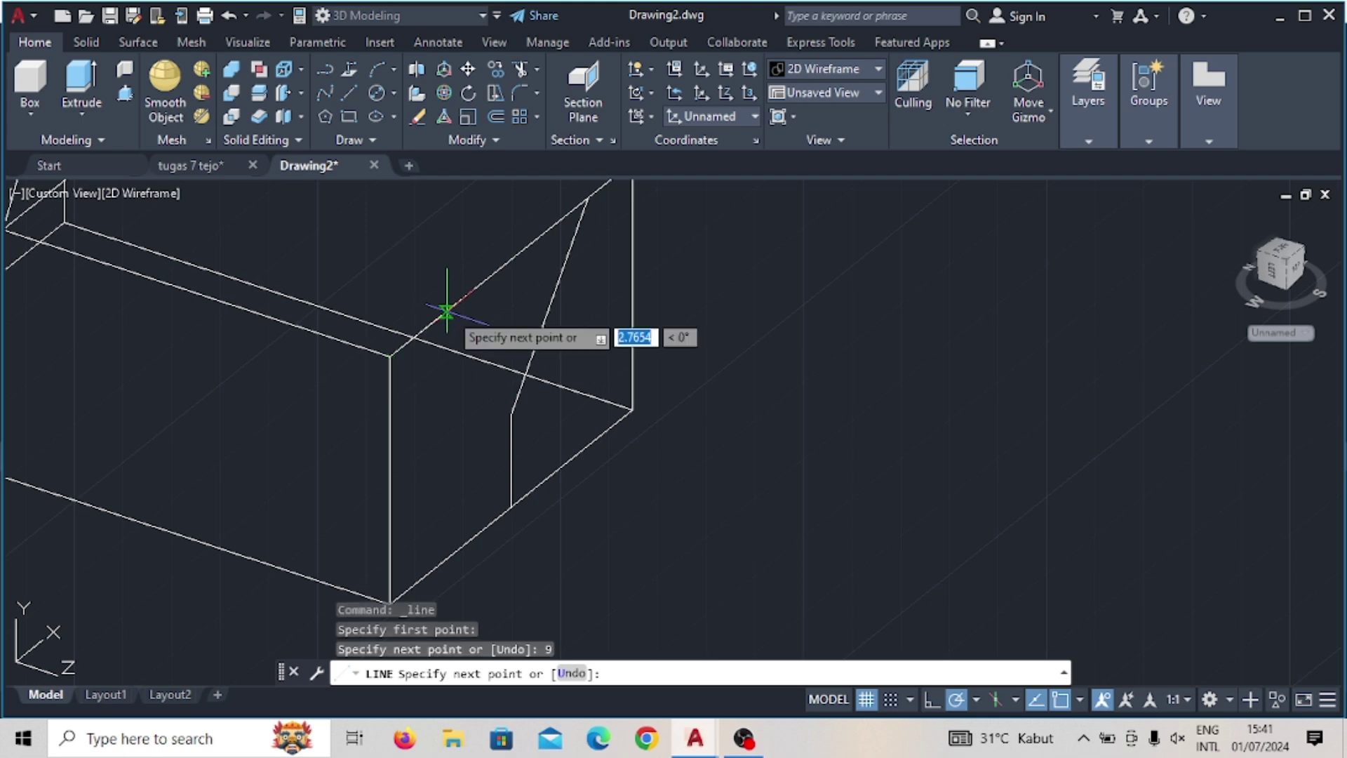
{"action": "left_click", "coordinate": [512, 415]}
{"action": "key", "text": "Escape"}
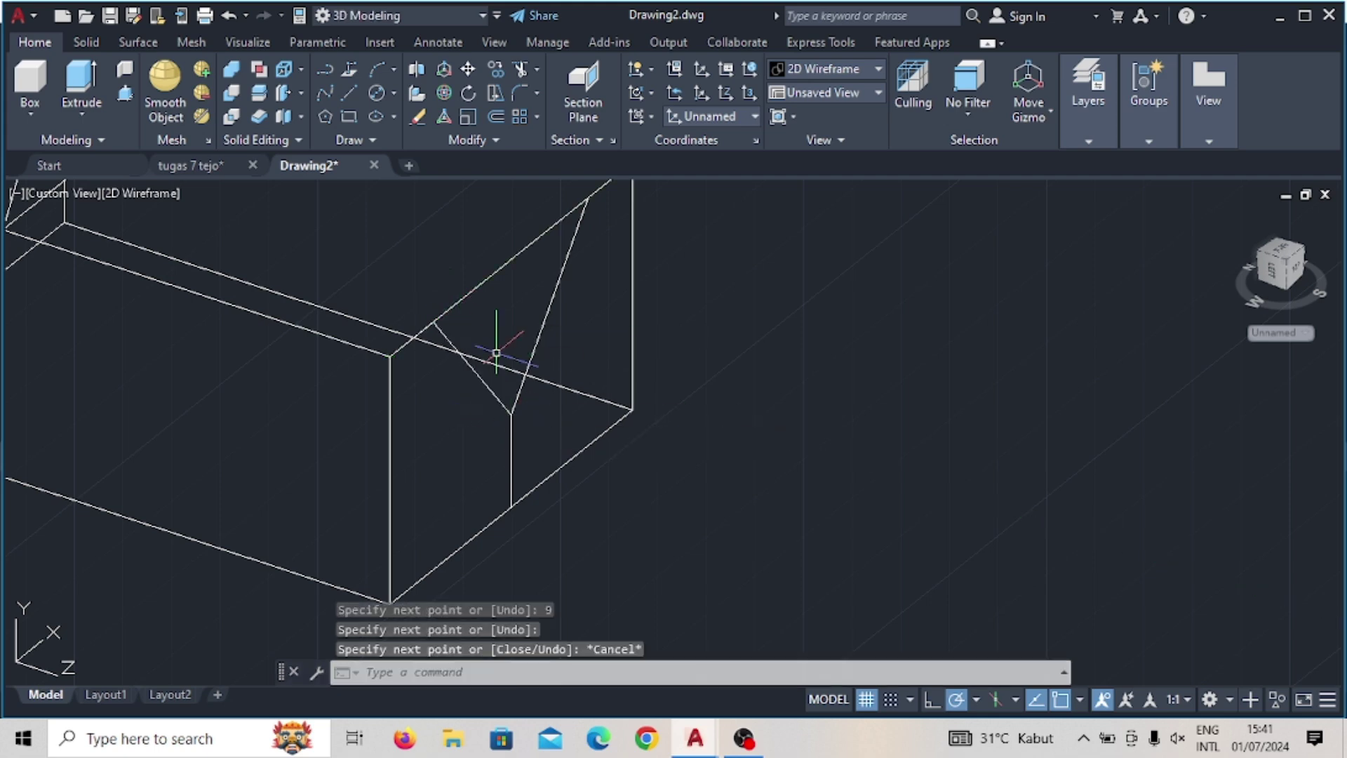
Step: Delete the overlapping upper line segment on the box edge
{"action": "left_click", "coordinate": [351, 91]}
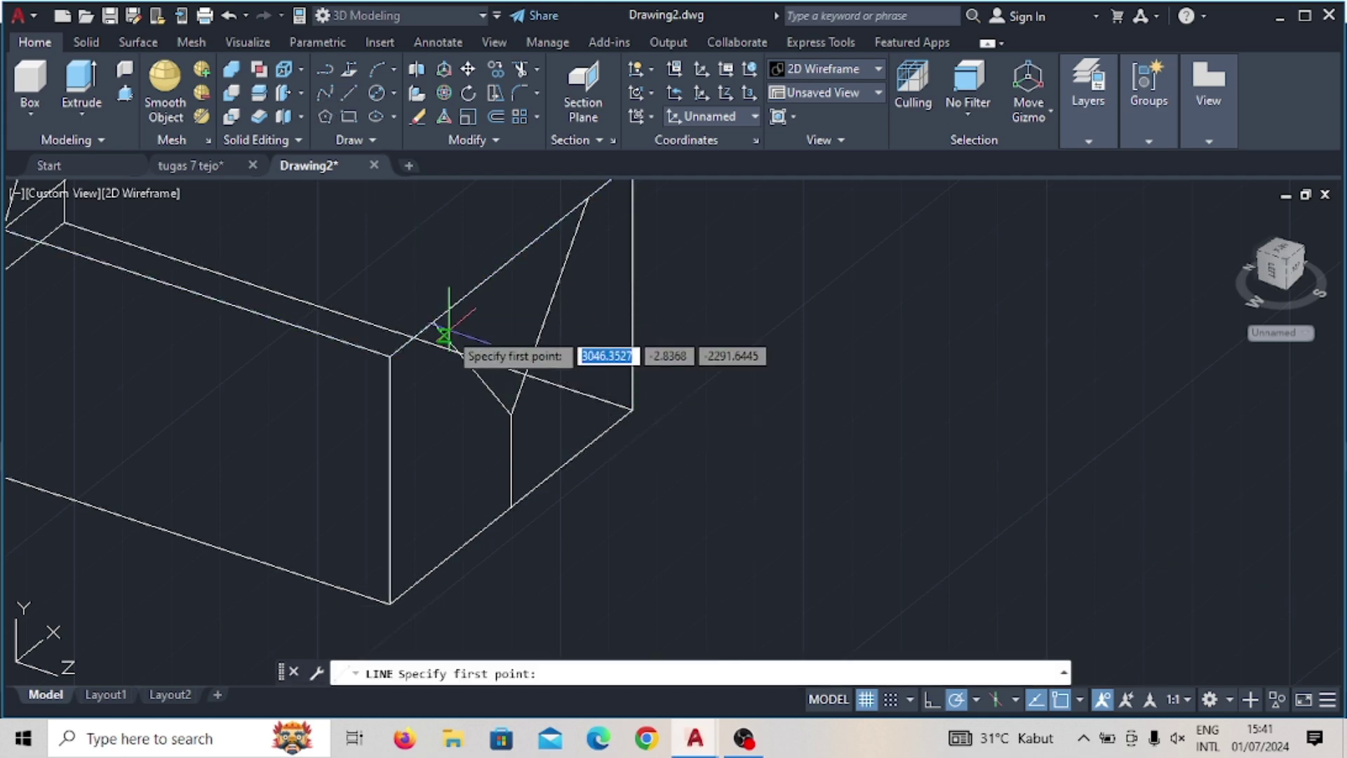
{"action": "left_click", "coordinate": [434, 323]}
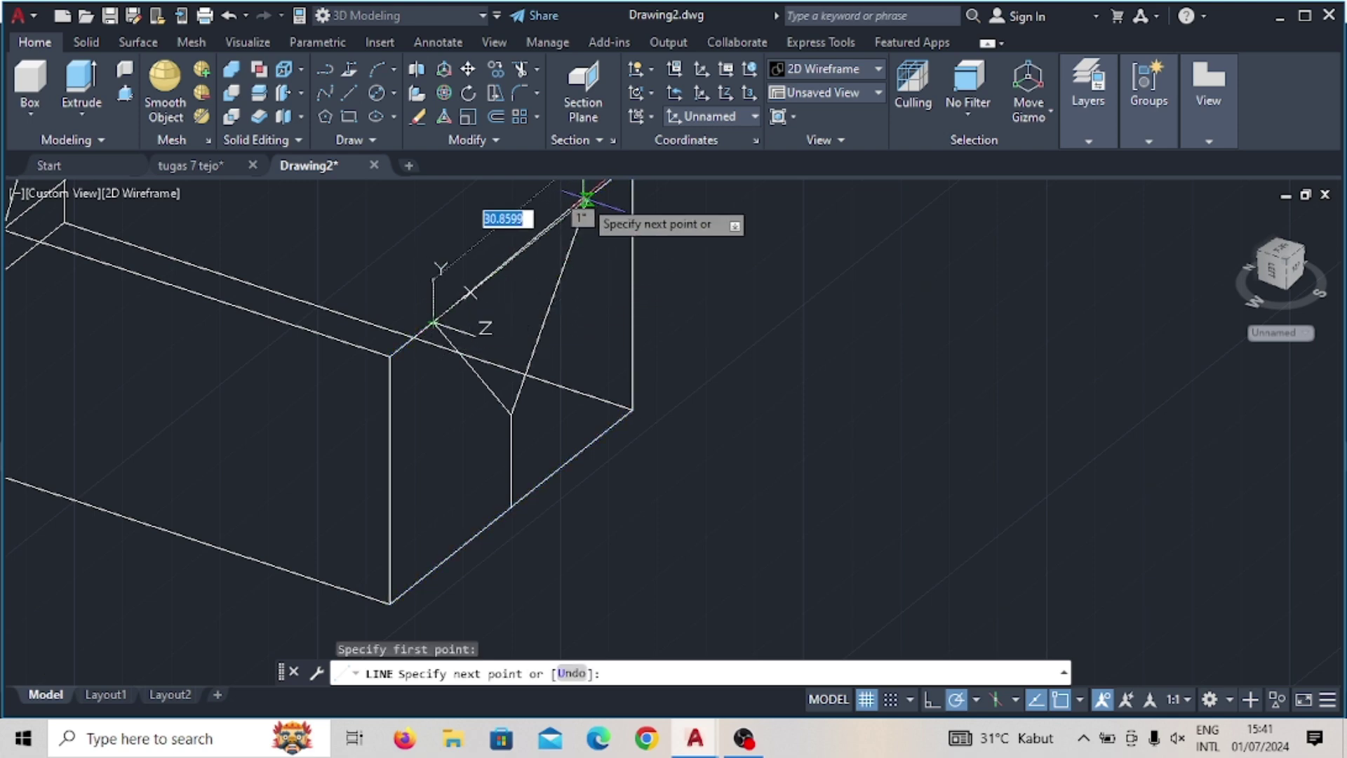
{"action": "scroll", "coordinate": [590, 198], "scroll_direction": "up", "scroll_amount": 2}
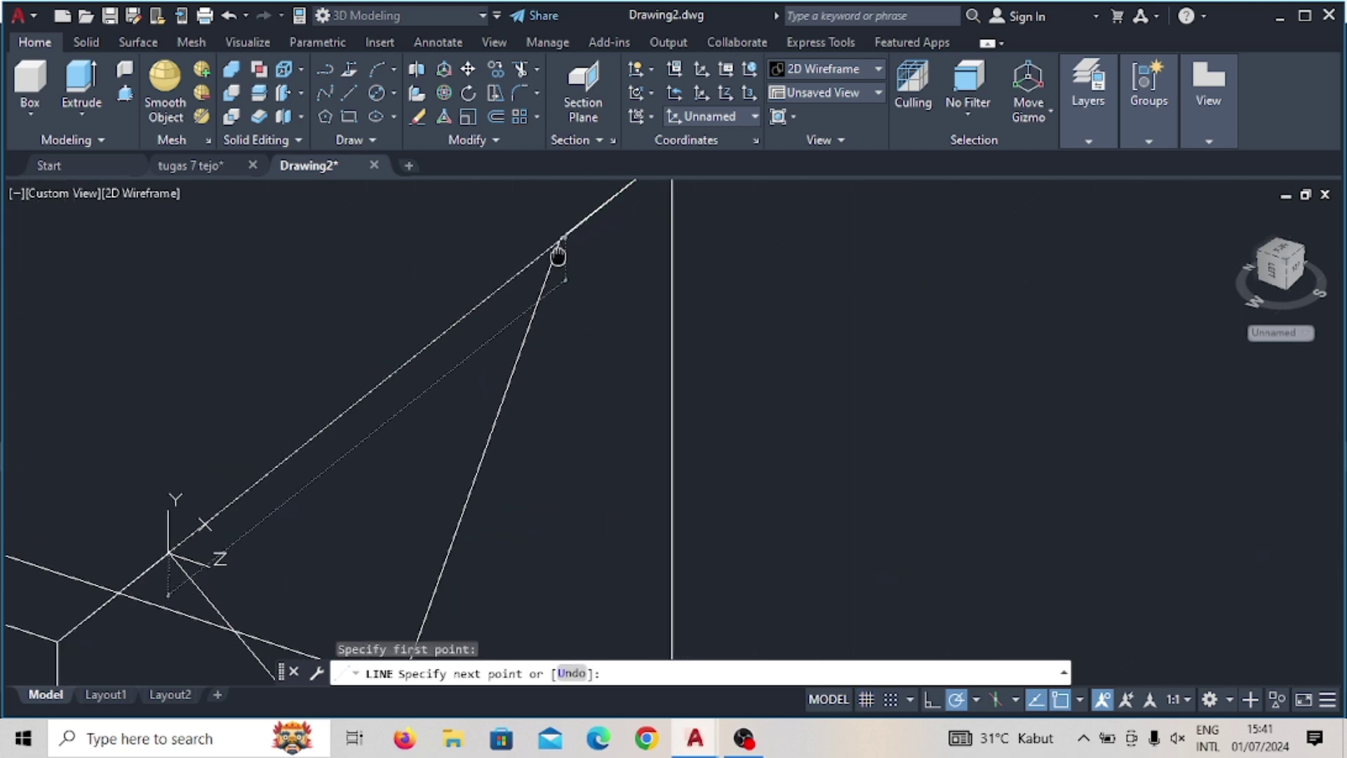
{"action": "scroll", "coordinate": [556, 256], "scroll_direction": "up", "scroll_amount": 1}
{"action": "scroll", "coordinate": [533, 270], "scroll_direction": "up", "scroll_amount": 1}
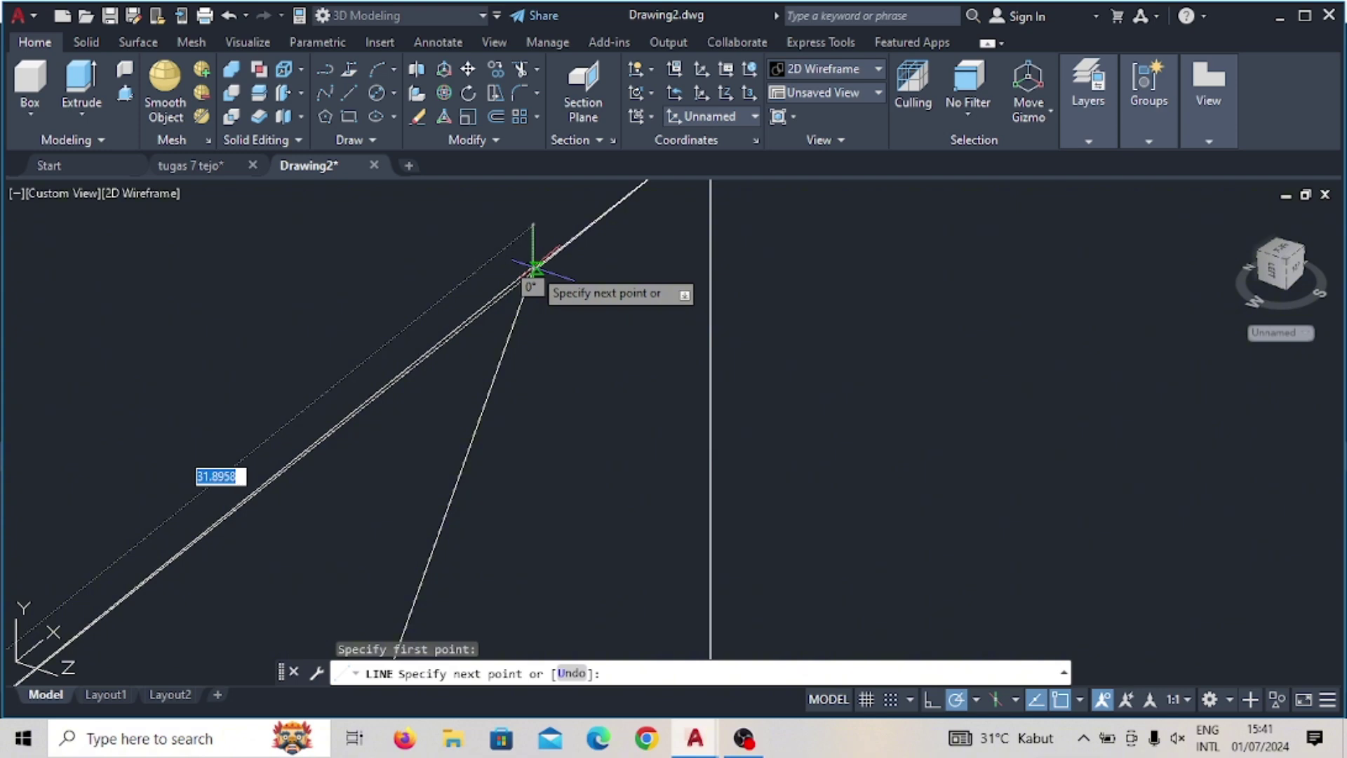
{"action": "key", "text": "Escape"}
{"action": "left_click", "coordinate": [541, 261]}
{"action": "key", "text": "Delete"}
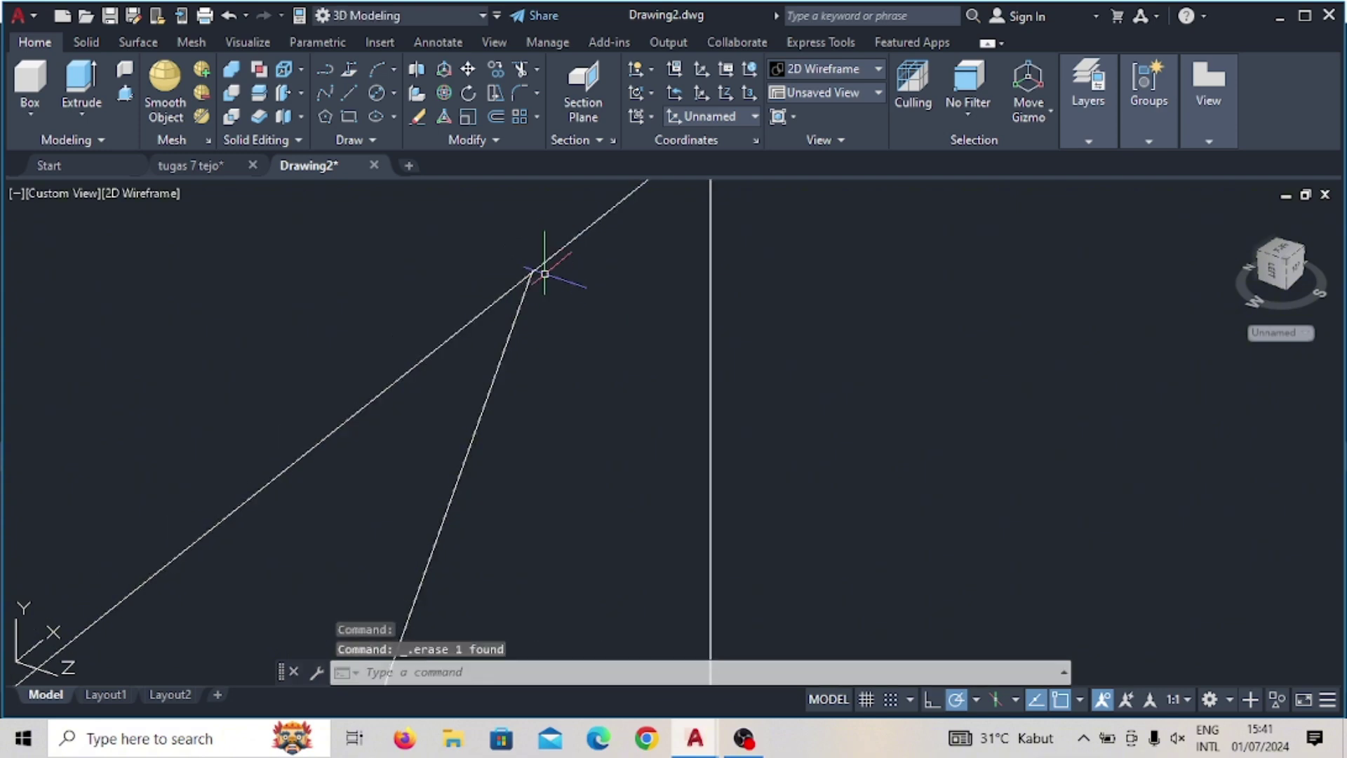
Step: Mirror the steep slanted line about the vertical line, keeping the original
{"action": "left_click", "coordinate": [519, 305]}
{"action": "scroll", "coordinate": [519, 305], "scroll_direction": "down", "scroll_amount": 3}
{"action": "scroll", "coordinate": [512, 361], "scroll_direction": "down", "scroll_amount": 2}
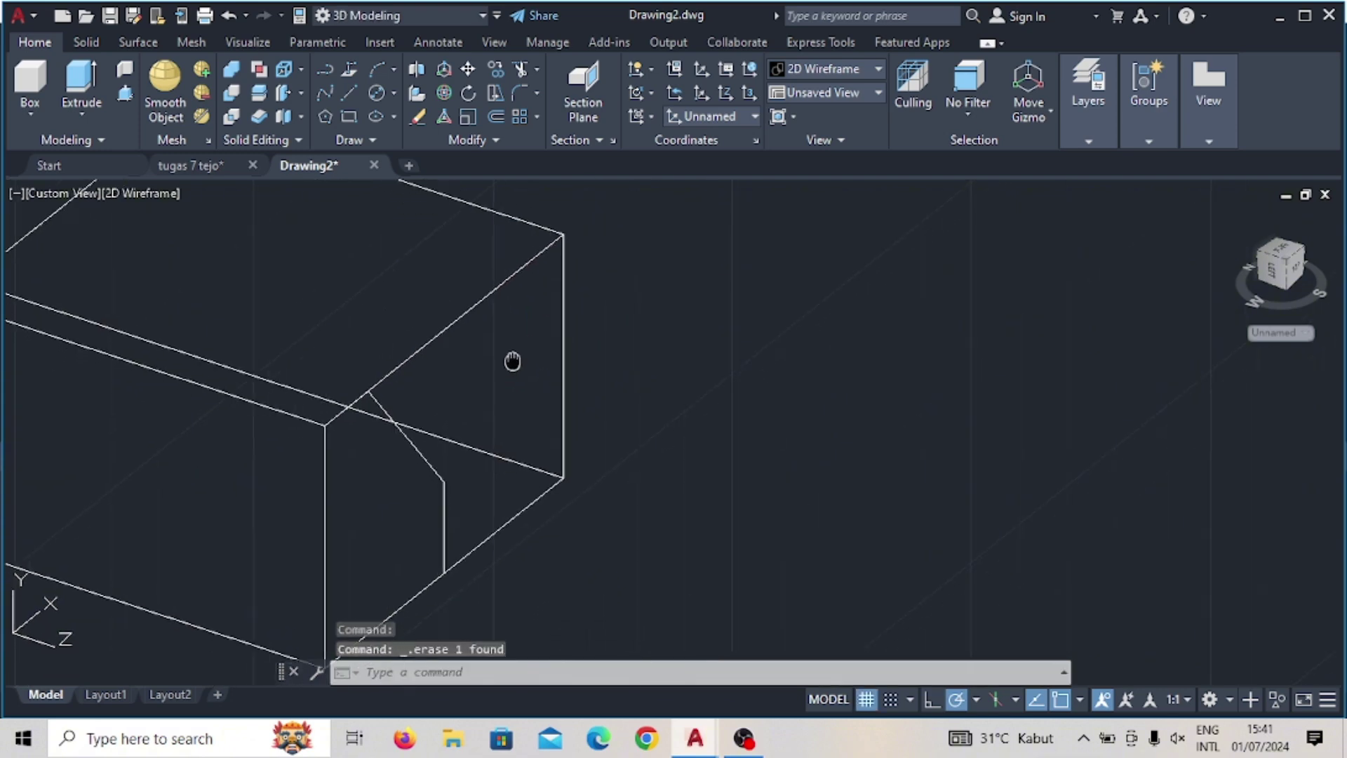
{"action": "left_click", "coordinate": [511, 140]}
{"action": "left_click", "coordinate": [519, 165]}
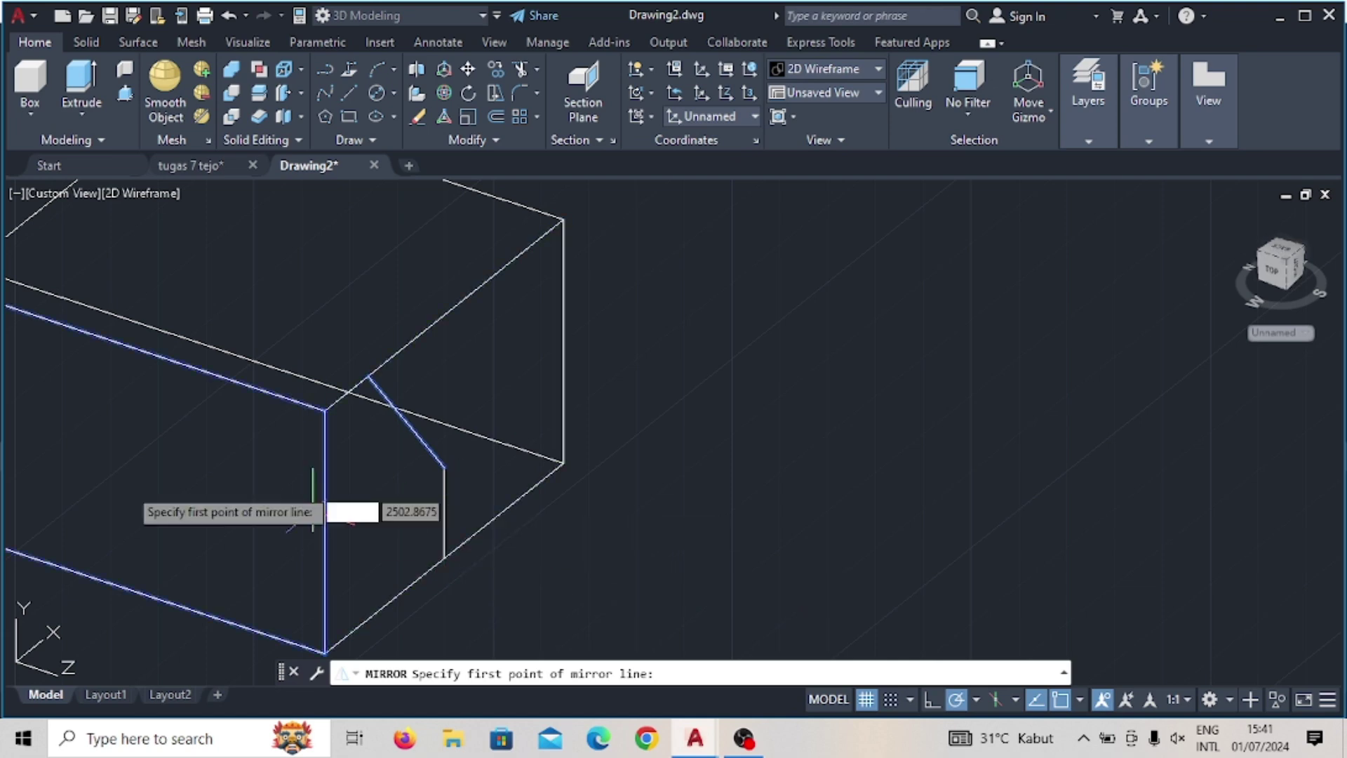
{"action": "left_click", "coordinate": [444, 558]}
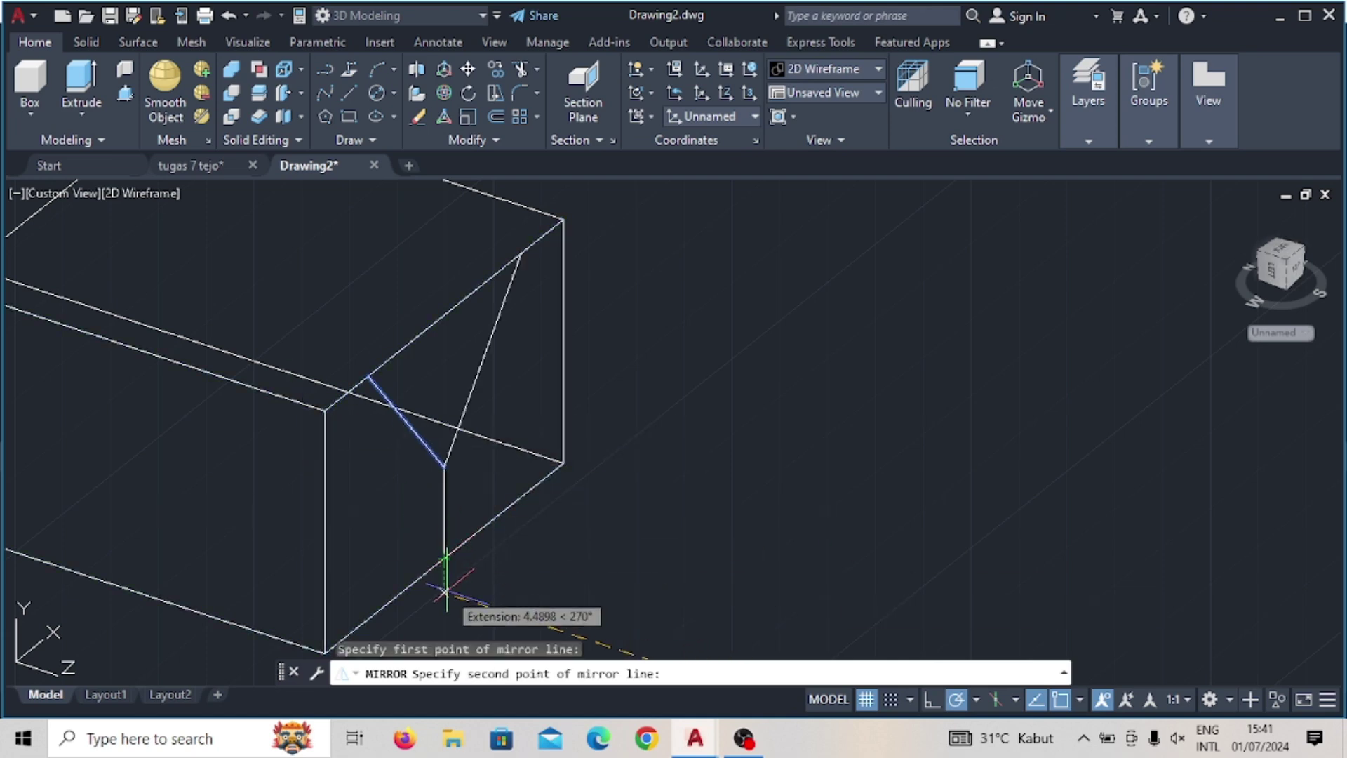
{"action": "left_click", "coordinate": [483, 627]}
{"action": "left_click", "coordinate": [510, 663]}
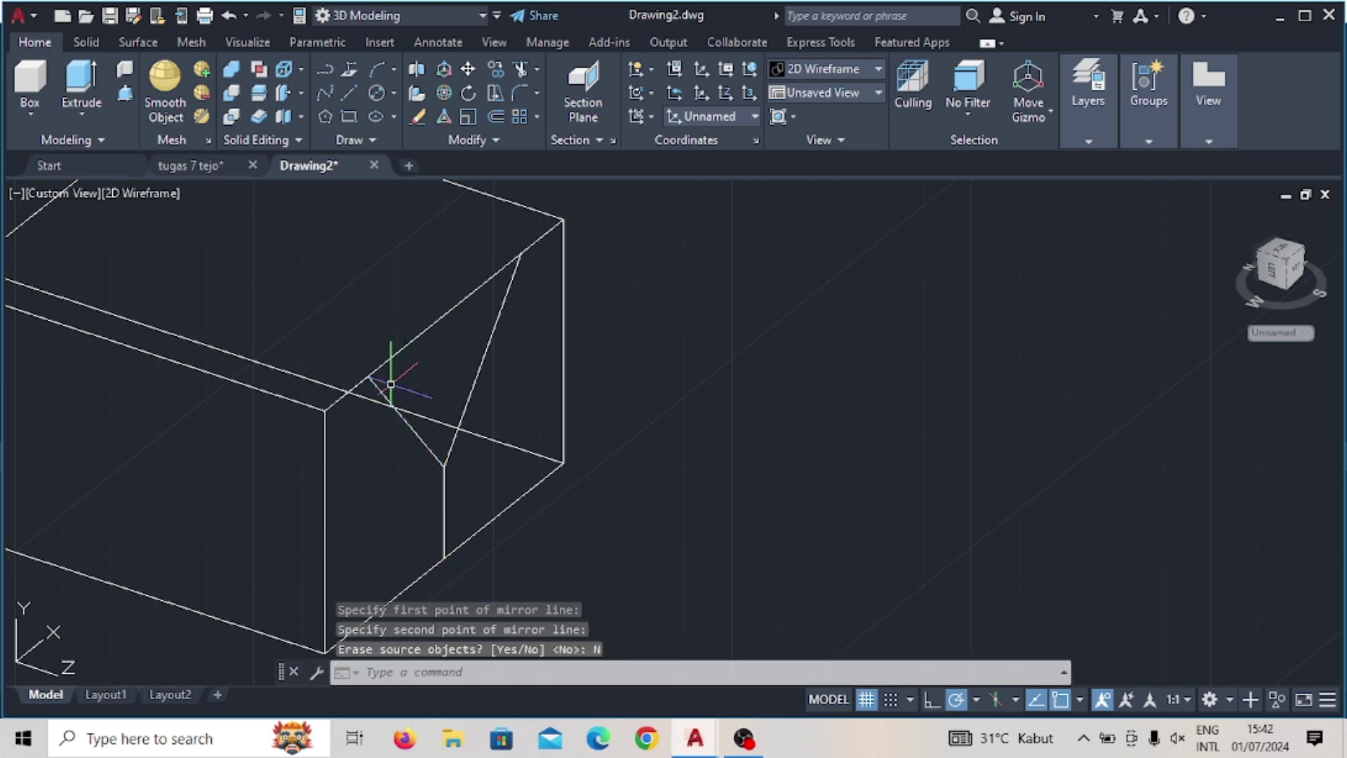
{"action": "left_click", "coordinate": [353, 384]}
{"action": "key", "text": "Delete"}
Step: Draw a closing line from the box corner to the box edge to cap the triangle
{"action": "left_click", "coordinate": [349, 92]}
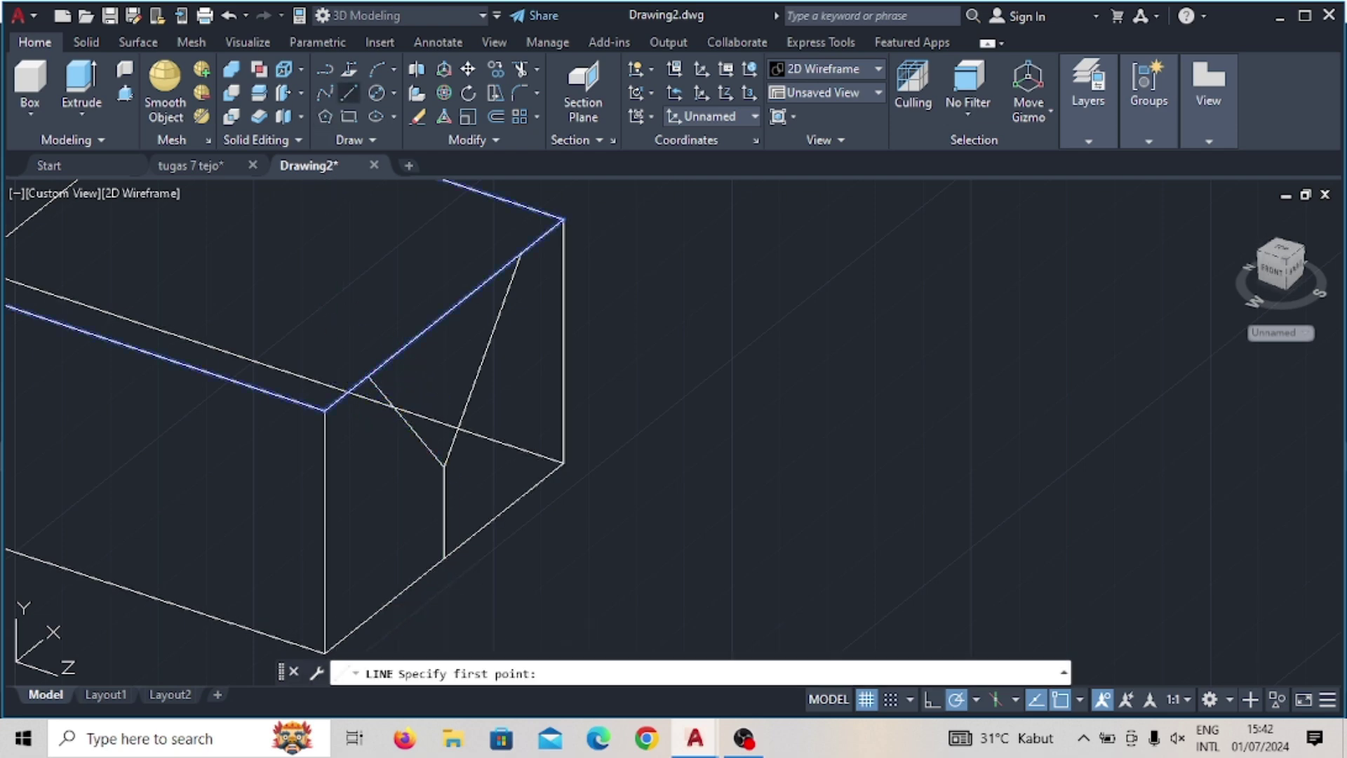
{"action": "left_click", "coordinate": [366, 378]}
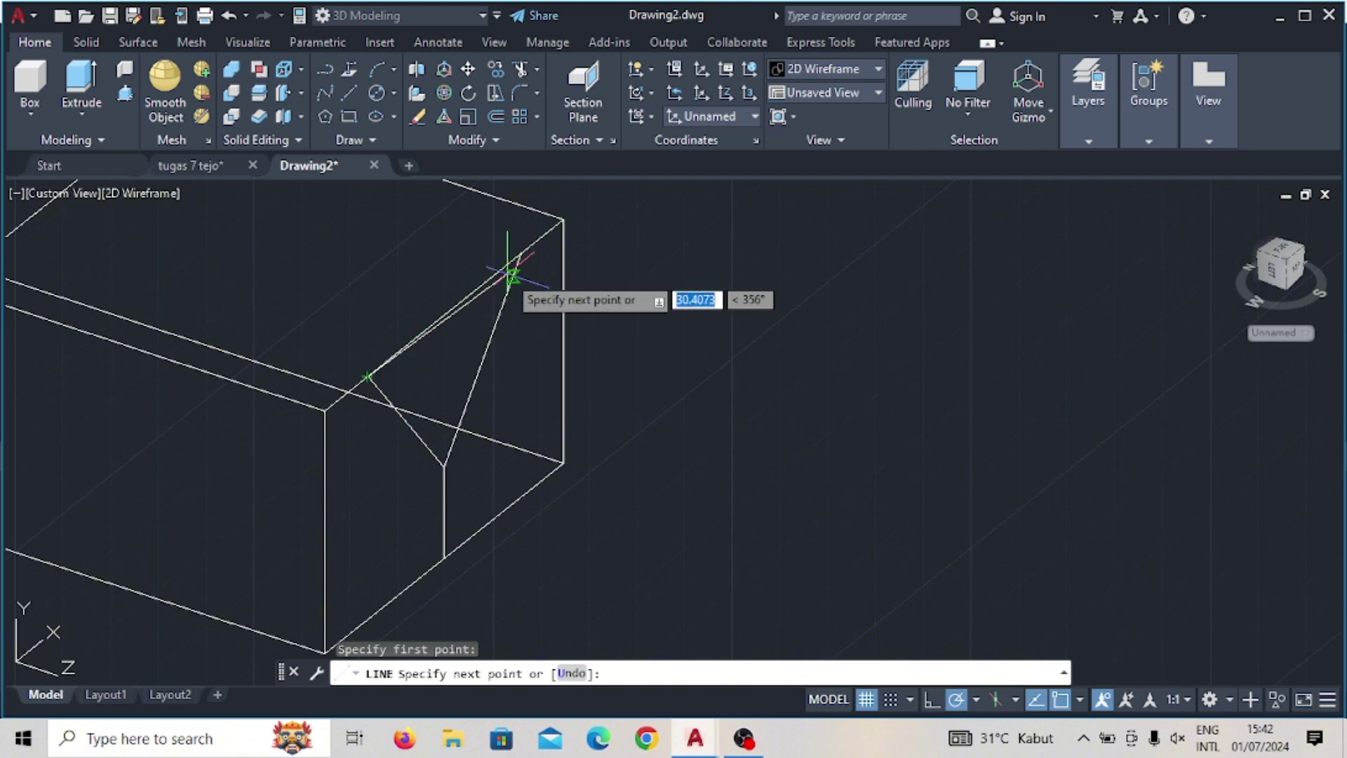
{"action": "left_click", "coordinate": [520, 255]}
{"action": "key", "text": "Escape"}
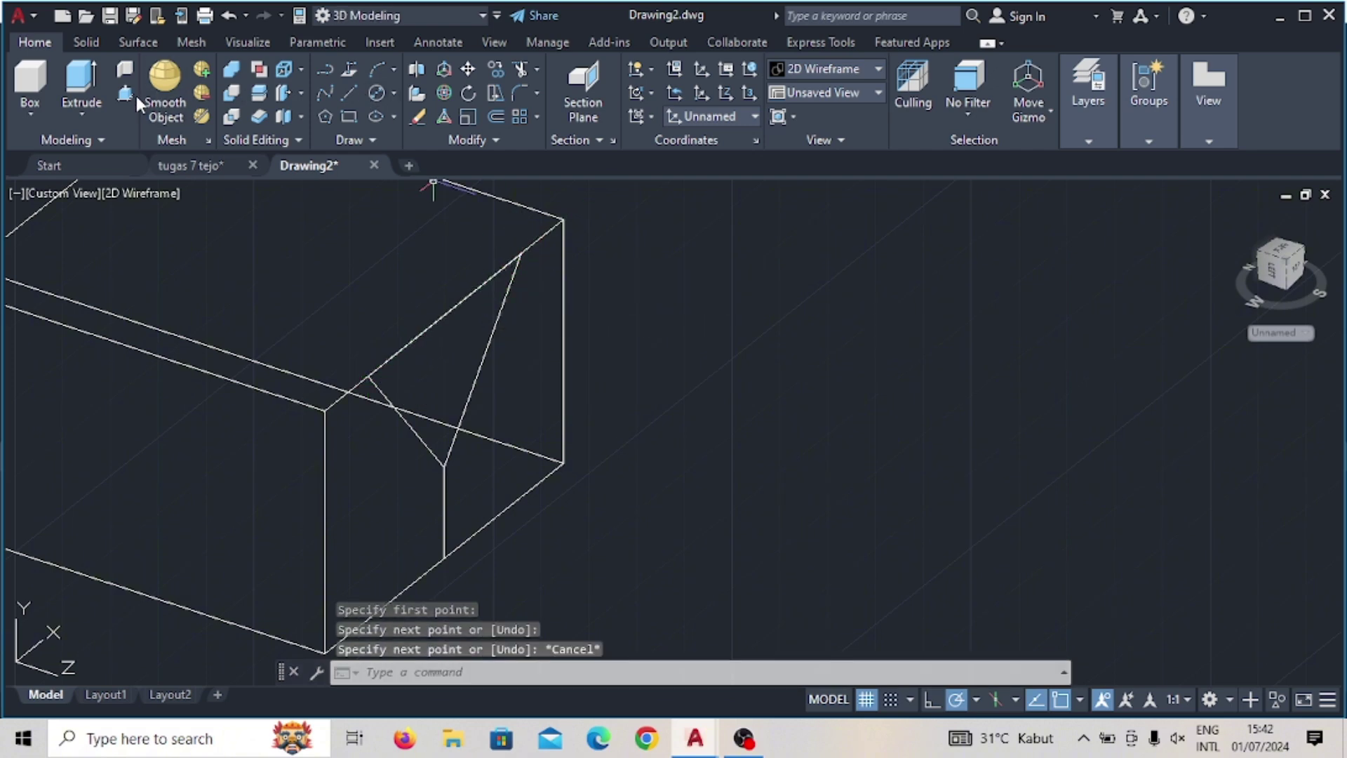
{"action": "left_click", "coordinate": [128, 94]}
Step: Press-pull the triangular gusset region 36 units into a wedge
{"action": "left_click", "coordinate": [406, 385]}
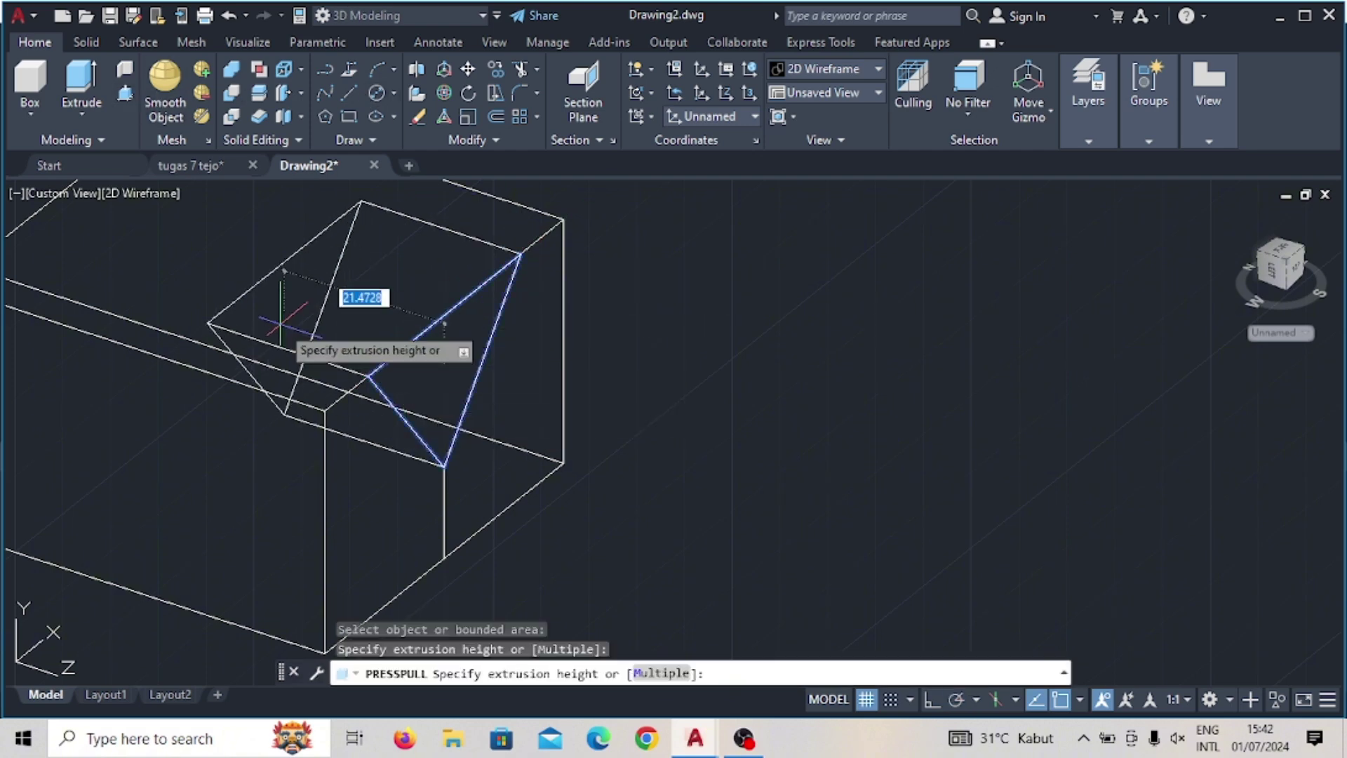
{"action": "type", "text": "6"}
{"action": "key", "text": "Return"}
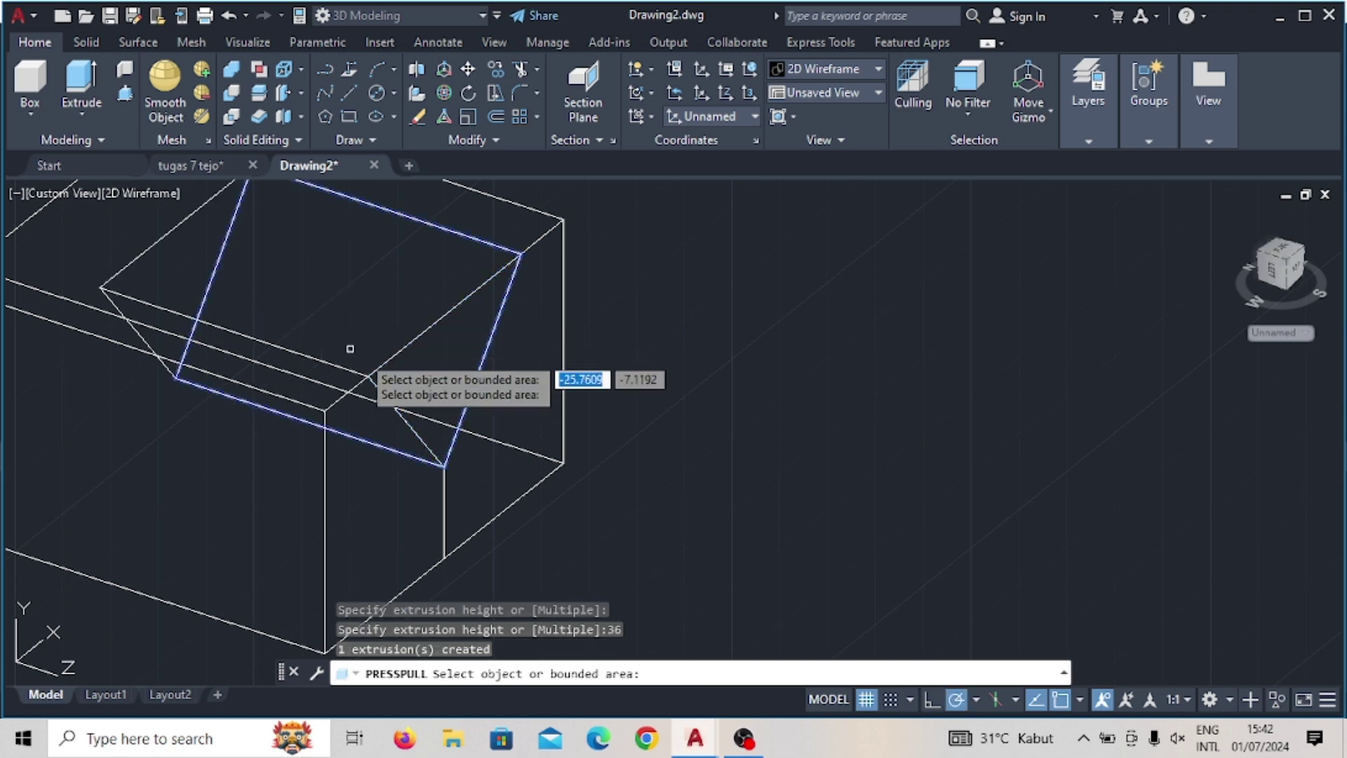
{"action": "key", "text": "Escape"}
Step: Delete the three leftover triangle outline lines
{"action": "left_click", "coordinate": [405, 422]}
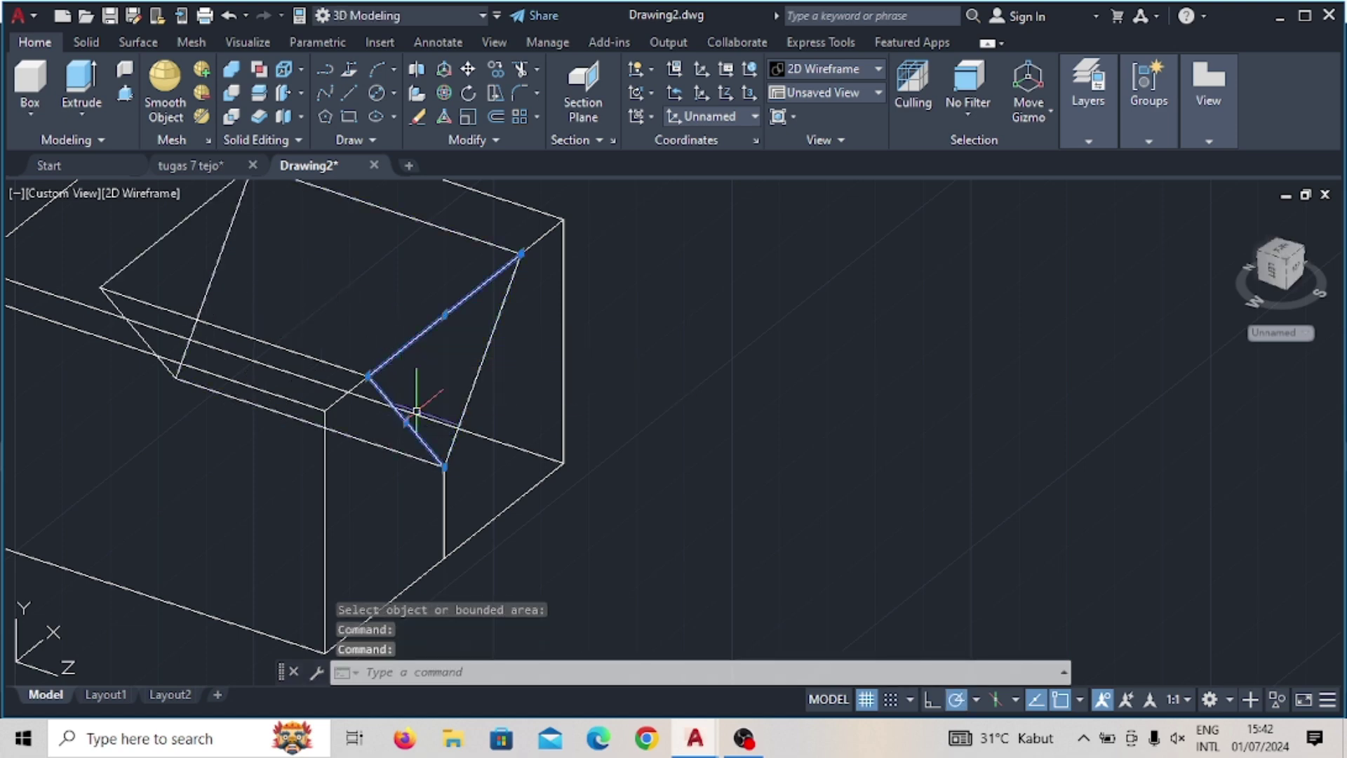
{"action": "key", "text": "Delete"}
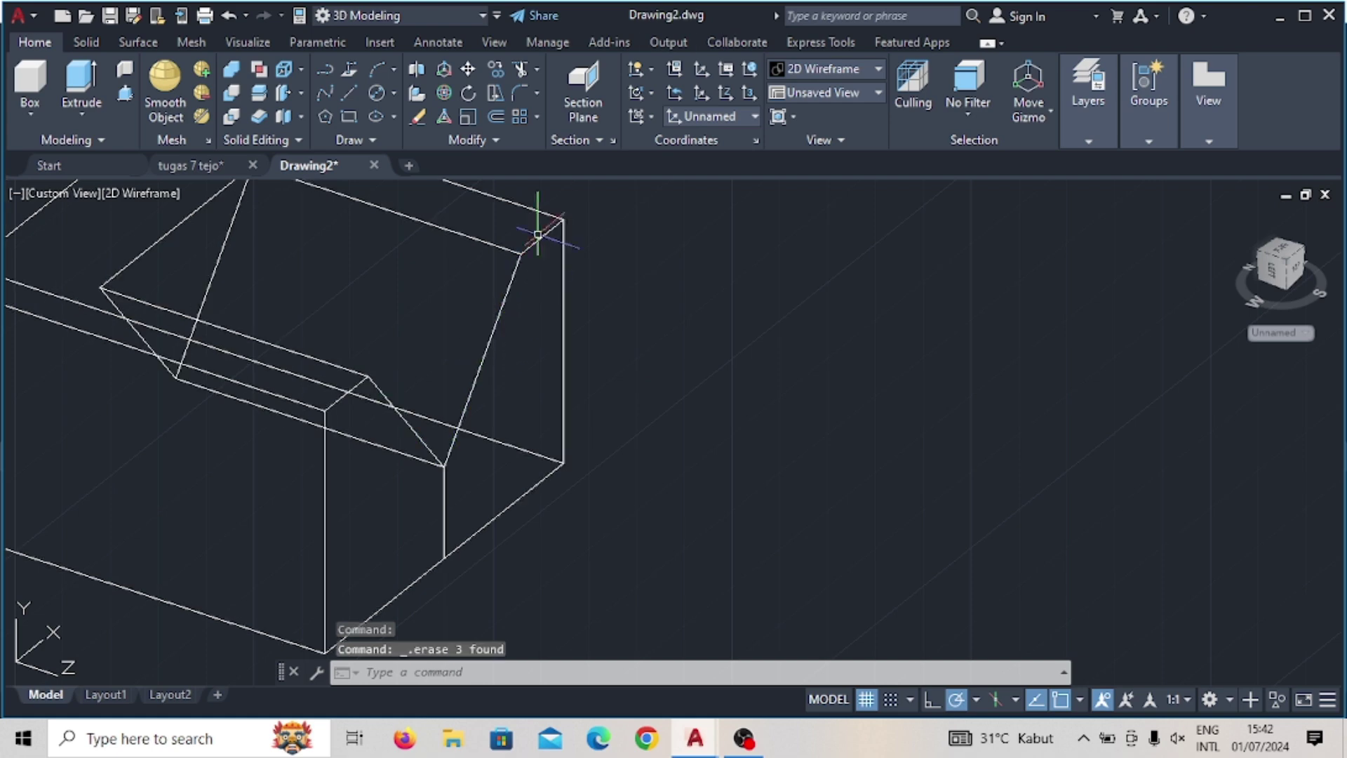
{"action": "left_click", "coordinate": [807, 85]}
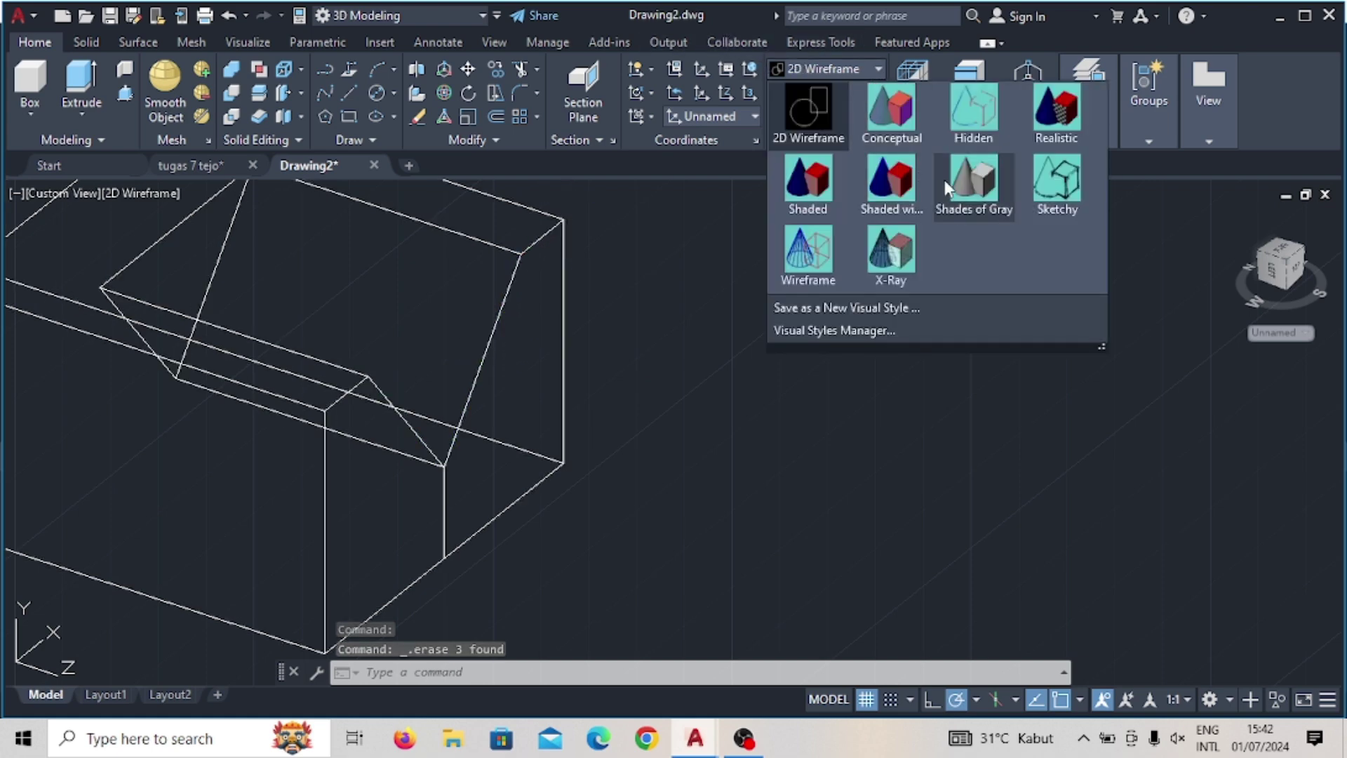
Step: Switch the visual style to Shades of Gray and zoom out
{"action": "left_click", "coordinate": [949, 179]}
{"action": "scroll", "coordinate": [777, 395], "scroll_direction": "down", "scroll_amount": 2}
{"action": "scroll", "coordinate": [777, 395], "scroll_direction": "down", "scroll_amount": 1}
{"action": "scroll", "coordinate": [632, 309], "scroll_direction": "down", "scroll_amount": 3}
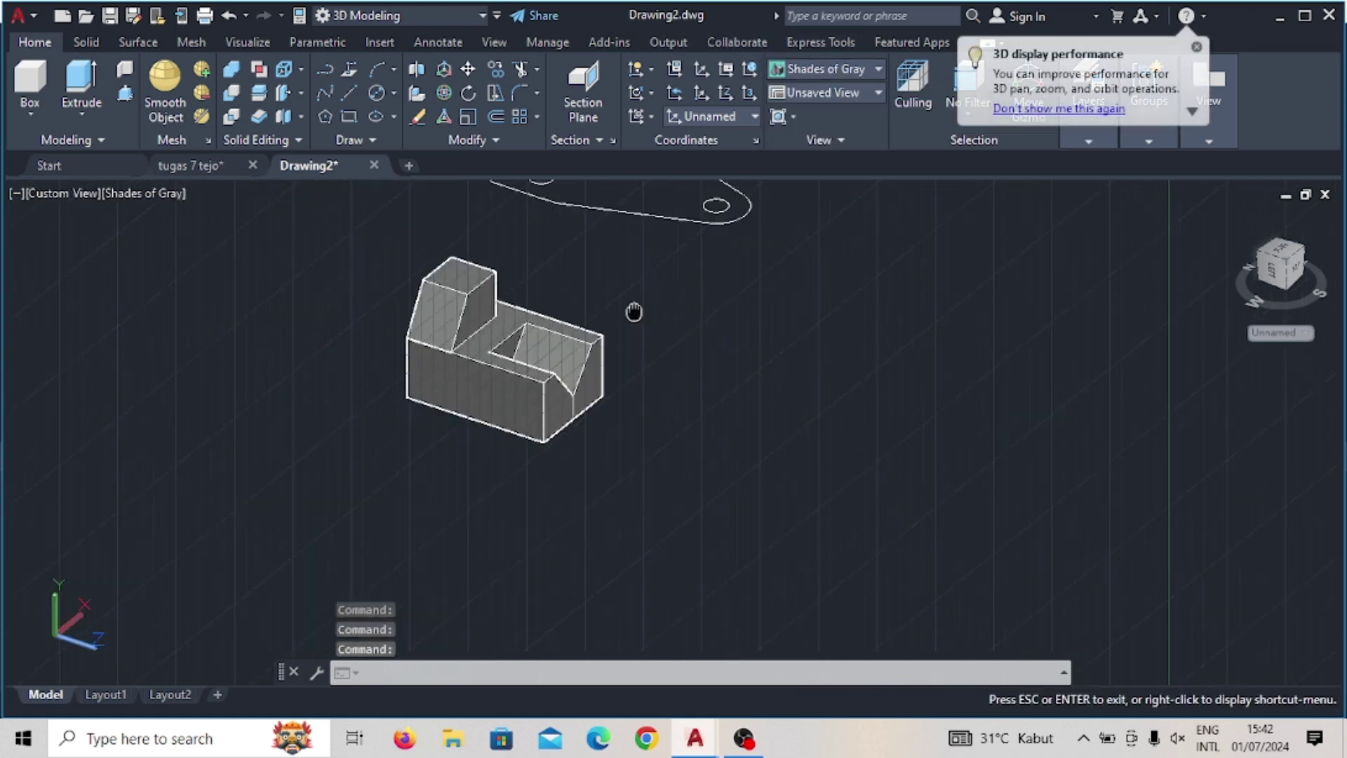
{"action": "scroll", "coordinate": [499, 235], "scroll_direction": "down", "scroll_amount": 1}
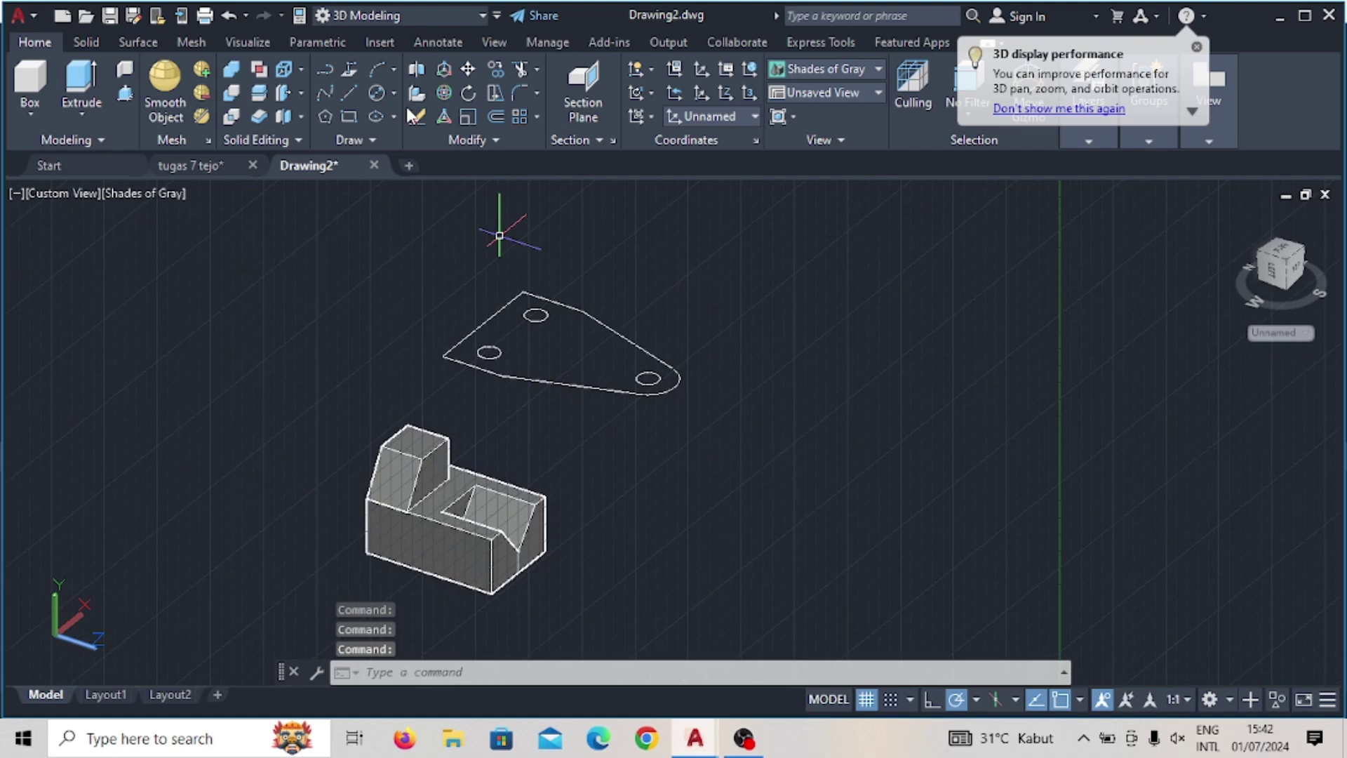
Step: Select the six bracket plate outline lines and JOIN them into one polyline
{"action": "left_click", "coordinate": [133, 93]}
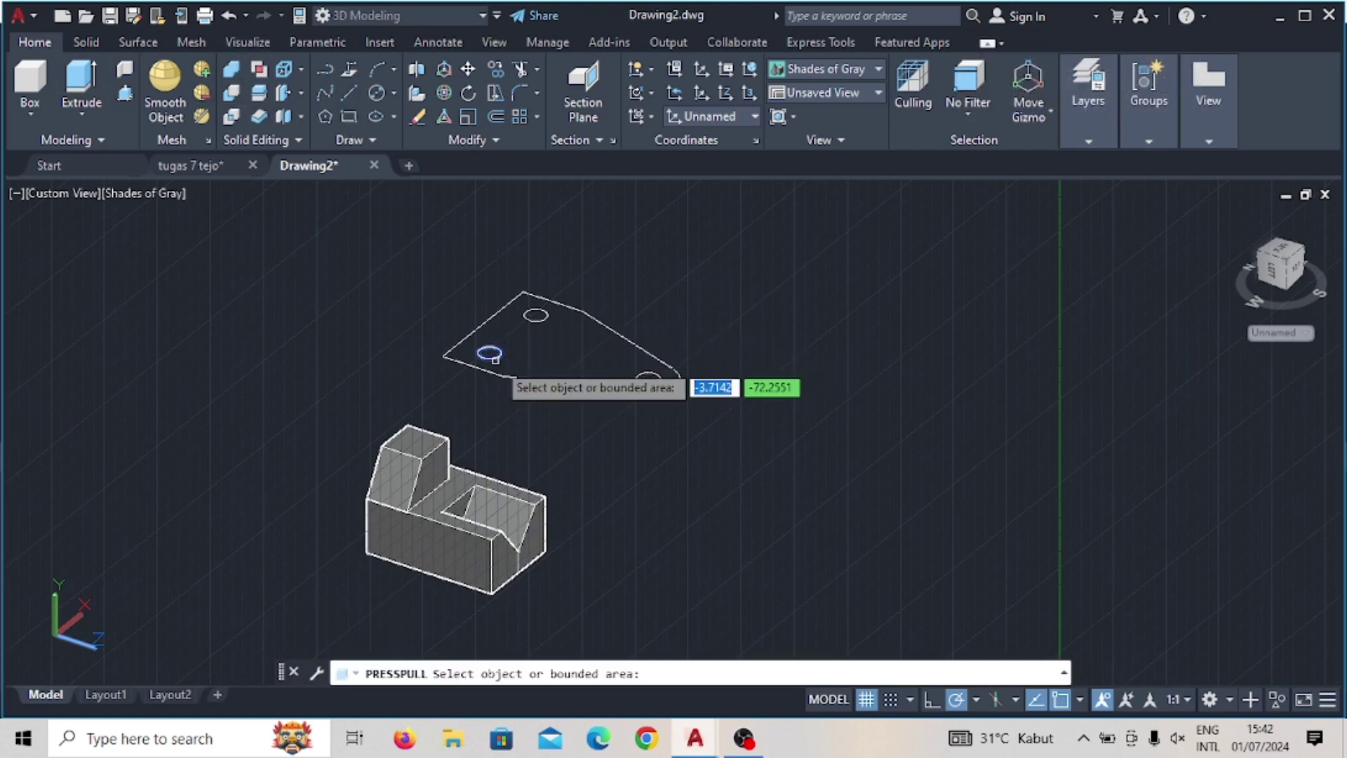
{"action": "scroll", "coordinate": [517, 371], "scroll_direction": "up", "scroll_amount": 2}
{"action": "key", "text": "Return"}
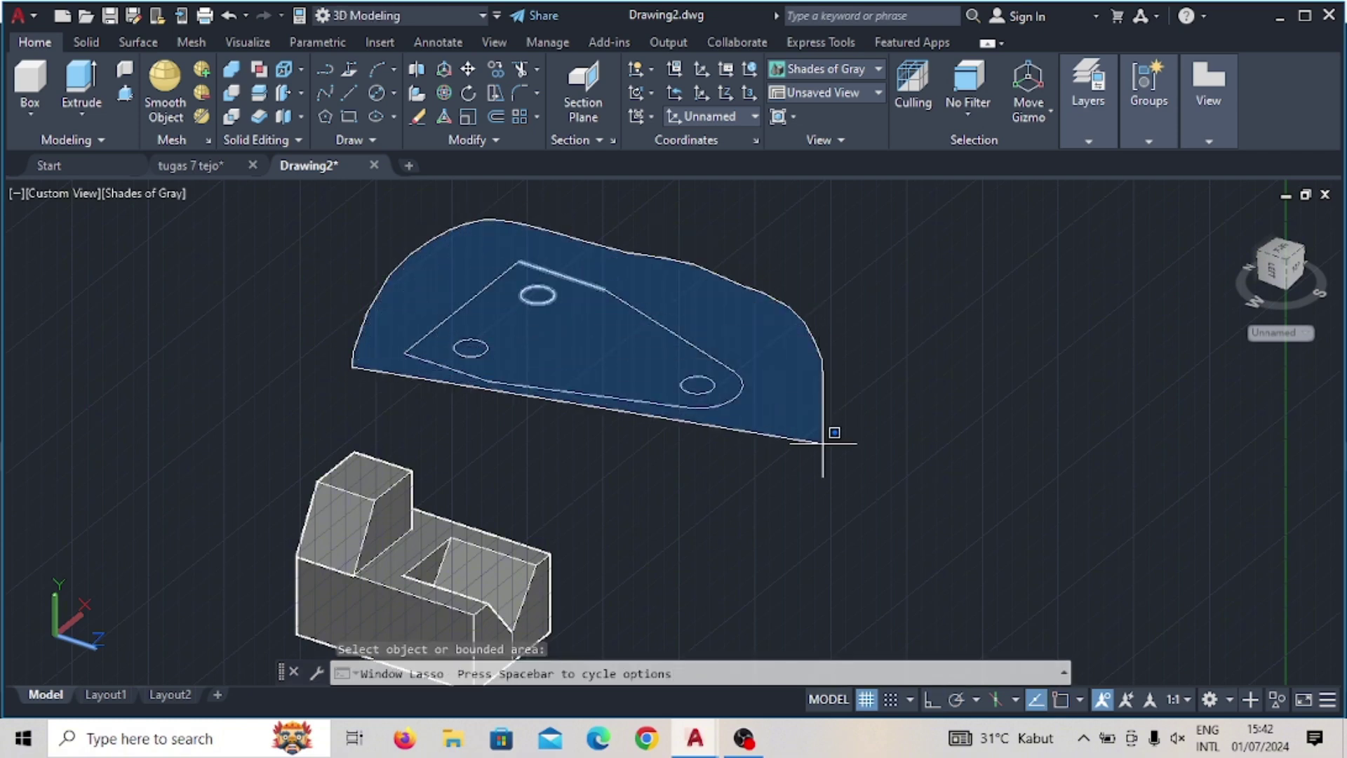
{"action": "left_click_drag", "start_coordinate": [455, 226], "coordinate": [822, 477]}
{"action": "type", "text": "jo"}
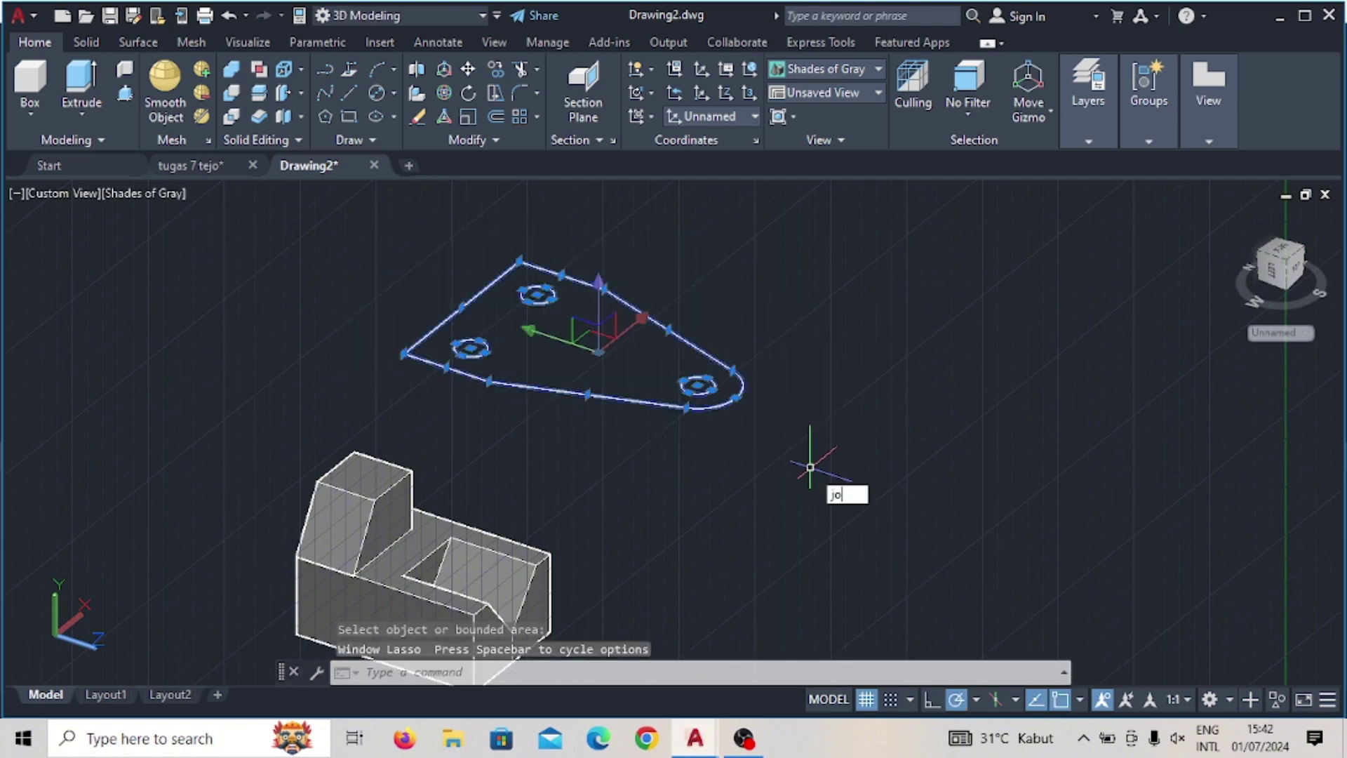
{"action": "type", "text": "i"}
{"action": "left_click", "coordinate": [857, 514]}
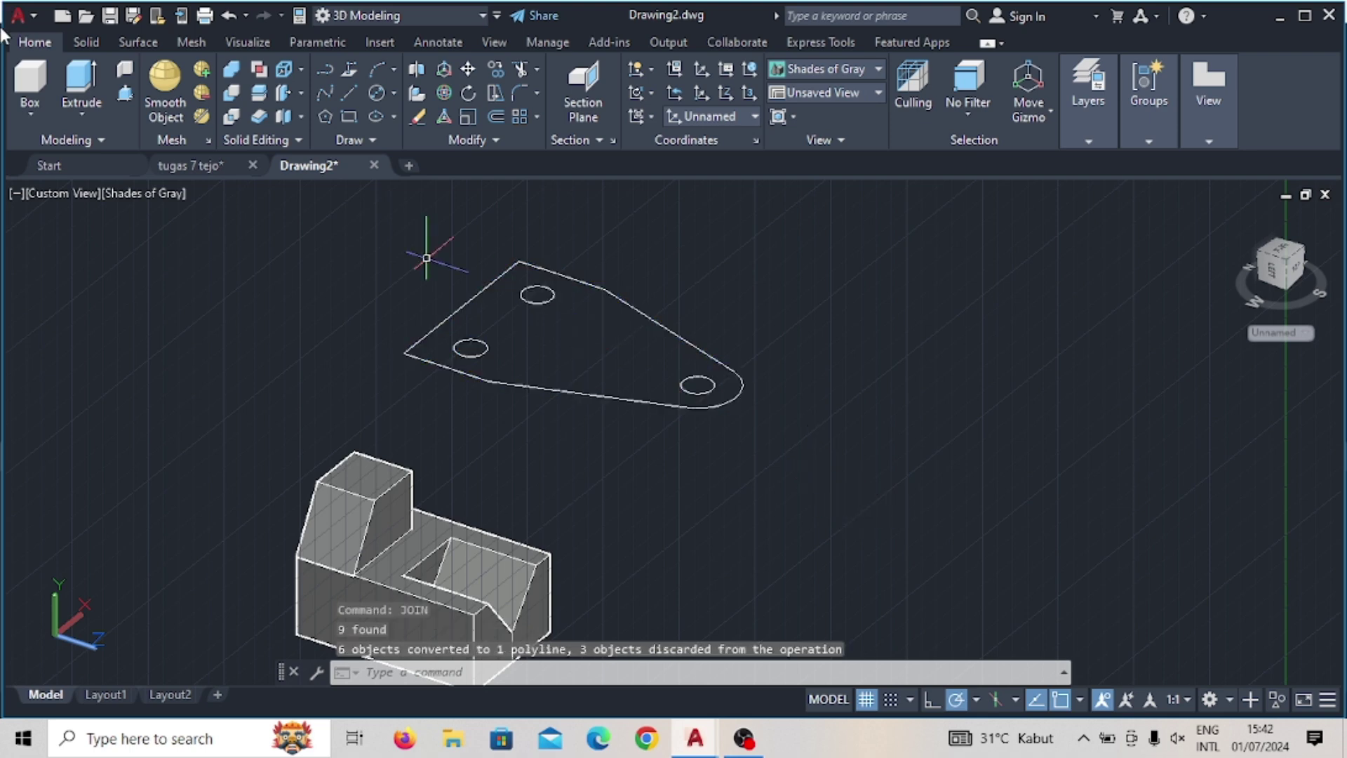
{"action": "left_click", "coordinate": [123, 92]}
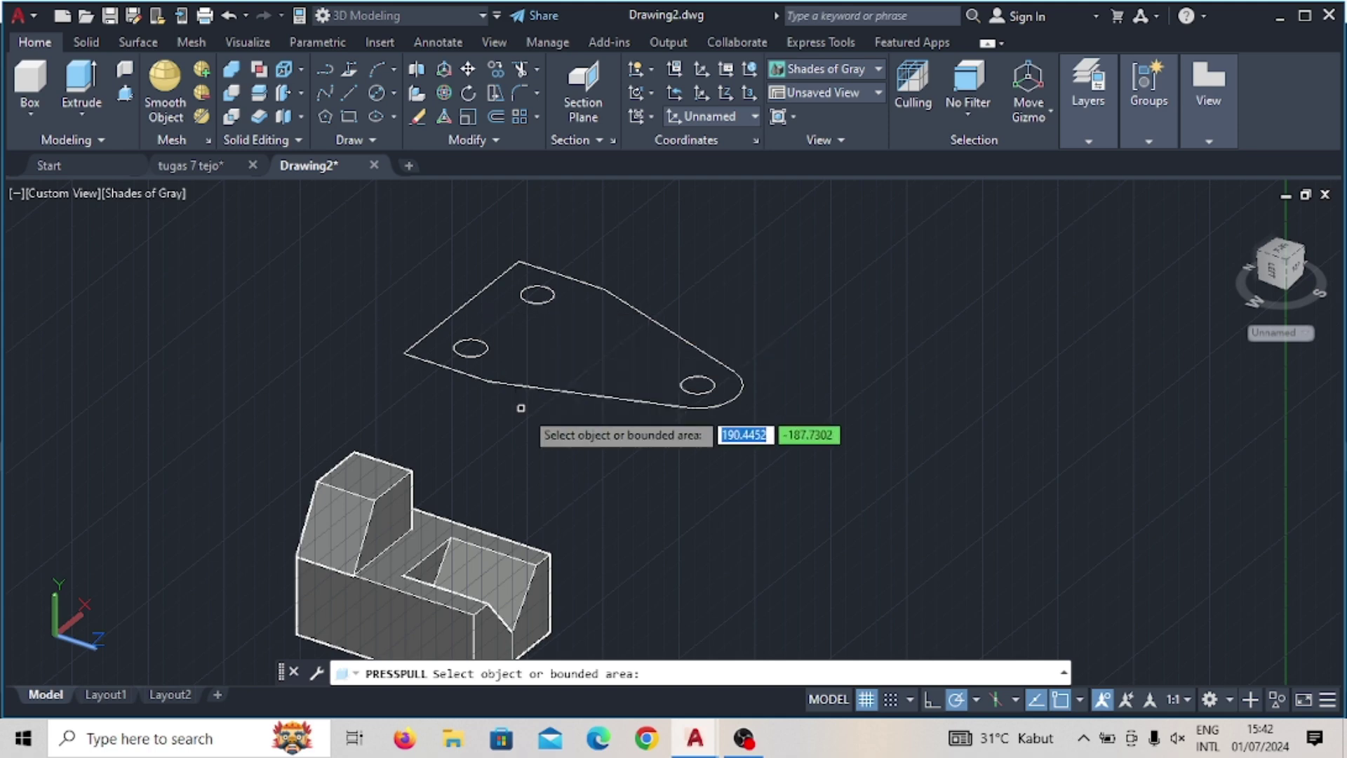
Step: Press-pull the bracket outline 6 units into a plate and push its three holes through
{"action": "left_click", "coordinate": [527, 358]}
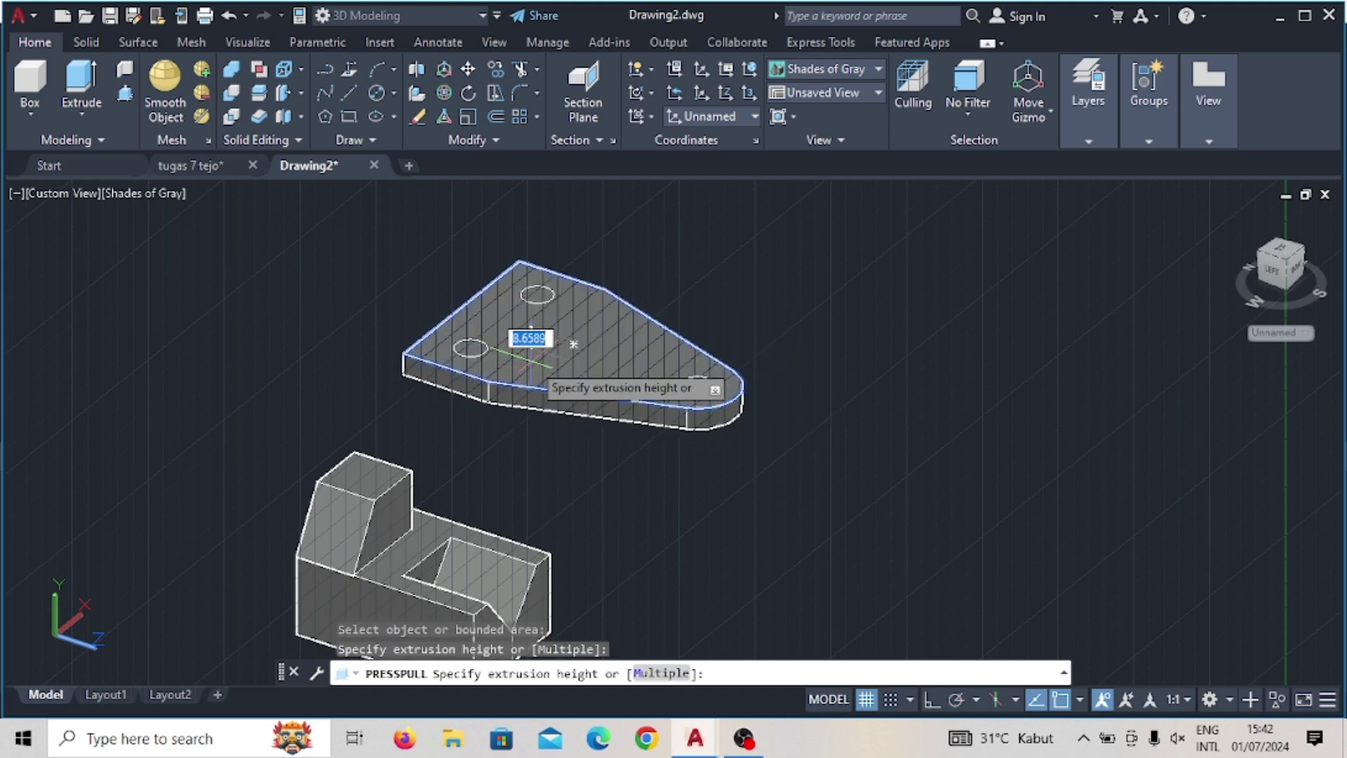
{"action": "type", "text": "6"}
{"action": "key", "text": "Return"}
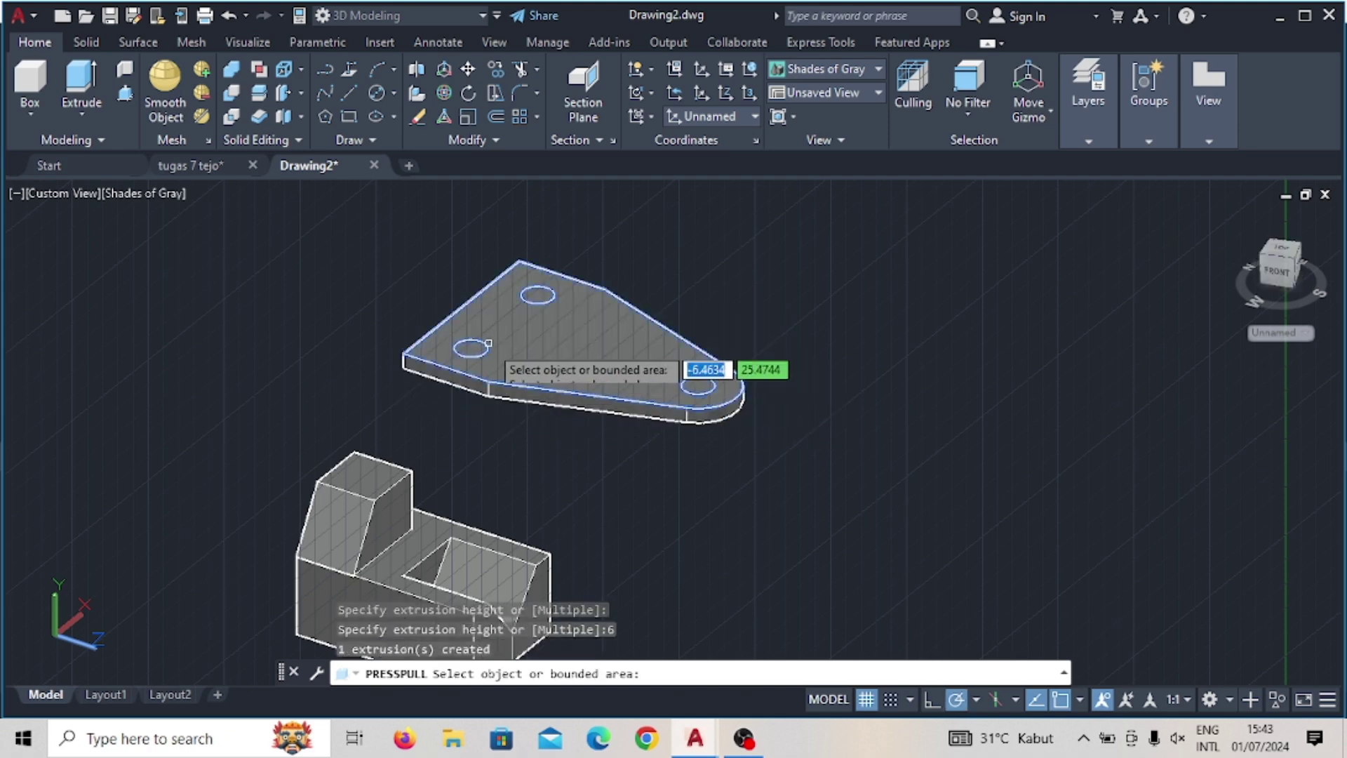
{"action": "left_click", "coordinate": [463, 346]}
{"action": "left_click", "coordinate": [463, 403]}
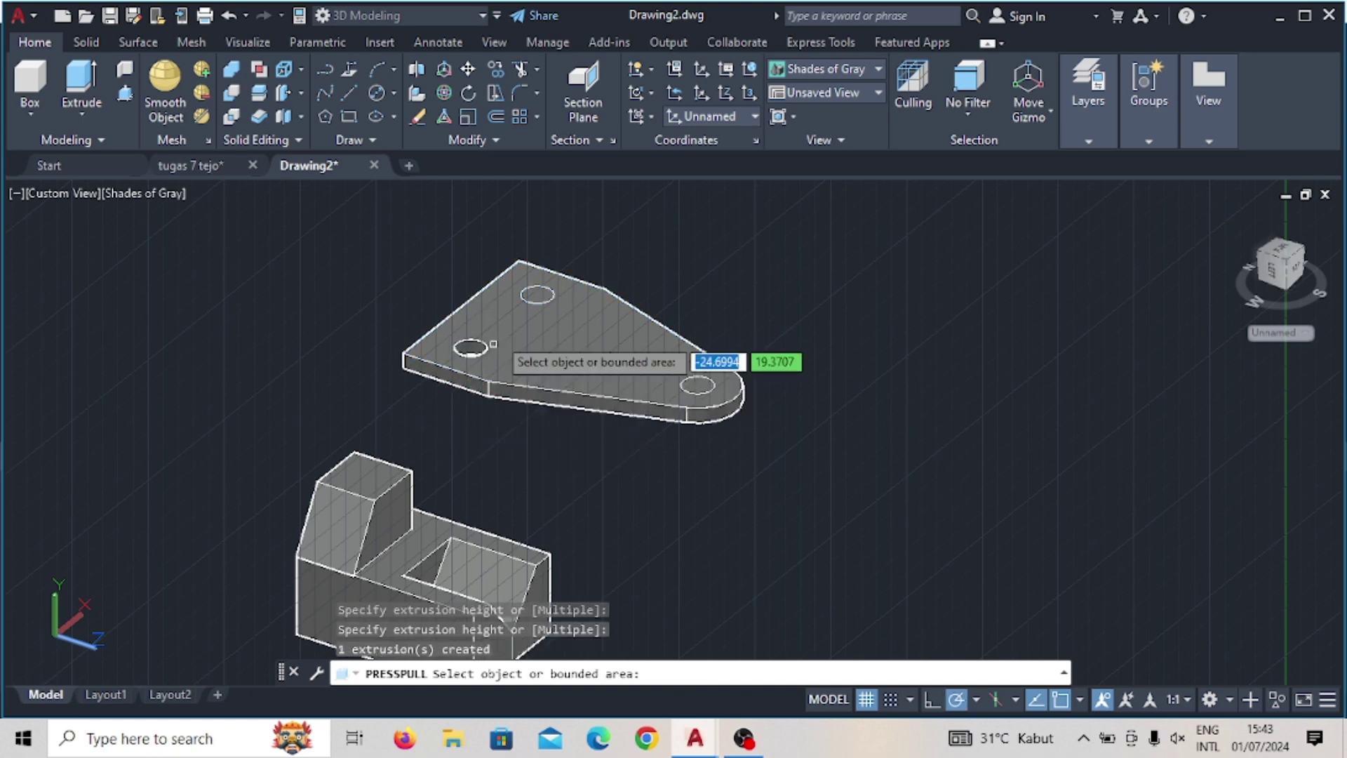
{"action": "left_click", "coordinate": [538, 294]}
{"action": "left_click", "coordinate": [529, 406]}
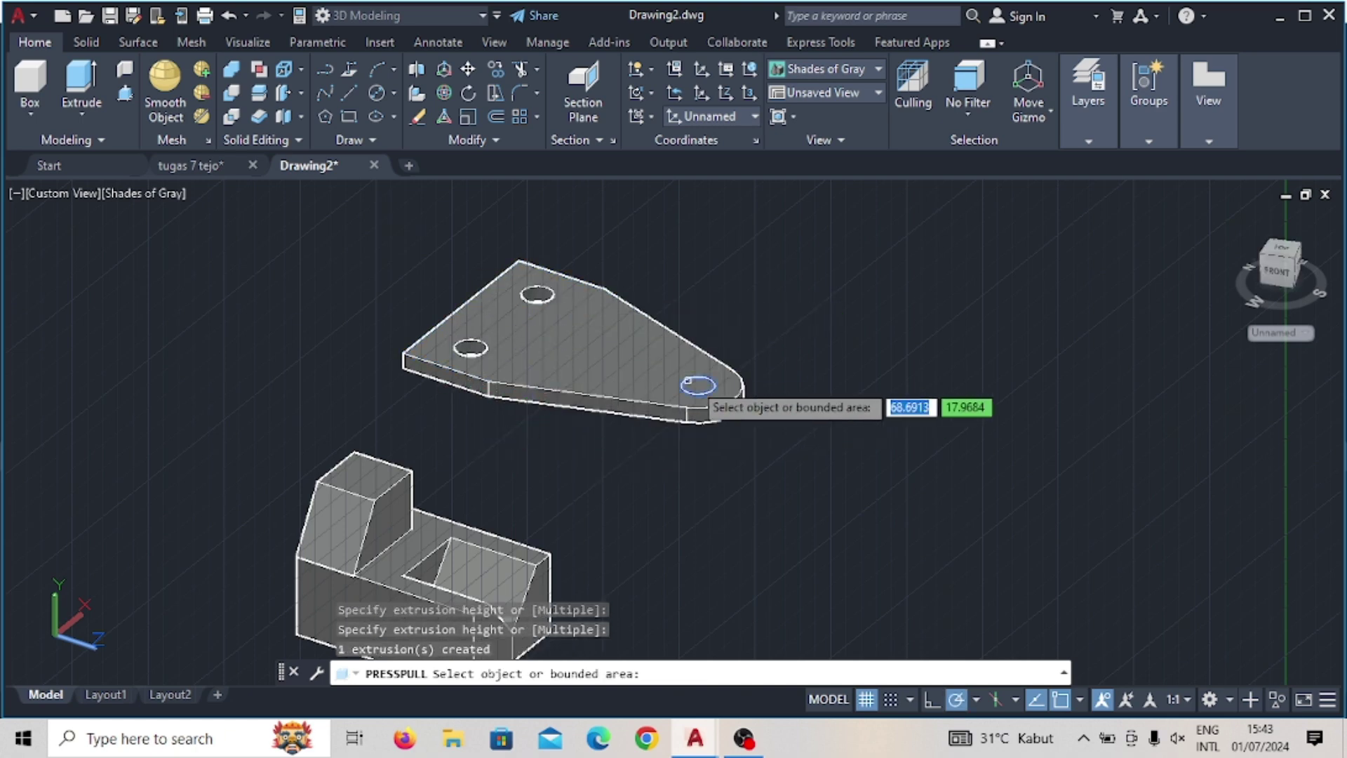
{"action": "left_click", "coordinate": [697, 385]}
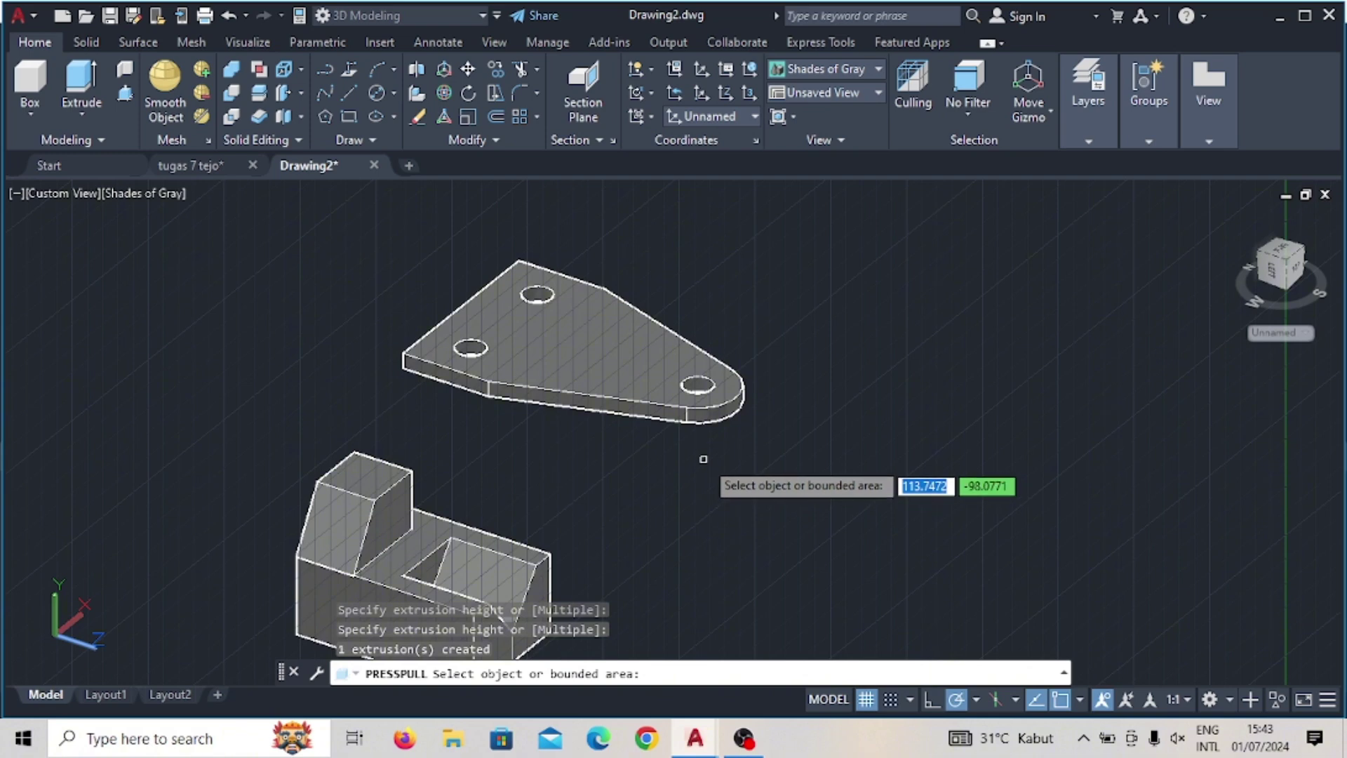
{"action": "key", "text": "Return"}
{"action": "left_click", "coordinate": [642, 358]}
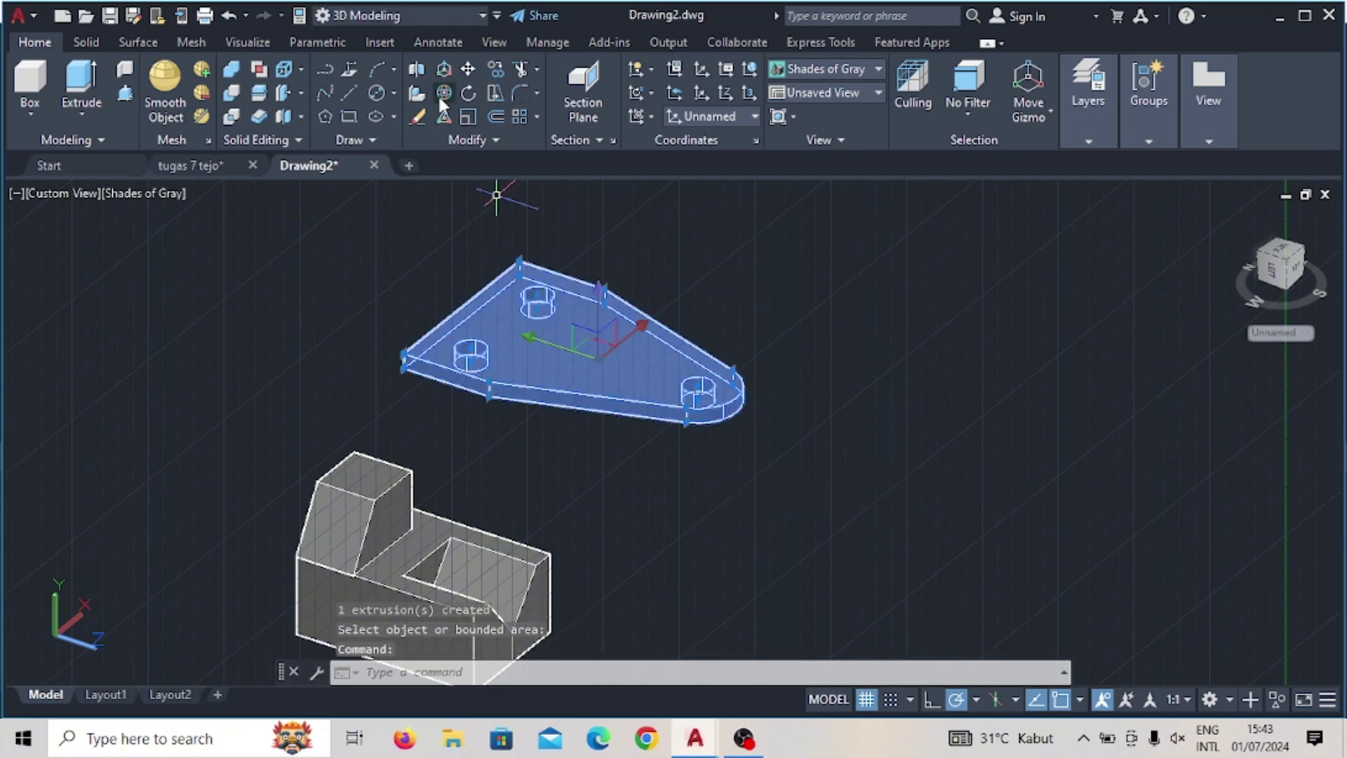
Step: 3D-rotate the bracket plate 90° so it stands upright
{"action": "left_click", "coordinate": [444, 93]}
{"action": "left_click", "coordinate": [599, 362]}
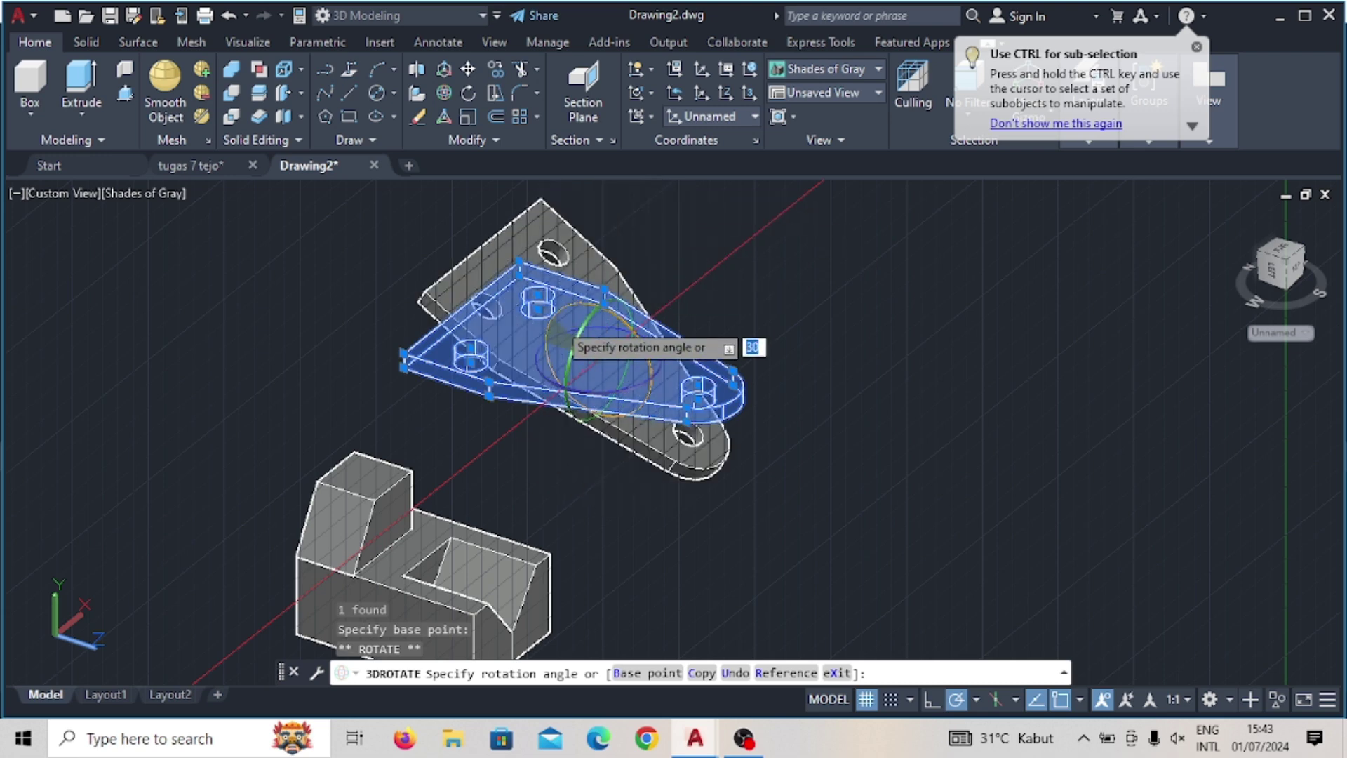
{"action": "scroll", "coordinate": [561, 274], "scroll_direction": "down", "scroll_amount": 3}
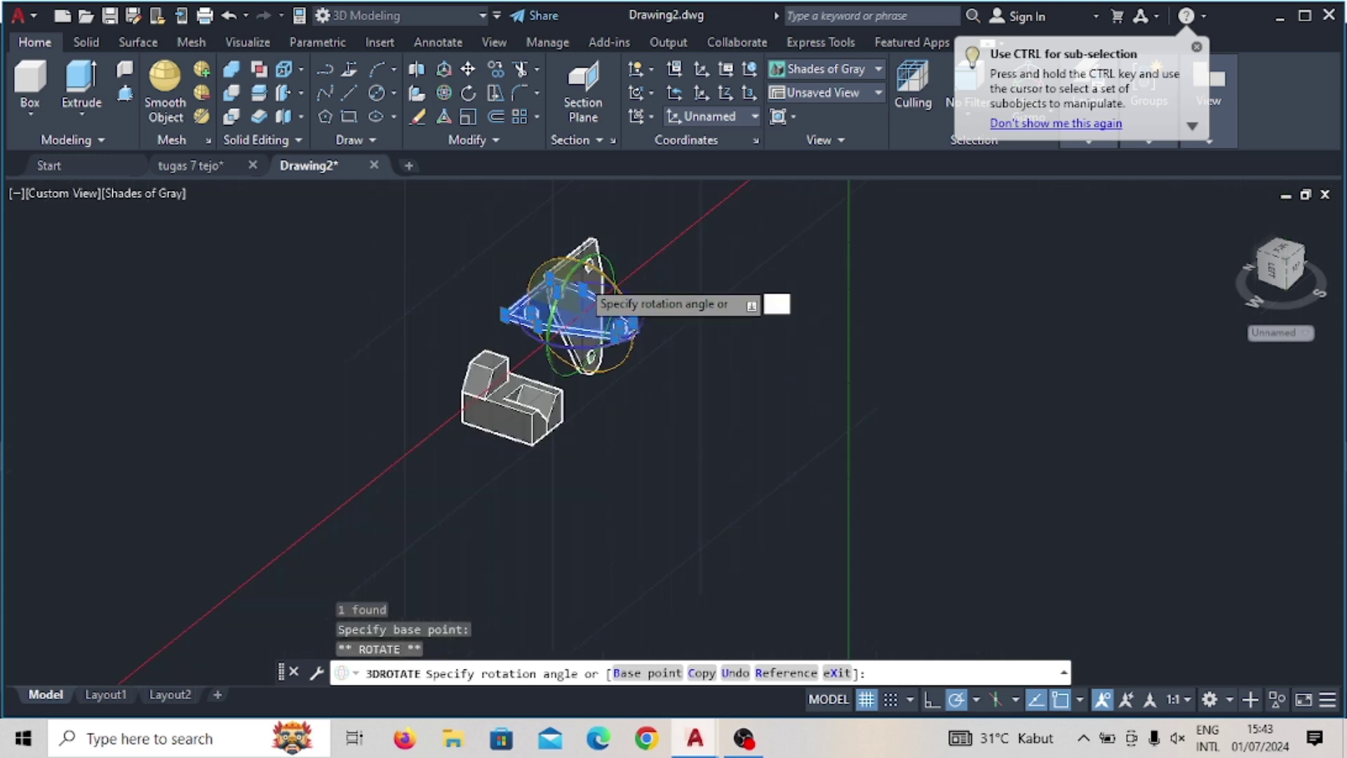
{"action": "left_click", "coordinate": [586, 204]}
{"action": "scroll", "coordinate": [576, 244], "scroll_direction": "down", "scroll_amount": 2}
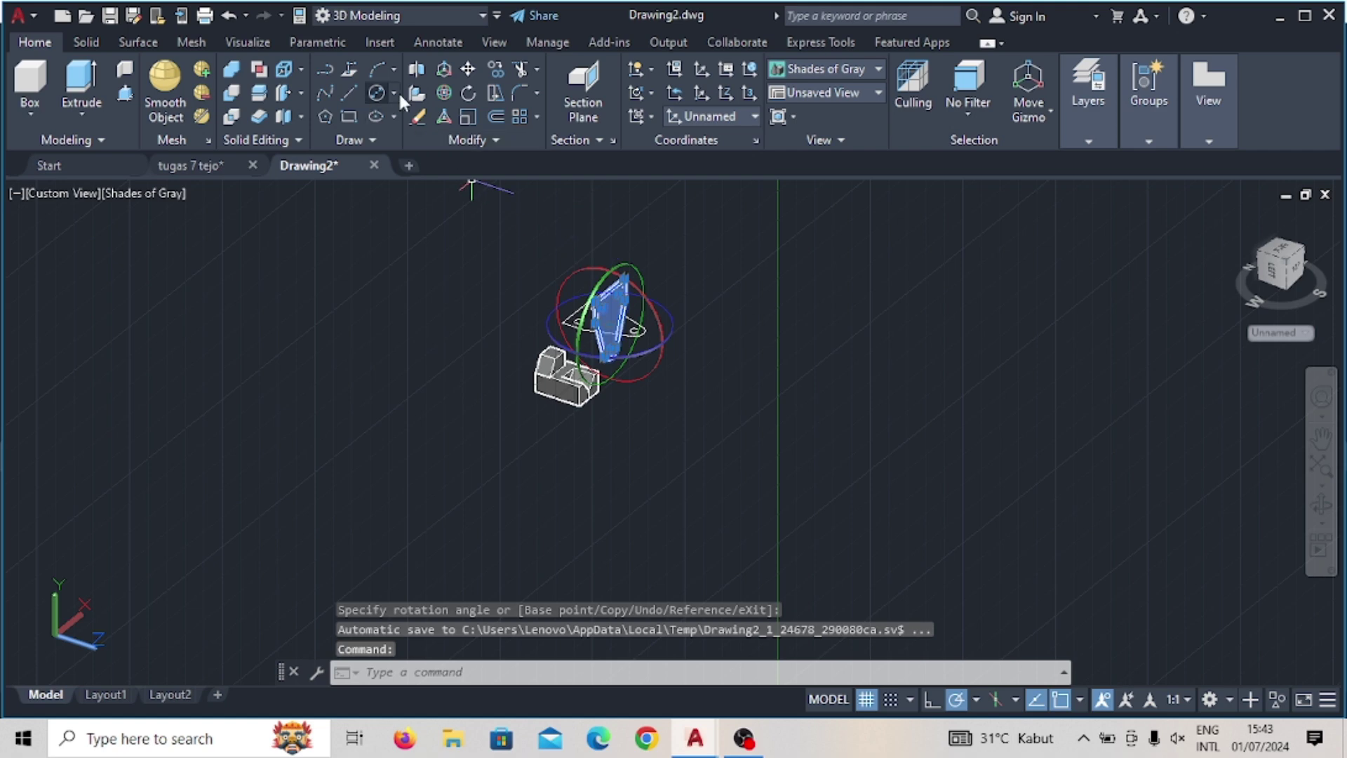
Step: Move the upright plate by its midpoint to sit beside the flat outline
{"action": "left_click", "coordinate": [468, 70]}
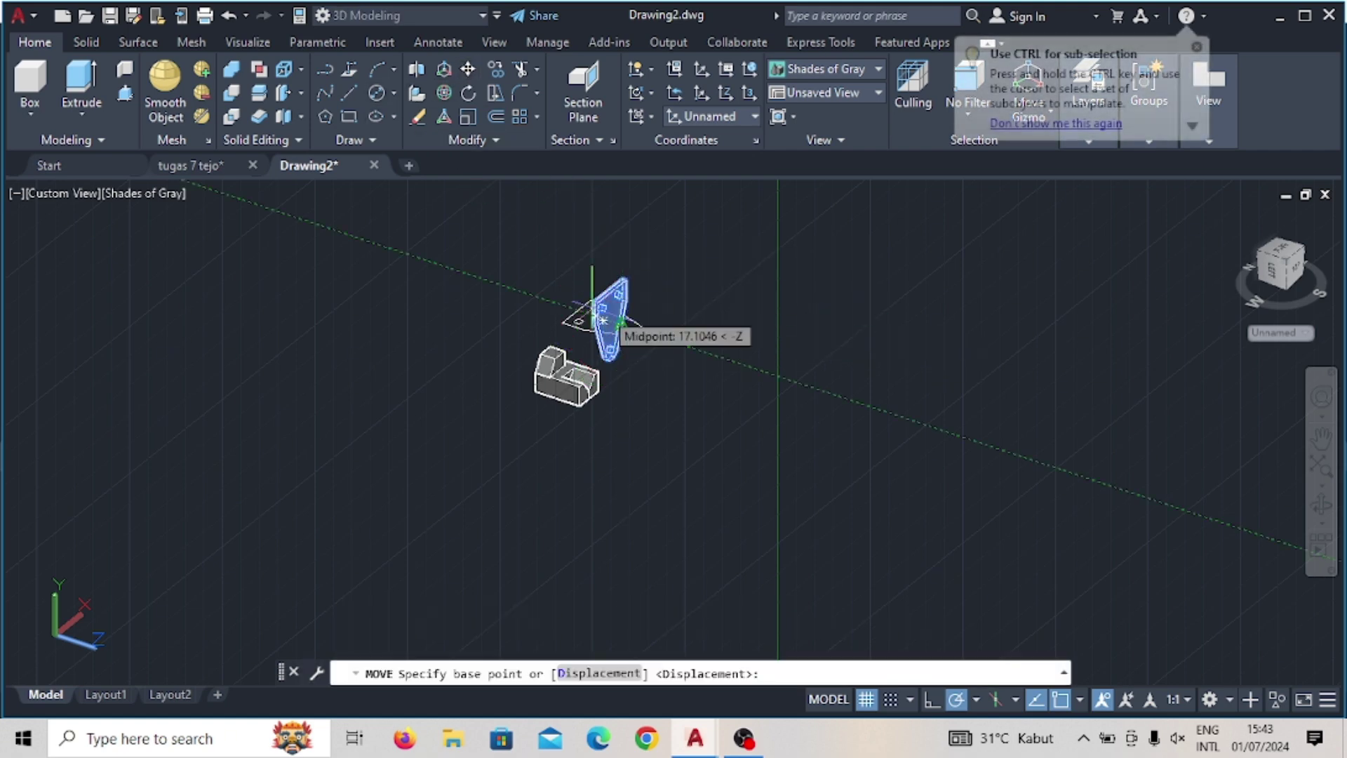
{"action": "left_click", "coordinate": [603, 321]}
{"action": "left_click", "coordinate": [699, 294]}
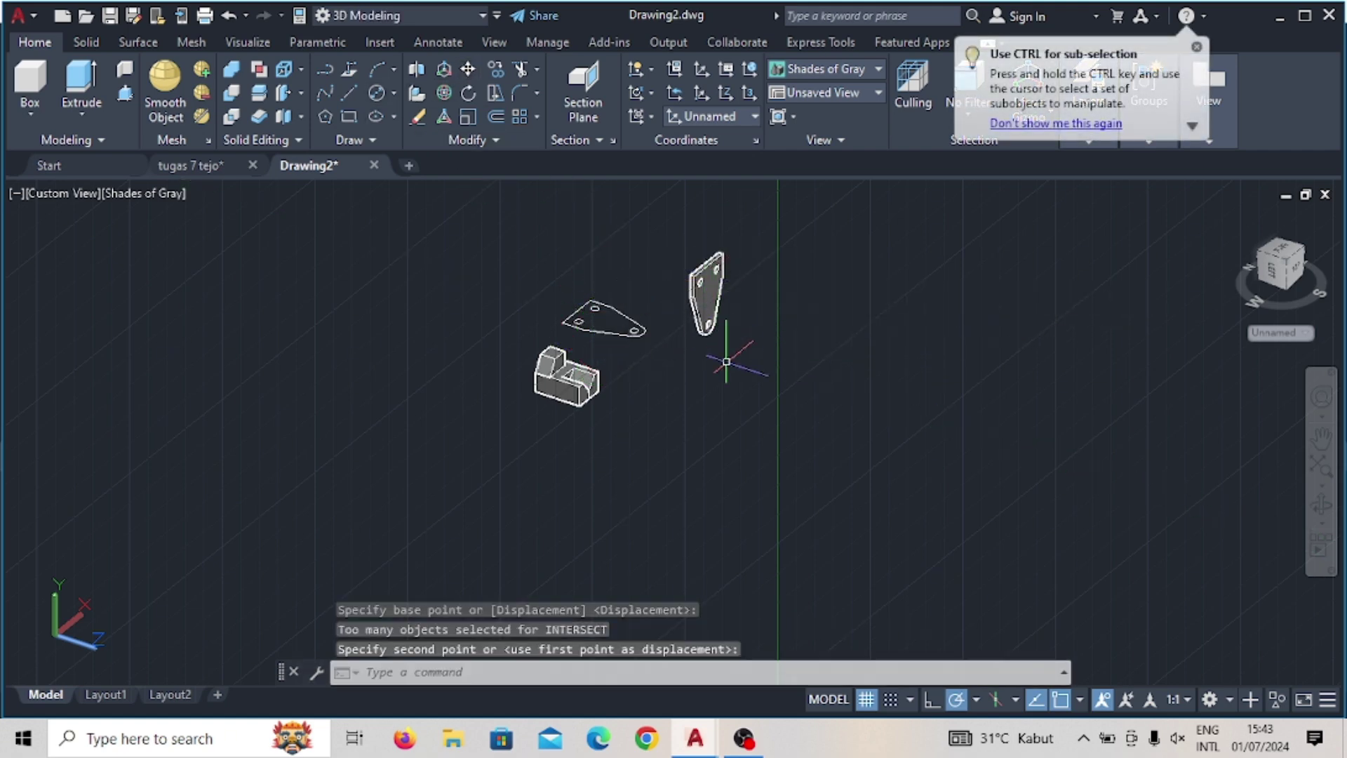
{"action": "scroll", "coordinate": [733, 351], "scroll_direction": "up", "scroll_amount": 3}
{"action": "scroll", "coordinate": [737, 340], "scroll_direction": "up", "scroll_amount": 4}
{"action": "scroll", "coordinate": [659, 469], "scroll_direction": "down", "scroll_amount": 2}
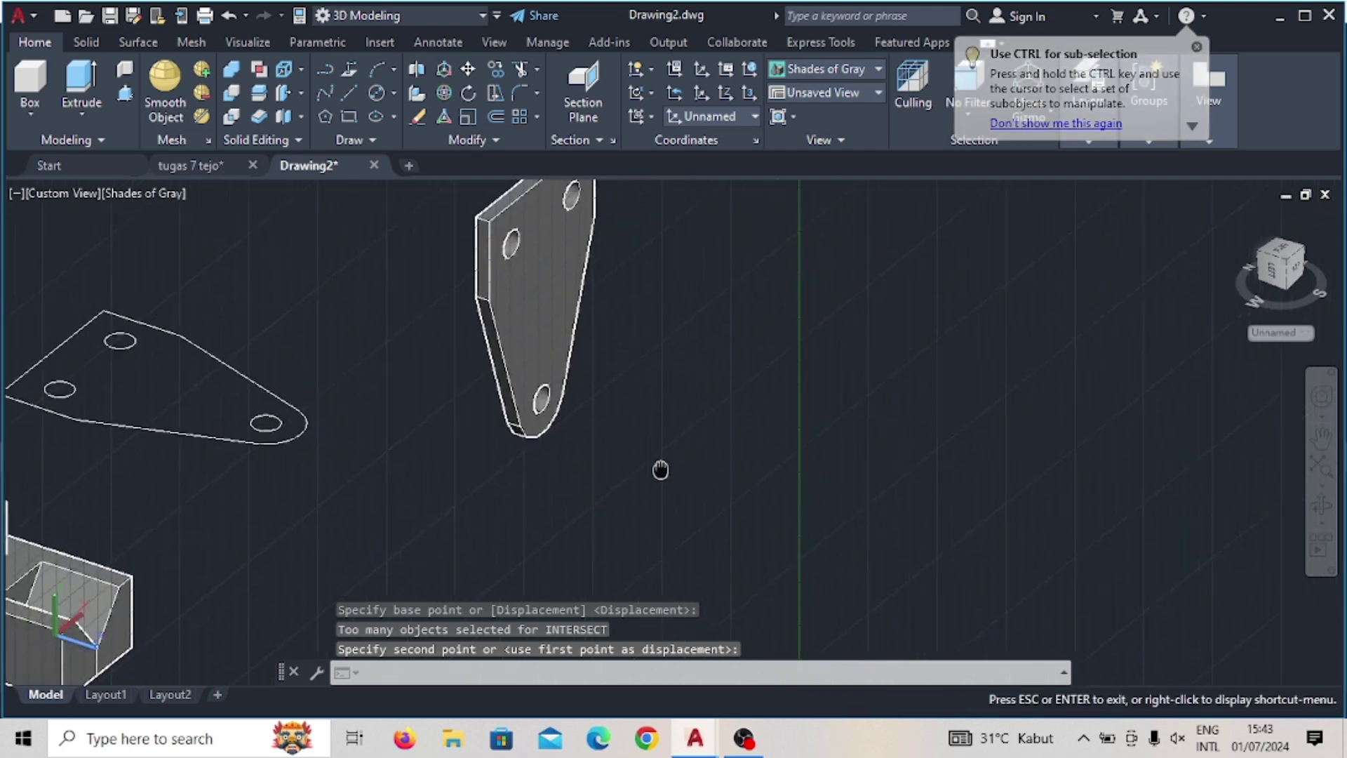
{"action": "scroll", "coordinate": [610, 457], "scroll_direction": "down", "scroll_amount": 2}
{"action": "scroll", "coordinate": [610, 458], "scroll_direction": "up", "scroll_amount": 3}
{"action": "scroll", "coordinate": [562, 337], "scroll_direction": "down", "scroll_amount": 2}
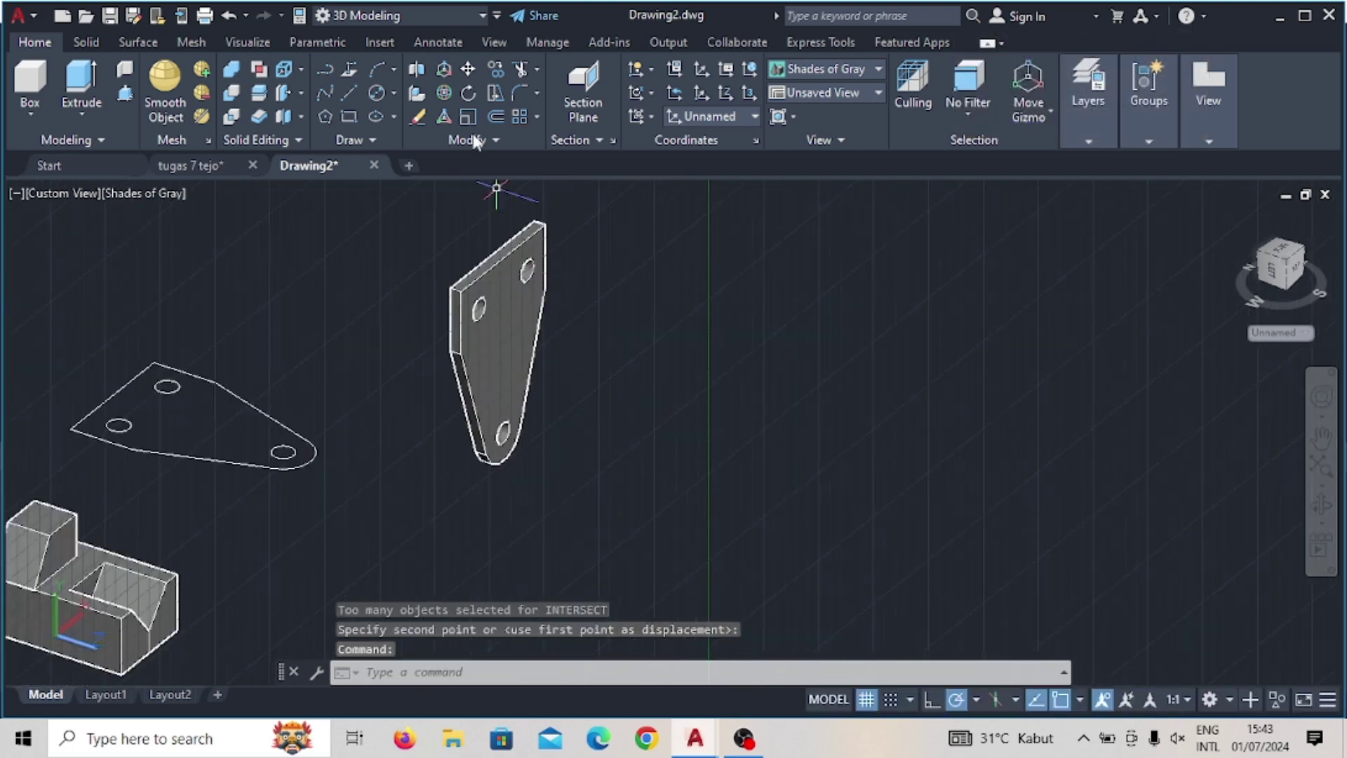
Step: Draw a 100-unit line out from the upright plate's top edge
{"action": "left_click", "coordinate": [349, 93]}
{"action": "scroll", "coordinate": [571, 337], "scroll_direction": "up", "scroll_amount": 2}
{"action": "scroll", "coordinate": [475, 391], "scroll_direction": "up", "scroll_amount": 2}
{"action": "scroll", "coordinate": [363, 238], "scroll_direction": "up", "scroll_amount": 1}
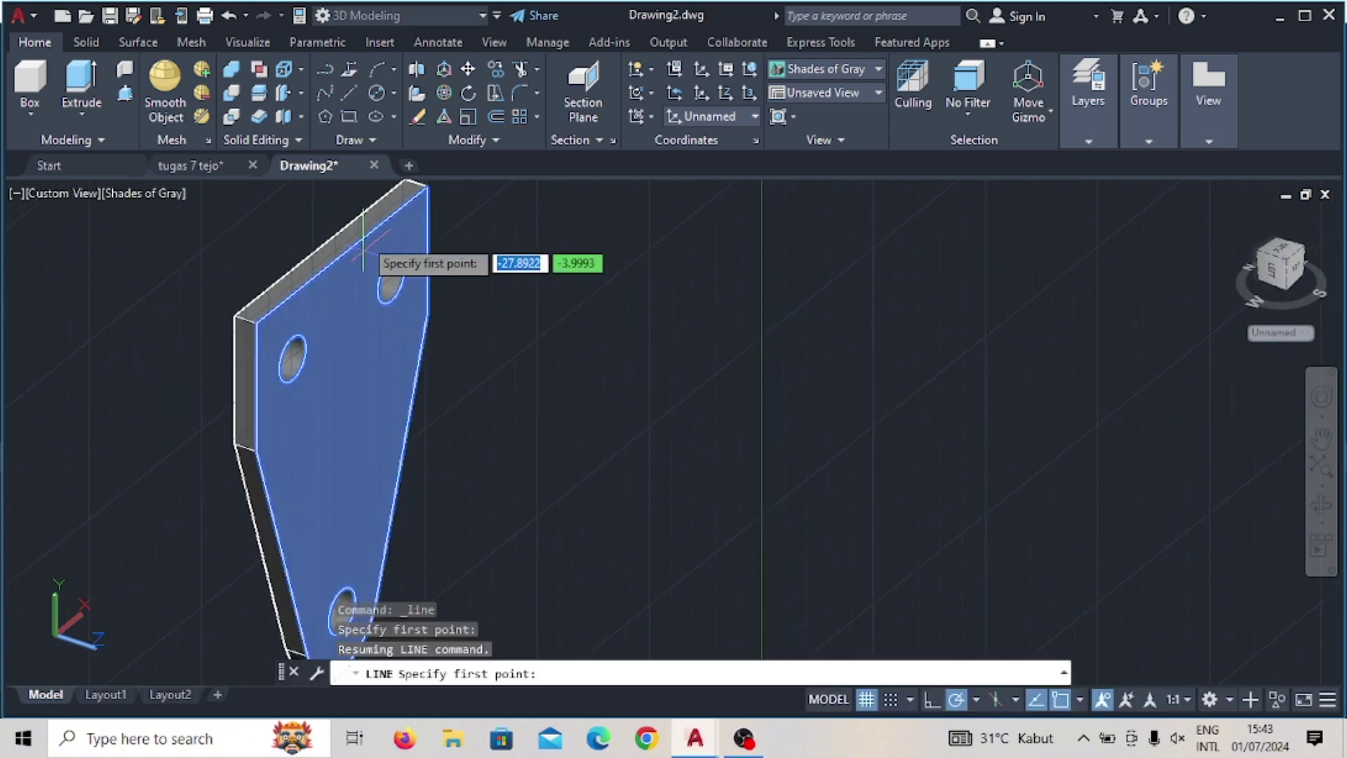
{"action": "left_click", "coordinate": [320, 247]}
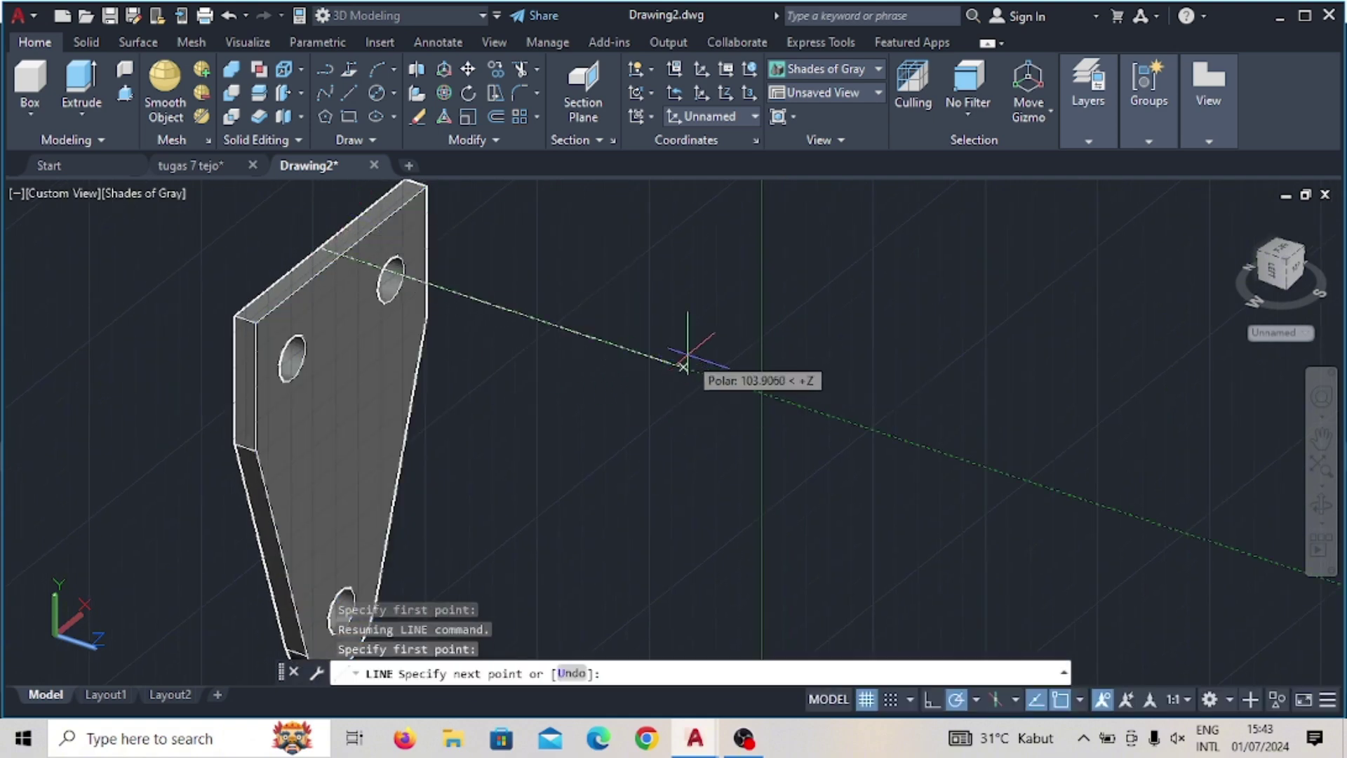
{"action": "type", "text": "100"}
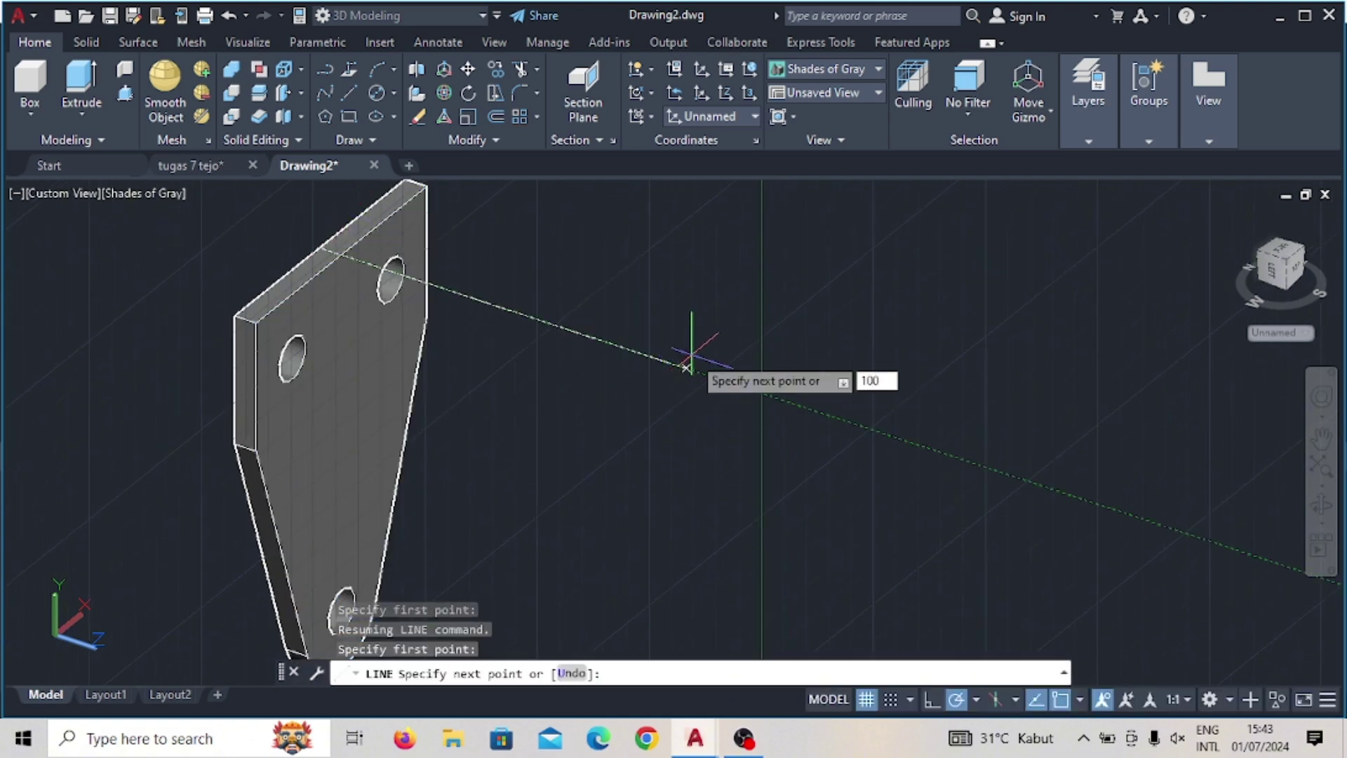
{"action": "key", "text": "Return"}
{"action": "key", "text": "Escape"}
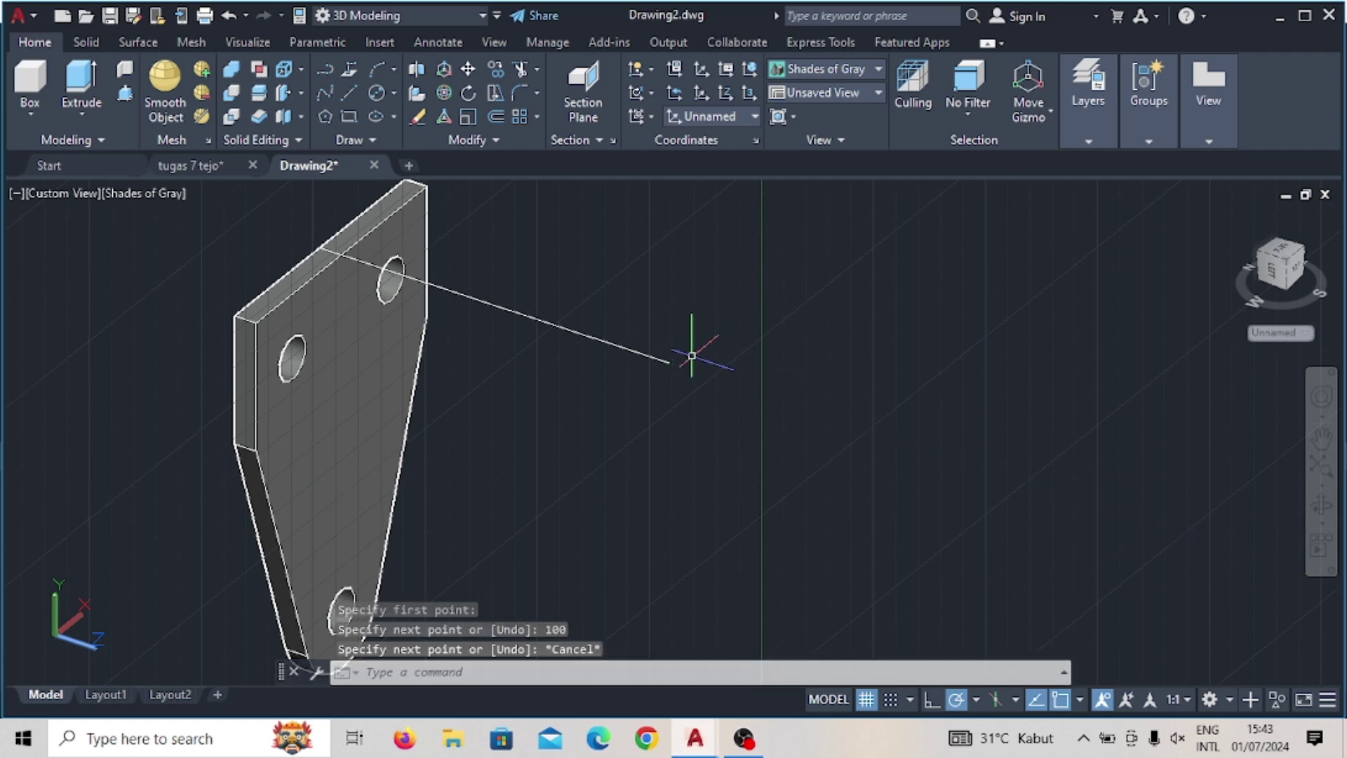
Step: Draw an 82-unit line dropping down from the end of the 100-unit line
{"action": "left_click", "coordinate": [349, 93]}
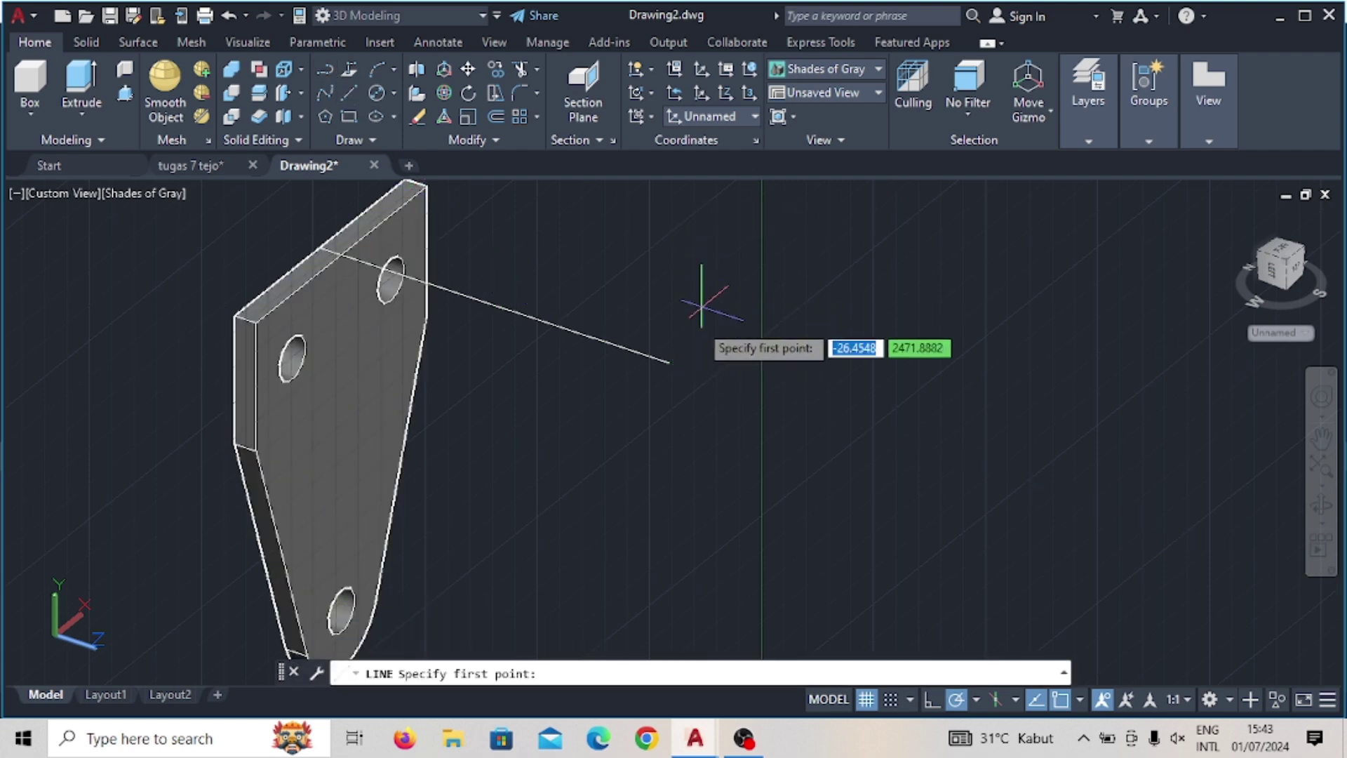
{"action": "left_click", "coordinate": [669, 363]}
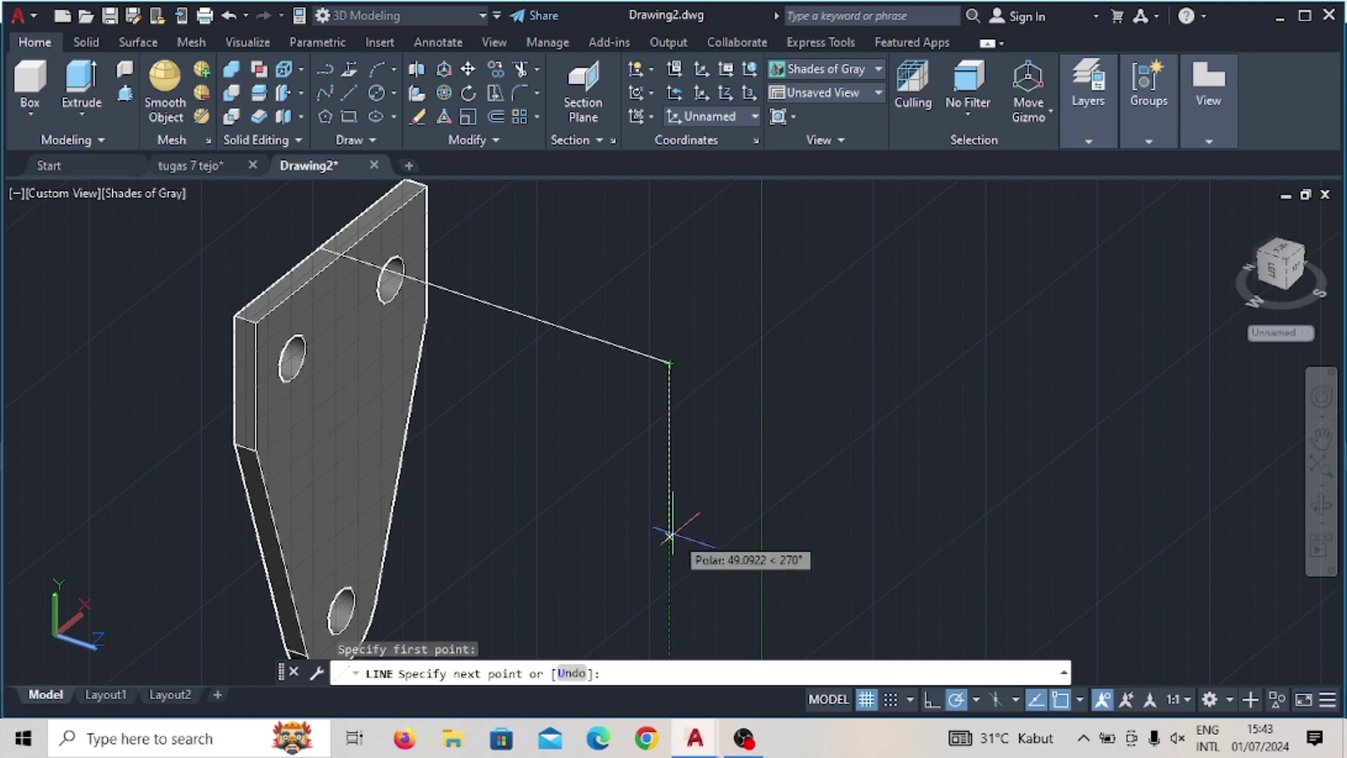
{"action": "type", "text": "8"}
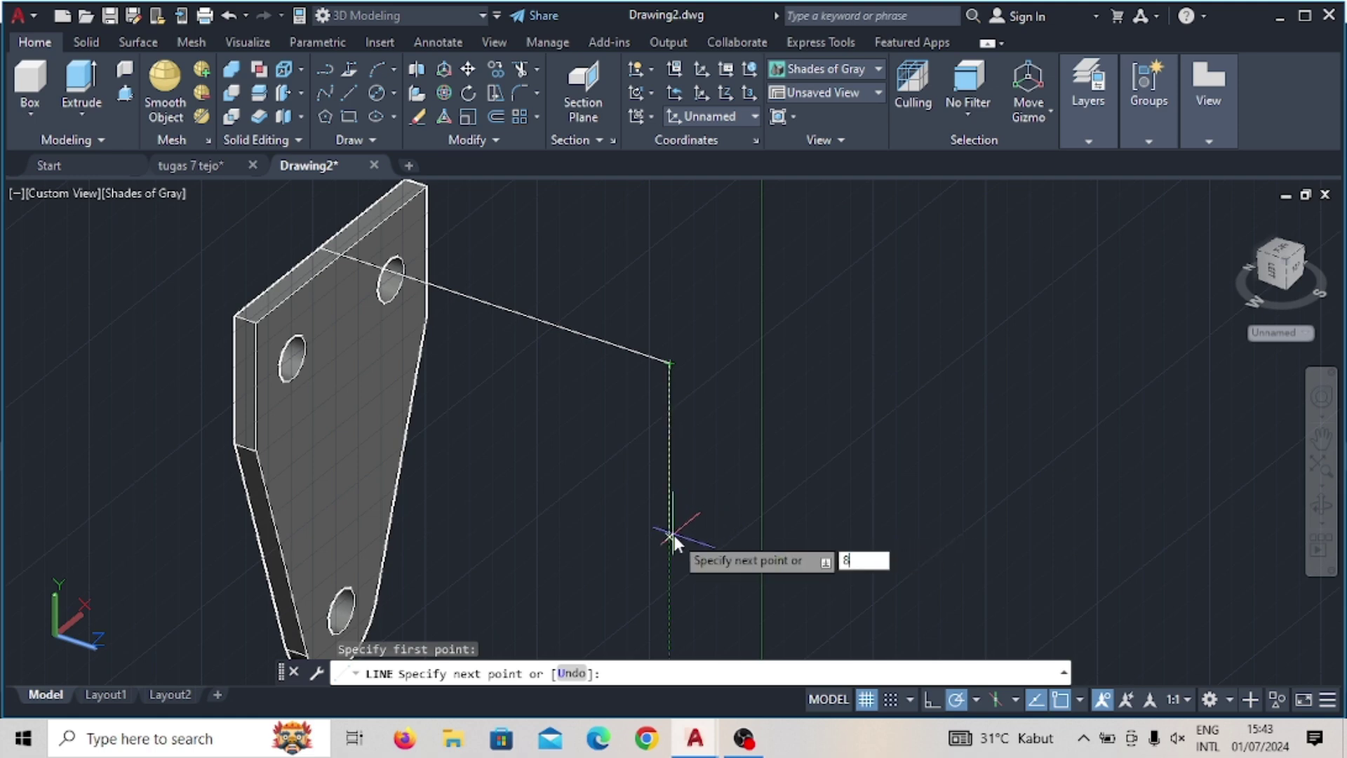
{"action": "type", "text": "2"}
{"action": "key", "text": "Return"}
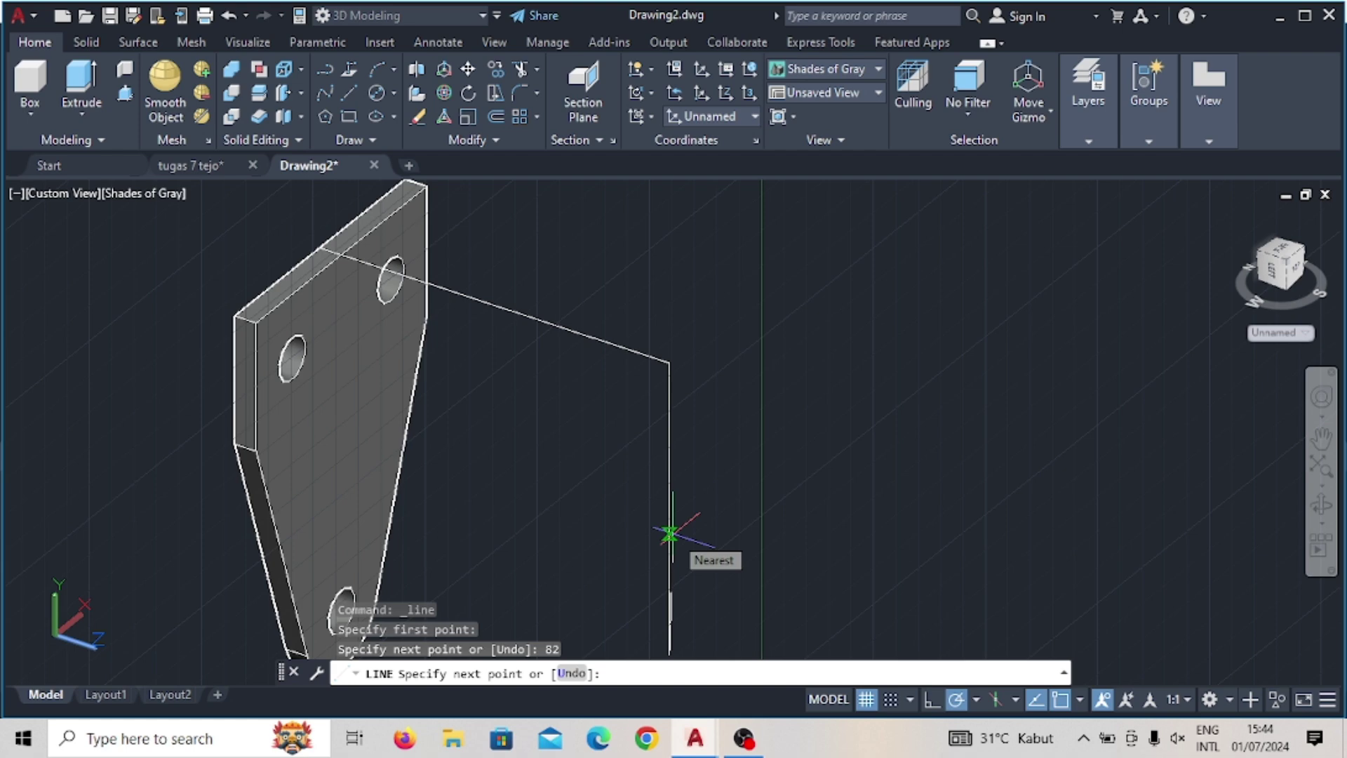
{"action": "key", "text": "Escape"}
{"action": "scroll", "coordinate": [669, 534], "scroll_direction": "down", "scroll_amount": 2}
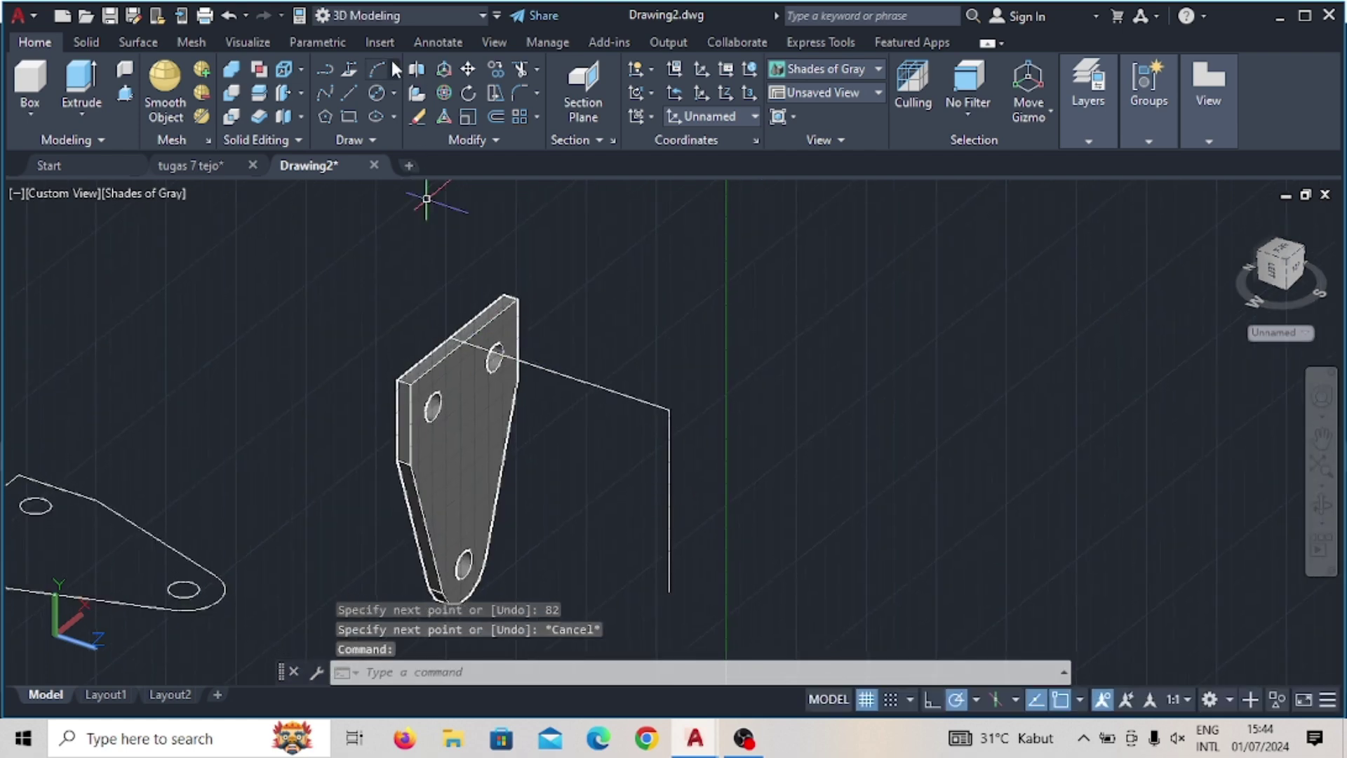
{"action": "left_click", "coordinate": [388, 88]}
Step: Draw a 16-diameter circle centred on the end of the 100-unit line
{"action": "left_click", "coordinate": [394, 93]}
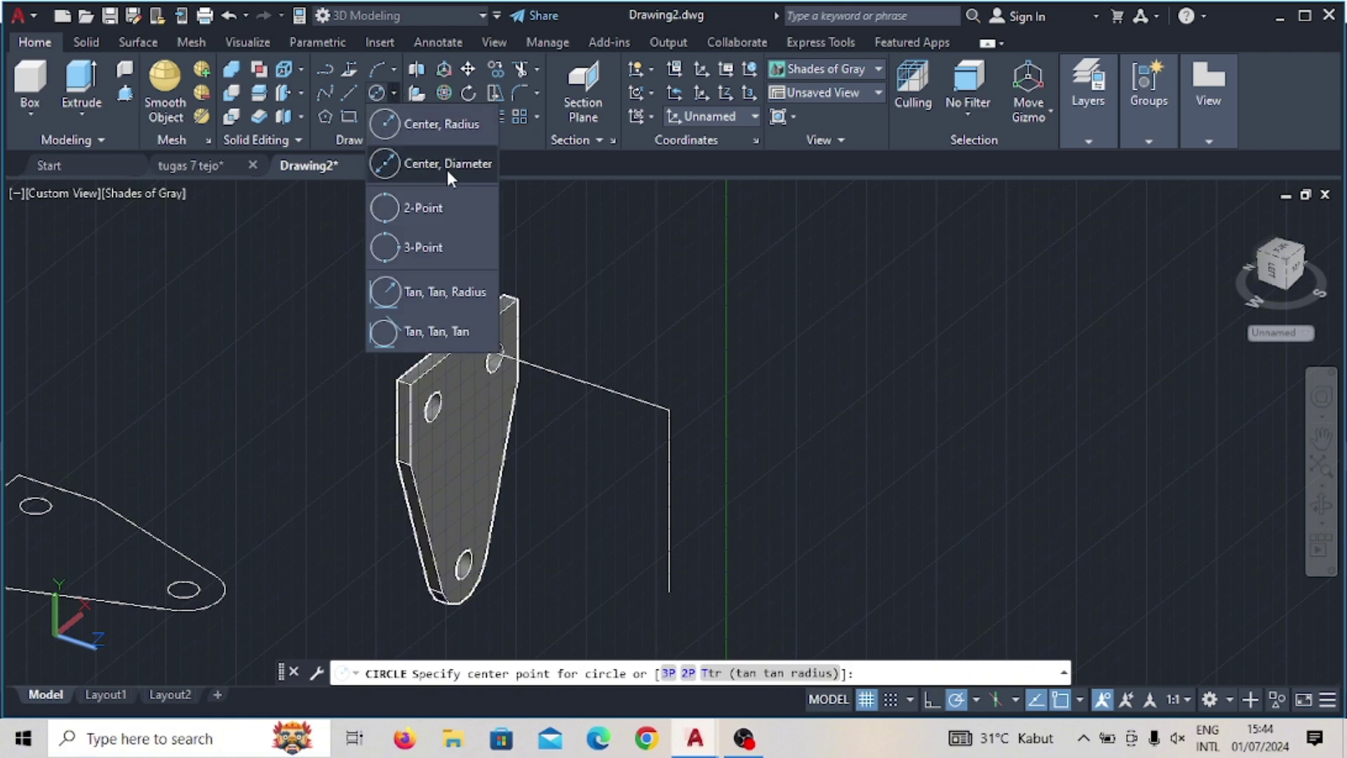
{"action": "left_click", "coordinate": [448, 170]}
{"action": "left_click", "coordinate": [670, 412]}
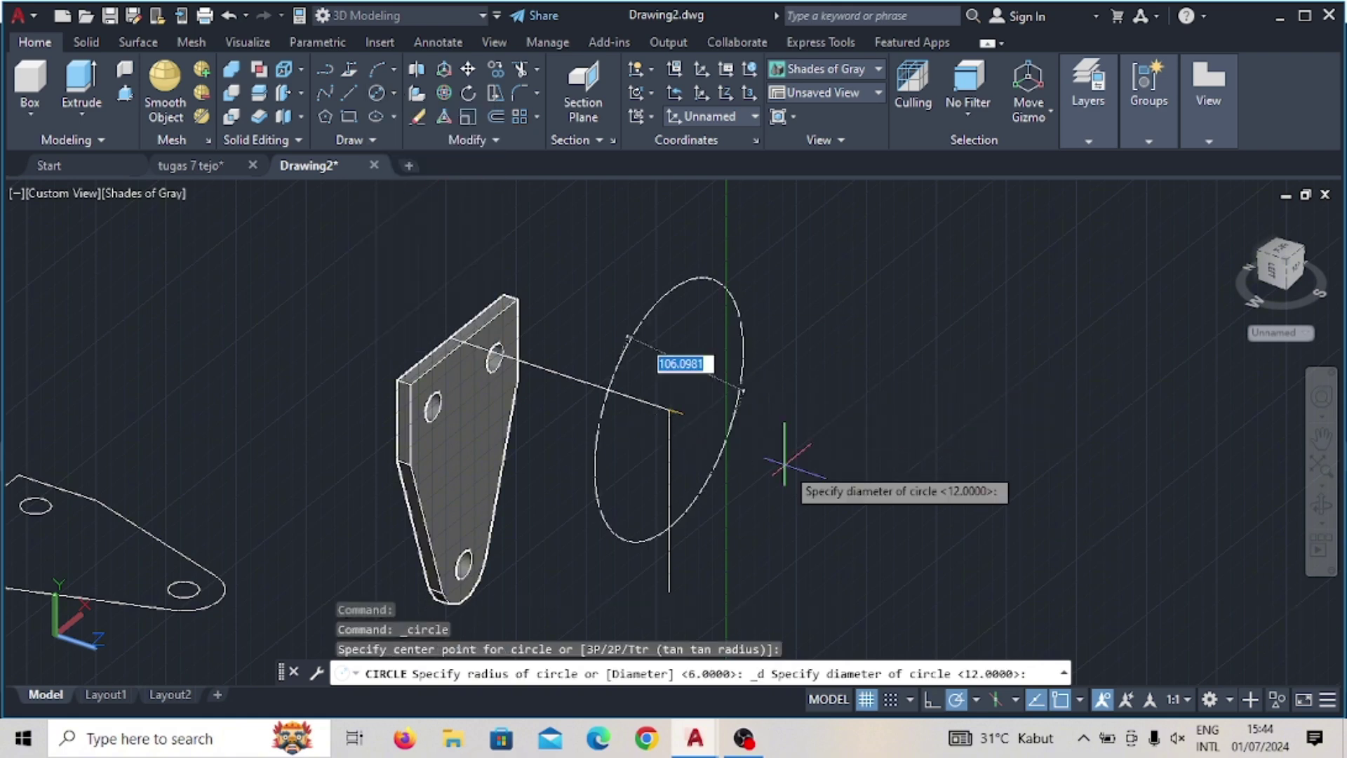
{"action": "key", "text": "Escape"}
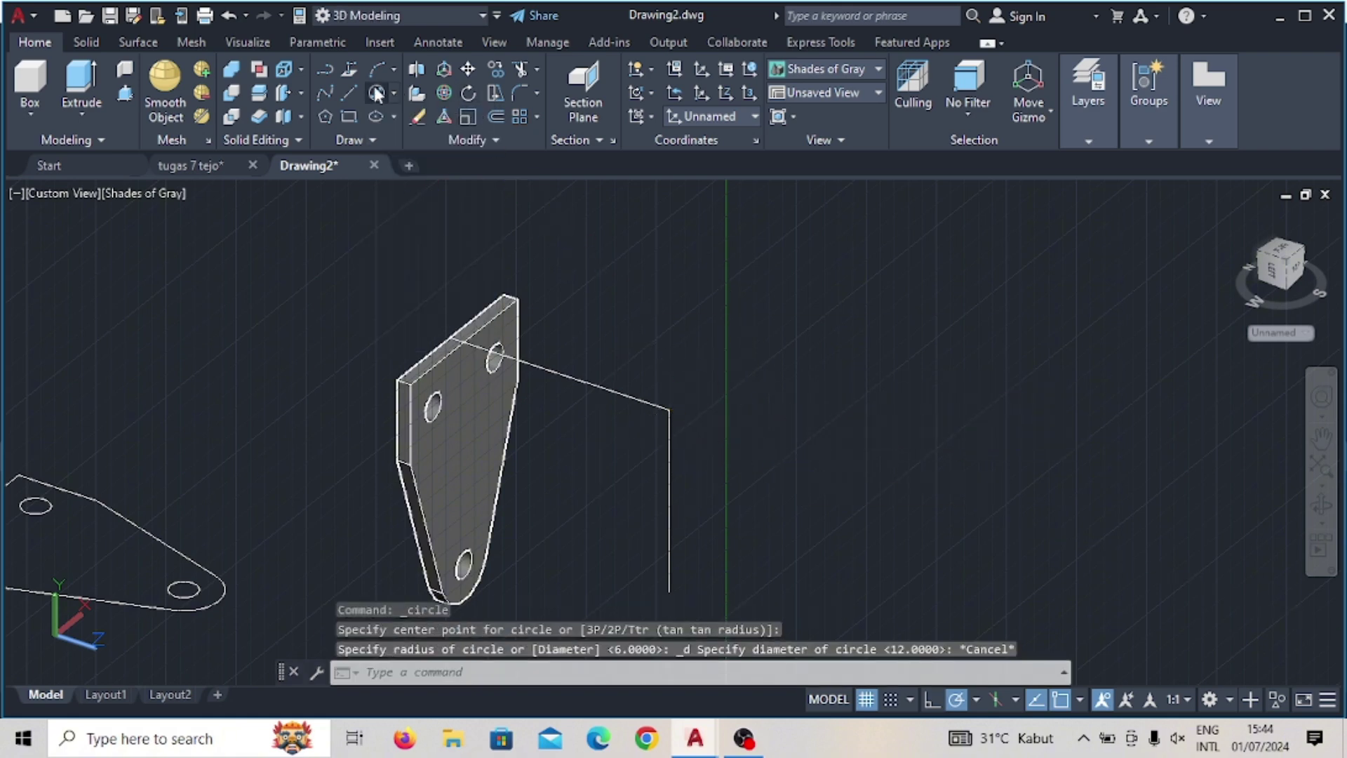
{"action": "left_click", "coordinate": [377, 93]}
{"action": "scroll", "coordinate": [651, 354], "scroll_direction": "up", "scroll_amount": 2}
{"action": "middle_click_drag", "start_coordinate": [652, 354], "coordinate": [634, 354]}
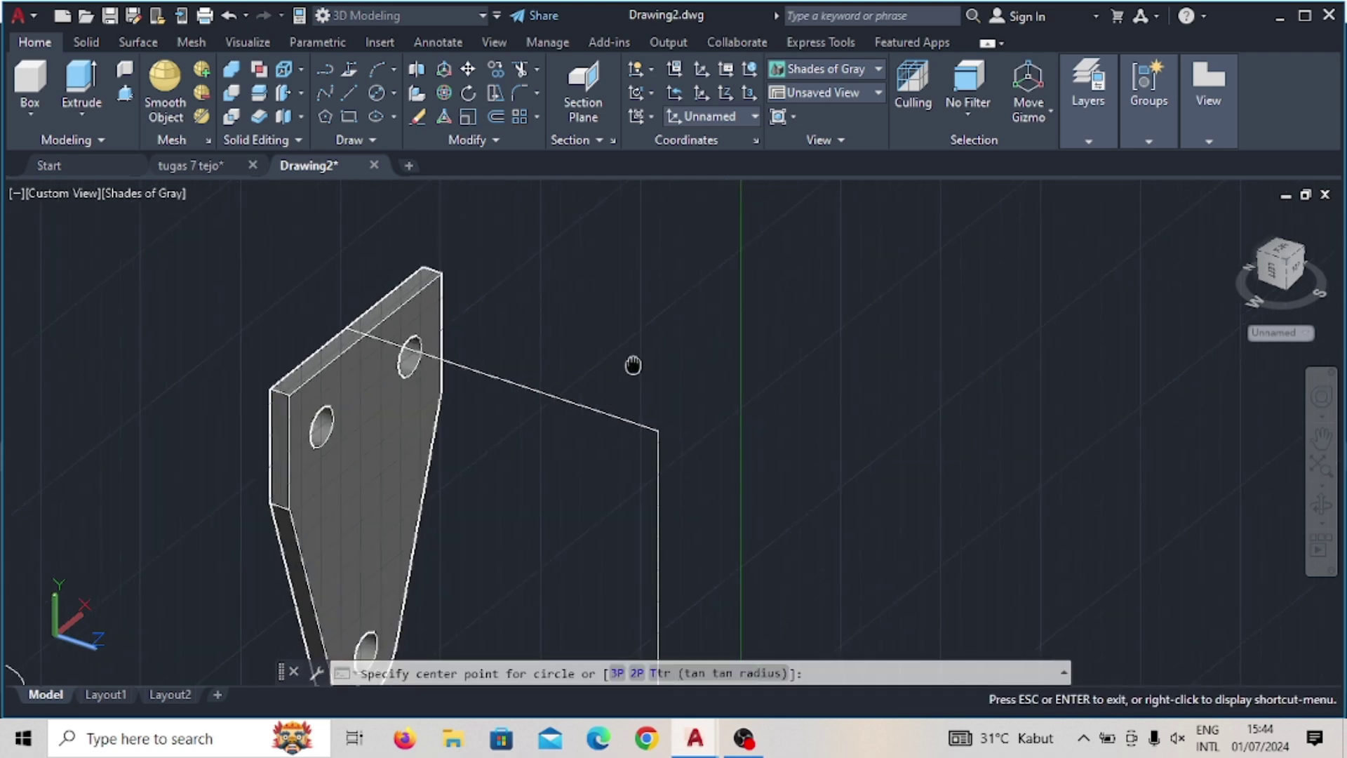
{"action": "left_click", "coordinate": [658, 430]}
{"action": "key", "text": "Down"}
{"action": "key", "text": "Return"}
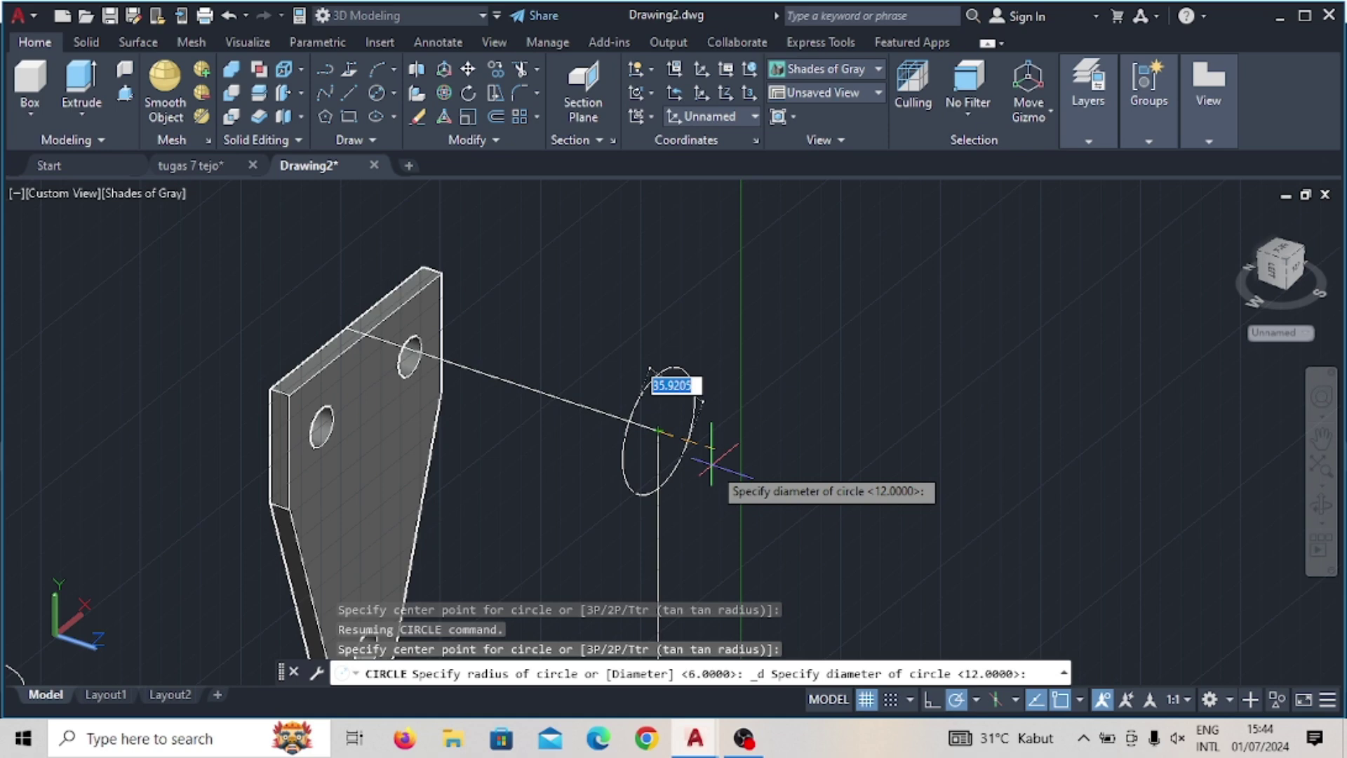
{"action": "type", "text": "6"}
{"action": "key", "text": "Return"}
Step: Add a concentric 44-diameter circle at the same line end
{"action": "left_click", "coordinate": [375, 92]}
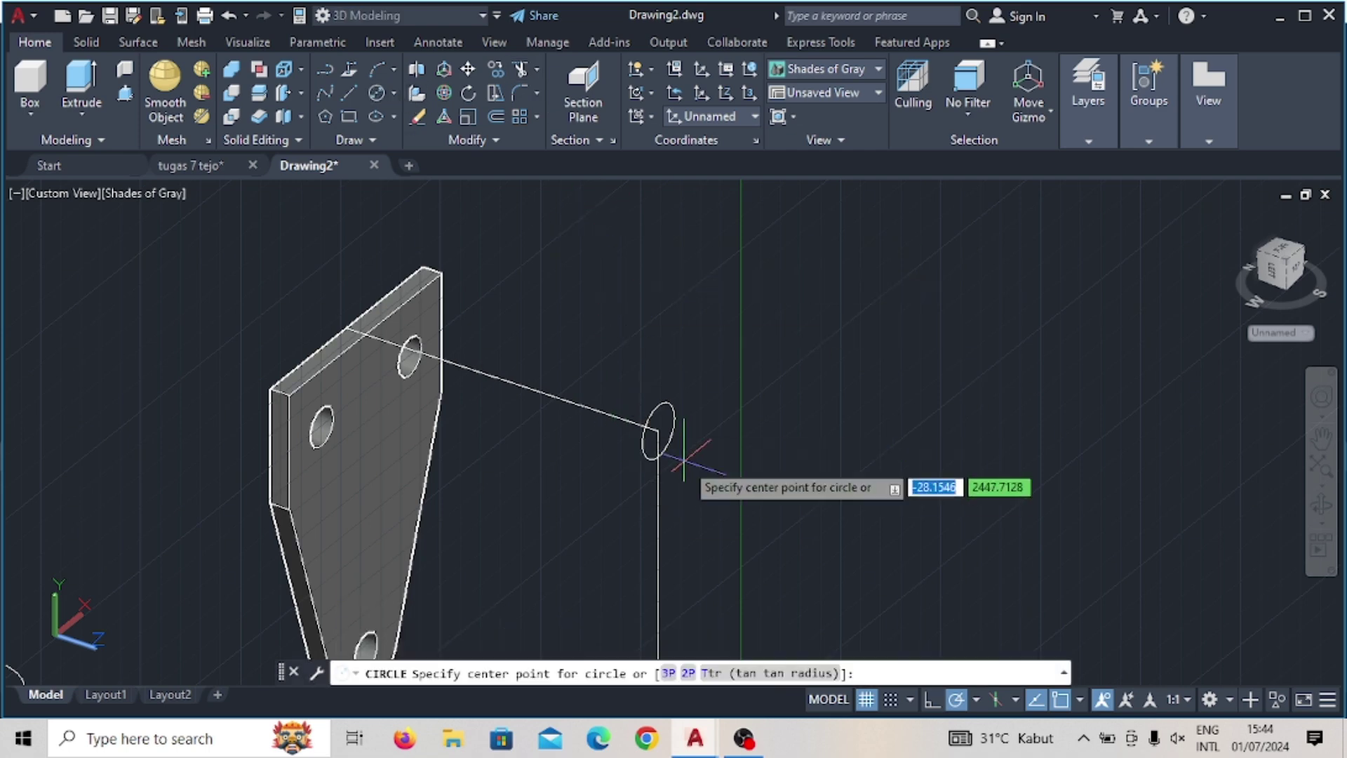
{"action": "left_click", "coordinate": [659, 430]}
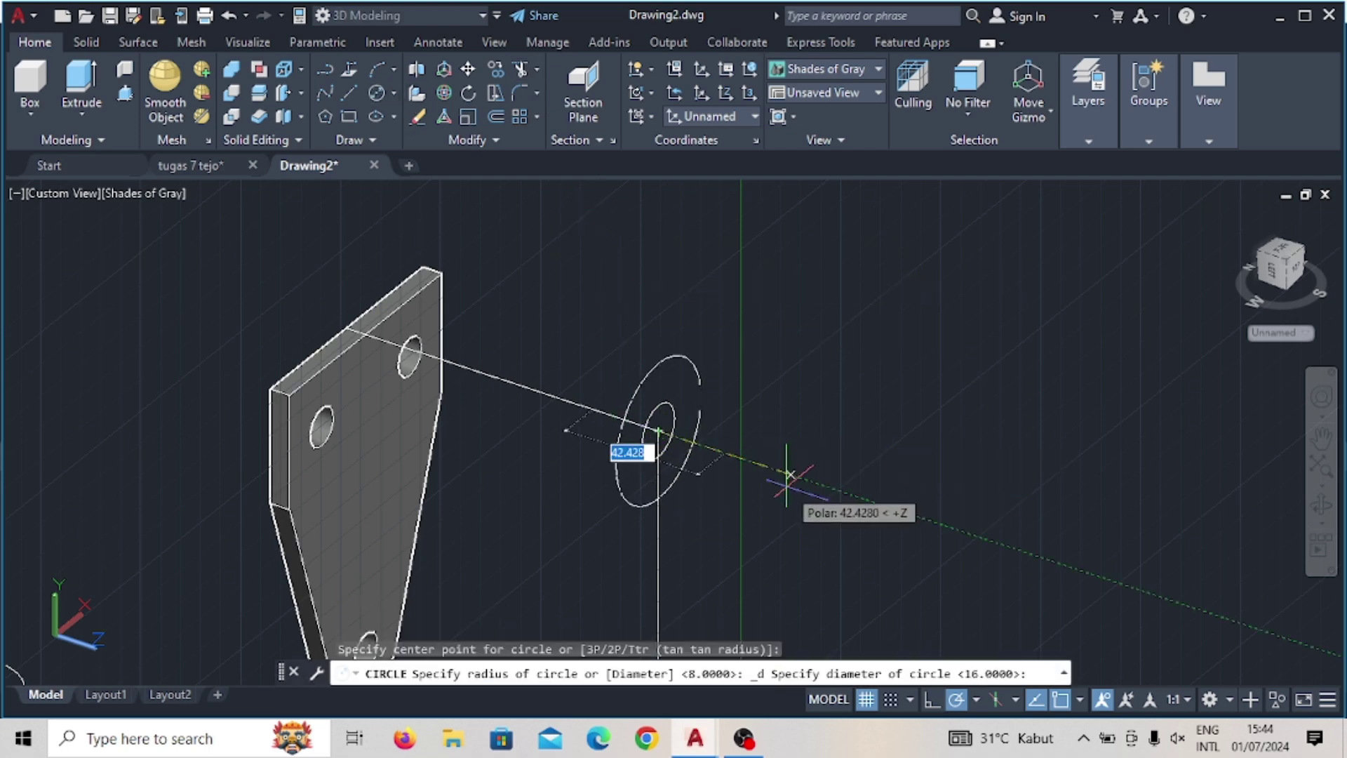
{"action": "type", "text": "44"}
{"action": "key", "text": "Return"}
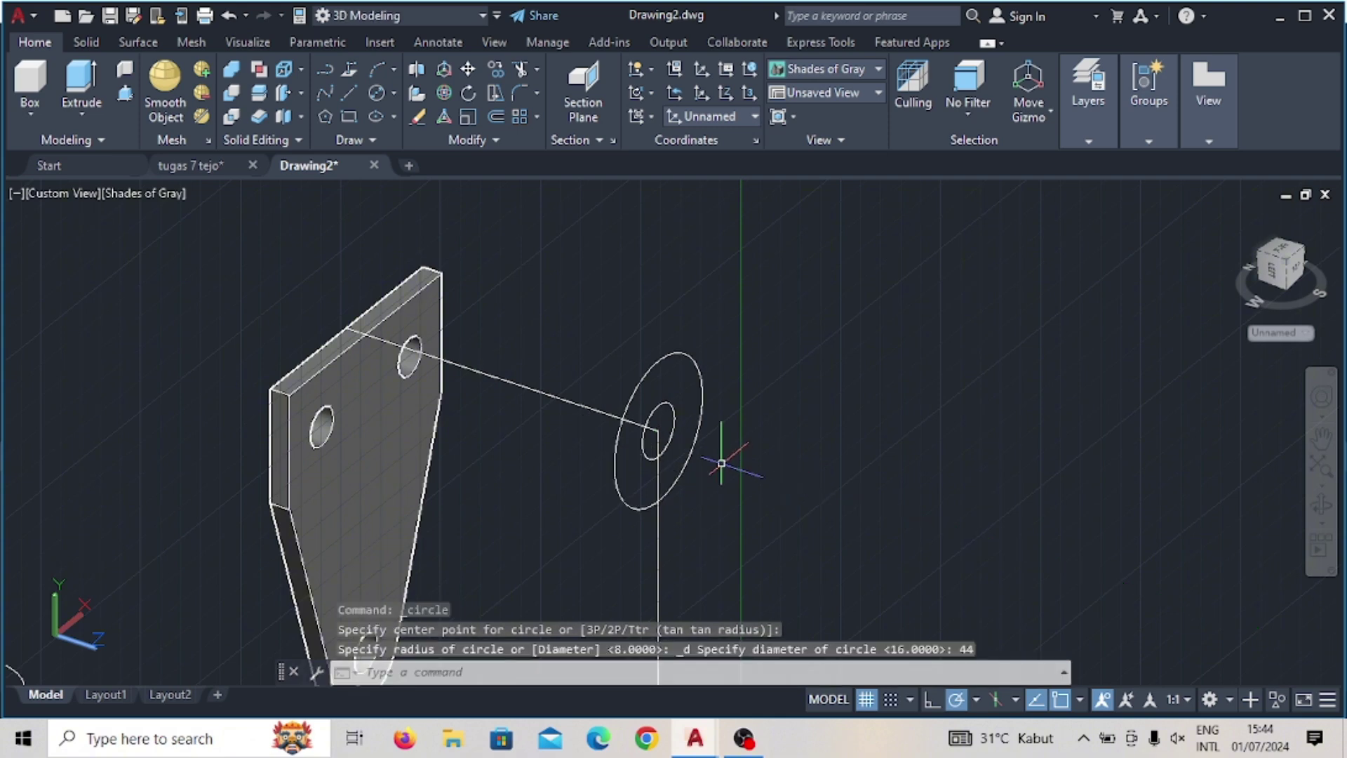
{"action": "left_click", "coordinate": [672, 419]}
Step: Select the inner 16 and outer 44 concentric circles, abandoning a 3D rotate attempt
{"action": "left_click", "coordinate": [674, 351]}
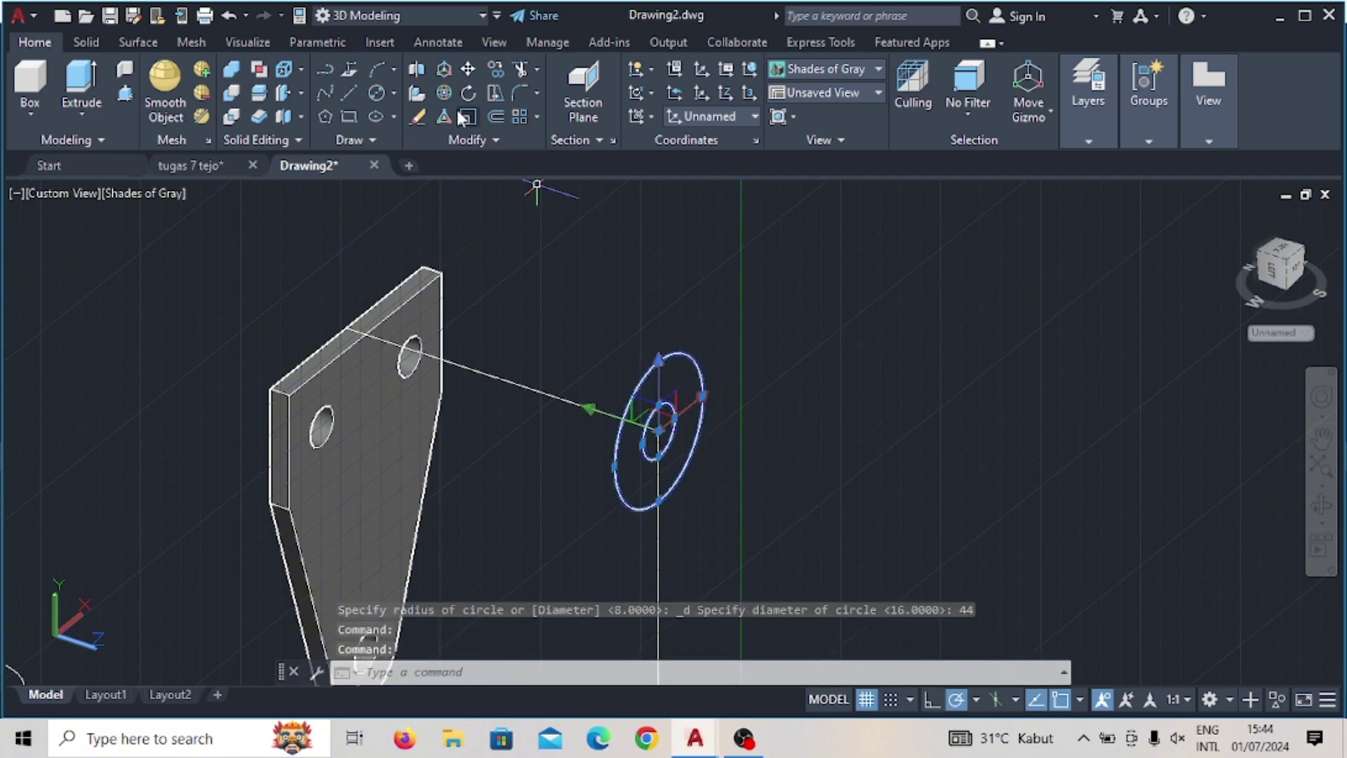
{"action": "left_click", "coordinate": [444, 93]}
{"action": "left_click", "coordinate": [685, 394]}
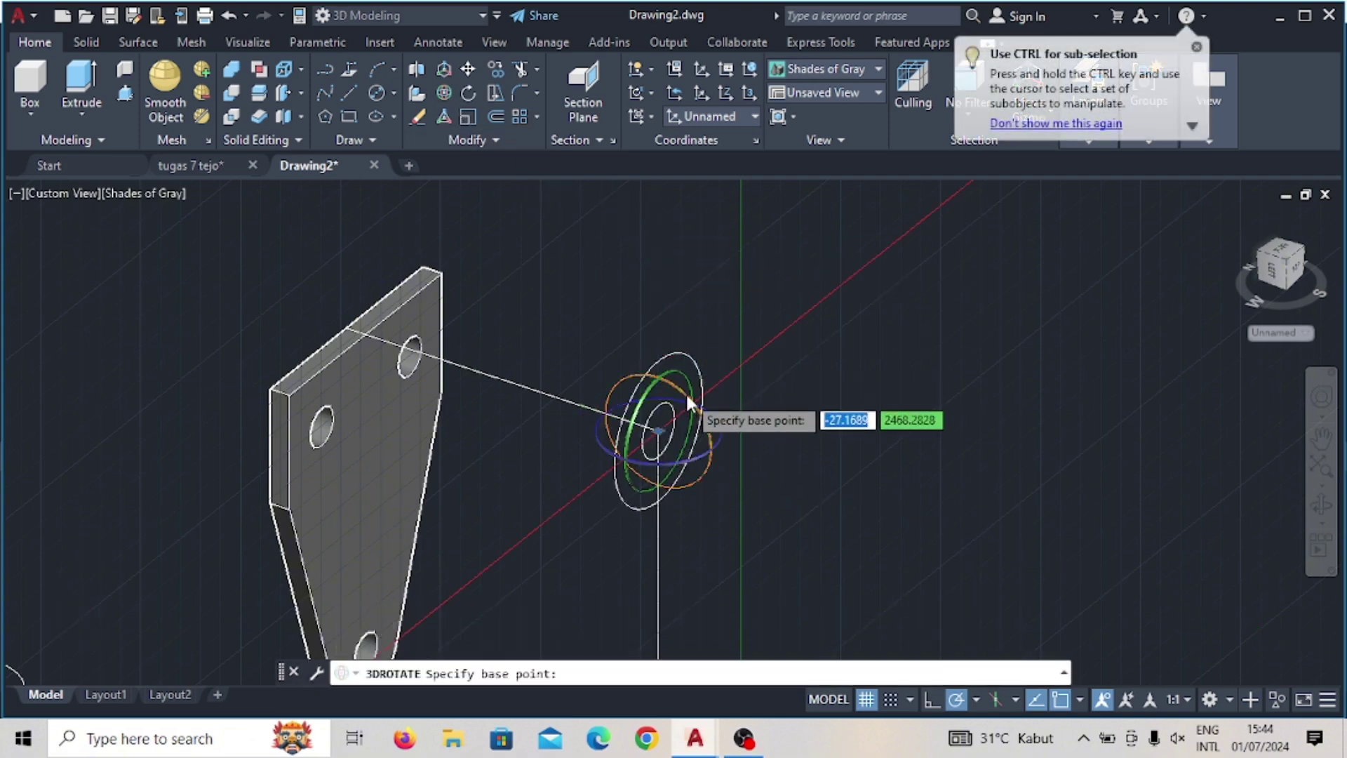
{"action": "key", "text": "Escape"}
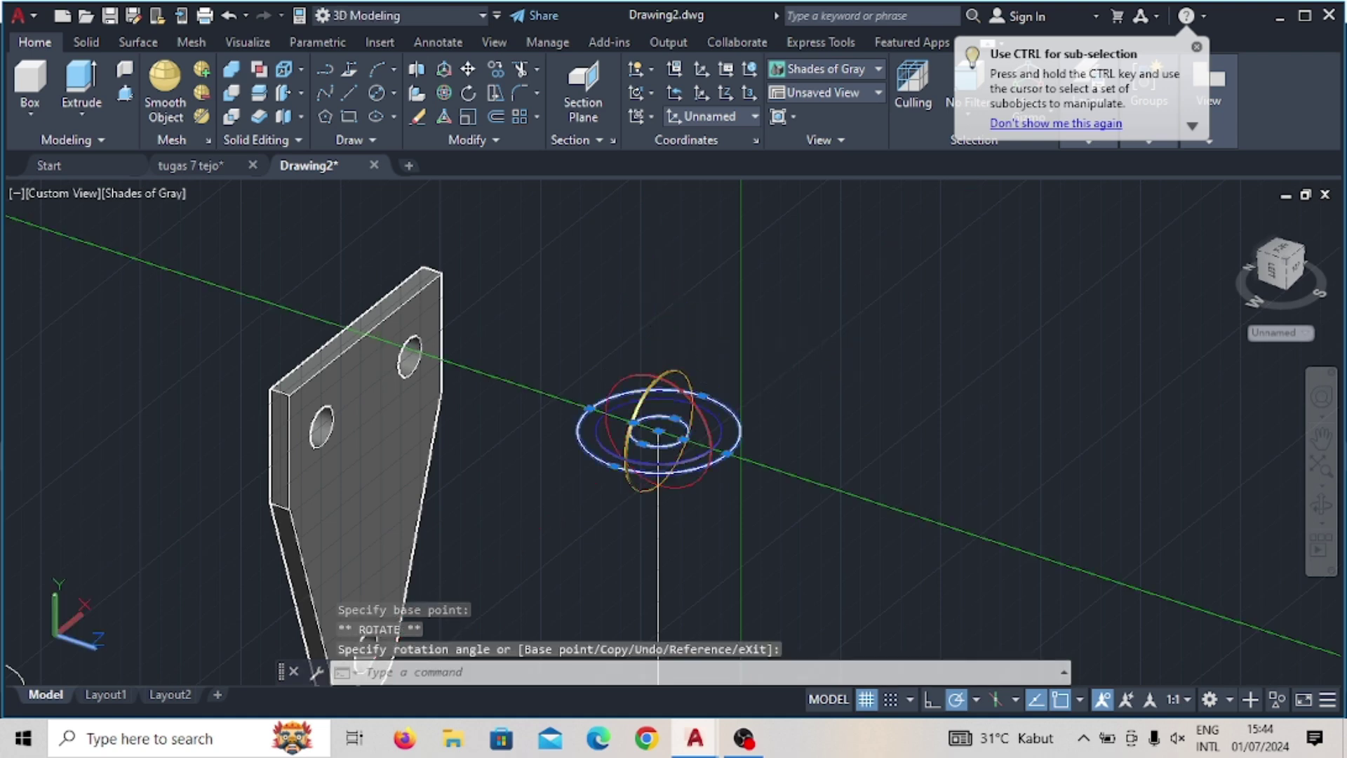
{"action": "left_click", "coordinate": [679, 426]}
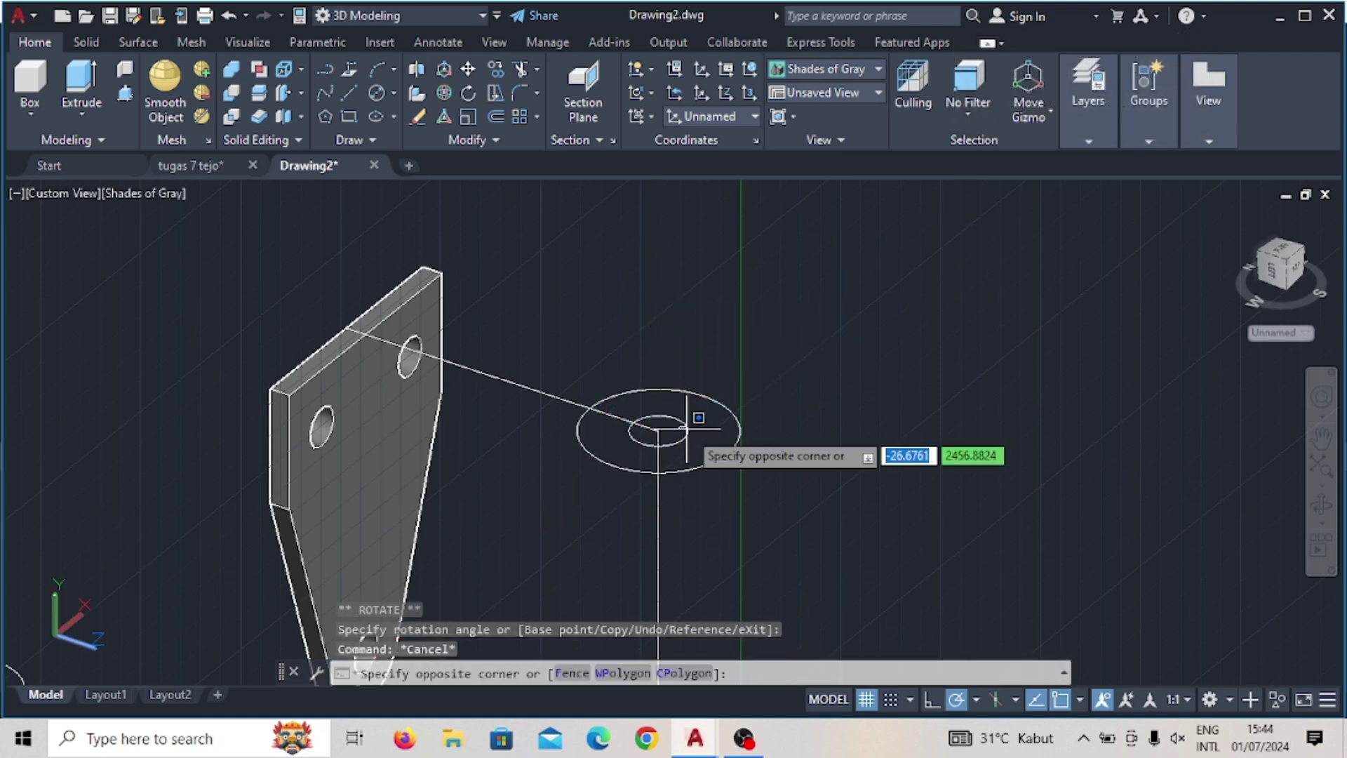
{"action": "left_click", "coordinate": [746, 458]}
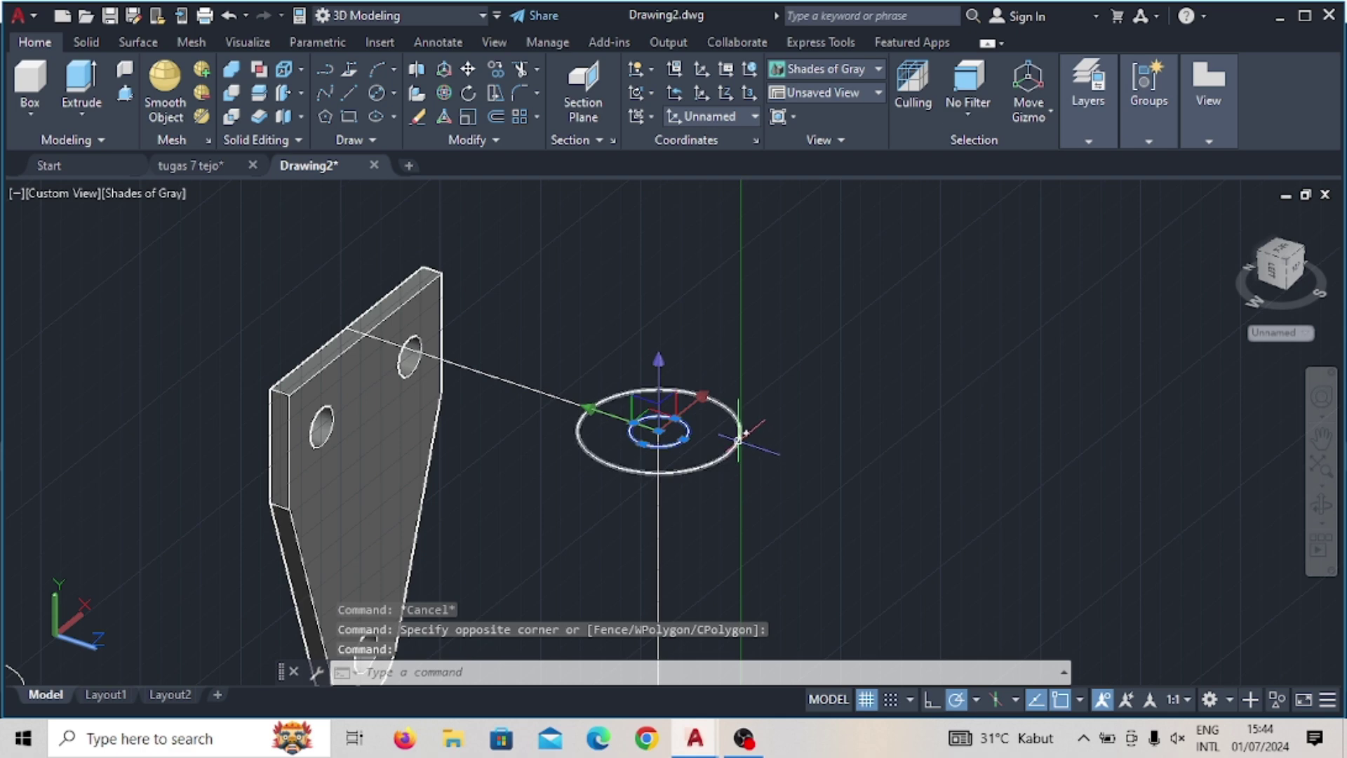
{"action": "left_click", "coordinate": [738, 439]}
Step: Copy the circle pair from its centre to the lower end of the vertical line
{"action": "type", "text": "o"}
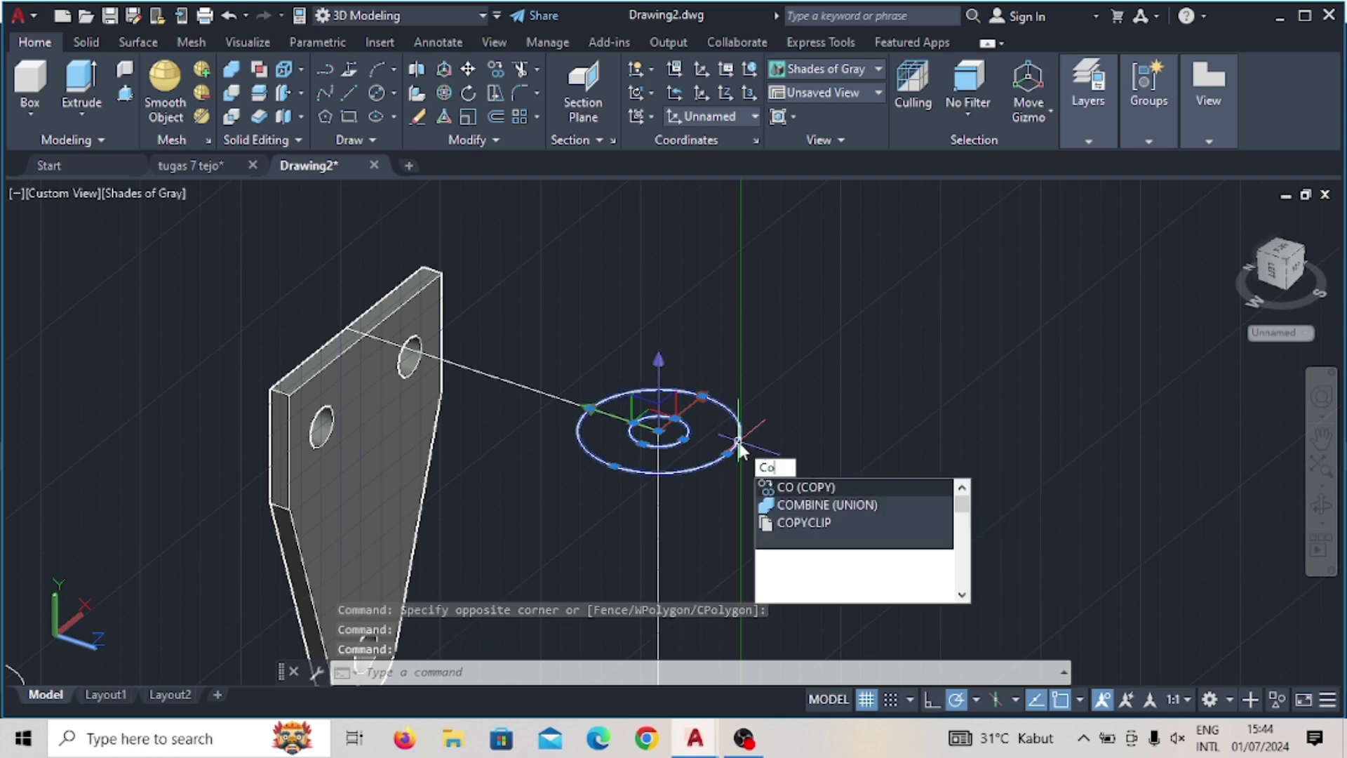
{"action": "type", "text": "py"}
{"action": "key", "text": "Return"}
{"action": "scroll", "coordinate": [795, 484], "scroll_direction": "down", "scroll_amount": 3}
{"action": "middle_click_drag", "start_coordinate": [794, 484], "coordinate": [786, 417]}
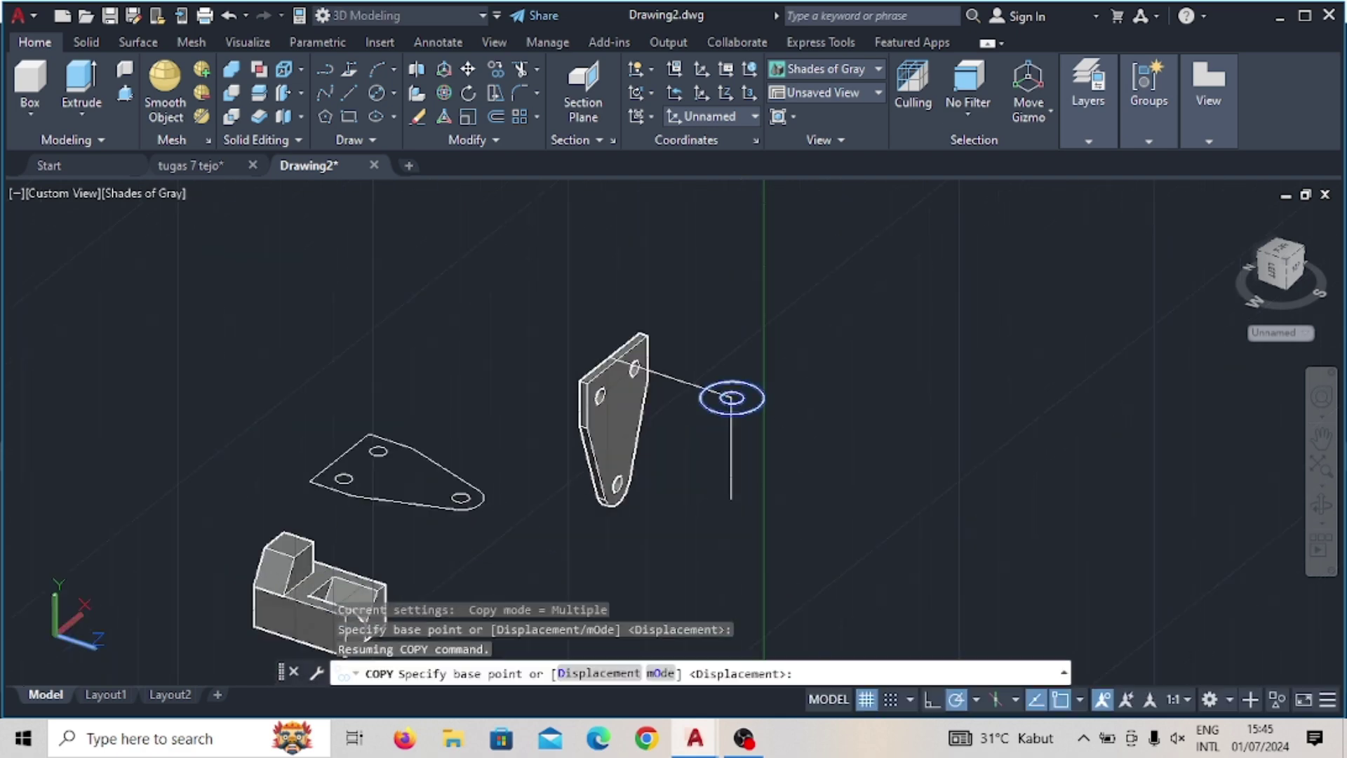
{"action": "scroll", "coordinate": [776, 460], "scroll_direction": "up", "scroll_amount": 3}
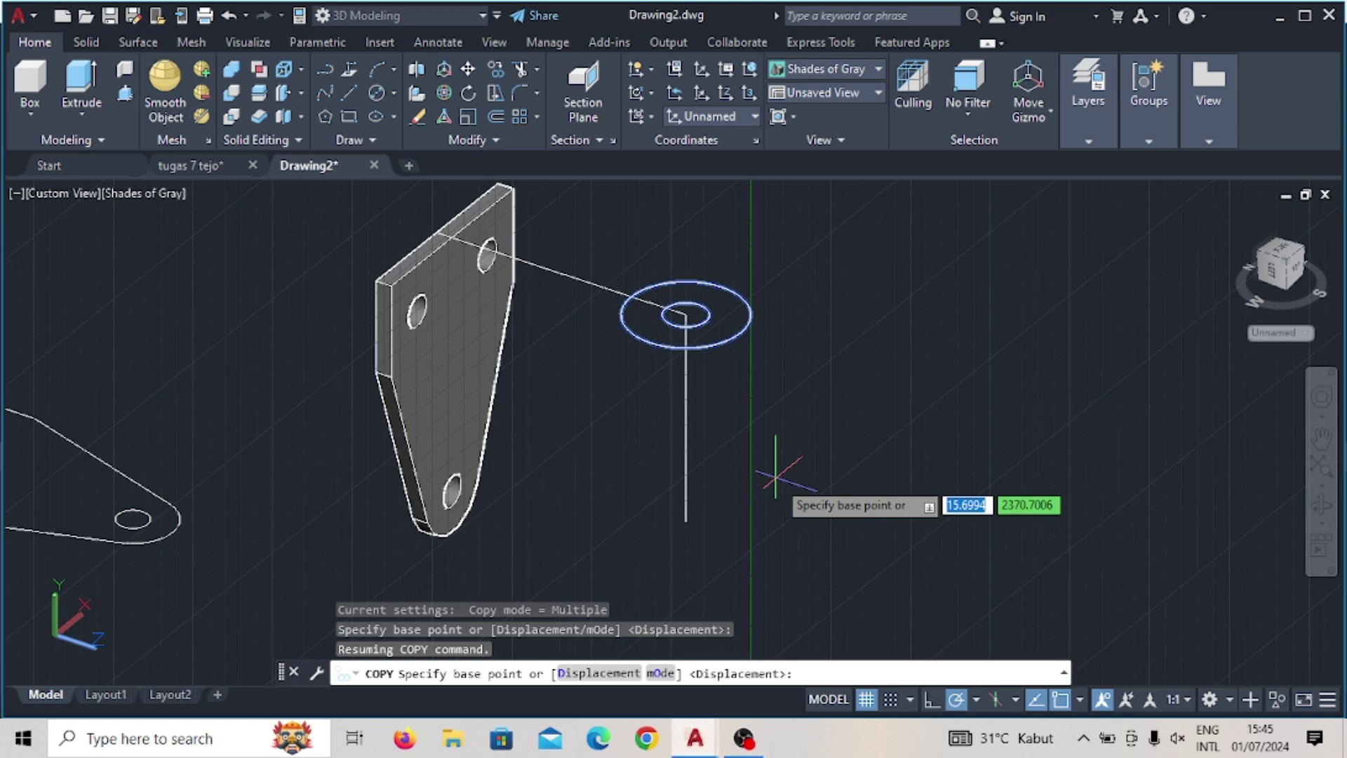
{"action": "left_click", "coordinate": [686, 316]}
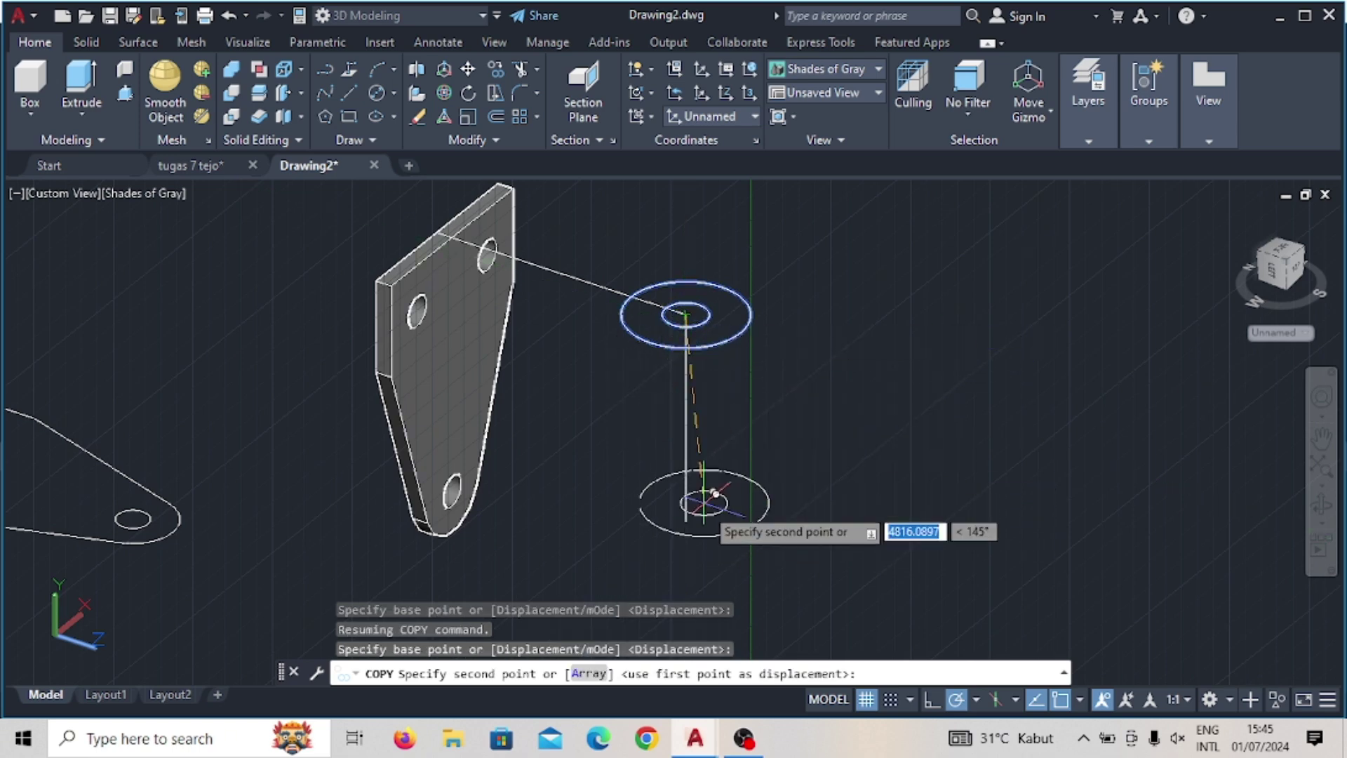
{"action": "scroll", "coordinate": [681, 521], "scroll_direction": "up", "scroll_amount": 3}
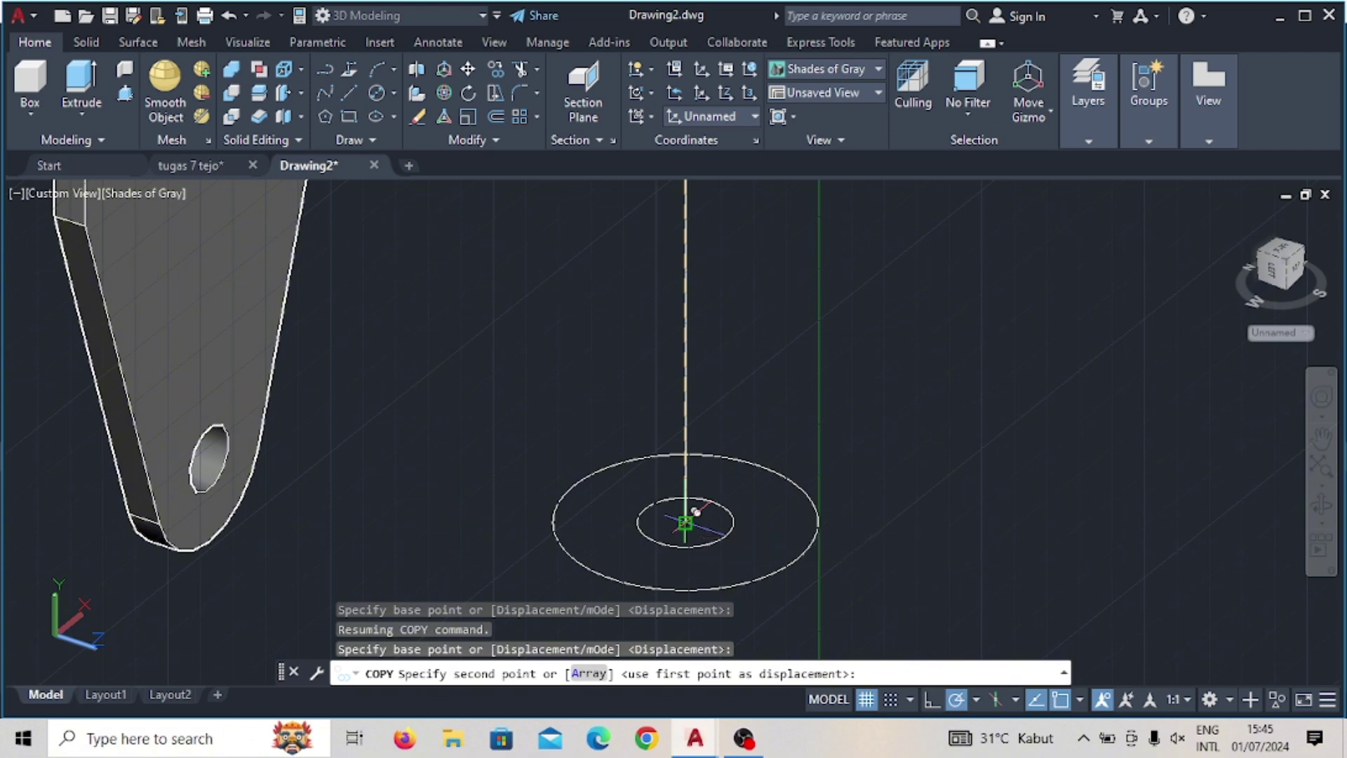
{"action": "left_click", "coordinate": [686, 522]}
{"action": "key", "text": "Escape"}
Step: Delete the 100-unit line running from the plate to the circles
{"action": "scroll", "coordinate": [705, 516], "scroll_direction": "down", "scroll_amount": 2}
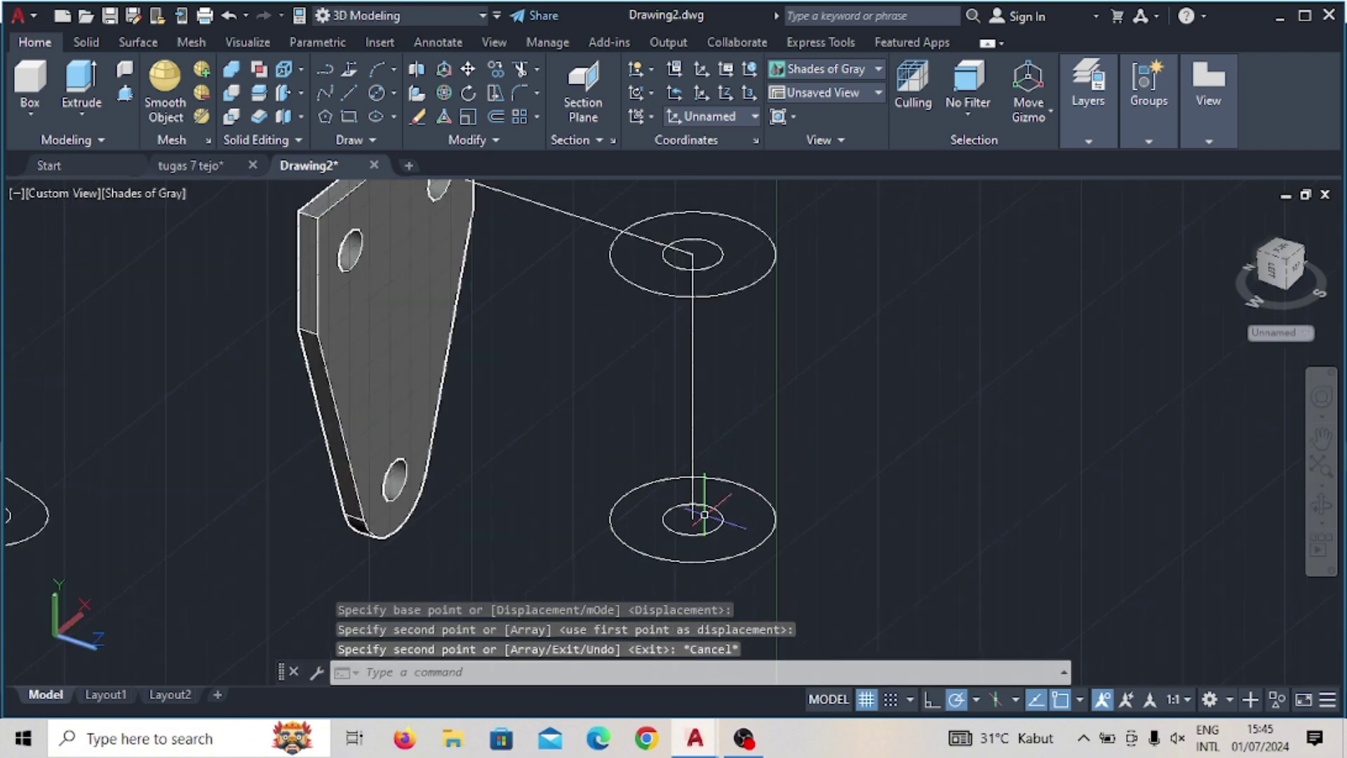
{"action": "scroll", "coordinate": [651, 510], "scroll_direction": "down", "scroll_amount": 2}
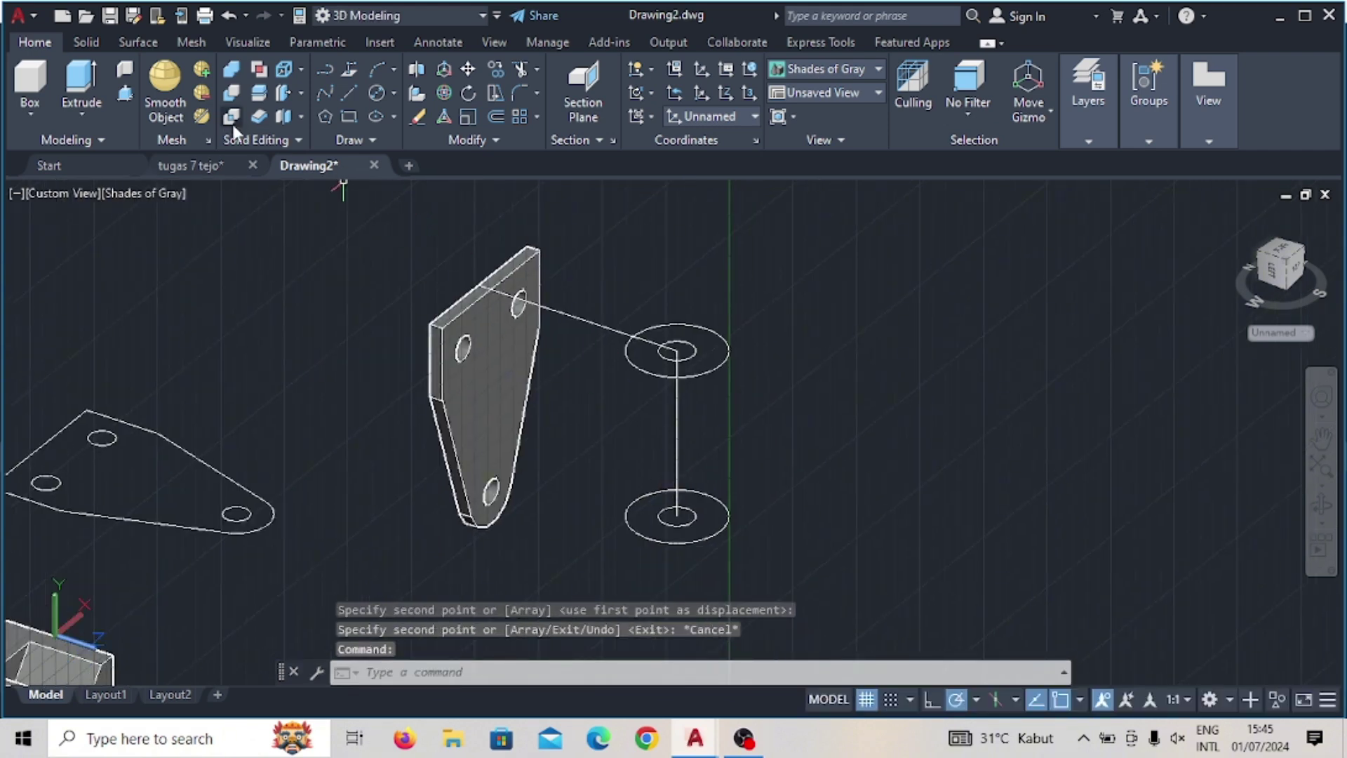
{"action": "left_click", "coordinate": [603, 320]}
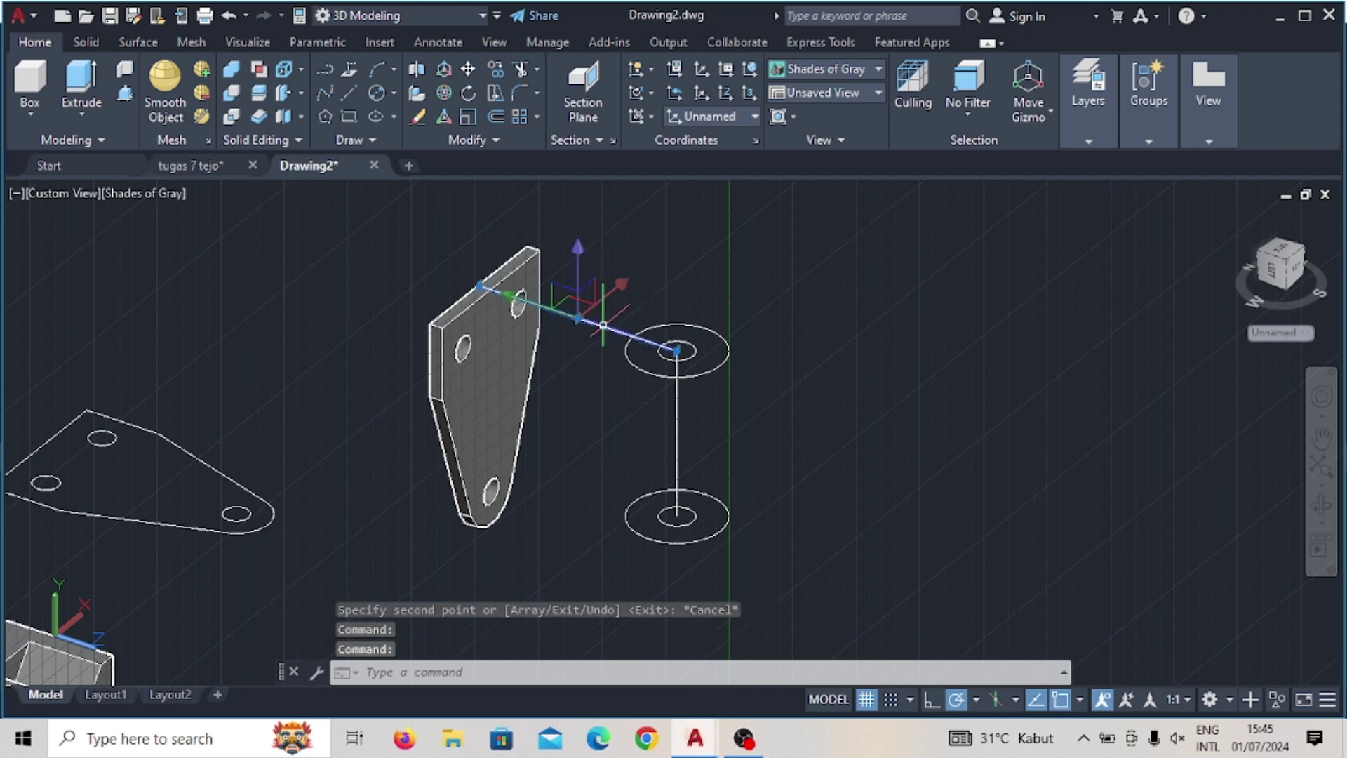
{"action": "key", "text": "Delete"}
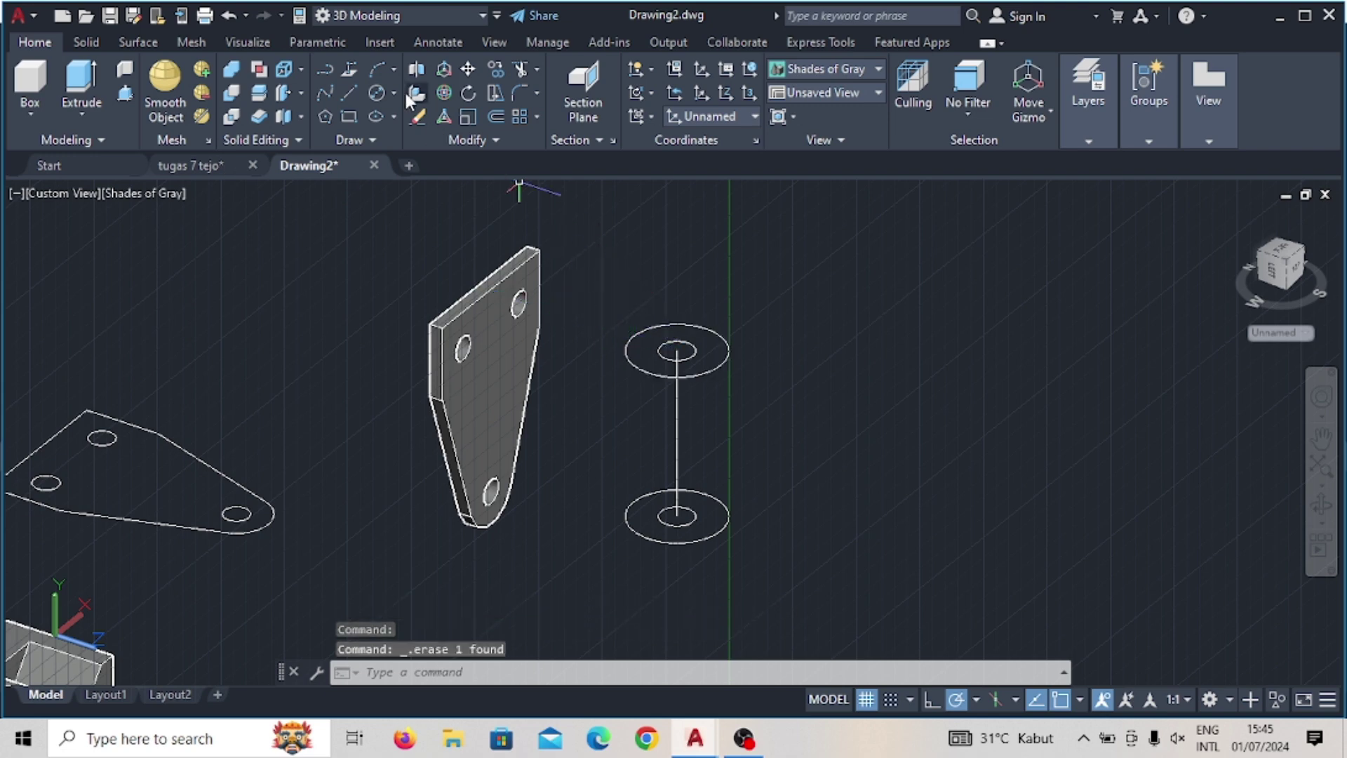
Step: Press-pull the upper circle ring 6 units thick and push its inner circle through as a hole
{"action": "left_click", "coordinate": [125, 93]}
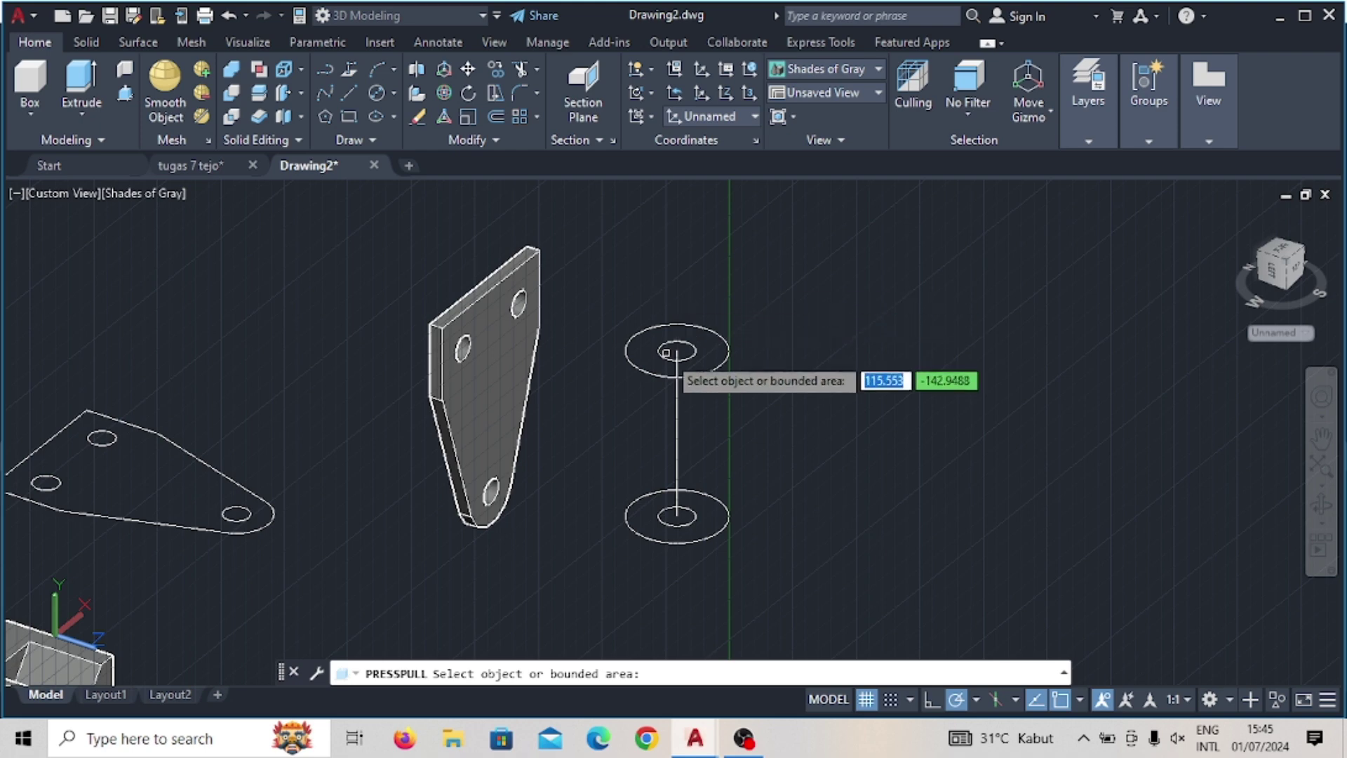
{"action": "scroll", "coordinate": [666, 364], "scroll_direction": "up", "scroll_amount": 2}
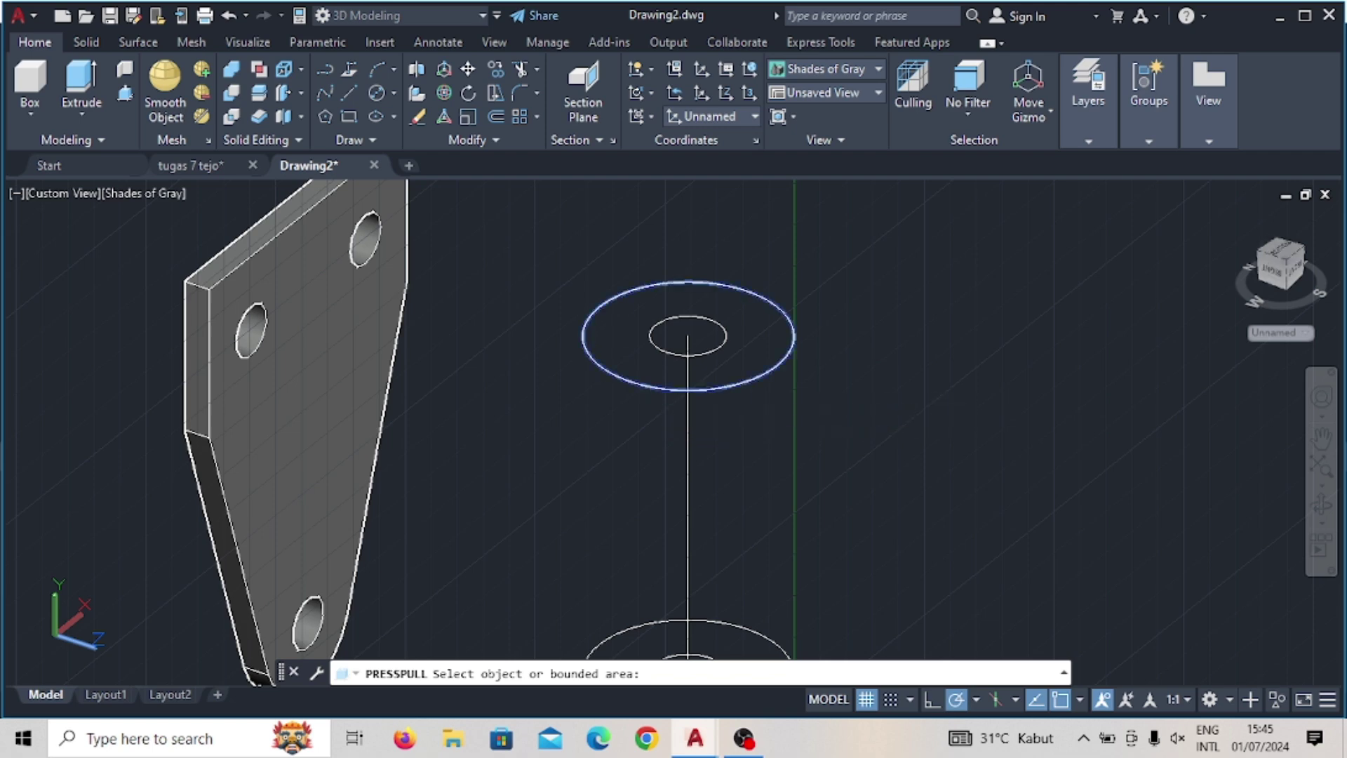
{"action": "left_click", "coordinate": [651, 380]}
{"action": "key", "text": "Return"}
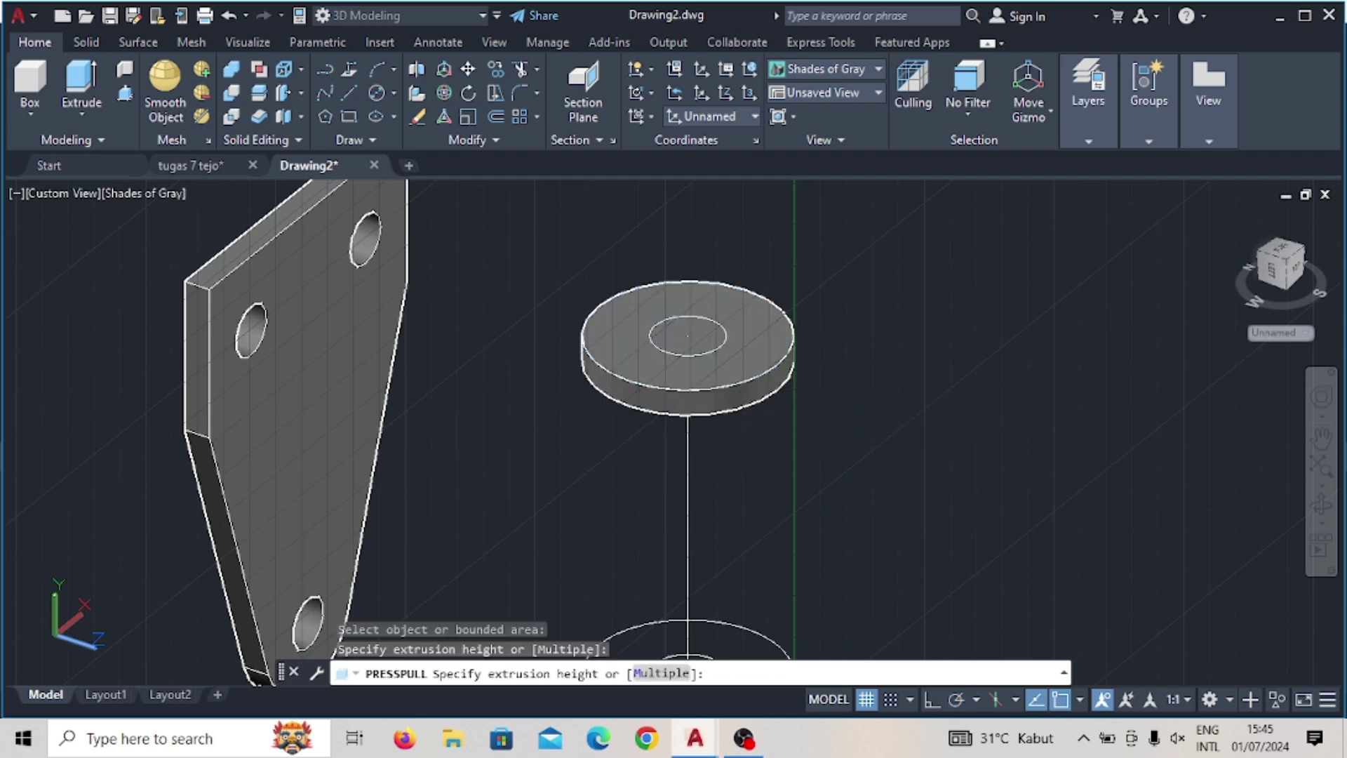
{"action": "type", "text": "6"}
{"action": "left_click", "coordinate": [695, 336]}
{"action": "left_click", "coordinate": [714, 456]}
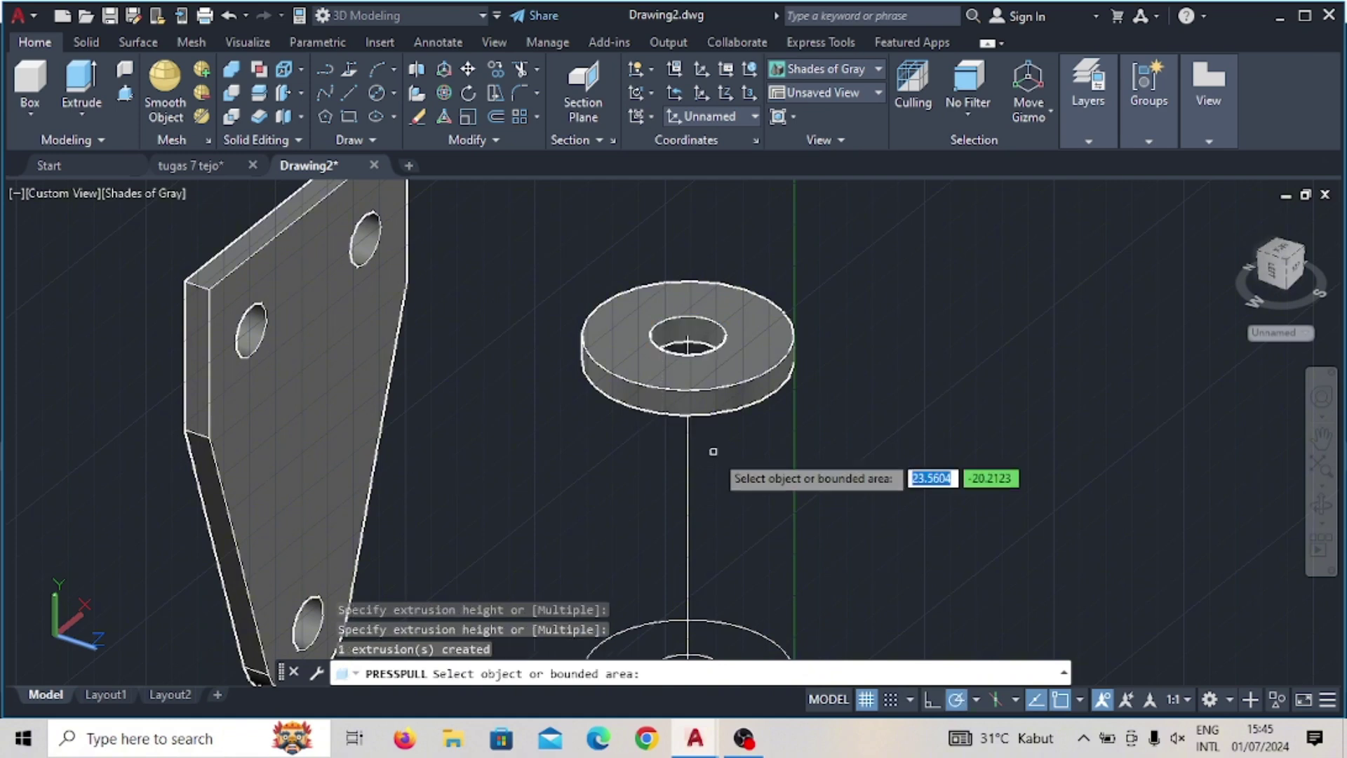
Step: Press-pull the lower ring 6 units thick and cut its centre hole with -6
{"action": "scroll", "coordinate": [714, 457], "scroll_direction": "down", "scroll_amount": 3}
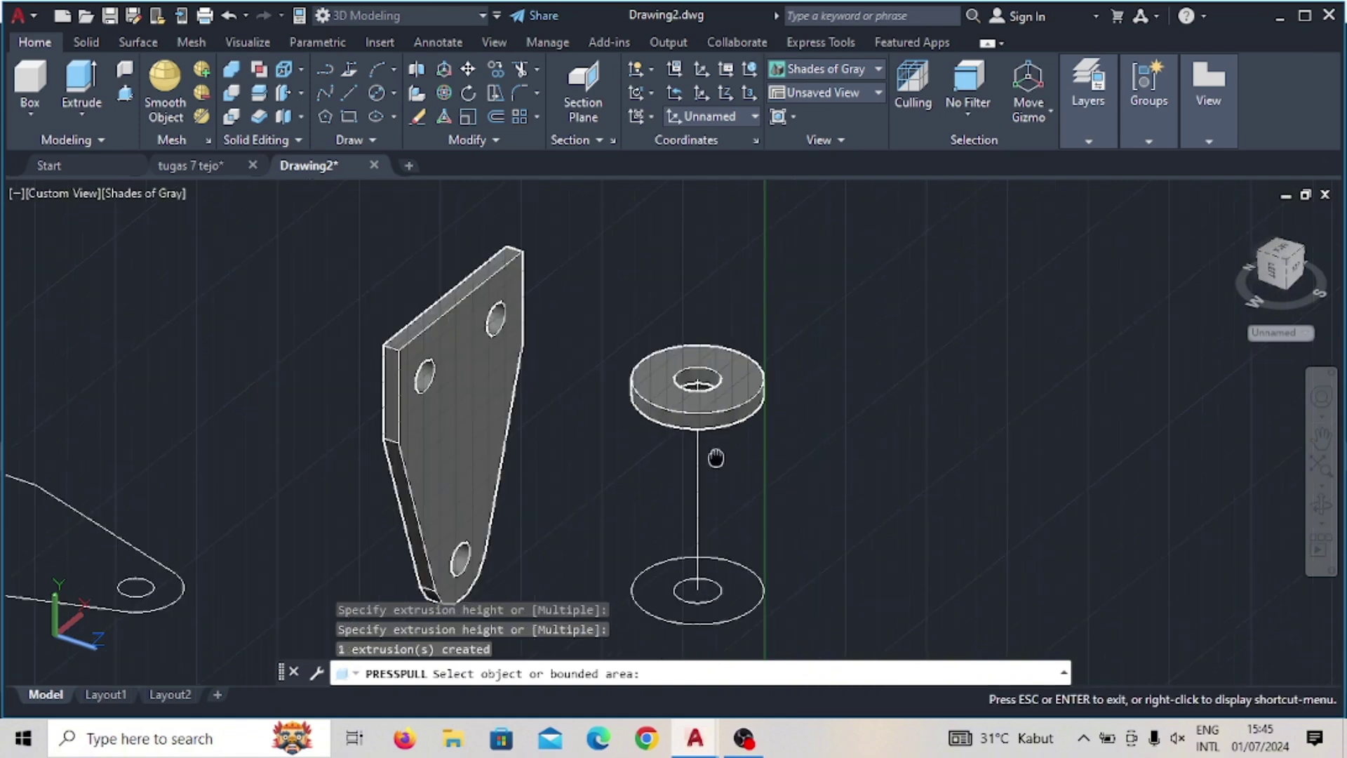
{"action": "left_click", "coordinate": [758, 604]}
{"action": "type", "text": "6"}
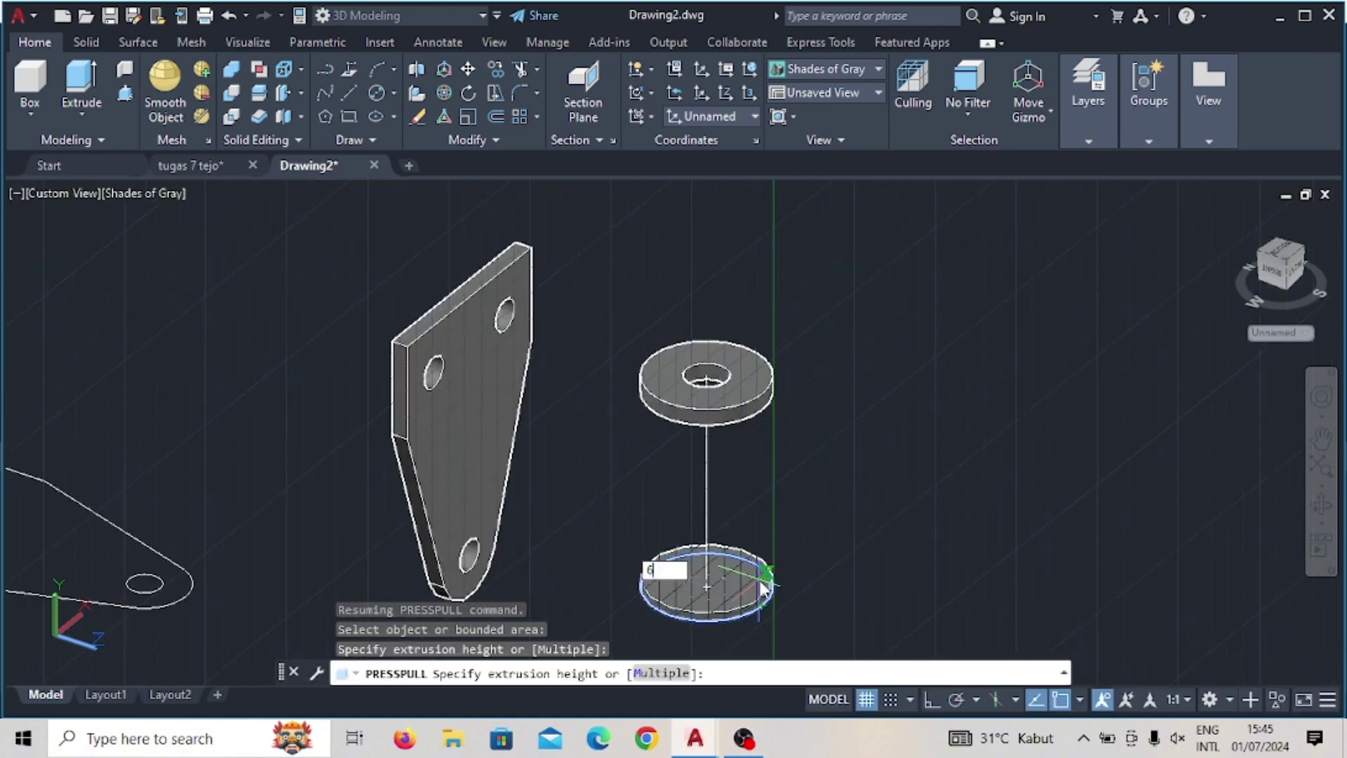
{"action": "key", "text": "Return"}
{"action": "middle_click_drag", "start_coordinate": [764, 588], "coordinate": [750, 447], "text": "shift"}
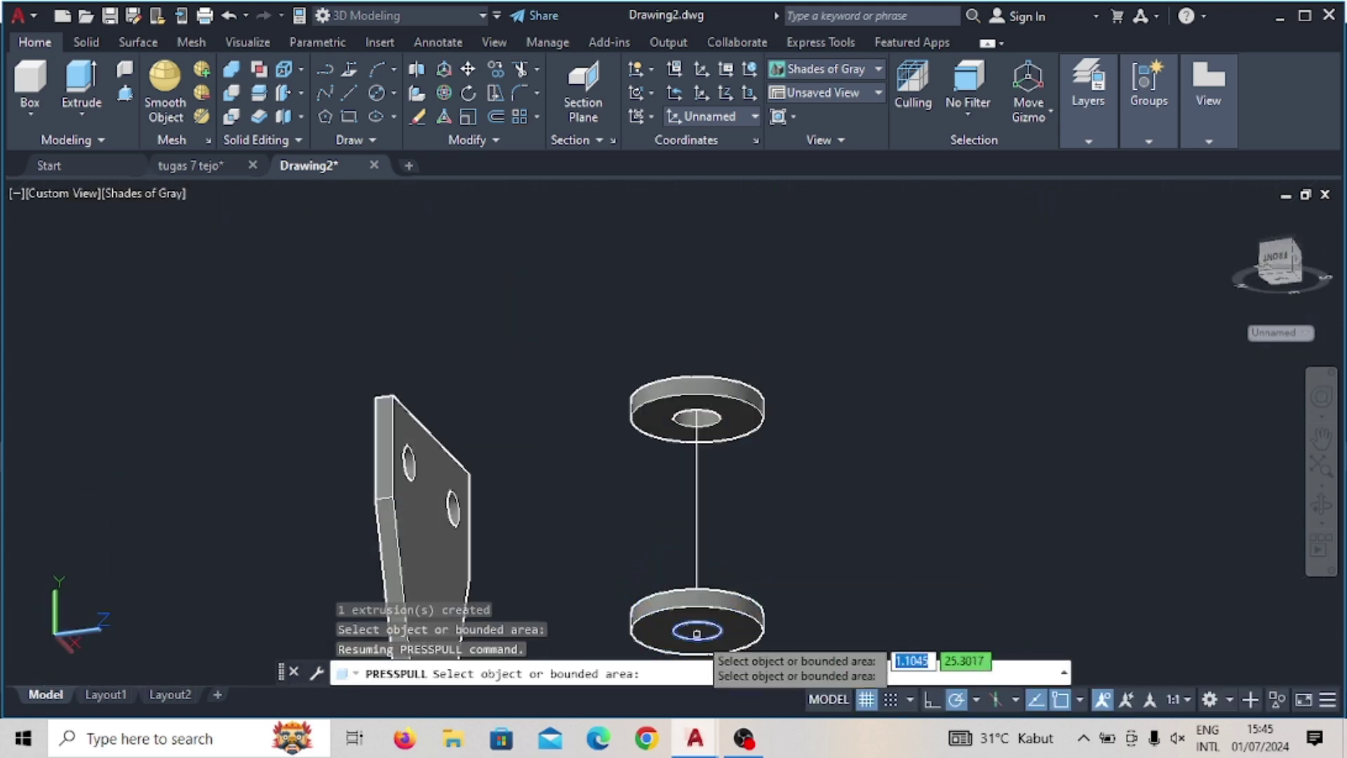
{"action": "left_click", "coordinate": [696, 630]}
{"action": "type", "text": "-6"}
{"action": "key", "text": "Return"}
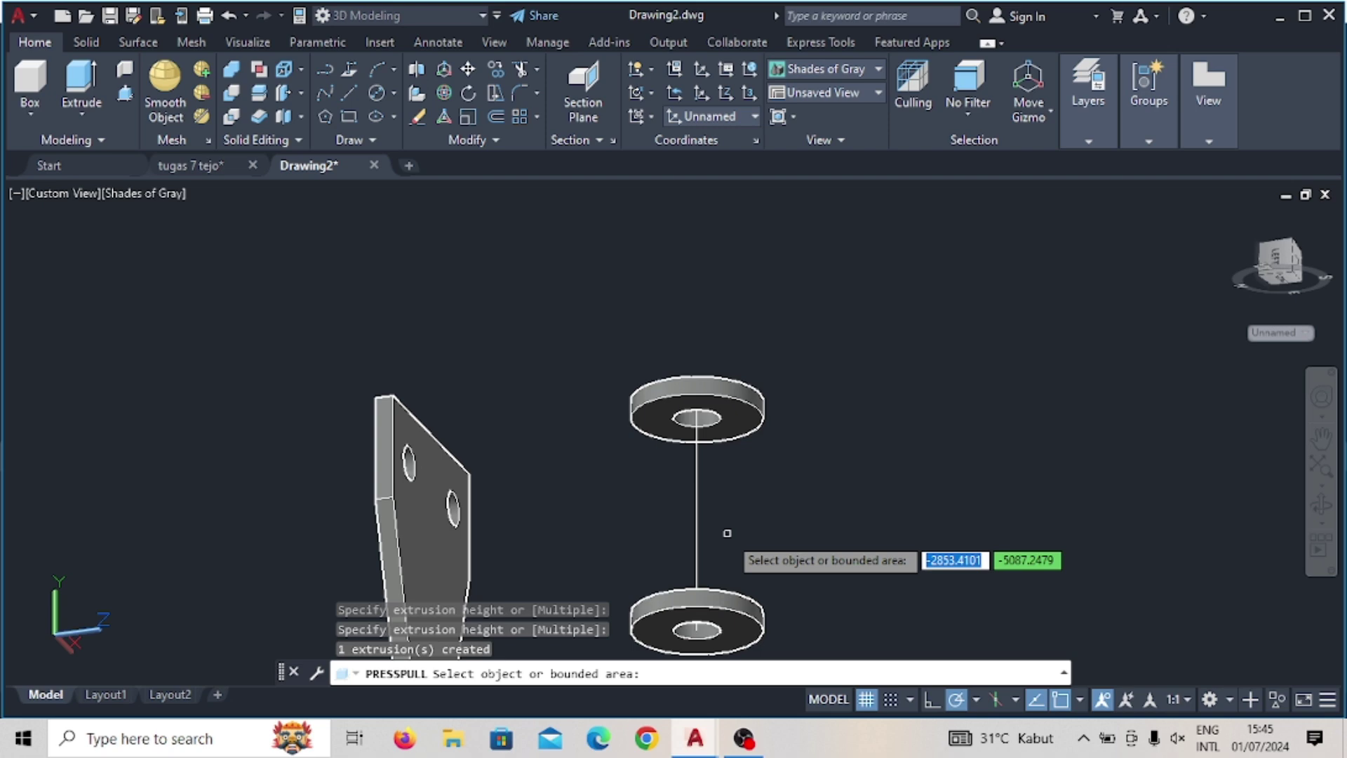
{"action": "middle_click_drag", "start_coordinate": [727, 534], "coordinate": [698, 511], "text": "shift"}
{"action": "scroll", "coordinate": [663, 565], "scroll_direction": "up", "scroll_amount": 3}
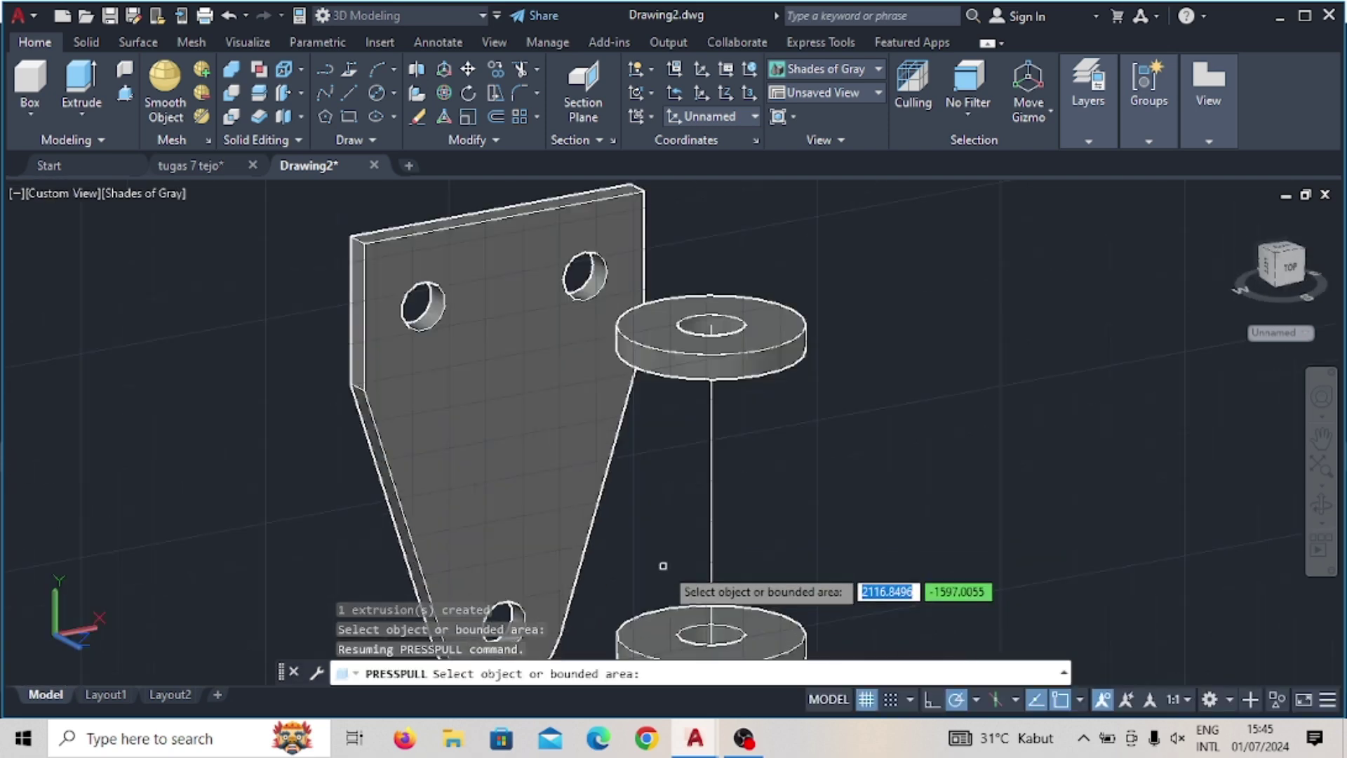
{"action": "scroll", "coordinate": [663, 566], "scroll_direction": "down", "scroll_amount": 3}
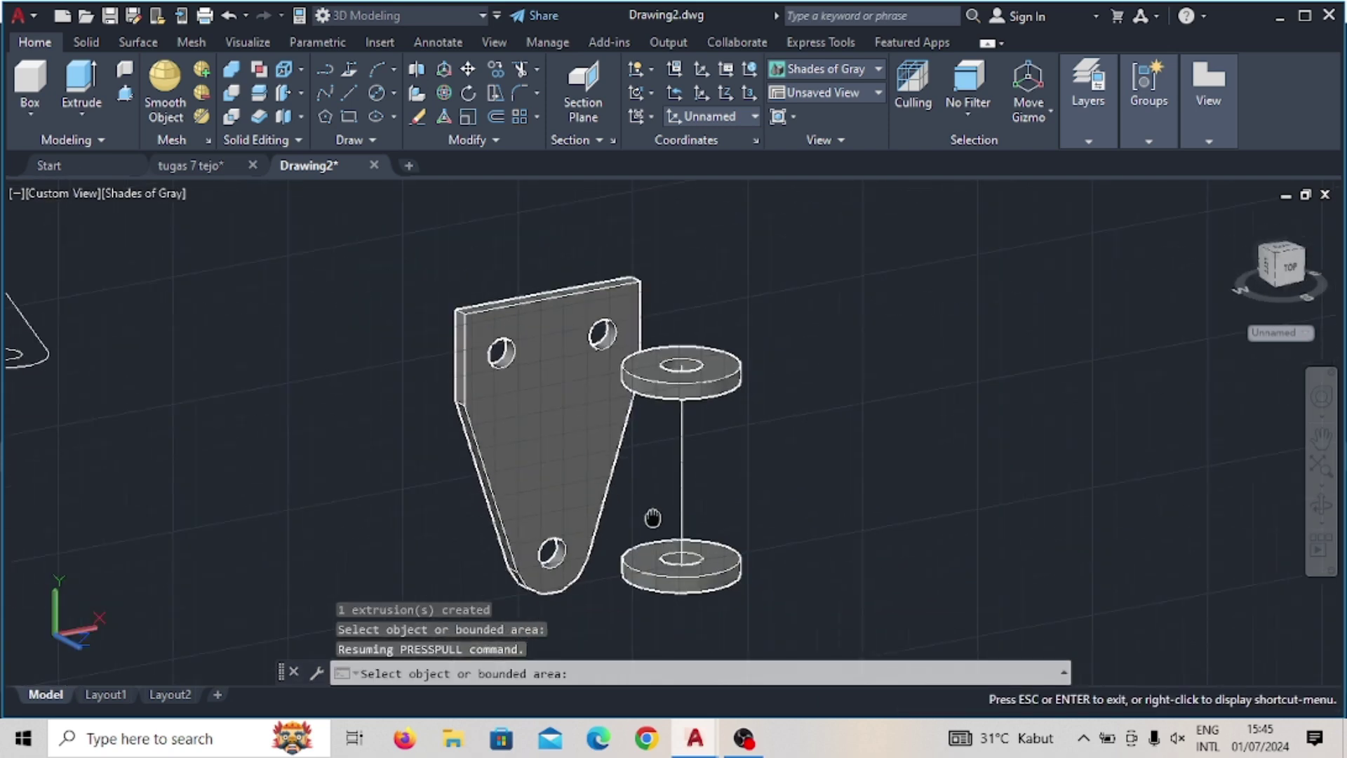
Step: Draw a 34-diameter circle centred on the lower flange disk
{"action": "left_click", "coordinate": [374, 90]}
{"action": "scroll", "coordinate": [589, 533], "scroll_direction": "up", "scroll_amount": 2}
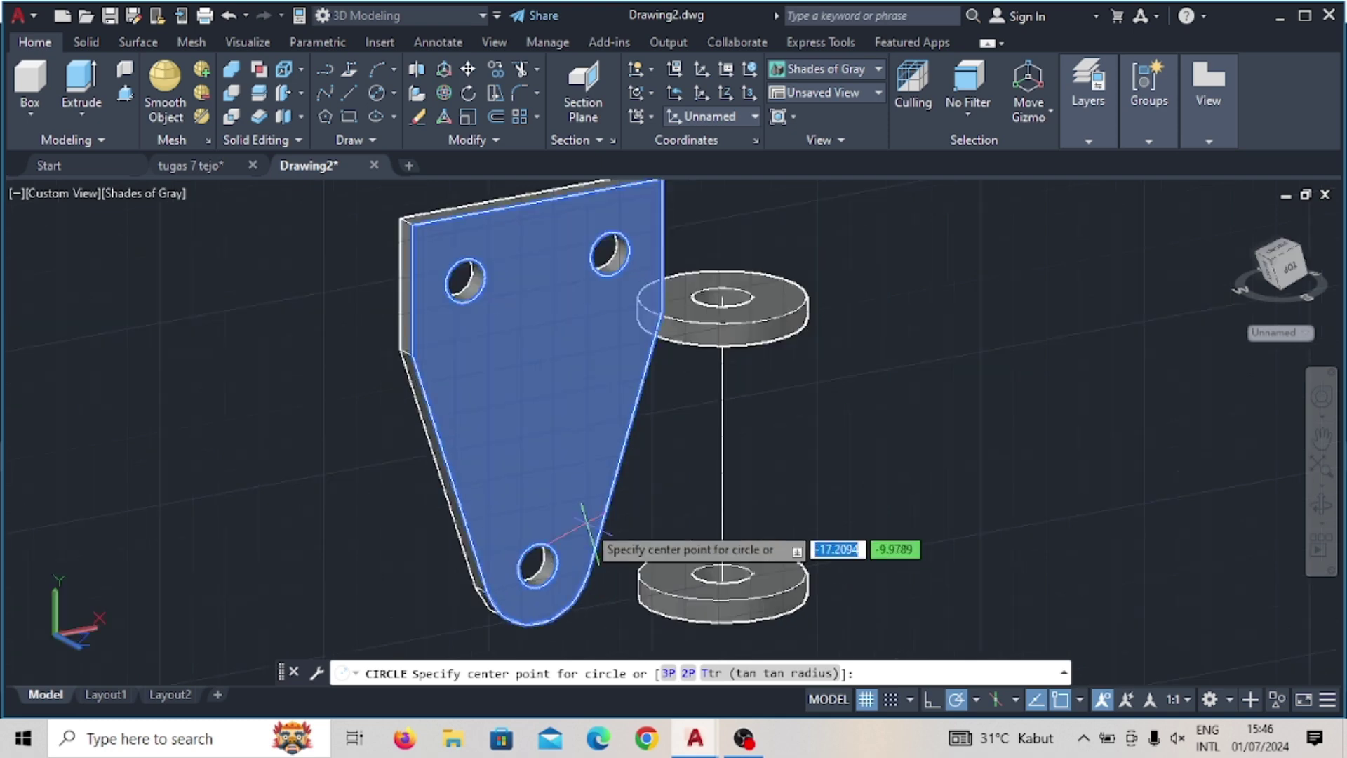
{"action": "scroll", "coordinate": [589, 534], "scroll_direction": "up", "scroll_amount": 2}
{"action": "left_click", "coordinate": [781, 595]}
{"action": "type", "text": "d"}
{"action": "key", "text": "Return"}
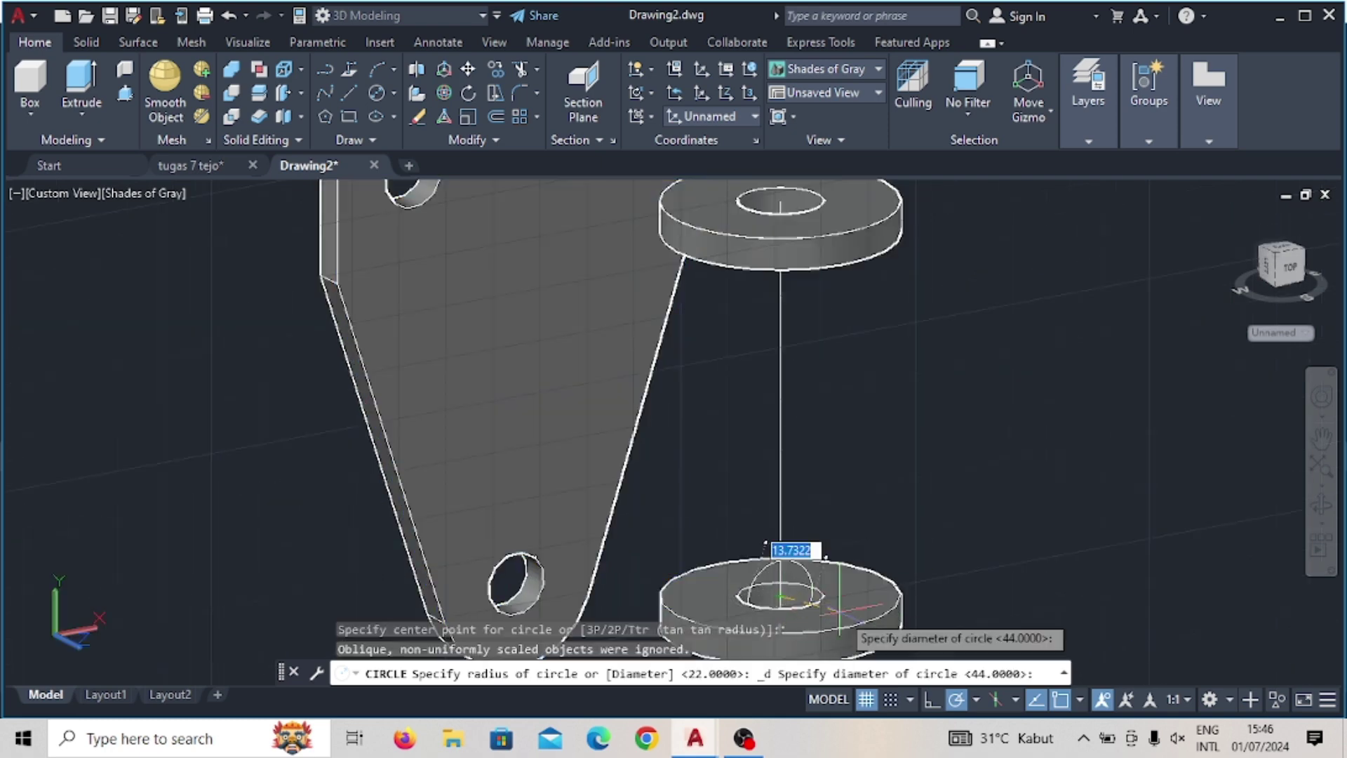
{"action": "type", "text": "34"}
{"action": "key", "text": "Return"}
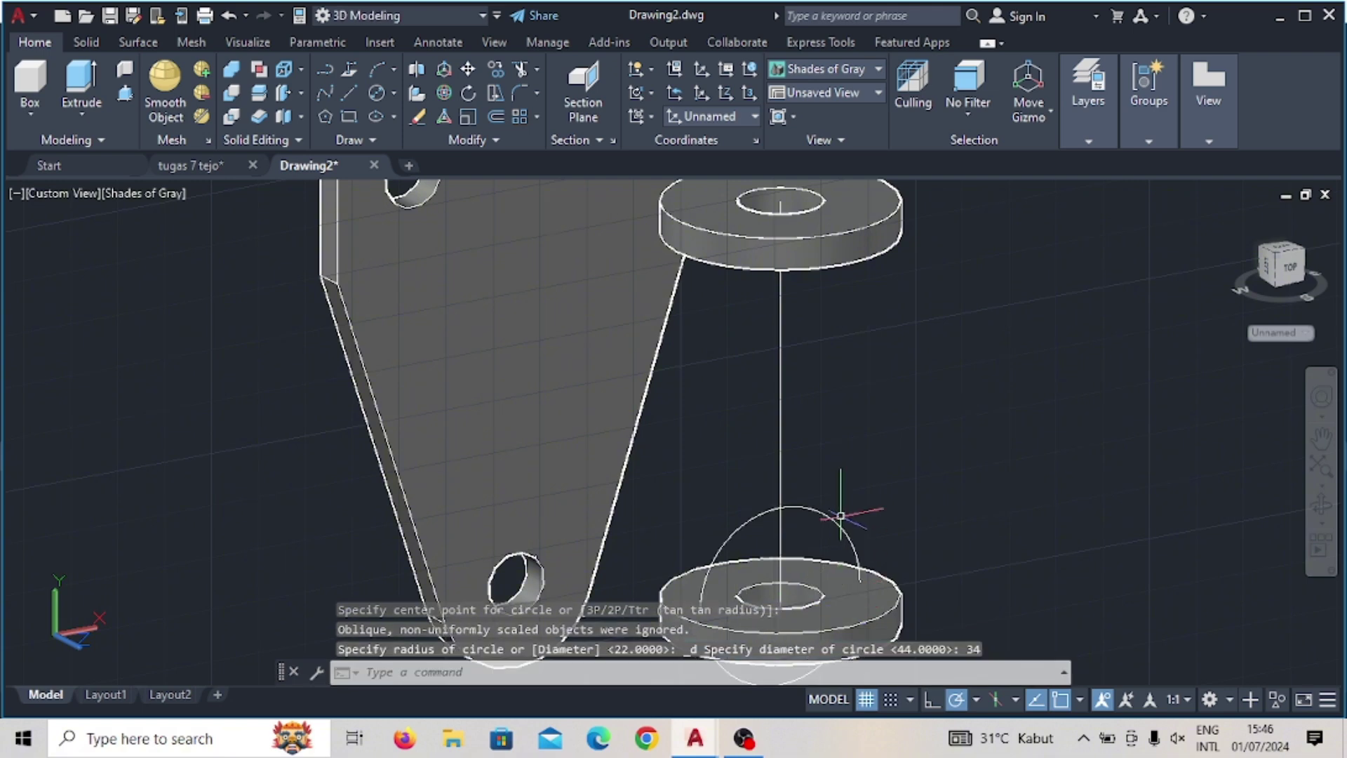
Step: 3D-rotate the 34 circle about the disk centre so it lies flat on the top face
{"action": "left_click", "coordinate": [846, 544]}
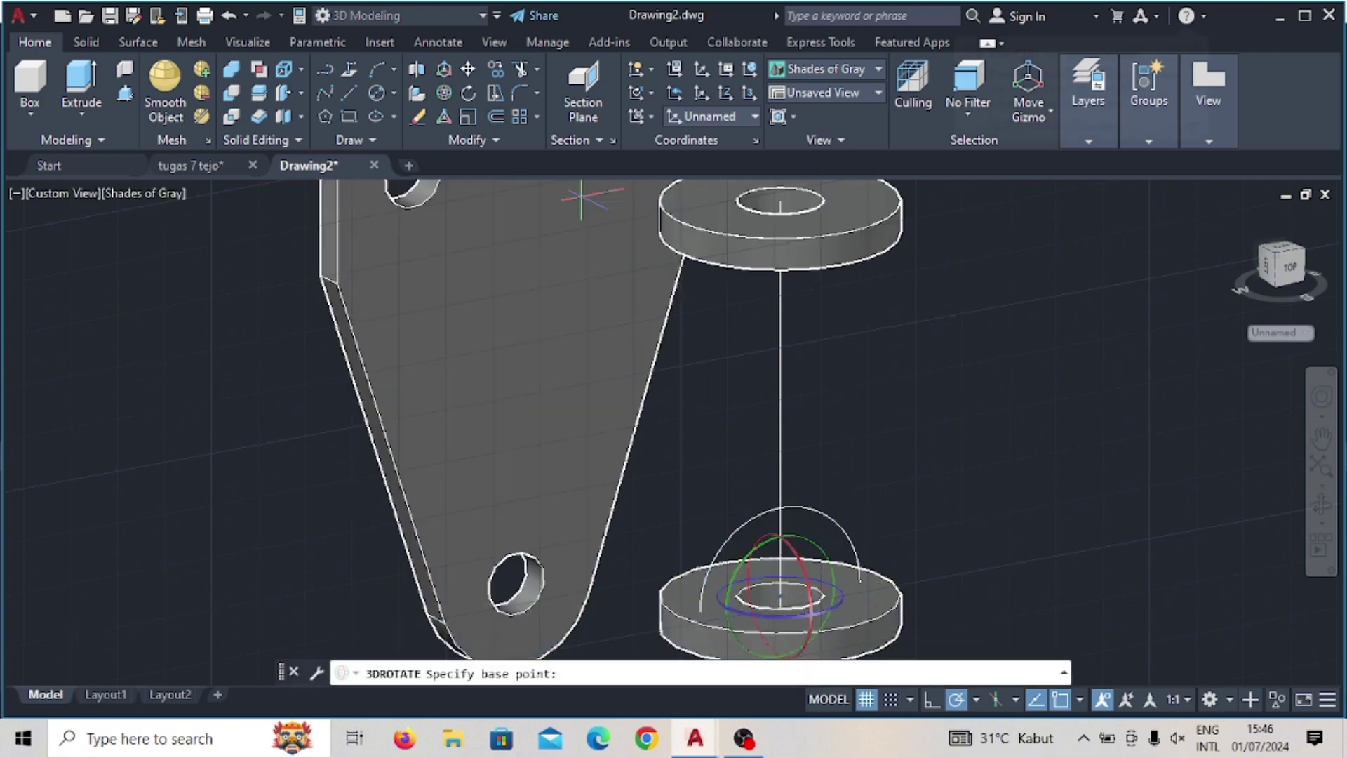
{"action": "left_click", "coordinate": [444, 92]}
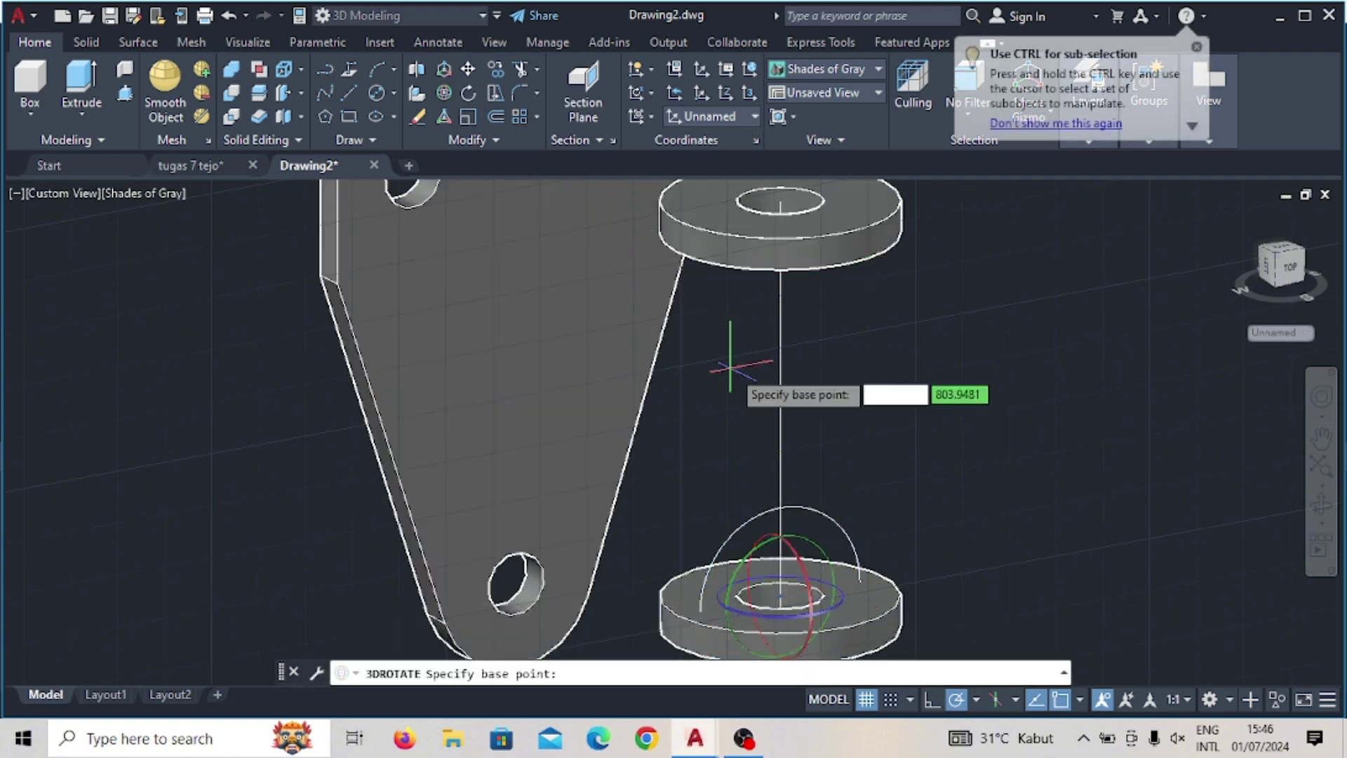
{"action": "left_click", "coordinate": [780, 595]}
{"action": "left_click", "coordinate": [807, 541]}
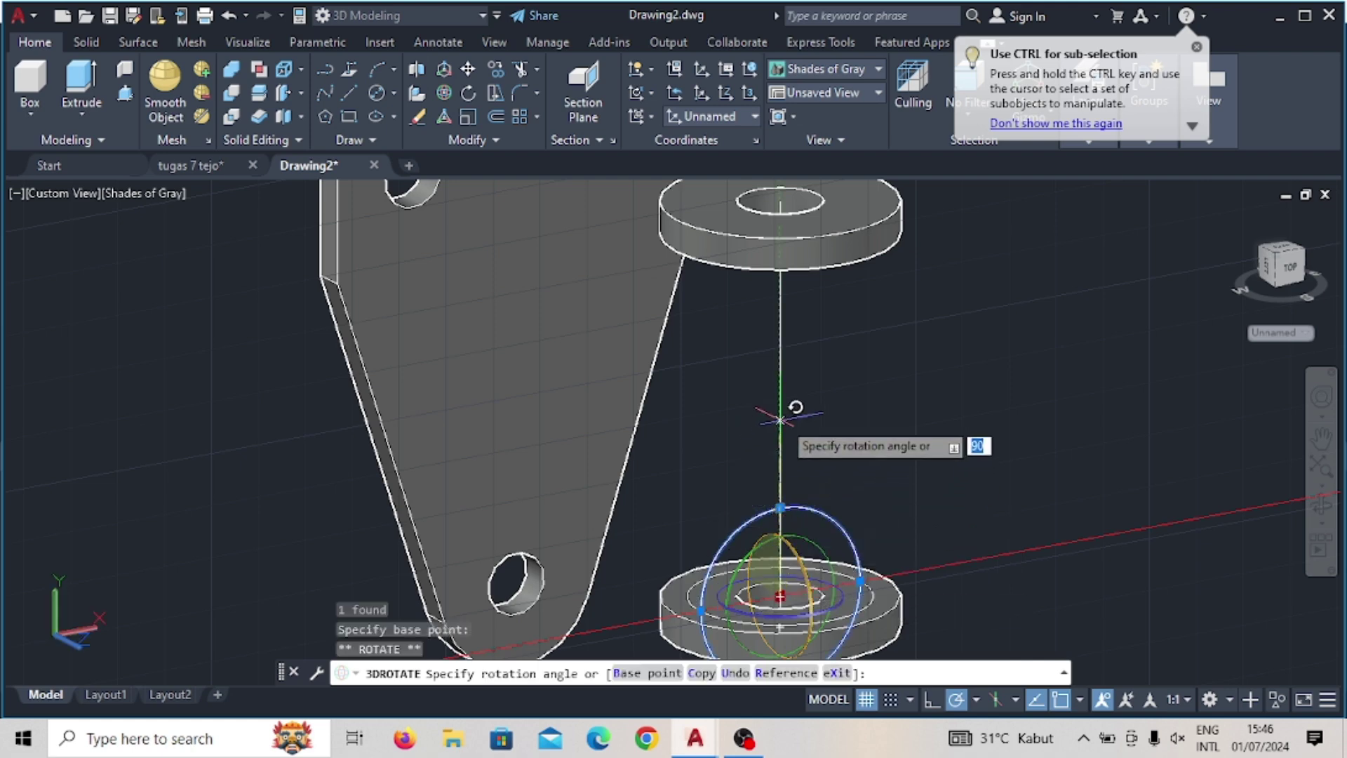
{"action": "left_click", "coordinate": [799, 451]}
{"action": "key", "text": "Escape"}
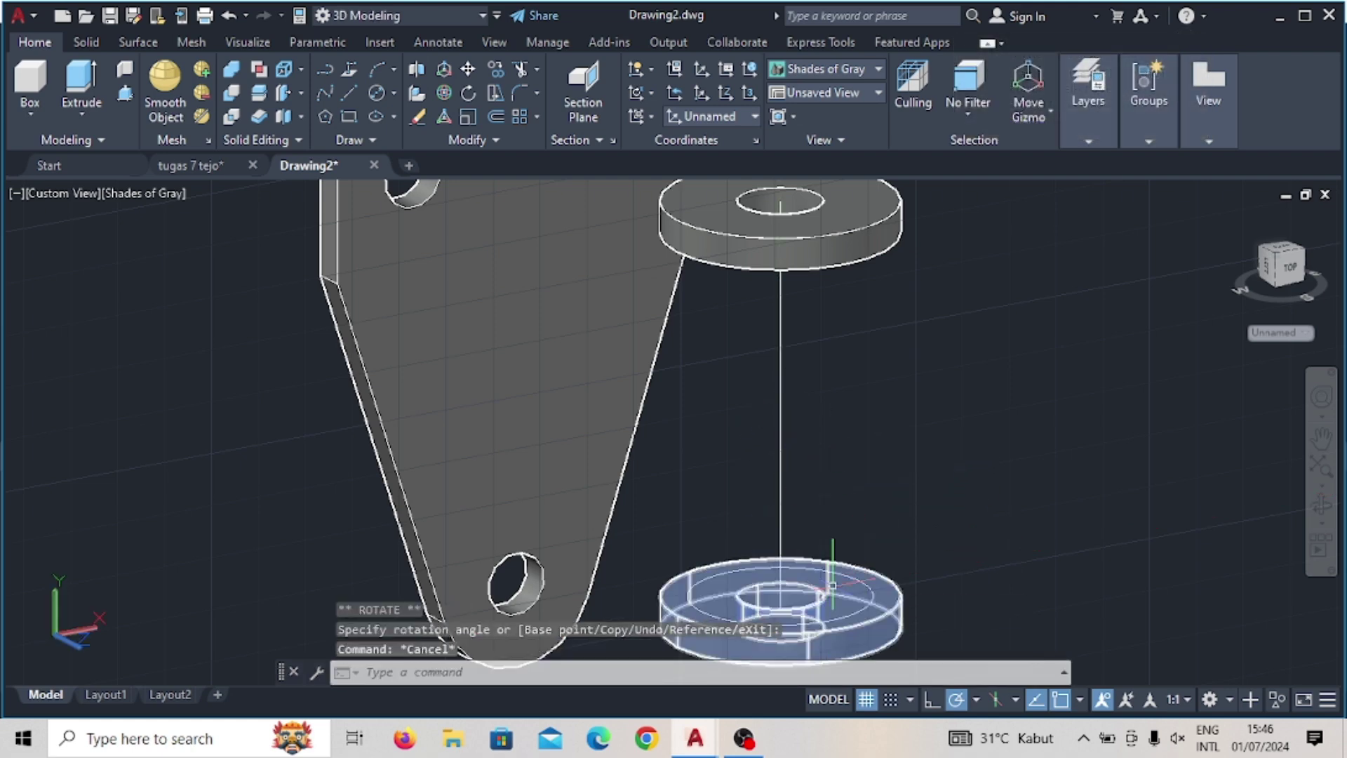
Step: Press-pull the ring inside the 34 circle 76 units up to the upper flange
{"action": "left_click", "coordinate": [126, 92]}
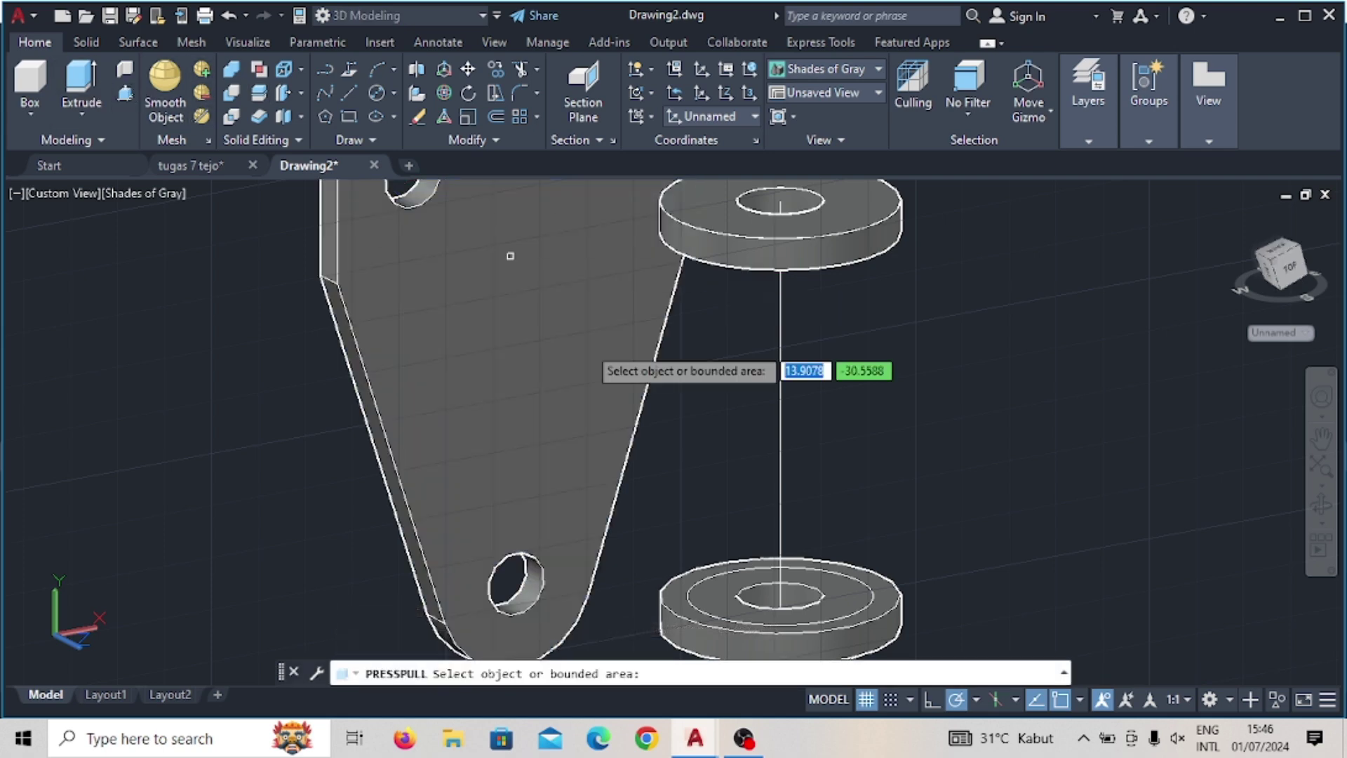
{"action": "left_click", "coordinate": [854, 599]}
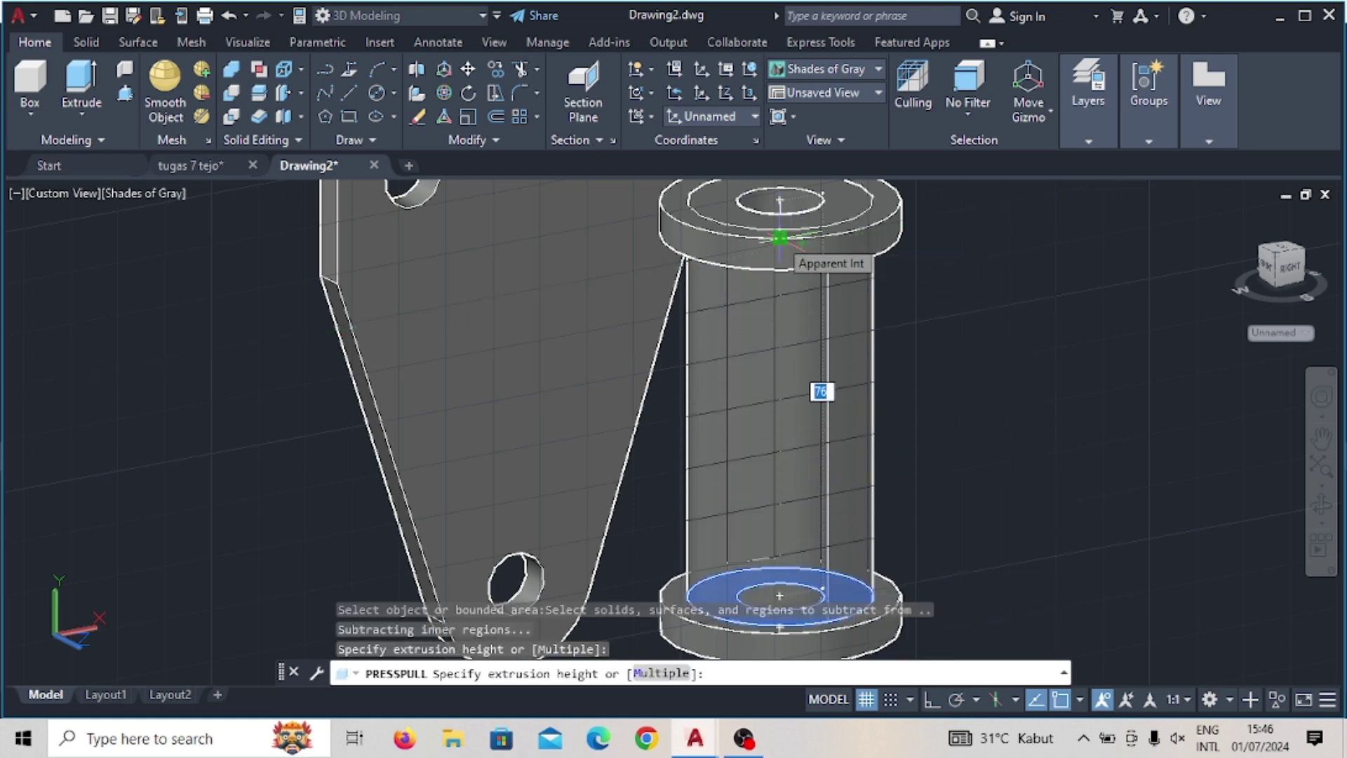
{"action": "left_click", "coordinate": [779, 239]}
{"action": "key", "text": "Return"}
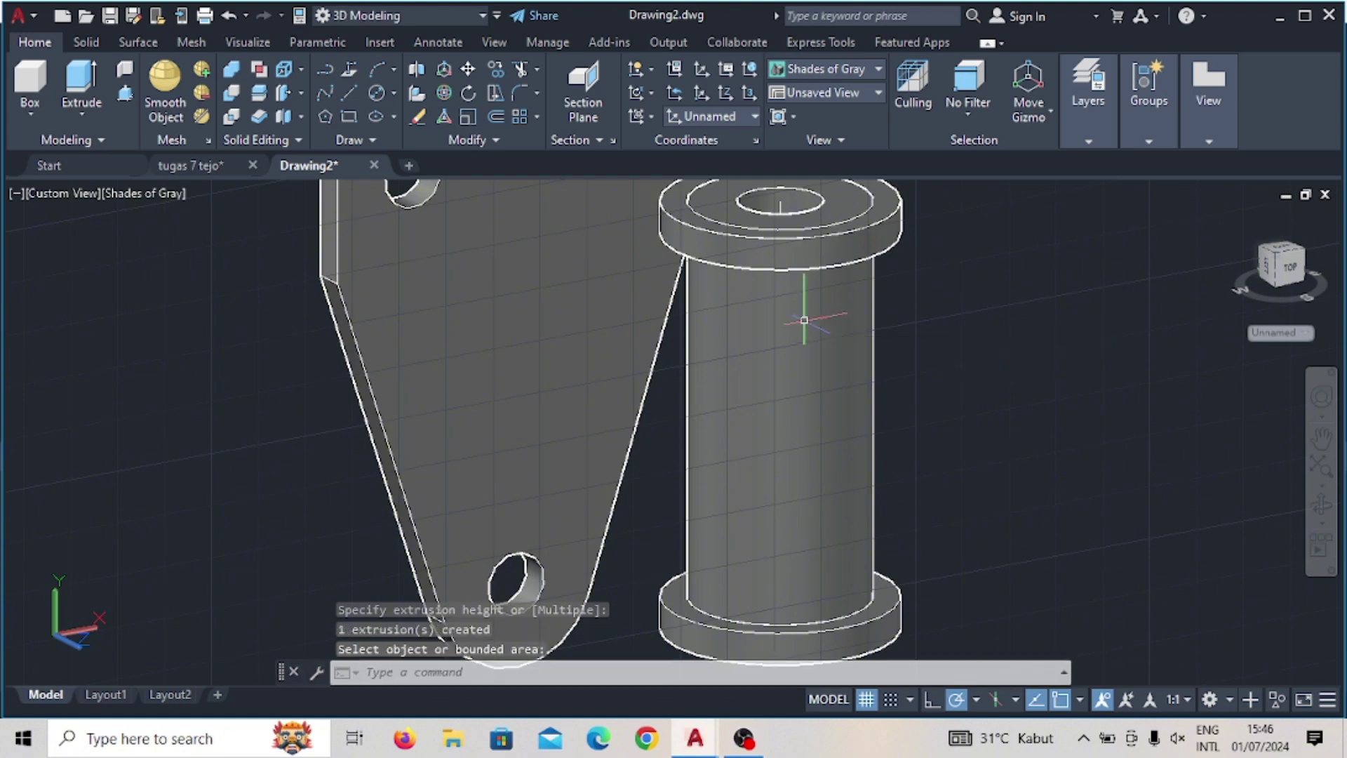
{"action": "scroll", "coordinate": [804, 322], "scroll_direction": "down", "scroll_amount": 2}
{"action": "scroll", "coordinate": [805, 322], "scroll_direction": "up", "scroll_amount": 2}
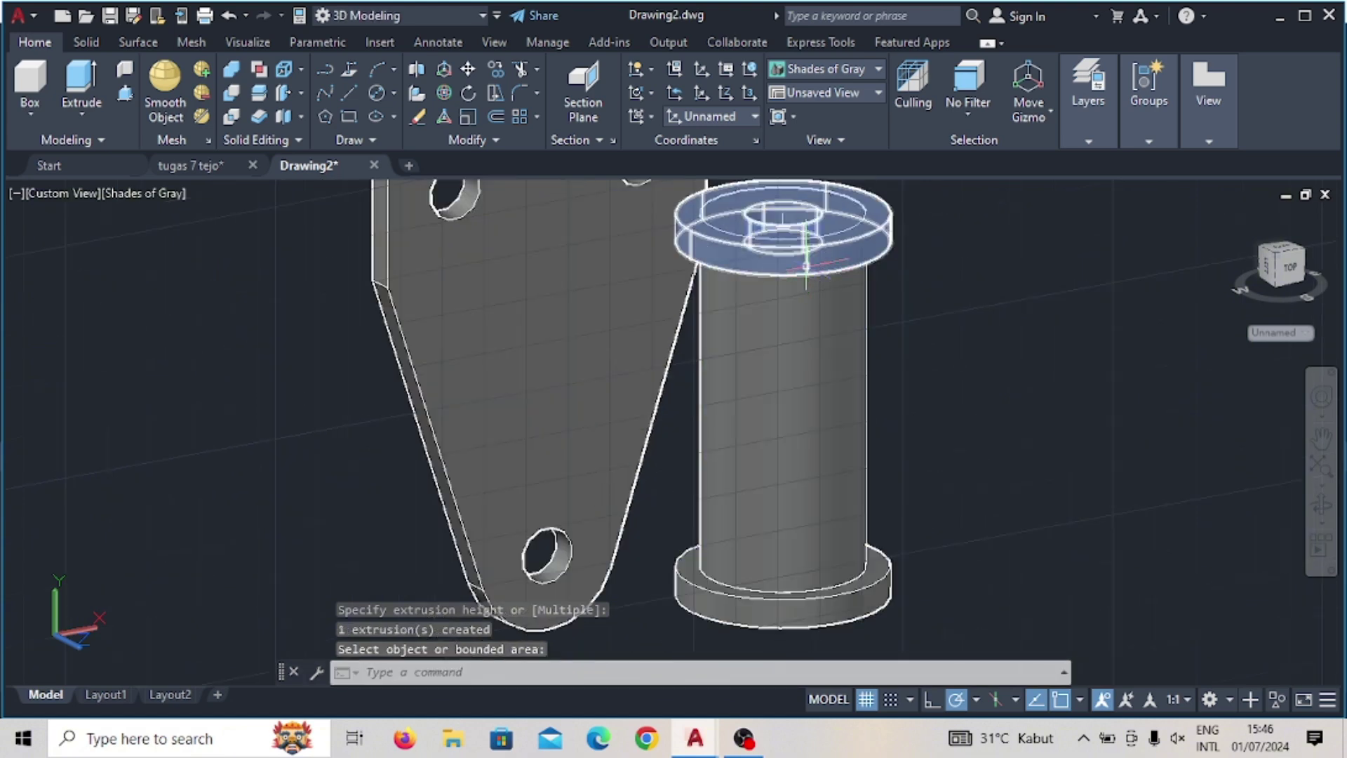
Step: Union the top flange ring with the spool cylinder into one solid
{"action": "key", "text": "Return"}
{"action": "left_click", "coordinate": [807, 263]}
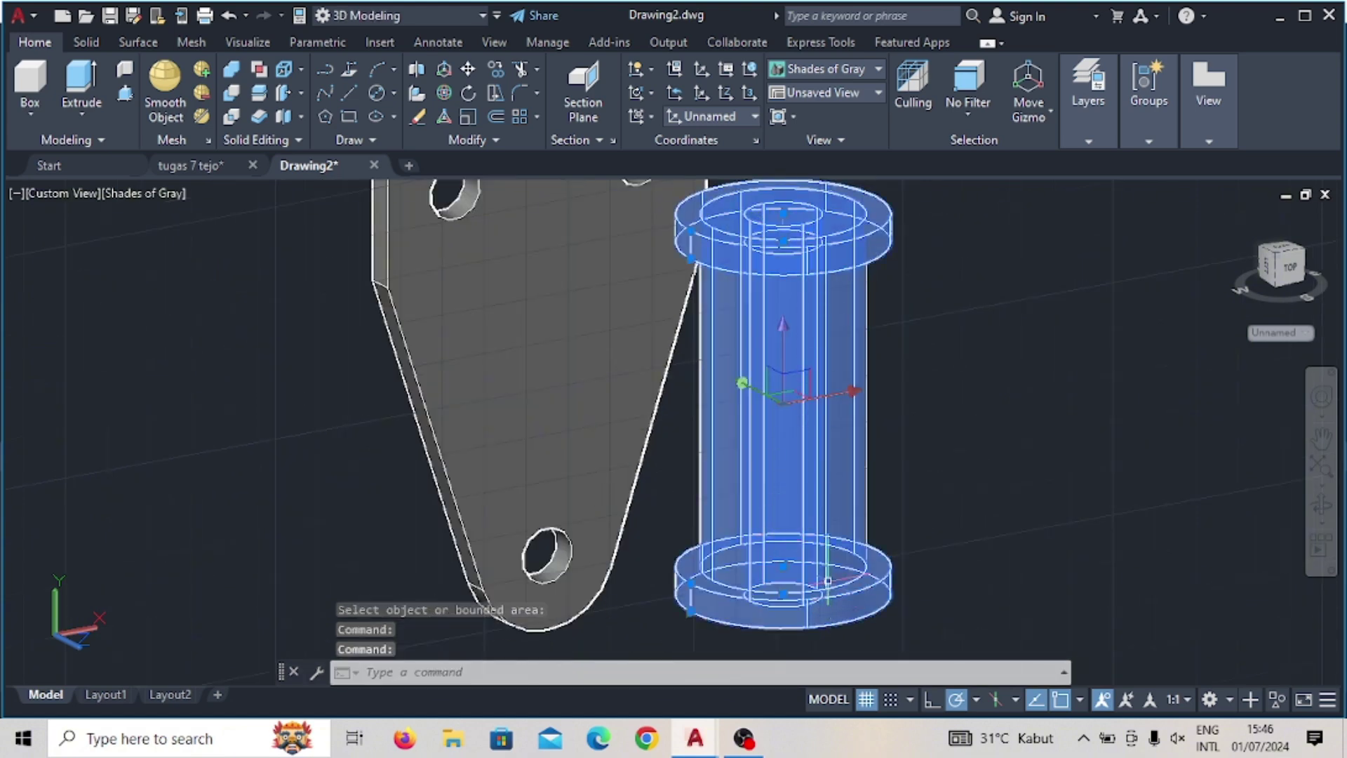
{"action": "left_click", "coordinate": [235, 70]}
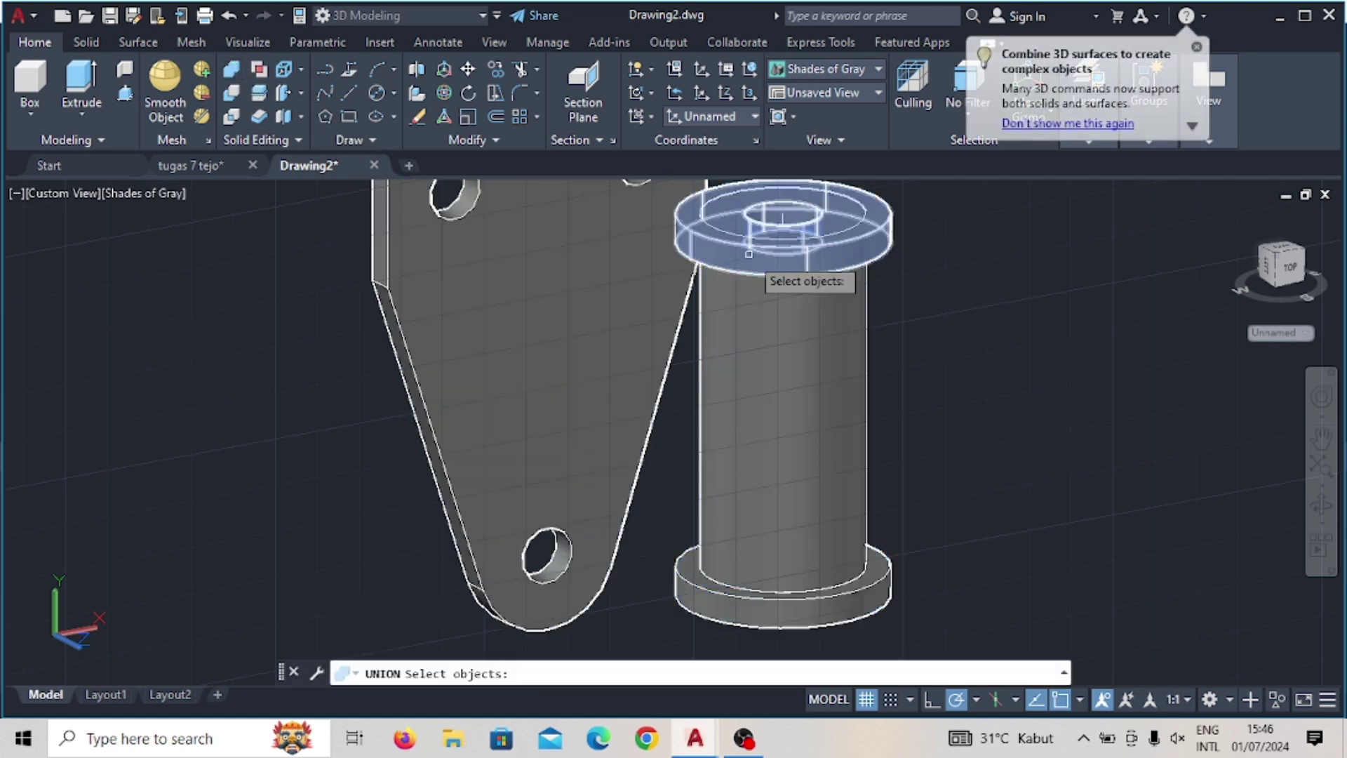
{"action": "left_click", "coordinate": [758, 267]}
{"action": "left_click", "coordinate": [806, 395]}
{"action": "key", "text": "Return"}
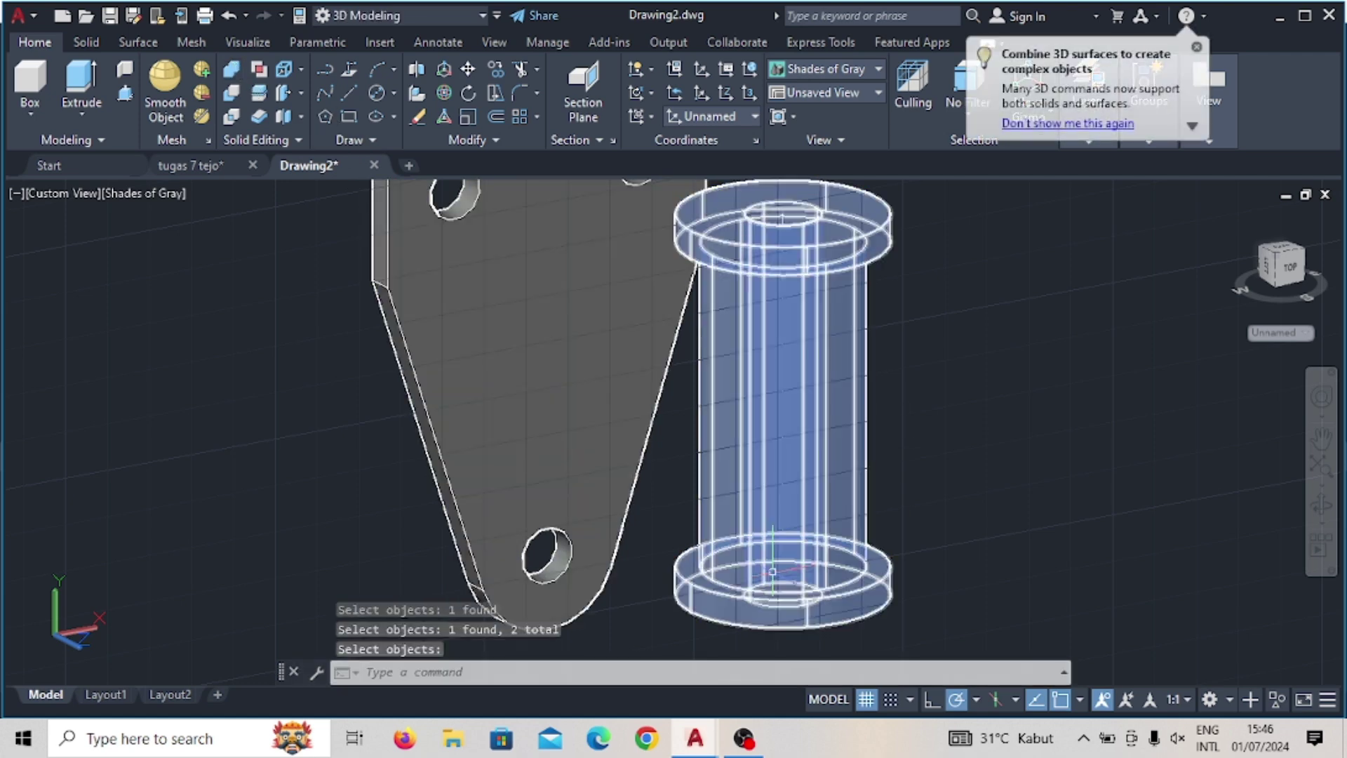
{"action": "middle_click_drag", "start_coordinate": [772, 565], "coordinate": [412, 640], "text": "shift"}
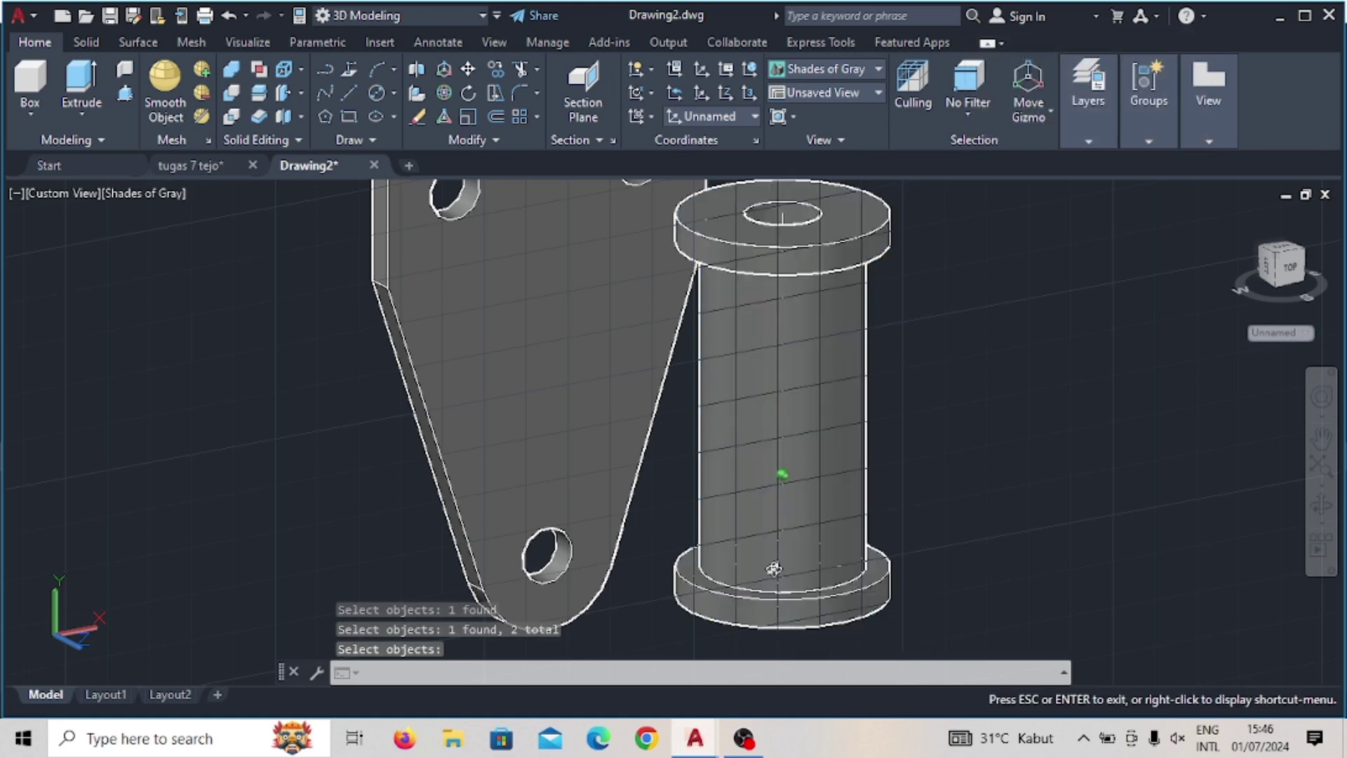
{"action": "left_click", "coordinate": [785, 522]}
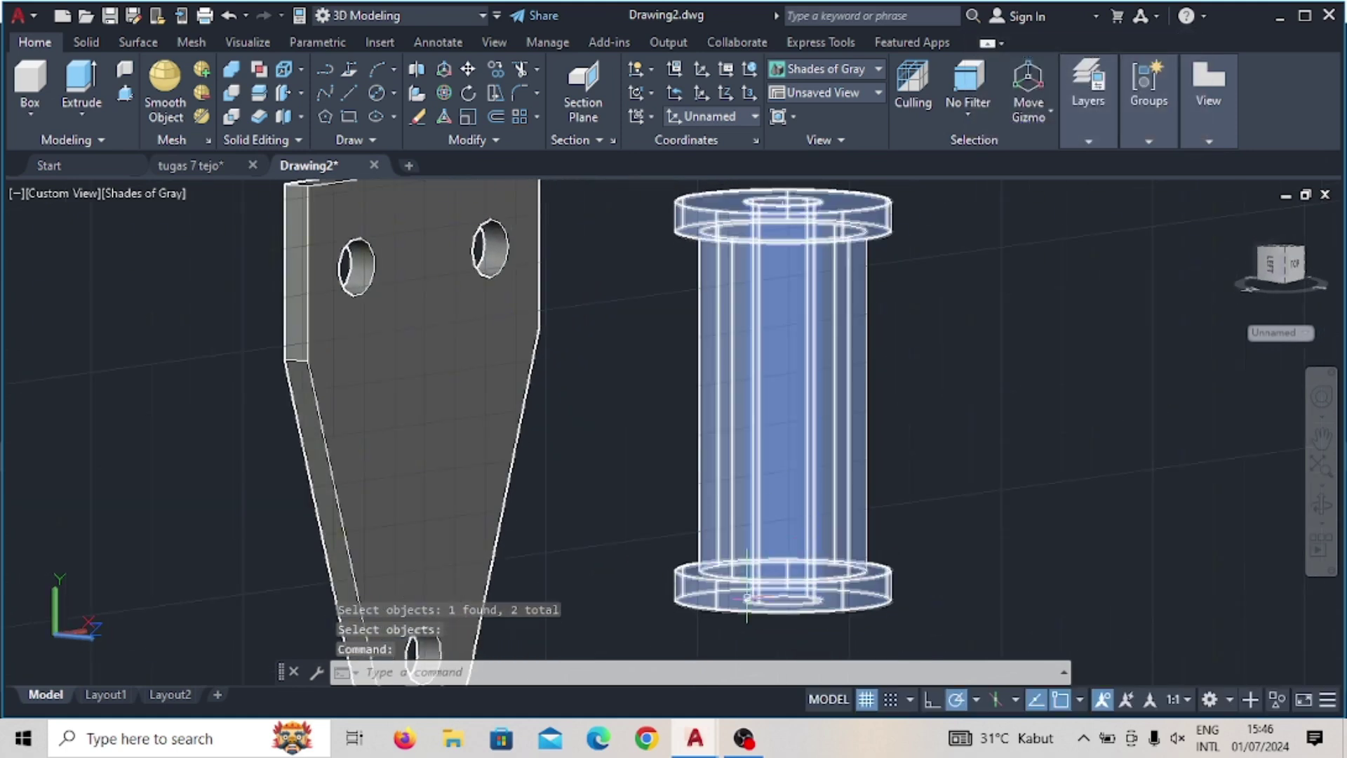
{"action": "scroll", "coordinate": [747, 598], "scroll_direction": "up", "scroll_amount": 2}
Step: Draw line segments 6 and 17 long from the top hole's centre down the spool's side
{"action": "left_click", "coordinate": [351, 91]}
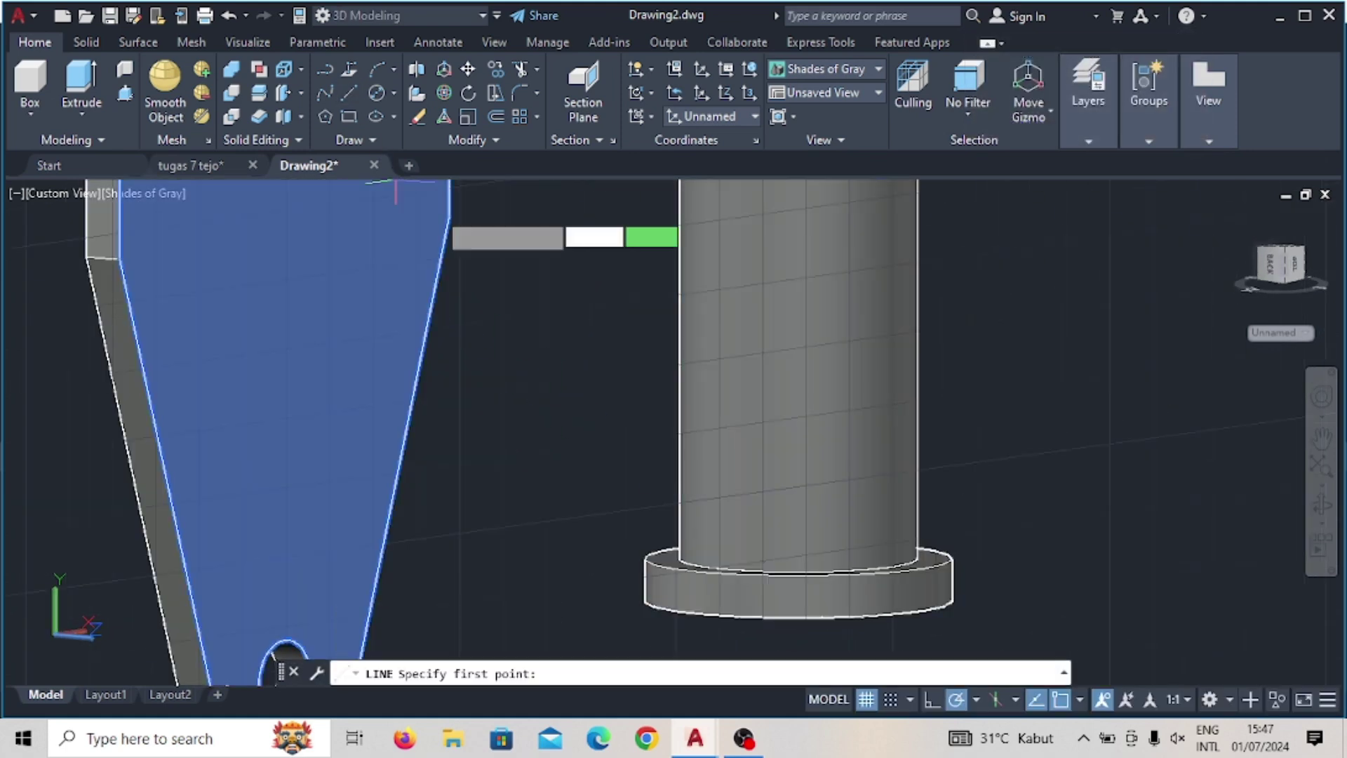
{"action": "middle_click_drag", "start_coordinate": [821, 514], "coordinate": [788, 610], "text": "shift"}
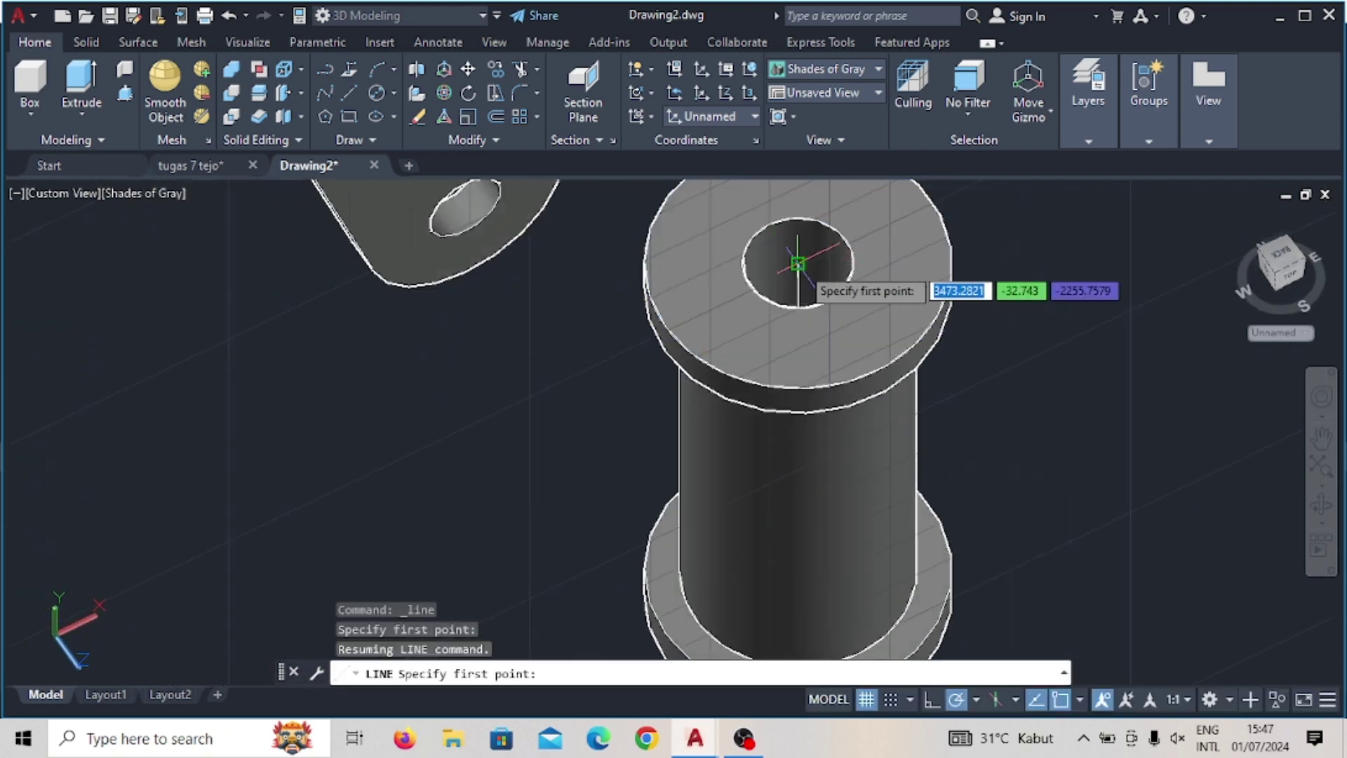
{"action": "left_click", "coordinate": [797, 264]}
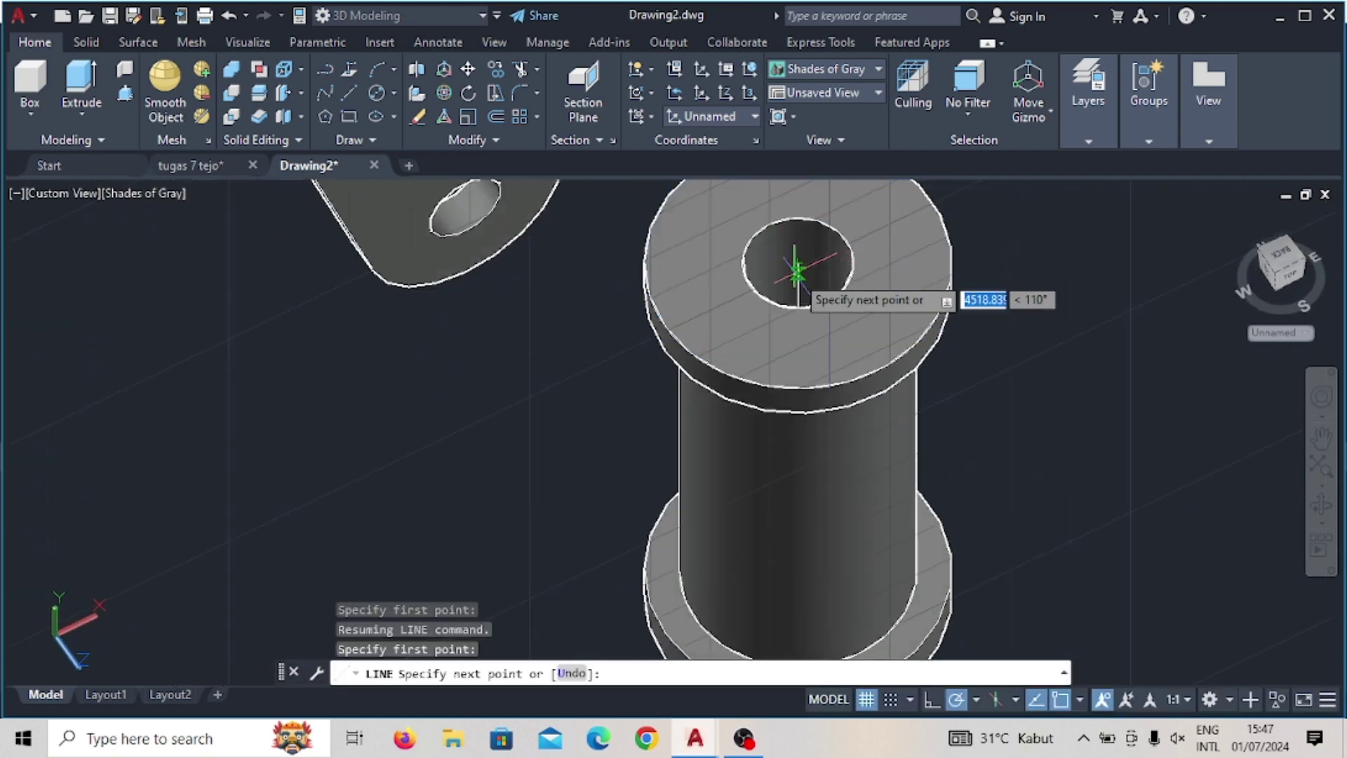
{"action": "left_click", "coordinate": [798, 307]}
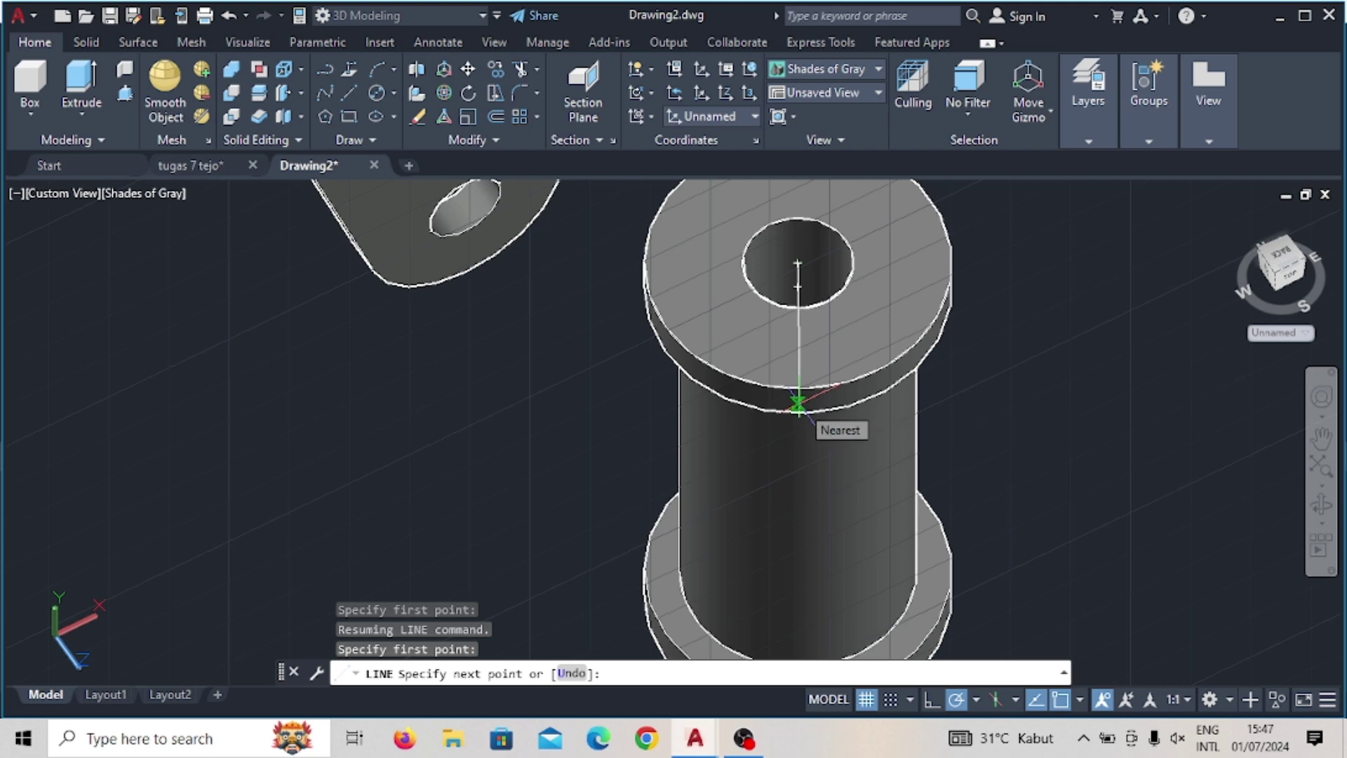
{"action": "scroll", "coordinate": [798, 405], "scroll_direction": "down", "scroll_amount": 4}
{"action": "type", "text": "6"}
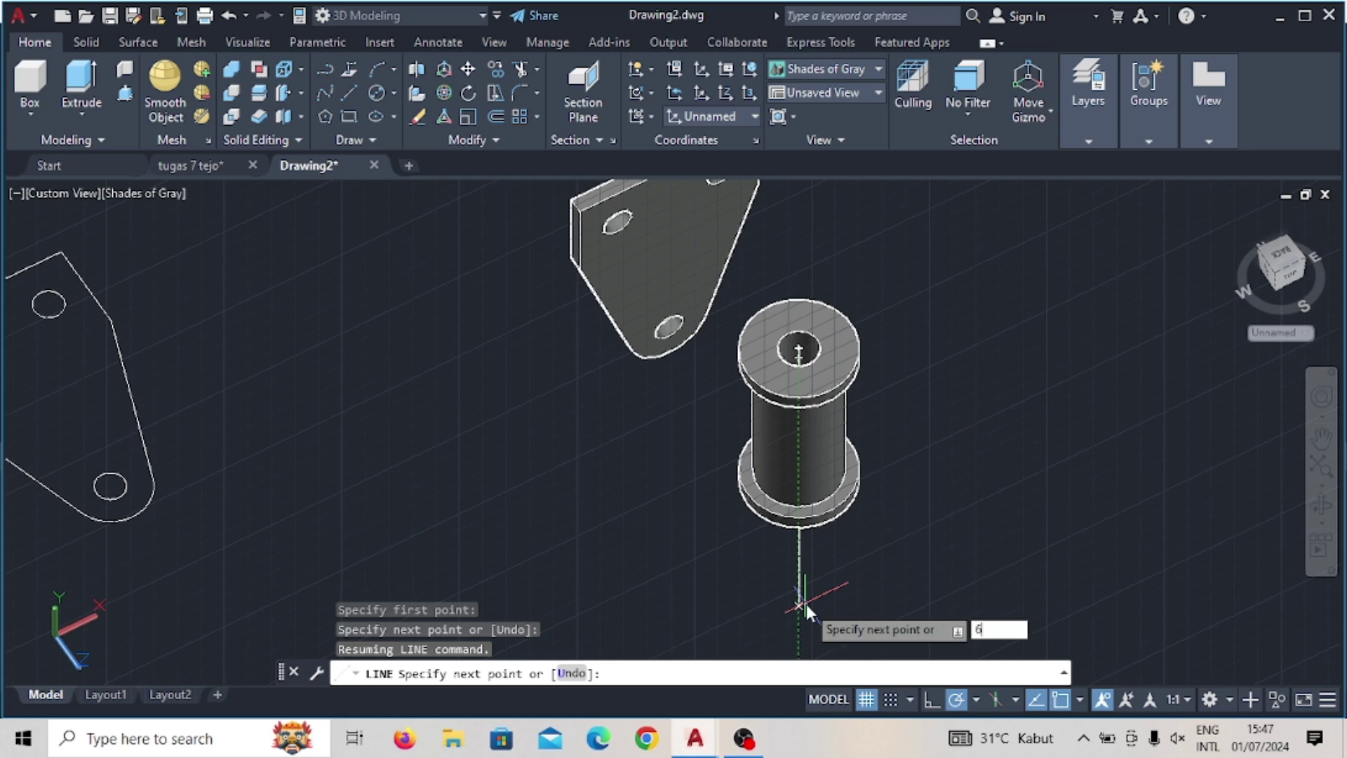
{"action": "key", "text": "Return"}
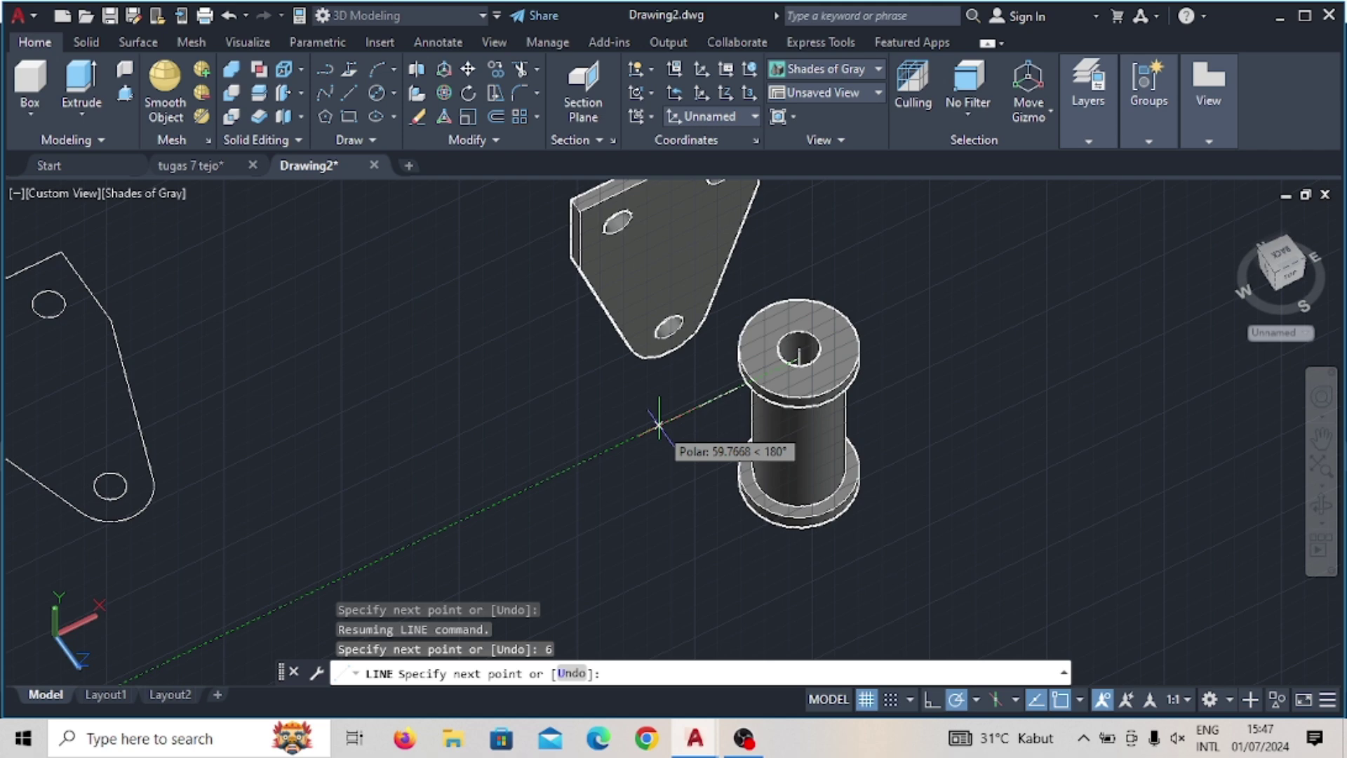
{"action": "type", "text": "17"}
{"action": "key", "text": "Return"}
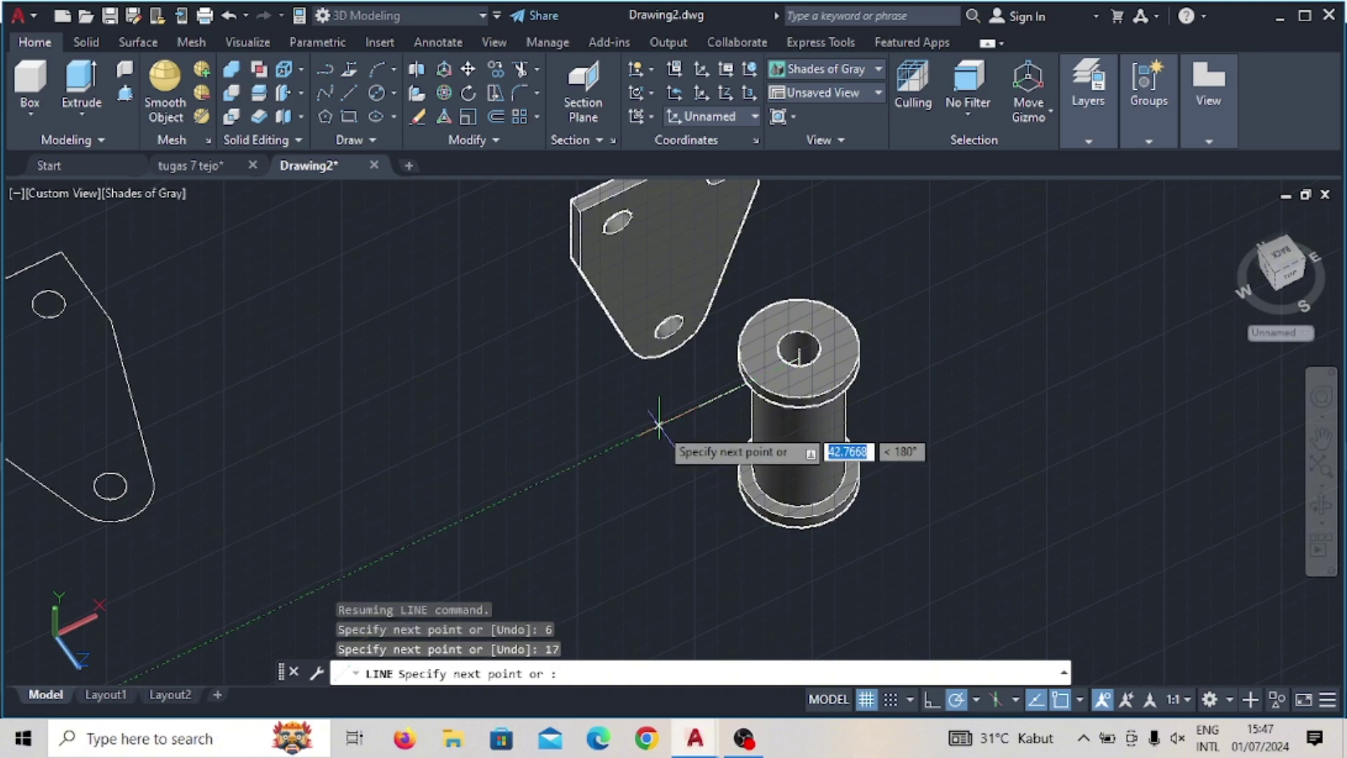
Step: Orbit and zoom to inspect the plate and bottom flange, then end the line command
{"action": "middle_click_drag", "start_coordinate": [659, 424], "coordinate": [665, 400], "text": "shift"}
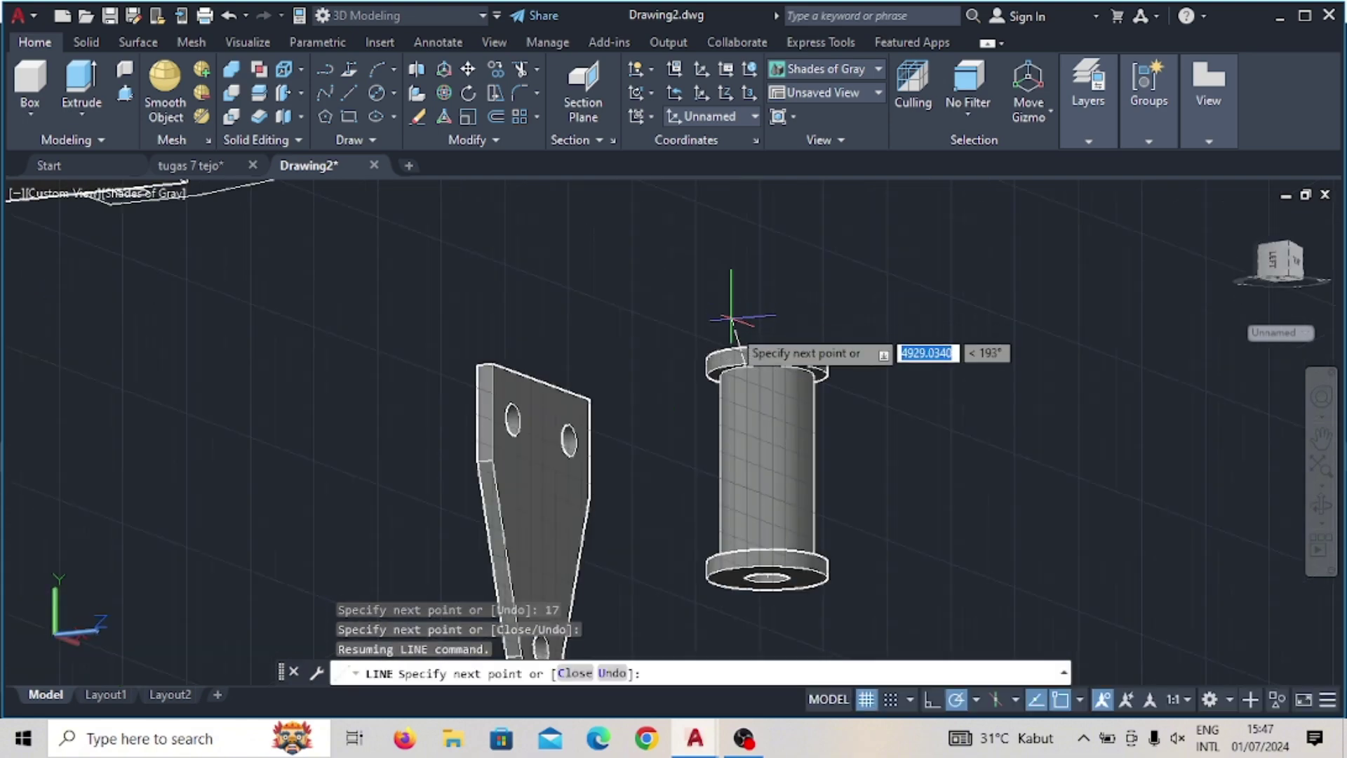
{"action": "scroll", "coordinate": [767, 563], "scroll_direction": "up", "scroll_amount": 4}
{"action": "scroll", "coordinate": [767, 563], "scroll_direction": "up", "scroll_amount": 1}
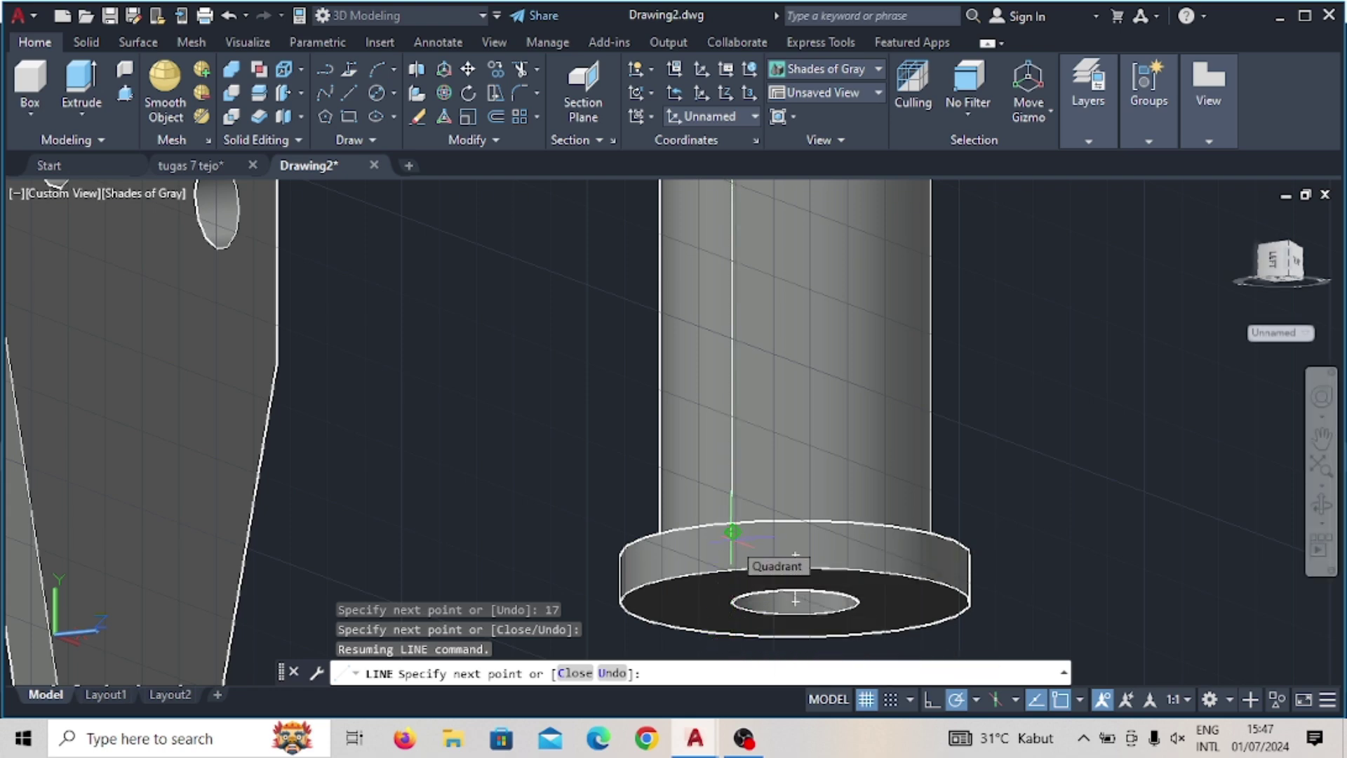
{"action": "middle_click_drag", "start_coordinate": [731, 531], "coordinate": [744, 588], "text": "shift"}
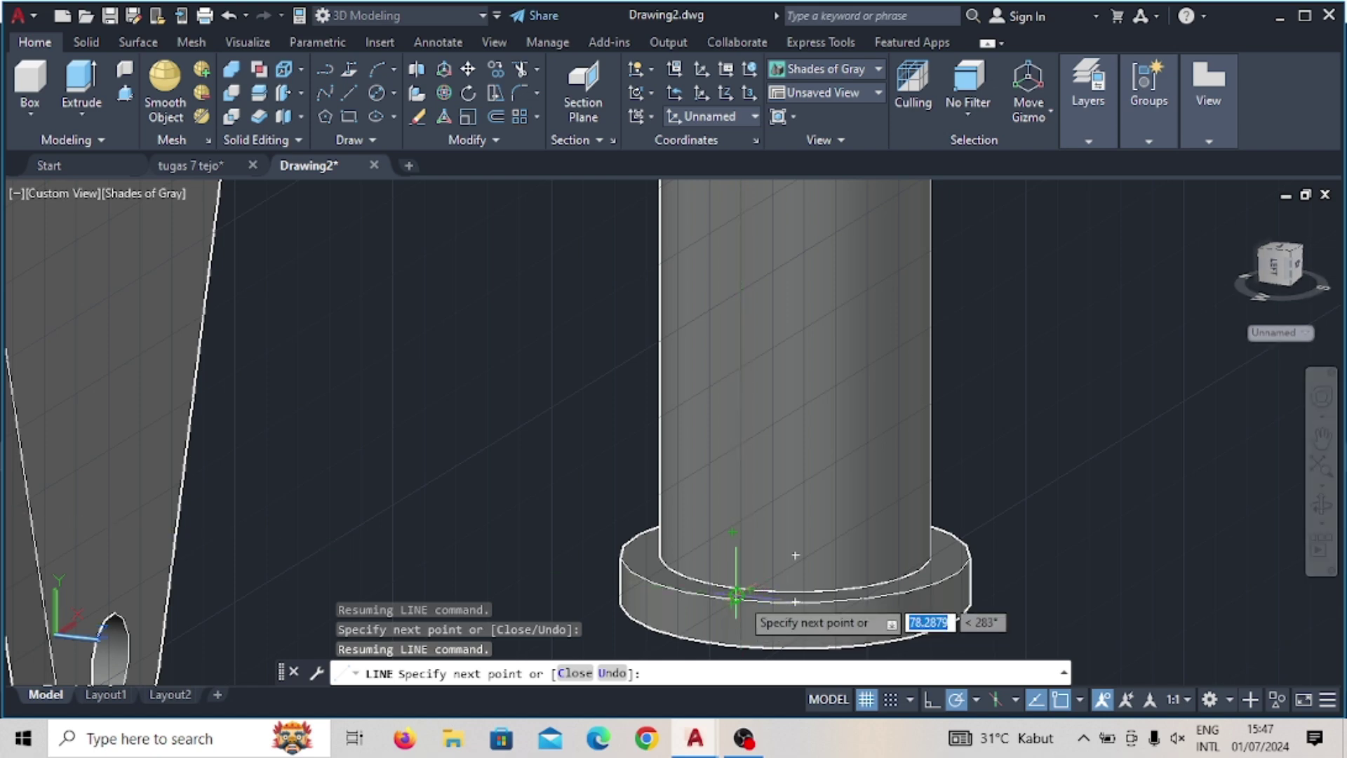
{"action": "scroll", "coordinate": [736, 595], "scroll_direction": "down", "scroll_amount": 2}
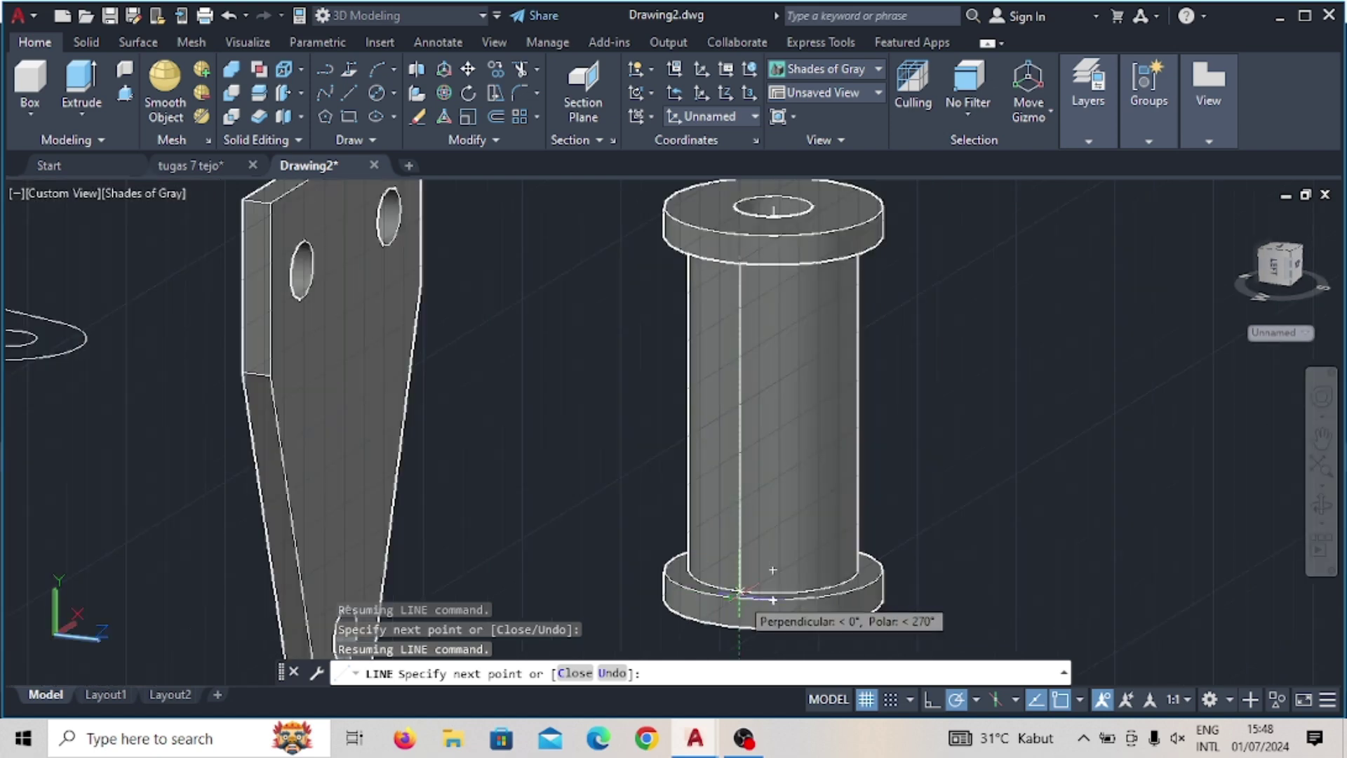
{"action": "scroll", "coordinate": [738, 593], "scroll_direction": "up", "scroll_amount": 4}
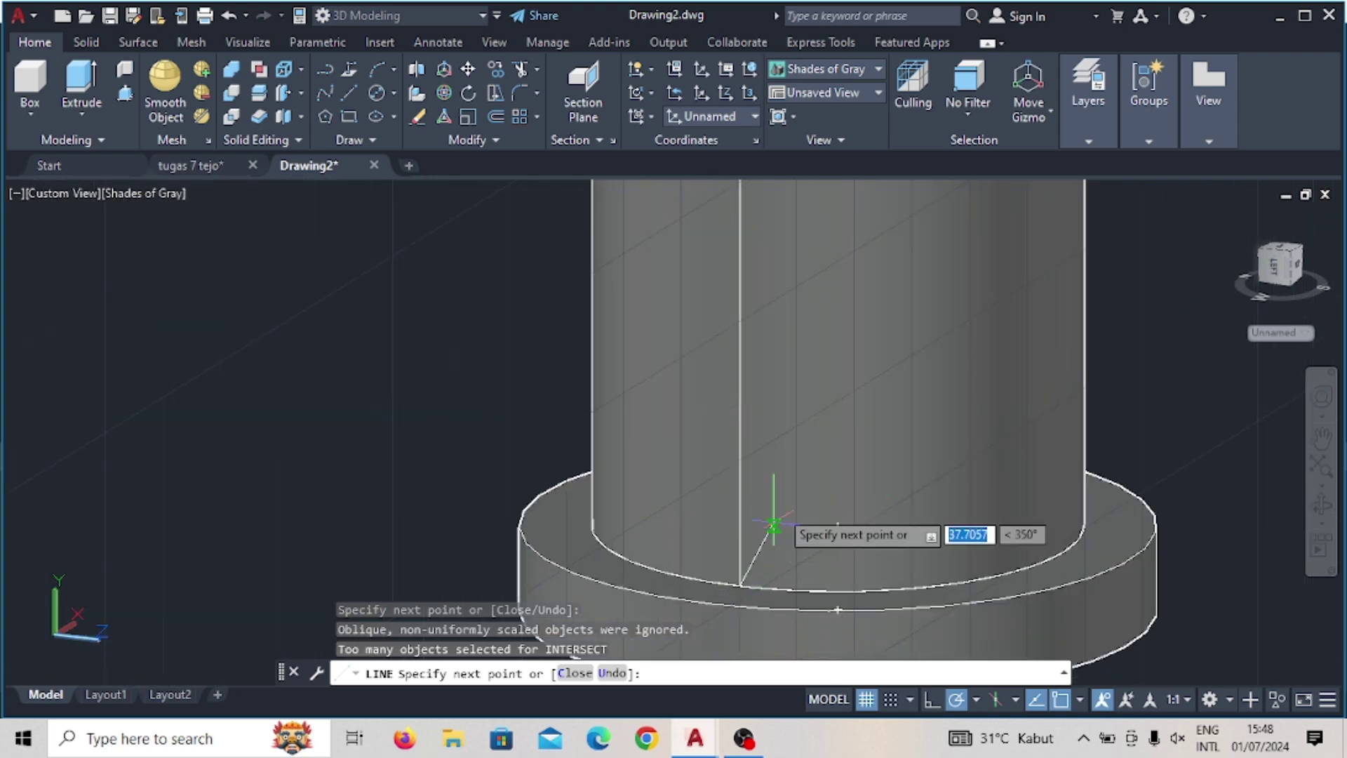
{"action": "scroll", "coordinate": [665, 598], "scroll_direction": "down", "scroll_amount": 3}
{"action": "key", "text": "Escape"}
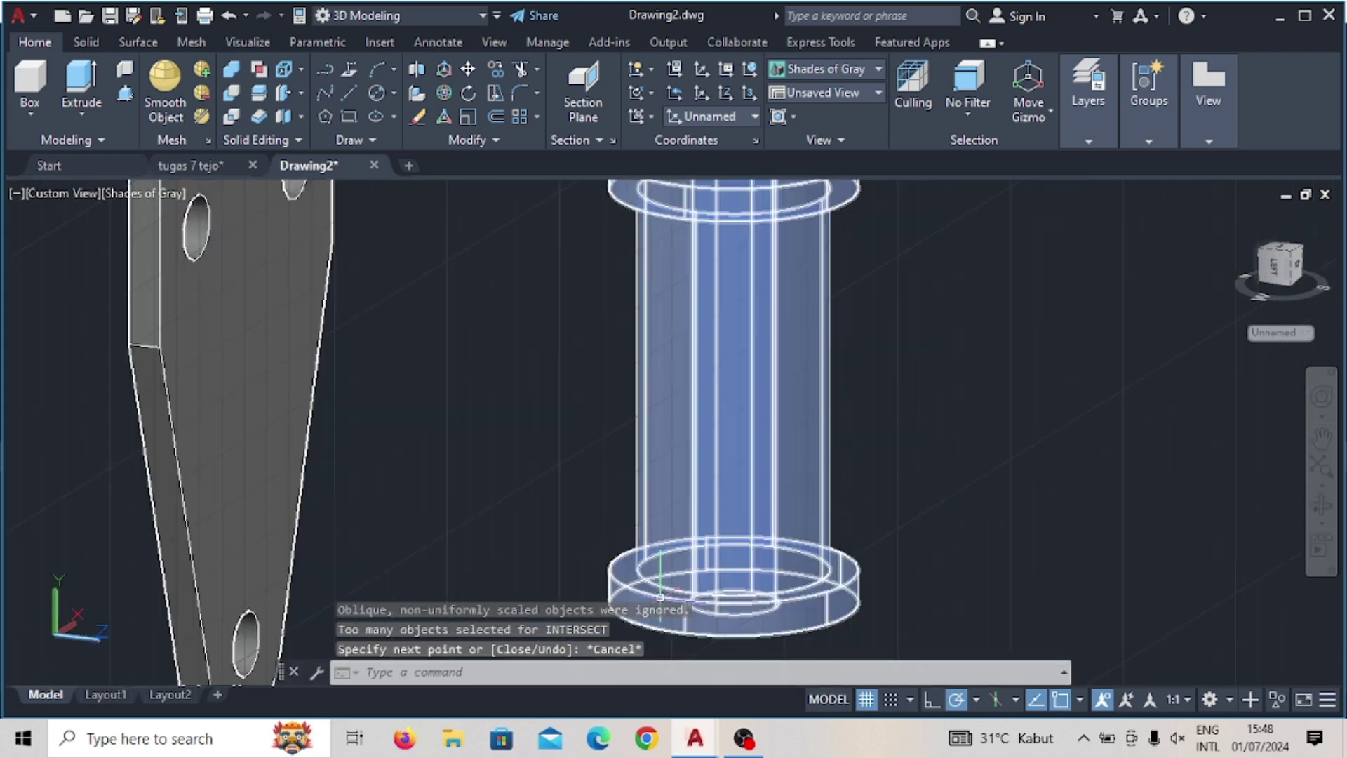
Step: Draw a guide line from the bracket plate's top edge to the spool's top hole centre
{"action": "scroll", "coordinate": [638, 554], "scroll_direction": "down", "scroll_amount": 5}
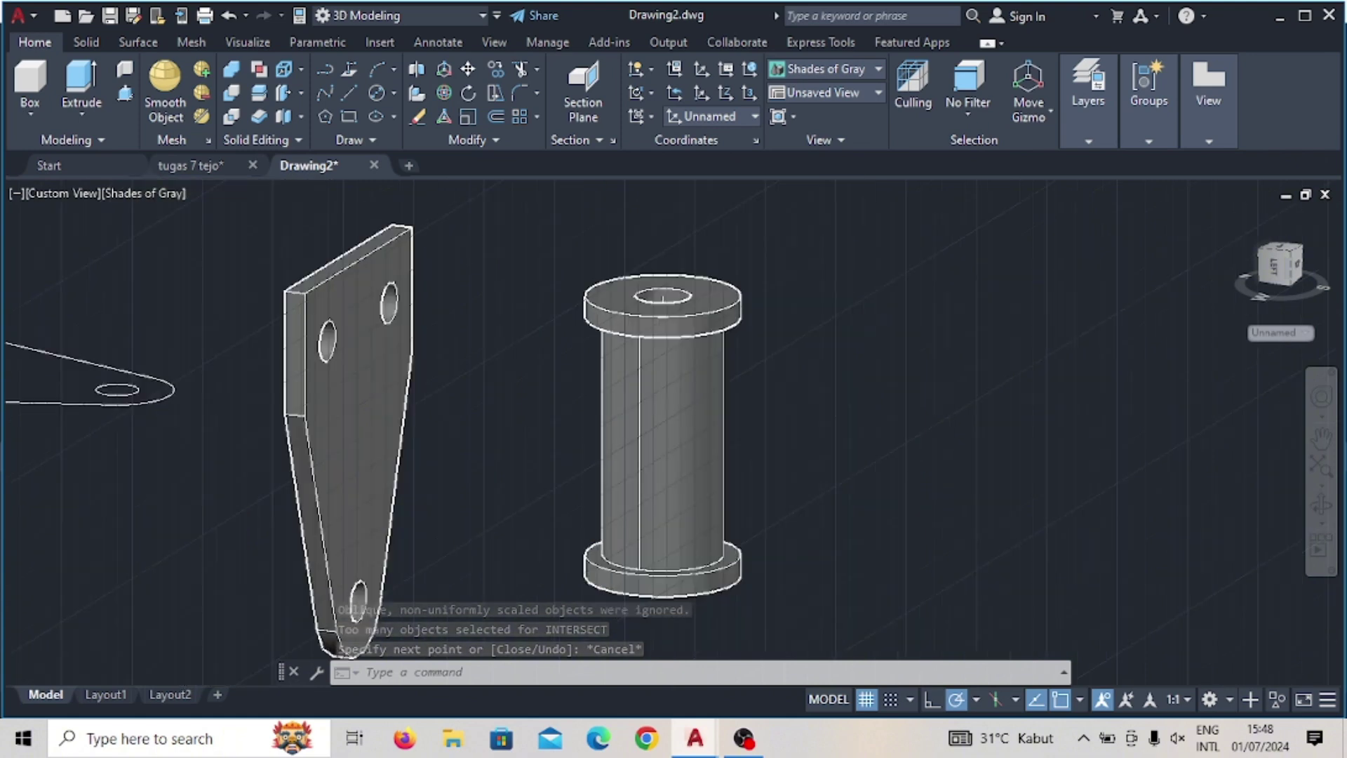
{"action": "middle_click_drag", "start_coordinate": [541, 526], "coordinate": [464, 516], "text": "shift"}
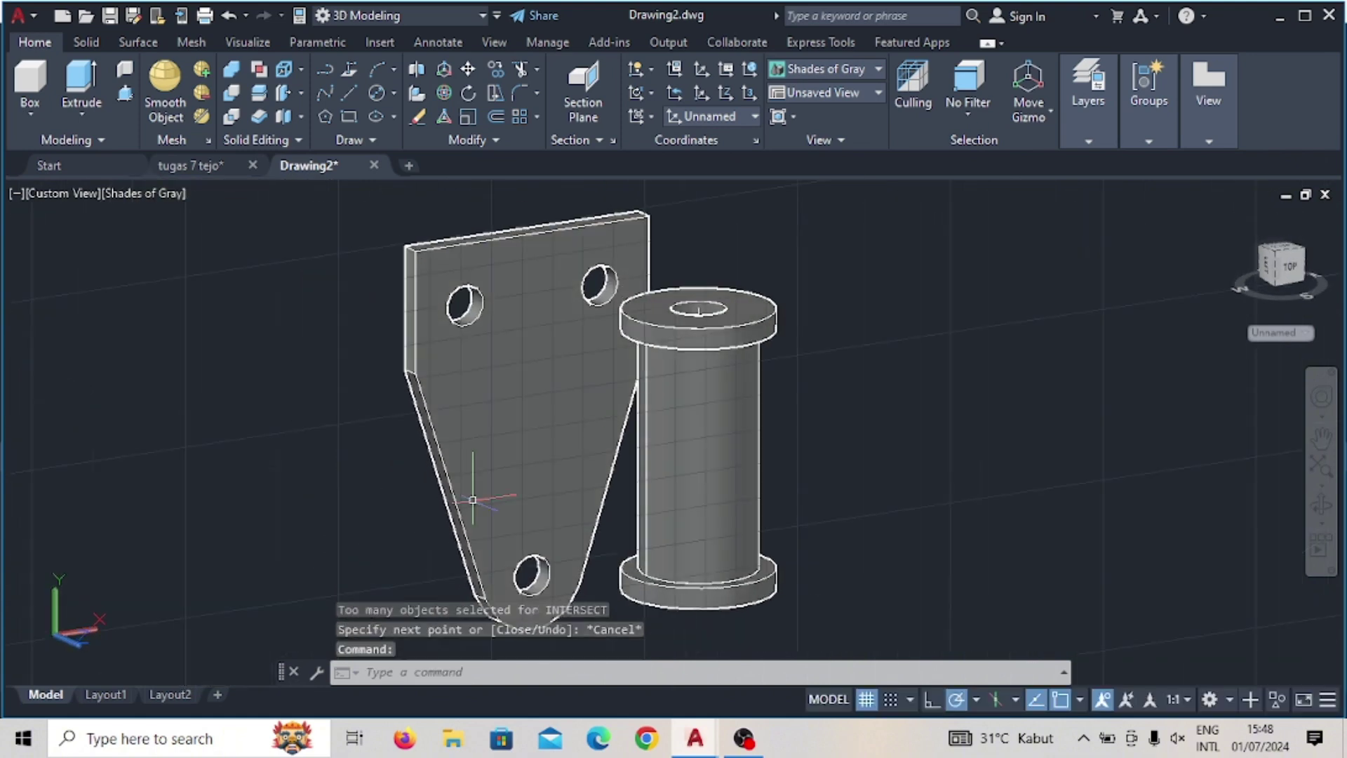
{"action": "scroll", "coordinate": [525, 347], "scroll_direction": "down", "scroll_amount": 2}
{"action": "scroll", "coordinate": [520, 354], "scroll_direction": "up", "scroll_amount": 2}
{"action": "scroll", "coordinate": [519, 355], "scroll_direction": "up", "scroll_amount": 2}
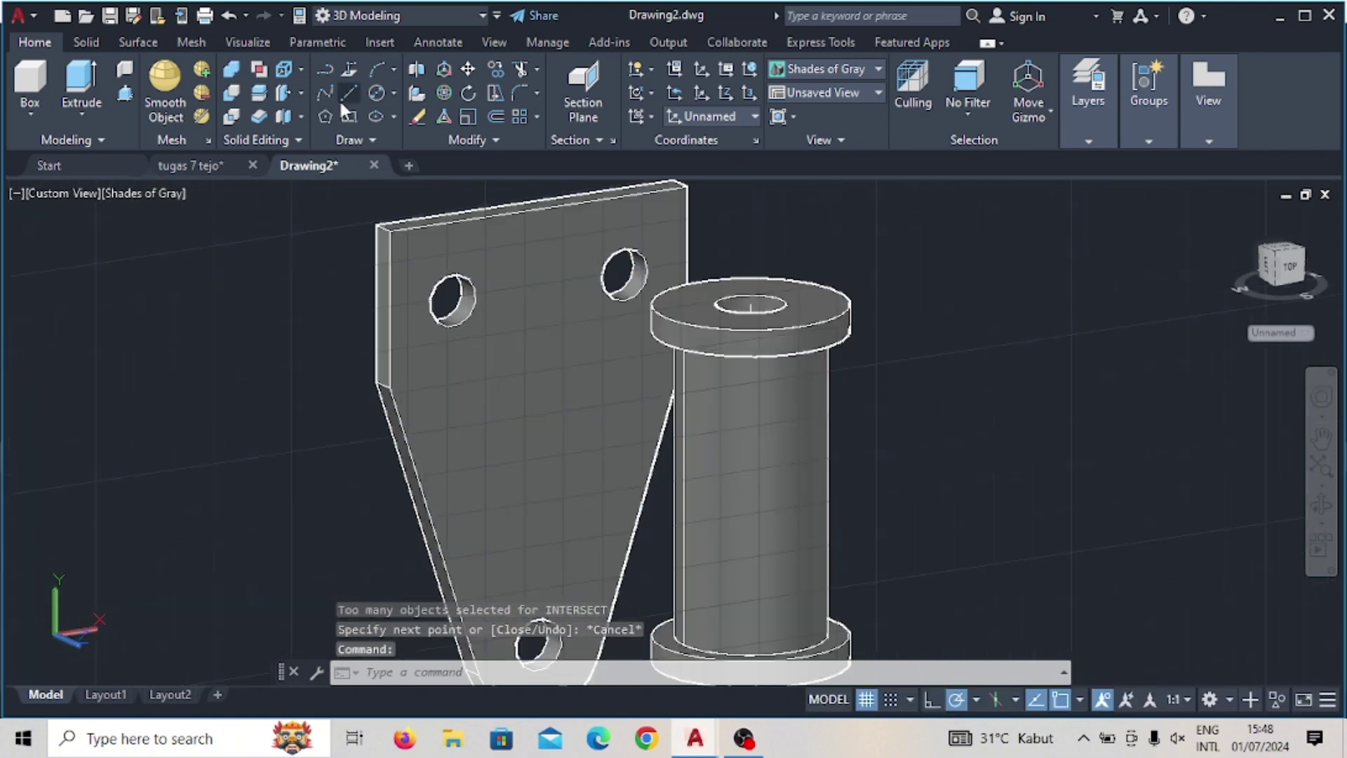
{"action": "left_click", "coordinate": [343, 95]}
{"action": "scroll", "coordinate": [533, 330], "scroll_direction": "down", "scroll_amount": 1}
{"action": "scroll", "coordinate": [540, 242], "scroll_direction": "down", "scroll_amount": 2}
{"action": "scroll", "coordinate": [529, 249], "scroll_direction": "up", "scroll_amount": 1}
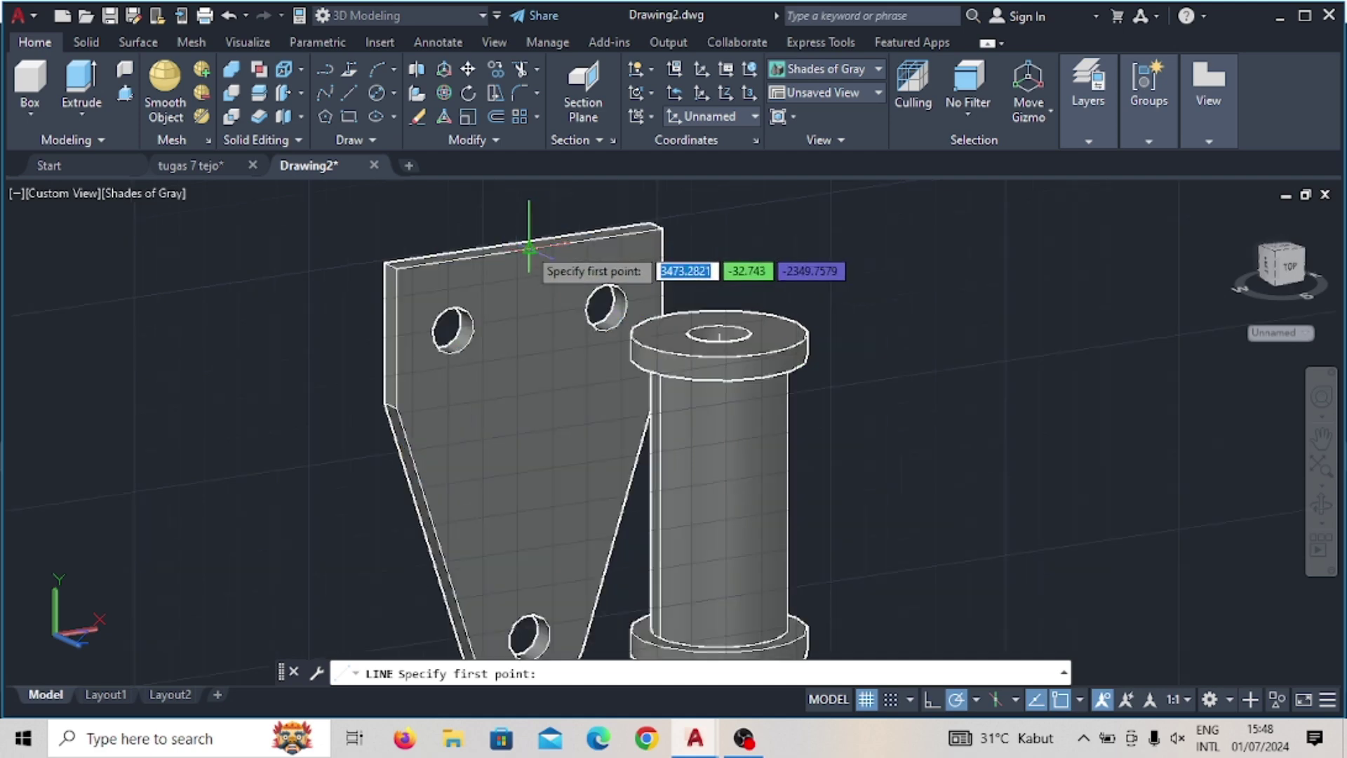
{"action": "middle_click_drag", "start_coordinate": [526, 242], "coordinate": [510, 253], "text": "shift"}
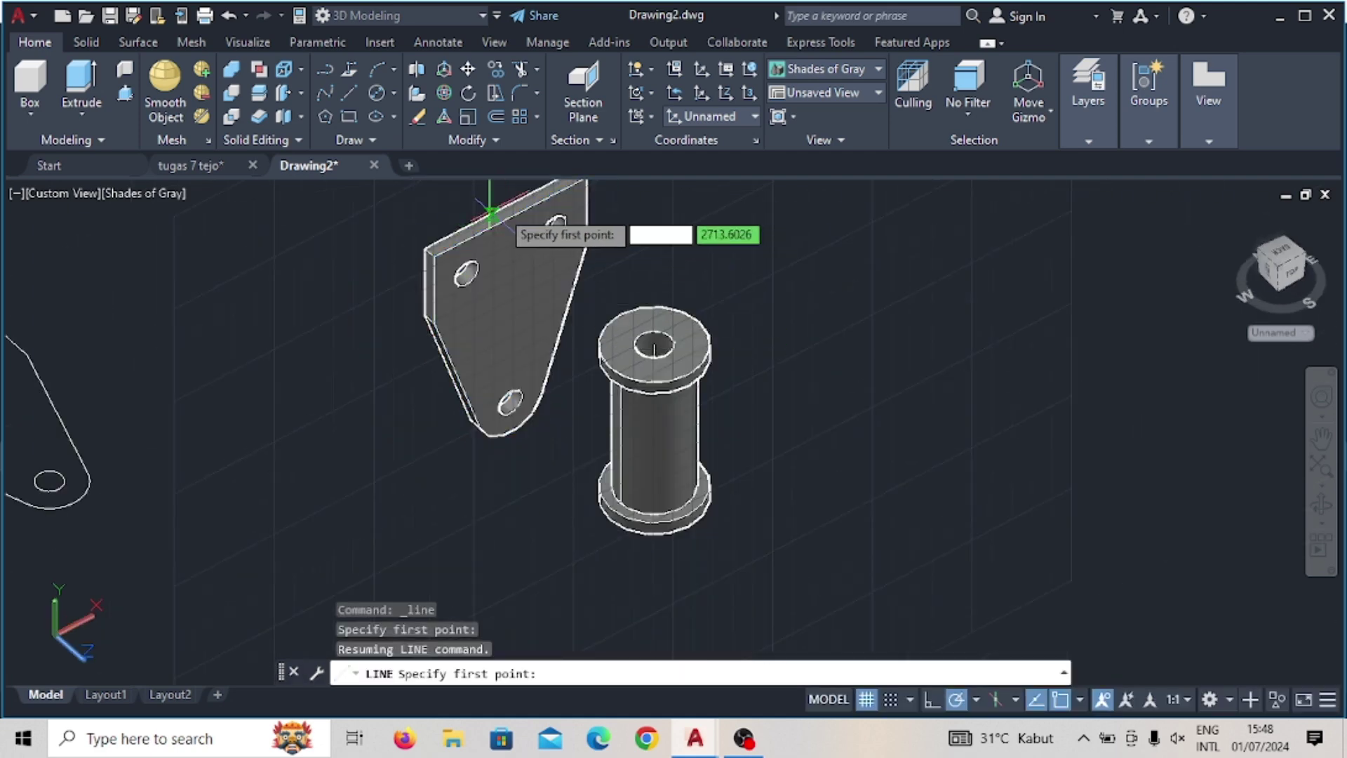
{"action": "left_click", "coordinate": [500, 209]}
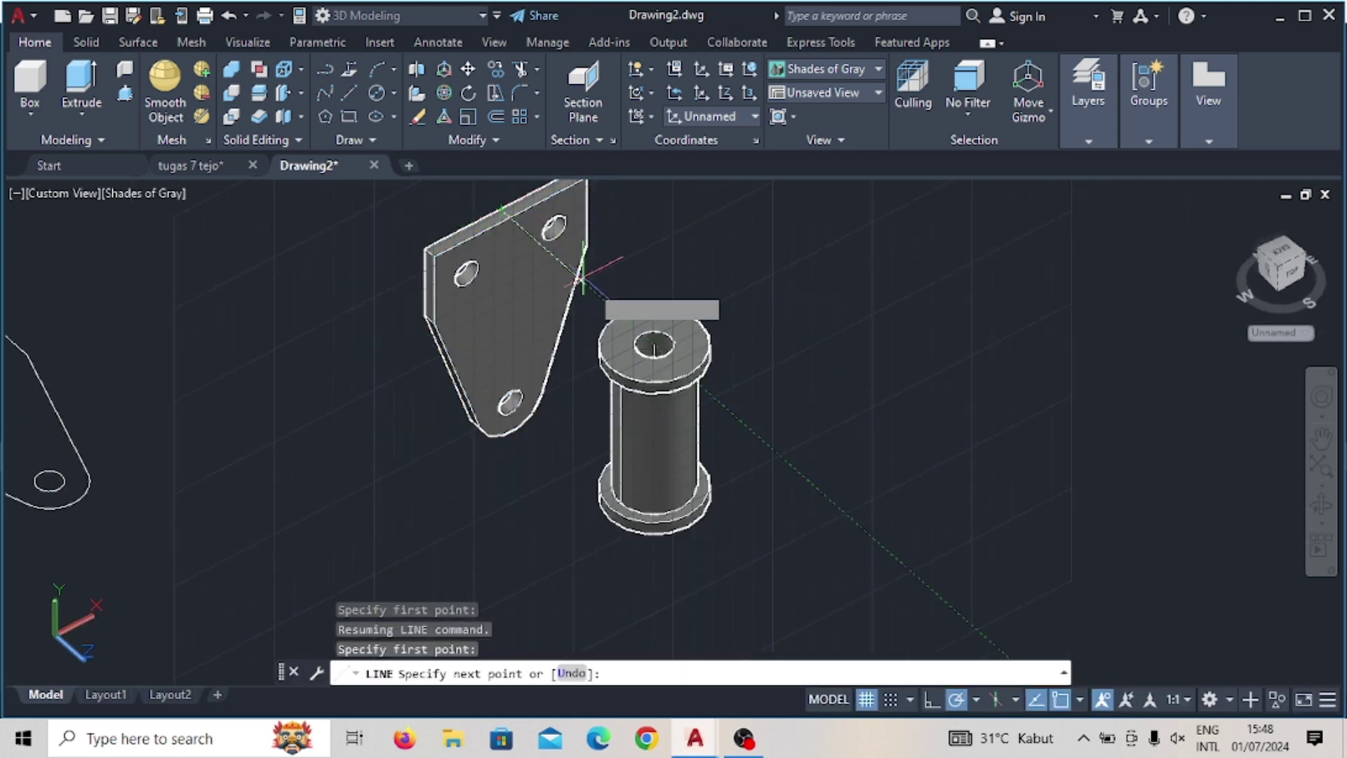
{"action": "left_click", "coordinate": [653, 344]}
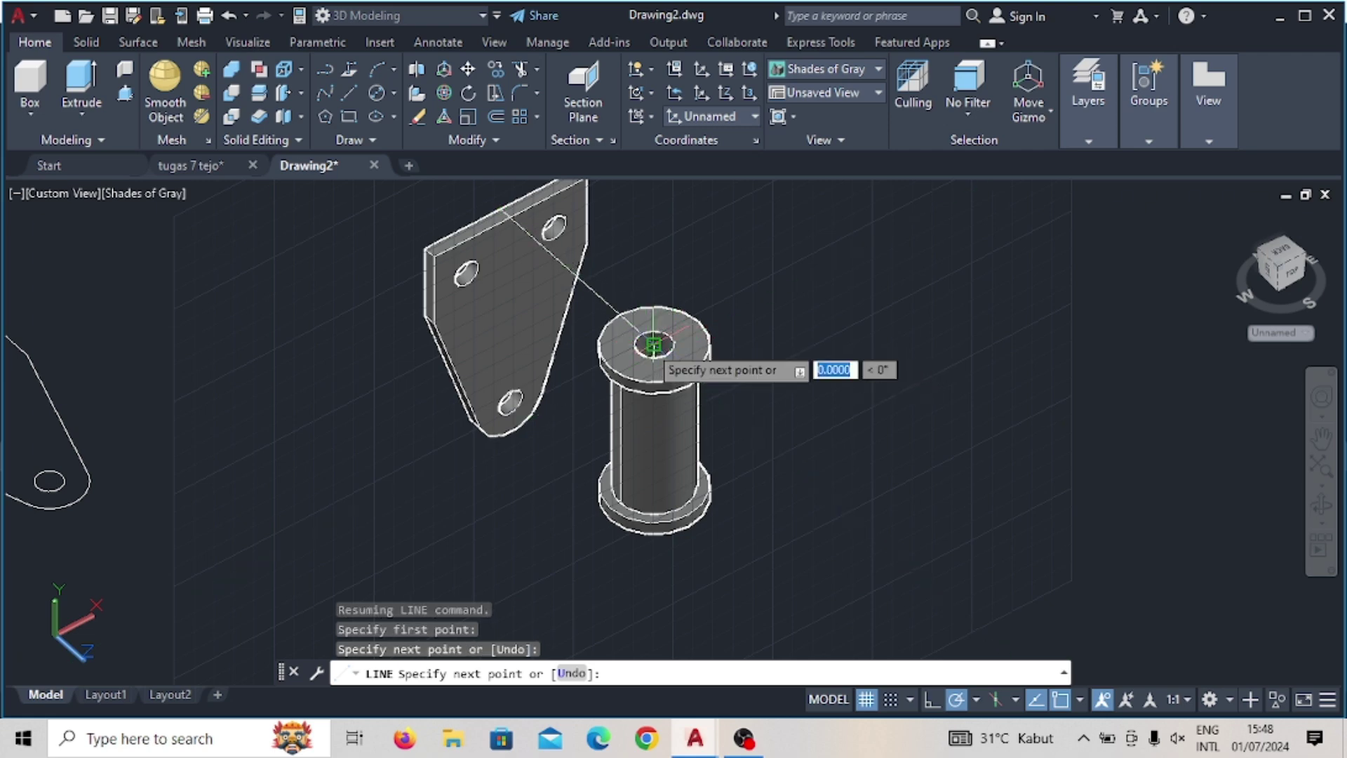
{"action": "key", "text": "Escape"}
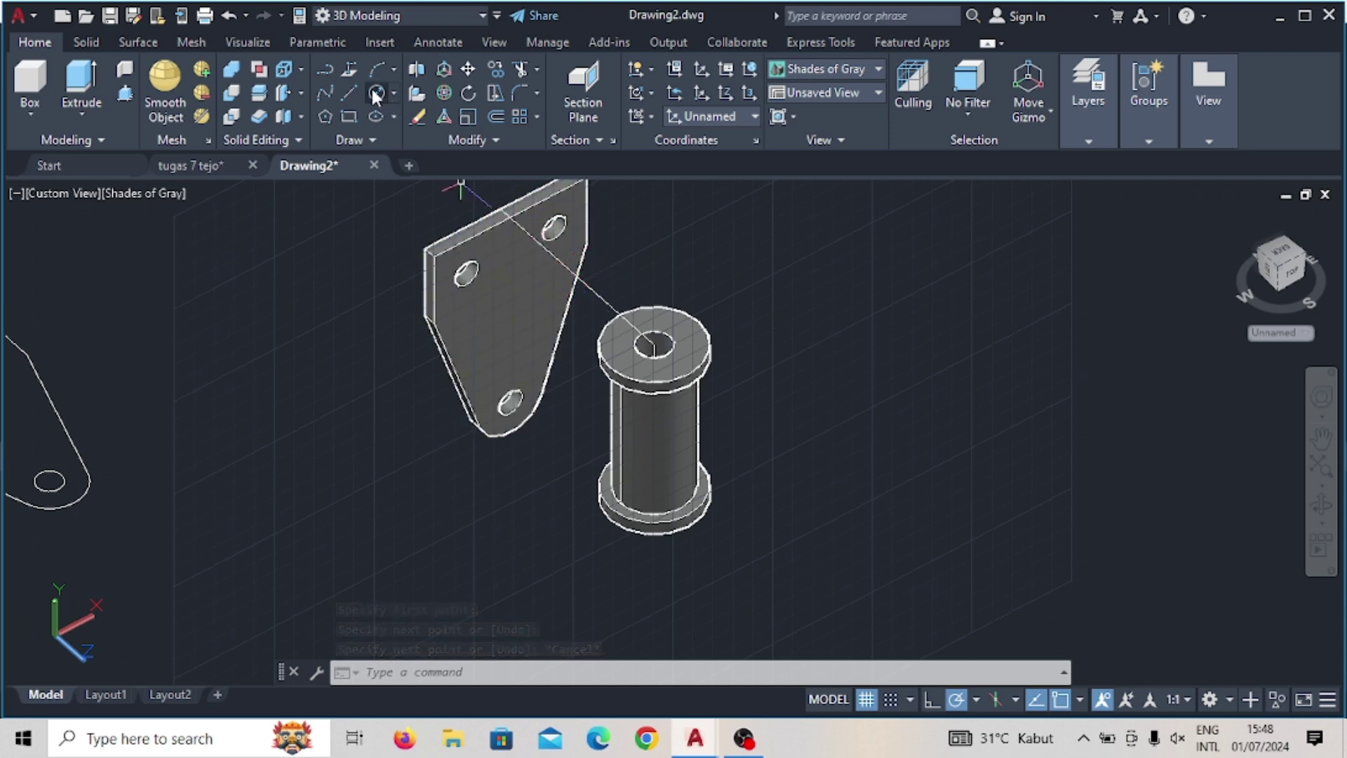
{"action": "key", "text": "Return"}
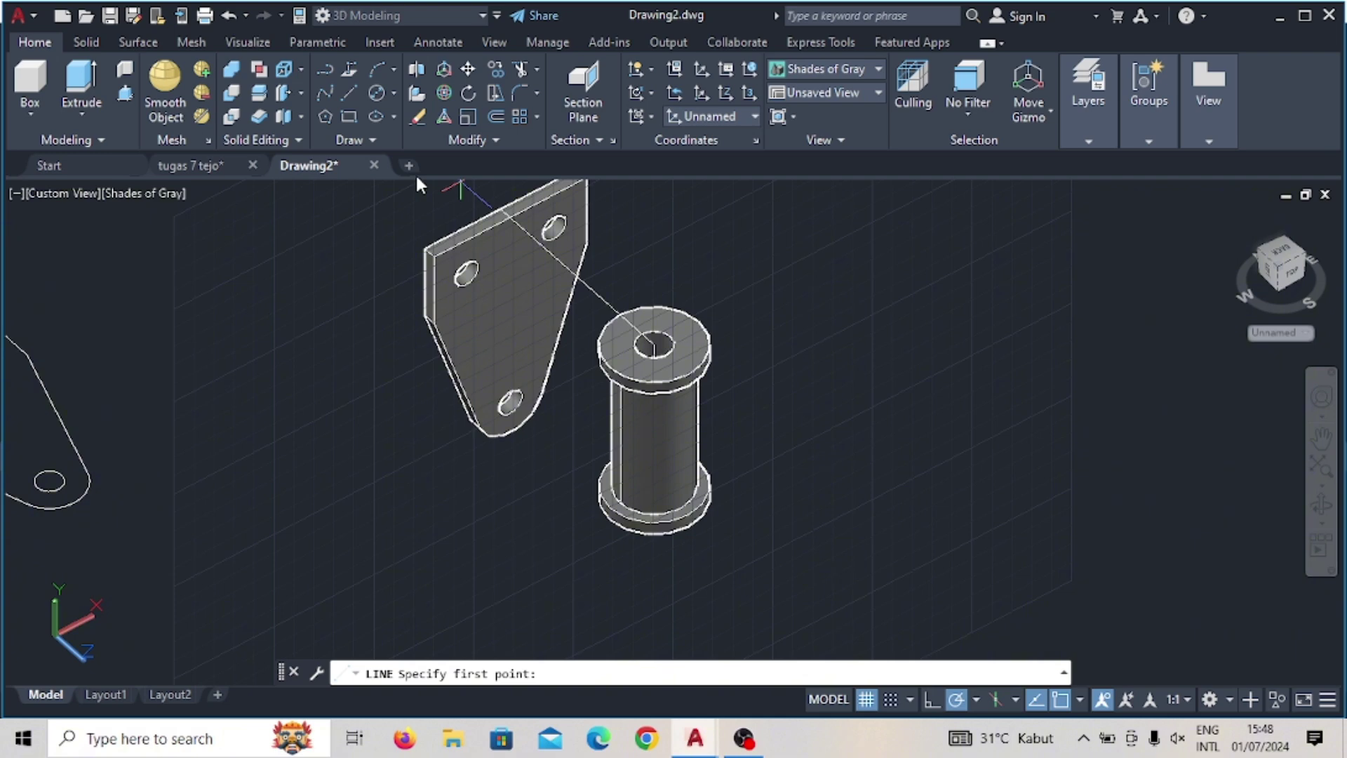
Step: Start the arm line on the plate's top edge with a 3-unit first segment
{"action": "scroll", "coordinate": [529, 210], "scroll_direction": "up", "scroll_amount": 5}
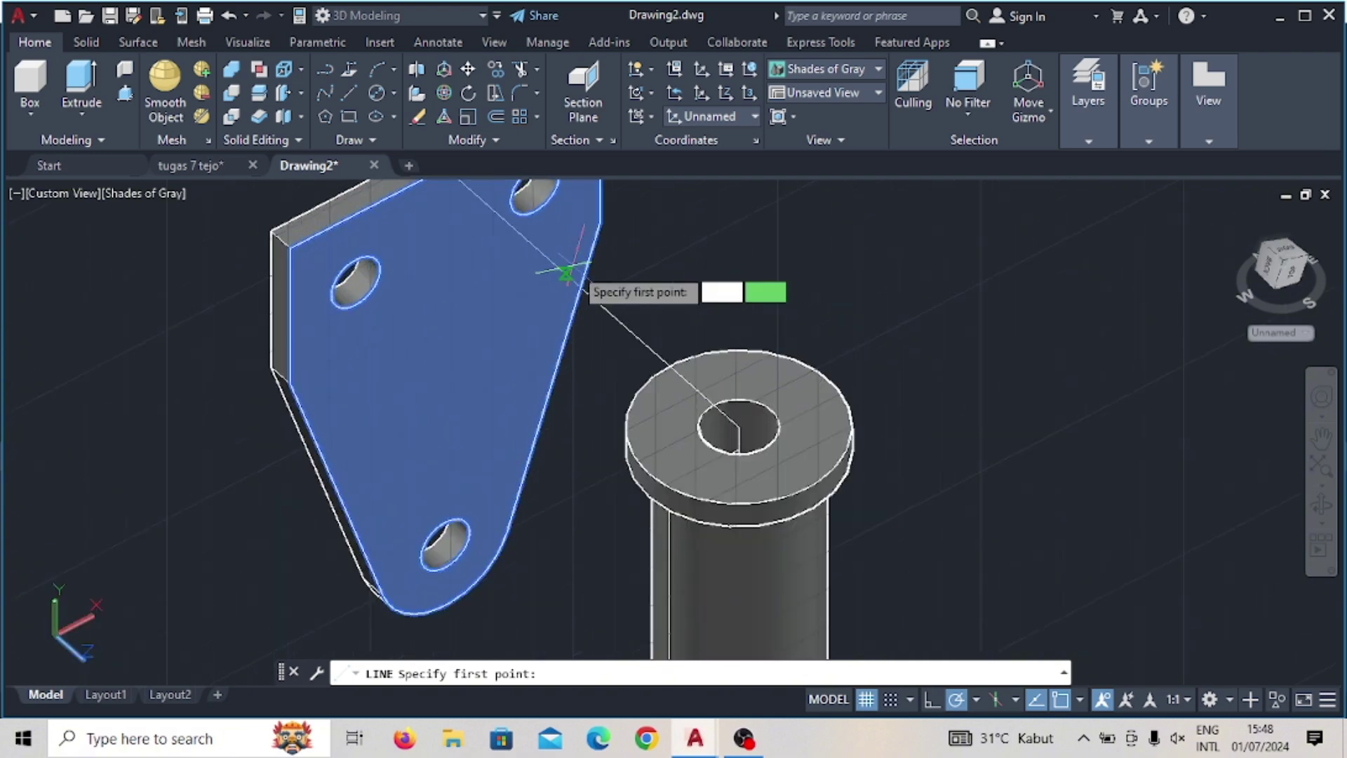
{"action": "middle_click_drag", "start_coordinate": [484, 267], "coordinate": [477, 414]}
{"action": "key", "text": "Escape"}
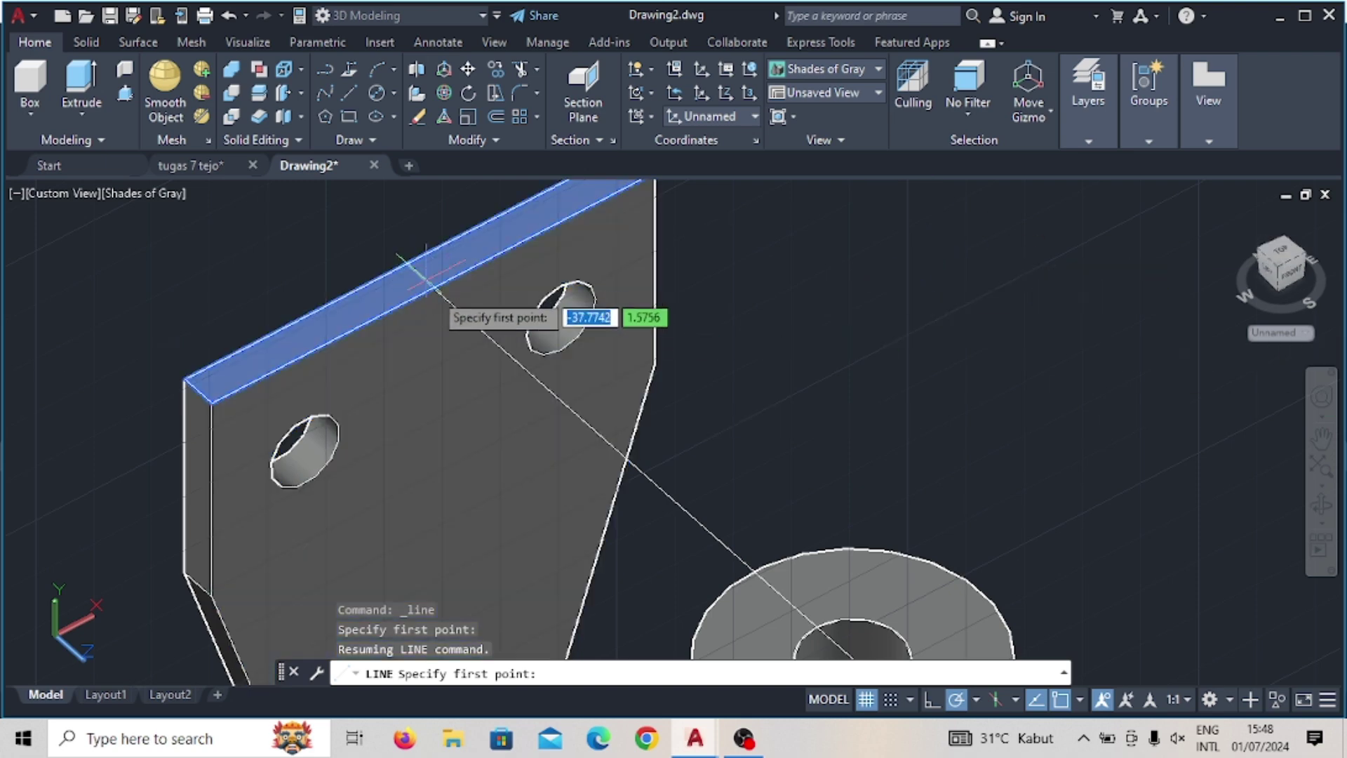
{"action": "left_click", "coordinate": [433, 286]}
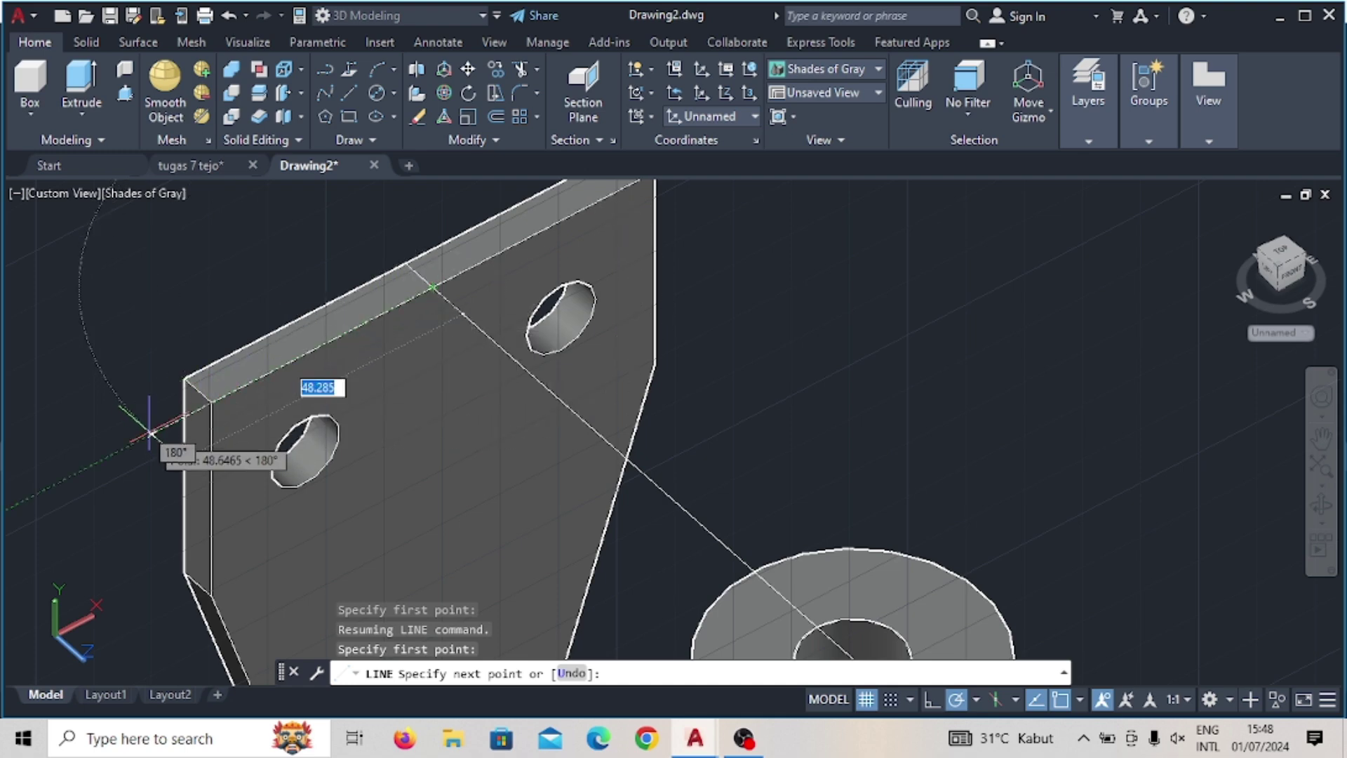
{"action": "key", "text": "Return"}
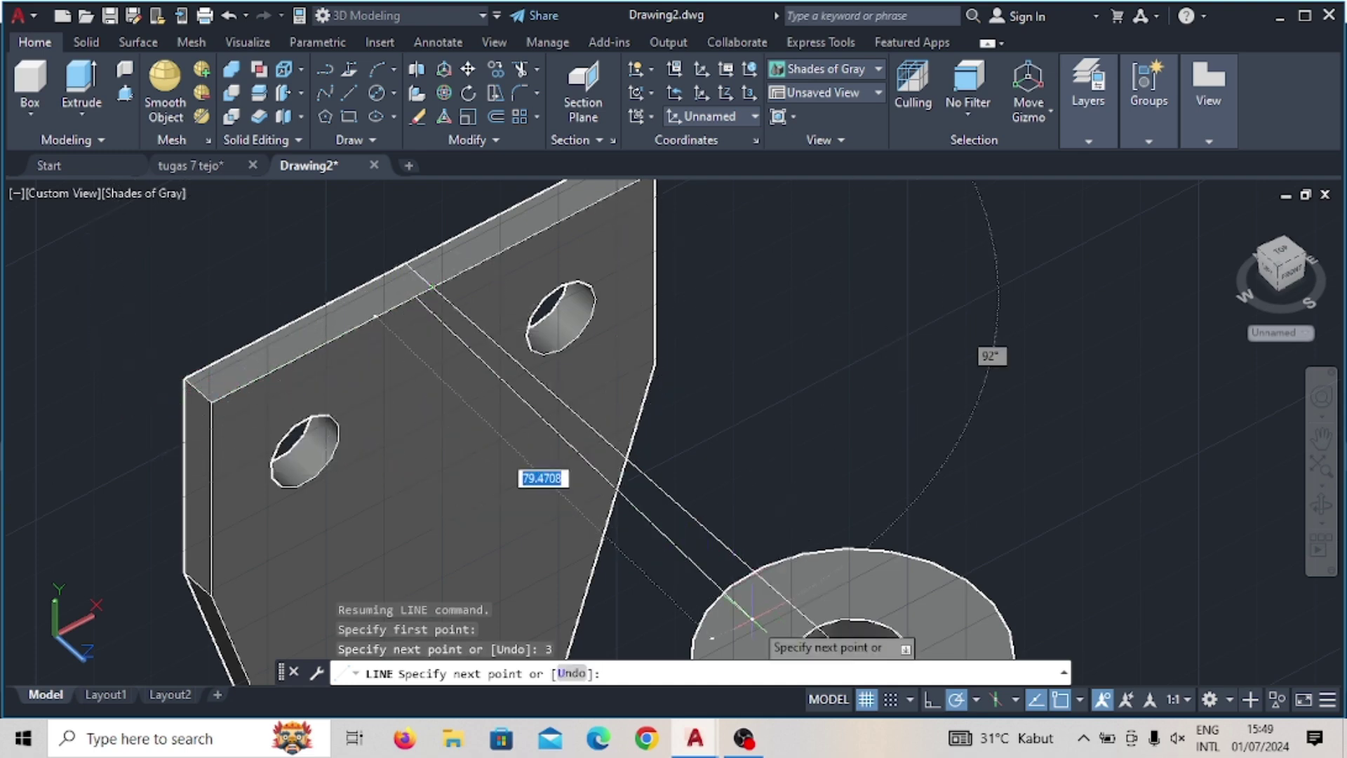
{"action": "scroll", "coordinate": [753, 617], "scroll_direction": "down", "scroll_amount": 2}
{"action": "middle_click_drag", "start_coordinate": [753, 617], "coordinate": [767, 617]}
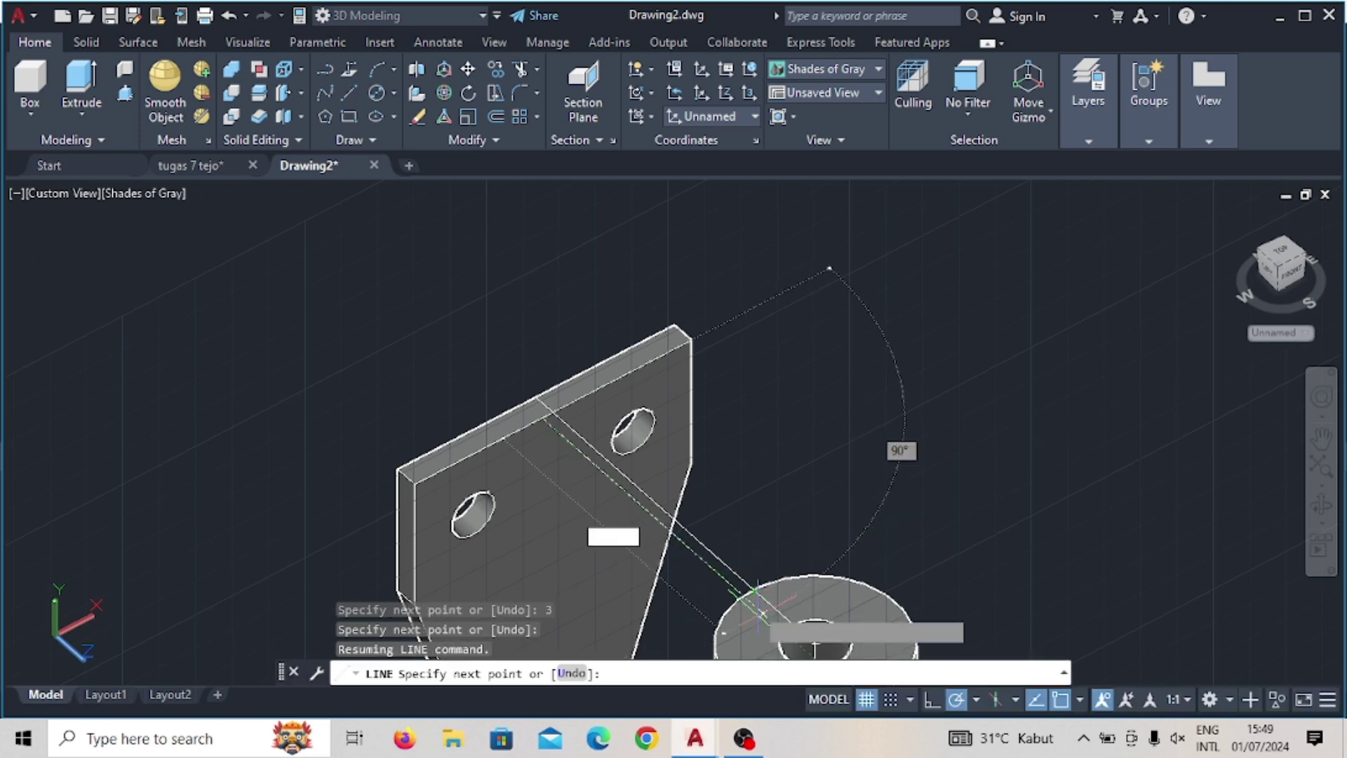
{"action": "scroll", "coordinate": [767, 616], "scroll_direction": "down", "scroll_amount": 2}
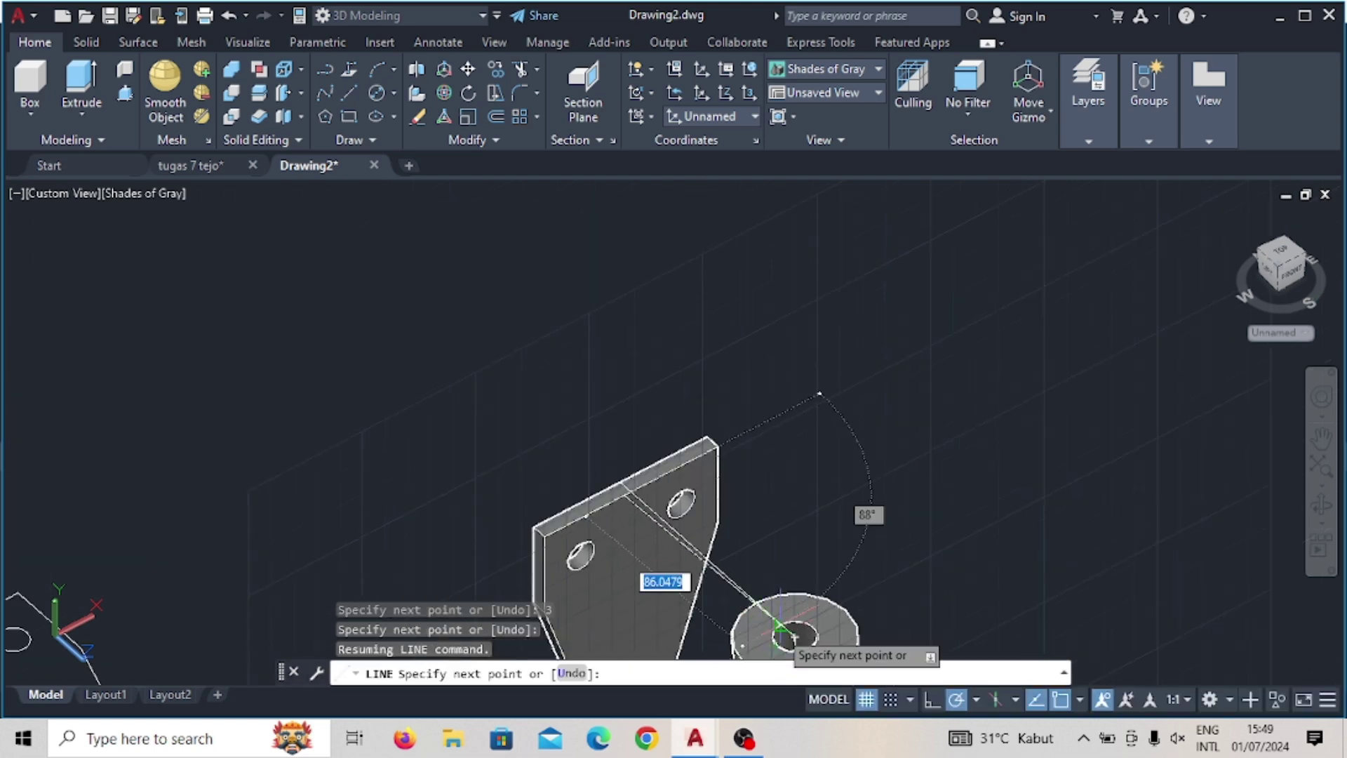
{"action": "middle_click_drag", "start_coordinate": [793, 638], "coordinate": [737, 565]}
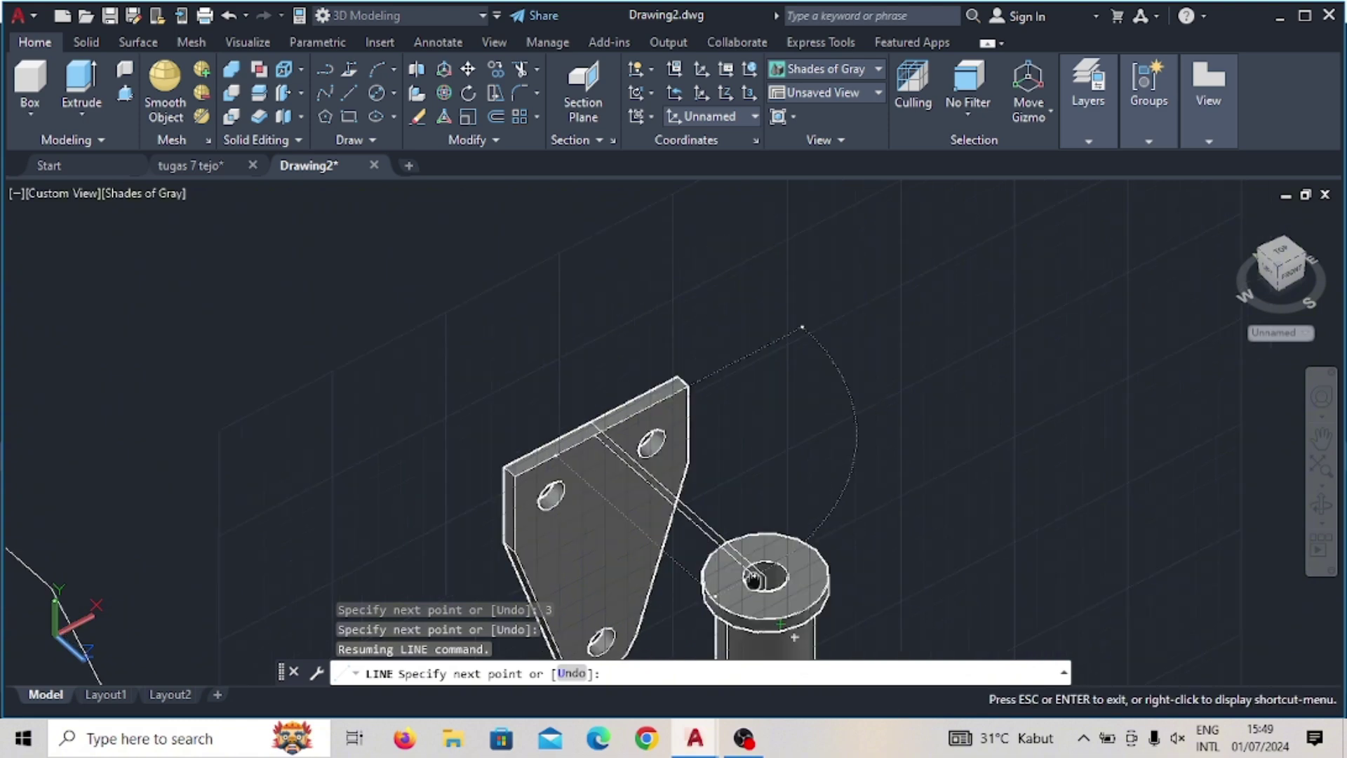
{"action": "scroll", "coordinate": [795, 636], "scroll_direction": "up", "scroll_amount": 2}
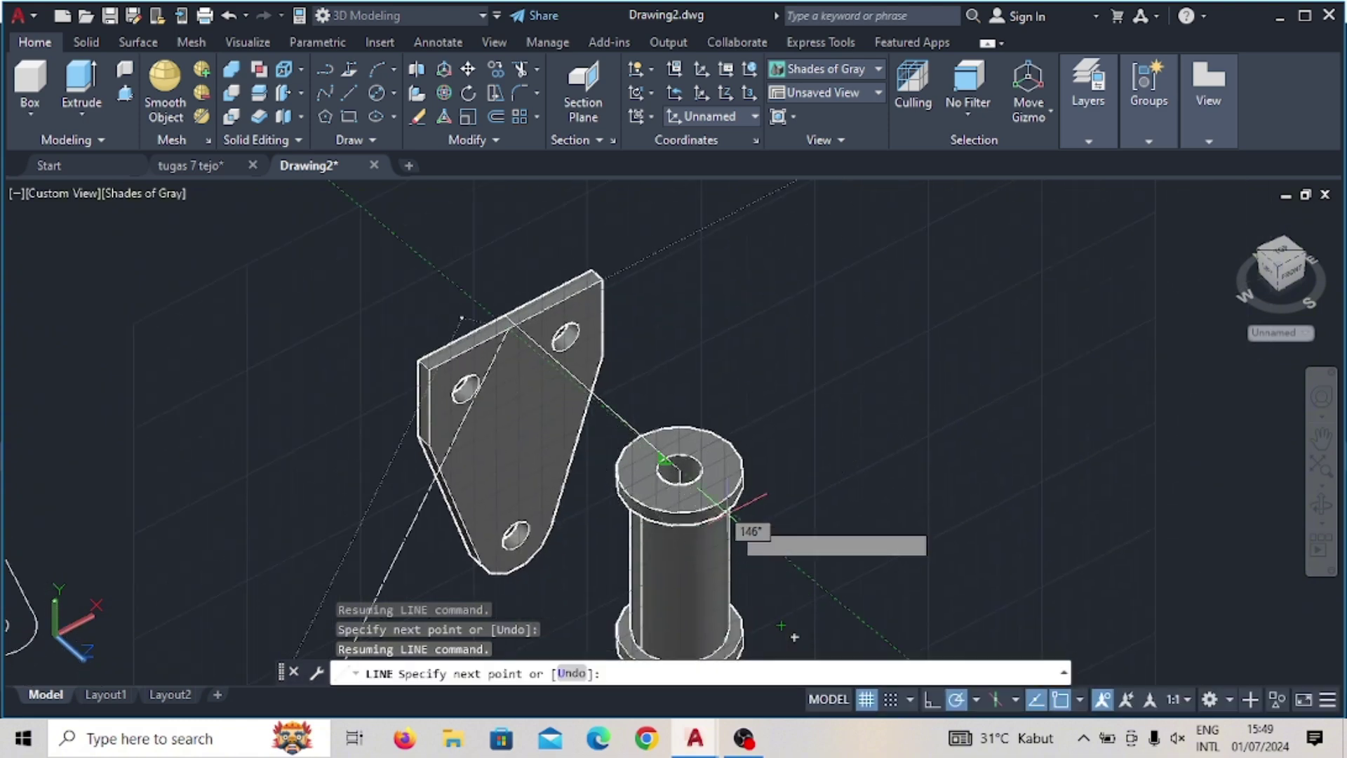
Step: Run the arm edge to the spool flange, add a 6-unit width, and return to the plate
{"action": "type", "text": "94"}
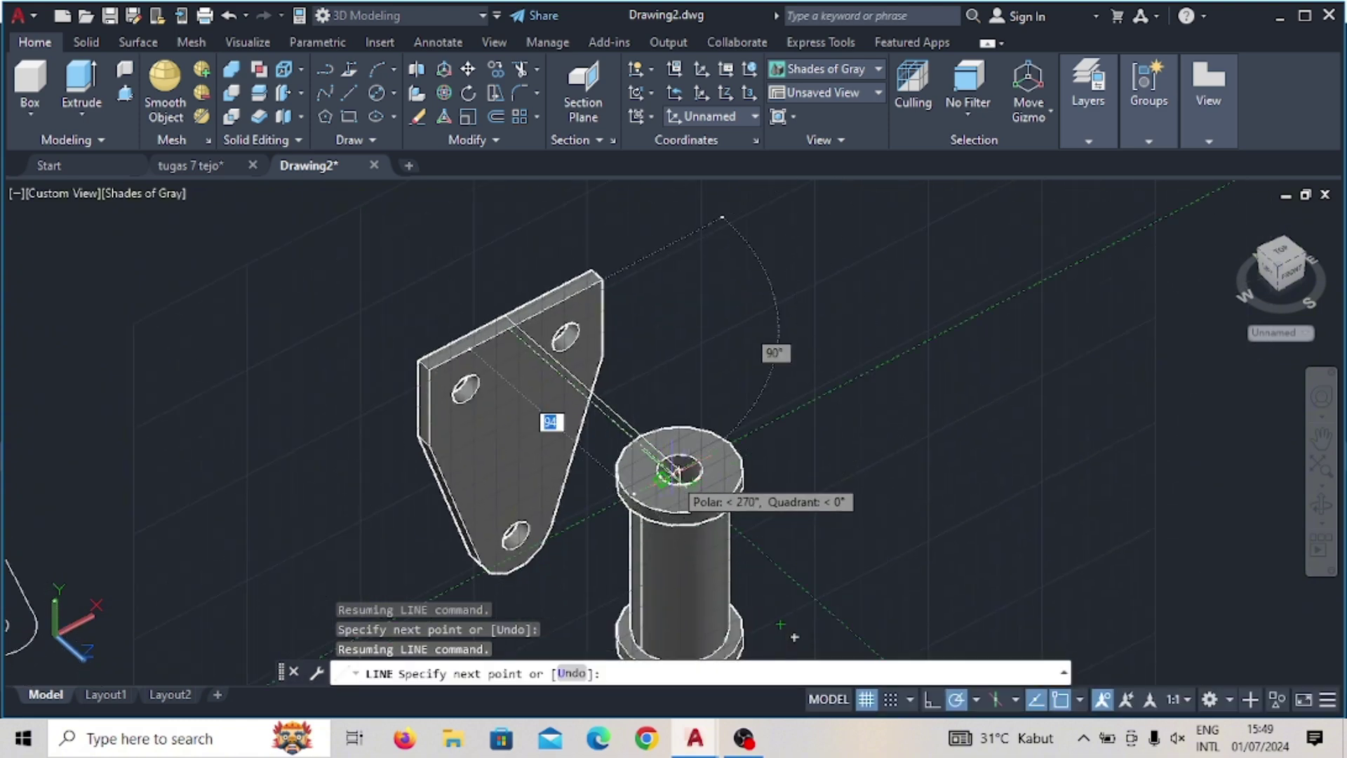
{"action": "key", "text": "BackSpace"}
{"action": "key", "text": "BackSpace"}
{"action": "scroll", "coordinate": [654, 447], "scroll_direction": "up", "scroll_amount": 3}
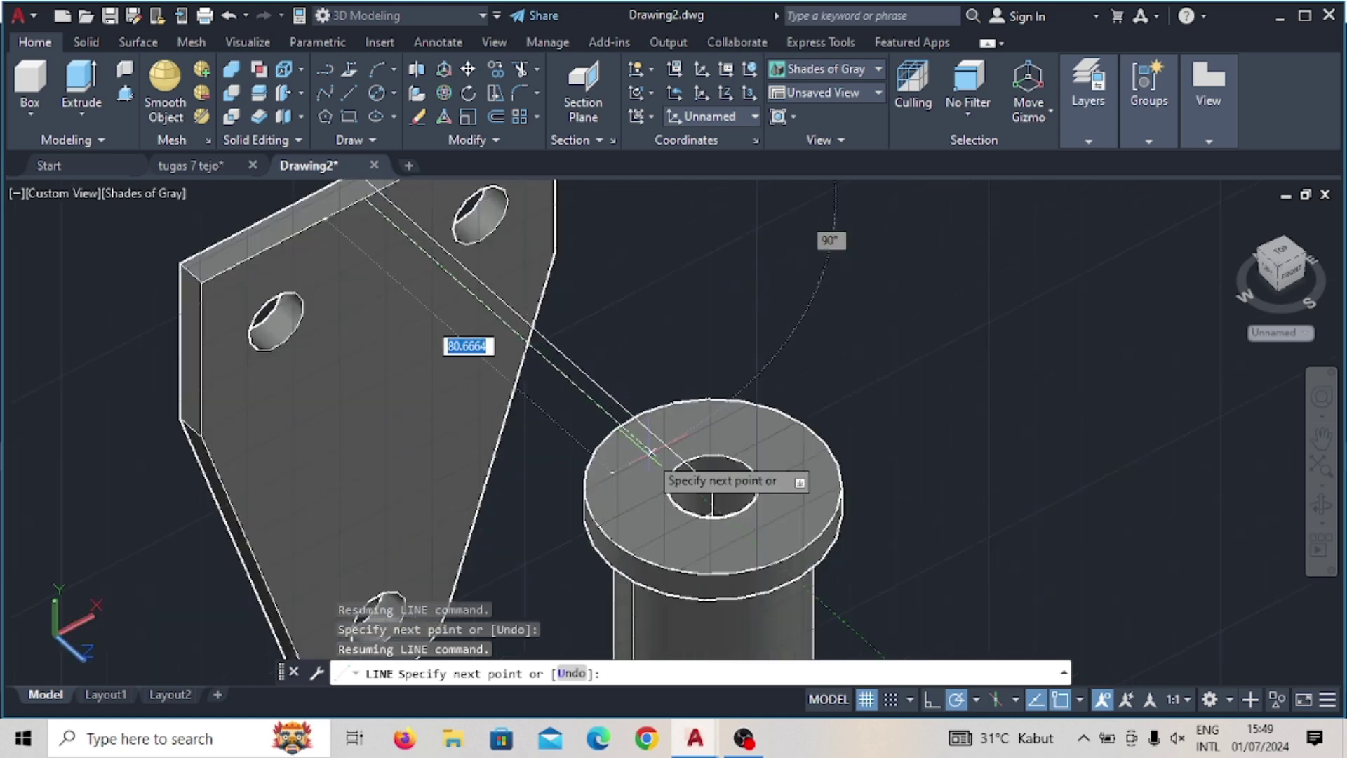
{"action": "left_click", "coordinate": [651, 451]}
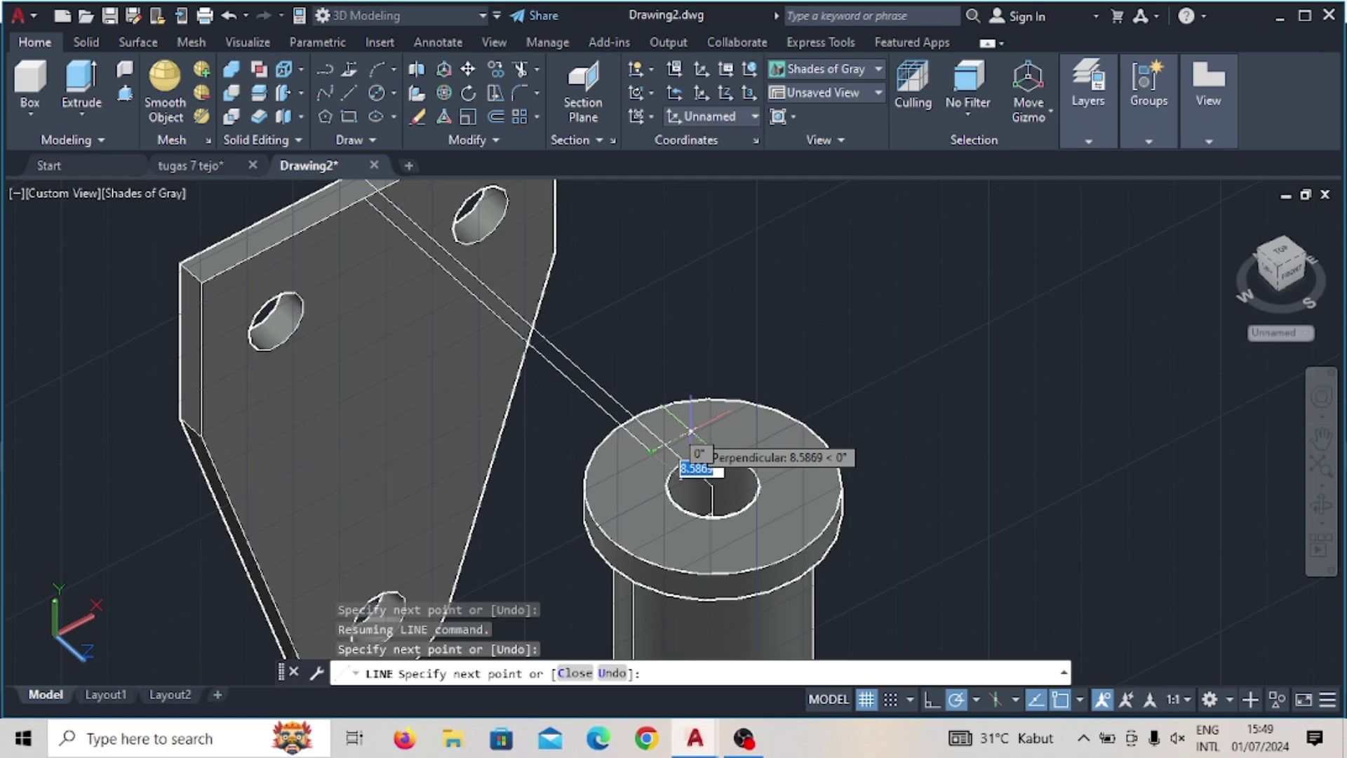
{"action": "type", "text": "6"}
{"action": "key", "text": "Return"}
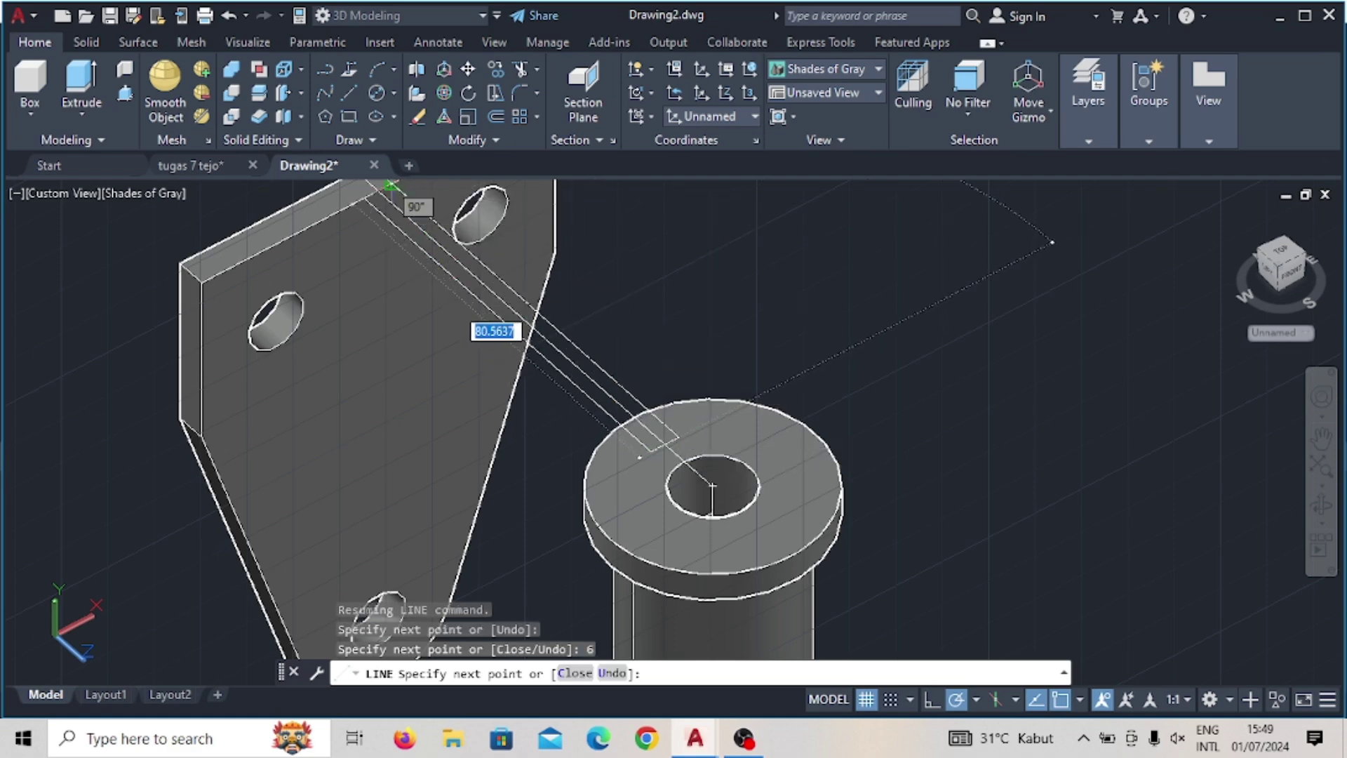
{"action": "left_click", "coordinate": [390, 186]}
{"action": "left_click", "coordinate": [365, 198]}
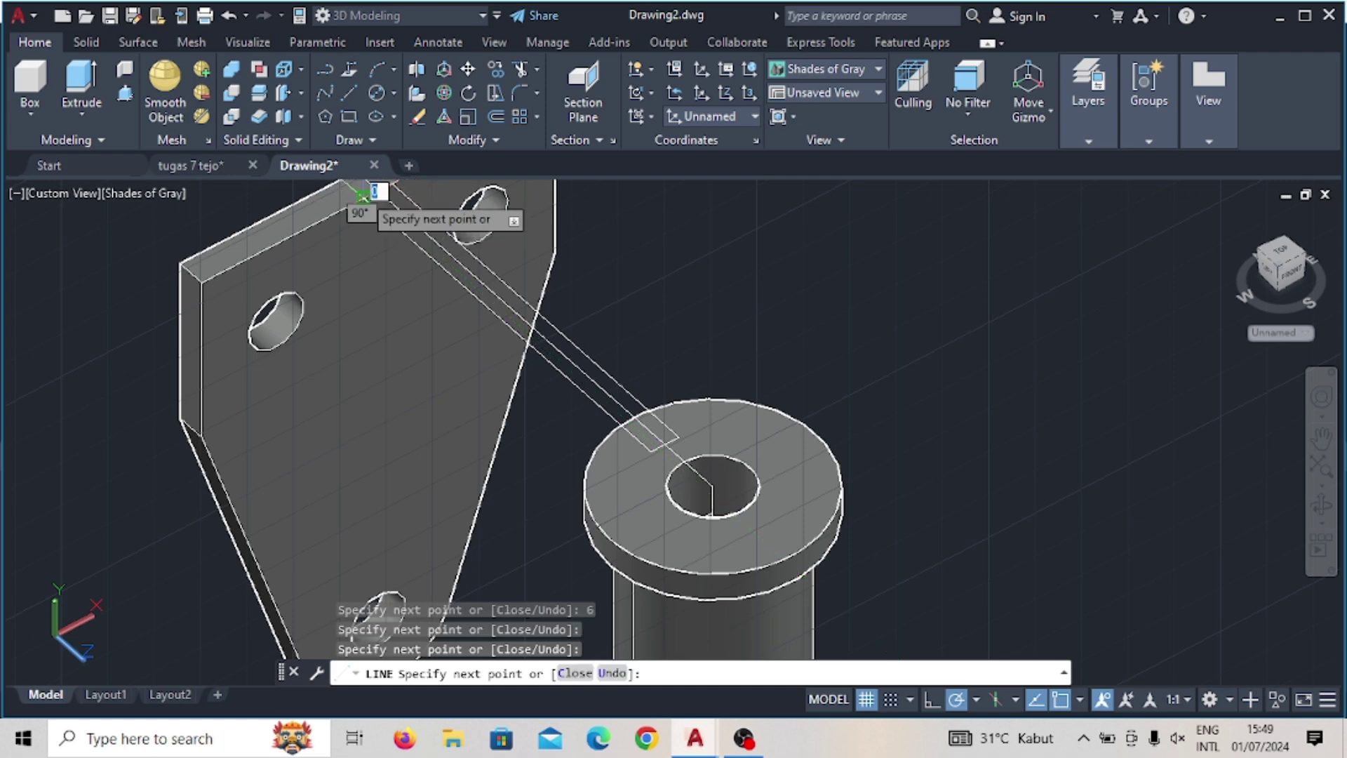
{"action": "key", "text": "Escape"}
Step: Delete the stray line running to the spool centre and clear the selection
{"action": "left_click", "coordinate": [457, 259]}
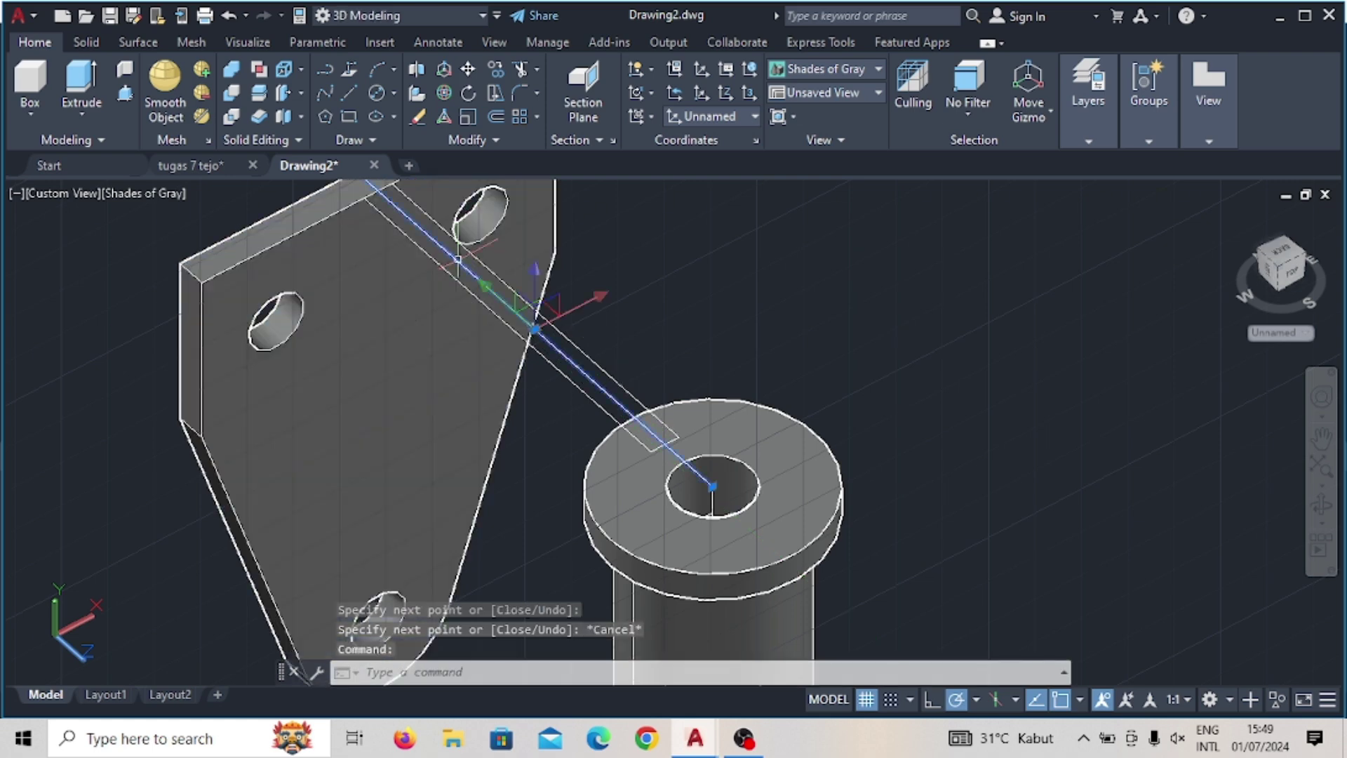
{"action": "key", "text": "Delete"}
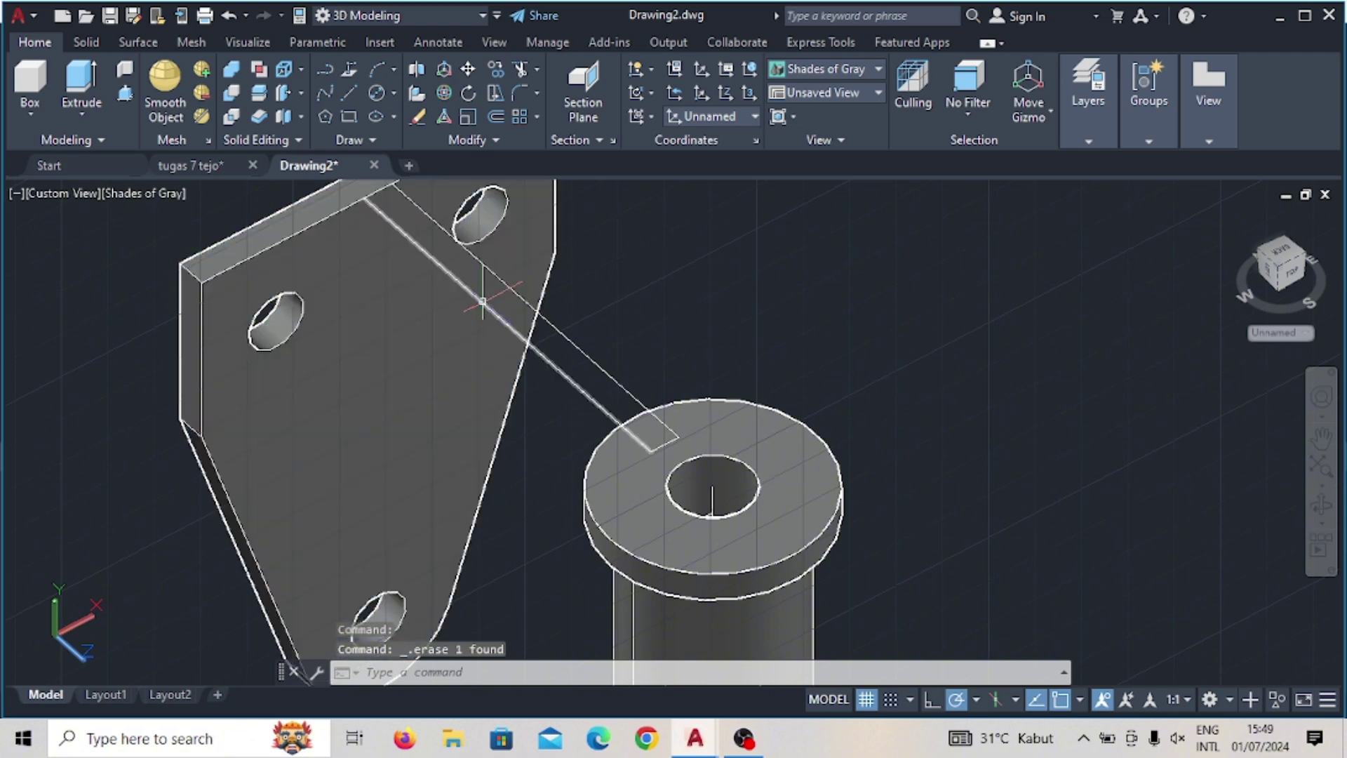
{"action": "left_click", "coordinate": [382, 213]}
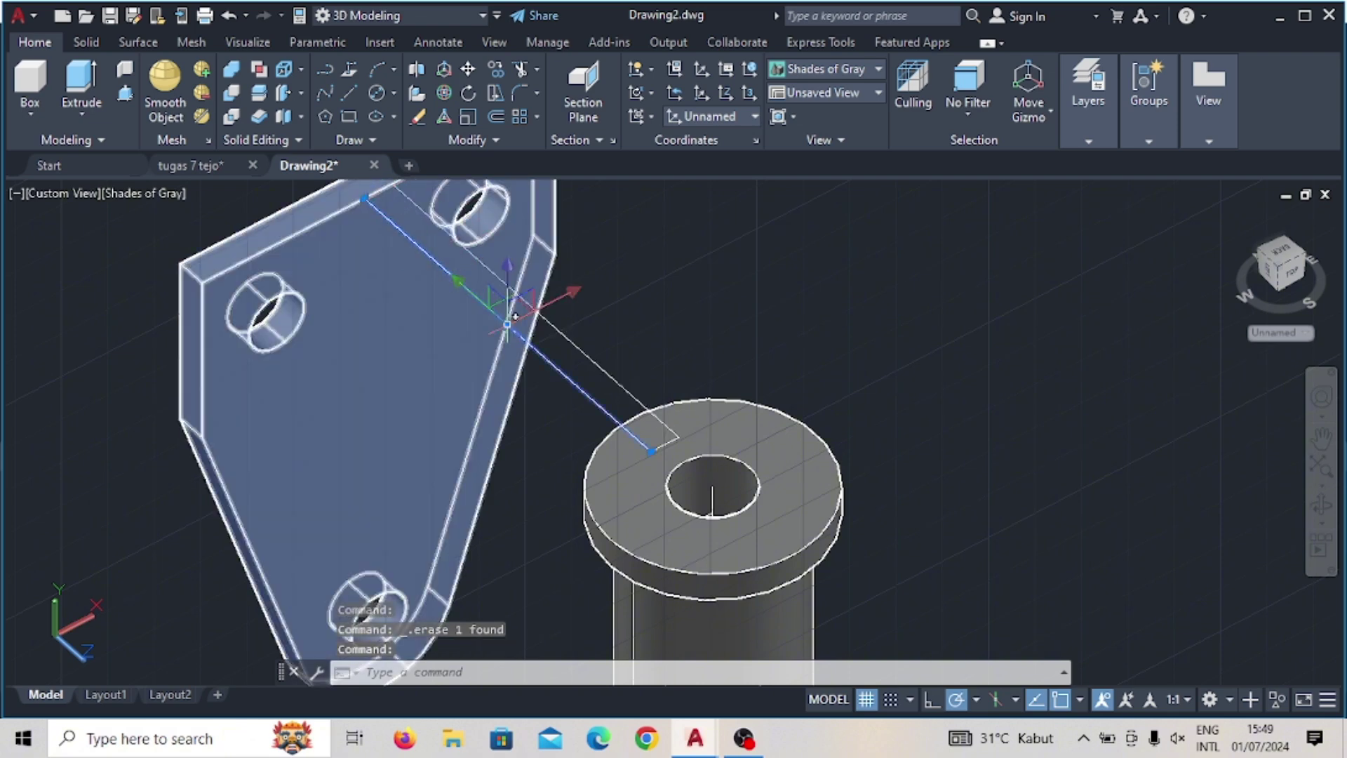
{"action": "left_click", "coordinate": [381, 188]}
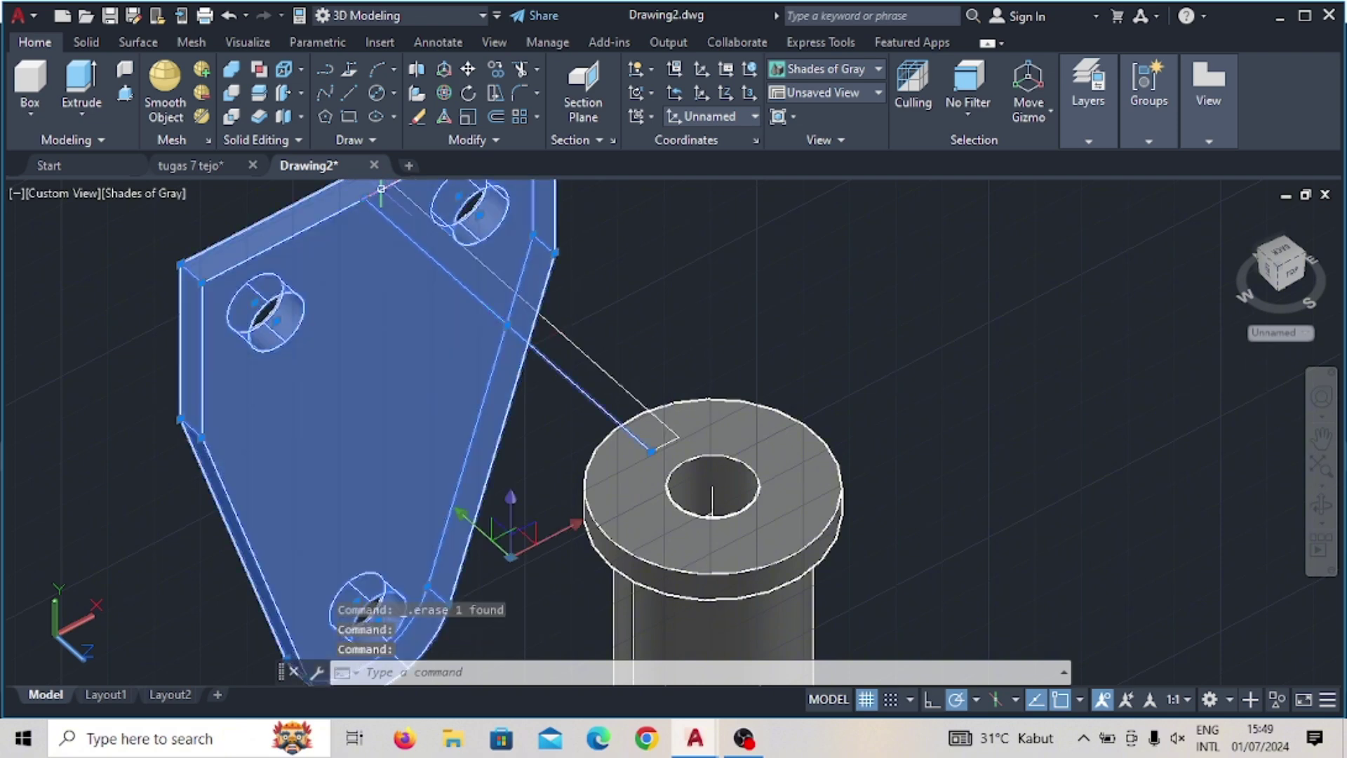
{"action": "key", "text": "Escape"}
{"action": "scroll", "coordinate": [385, 186], "scroll_direction": "up", "scroll_amount": 3}
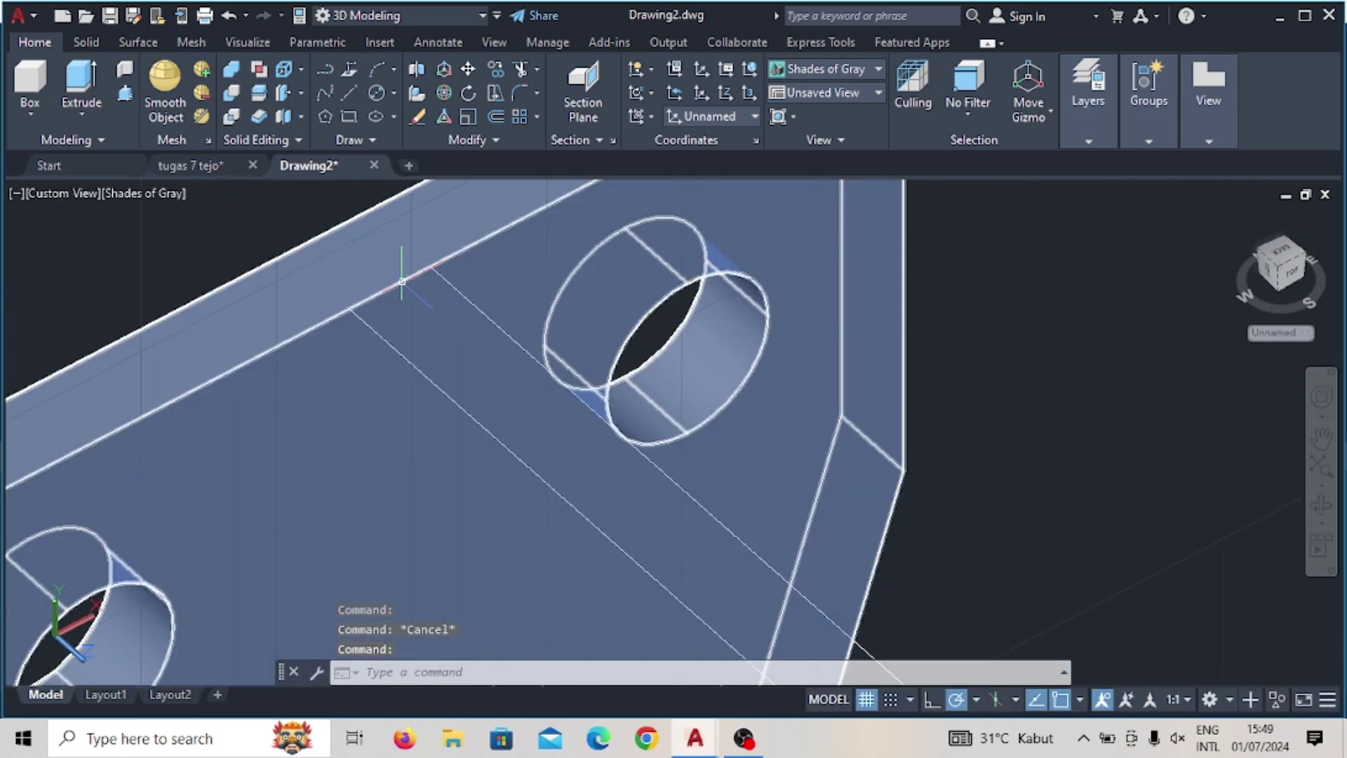
{"action": "key", "text": "Escape"}
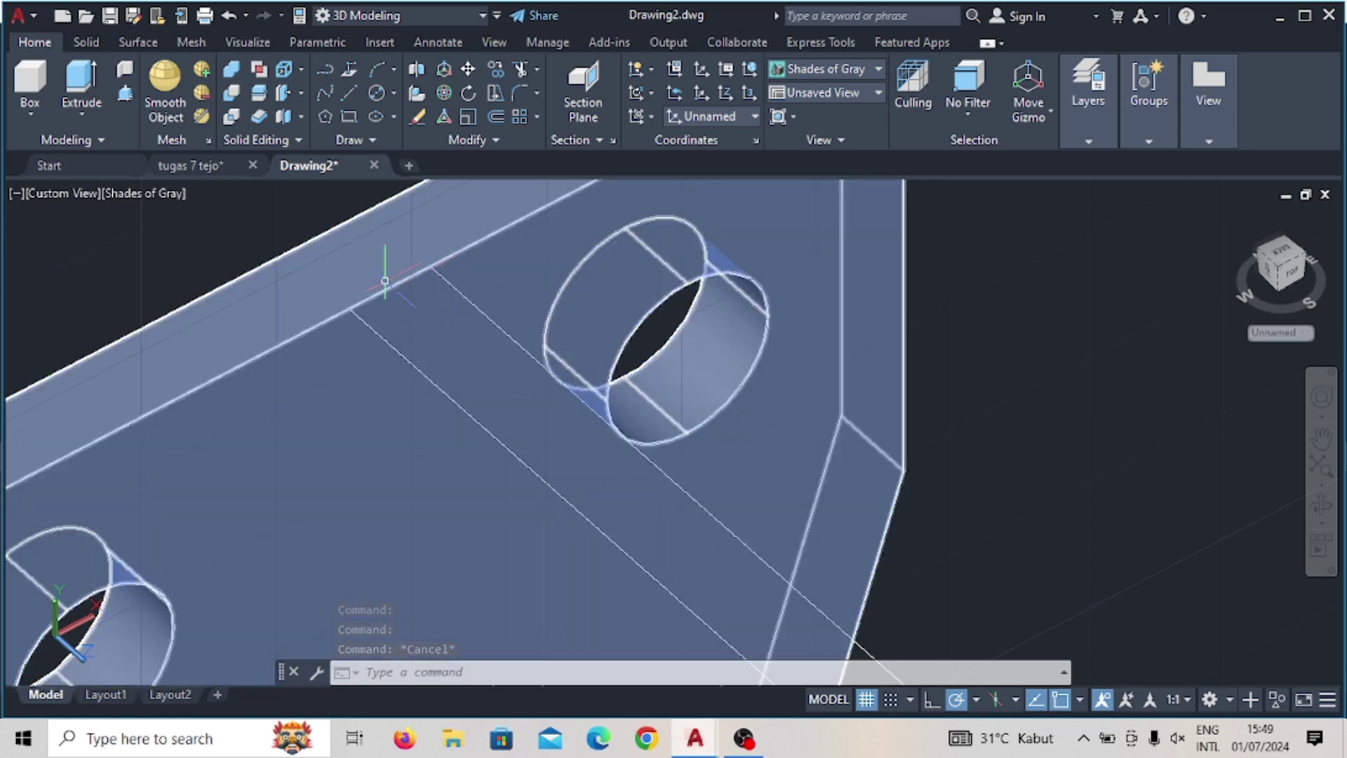
Step: Abandon an extrusion attempt, pick the arm's lower edge, and orbit around the plate's top edge
{"action": "scroll", "coordinate": [385, 280], "scroll_direction": "down", "scroll_amount": 3}
{"action": "scroll", "coordinate": [537, 327], "scroll_direction": "down", "scroll_amount": 2}
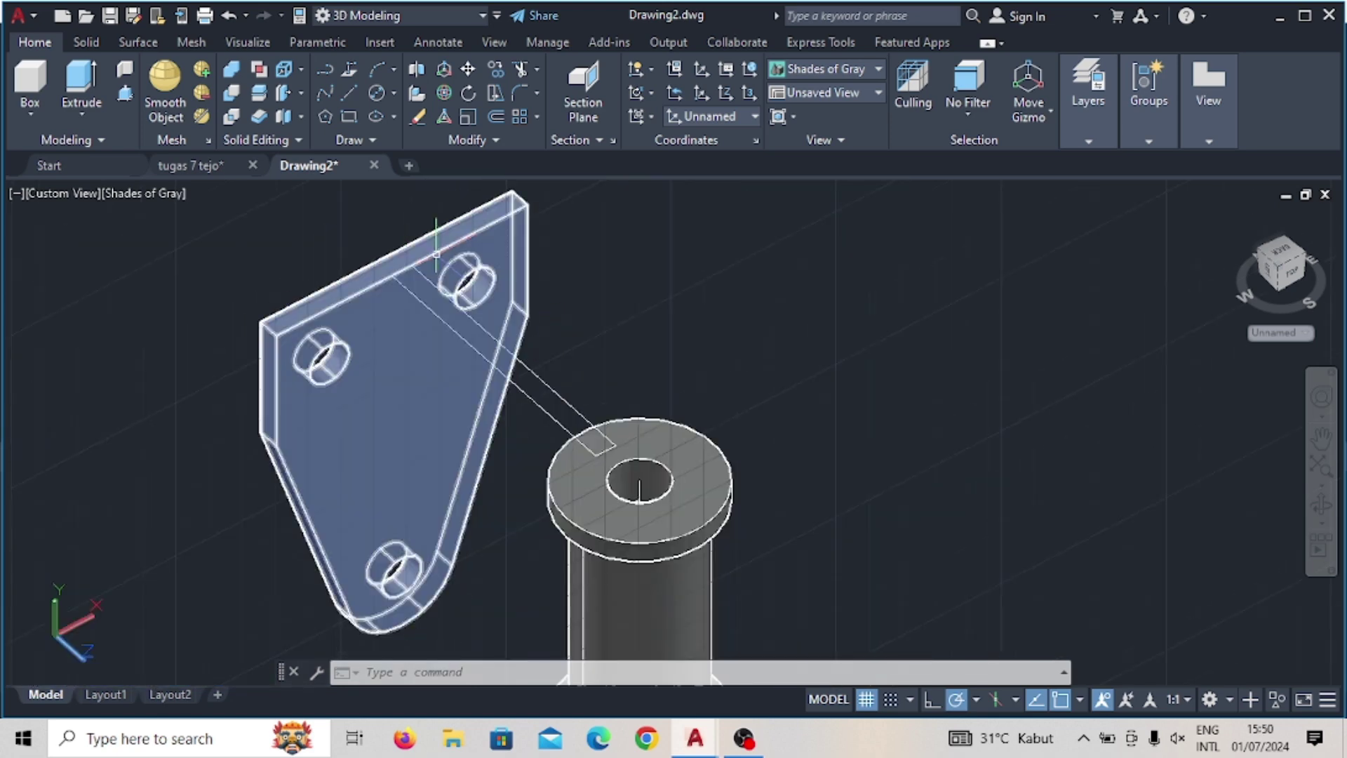
{"action": "left_click", "coordinate": [133, 98]}
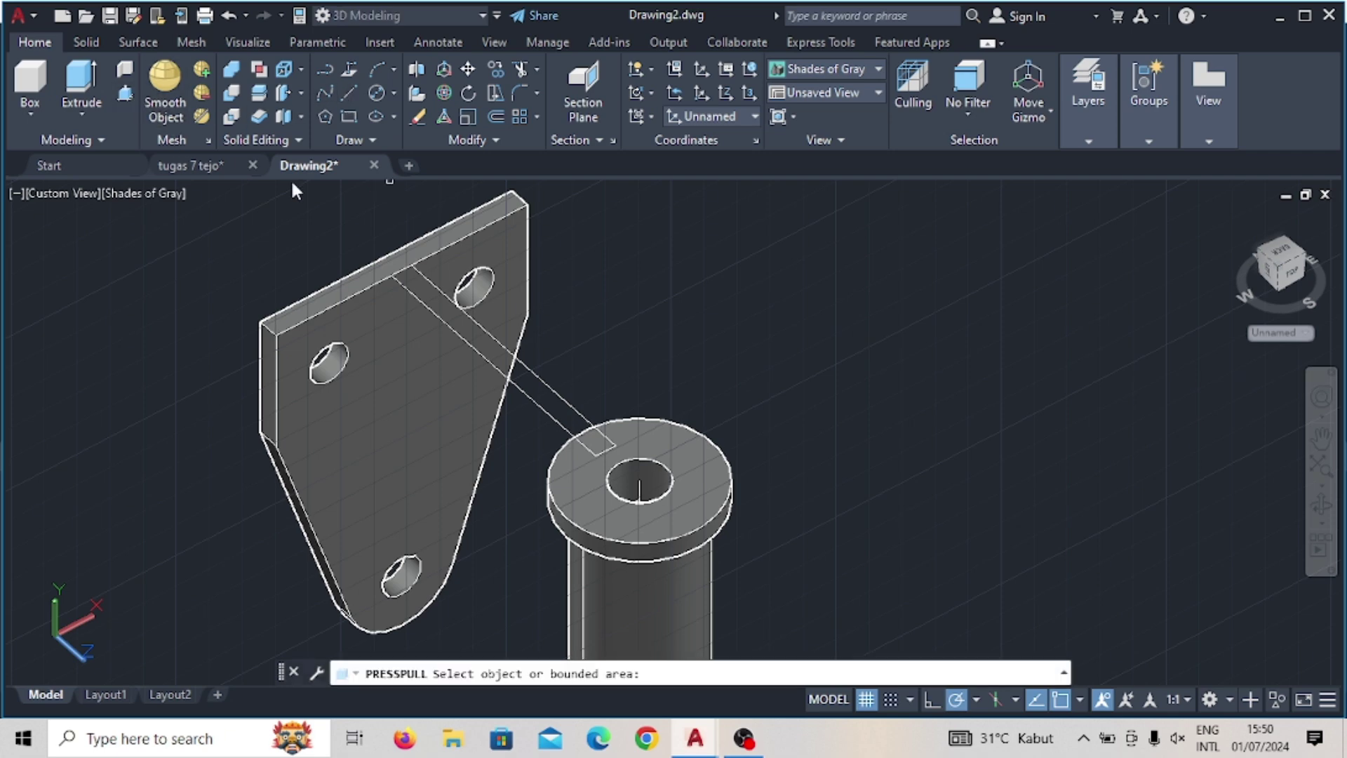
{"action": "key", "text": "Escape"}
{"action": "left_click", "coordinate": [532, 398]}
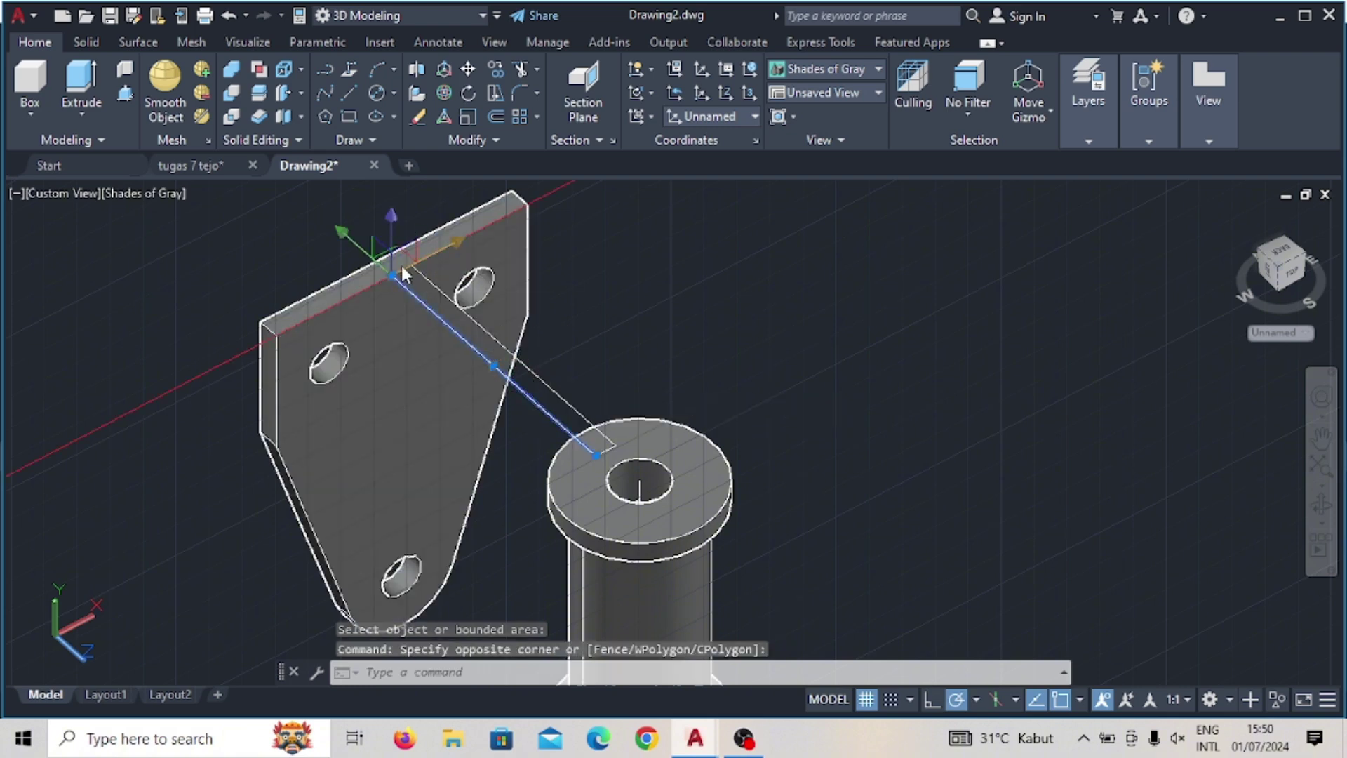
{"action": "scroll", "coordinate": [400, 275], "scroll_direction": "up", "scroll_amount": 3}
{"action": "scroll", "coordinate": [407, 273], "scroll_direction": "up", "scroll_amount": 3}
{"action": "scroll", "coordinate": [410, 277], "scroll_direction": "up", "scroll_amount": 2}
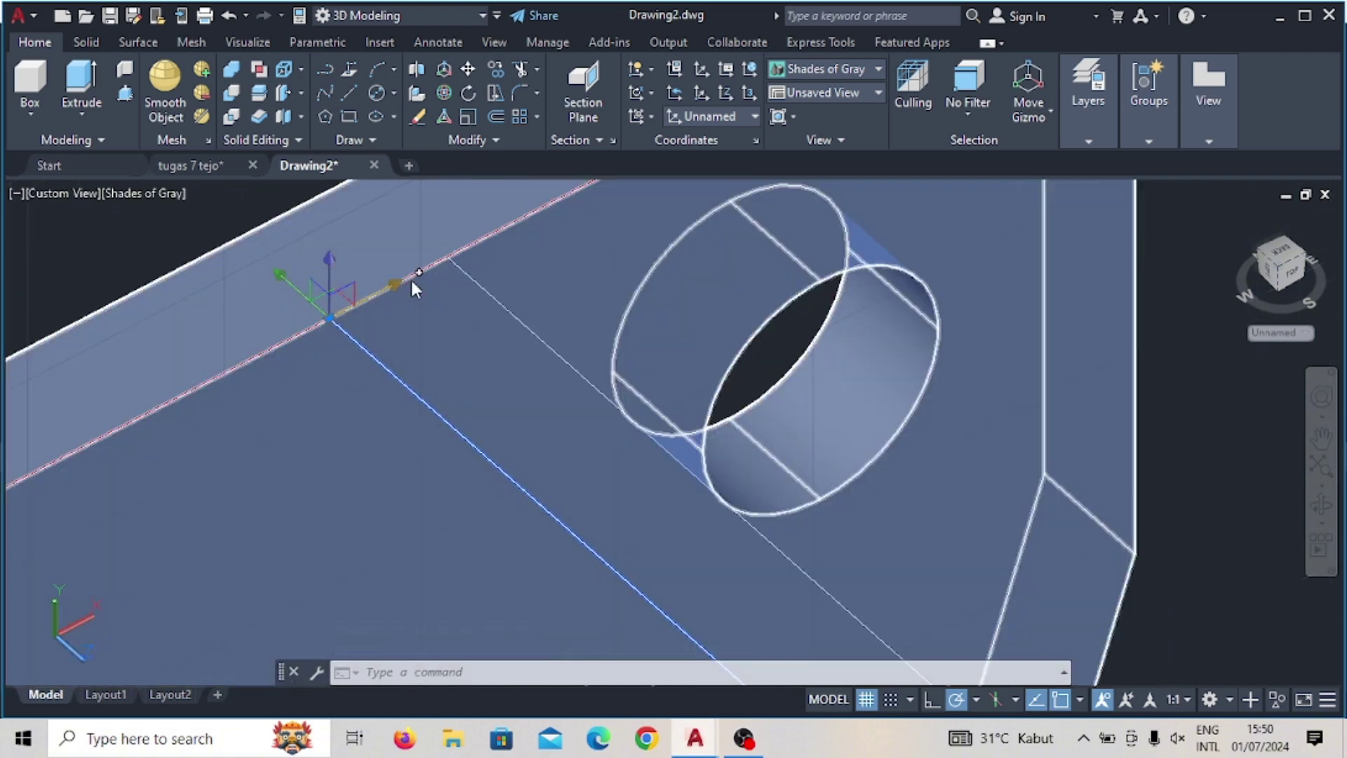
{"action": "scroll", "coordinate": [410, 277], "scroll_direction": "up", "scroll_amount": 2}
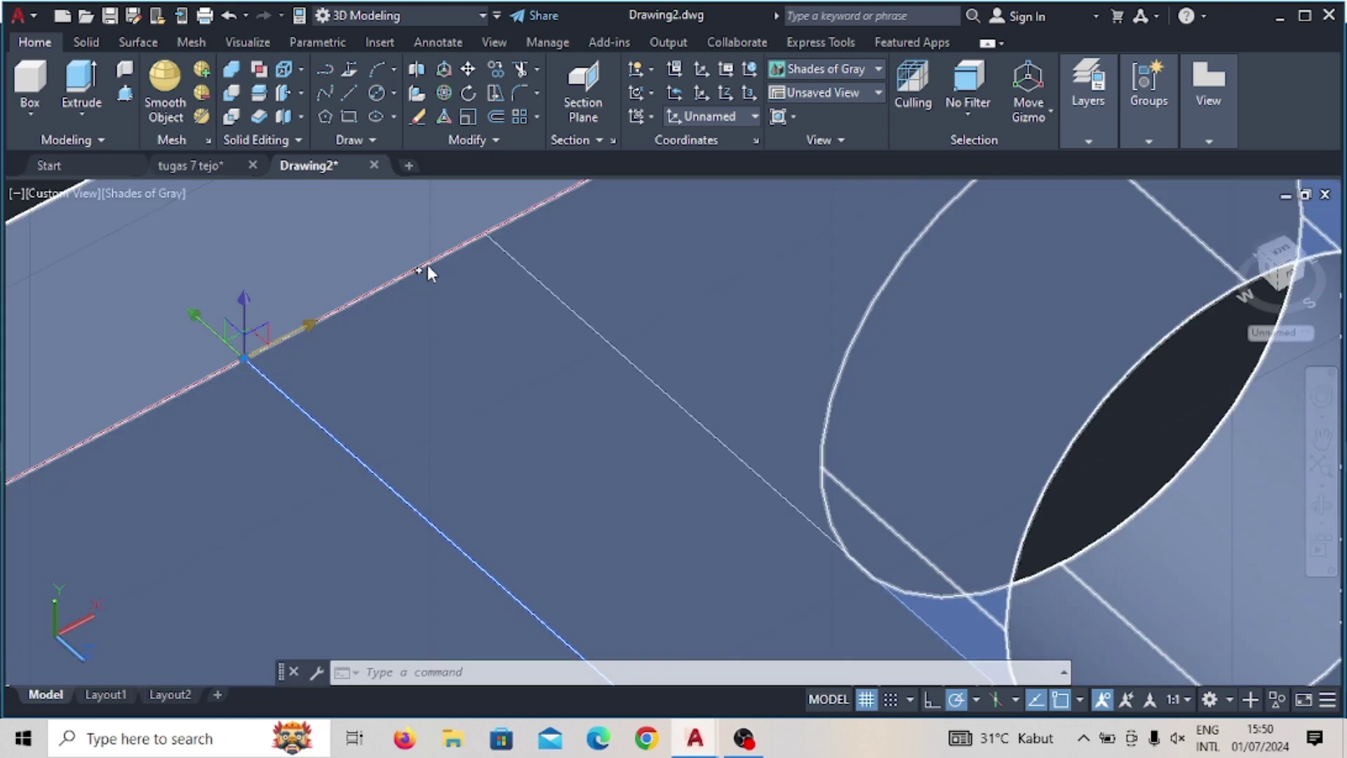
{"action": "middle_click_drag", "start_coordinate": [427, 270], "coordinate": [204, 277], "text": "shift"}
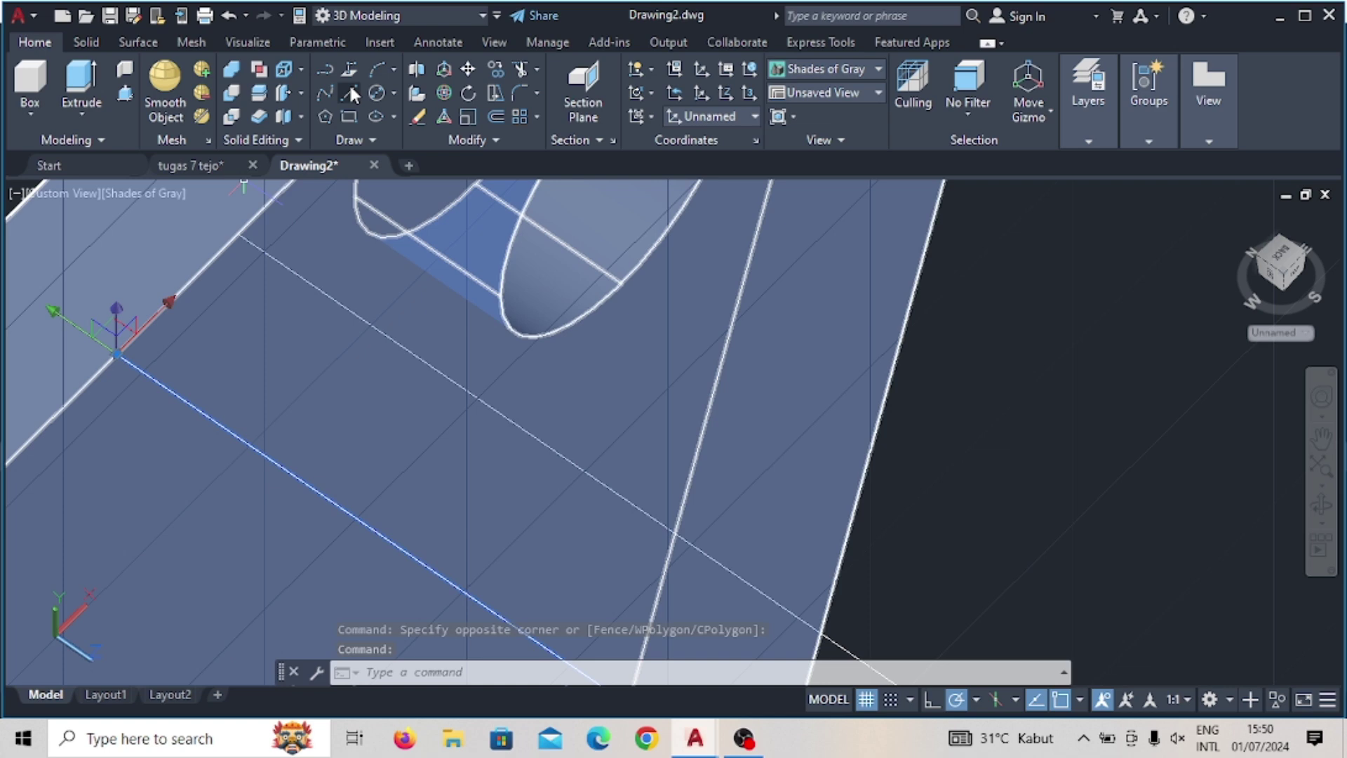
Step: Draw a short line along the plate edge closing the arm outline
{"action": "left_click", "coordinate": [349, 87]}
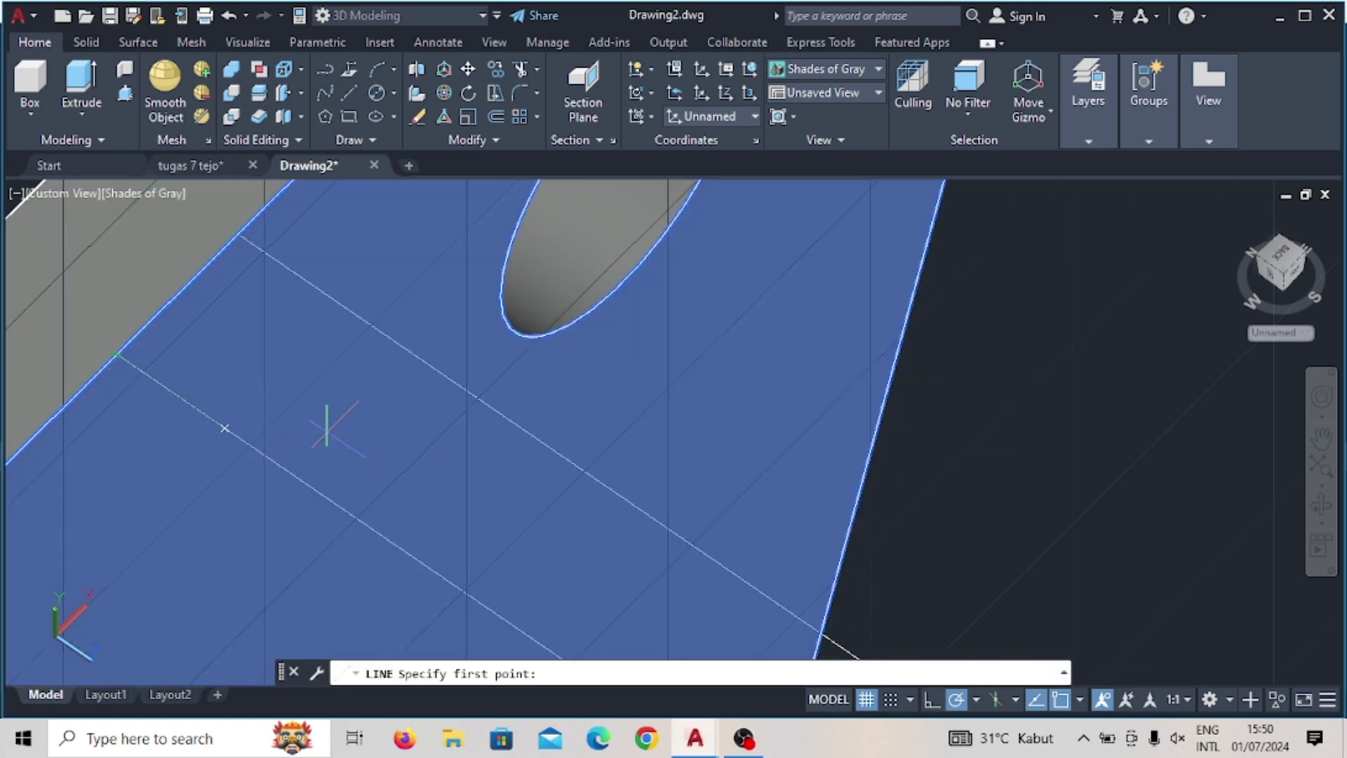
{"action": "scroll", "coordinate": [365, 449], "scroll_direction": "down", "scroll_amount": 2}
{"action": "scroll", "coordinate": [247, 449], "scroll_direction": "down", "scroll_amount": 2}
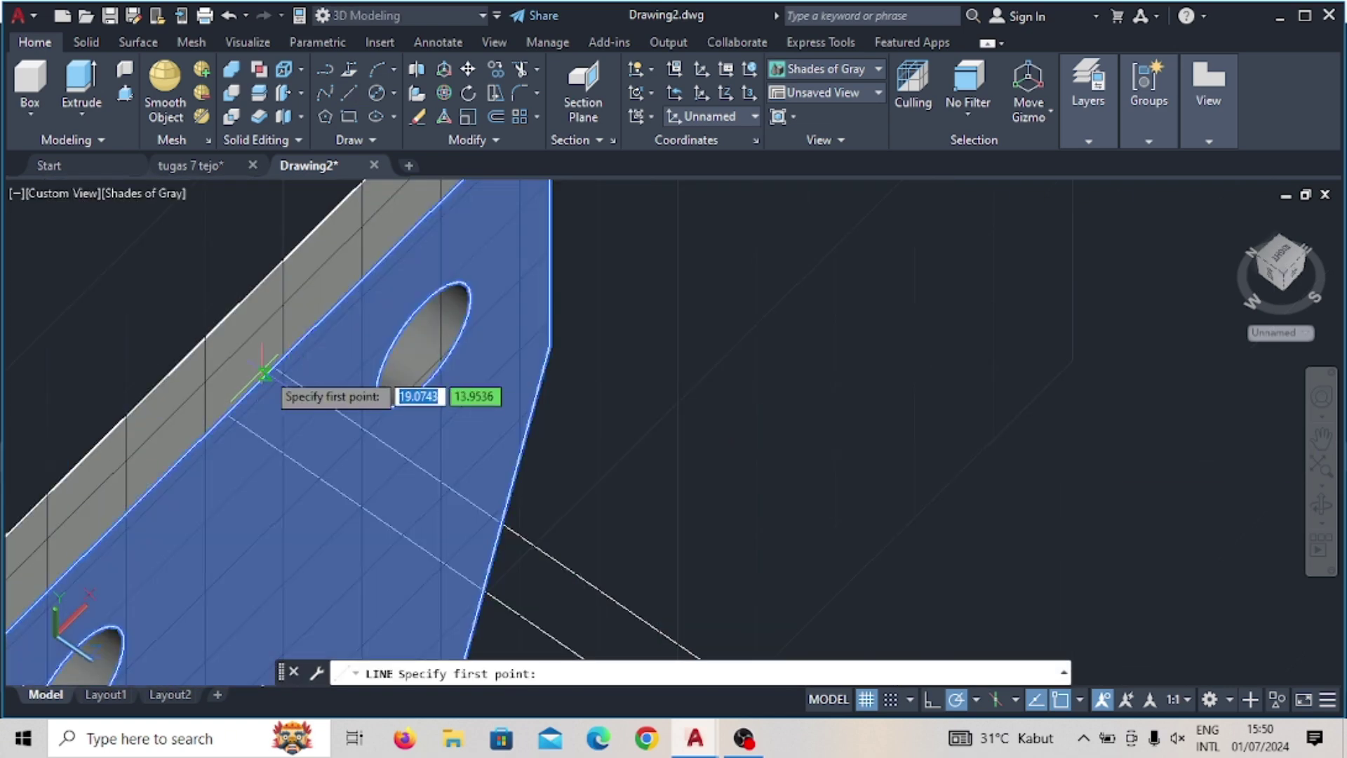
{"action": "left_click", "coordinate": [273, 367]}
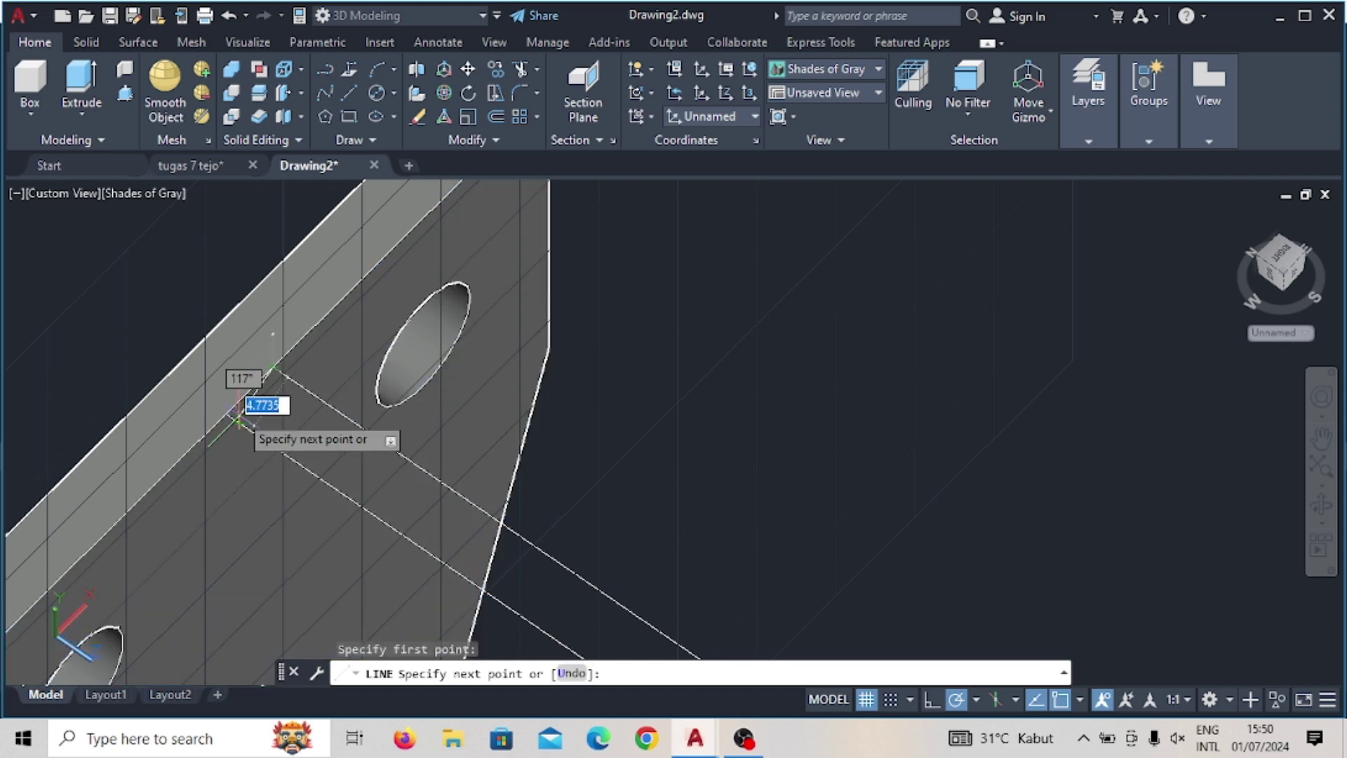
{"action": "left_click", "coordinate": [226, 414]}
{"action": "key", "text": "Escape"}
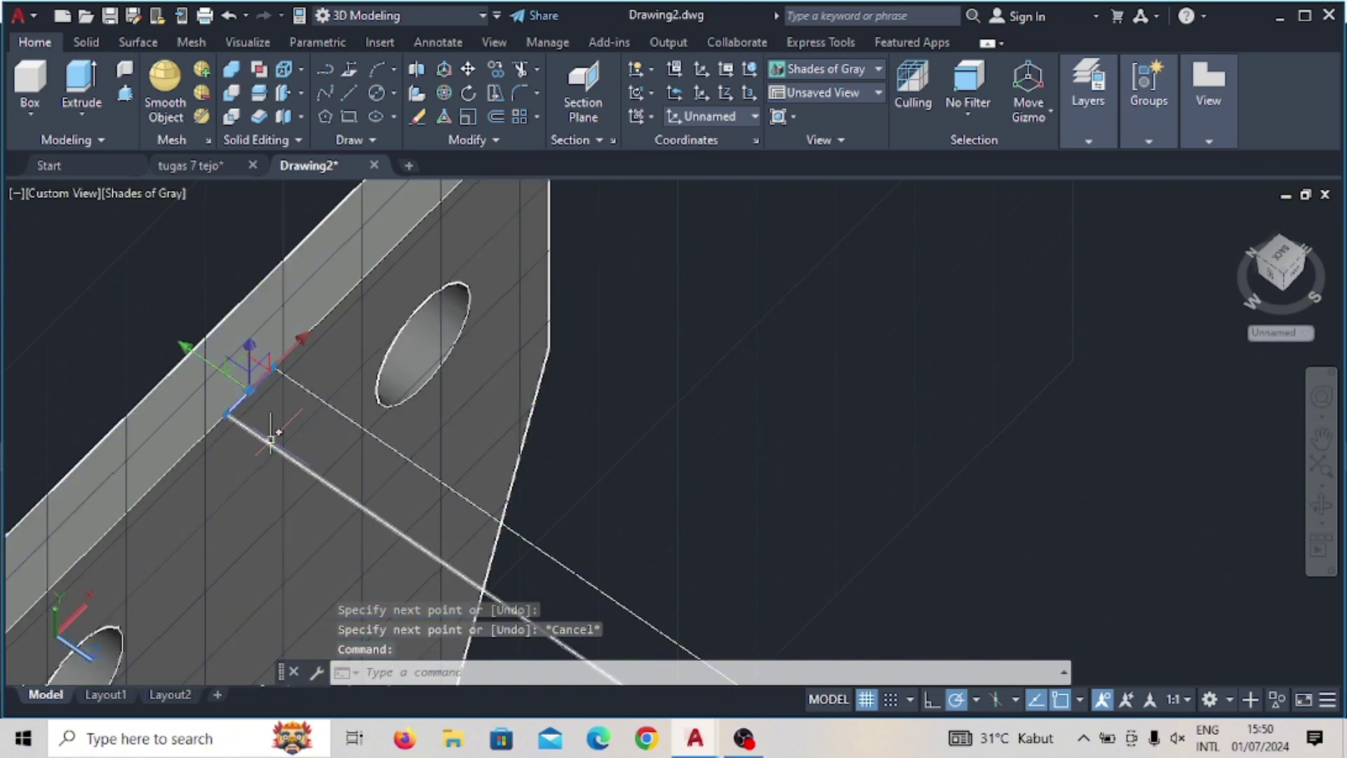
Step: Select the arm's lower and upper edge lines
{"action": "left_click", "coordinate": [268, 442]}
{"action": "left_click", "coordinate": [332, 405]}
{"action": "scroll", "coordinate": [332, 405], "scroll_direction": "down", "scroll_amount": 3}
{"action": "scroll", "coordinate": [332, 404], "scroll_direction": "down", "scroll_amount": 2}
{"action": "type", "text": "JOIN"}
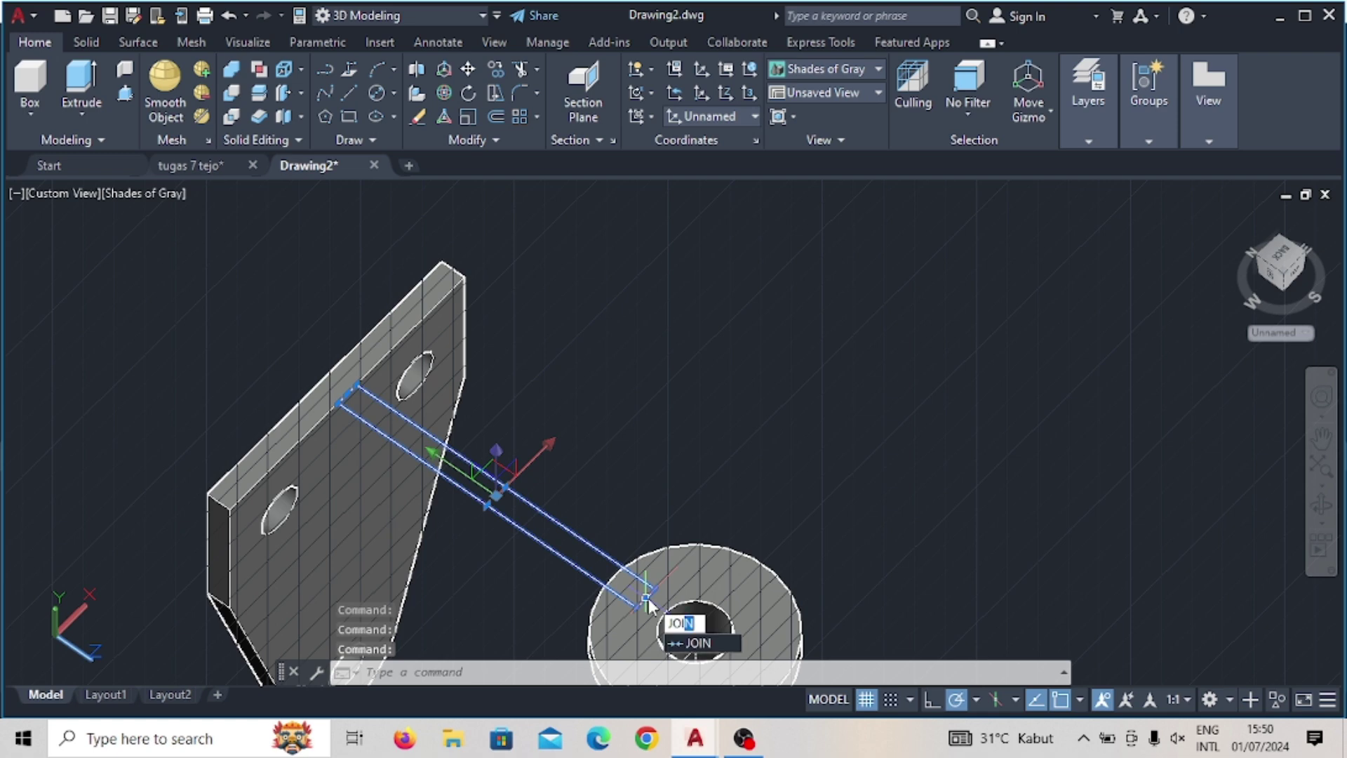
Step: Join the arm outline into a polyline and extrude it 82 units between plate and spool
{"action": "key", "text": "Return"}
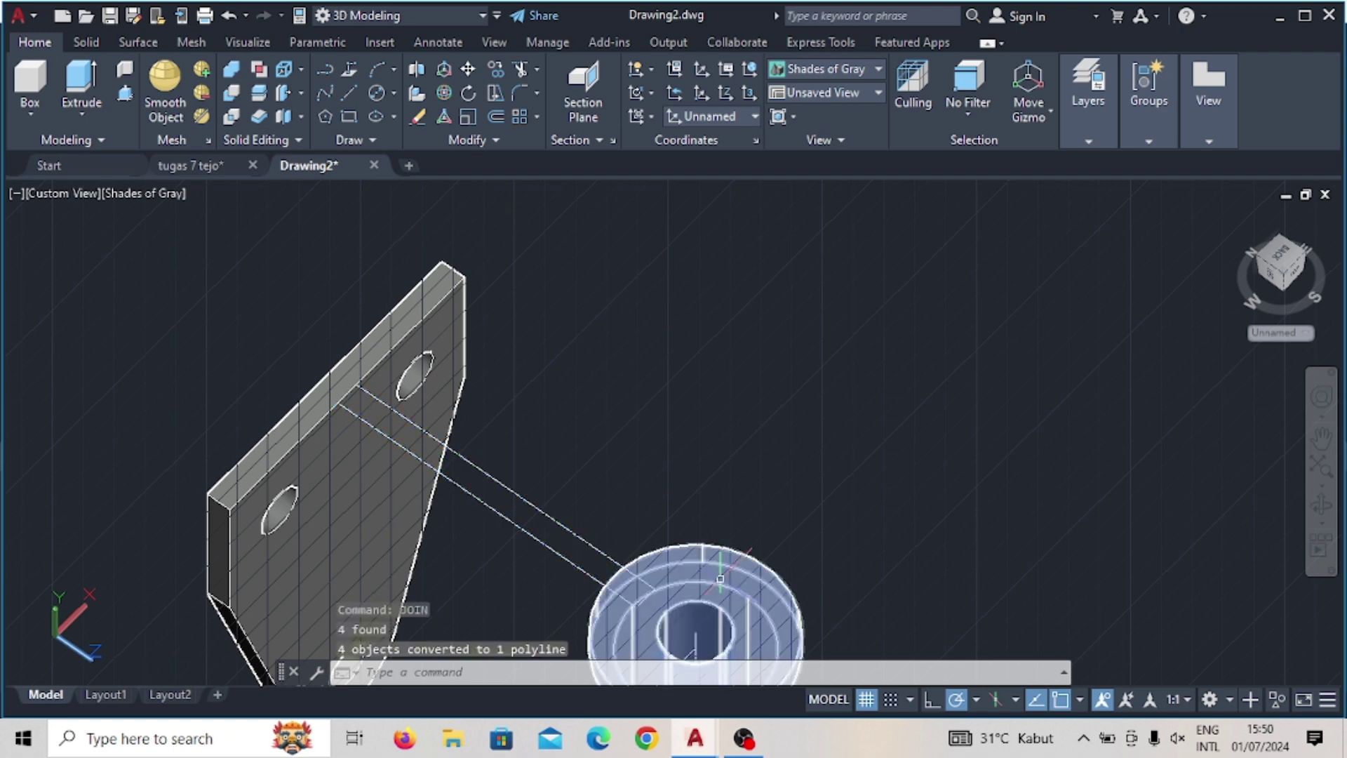
{"action": "middle_click_drag", "start_coordinate": [722, 506], "coordinate": [722, 365], "text": "shift"}
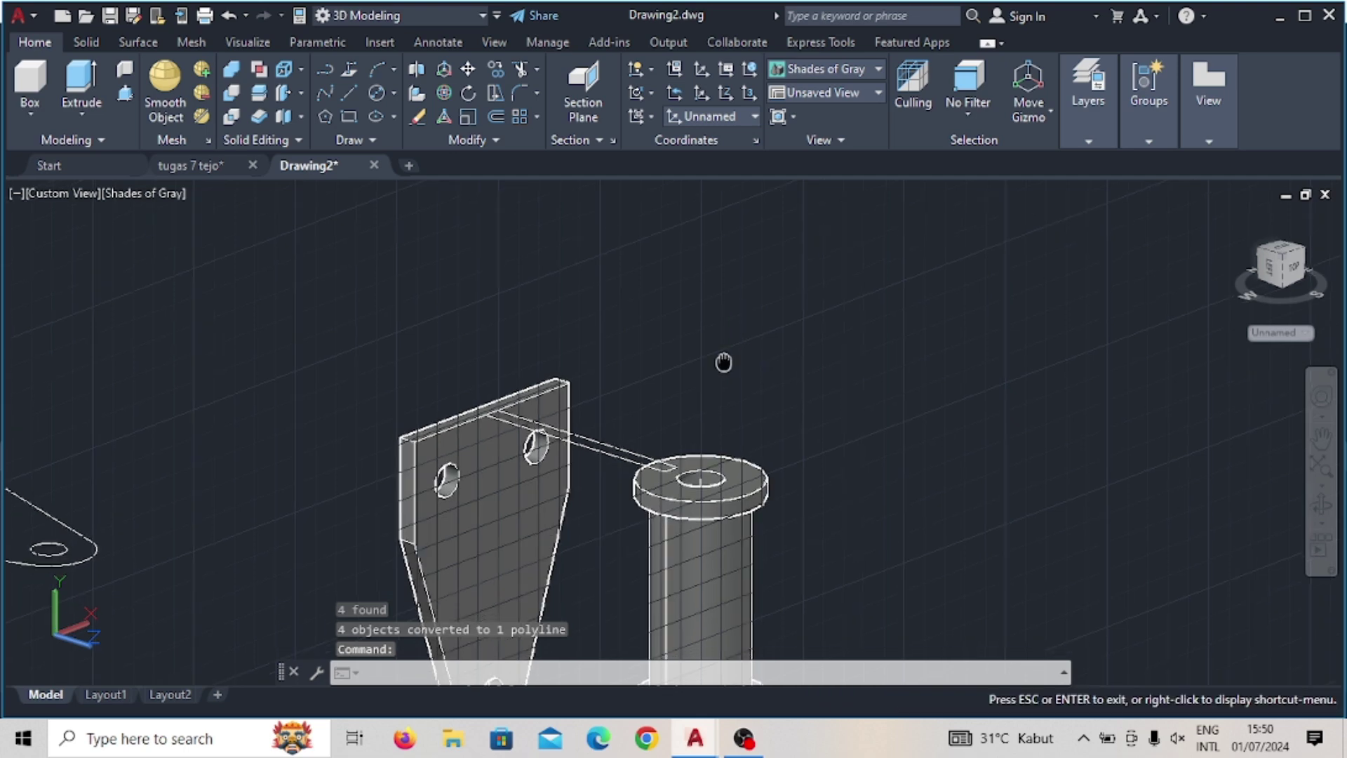
{"action": "left_click", "coordinate": [82, 83]}
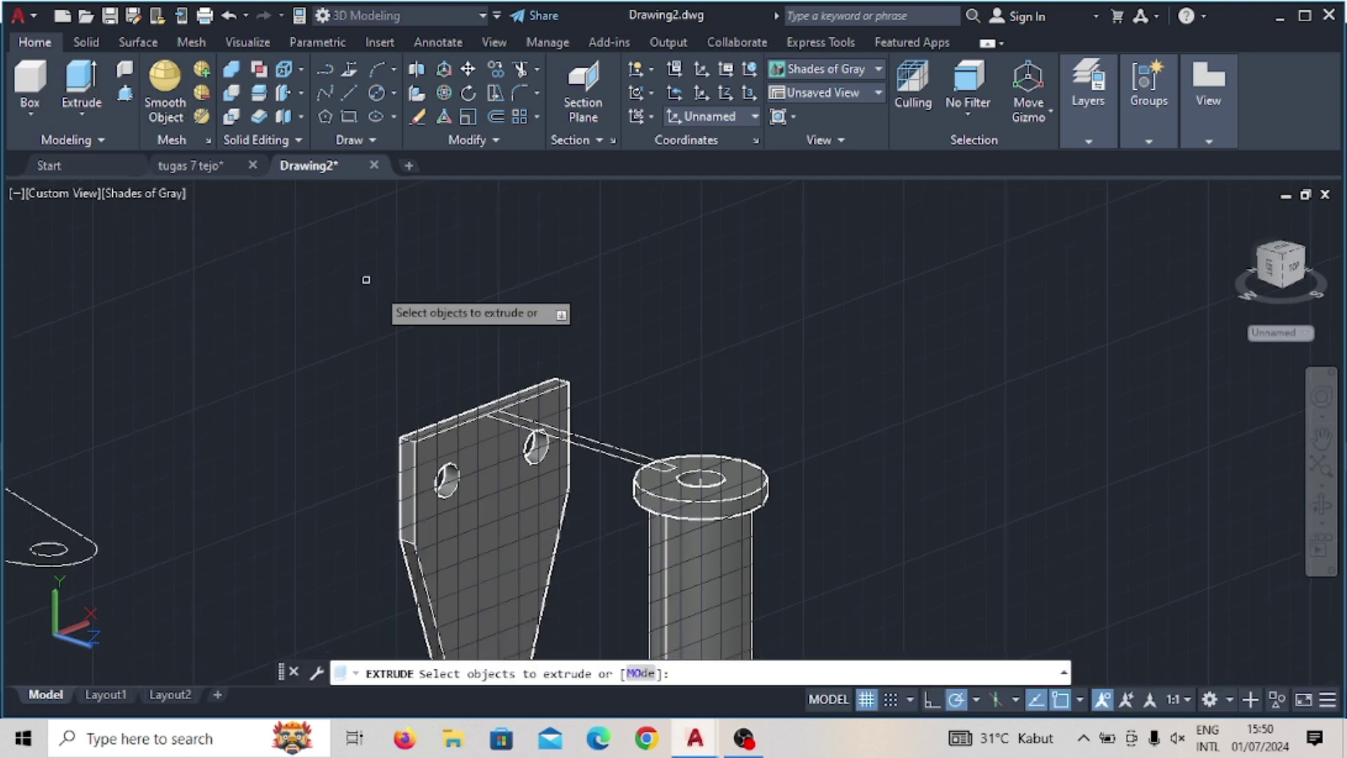
{"action": "left_click", "coordinate": [565, 436]}
{"action": "key", "text": "Return"}
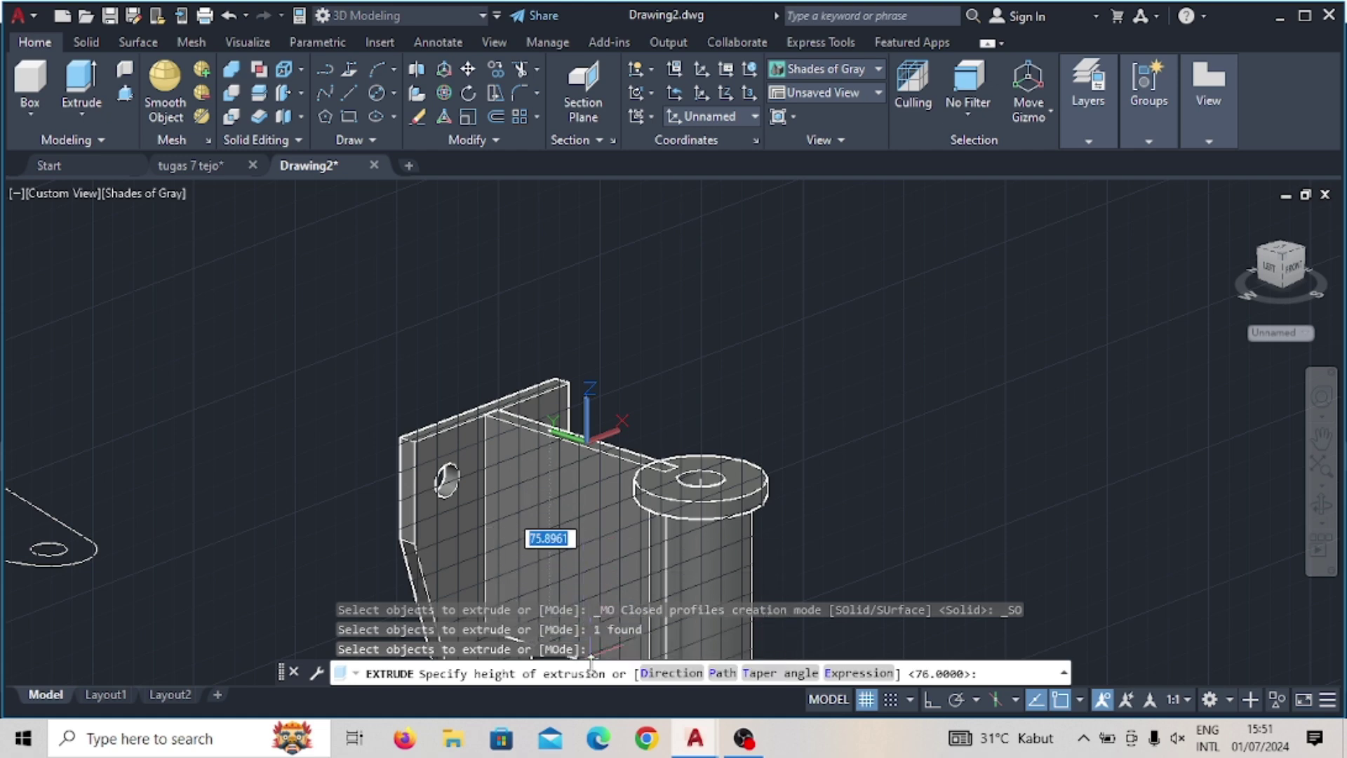
{"action": "key", "text": "Return"}
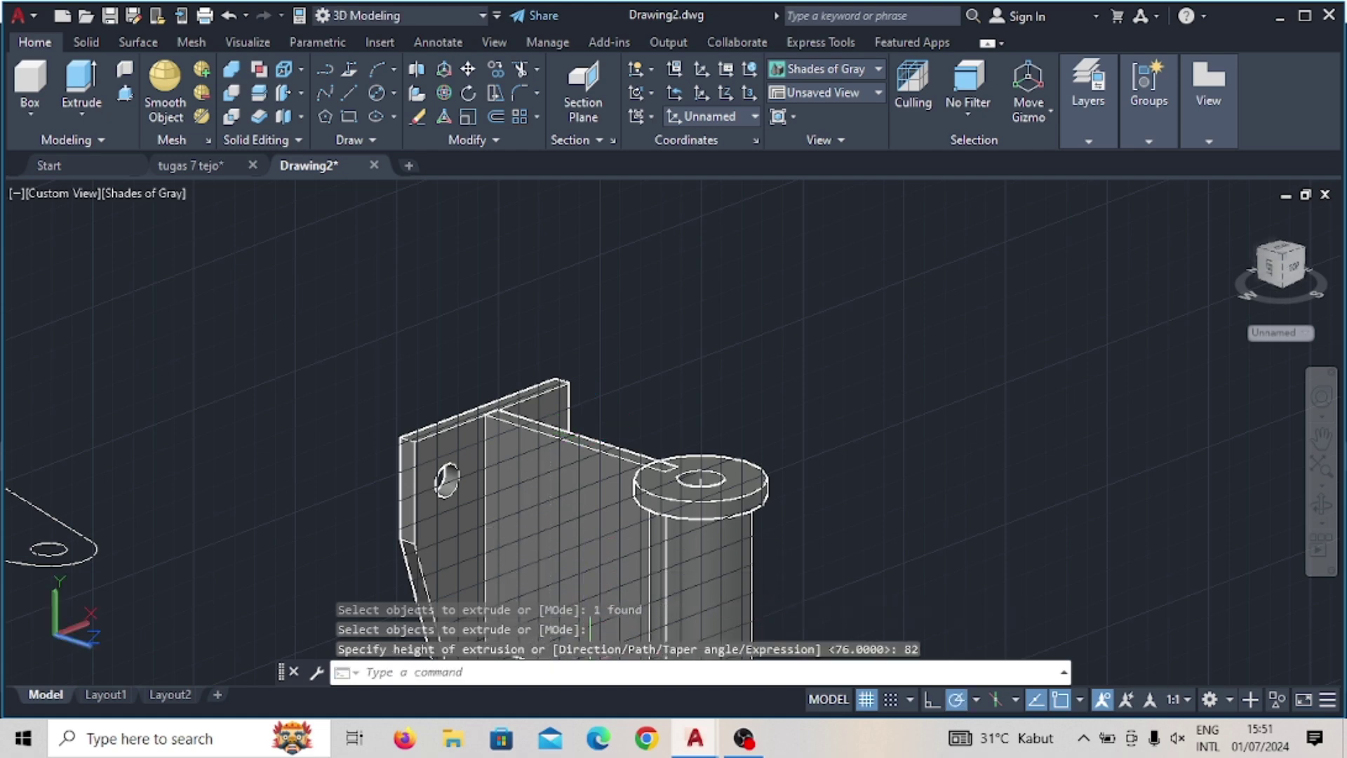
{"action": "scroll", "coordinate": [626, 588], "scroll_direction": "down", "scroll_amount": 2}
{"action": "mouse_move", "coordinate": [622, 584]}
{"action": "middle_mouse_down", "text": "shift"}
{"action": "mouse_move", "coordinate": [632, 448]}
{"action": "mouse_move", "coordinate": [638, 524]}
{"action": "mouse_move", "coordinate": [621, 544]}
{"action": "middle_mouse_up", "text": "shift"}
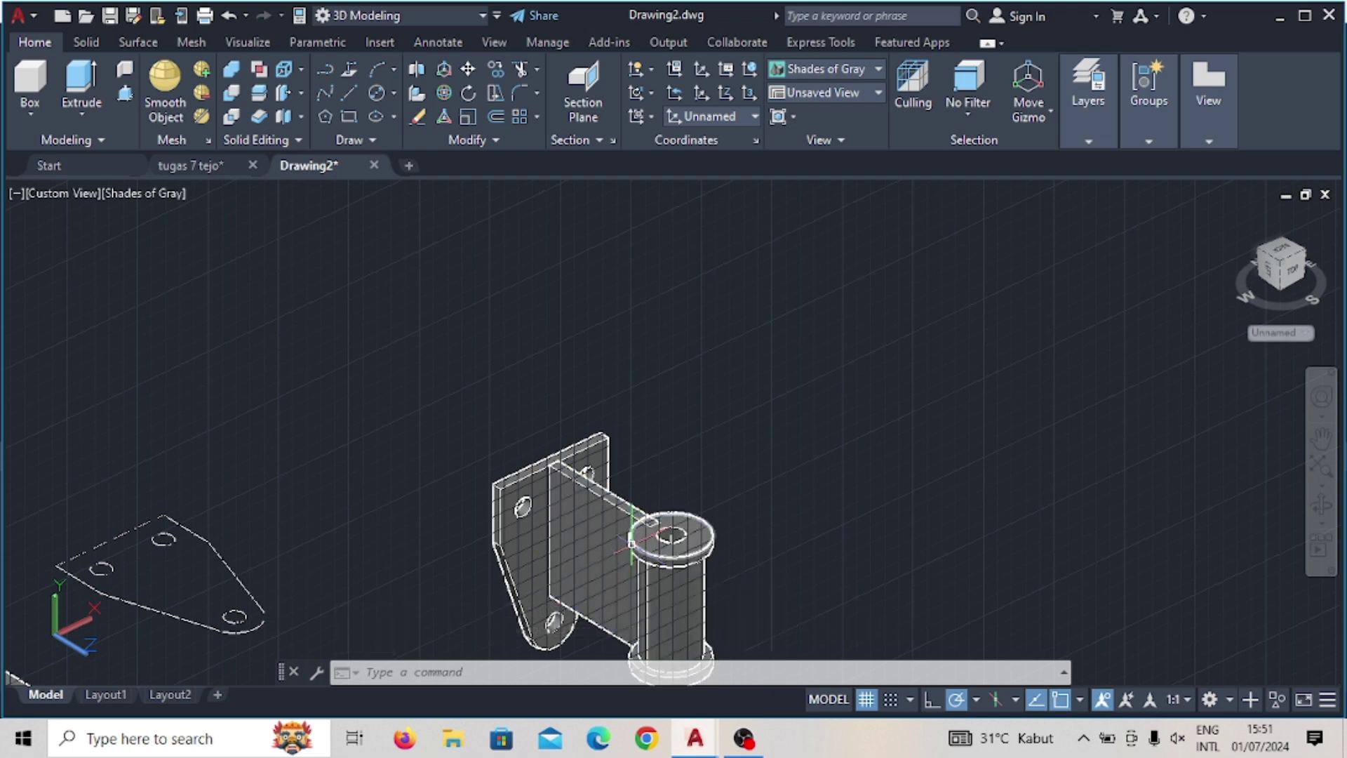
{"action": "middle_click_drag", "start_coordinate": [627, 557], "coordinate": [640, 369]}
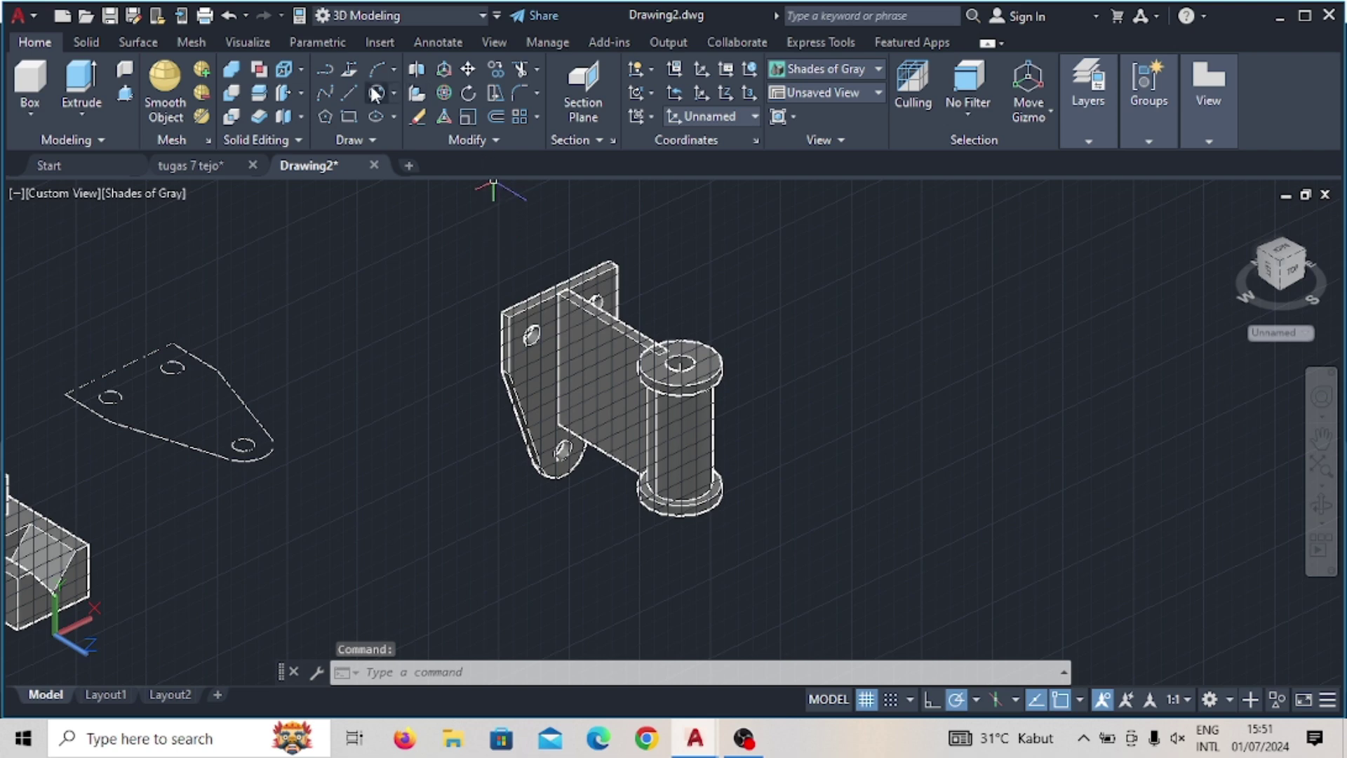
Step: Draw 35 and 25-unit guide lines from the plate's top edge, ending perpendicular on the spool
{"action": "left_click", "coordinate": [348, 93]}
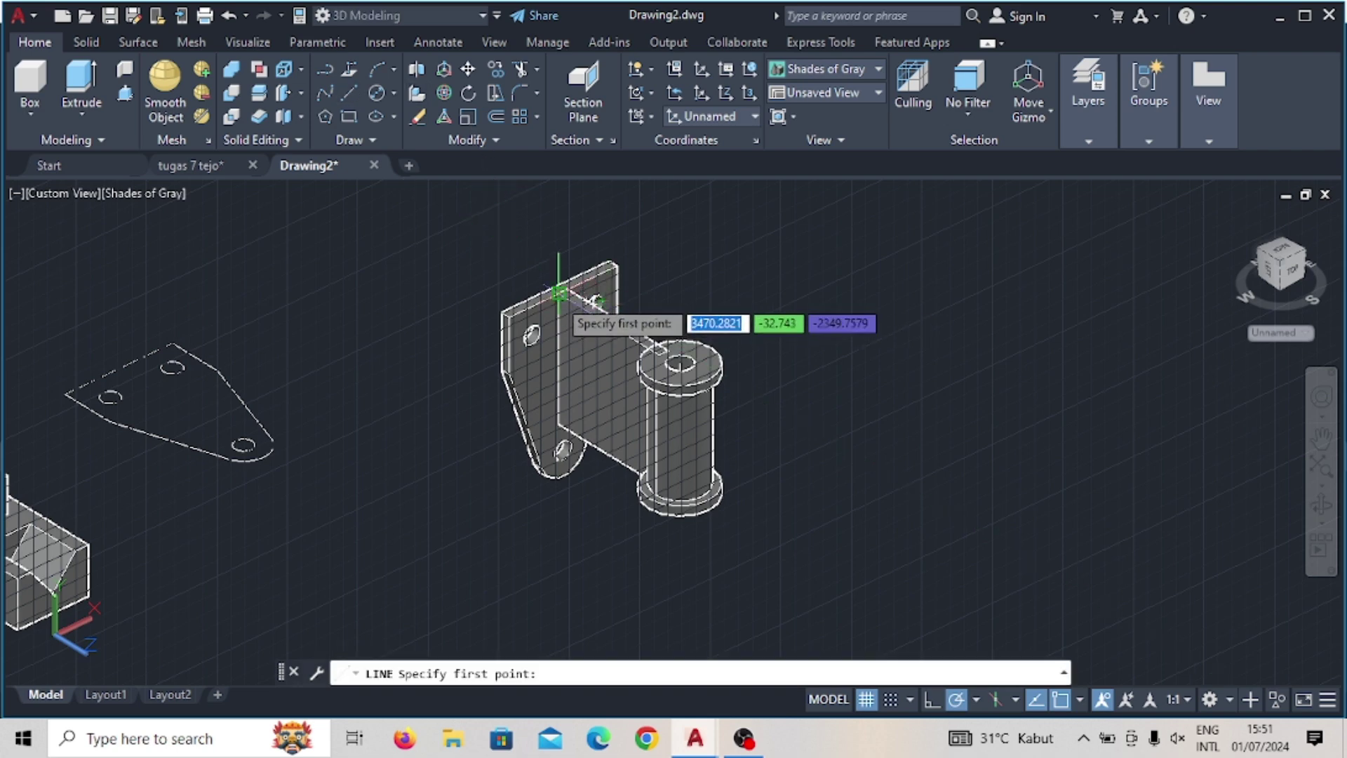
{"action": "scroll", "coordinate": [559, 293], "scroll_direction": "up", "scroll_amount": 3}
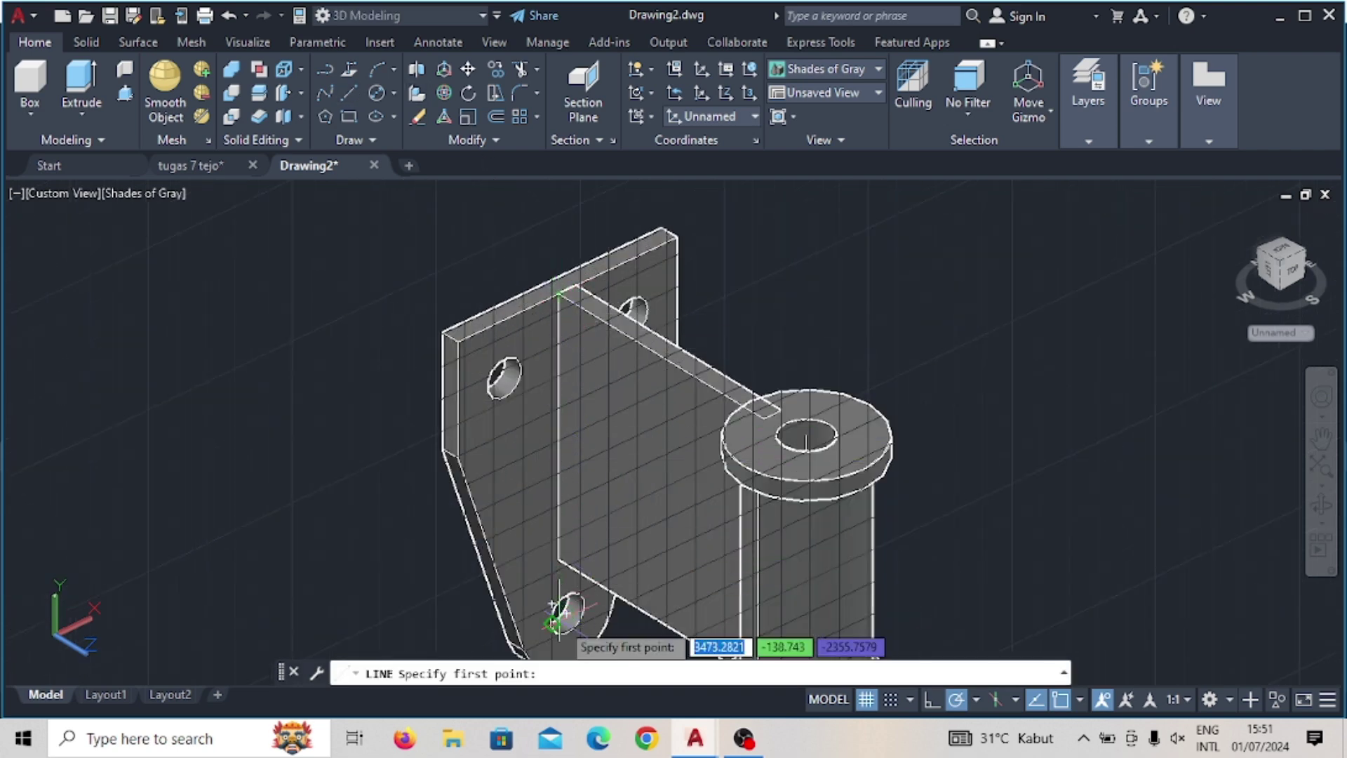
{"action": "scroll", "coordinate": [560, 616], "scroll_direction": "down", "scroll_amount": 2}
{"action": "middle_click_drag", "start_coordinate": [561, 656], "coordinate": [562, 614]}
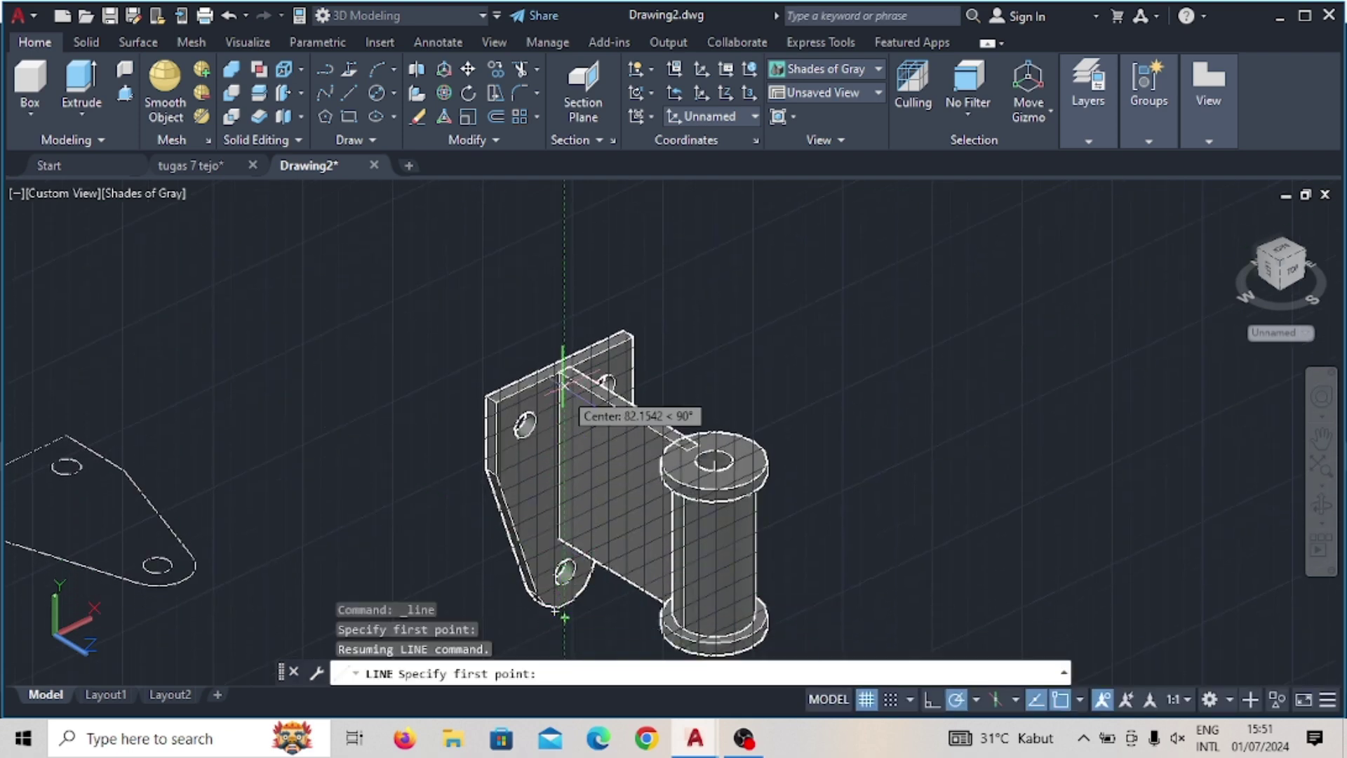
{"action": "scroll", "coordinate": [561, 368], "scroll_direction": "up", "scroll_amount": 3}
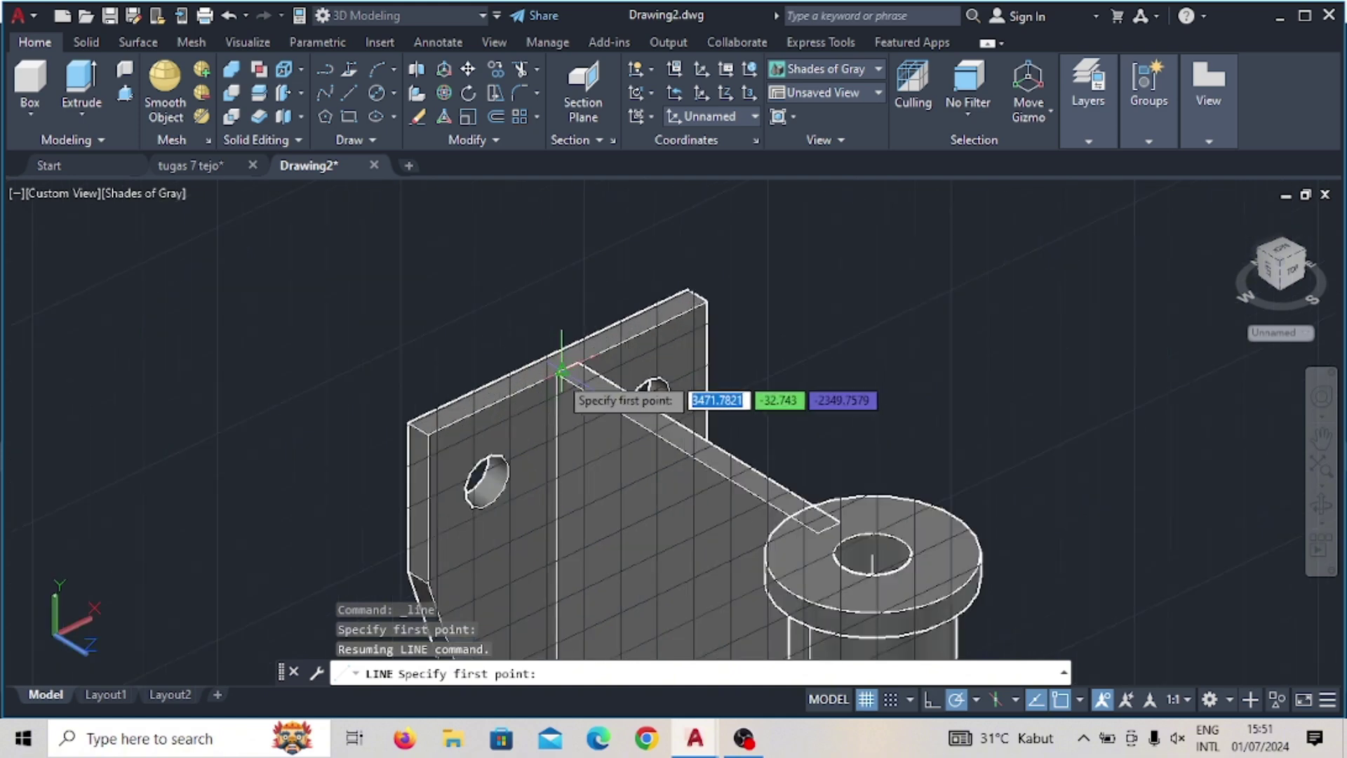
{"action": "left_click", "coordinate": [556, 374]}
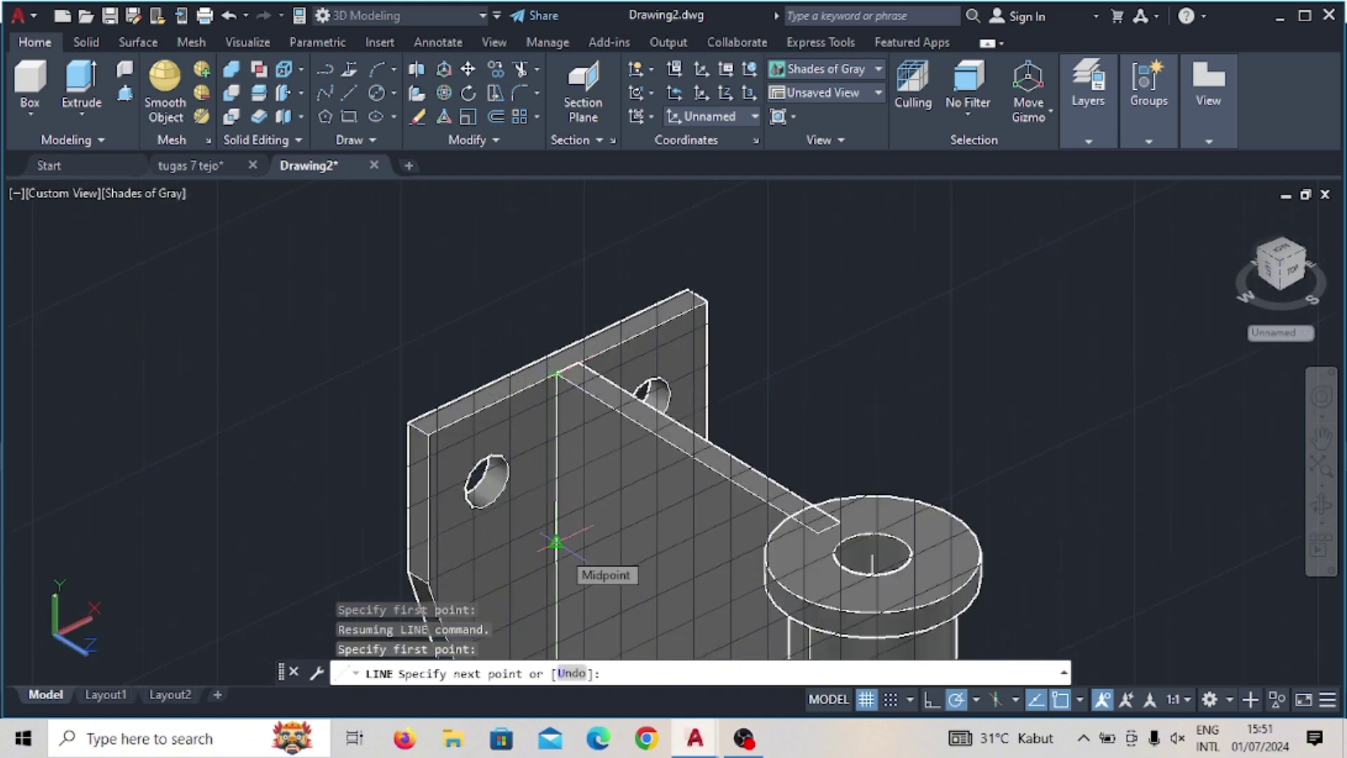
{"action": "type", "text": "35"}
{"action": "key", "text": "Return"}
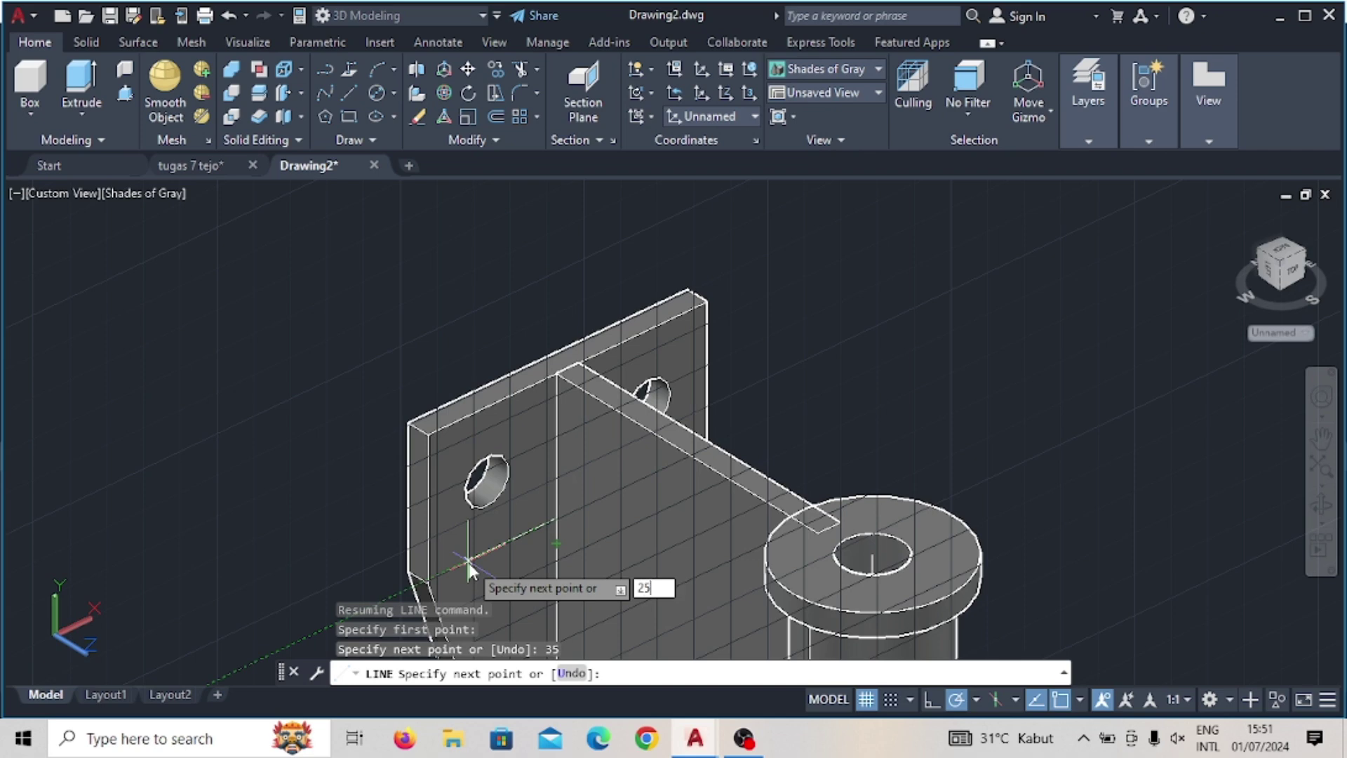
{"action": "key", "text": "Return"}
{"action": "middle_click_drag", "start_coordinate": [599, 612], "coordinate": [617, 457]}
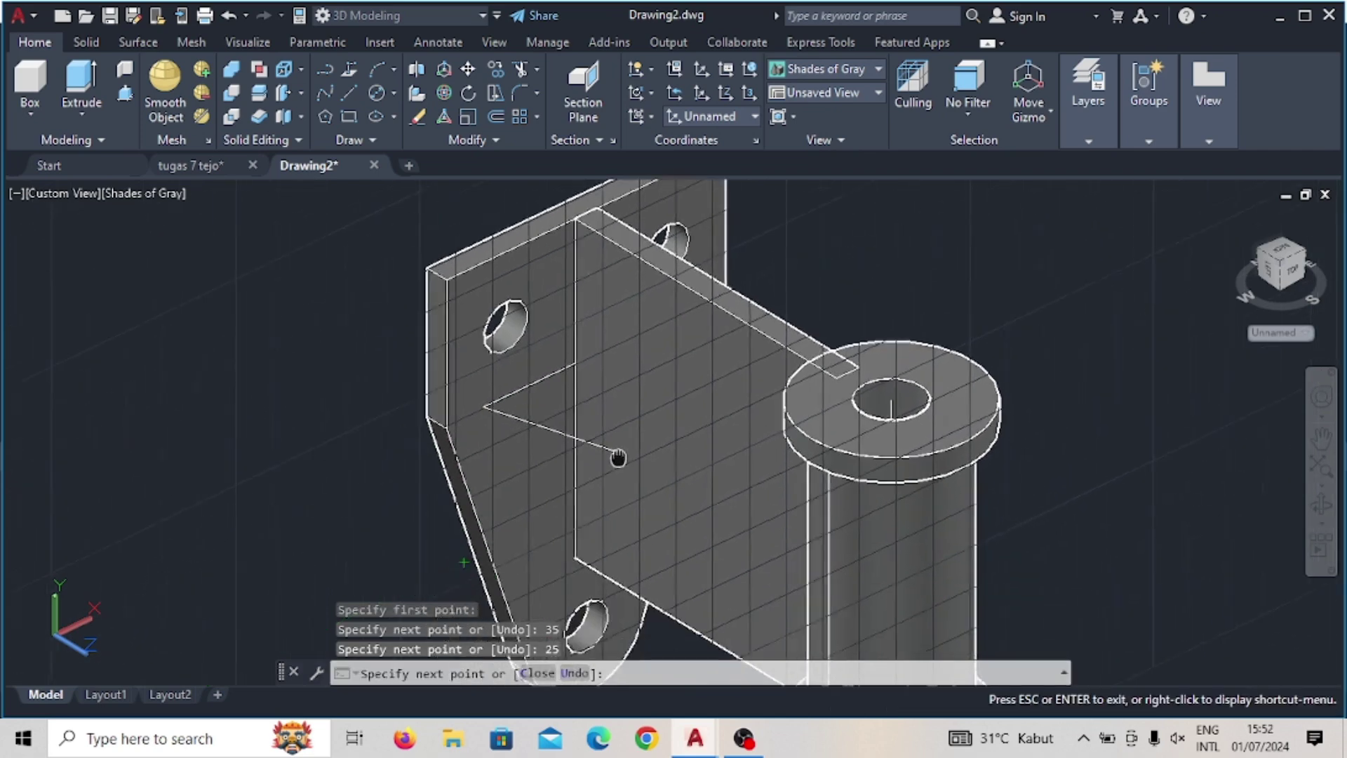
{"action": "left_click_drag", "start_coordinate": [617, 457], "coordinate": [595, 350]}
{"action": "key", "text": "Escape"}
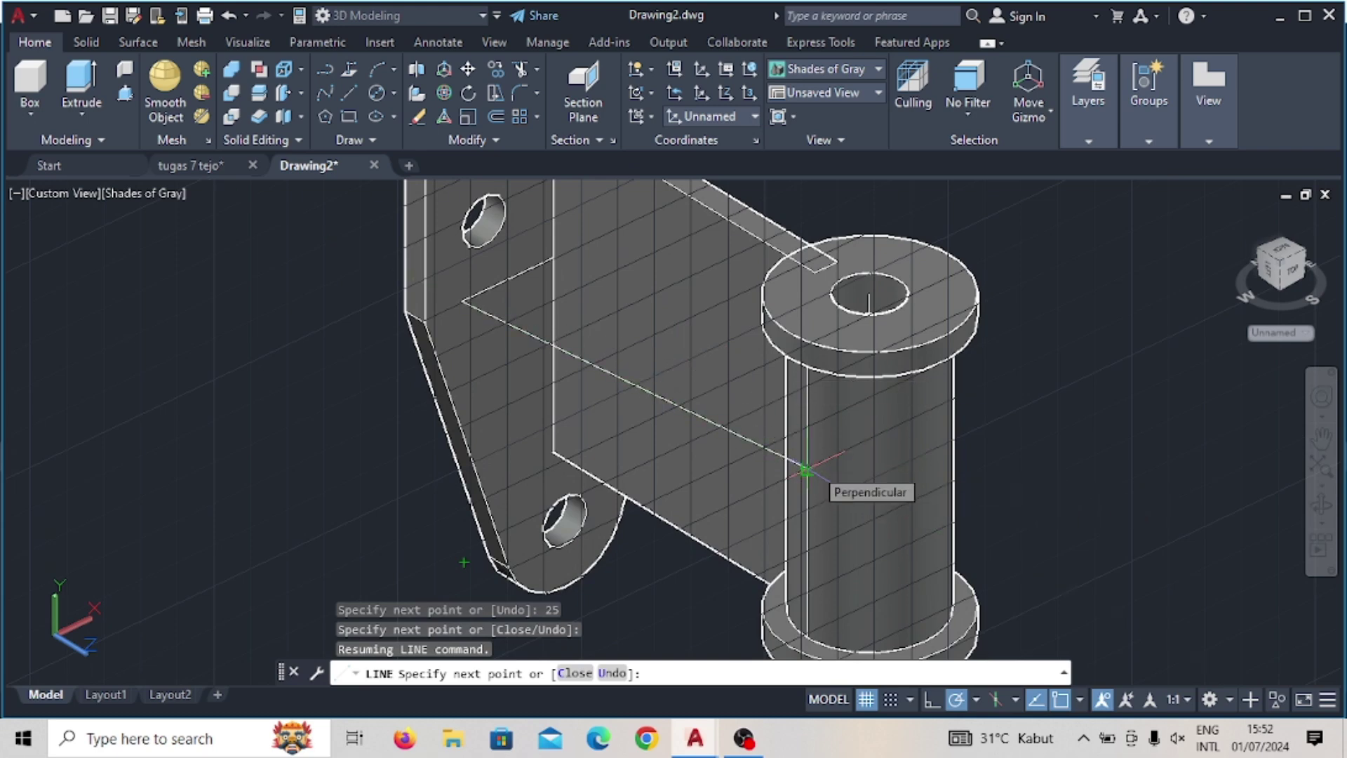
{"action": "left_click", "coordinate": [806, 470]}
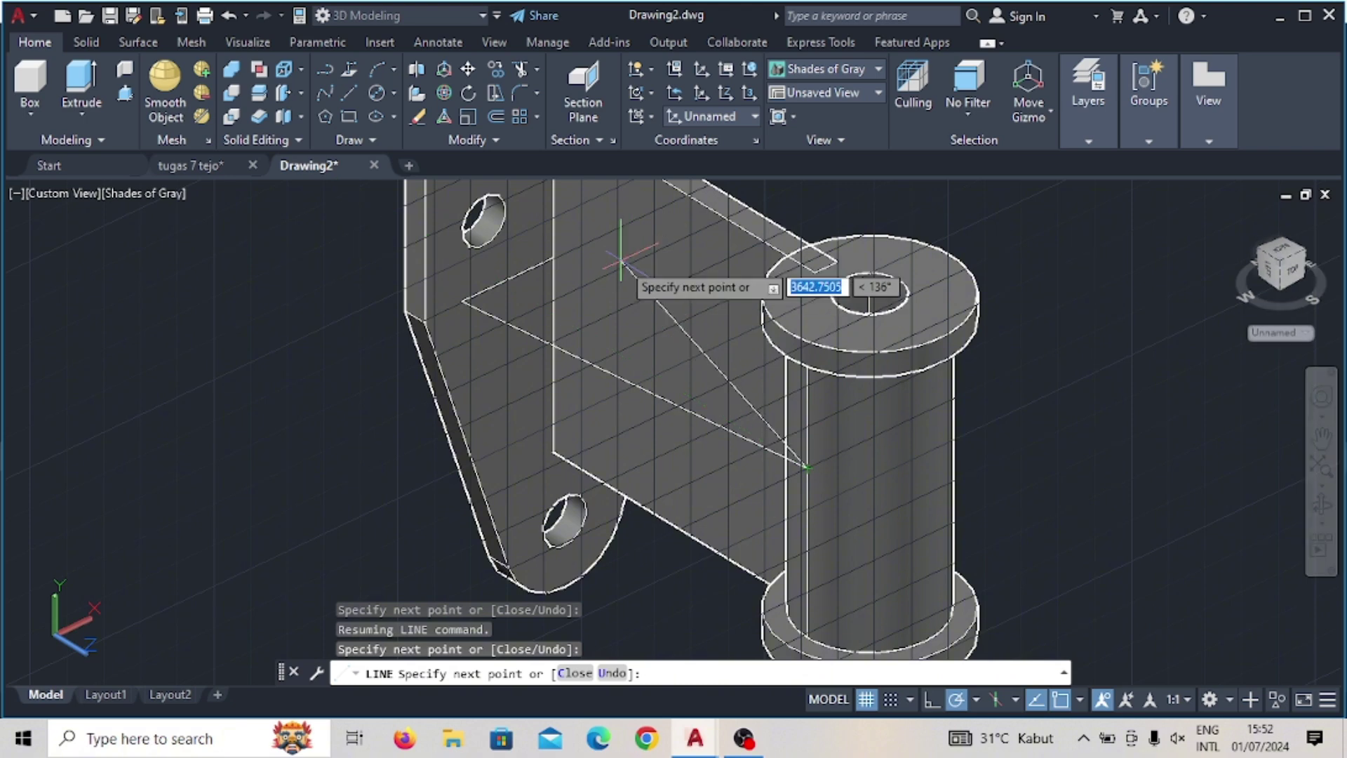
Step: Start another construction line at the plate corner
{"action": "key", "text": "Escape"}
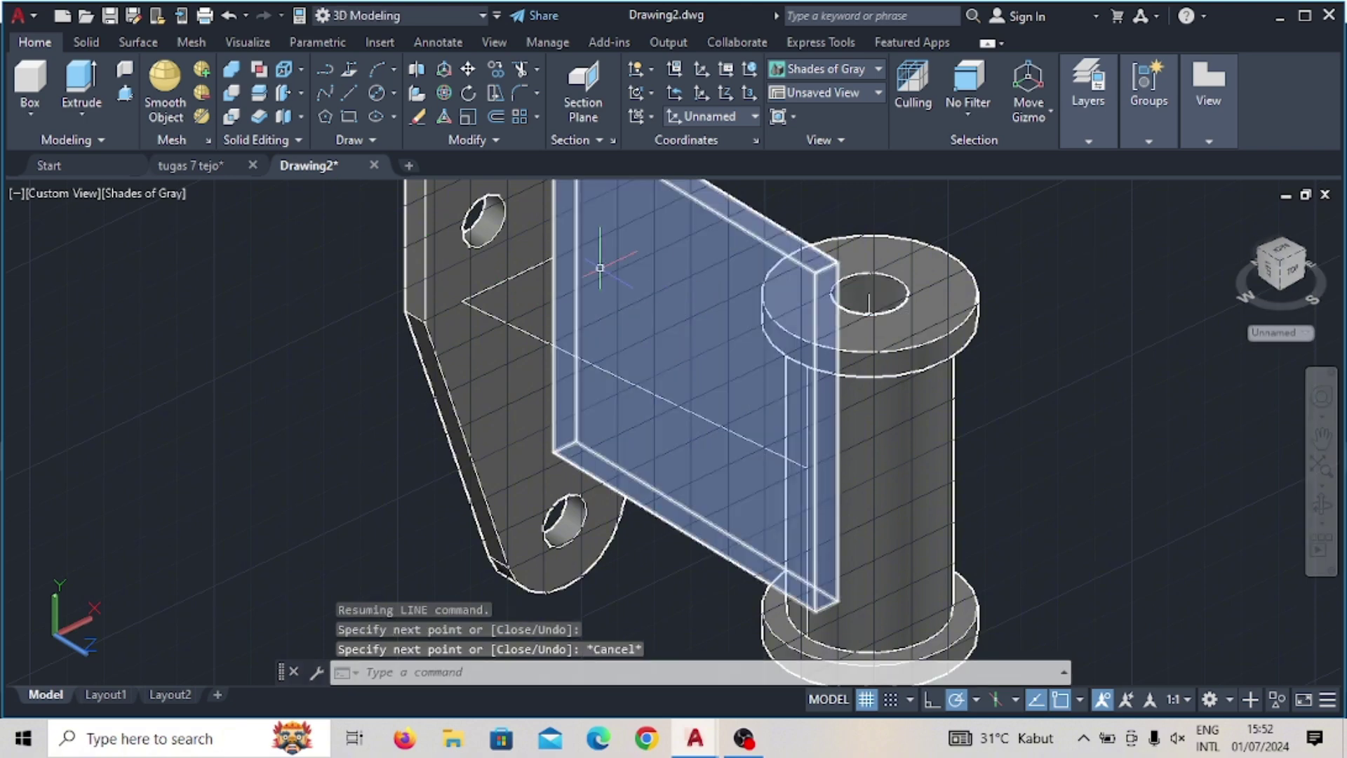
{"action": "left_click", "coordinate": [355, 89]}
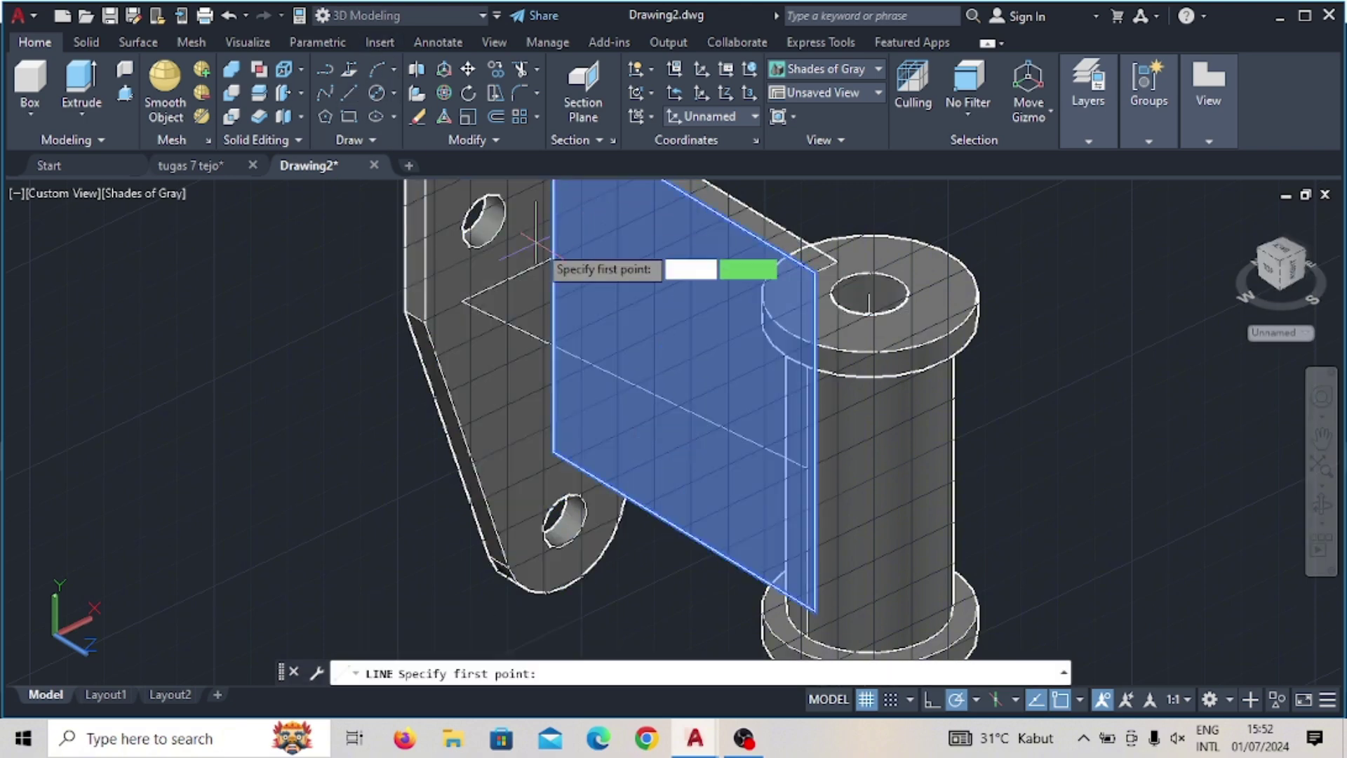
{"action": "left_click", "coordinate": [554, 258]}
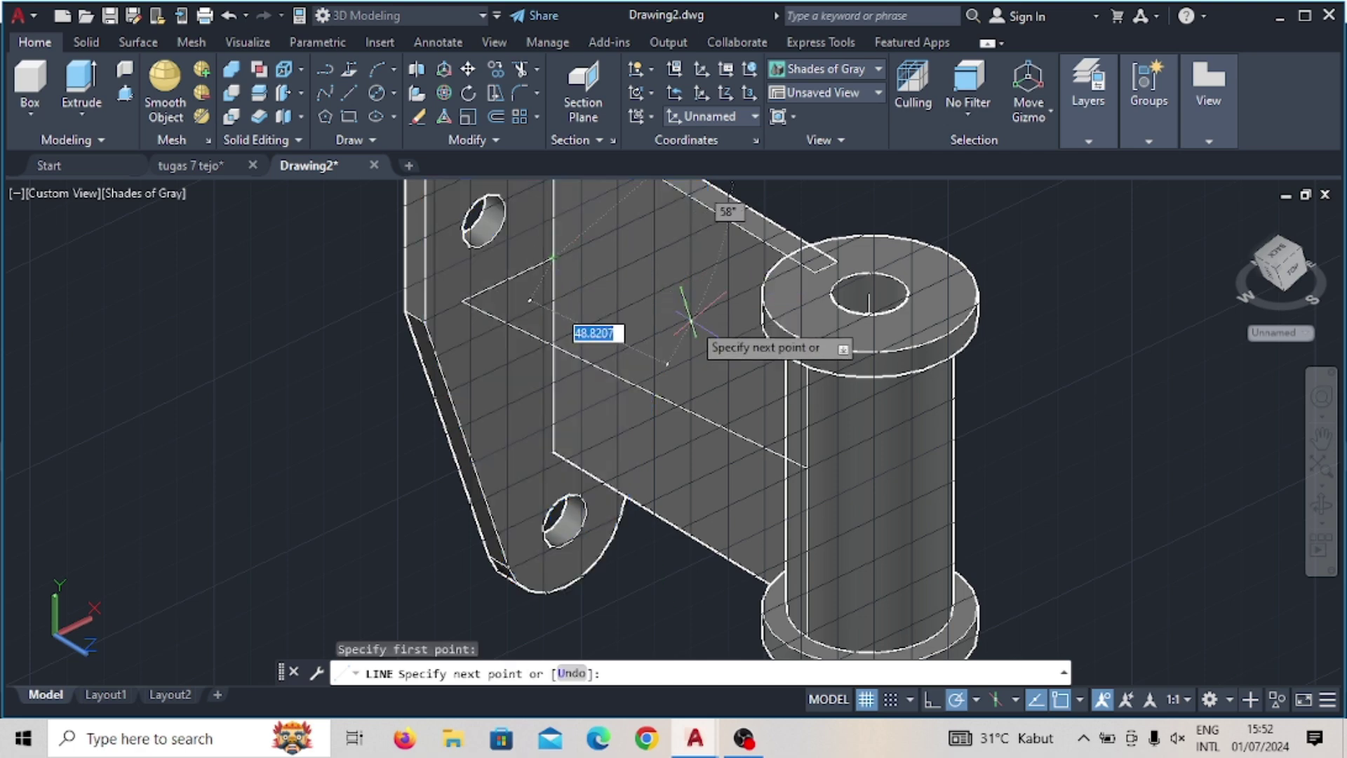
Step: Orbit and zoom to see the arm from below and the spool top
{"action": "middle_click", "coordinate": [763, 385]}
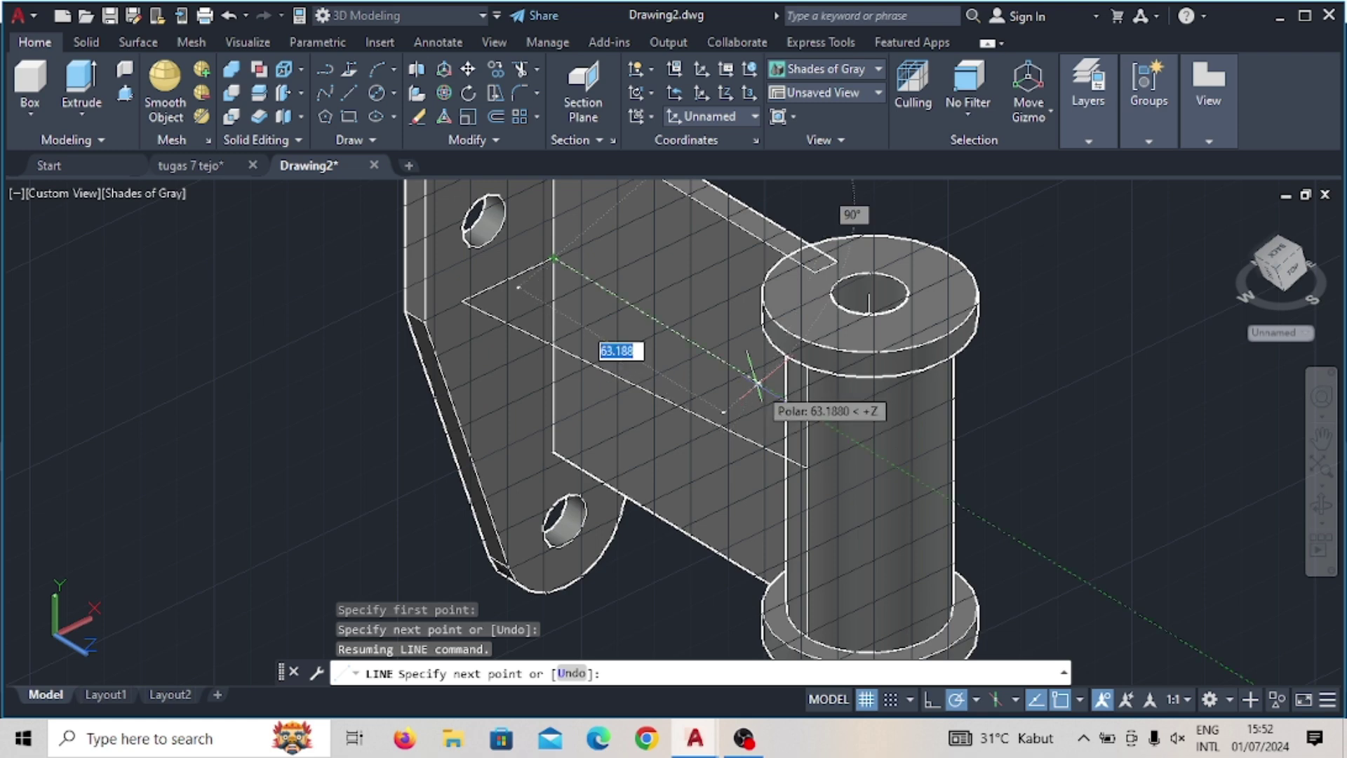
{"action": "middle_click_drag", "start_coordinate": [758, 383], "coordinate": [903, 385], "text": "shift"}
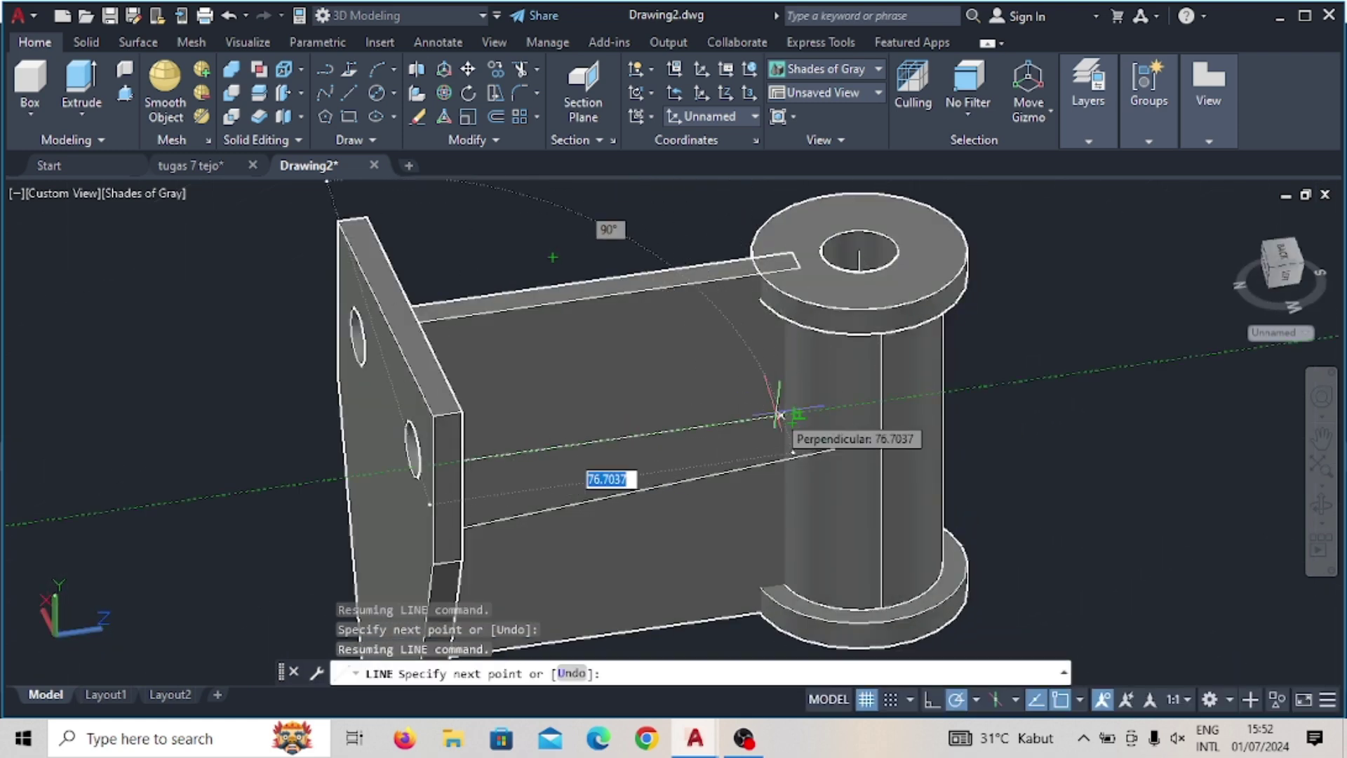
{"action": "scroll", "coordinate": [779, 414], "scroll_direction": "up", "scroll_amount": 3}
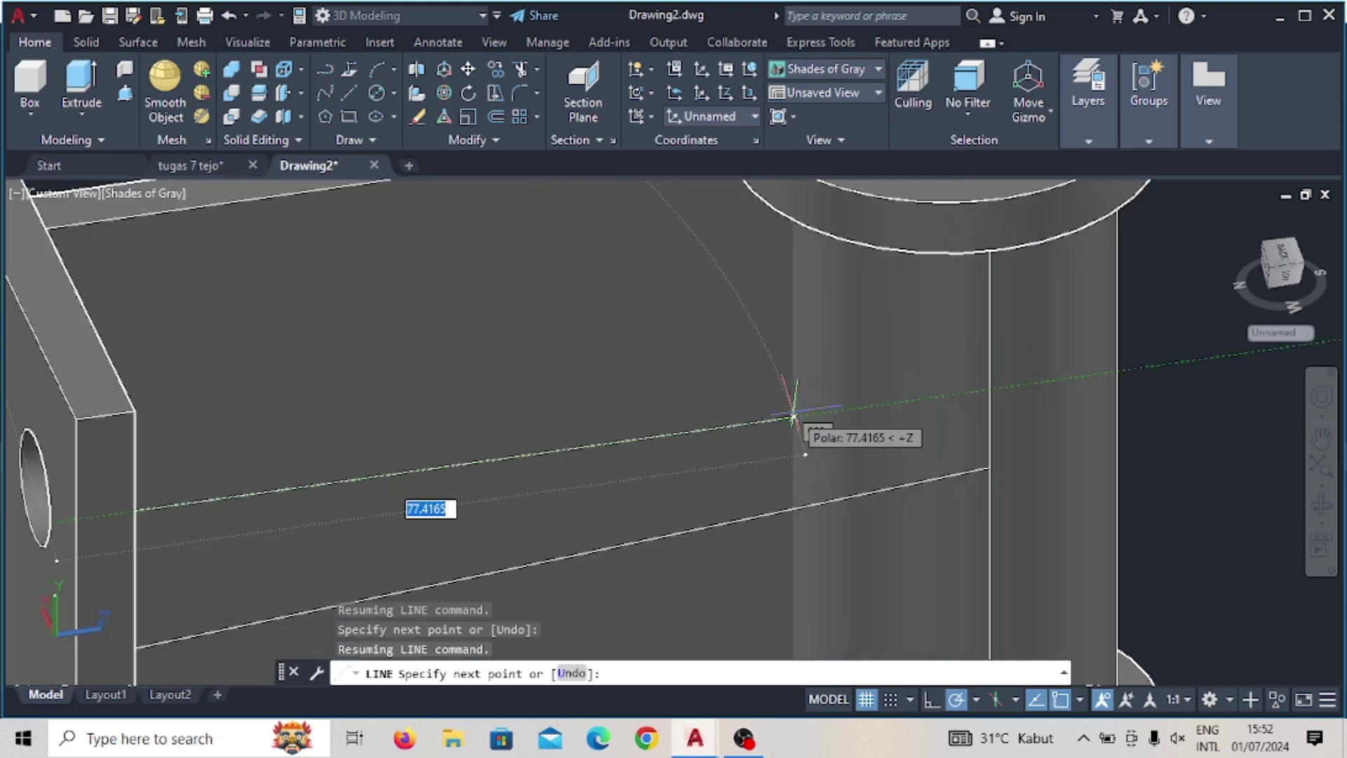
{"action": "scroll", "coordinate": [791, 418], "scroll_direction": "up", "scroll_amount": 2}
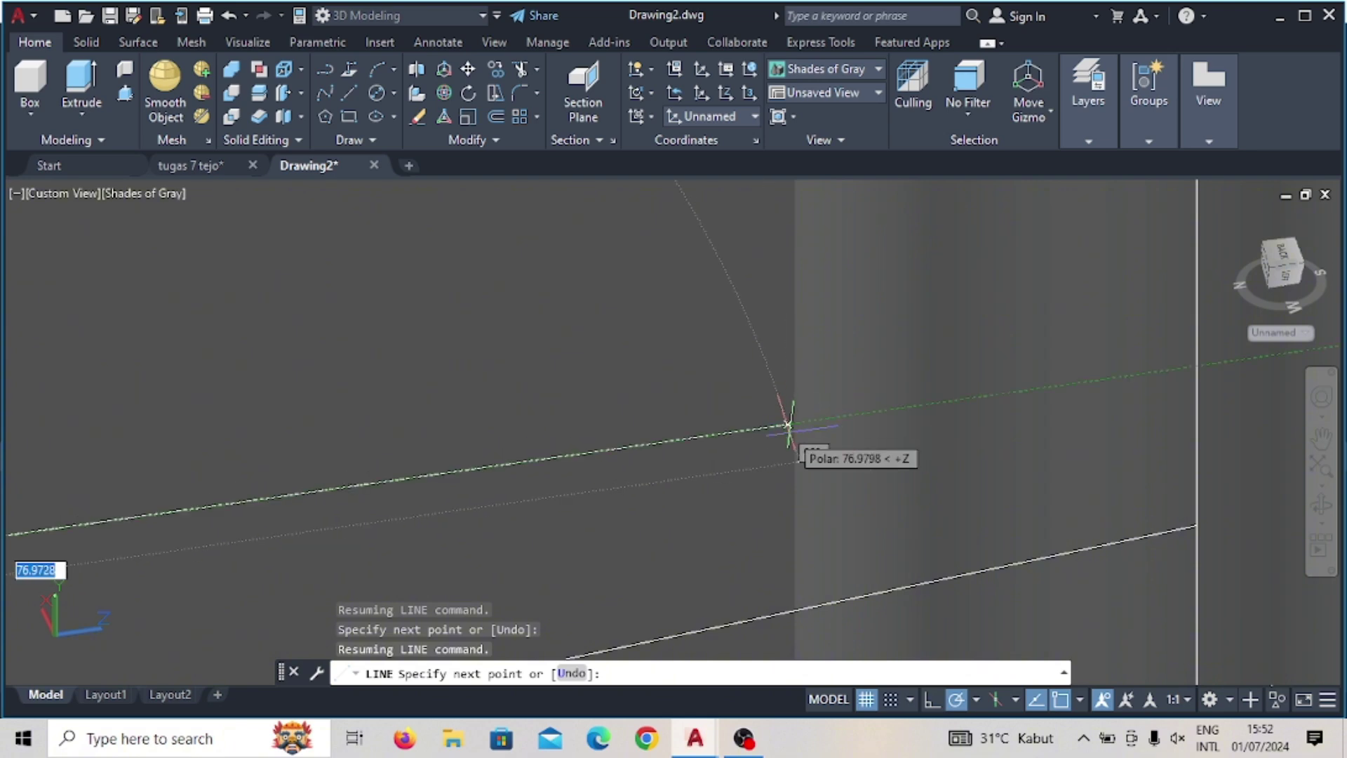
{"action": "scroll", "coordinate": [798, 419], "scroll_direction": "up", "scroll_amount": 1}
{"action": "scroll", "coordinate": [835, 425], "scroll_direction": "down", "scroll_amount": 2}
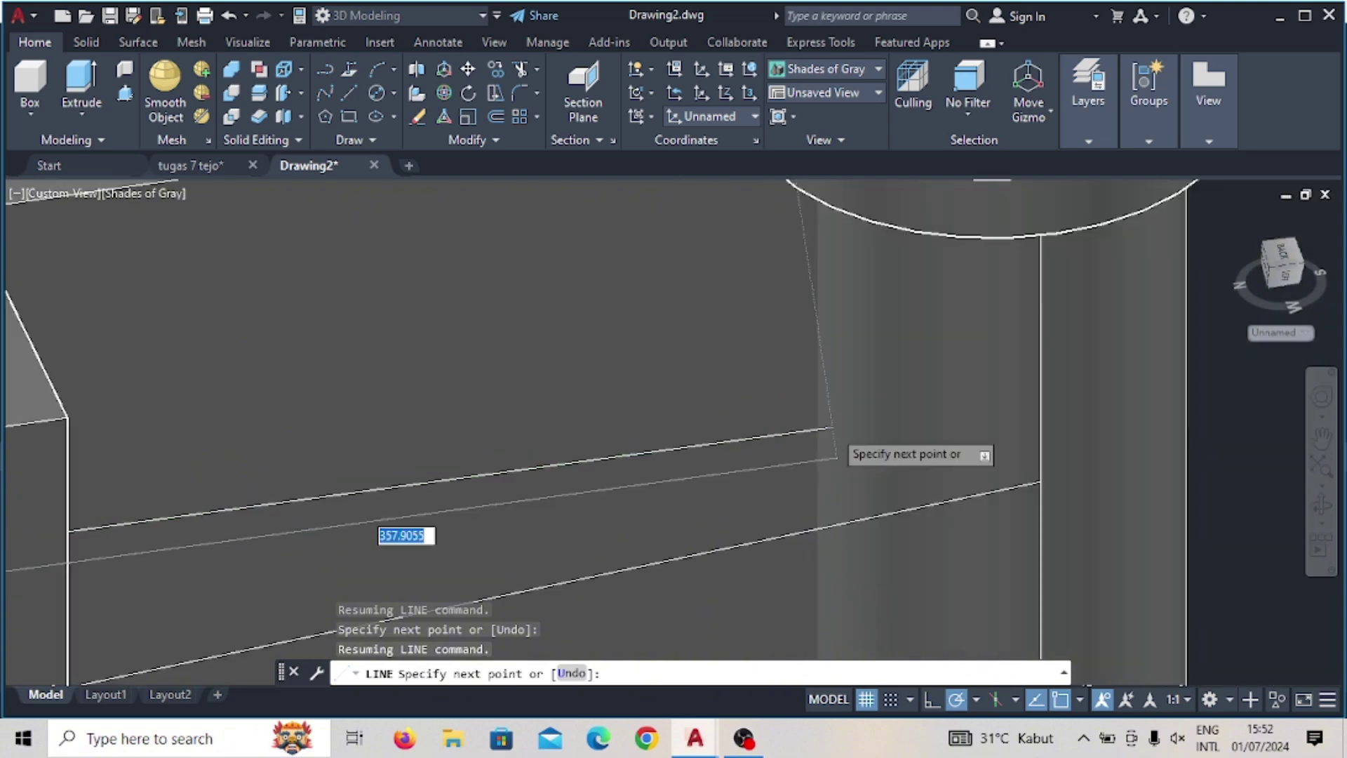
{"action": "scroll", "coordinate": [834, 437], "scroll_direction": "down", "scroll_amount": 1}
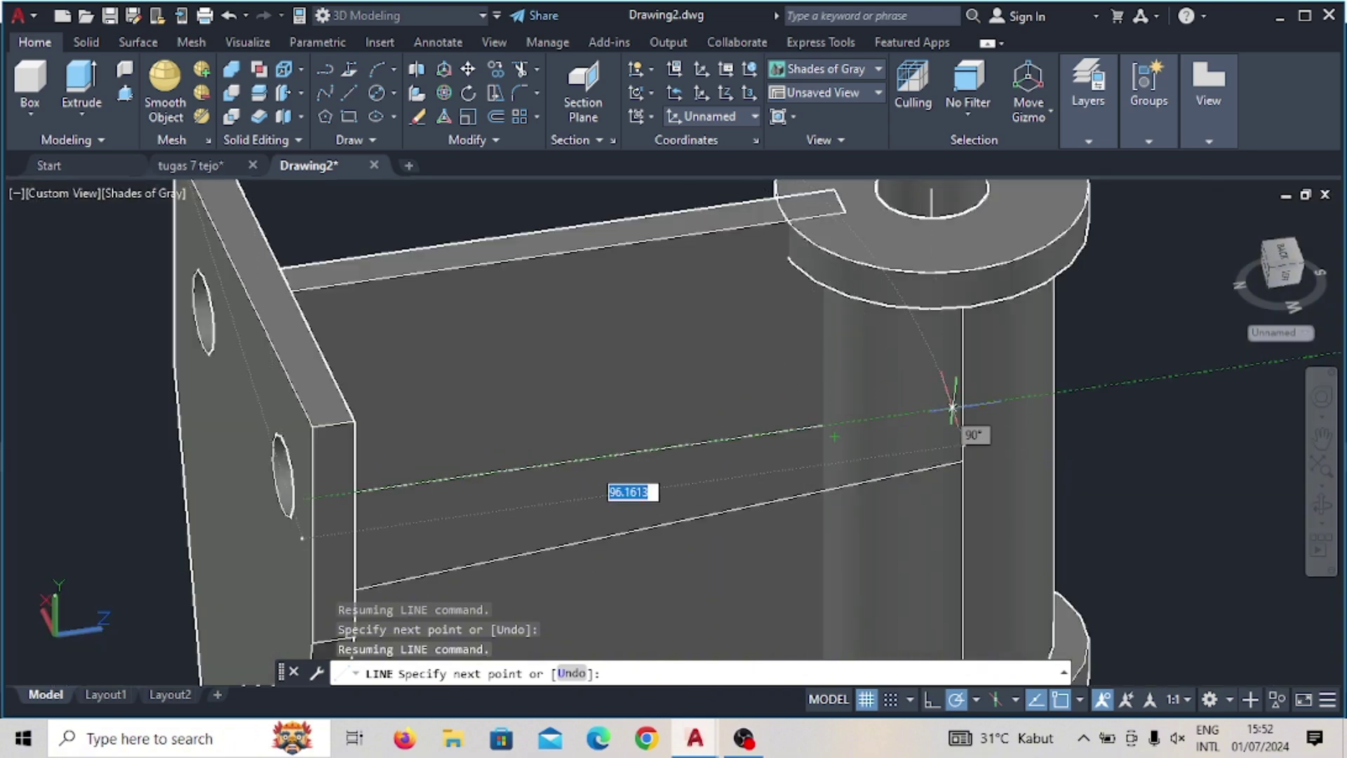
{"action": "middle_click_drag", "start_coordinate": [947, 407], "coordinate": [937, 408], "text": "shift"}
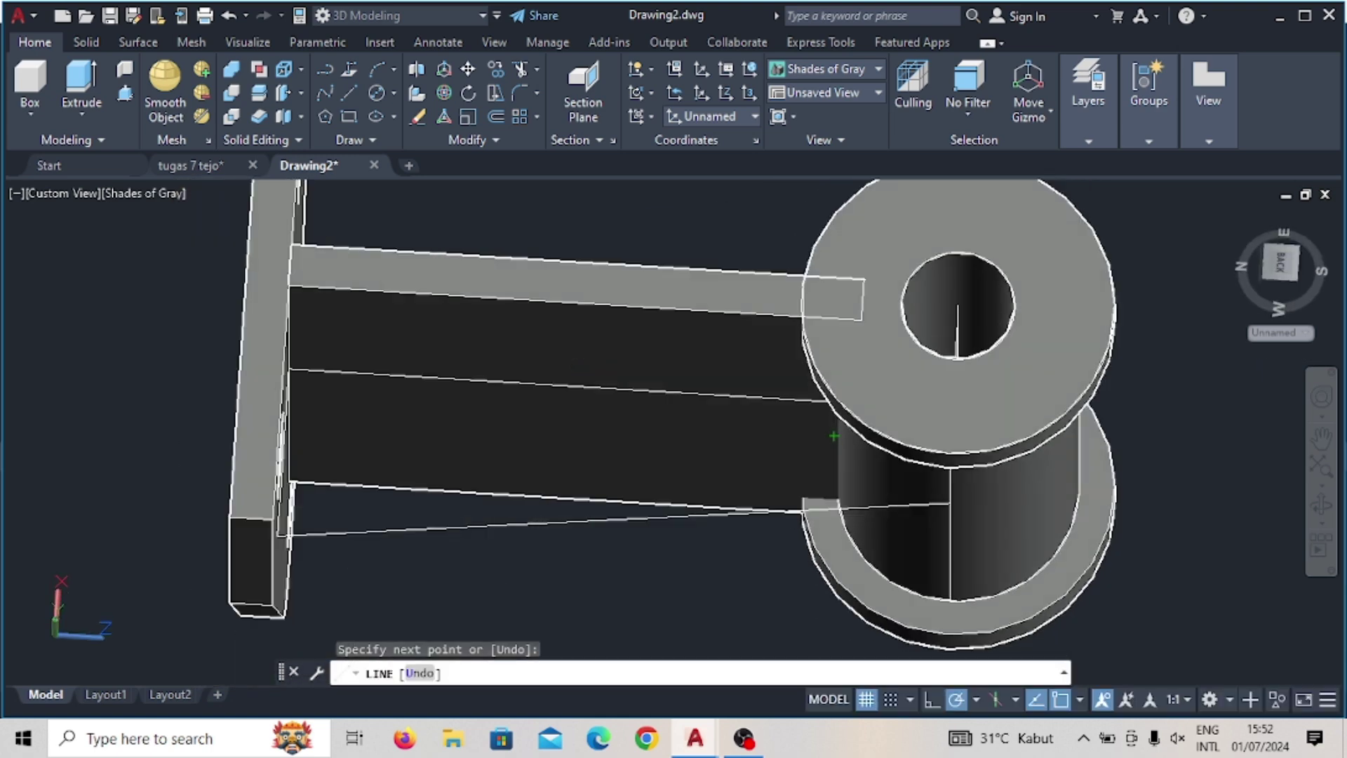
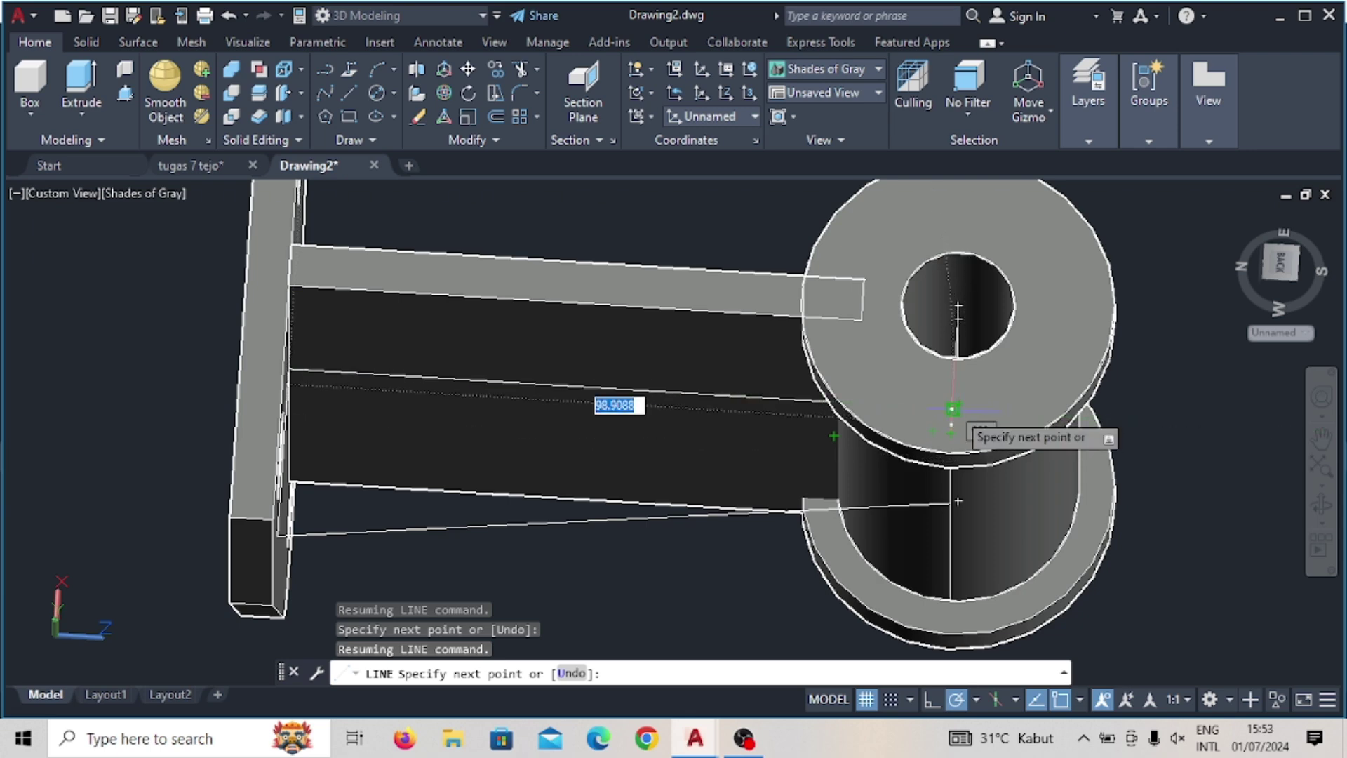
Step: Cancel the line being drawn across the web plate and undo it
{"action": "left_click", "coordinate": [952, 408]}
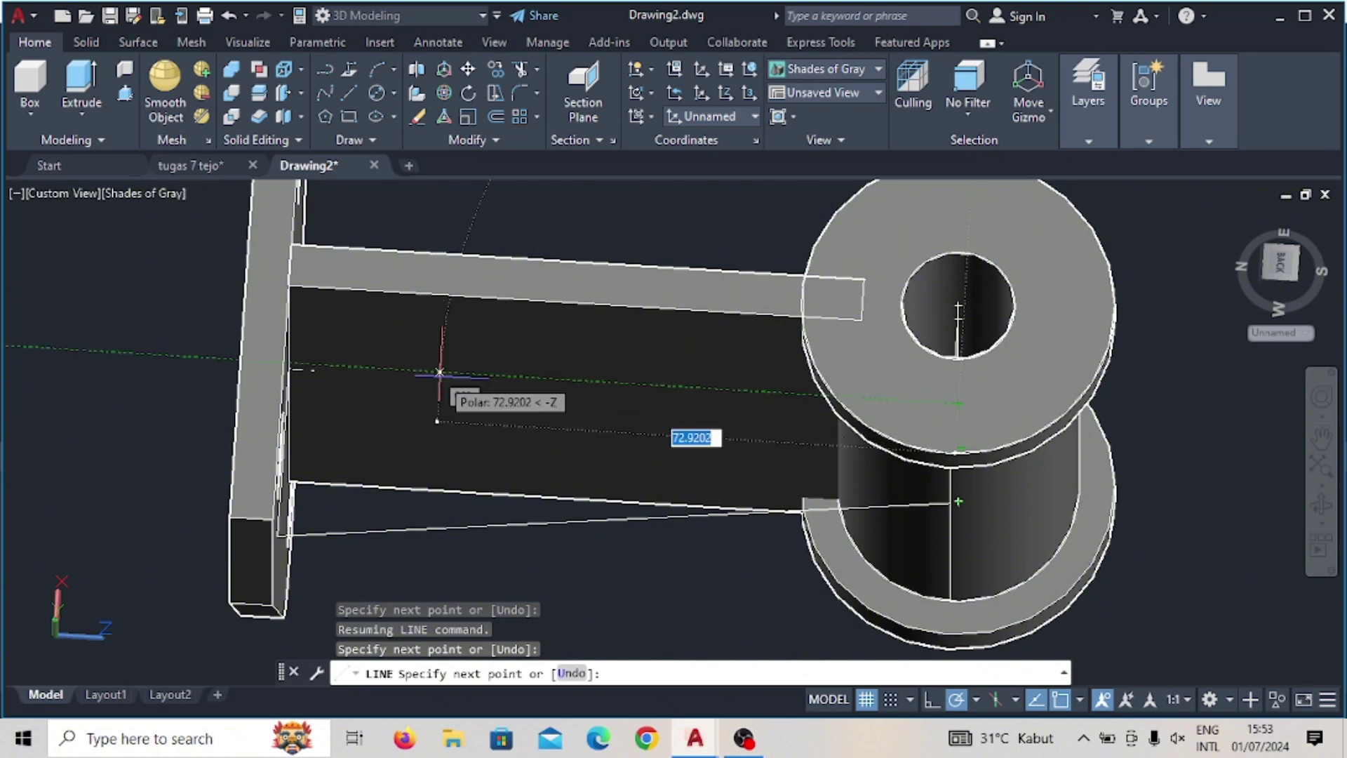
{"action": "key", "text": "Escape"}
{"action": "left_click", "coordinate": [230, 15]}
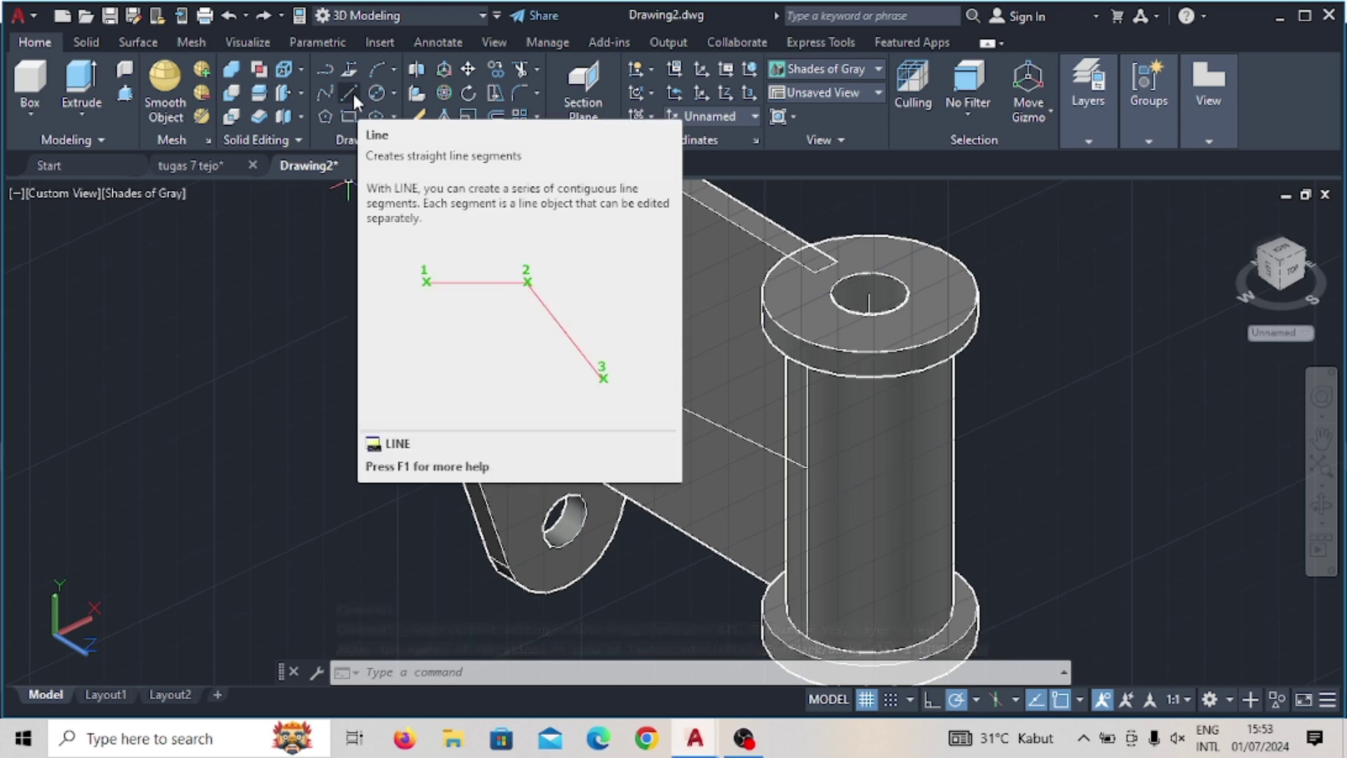
Step: Switch the display to the 2D Wireframe visual style
{"action": "left_click", "coordinate": [700, 188]}
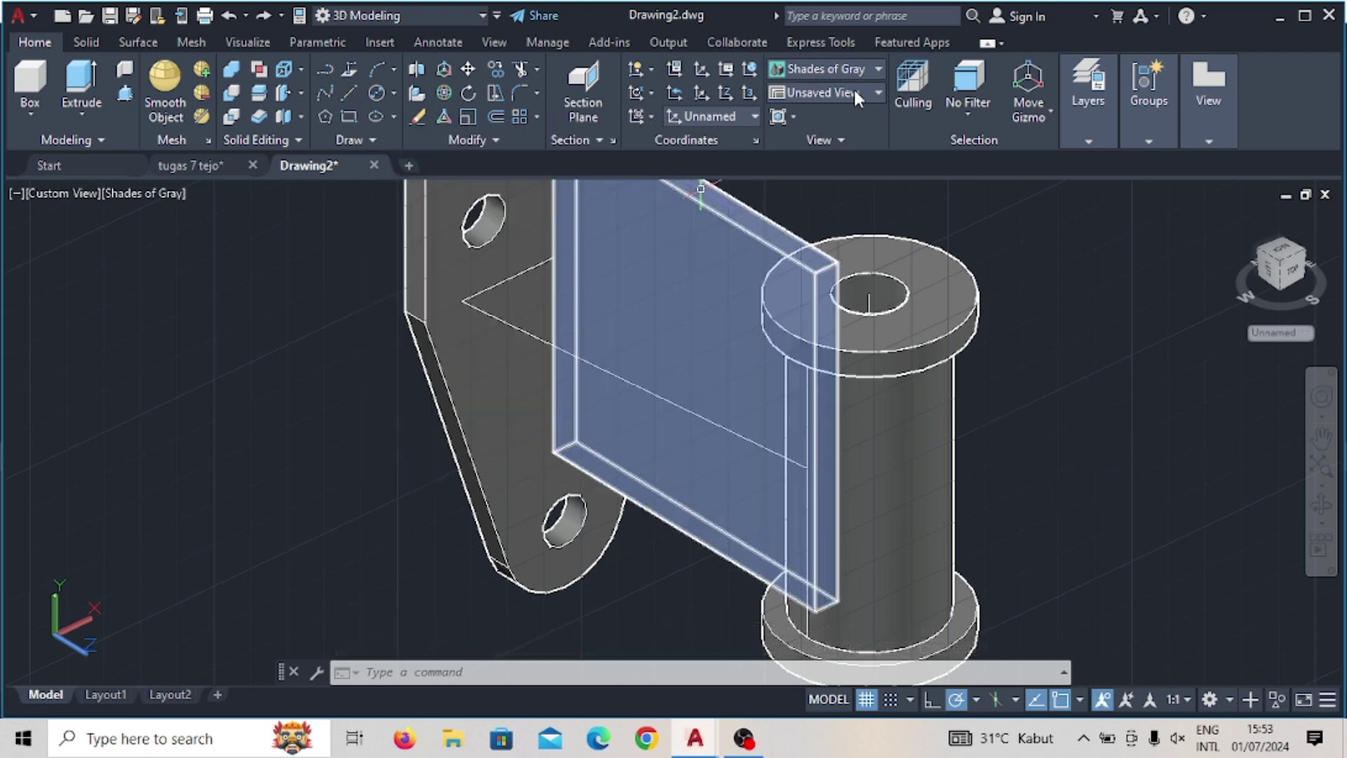
{"action": "left_click", "coordinate": [865, 65]}
{"action": "left_click", "coordinate": [828, 108]}
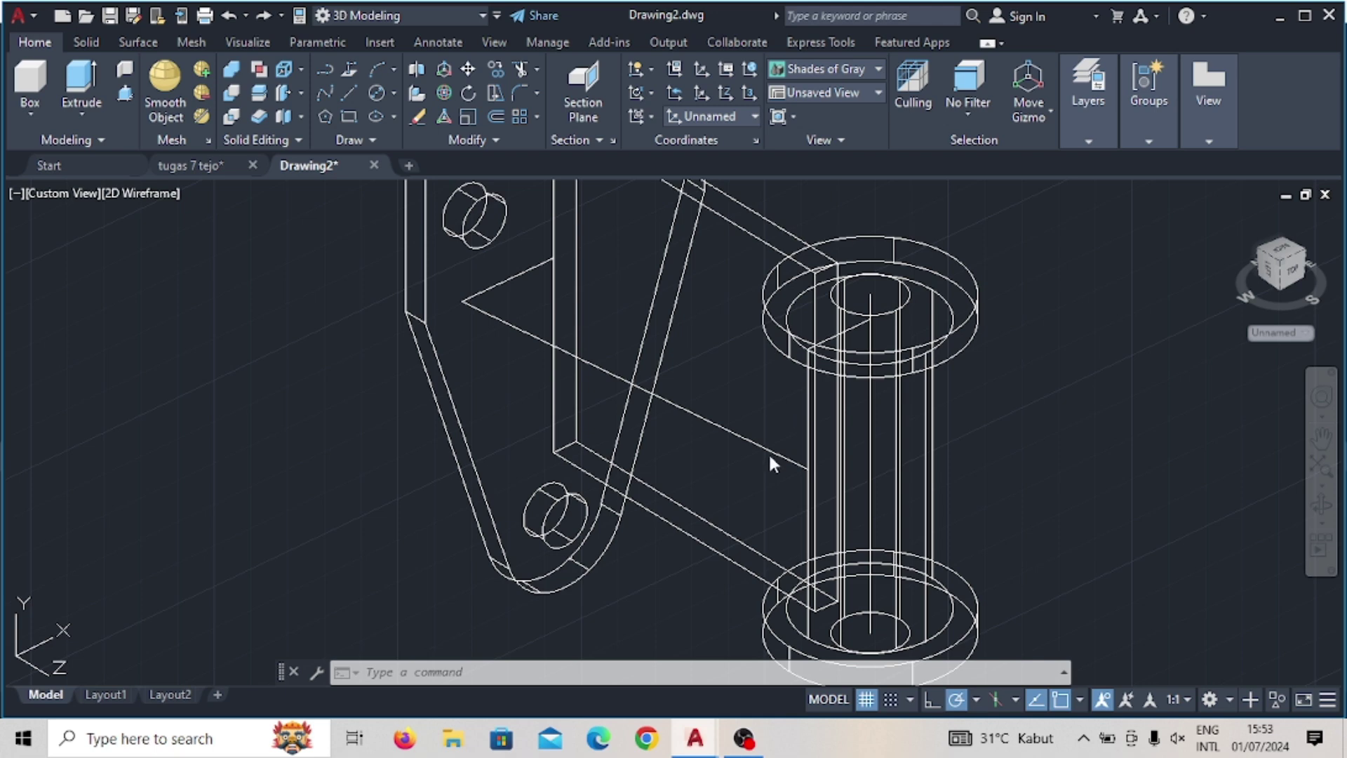
{"action": "scroll", "coordinate": [772, 456], "scroll_direction": "up", "scroll_amount": 2}
{"action": "scroll", "coordinate": [854, 391], "scroll_direction": "up", "scroll_amount": 2}
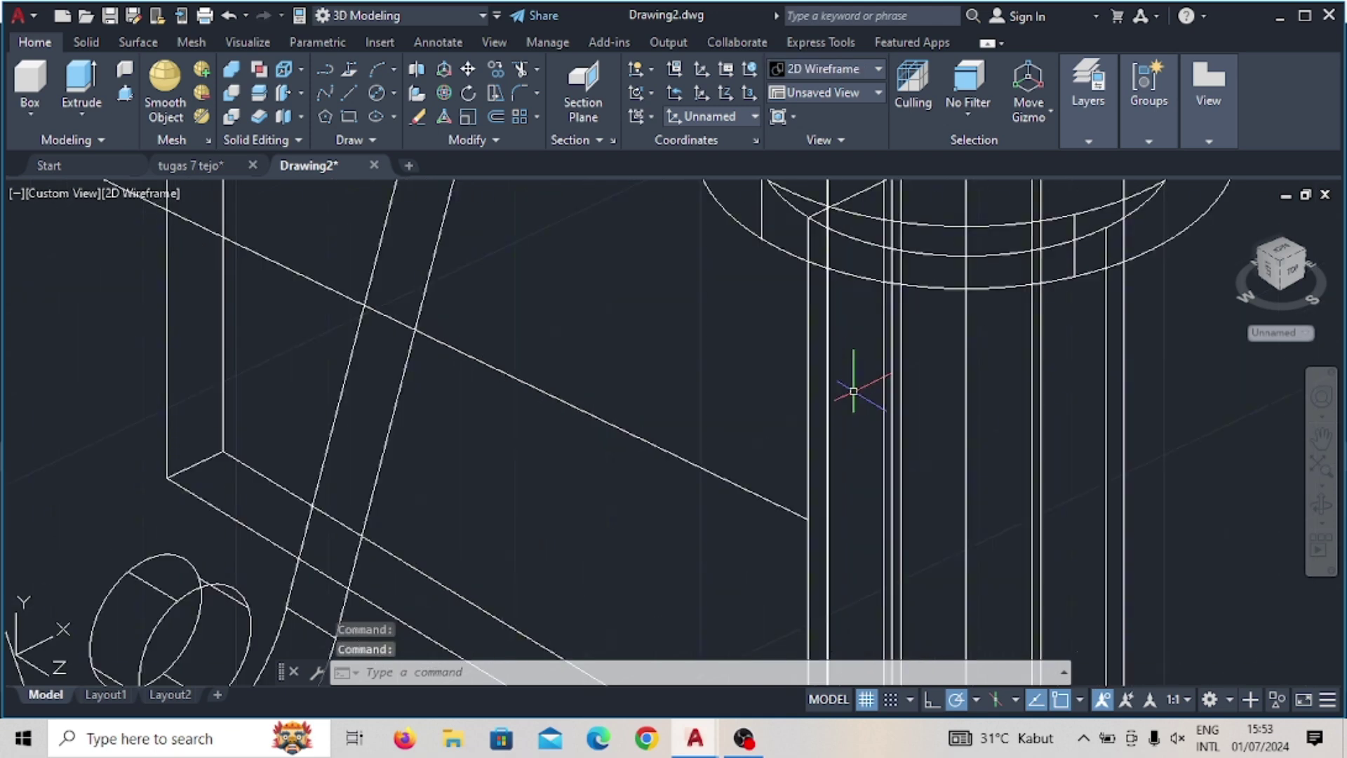
{"action": "scroll", "coordinate": [853, 391], "scroll_direction": "down", "scroll_amount": 3}
{"action": "scroll", "coordinate": [853, 391], "scroll_direction": "down", "scroll_amount": 3}
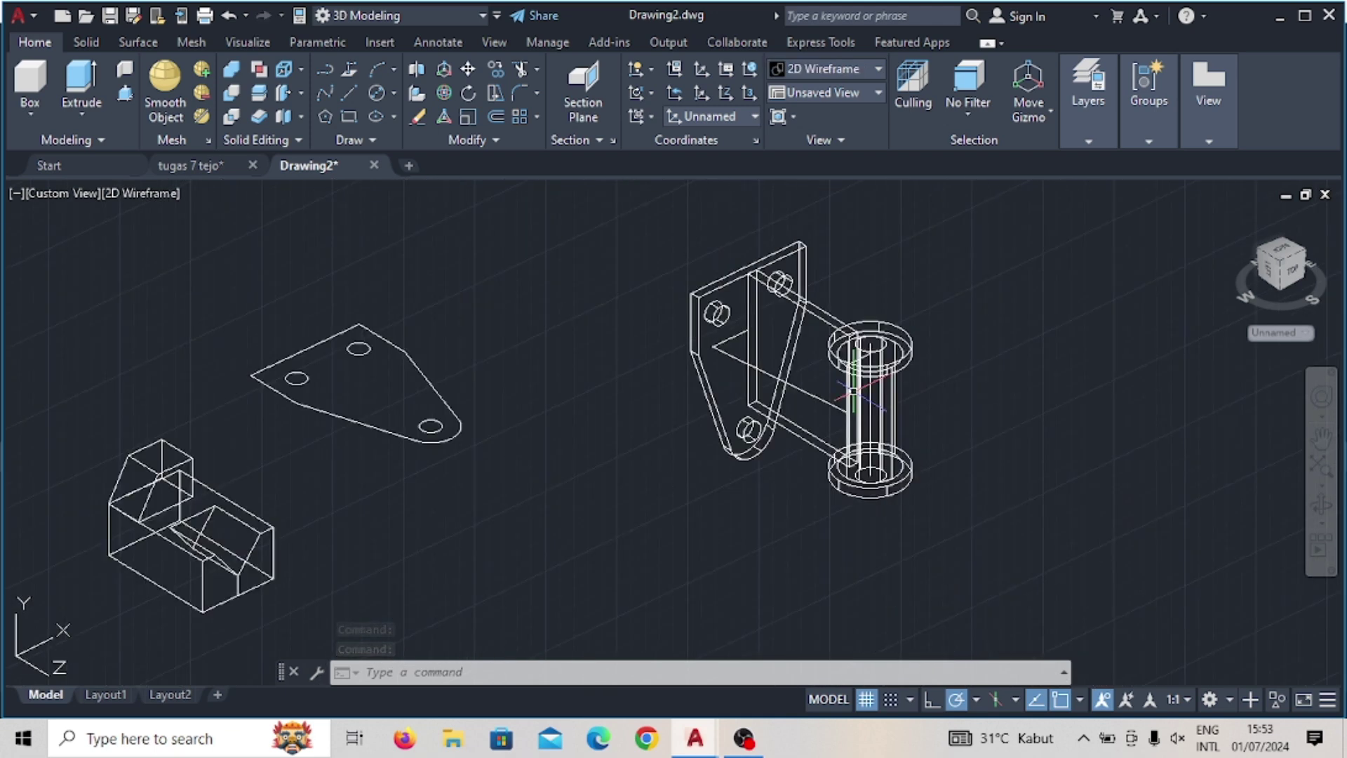
Step: Union the web plate and the tall cylinder into one solid
{"action": "left_click", "coordinate": [237, 70]}
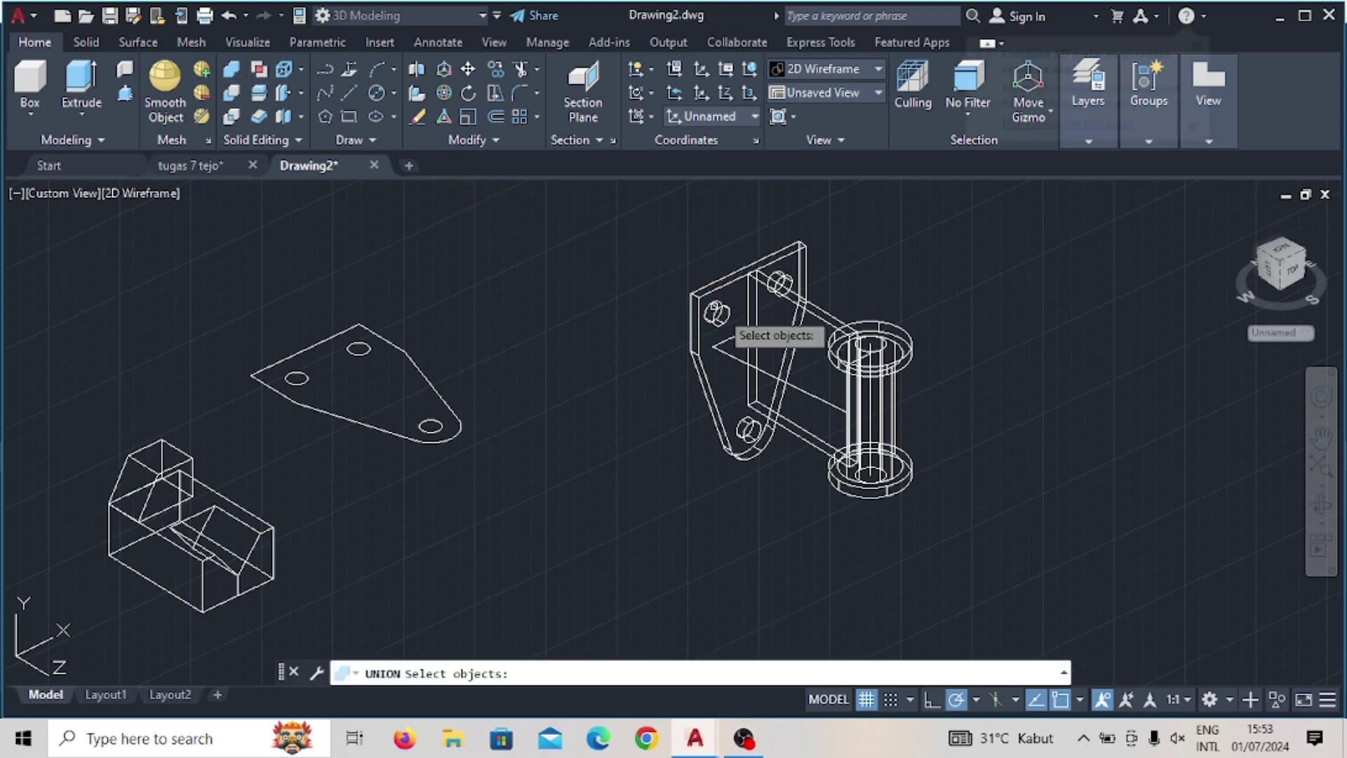
{"action": "left_click", "coordinate": [853, 344]}
{"action": "left_click", "coordinate": [910, 355]}
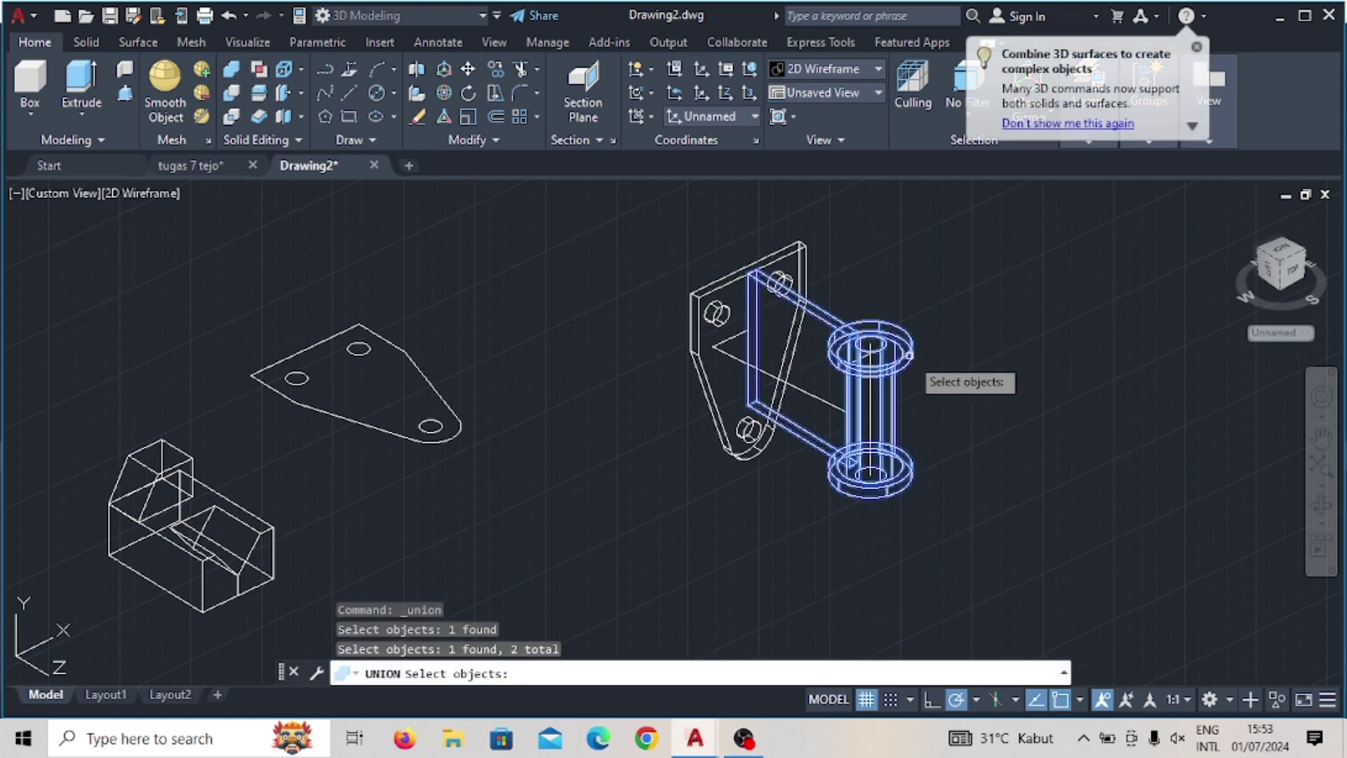
{"action": "key", "text": "Return"}
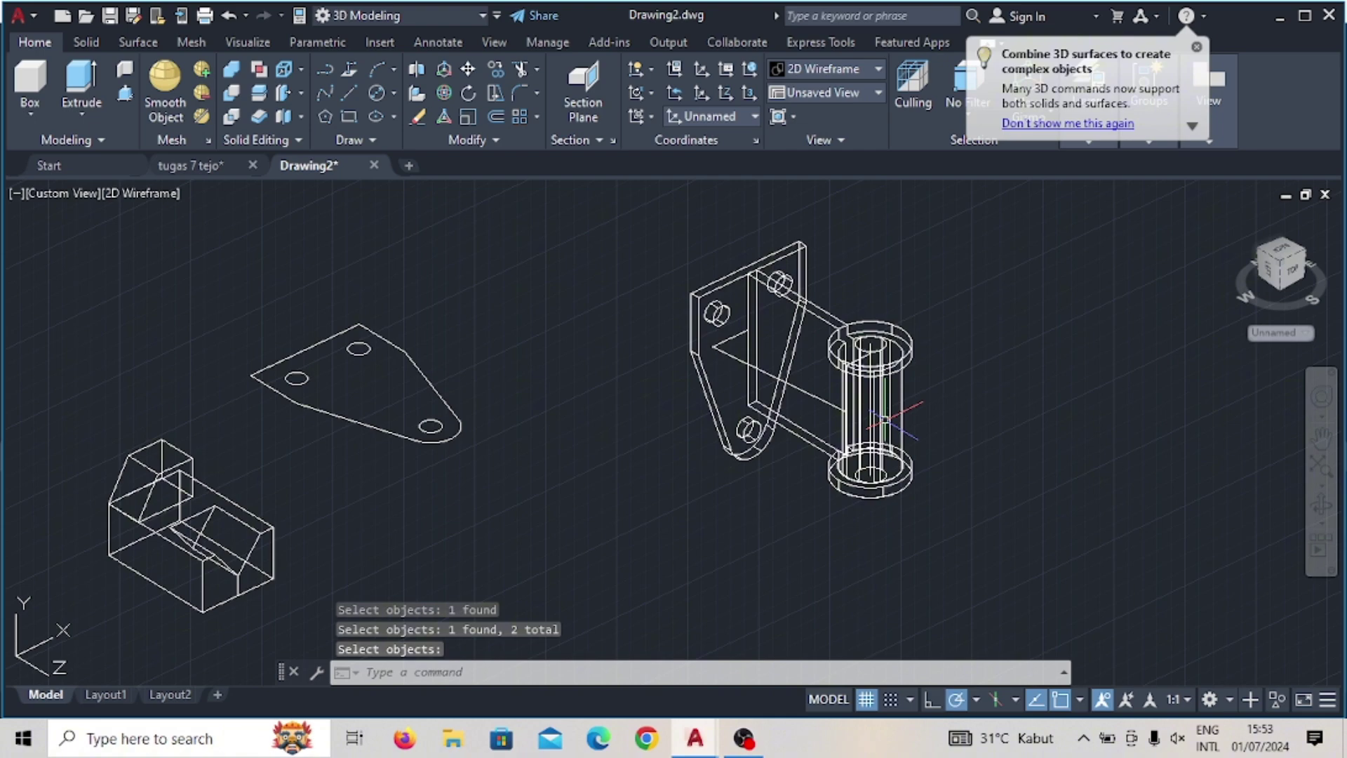
Step: Recentre the view on the cylinder and switch back to Shades of Gray
{"action": "mouse_move", "coordinate": [885, 419]}
{"action": "middle_mouse_down"}
{"action": "mouse_move", "coordinate": [887, 457]}
{"action": "mouse_move", "coordinate": [1088, 460]}
{"action": "mouse_move", "coordinate": [1077, 472]}
{"action": "middle_mouse_up"}
{"action": "scroll", "coordinate": [740, 421], "scroll_direction": "up", "scroll_amount": 5}
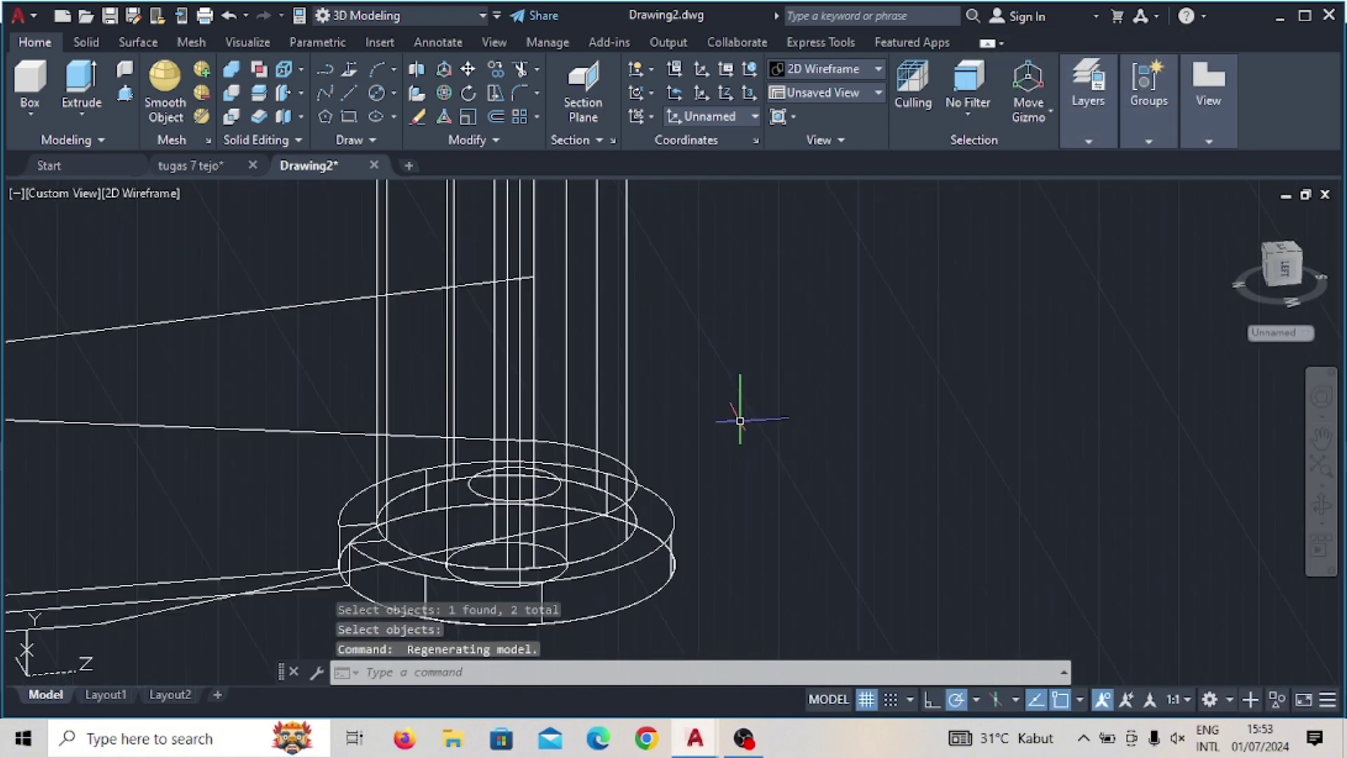
{"action": "mouse_move", "coordinate": [740, 421]}
{"action": "middle_mouse_down"}
{"action": "mouse_move", "coordinate": [908, 548]}
{"action": "mouse_move", "coordinate": [940, 537]}
{"action": "middle_mouse_up"}
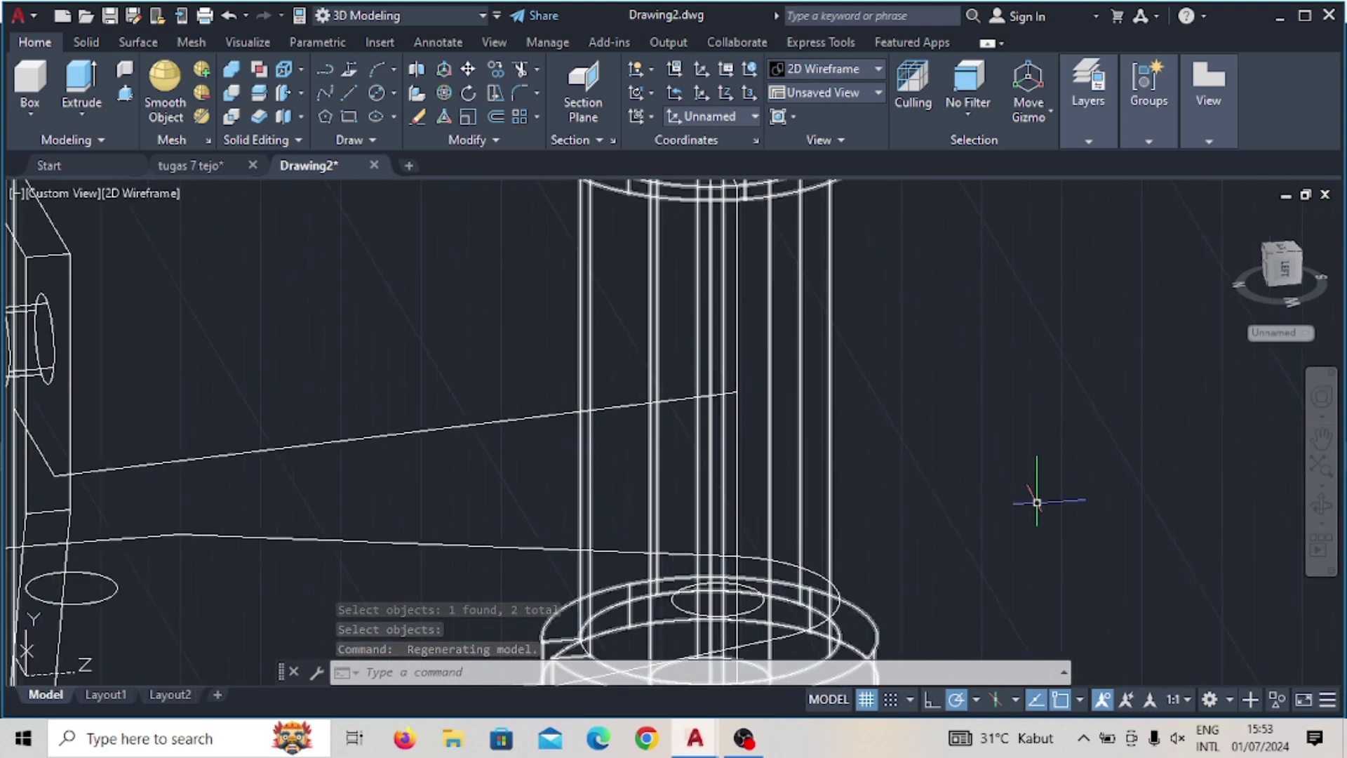
{"action": "scroll", "coordinate": [1037, 502], "scroll_direction": "down", "scroll_amount": 1}
{"action": "scroll", "coordinate": [1052, 503], "scroll_direction": "down", "scroll_amount": 2}
{"action": "scroll", "coordinate": [827, 442], "scroll_direction": "down", "scroll_amount": 2}
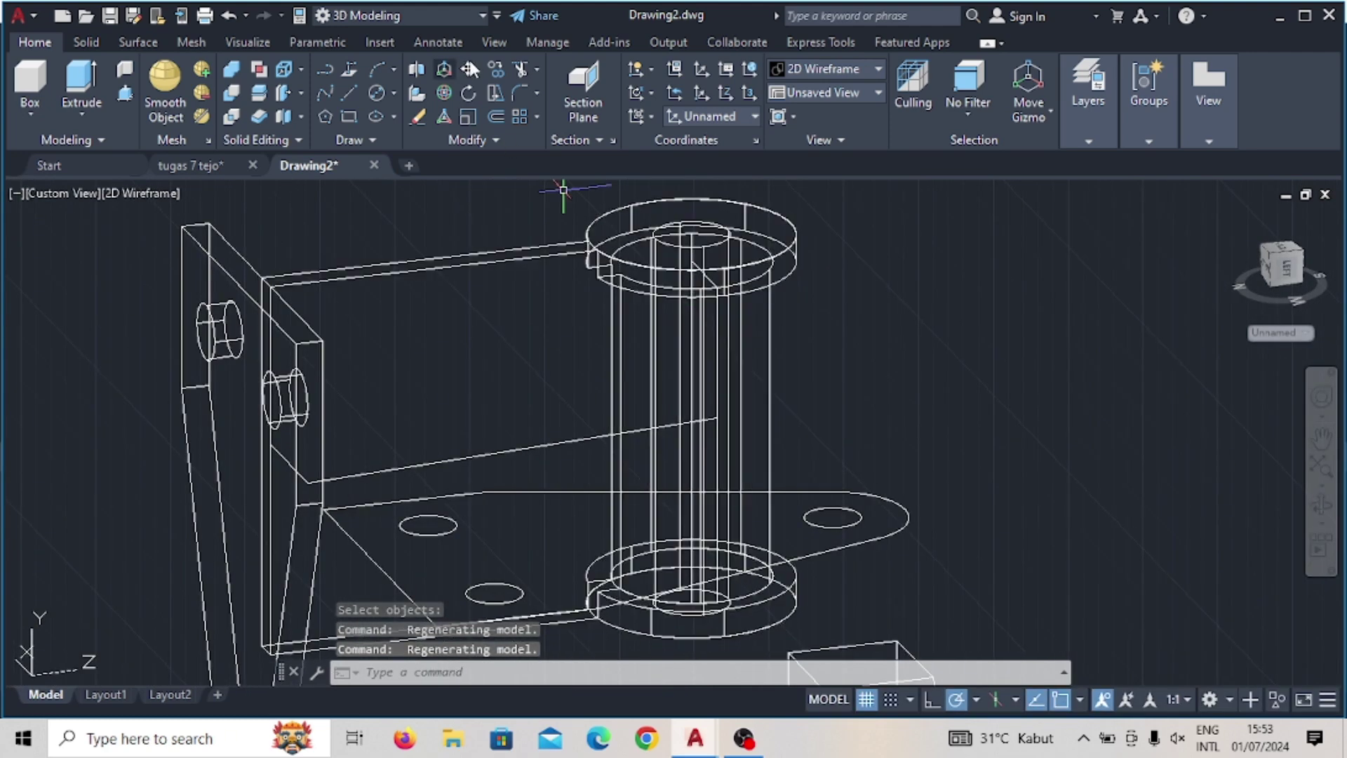
{"action": "left_click", "coordinate": [819, 65]}
{"action": "left_click", "coordinate": [968, 183]}
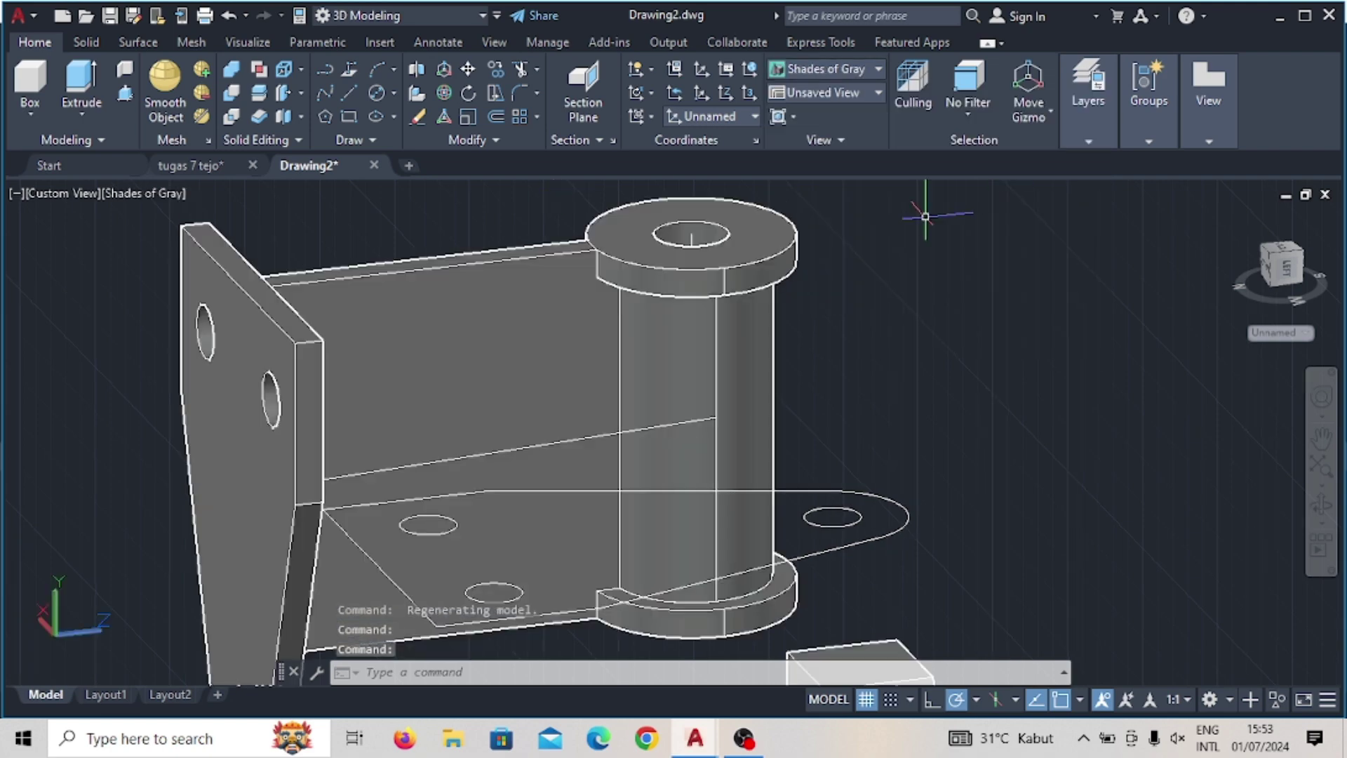
Step: Draw a line from the side plate to a perpendicular point on the cylinder's edge
{"action": "mouse_move", "coordinate": [633, 332]}
{"action": "middle_mouse_down", "text": "shift"}
{"action": "mouse_move", "coordinate": [878, 292]}
{"action": "mouse_move", "coordinate": [700, 331]}
{"action": "mouse_move", "coordinate": [749, 321]}
{"action": "middle_mouse_up", "text": "shift"}
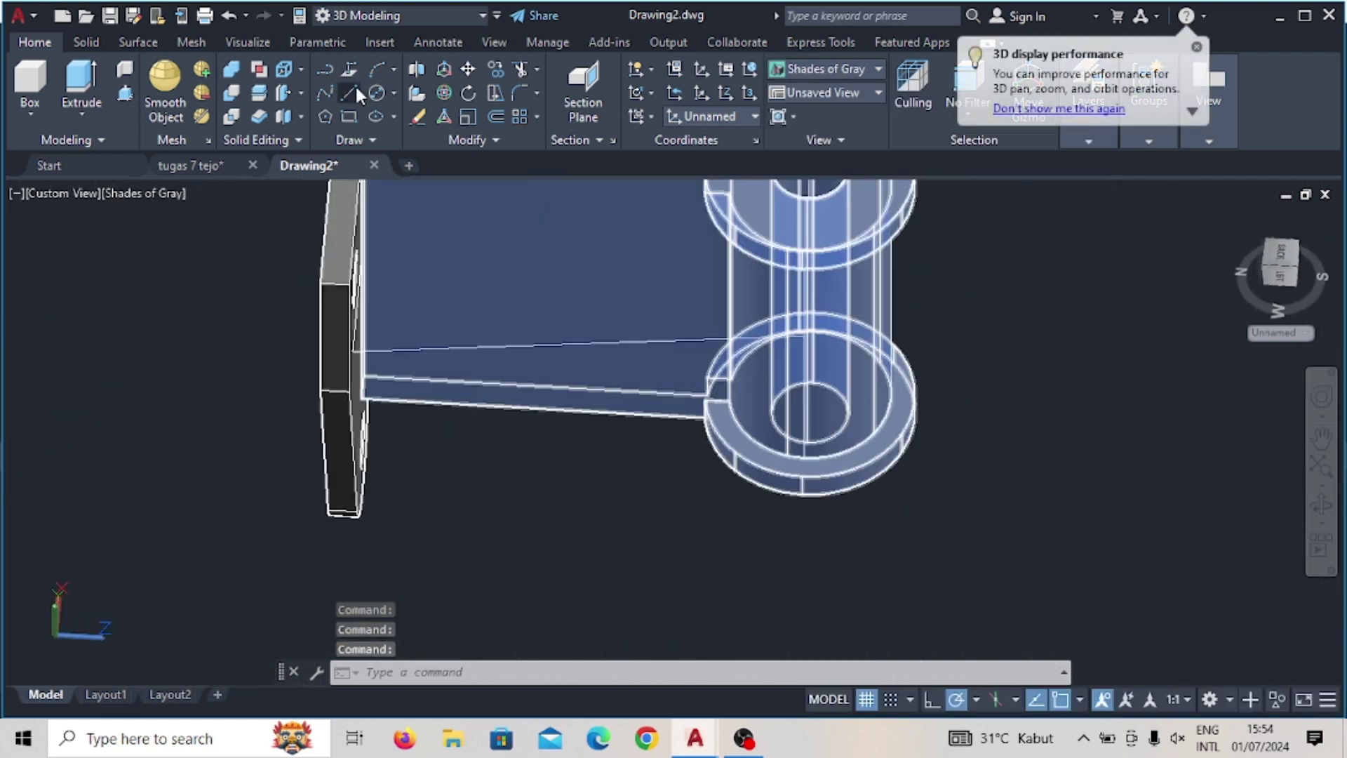
{"action": "scroll", "coordinate": [540, 184], "scroll_direction": "up", "scroll_amount": 1}
{"action": "type", "text": "l"}
{"action": "key", "text": "Return"}
{"action": "mouse_move", "coordinate": [688, 271]}
{"action": "middle_mouse_down", "text": "shift"}
{"action": "mouse_move", "coordinate": [640, 304]}
{"action": "mouse_move", "coordinate": [625, 401]}
{"action": "middle_mouse_up", "text": "shift"}
{"action": "scroll", "coordinate": [556, 259], "scroll_direction": "down", "scroll_amount": 3}
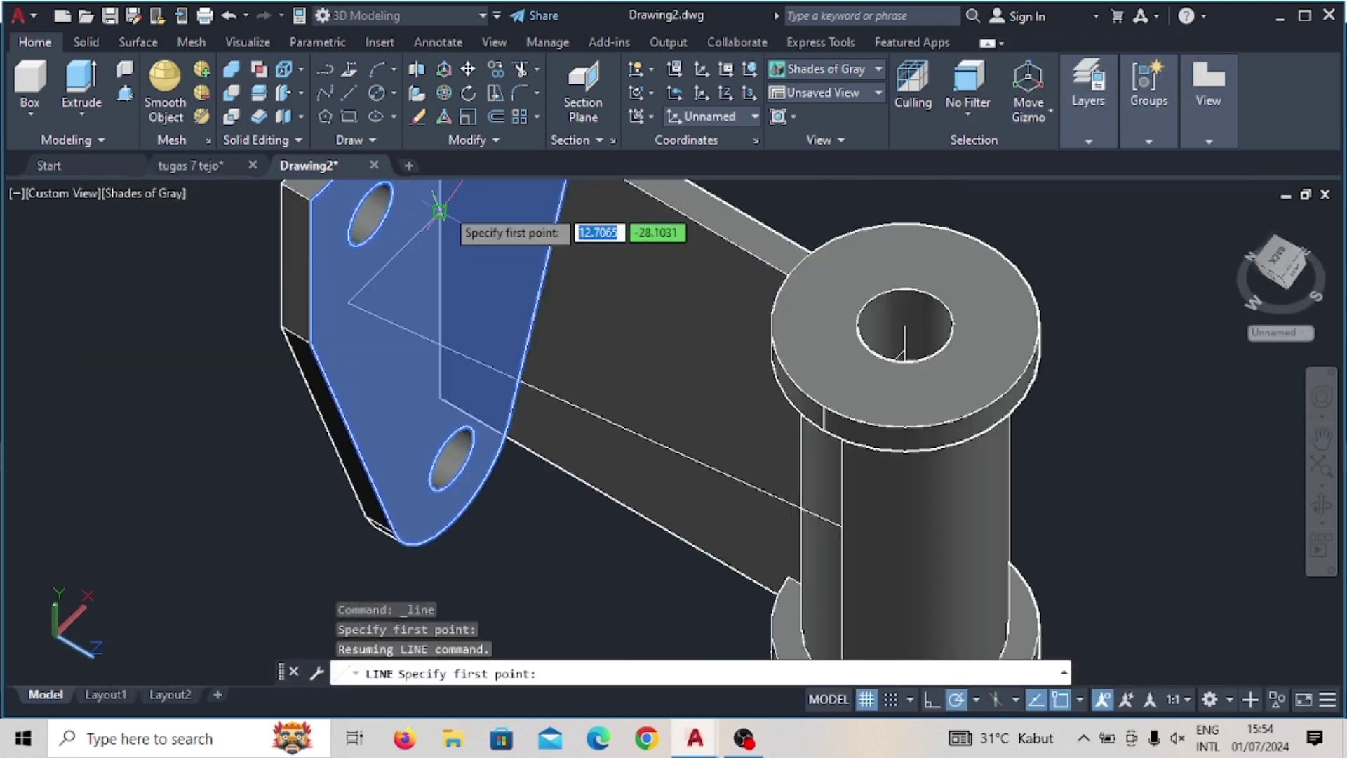
{"action": "left_click", "coordinate": [440, 208]}
{"action": "middle_click_drag", "start_coordinate": [592, 298], "coordinate": [828, 407], "text": "shift"}
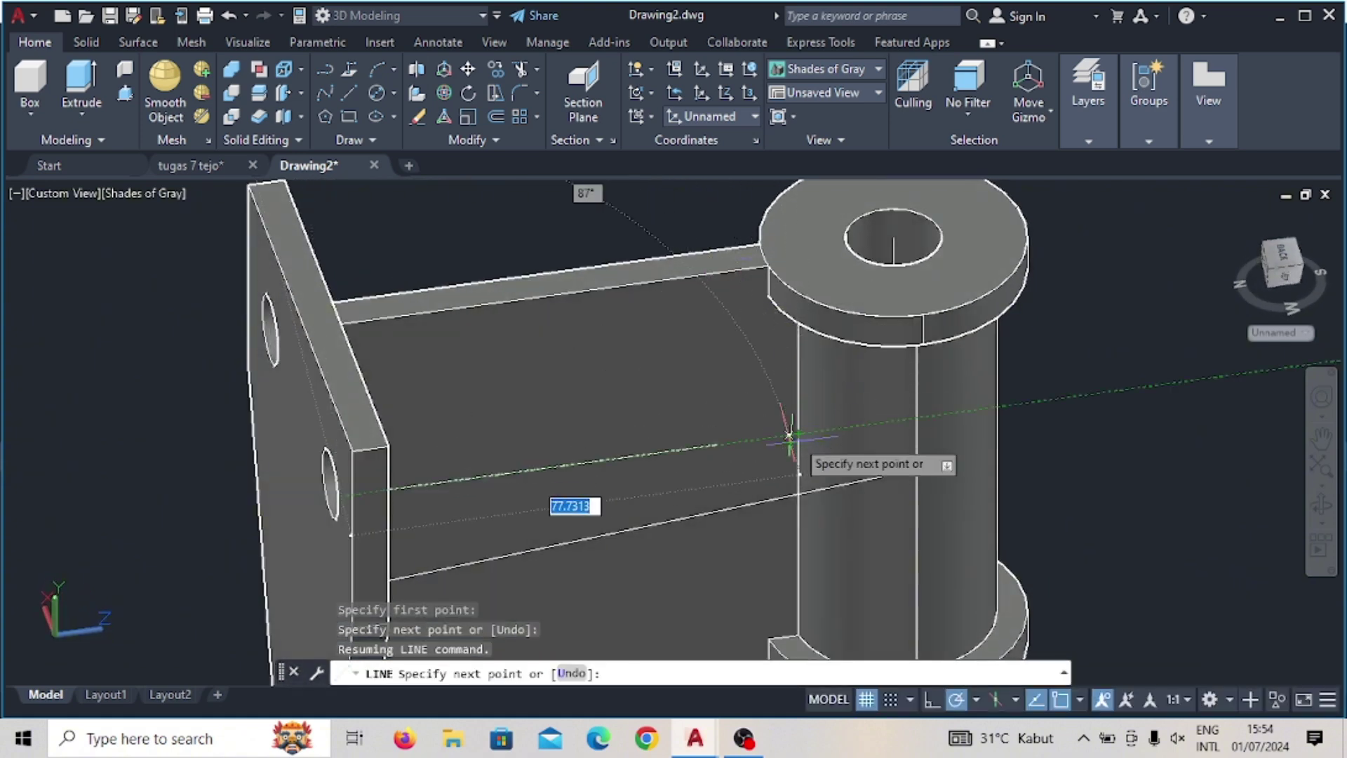
{"action": "left_click", "coordinate": [807, 473]}
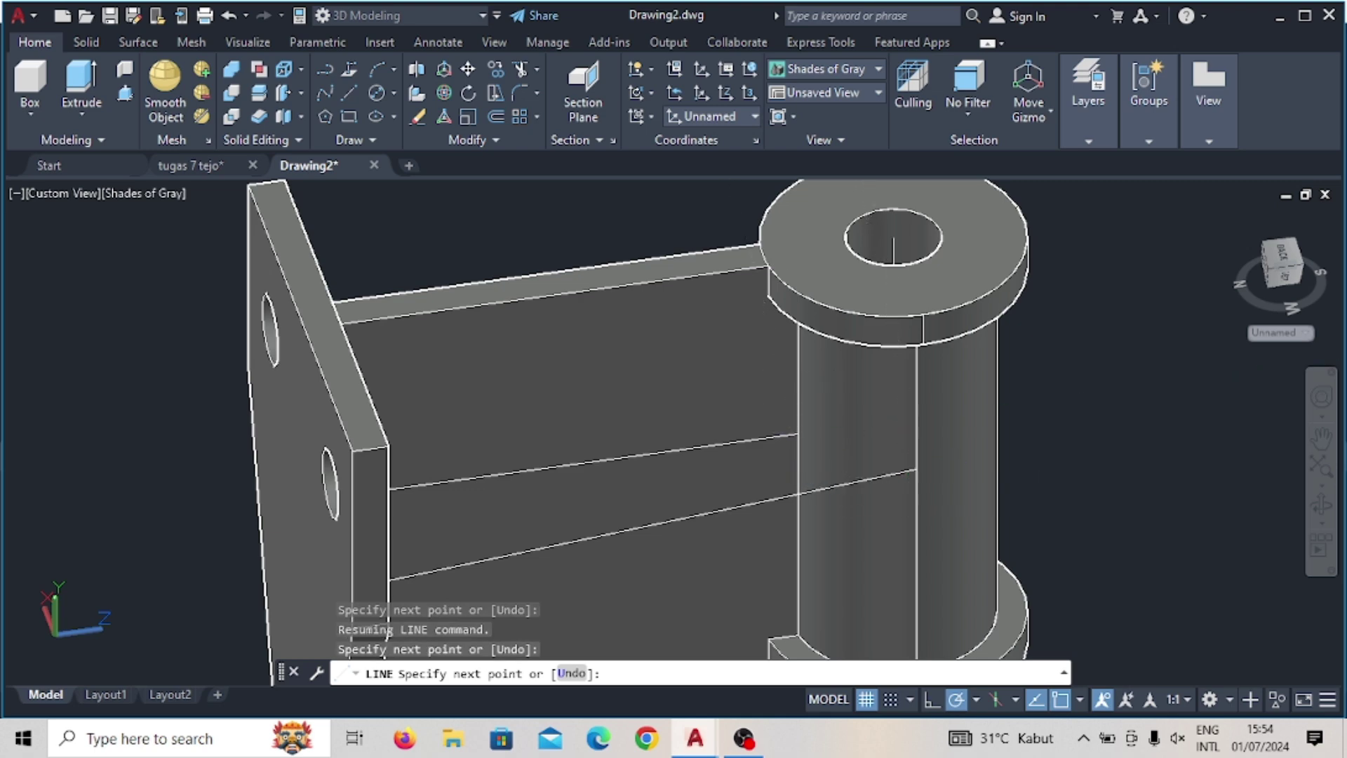
{"action": "left_click", "coordinate": [916, 470]}
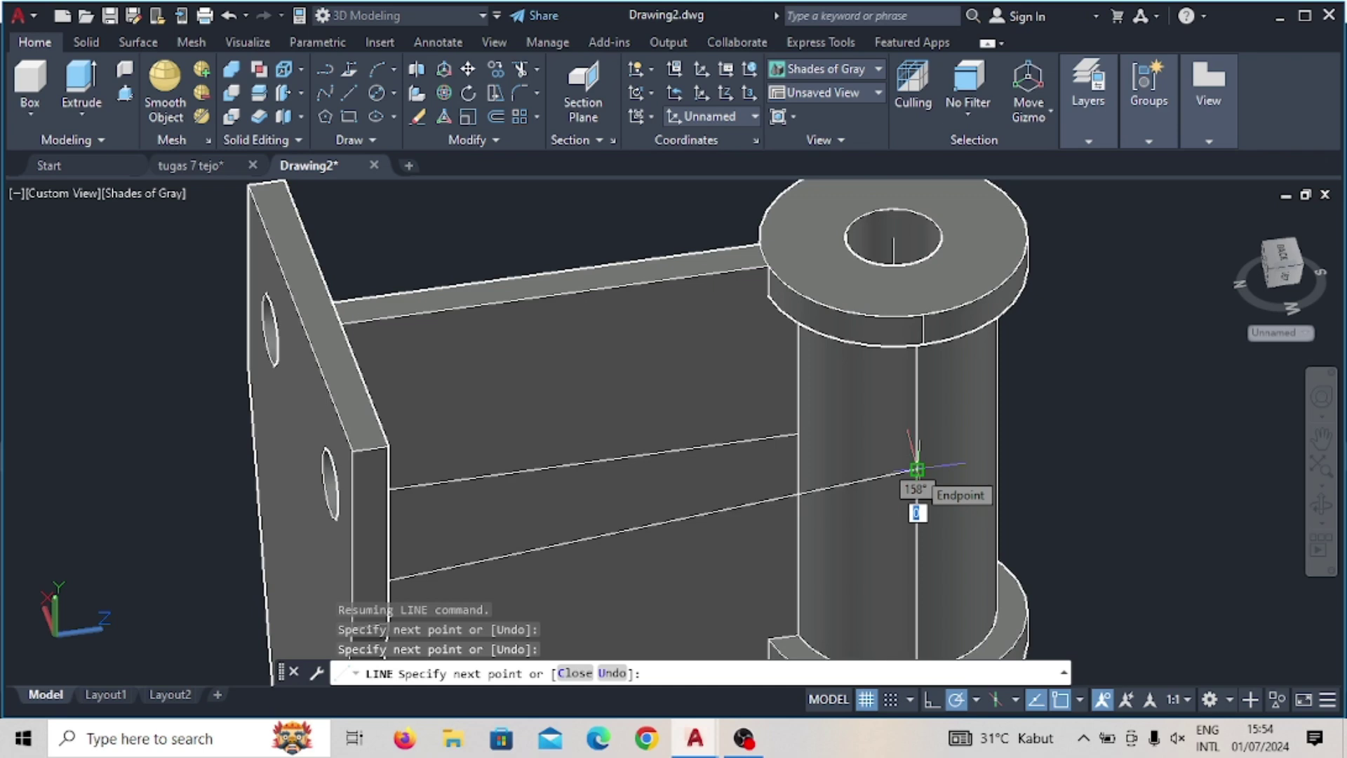
{"action": "key", "text": "Escape"}
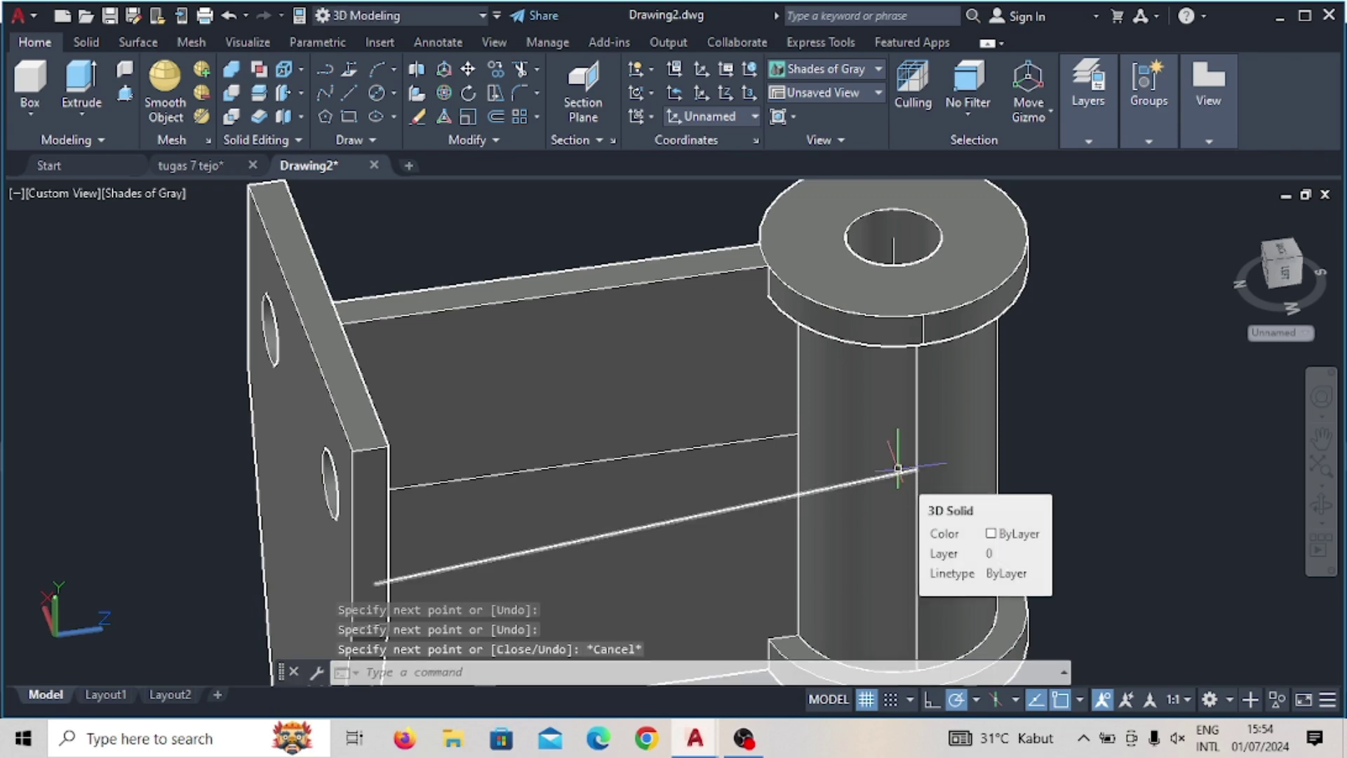
{"action": "left_click", "coordinate": [899, 463]}
Step: Try Press/Pull on the area between the new lines, then cancel it
{"action": "key", "text": "Escape"}
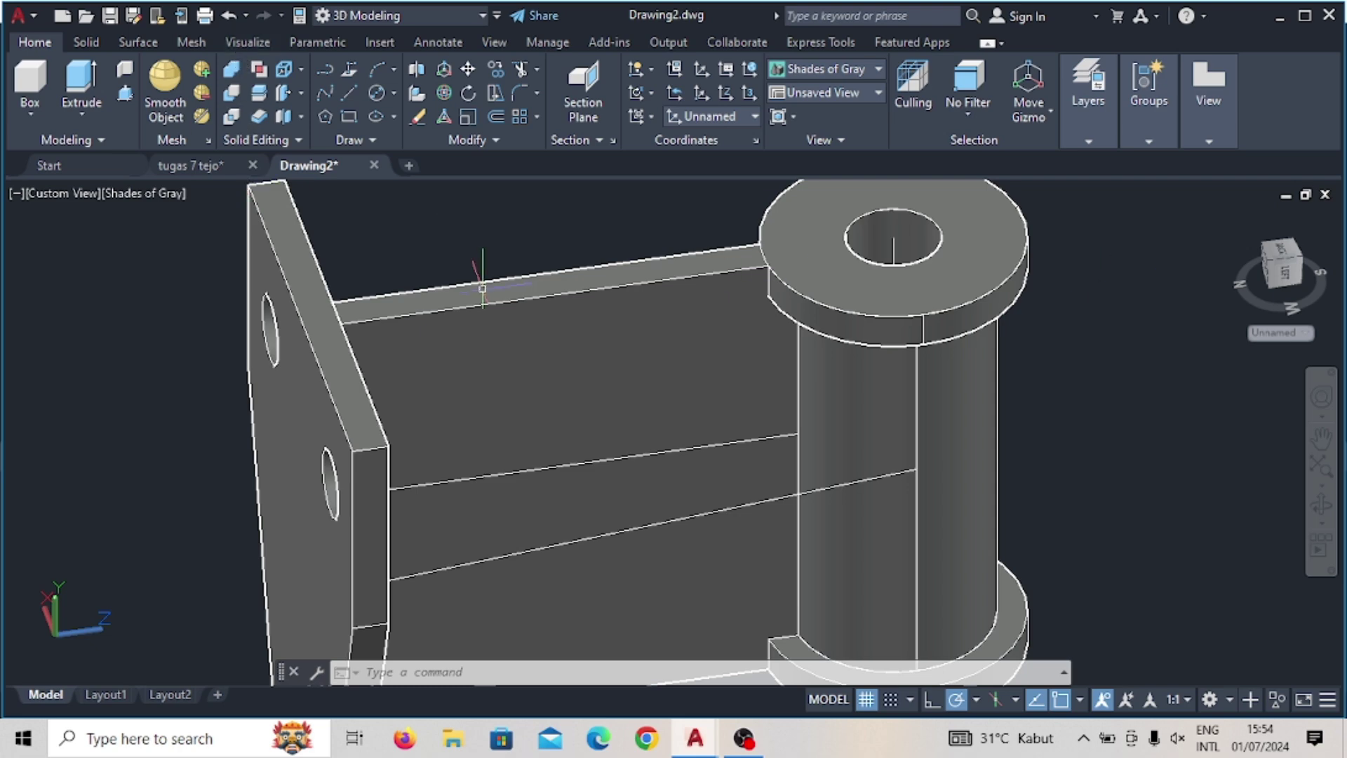
{"action": "left_click", "coordinate": [125, 93]}
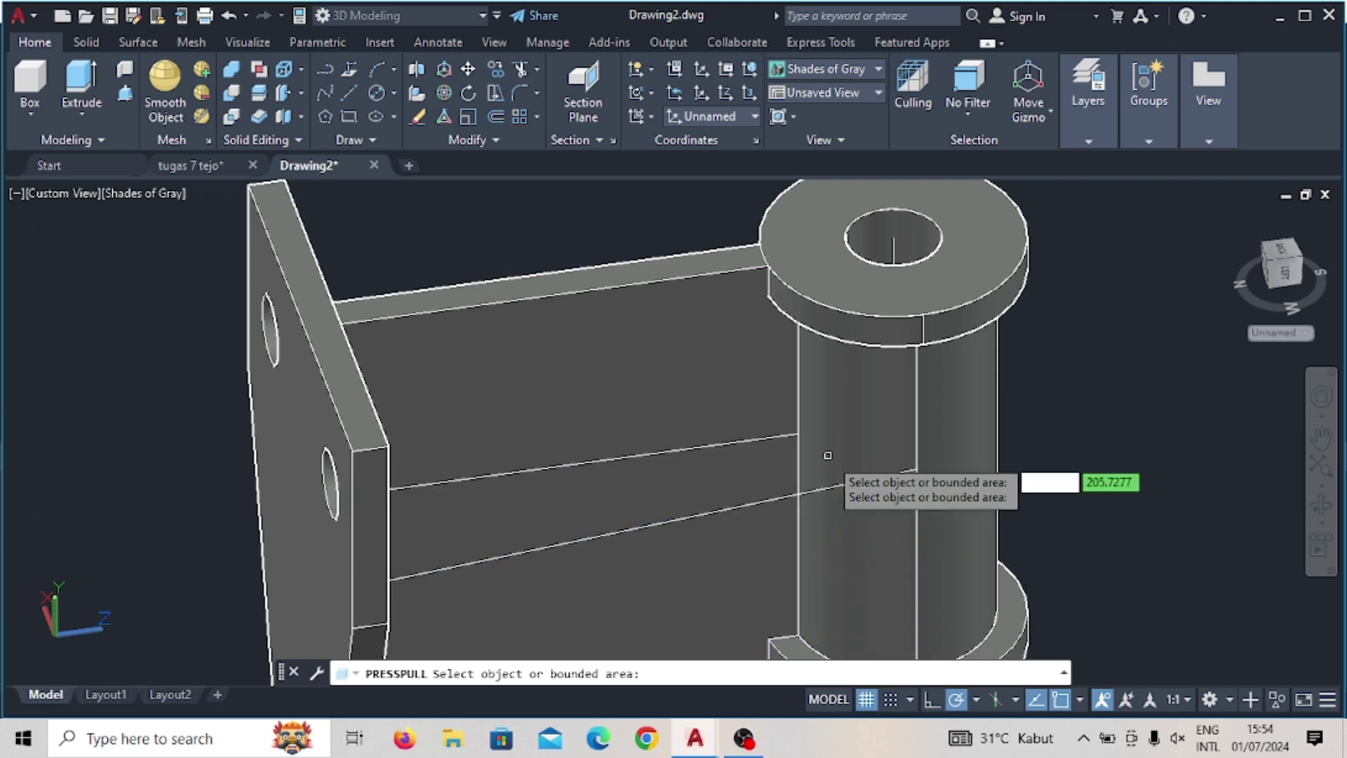
{"action": "left_click", "coordinate": [804, 494]}
{"action": "key", "text": "Escape"}
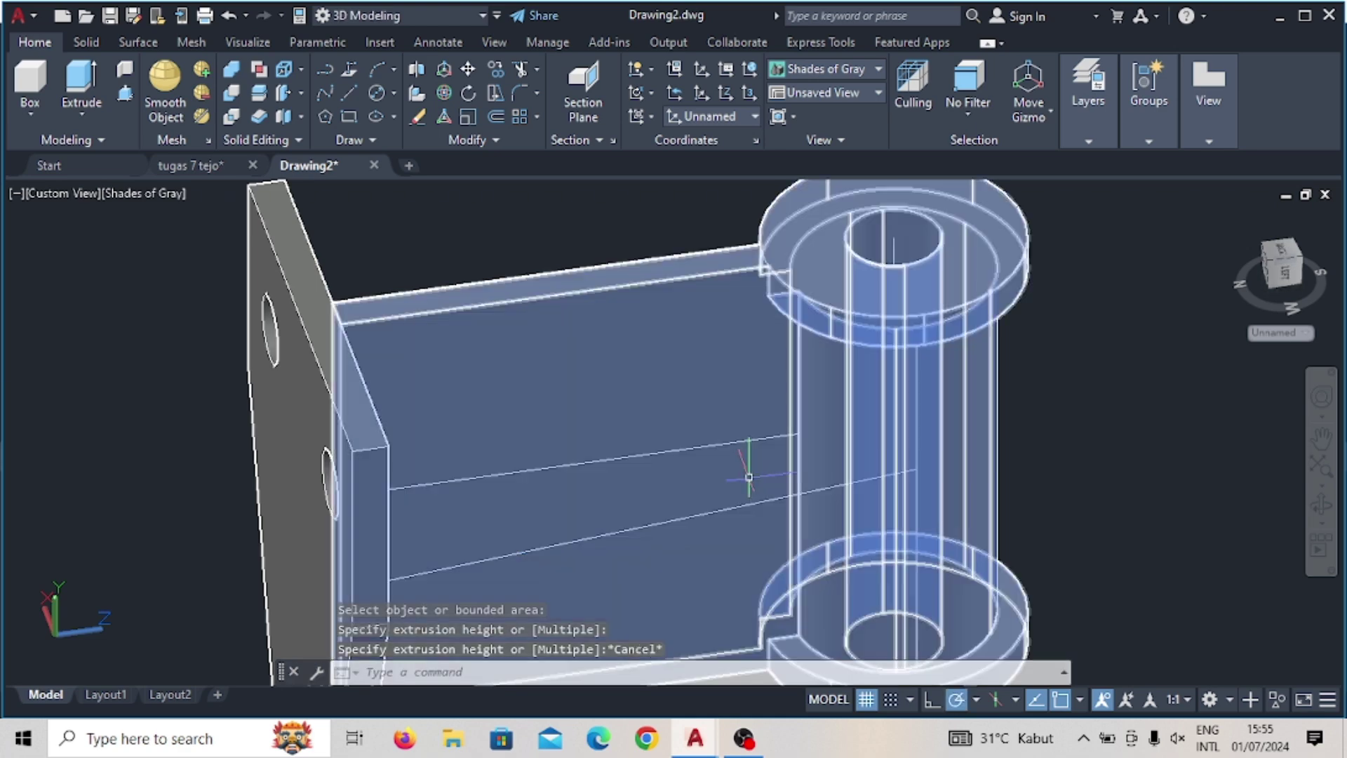
{"action": "key", "text": "Escape"}
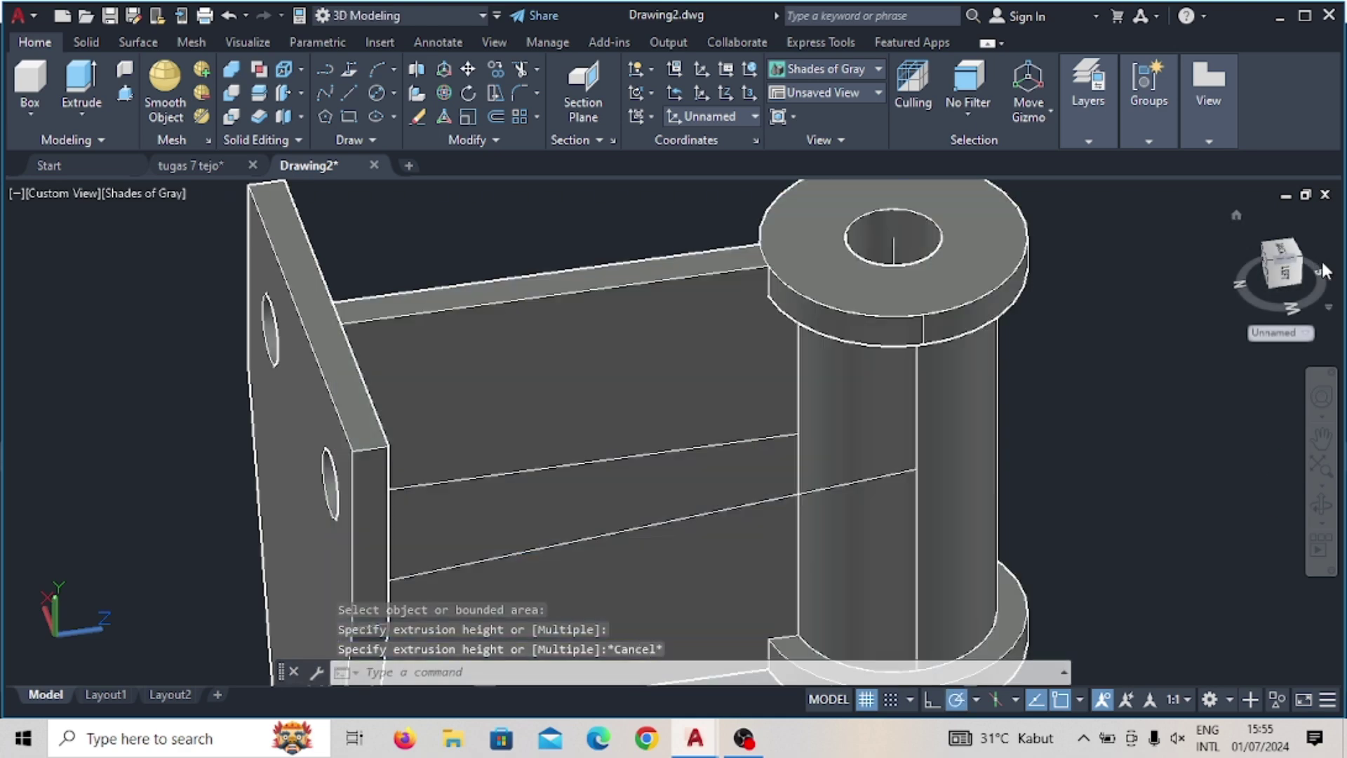
Step: In 2D Wireframe, join the four arm edge lines into one closed polyline
{"action": "left_click", "coordinate": [877, 70]}
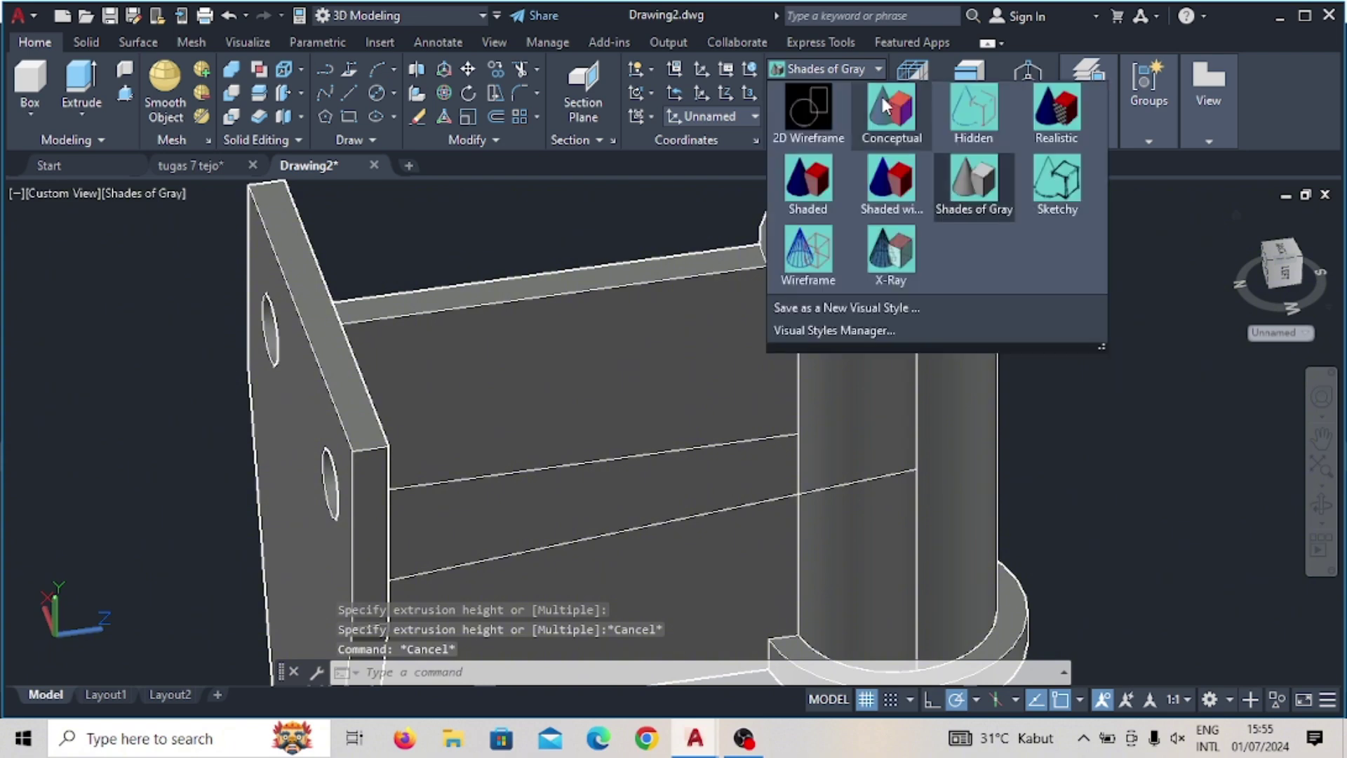
{"action": "left_click", "coordinate": [814, 116]}
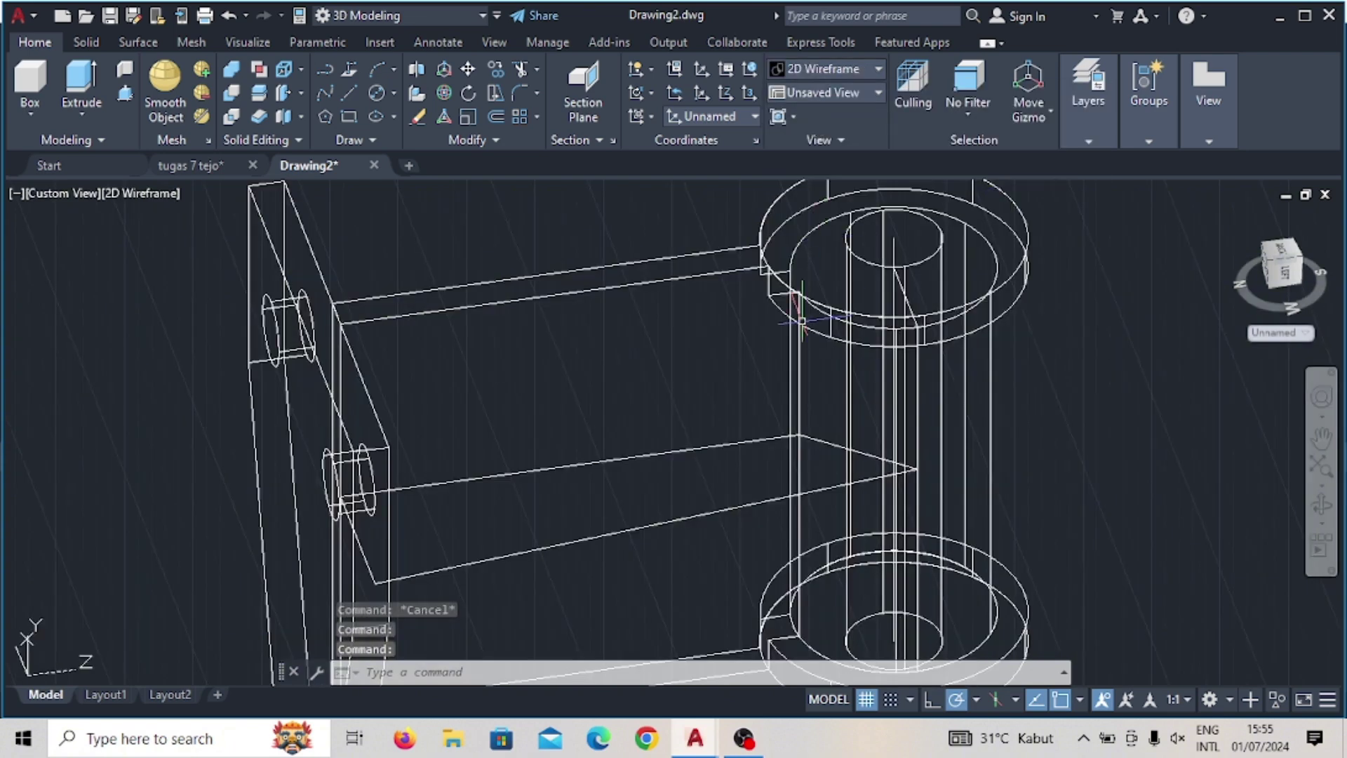
{"action": "left_click", "coordinate": [737, 445]}
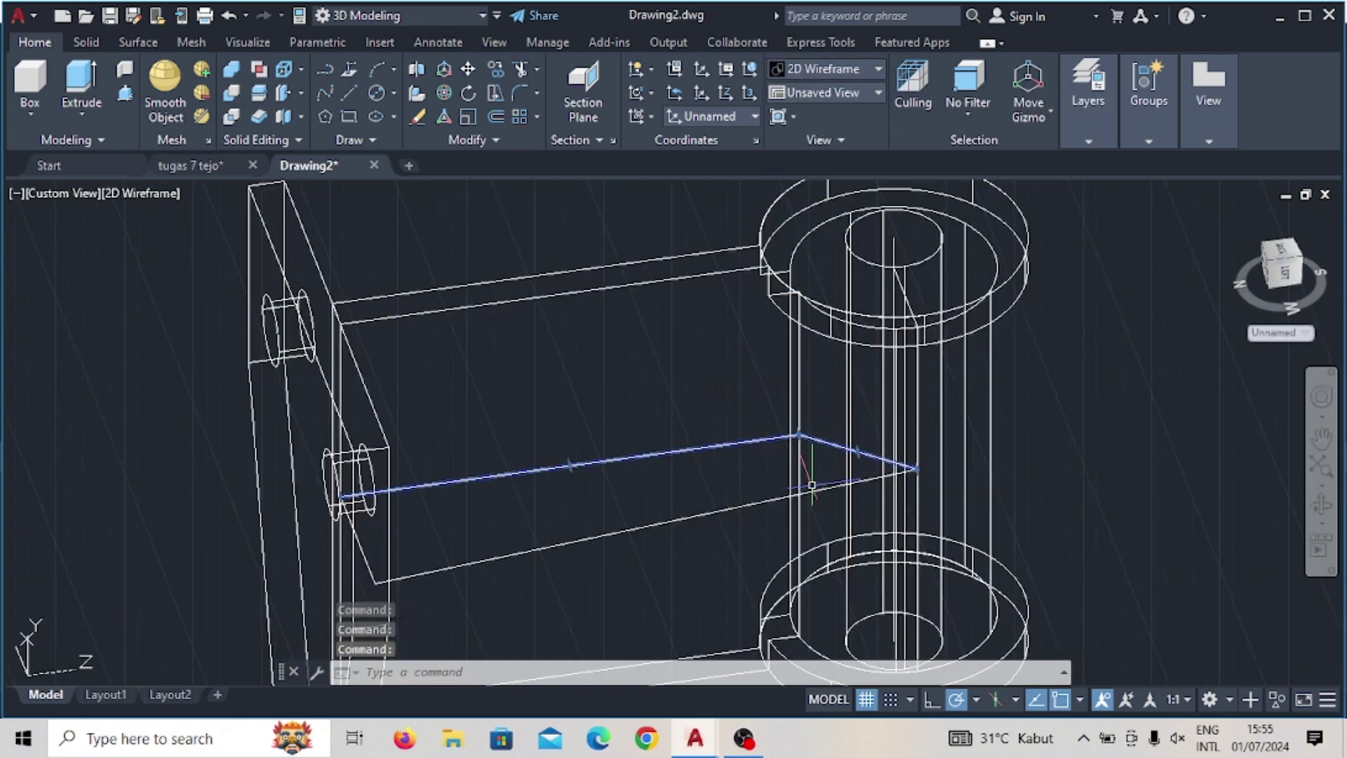
{"action": "left_click", "coordinate": [812, 487]}
{"action": "type", "text": "JOI"}
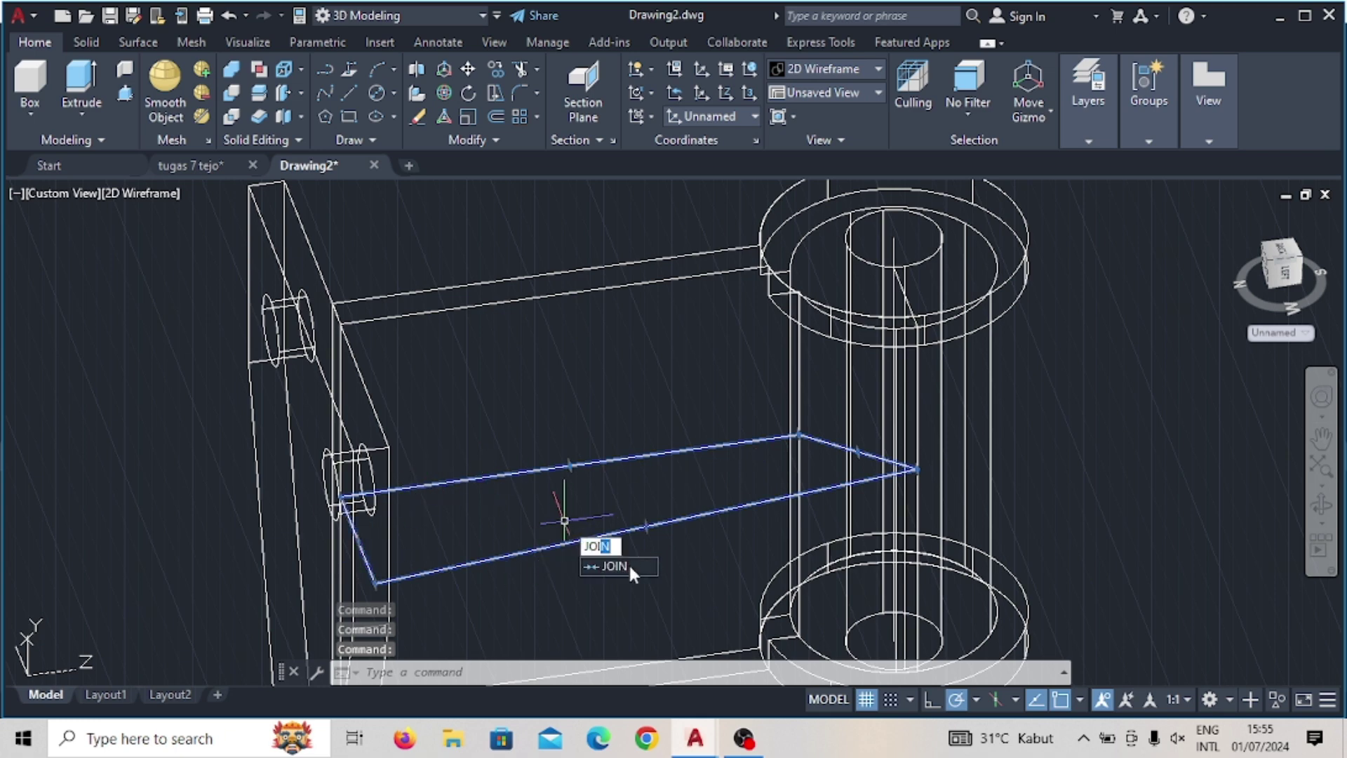
{"action": "left_click", "coordinate": [630, 567]}
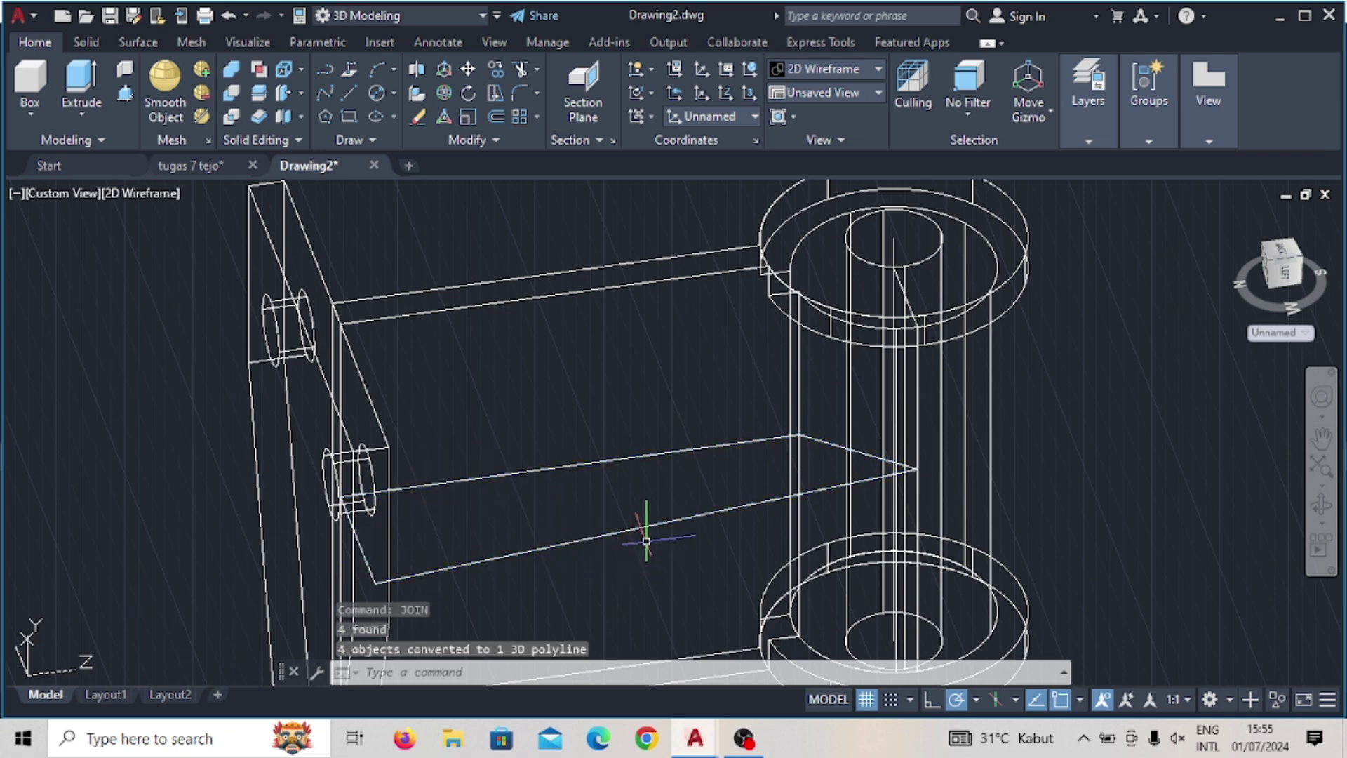
Step: Extrude the joined arm outline to a height of 6
{"action": "left_click", "coordinate": [96, 98]}
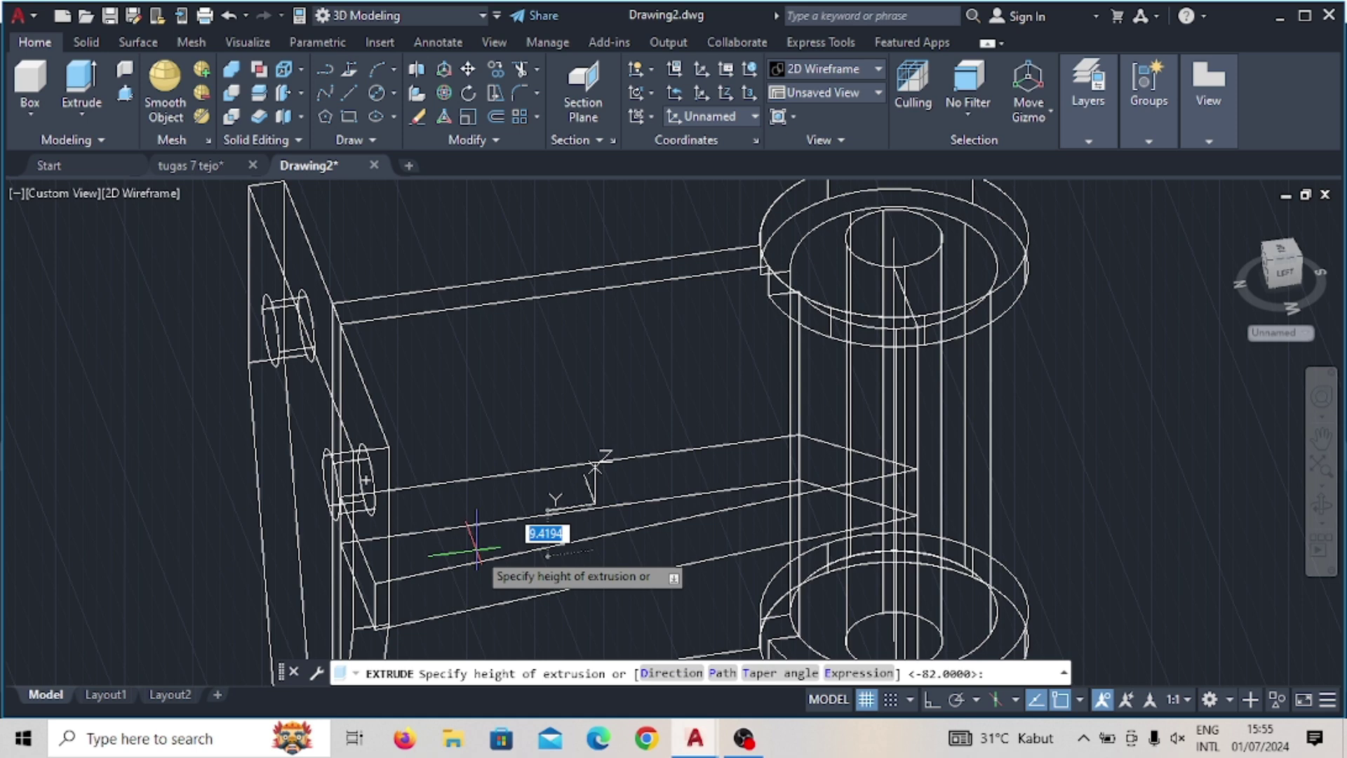
{"action": "type", "text": "6"}
{"action": "key", "text": "Return"}
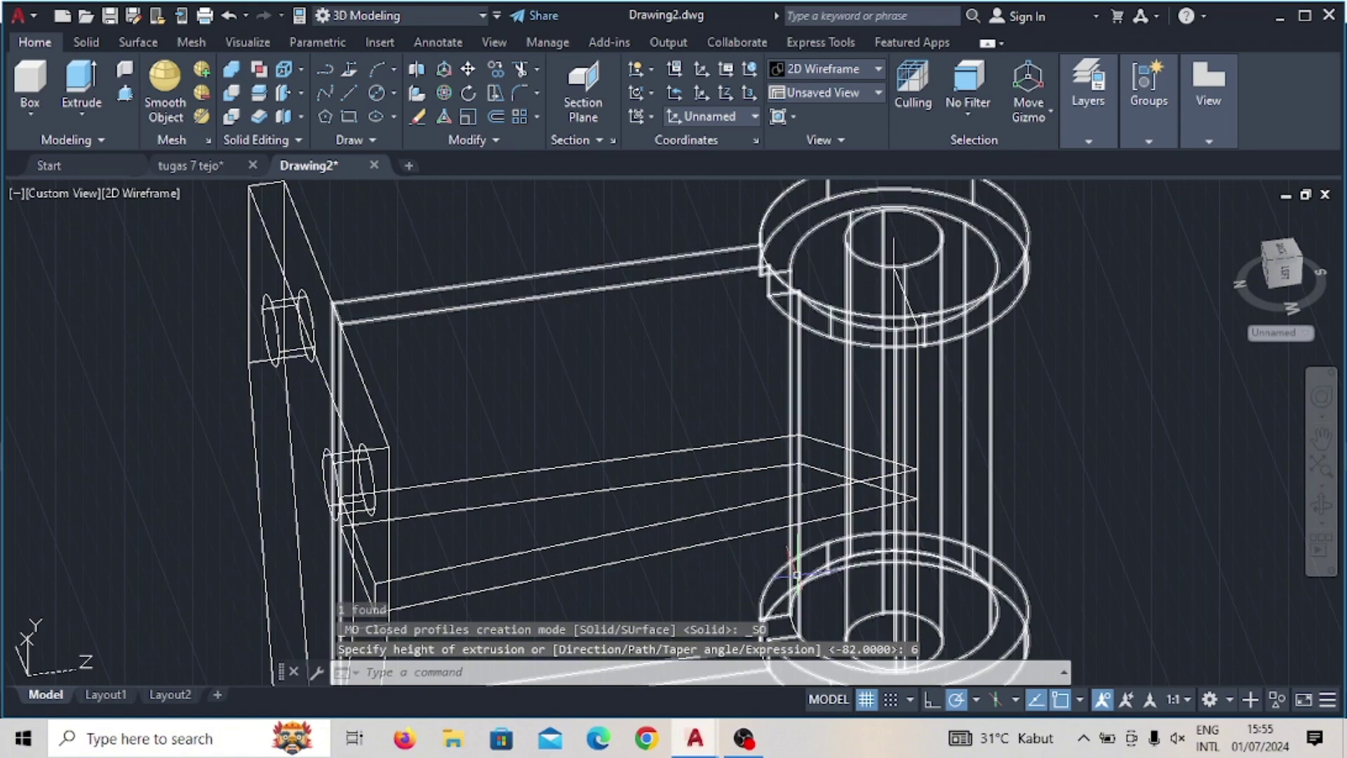
{"action": "mouse_move", "coordinate": [1058, 460]}
{"action": "middle_mouse_down", "text": "shift"}
{"action": "mouse_move", "coordinate": [901, 559]}
{"action": "mouse_move", "coordinate": [631, 407]}
{"action": "middle_mouse_up", "text": "shift"}
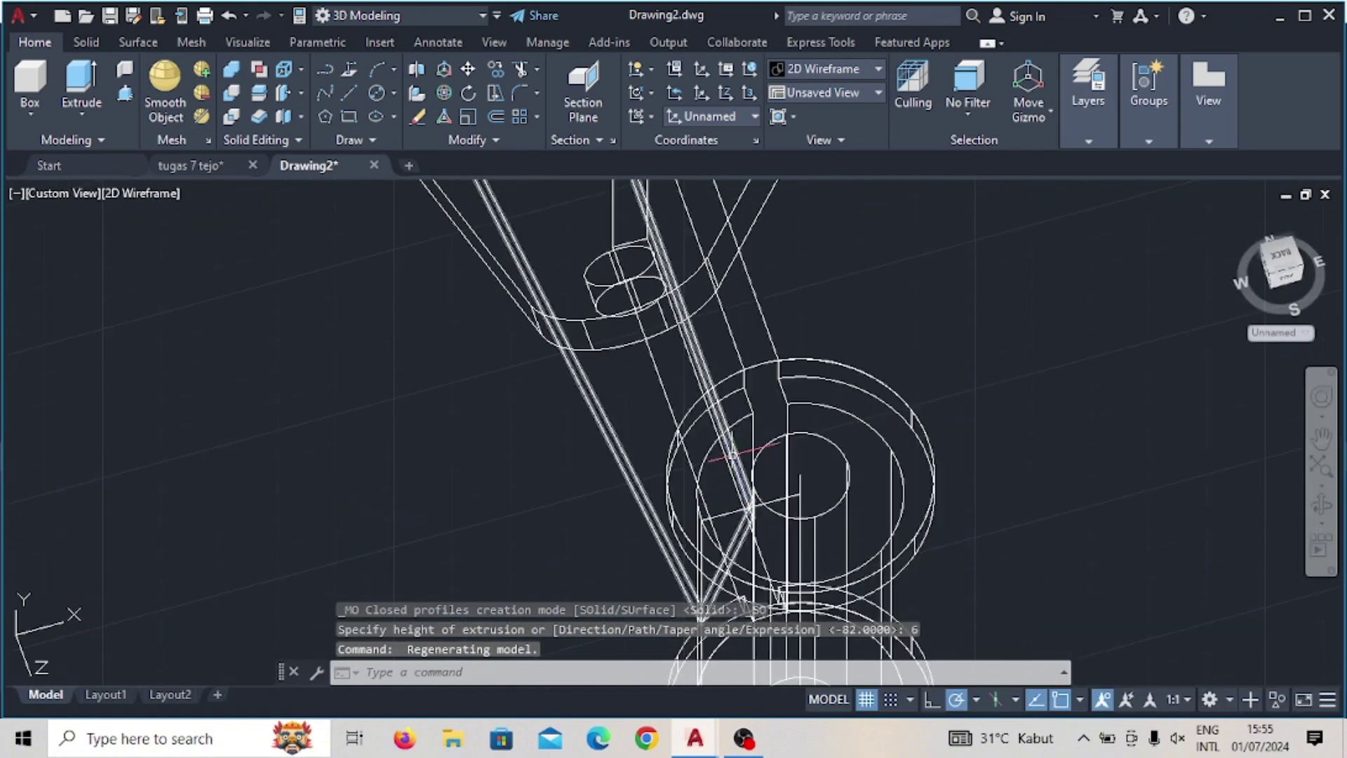
Step: Select the arm solid after several aborted Mirror attempts, undoing an accidental zoom
{"action": "left_click", "coordinate": [601, 404]}
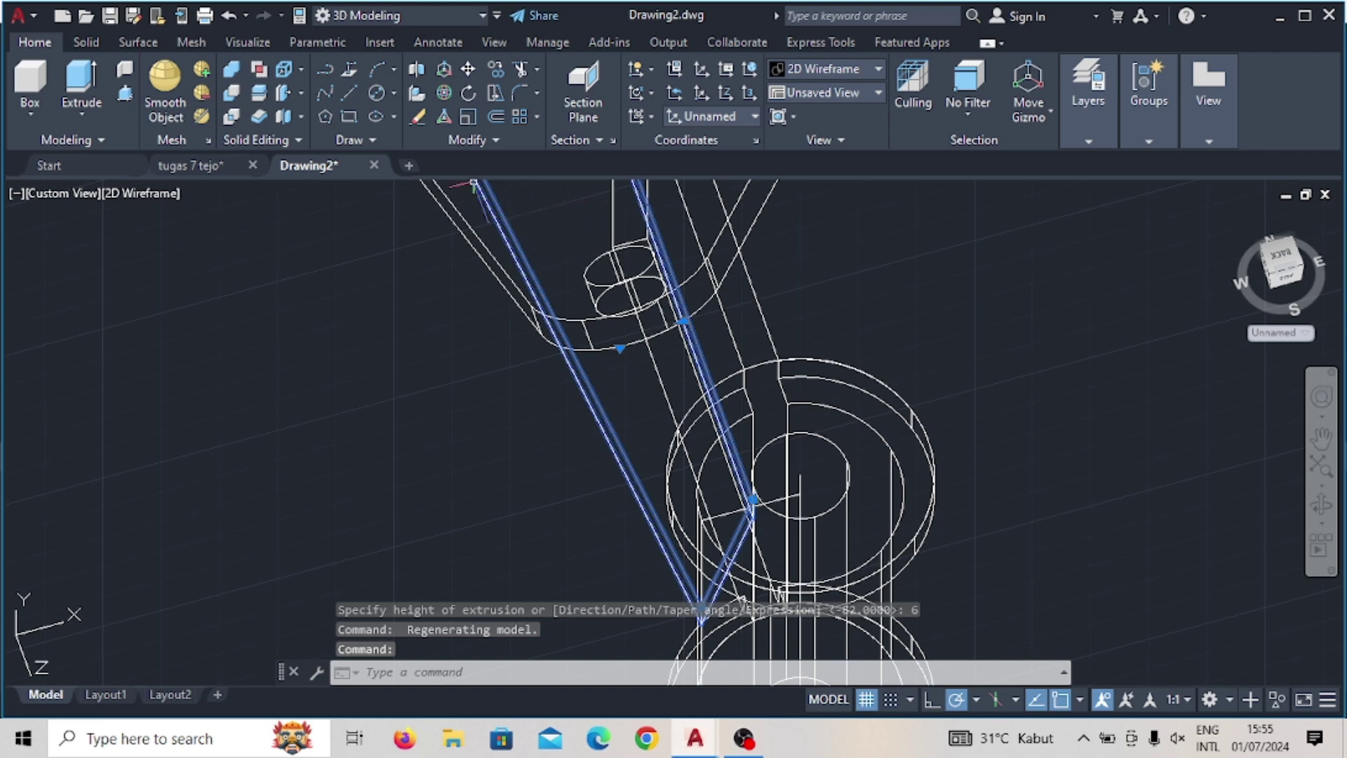
{"action": "left_click", "coordinate": [471, 135]}
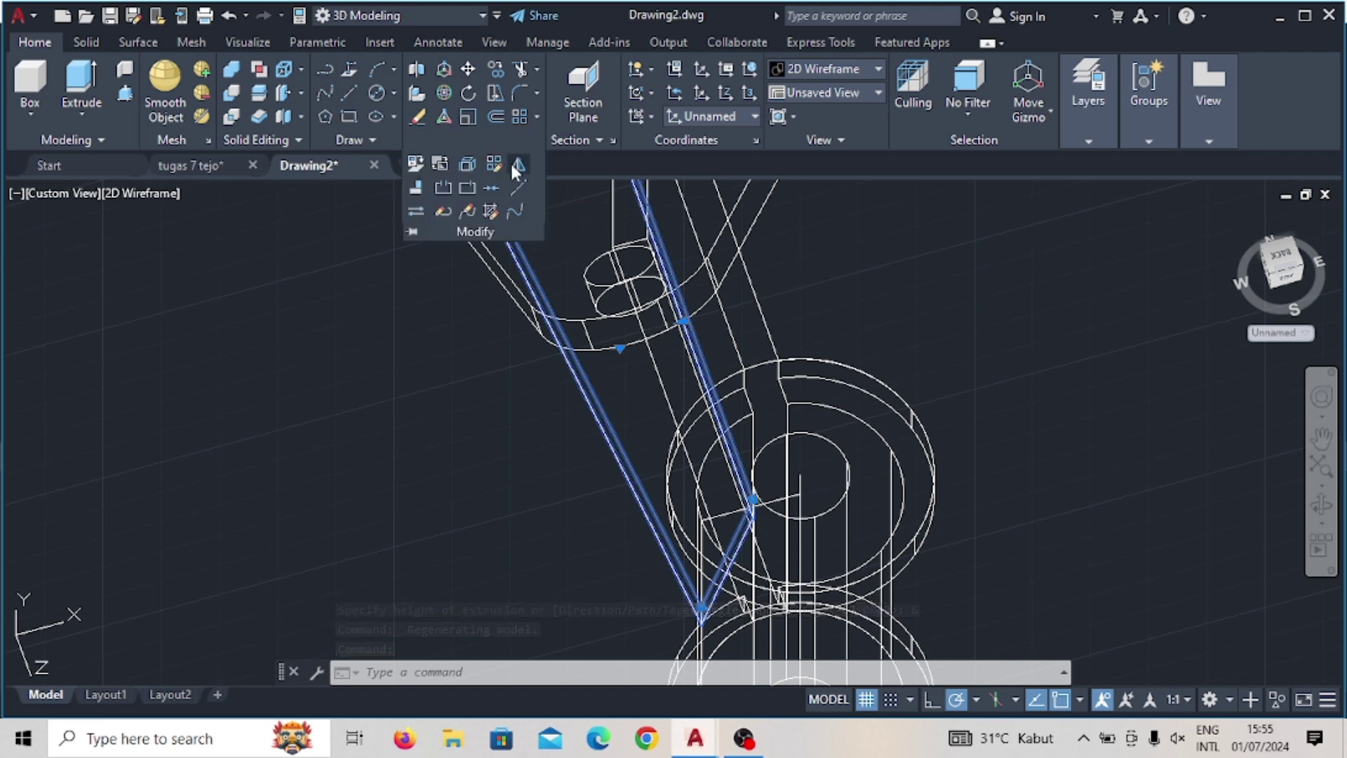
{"action": "left_click", "coordinate": [512, 164]}
{"action": "left_click", "coordinate": [521, 164]}
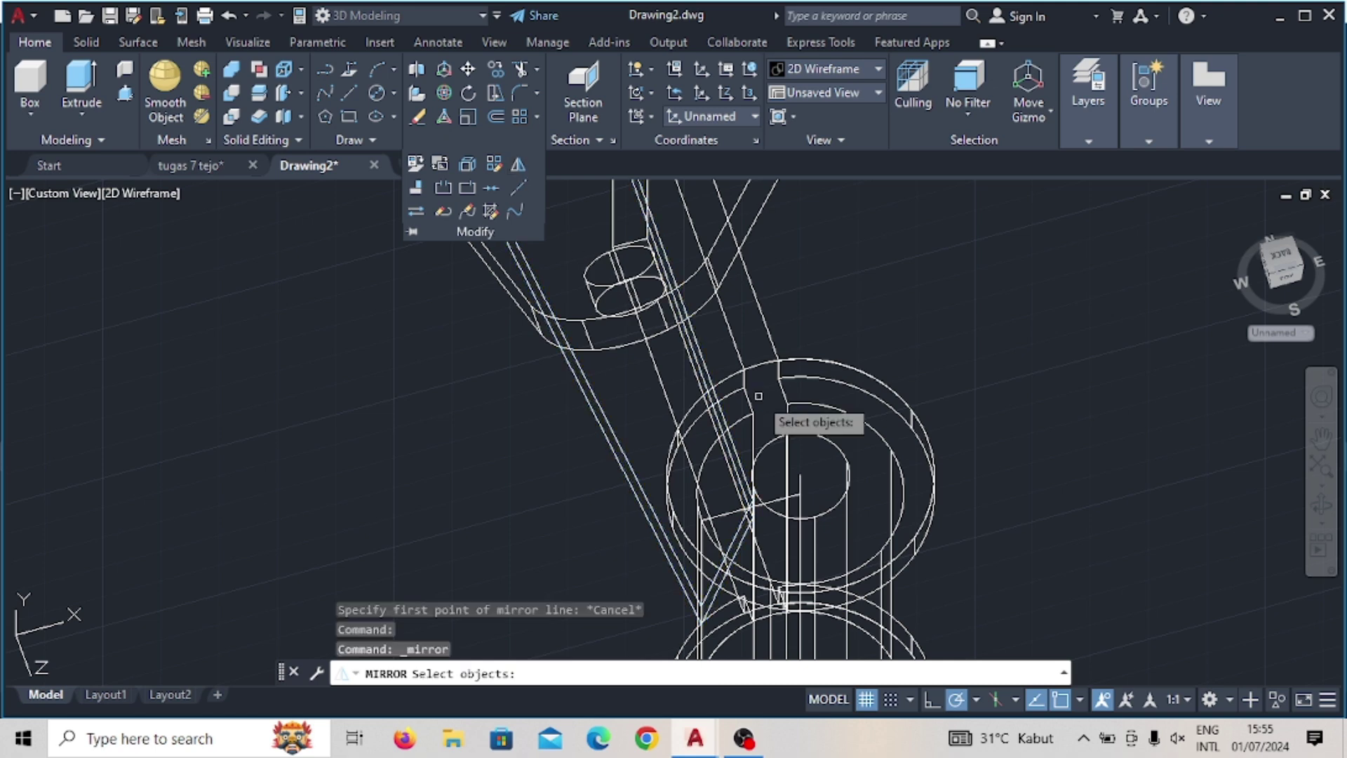
{"action": "left_click", "coordinate": [586, 382]}
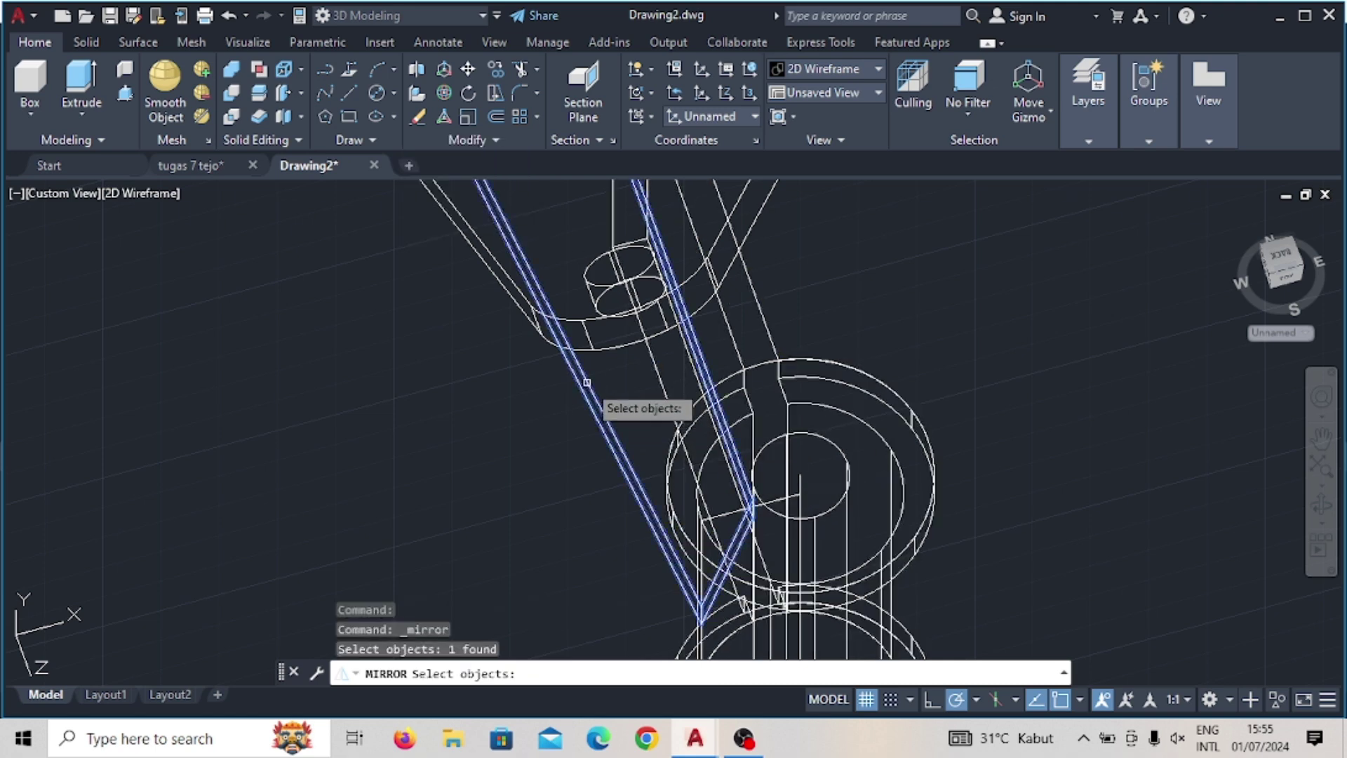
{"action": "left_click", "coordinate": [520, 143]}
{"action": "left_click", "coordinate": [519, 166]}
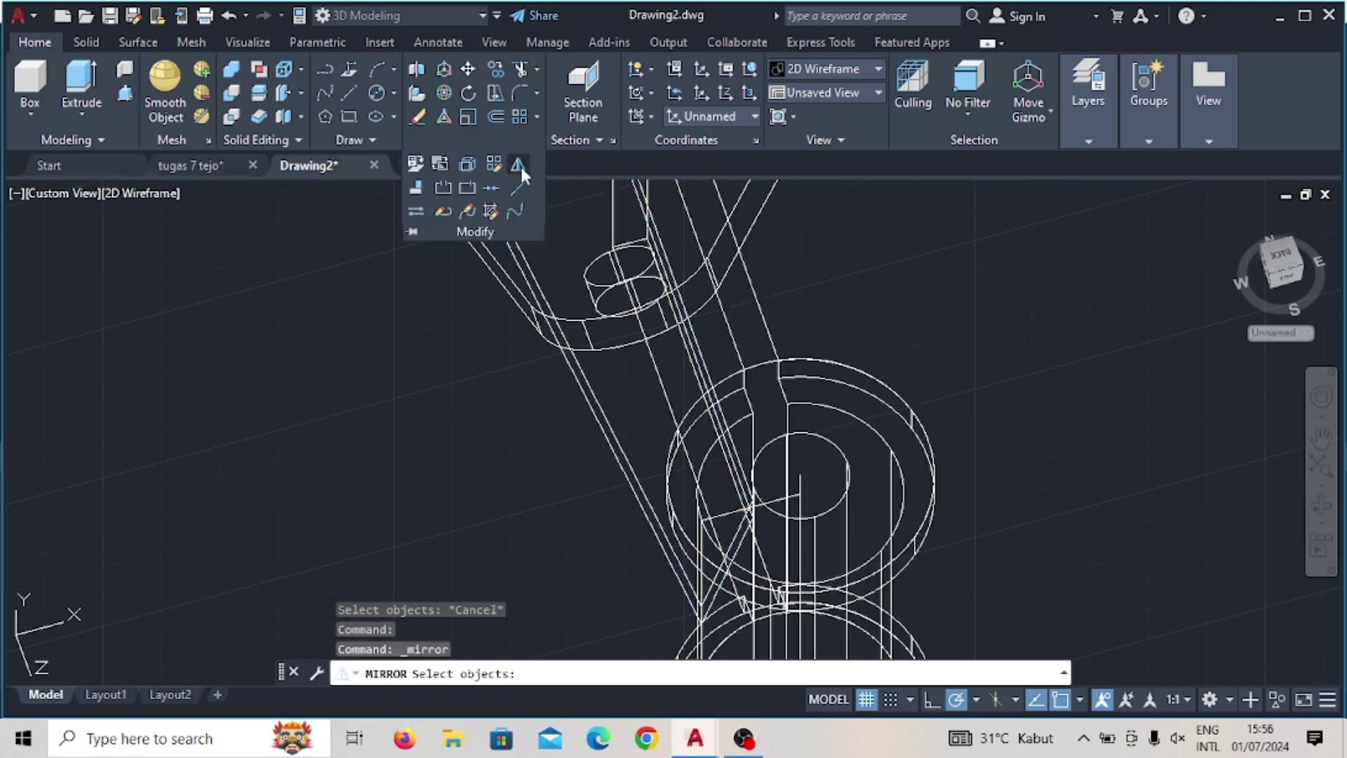
{"action": "left_click", "coordinate": [585, 353]}
{"action": "key", "text": "Escape"}
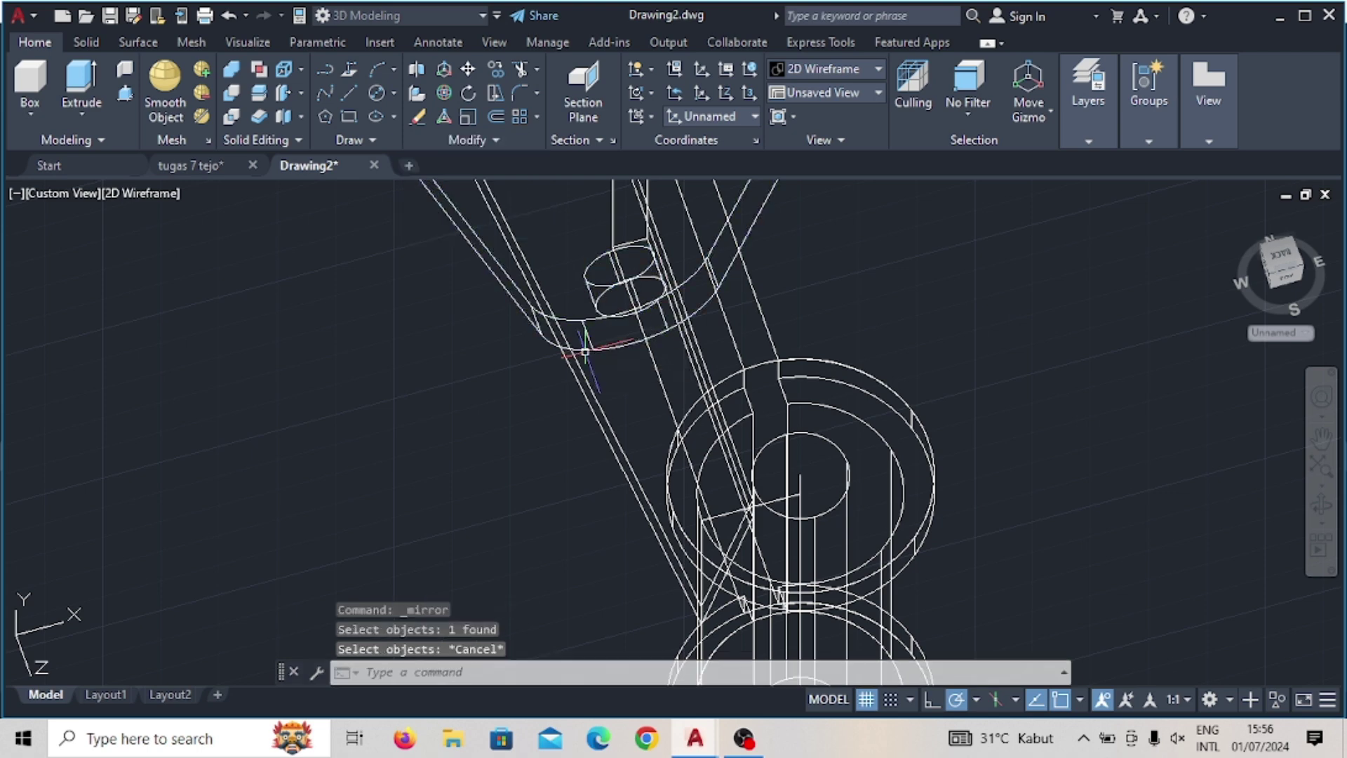
{"action": "left_click", "coordinate": [584, 384]}
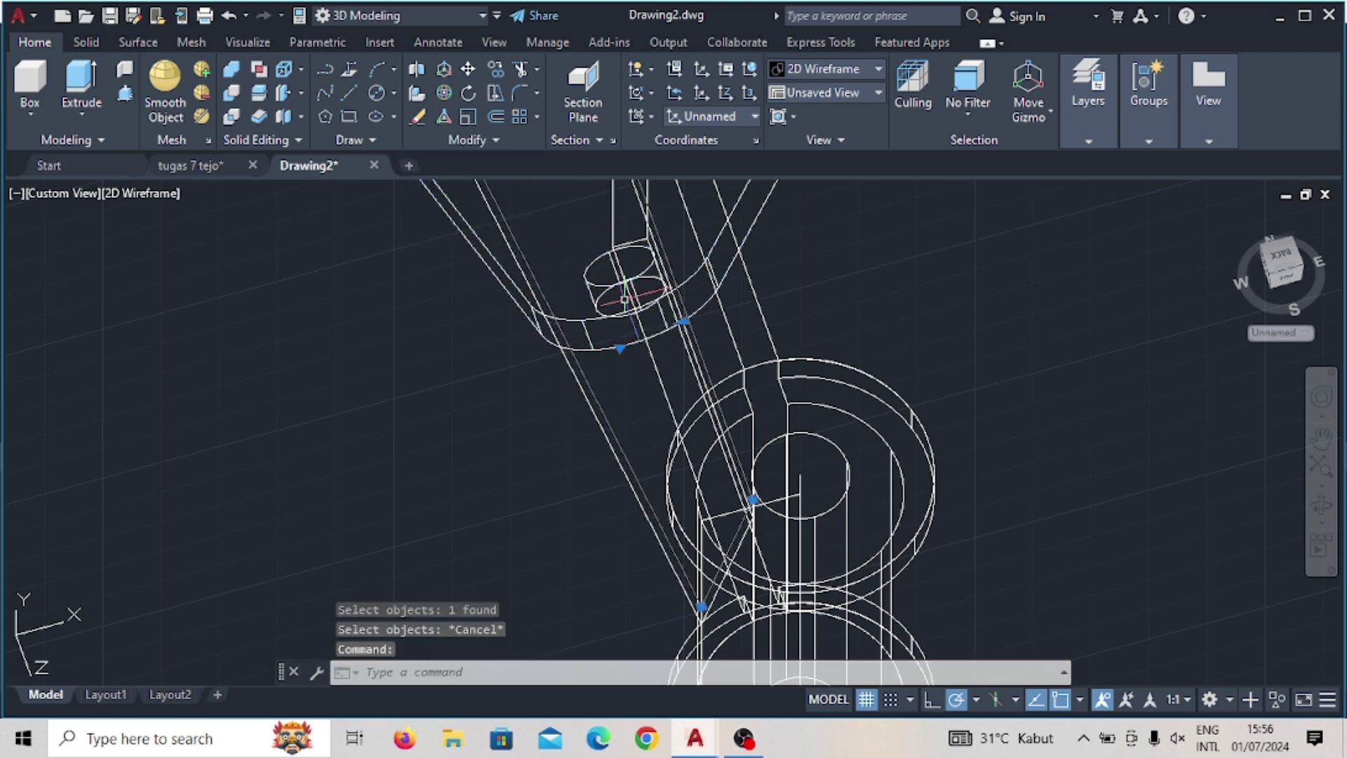
{"action": "scroll", "coordinate": [624, 299], "scroll_direction": "down", "scroll_amount": 3}
{"action": "left_click", "coordinate": [230, 16]}
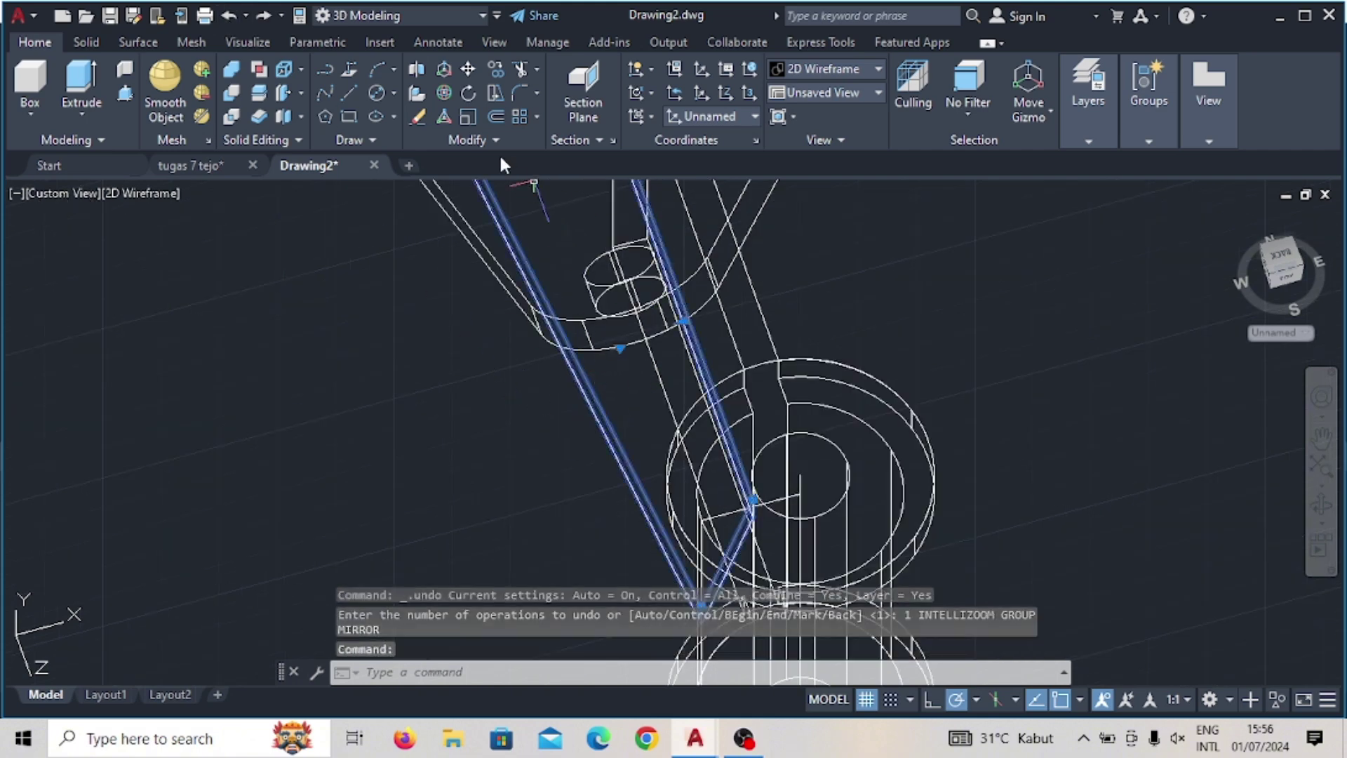
Step: Start Mirror on the arm and set the first mirror-line point at the cylinder centre
{"action": "left_click", "coordinate": [481, 138]}
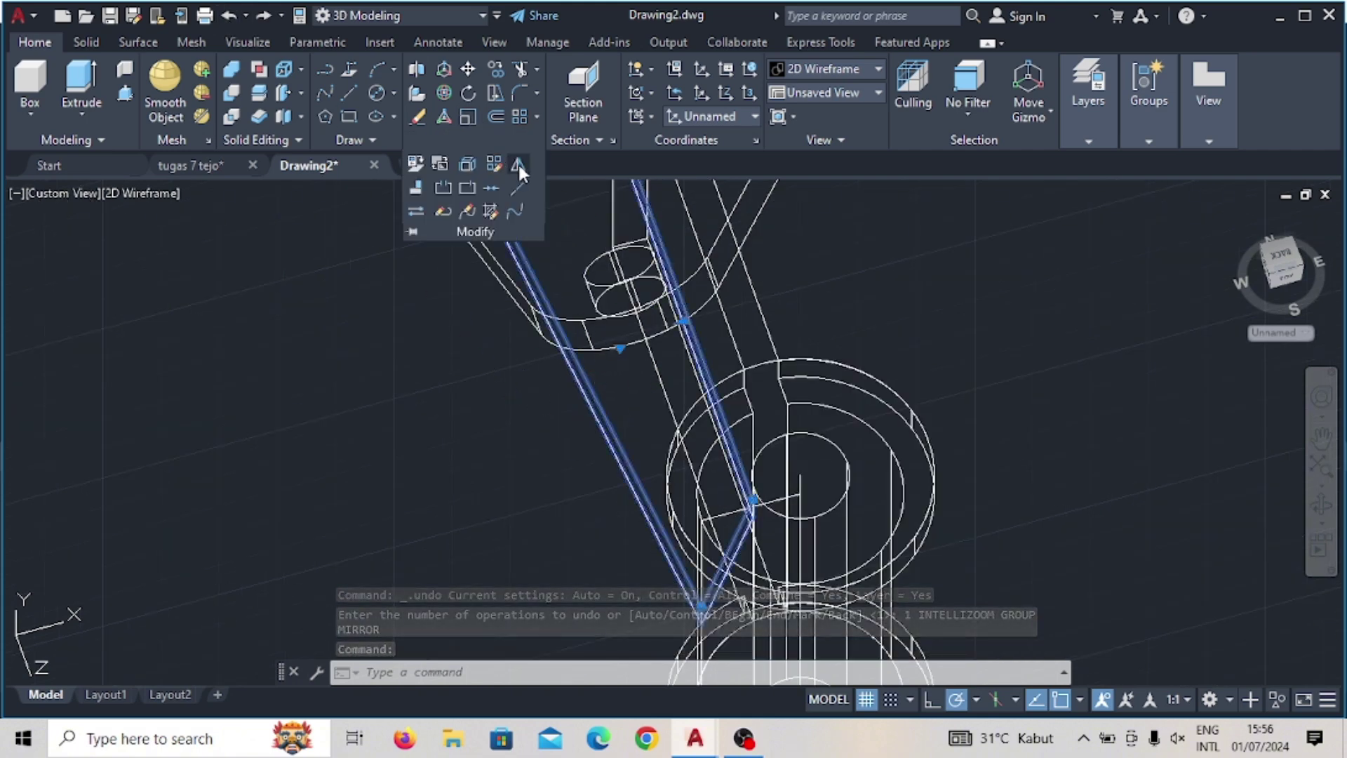
{"action": "left_click", "coordinate": [519, 166]}
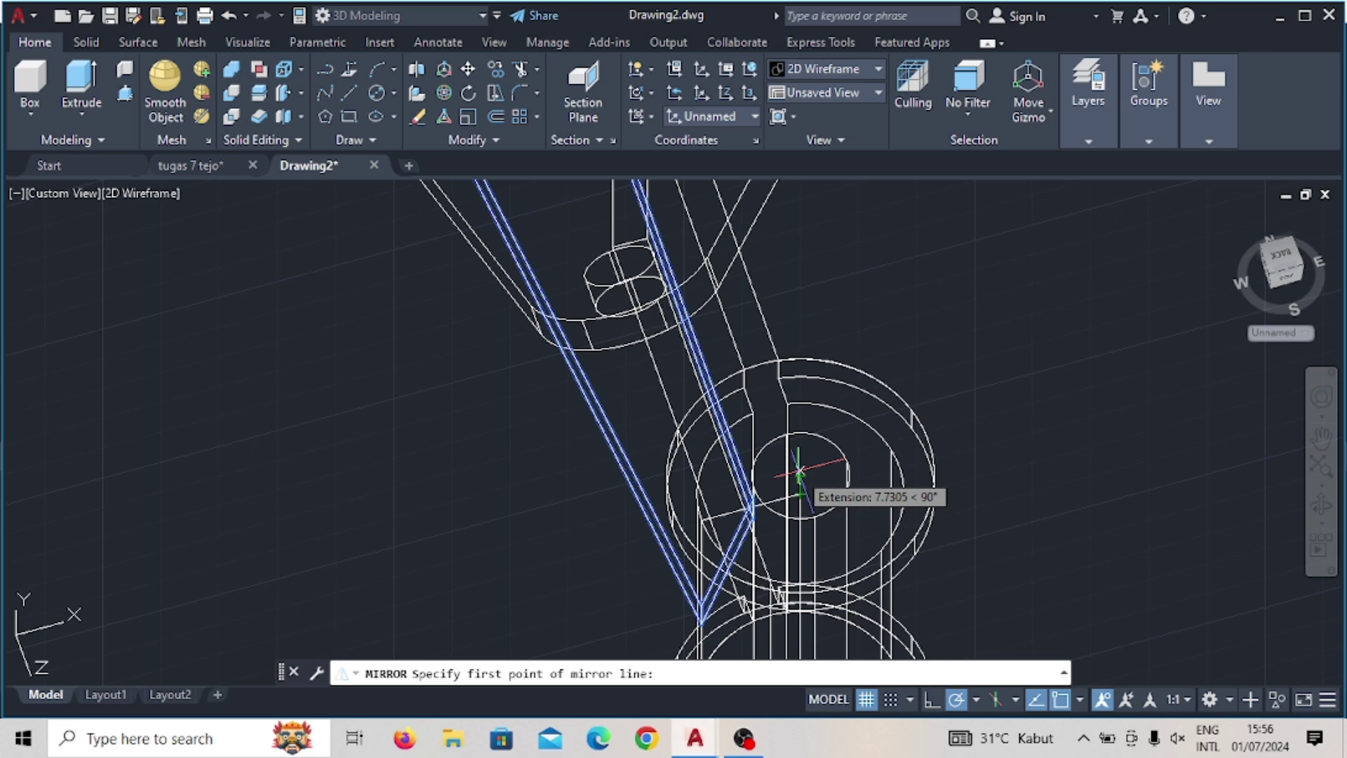
{"action": "scroll", "coordinate": [807, 477], "scroll_direction": "down", "scroll_amount": 4}
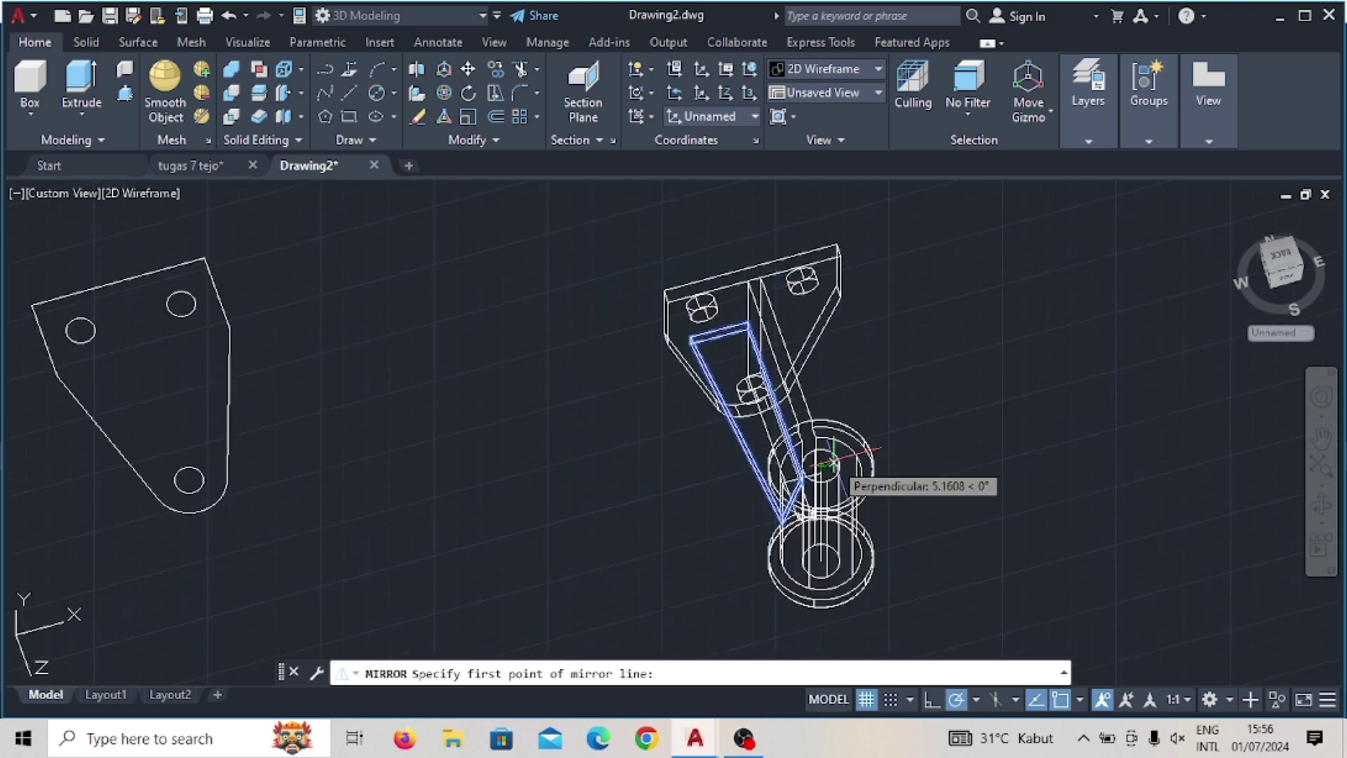
{"action": "scroll", "coordinate": [820, 457], "scroll_direction": "up", "scroll_amount": 5}
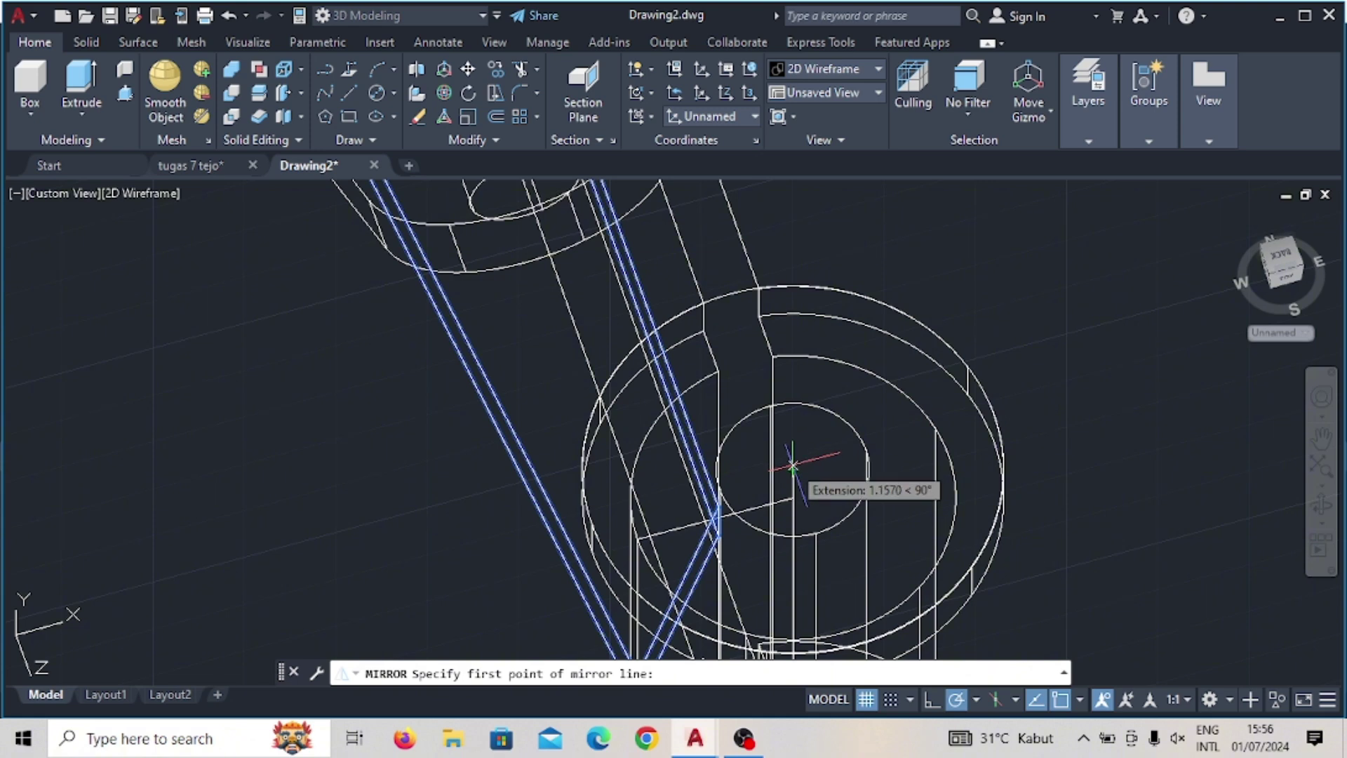
{"action": "scroll", "coordinate": [779, 470], "scroll_direction": "up", "scroll_amount": 5}
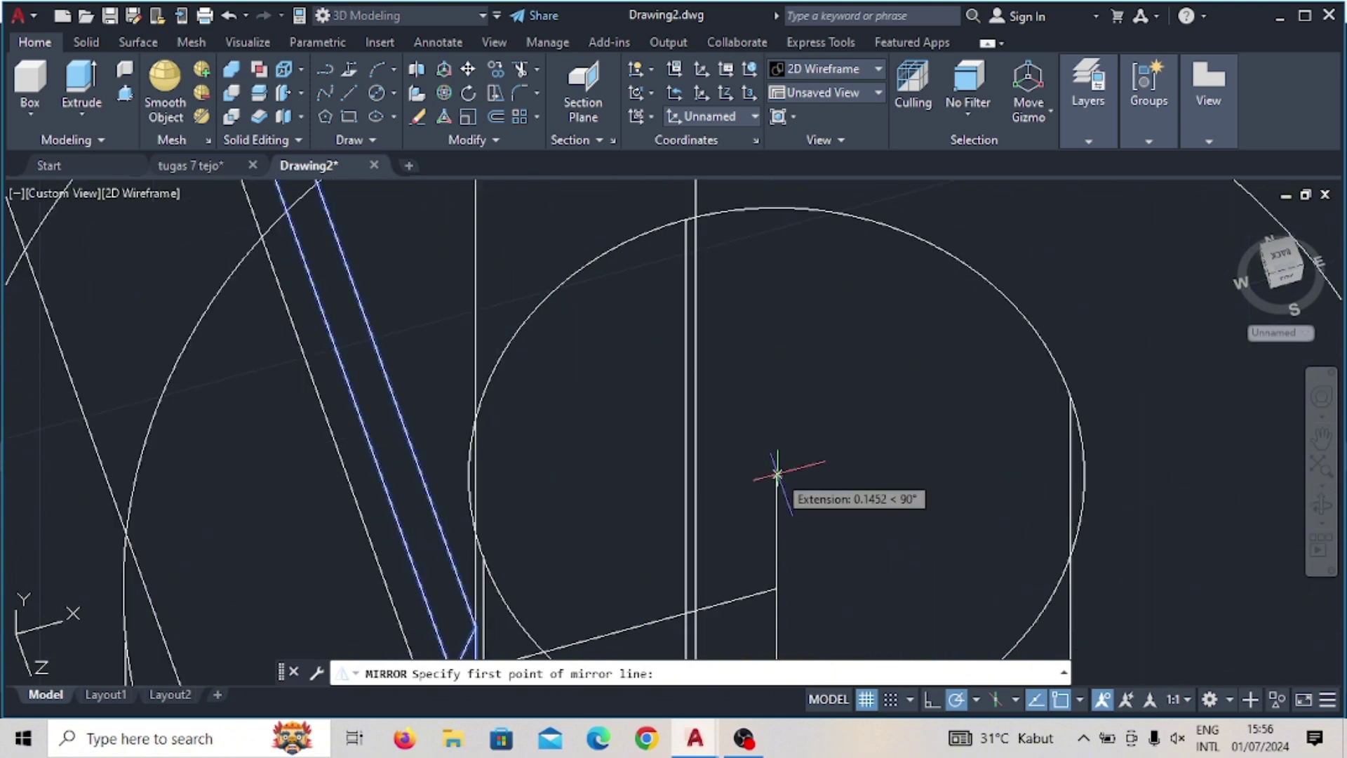
{"action": "left_click", "coordinate": [777, 475]}
Step: Place the second mirror-line point straight below the cylinder centre
{"action": "scroll", "coordinate": [778, 475], "scroll_direction": "down", "scroll_amount": 5}
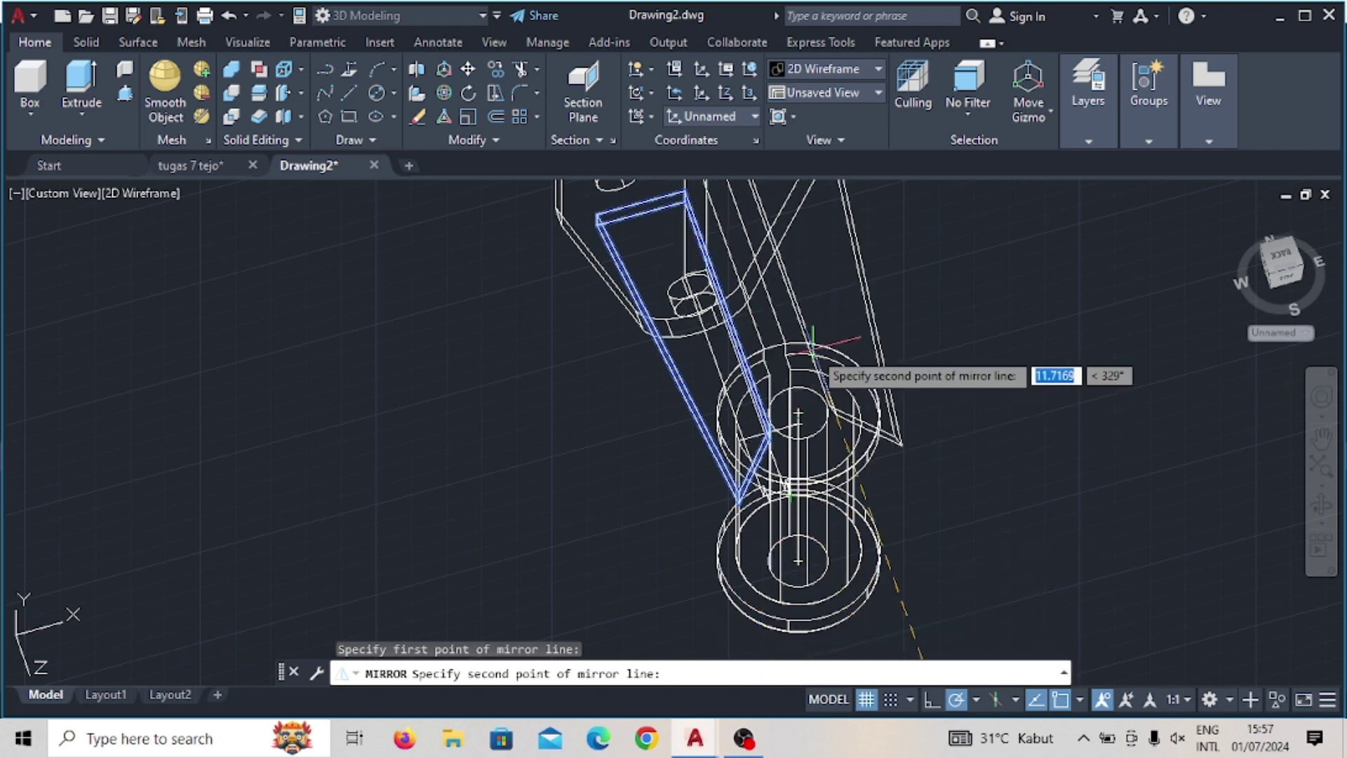
{"action": "scroll", "coordinate": [938, 525], "scroll_direction": "down", "scroll_amount": 3}
{"action": "scroll", "coordinate": [938, 525], "scroll_direction": "down", "scroll_amount": 2}
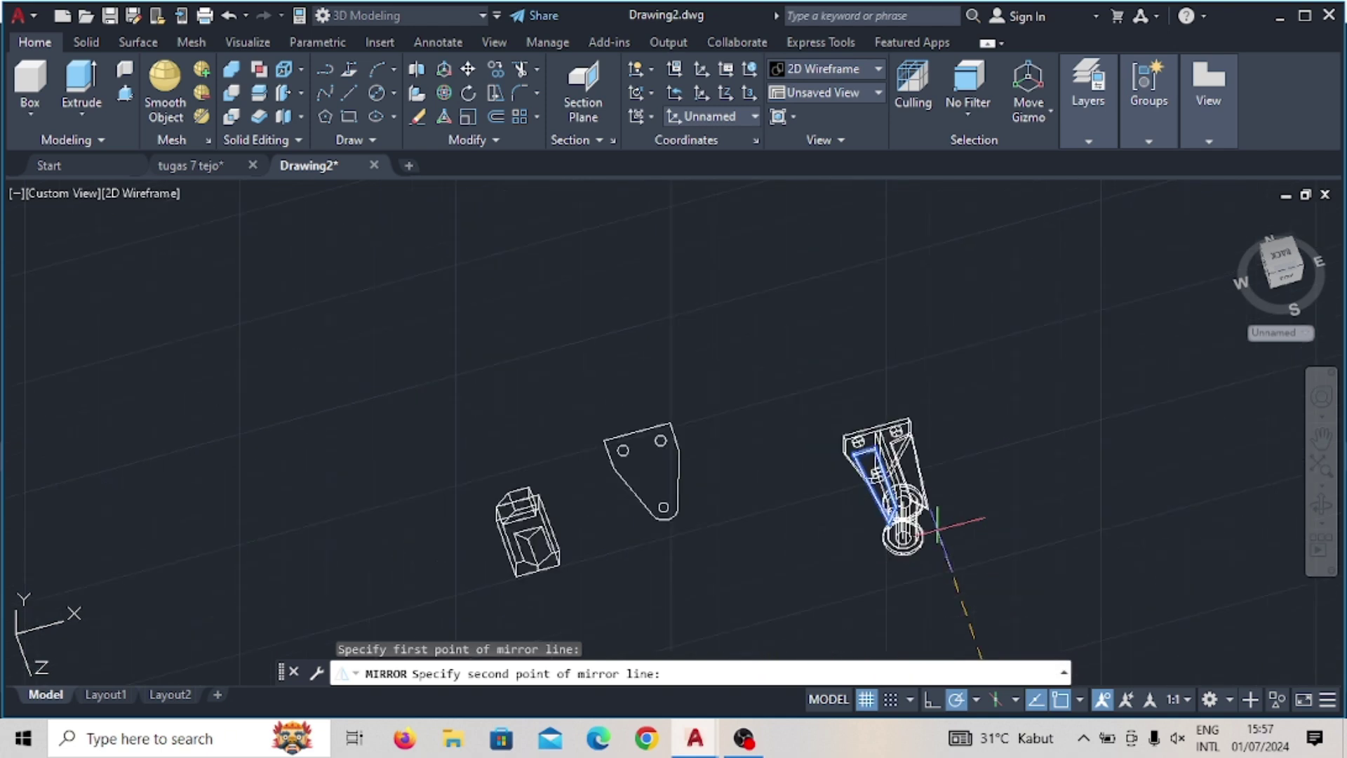
{"action": "scroll", "coordinate": [1038, 473], "scroll_direction": "down", "scroll_amount": 2}
{"action": "scroll", "coordinate": [1057, 445], "scroll_direction": "up", "scroll_amount": 4}
{"action": "scroll", "coordinate": [1067, 431], "scroll_direction": "down", "scroll_amount": 3}
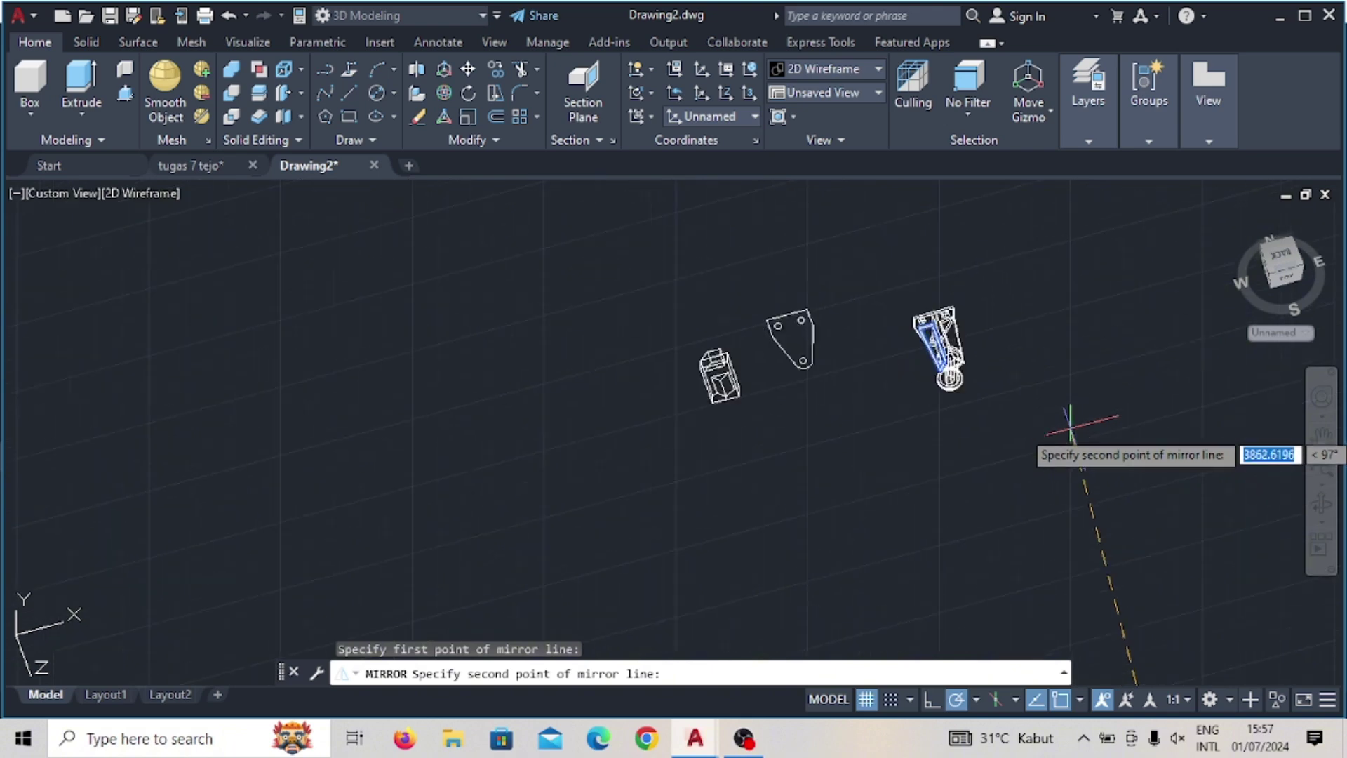
{"action": "scroll", "coordinate": [1070, 425], "scroll_direction": "up", "scroll_amount": 3}
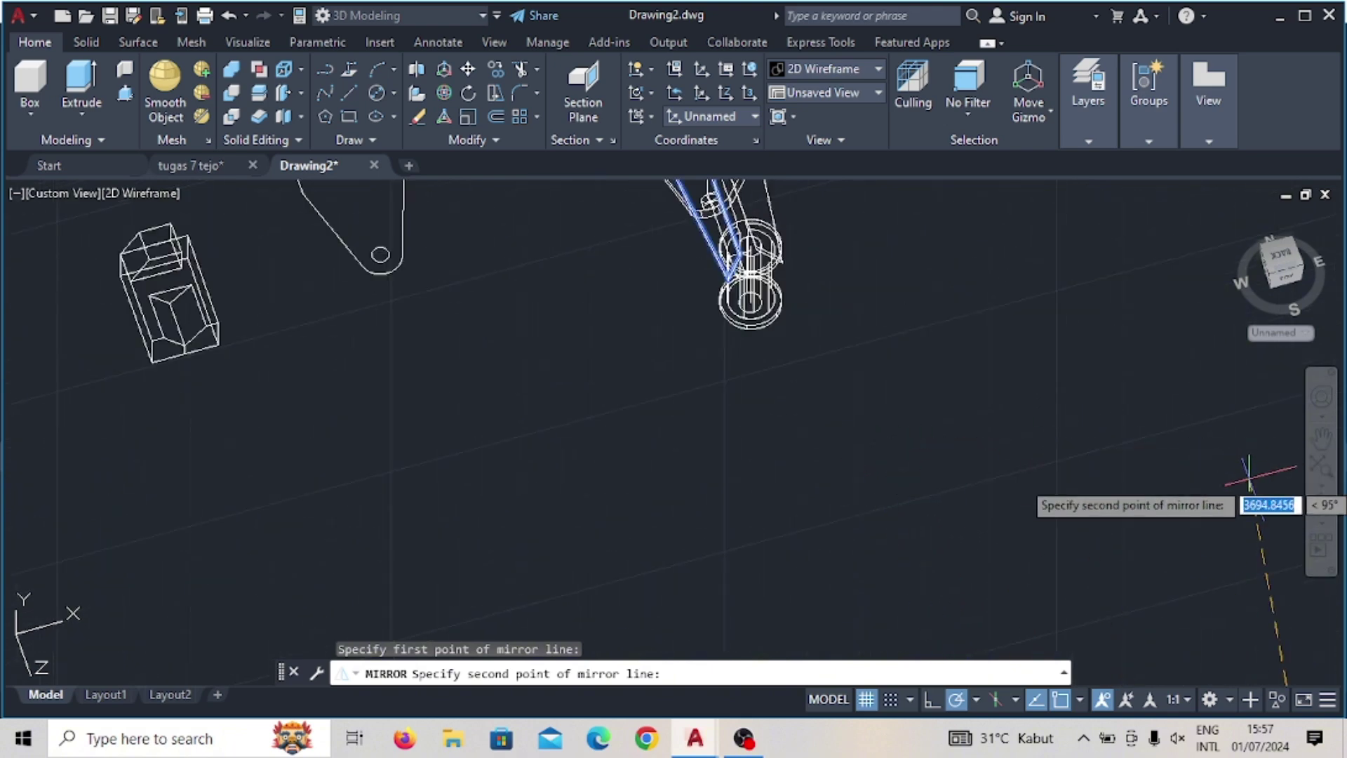
{"action": "scroll", "coordinate": [1225, 503], "scroll_direction": "down", "scroll_amount": 2}
{"action": "scroll", "coordinate": [1193, 491], "scroll_direction": "down", "scroll_amount": 2}
{"action": "middle_click_drag", "start_coordinate": [1211, 508], "coordinate": [1067, 405]}
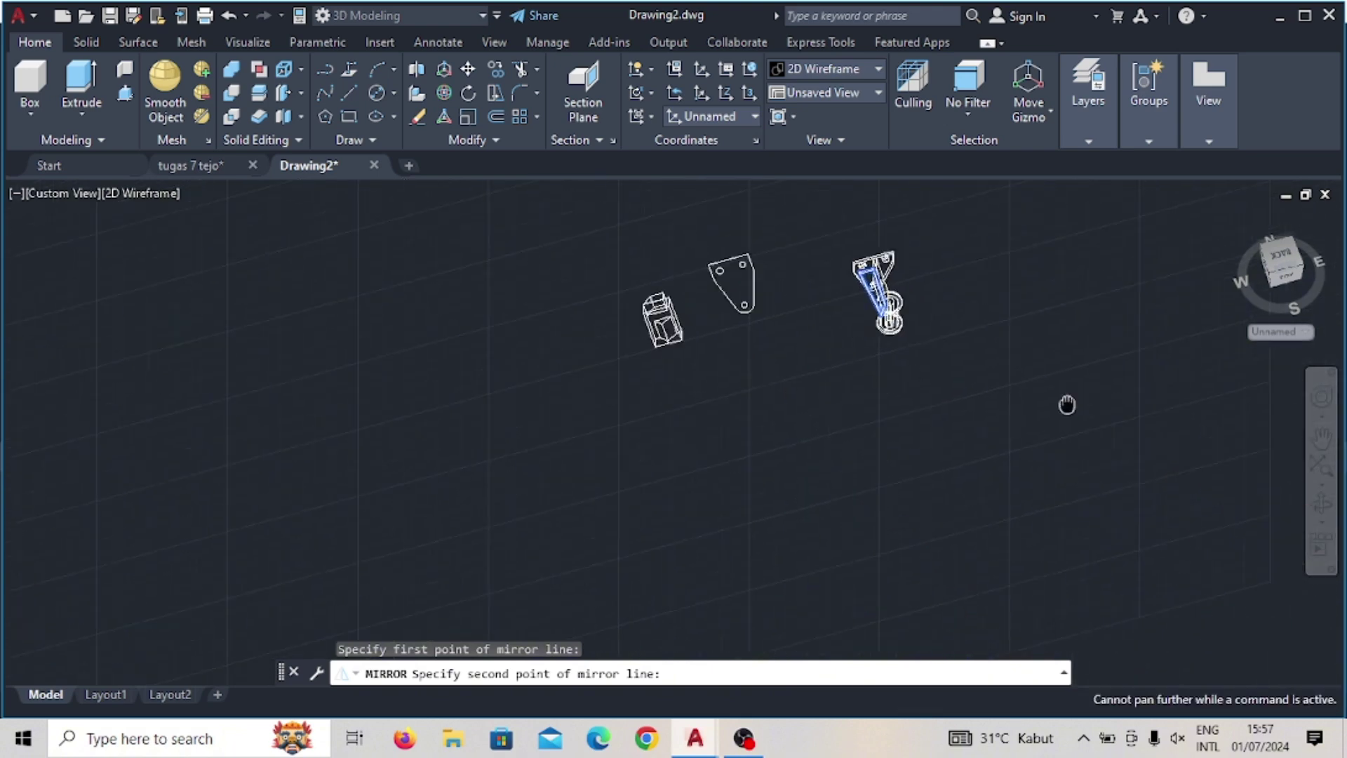
{"action": "scroll", "coordinate": [1072, 341], "scroll_direction": "down", "scroll_amount": 2}
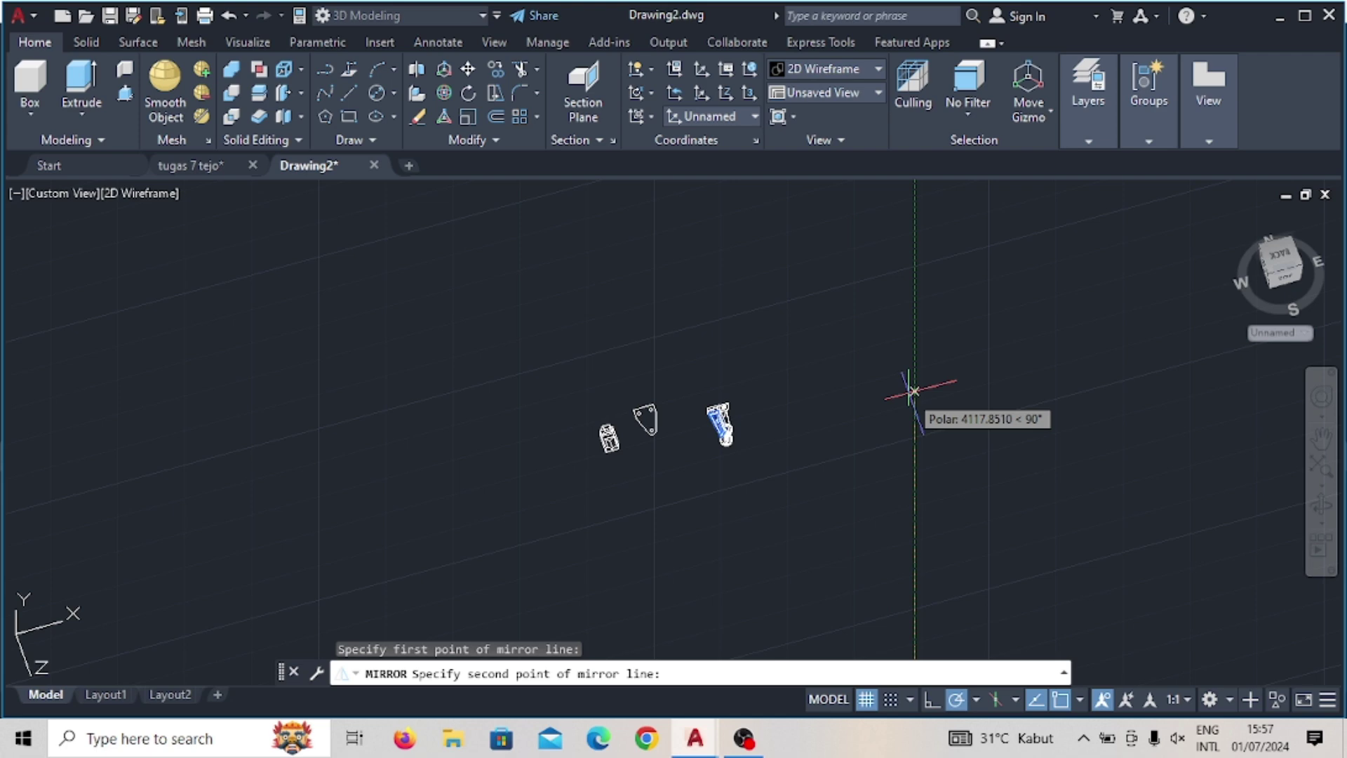
{"action": "left_click", "coordinate": [913, 391]}
Step: Keep the original arm when mirroring and recentre the bracket in the view
{"action": "left_click", "coordinate": [956, 463]}
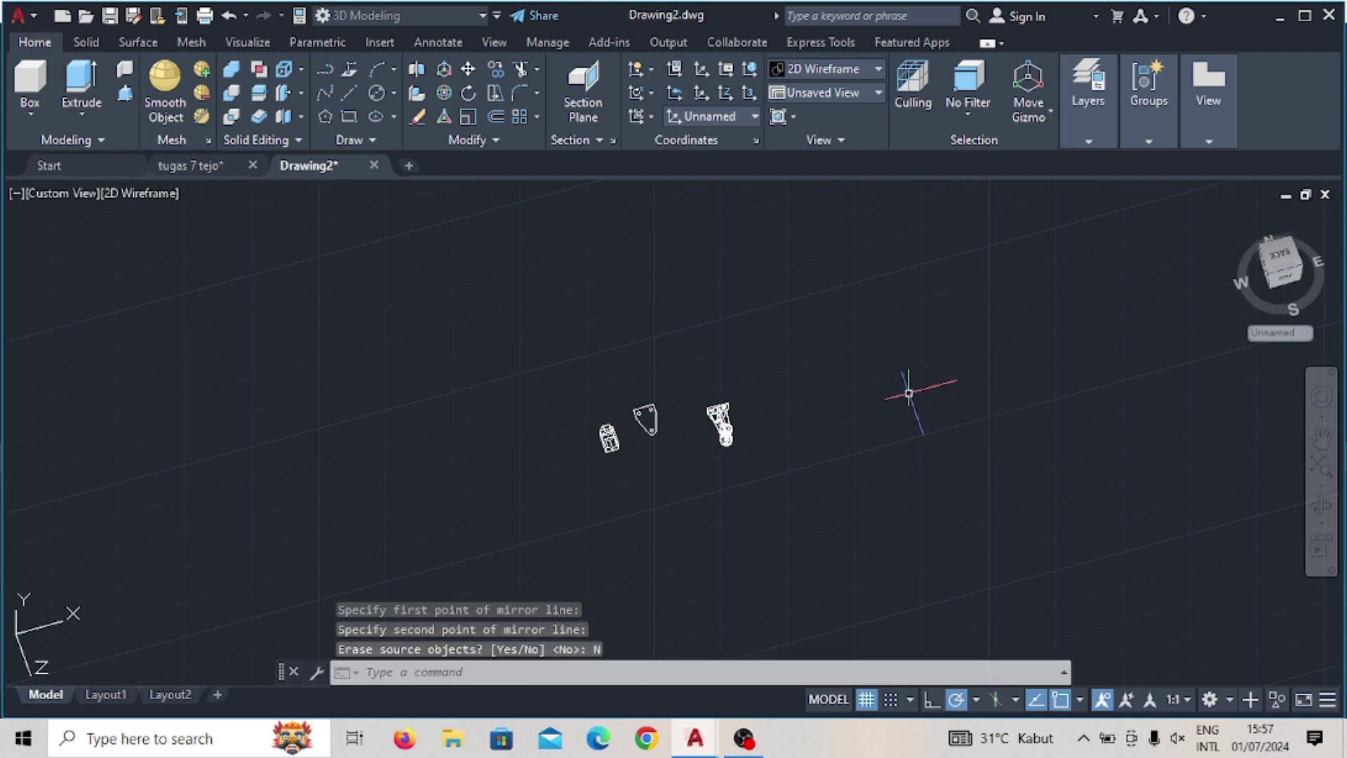
{"action": "scroll", "coordinate": [776, 367], "scroll_direction": "up", "scroll_amount": 3}
{"action": "scroll", "coordinate": [762, 340], "scroll_direction": "up", "scroll_amount": 3}
{"action": "scroll", "coordinate": [552, 415], "scroll_direction": "up", "scroll_amount": 2}
{"action": "middle_click_drag", "start_coordinate": [551, 415], "coordinate": [883, 169]}
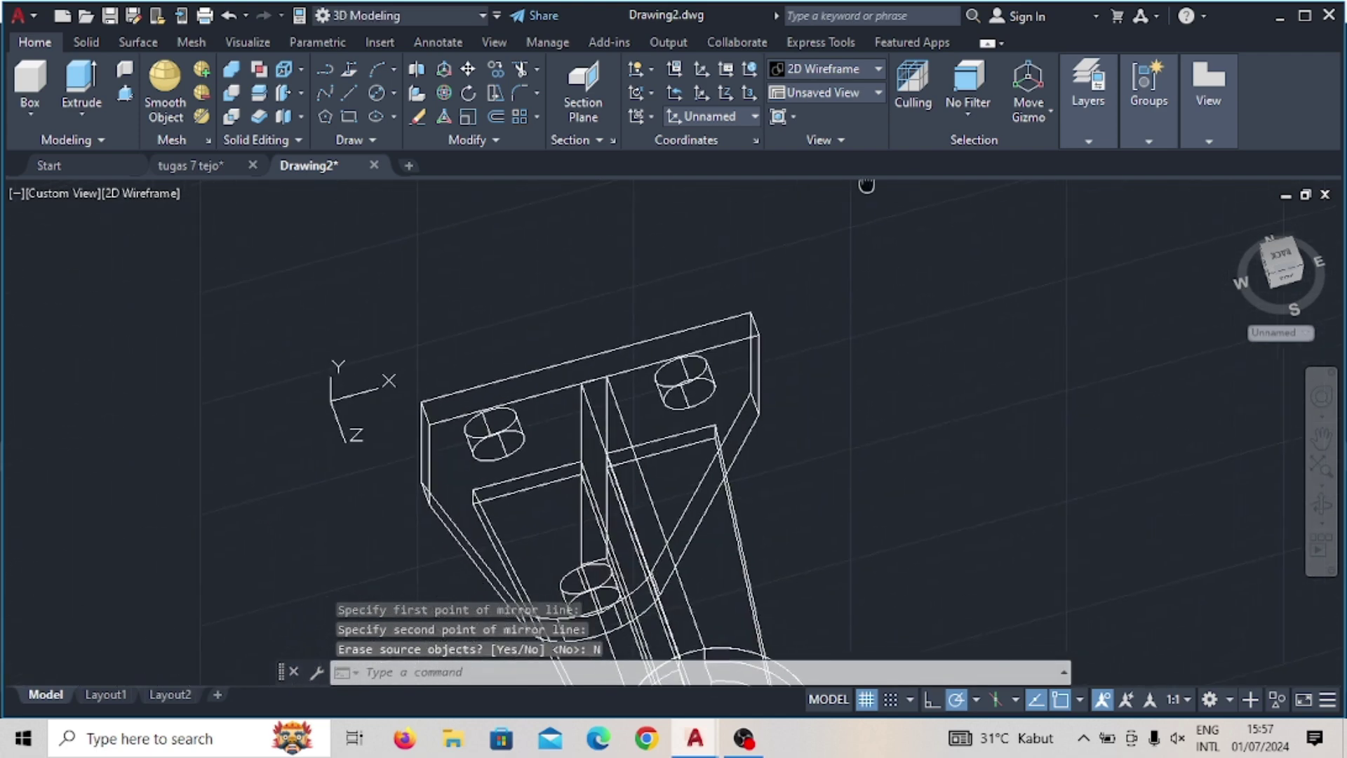
{"action": "middle_click_drag", "start_coordinate": [827, 424], "coordinate": [886, 257]}
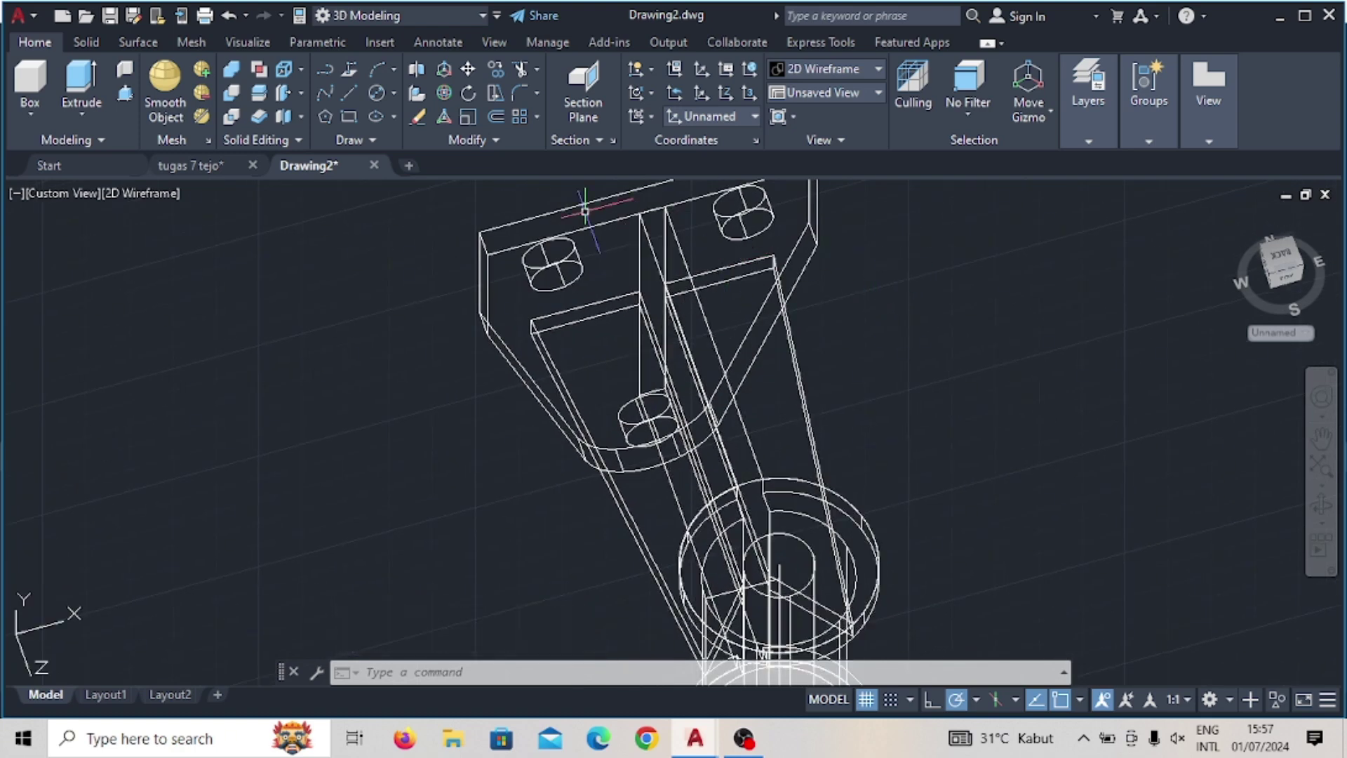
Step: Union both arms, the circular base and the top plate into one solid
{"action": "left_click", "coordinate": [233, 70]}
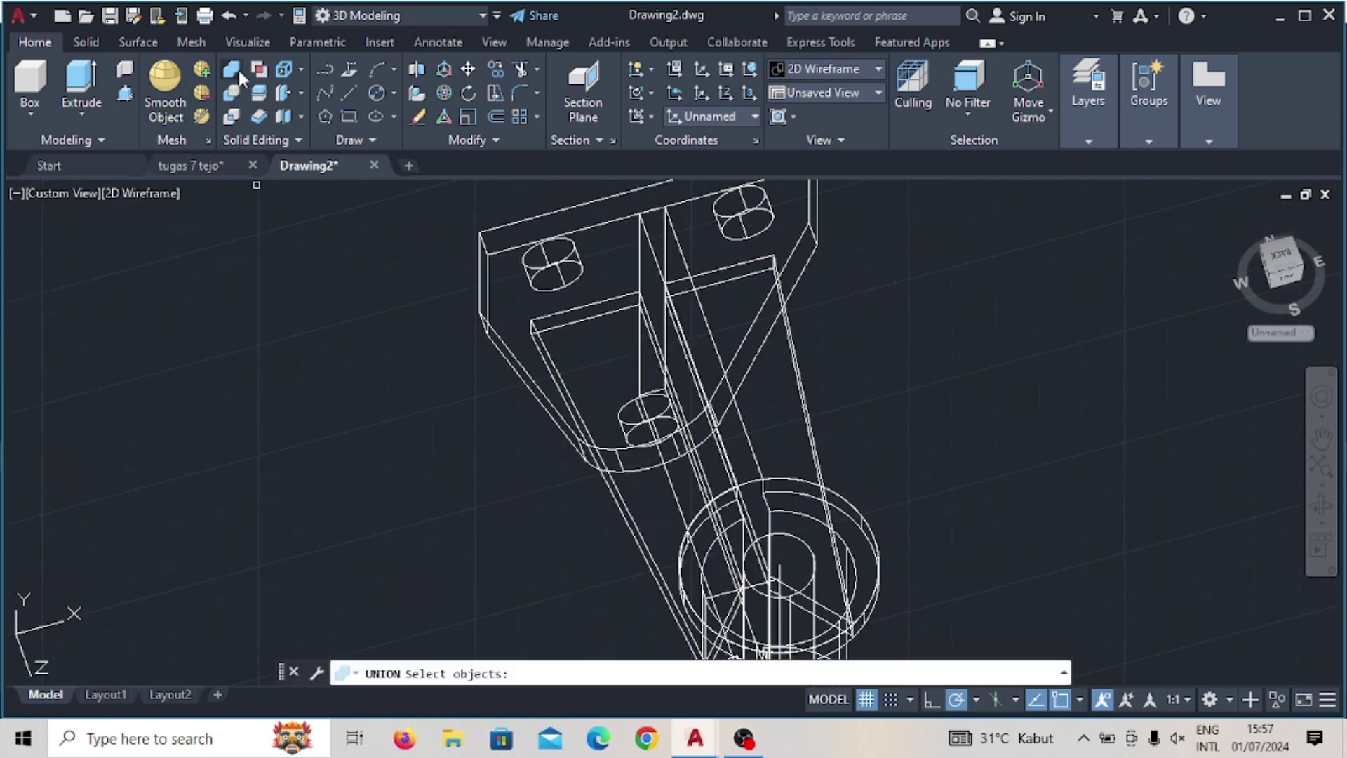
{"action": "left_click", "coordinate": [574, 409]}
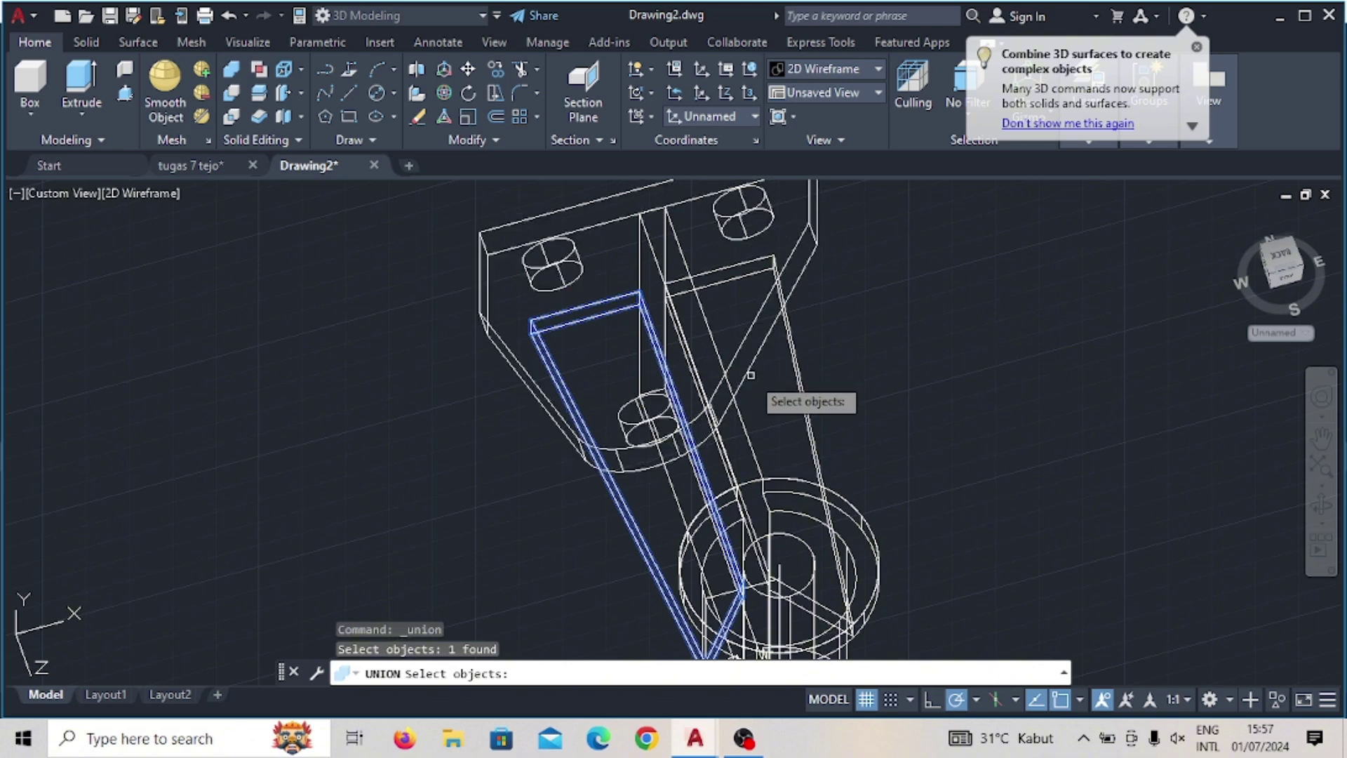
{"action": "left_click", "coordinate": [803, 408]}
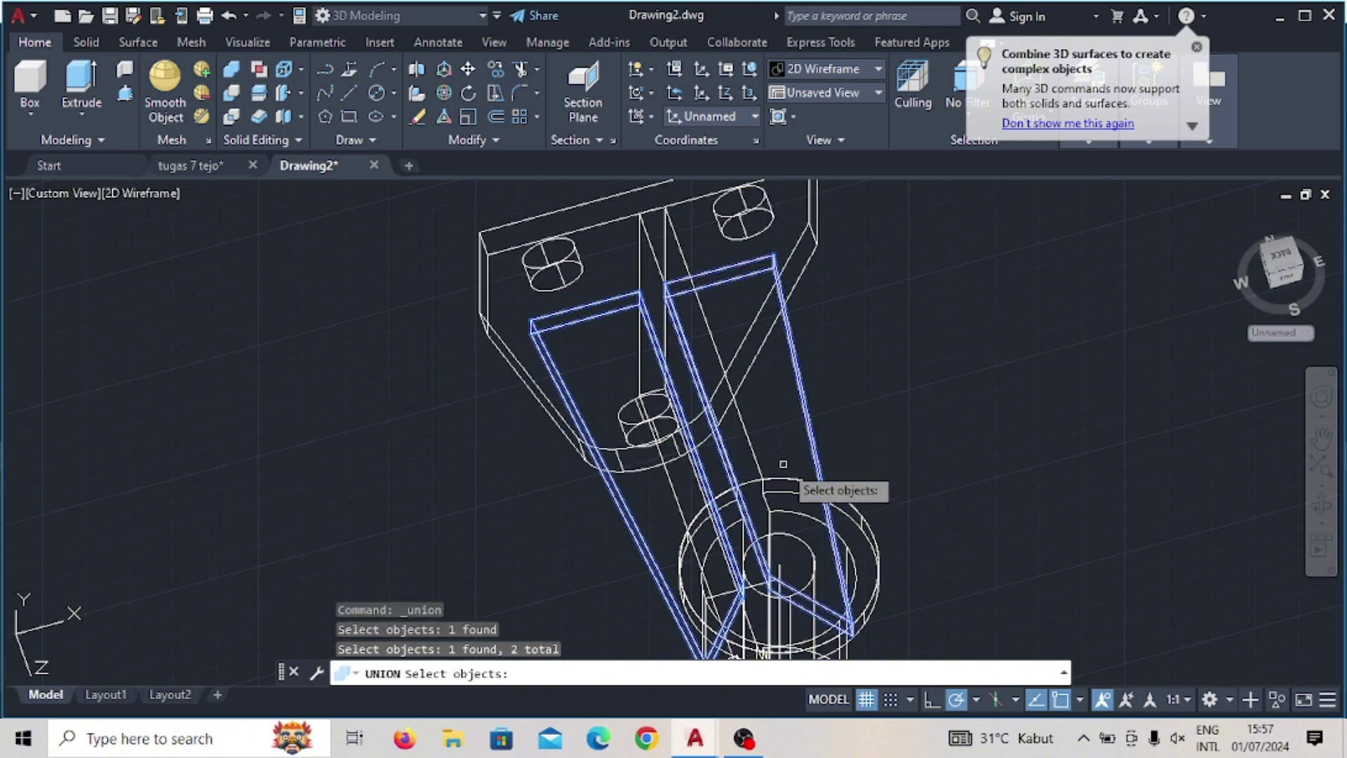
{"action": "left_click", "coordinate": [817, 526]}
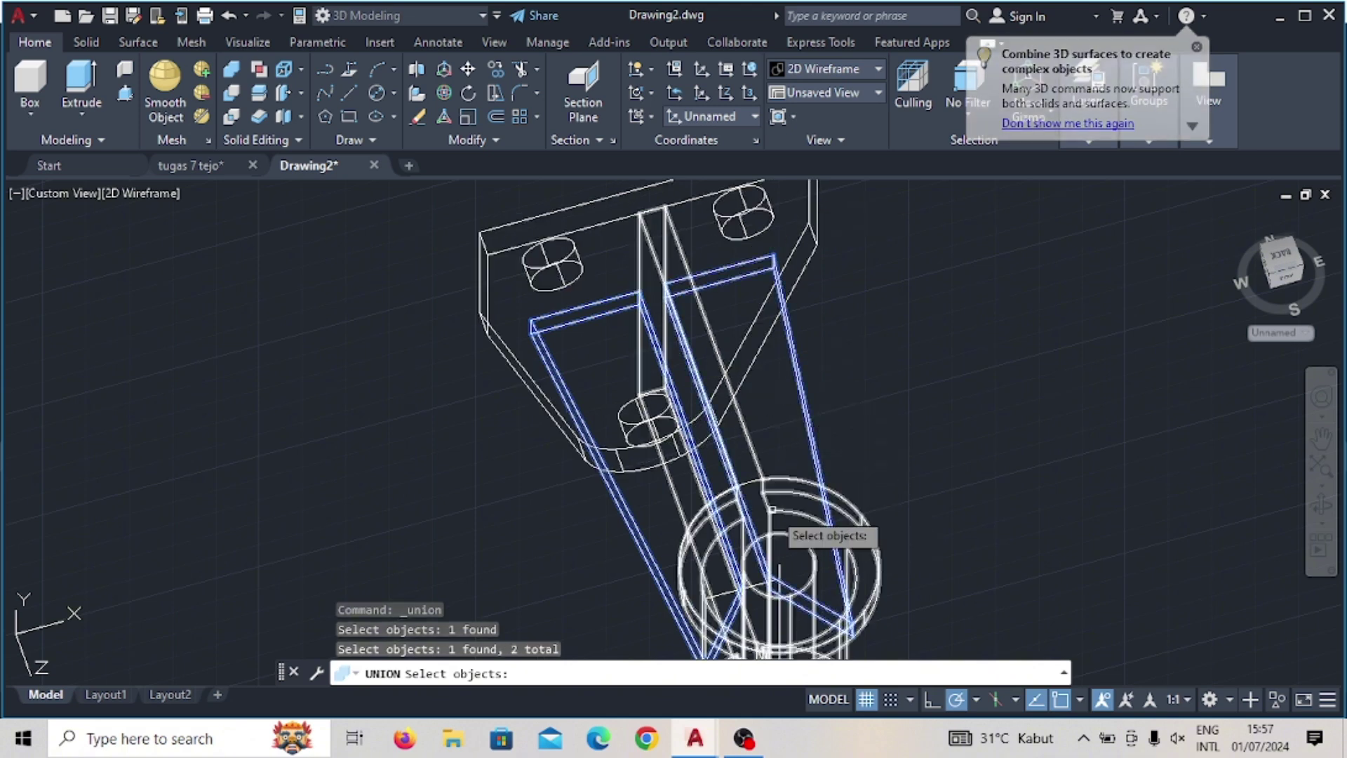
{"action": "left_click", "coordinate": [624, 219]}
{"action": "key", "text": "Return"}
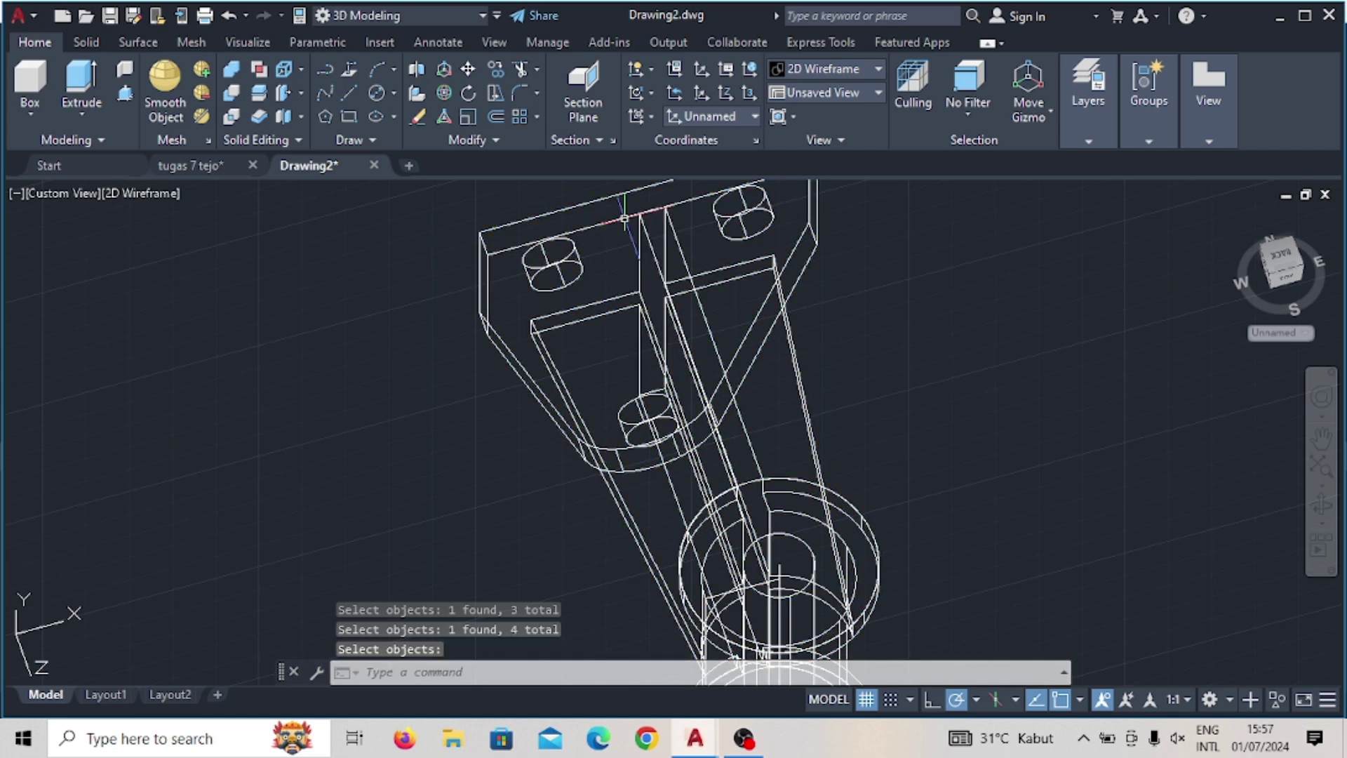
Step: Shade the models in Shades of Gray and reframe the view to show all three
{"action": "left_click", "coordinate": [852, 64]}
{"action": "left_click", "coordinate": [975, 196]}
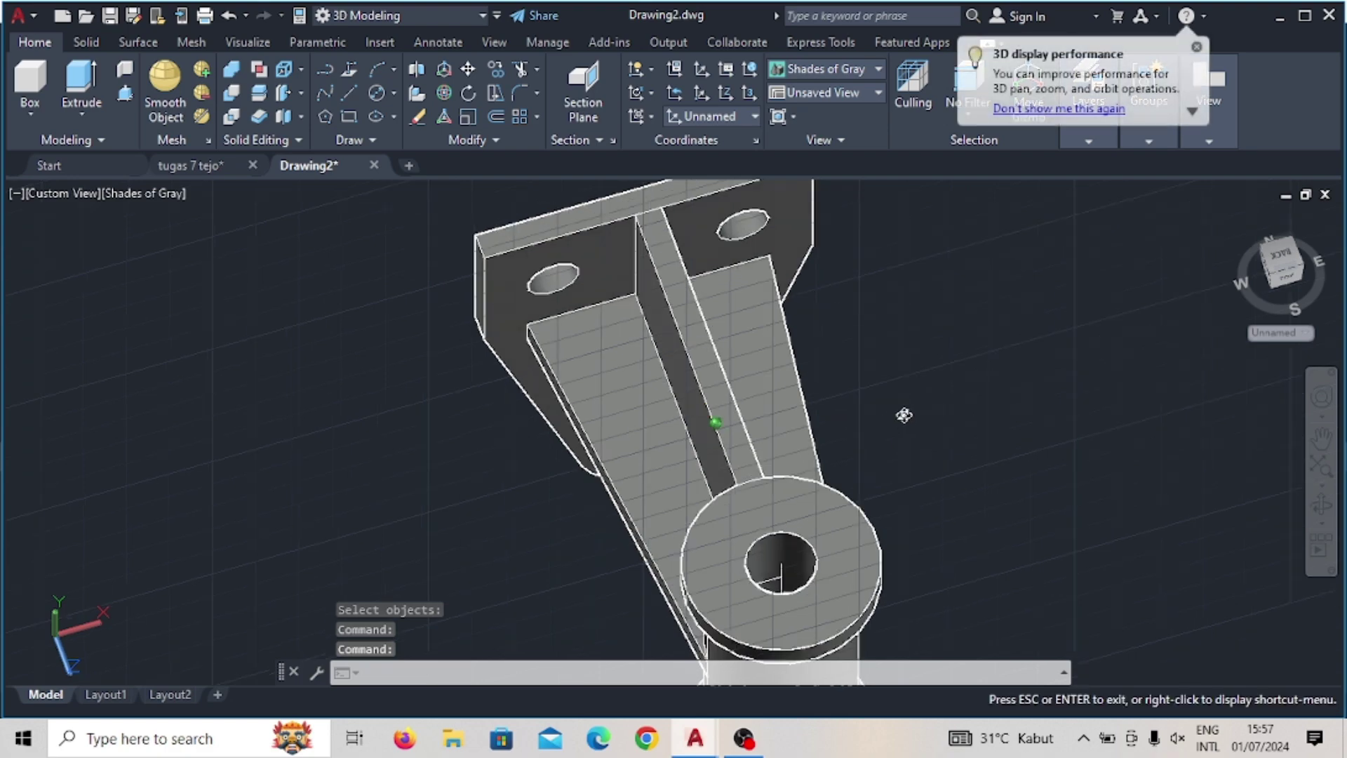
{"action": "middle_click_drag", "start_coordinate": [862, 437], "coordinate": [930, 337], "text": "shift"}
{"action": "scroll", "coordinate": [930, 337], "scroll_direction": "down", "scroll_amount": 3}
{"action": "scroll", "coordinate": [806, 430], "scroll_direction": "down", "scroll_amount": 6}
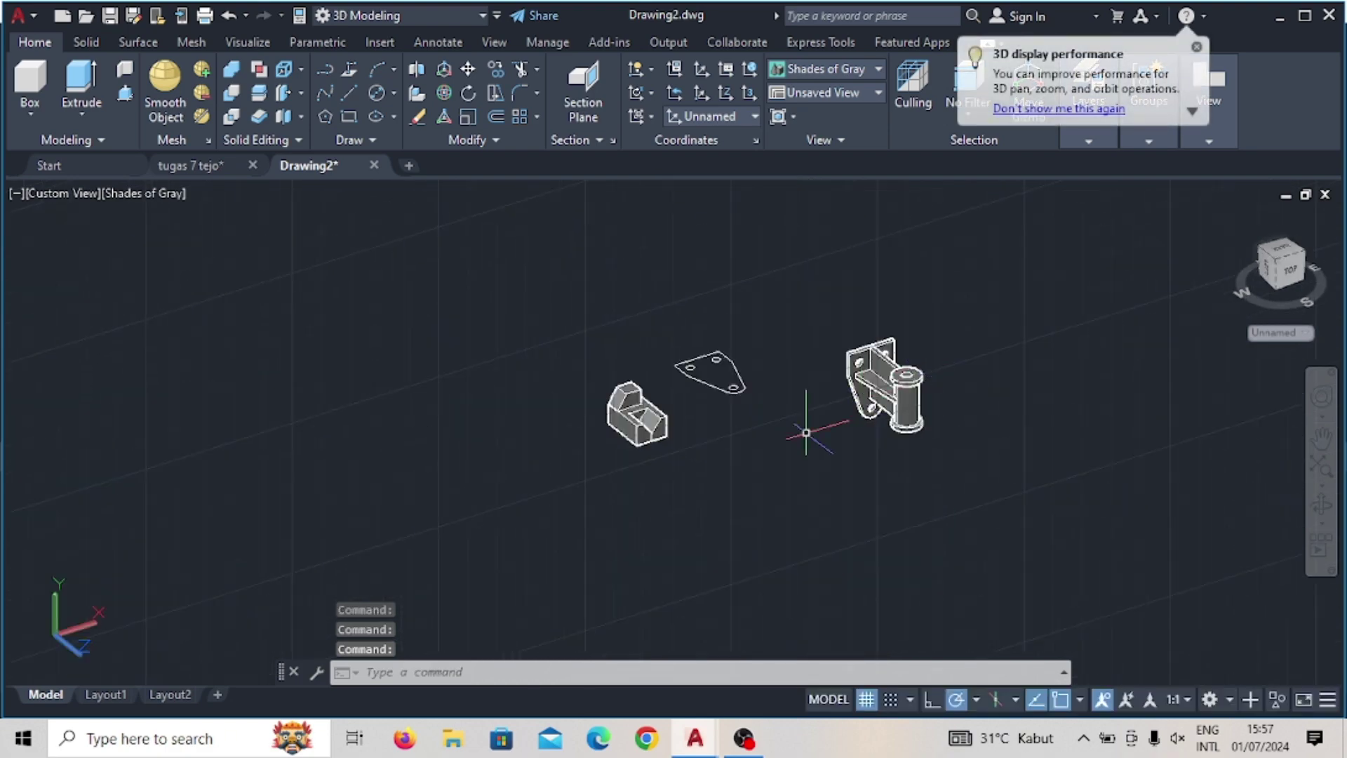
{"action": "scroll", "coordinate": [806, 430], "scroll_direction": "up", "scroll_amount": 4}
{"action": "middle_click_drag", "start_coordinate": [805, 430], "coordinate": [776, 482]}
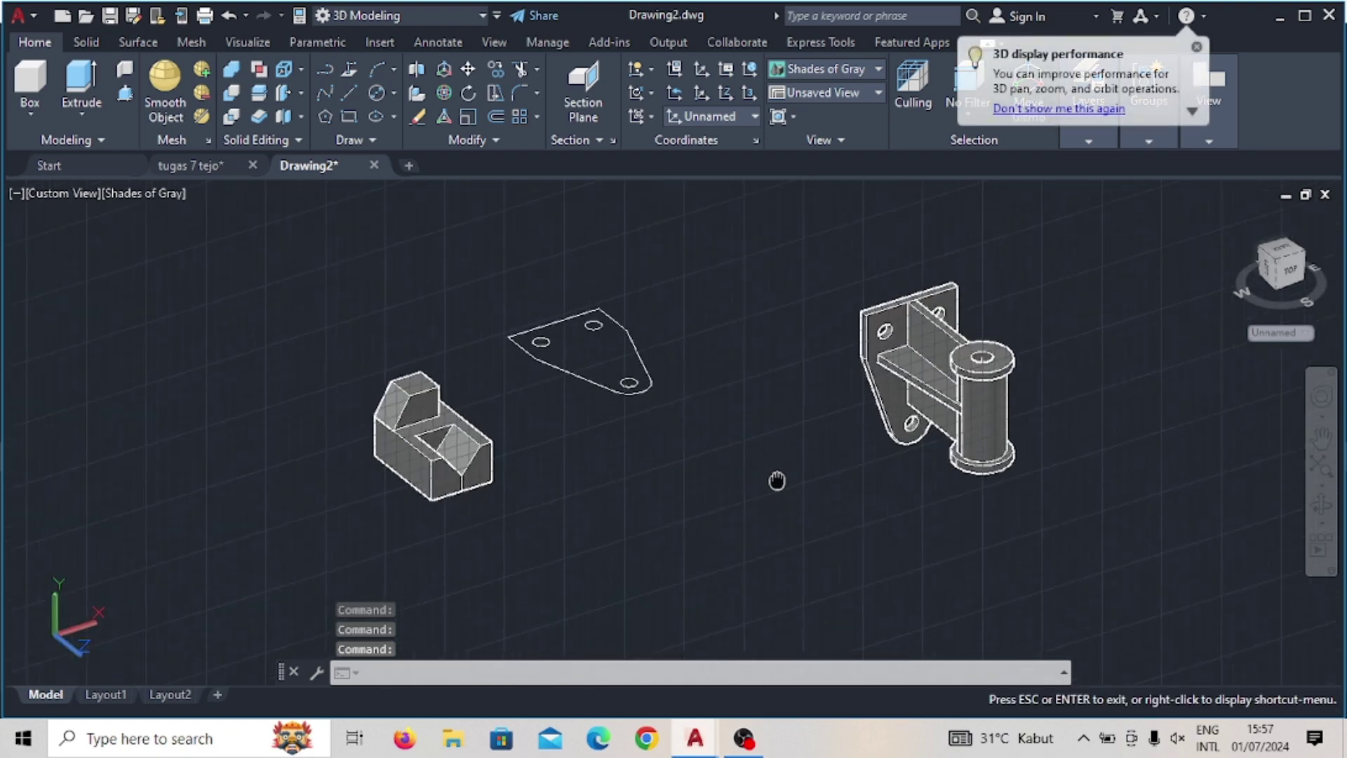
{"action": "left_click", "coordinate": [755, 749]}
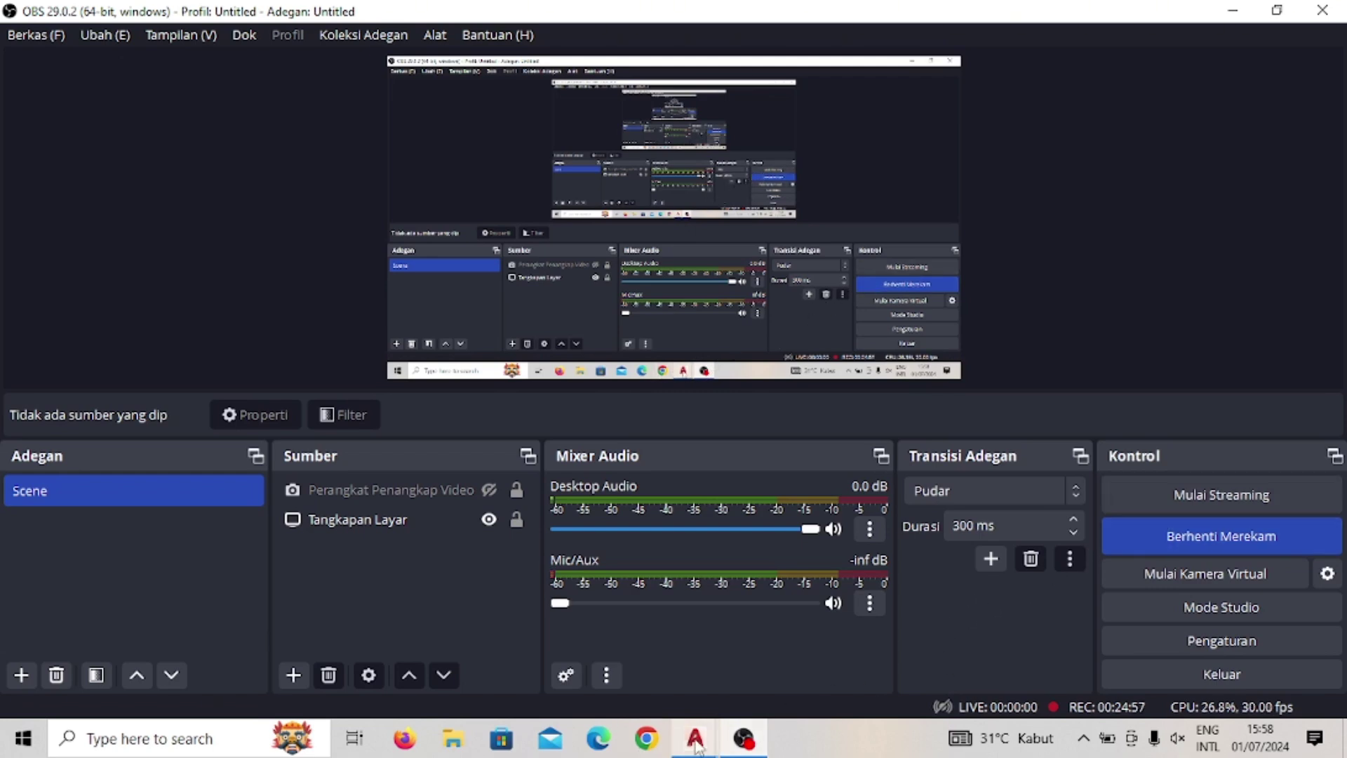
{"action": "mouse_move", "coordinate": [694, 738]}
{"action": "left_click", "coordinate": [731, 678]}
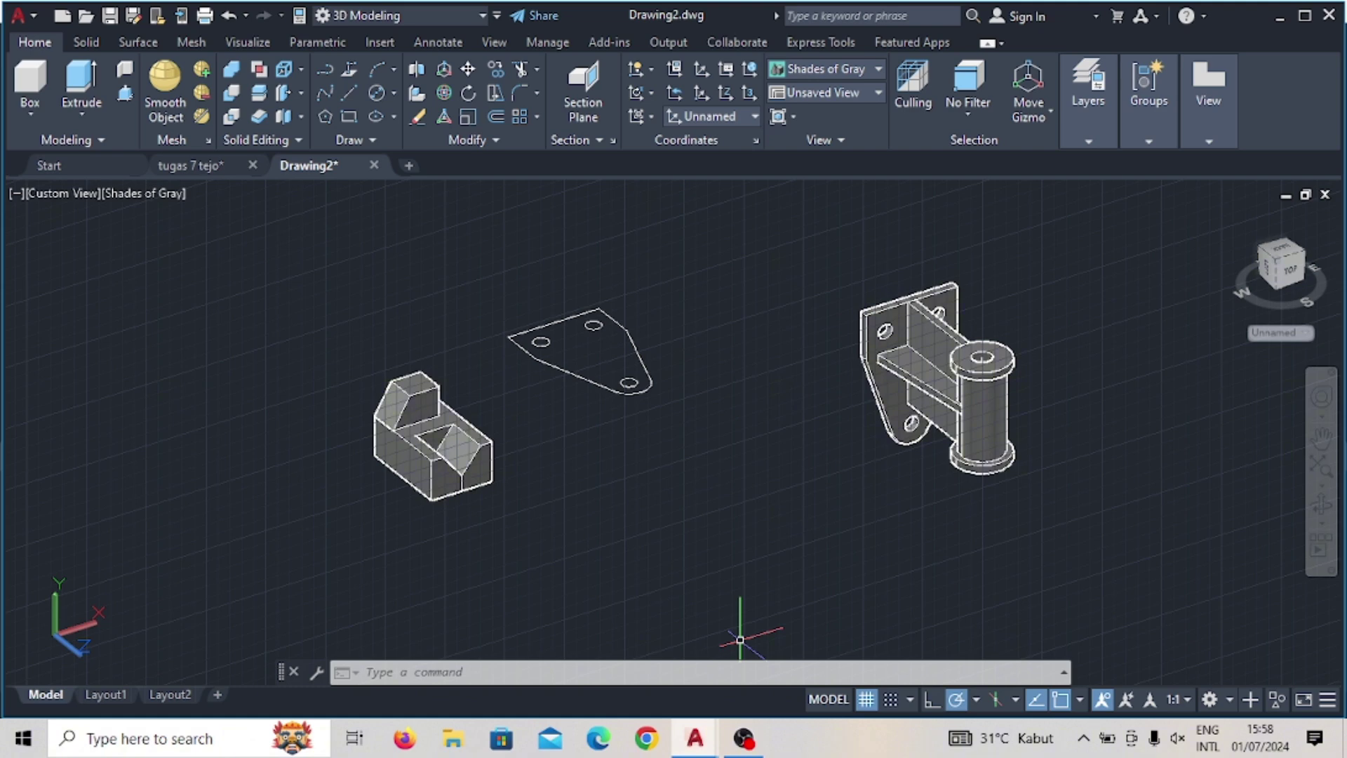
Step: Set the preset Top view of all three models, cancelling a stray line started along the way
{"action": "left_click", "coordinate": [339, 92]}
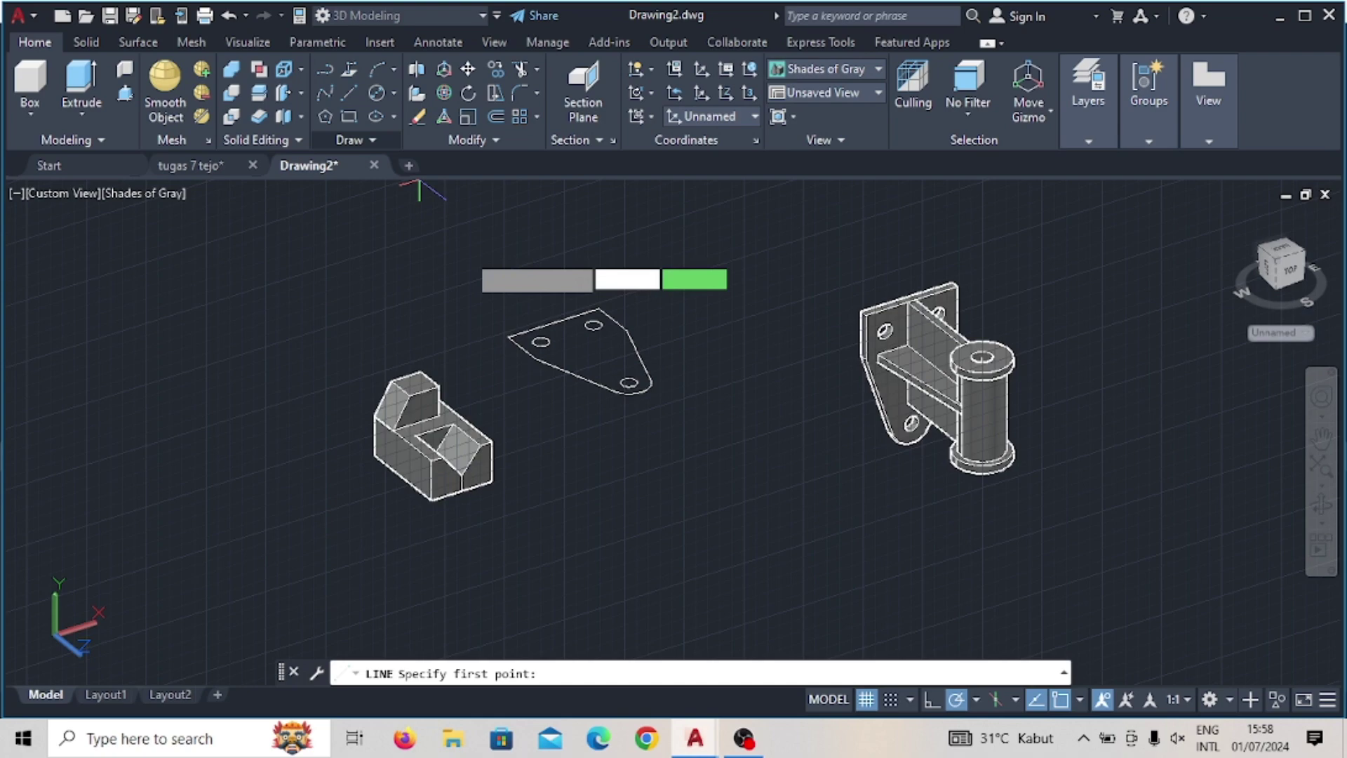
{"action": "left_click", "coordinate": [1285, 270]}
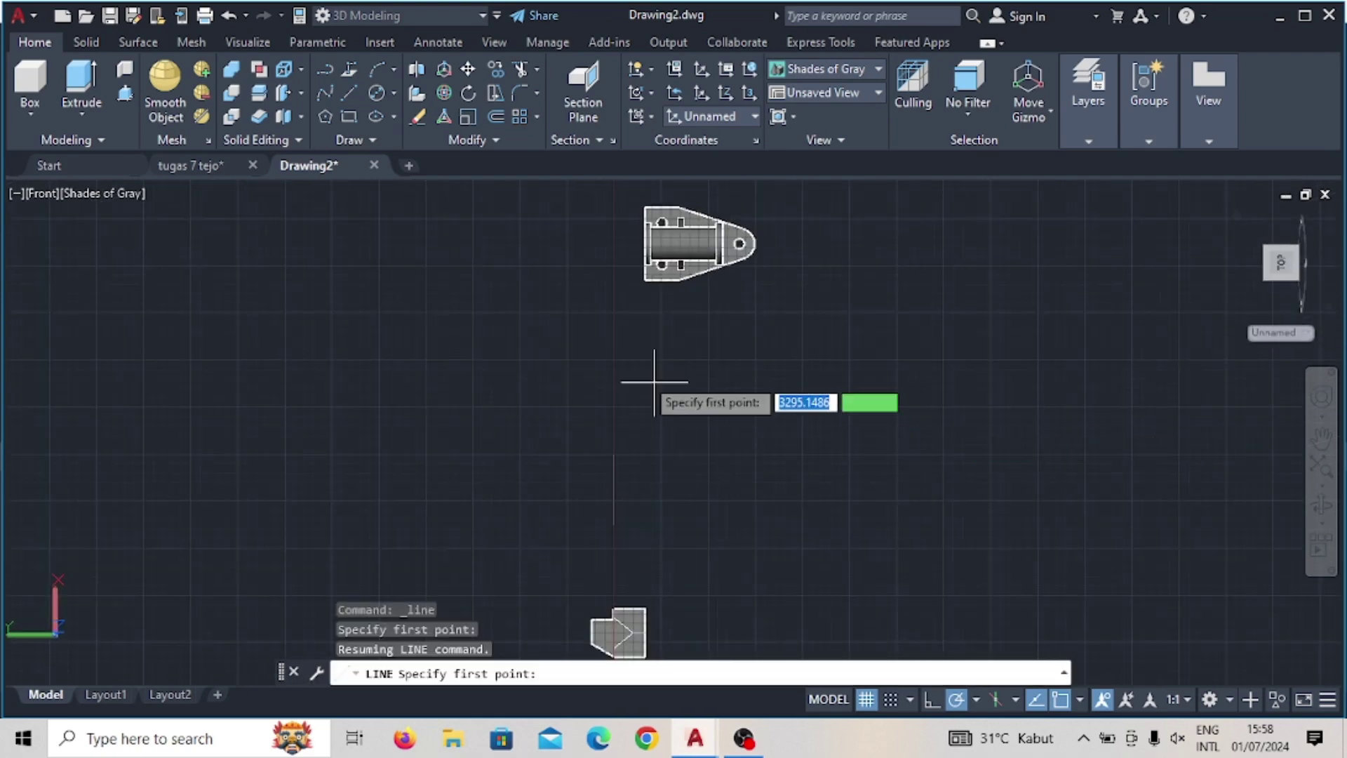
{"action": "left_click_drag", "start_coordinate": [1299, 273], "coordinate": [1295, 337]}
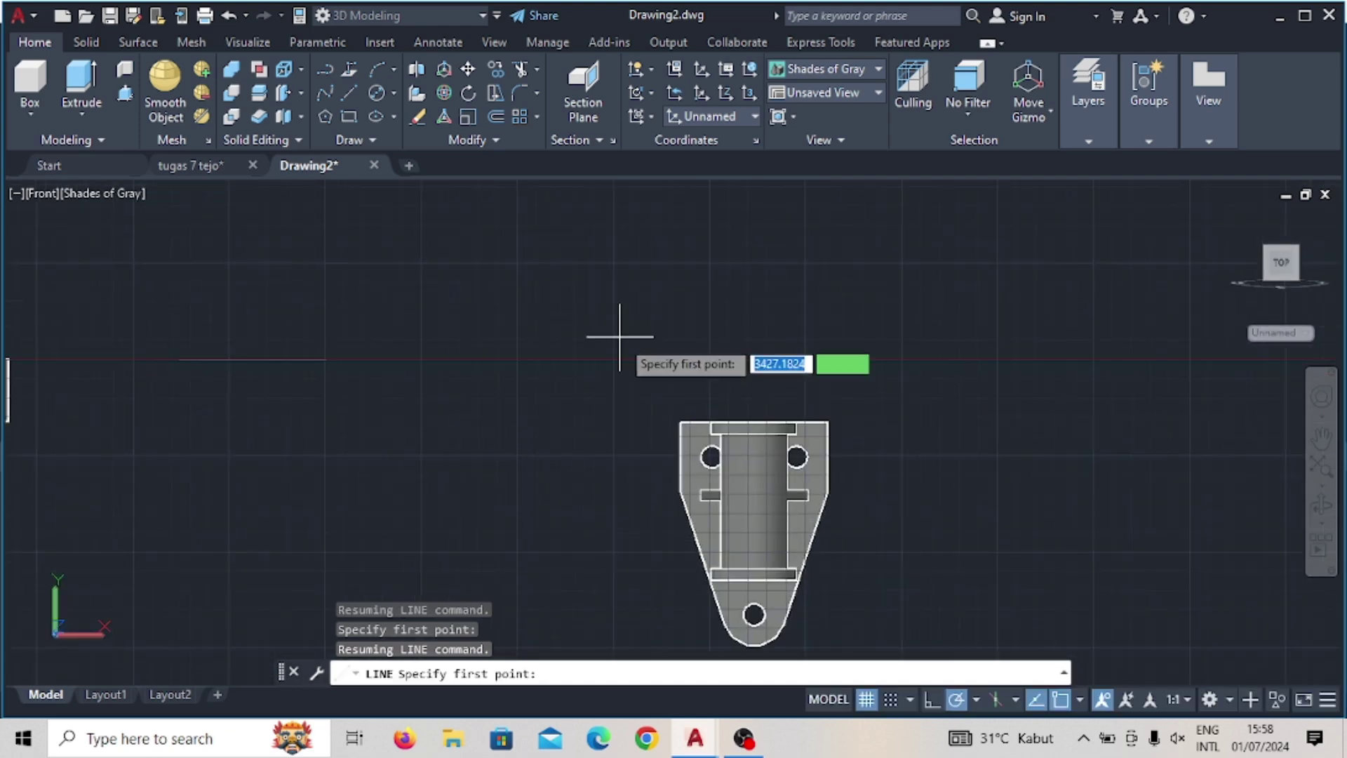
{"action": "middle_click_drag", "start_coordinate": [591, 325], "coordinate": [913, 350]}
{"action": "scroll", "coordinate": [692, 385], "scroll_direction": "up", "scroll_amount": 2}
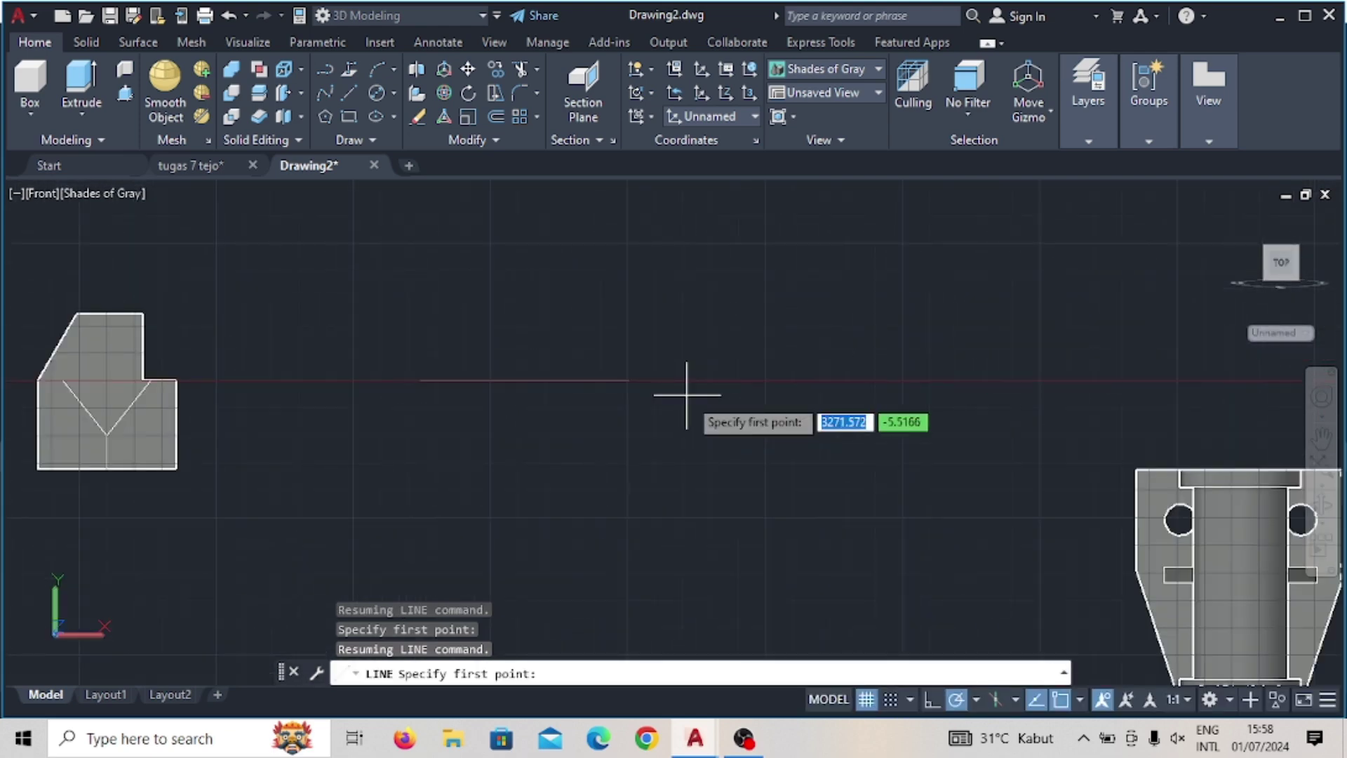
{"action": "left_click", "coordinate": [47, 194]}
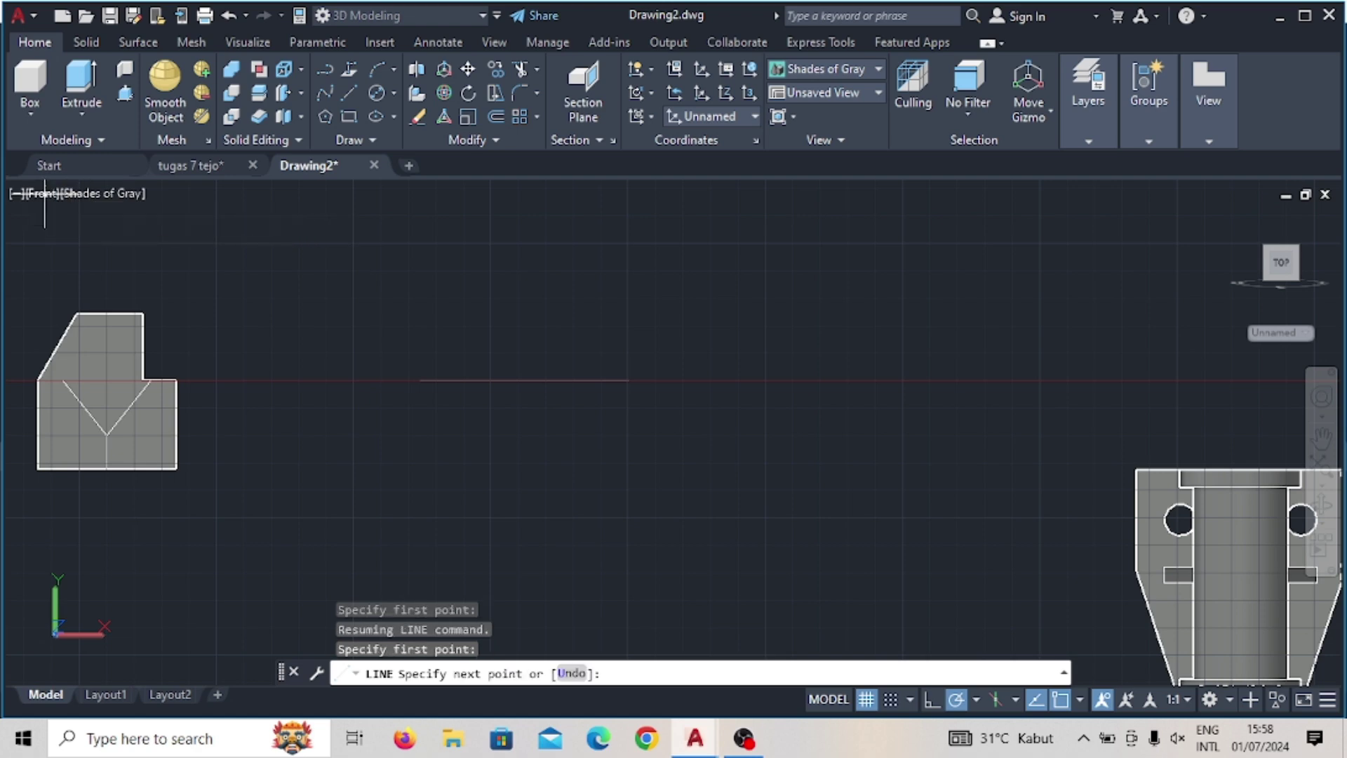
{"action": "key", "text": "Escape"}
{"action": "left_click", "coordinate": [48, 194]}
{"action": "left_click", "coordinate": [84, 241]}
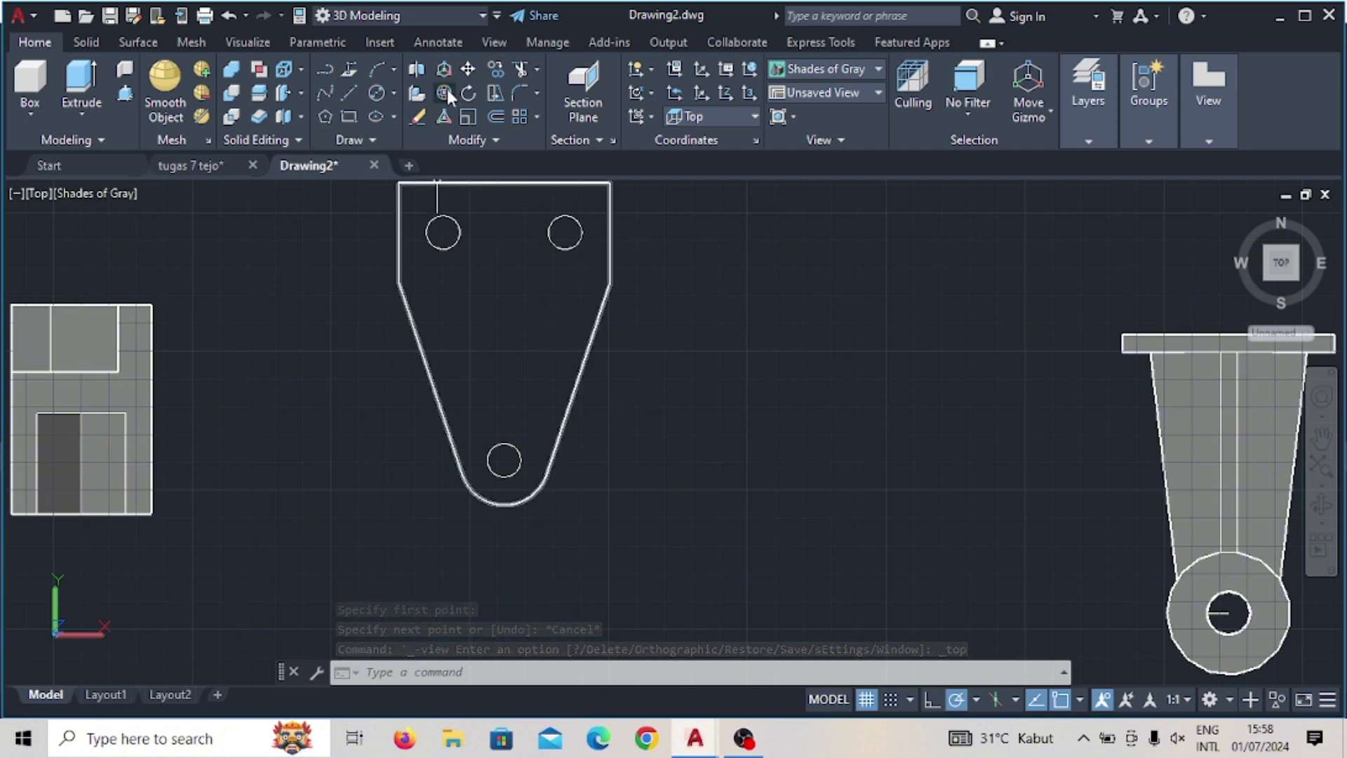
Step: Draw a 75-unit line, then delete it as a stray segment
{"action": "left_click", "coordinate": [349, 93]}
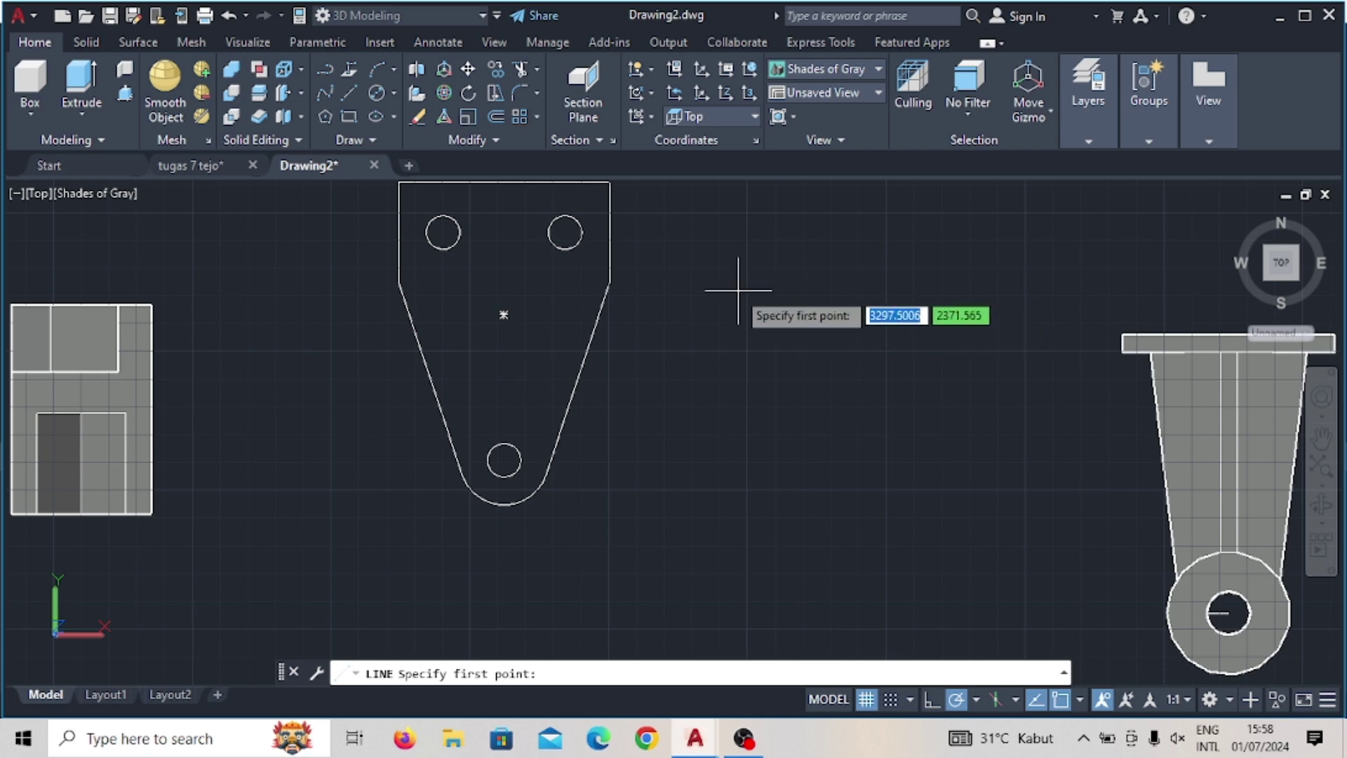
{"action": "scroll", "coordinate": [664, 301], "scroll_direction": "down", "scroll_amount": 4}
{"action": "middle_click_drag", "start_coordinate": [664, 301], "coordinate": [666, 274]}
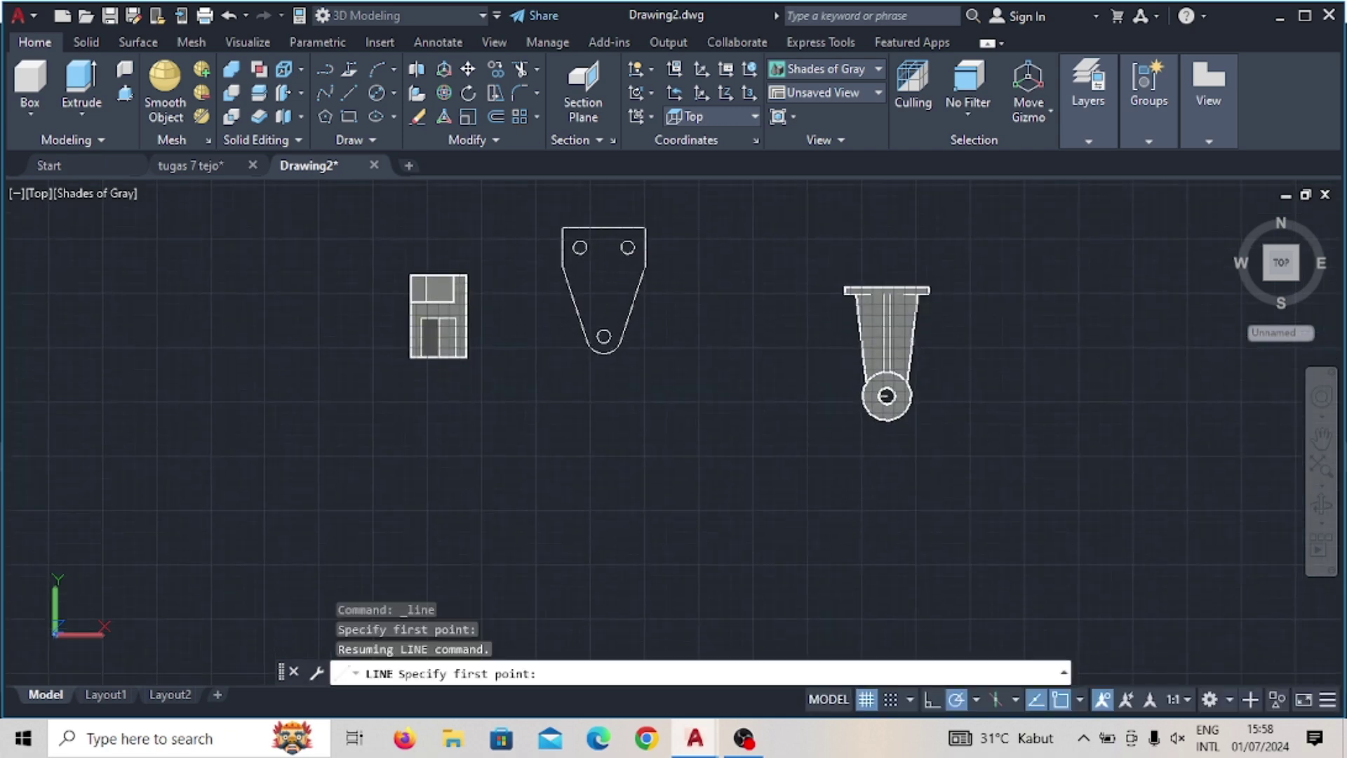
{"action": "left_click", "coordinate": [591, 405]}
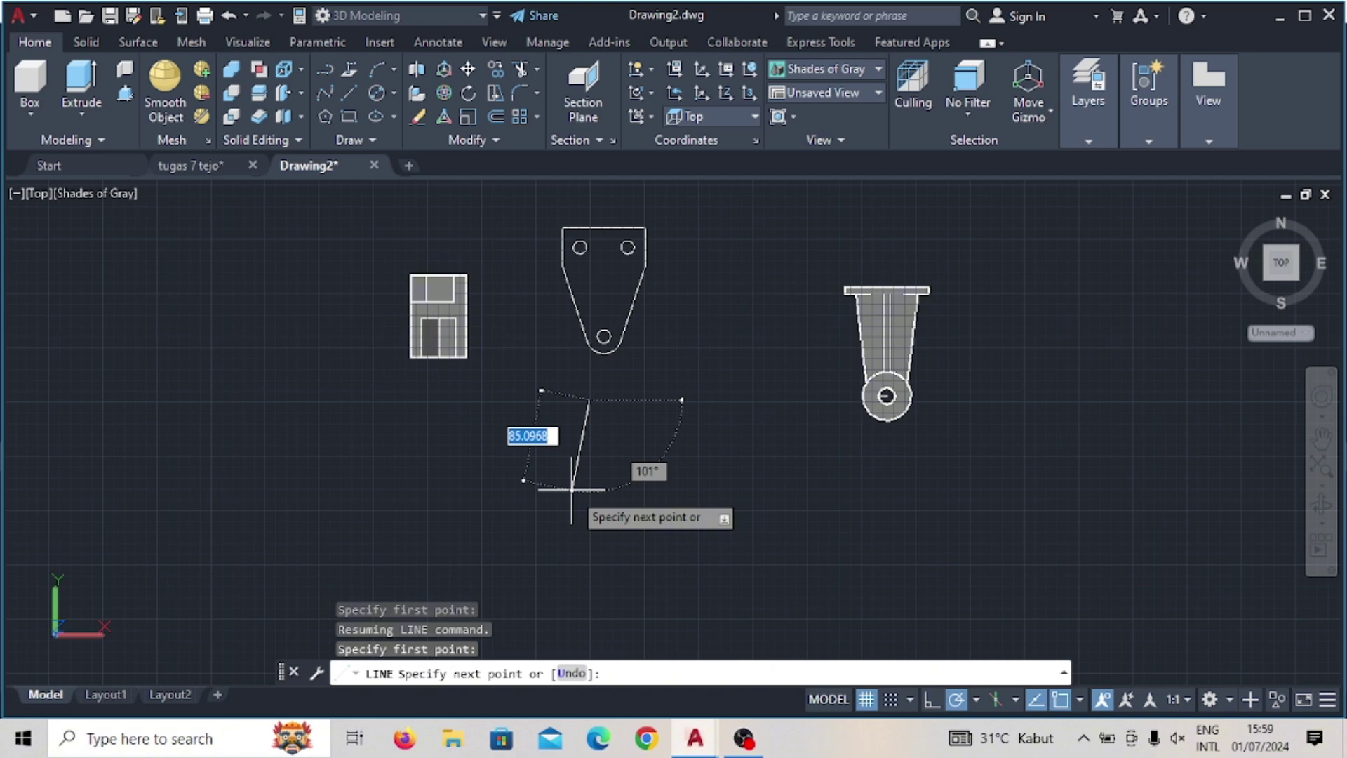
{"action": "type", "text": "75"}
{"action": "key", "text": "Return"}
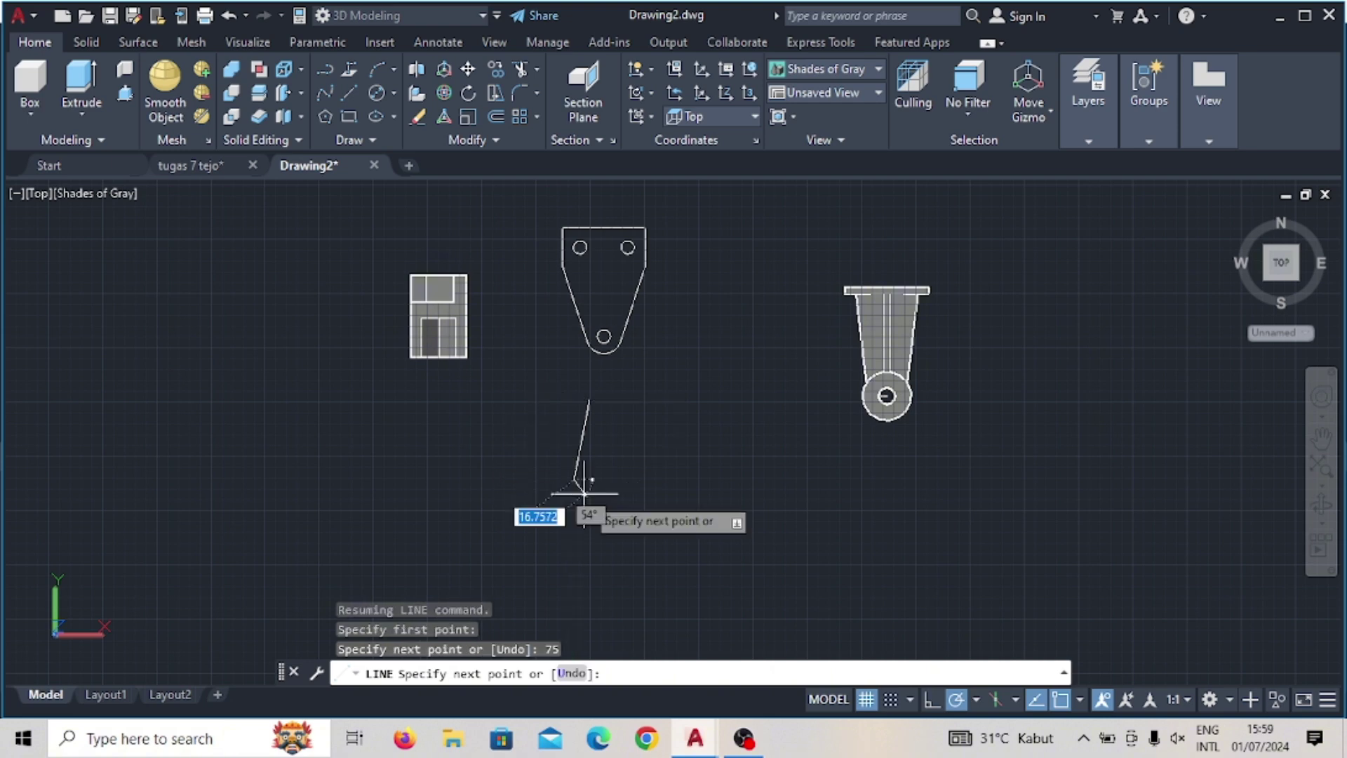
{"action": "key", "text": "Escape"}
{"action": "left_click", "coordinate": [578, 442]}
{"action": "key", "text": "Delete"}
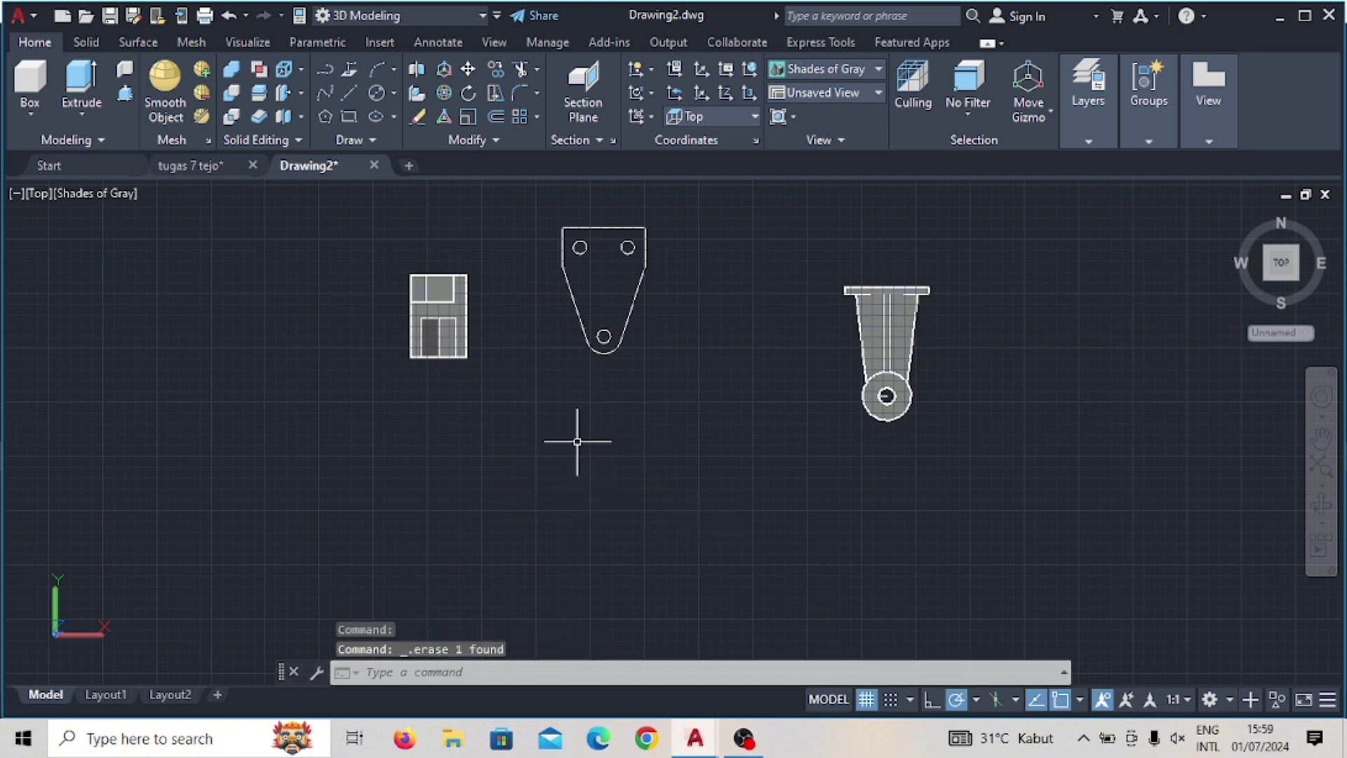
Step: Draw a closed 75 by 75 square from four lines below the plate
{"action": "left_click", "coordinate": [340, 90]}
{"action": "left_click", "coordinate": [610, 444]}
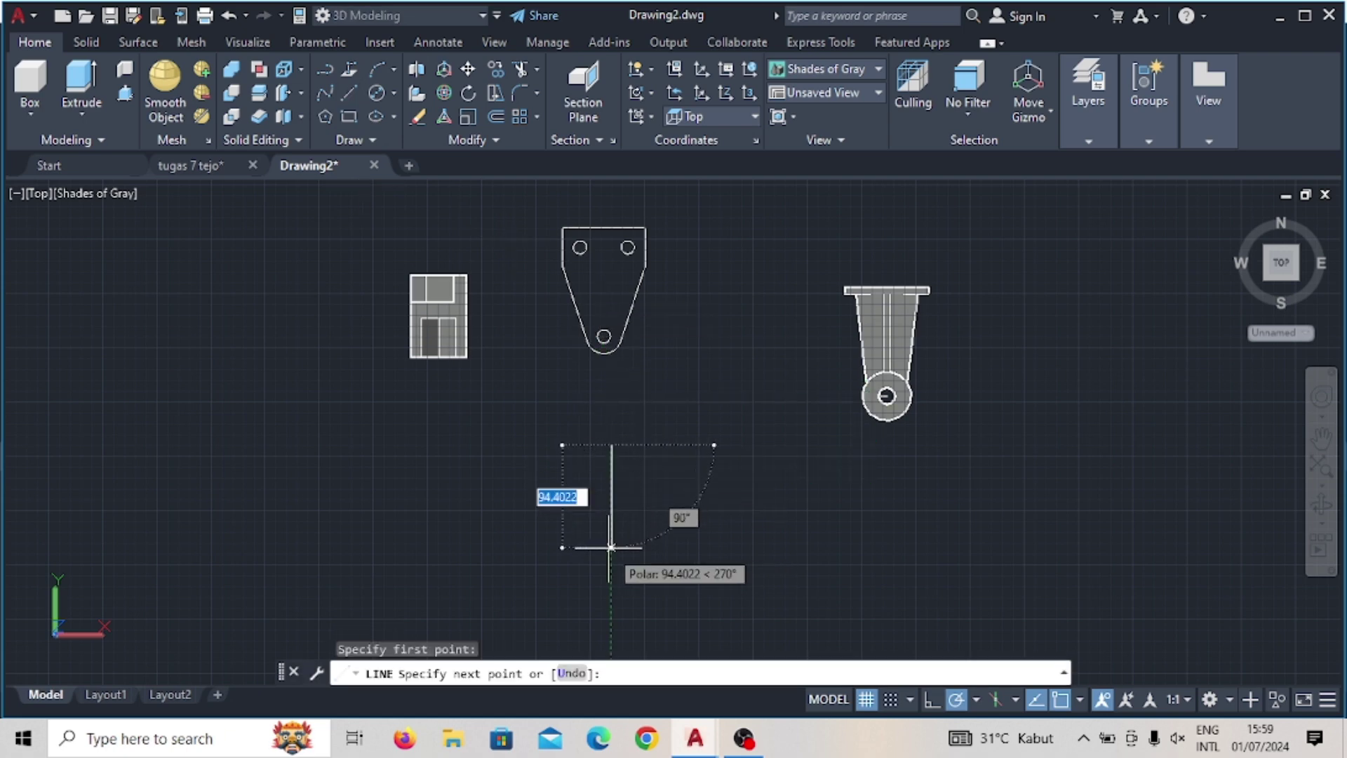
{"action": "key", "text": "BackSpace"}
{"action": "type", "text": "7"}
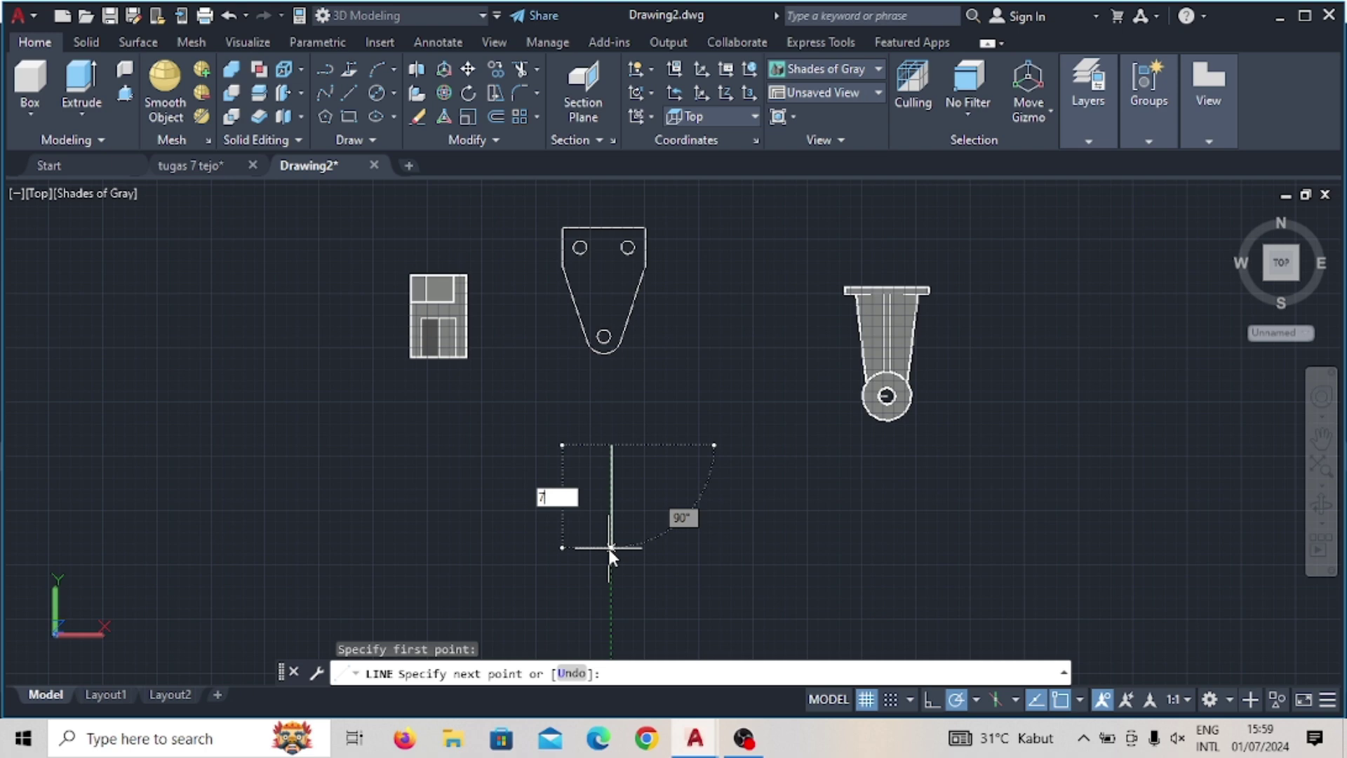
{"action": "type", "text": "5"}
{"action": "key", "text": "Return"}
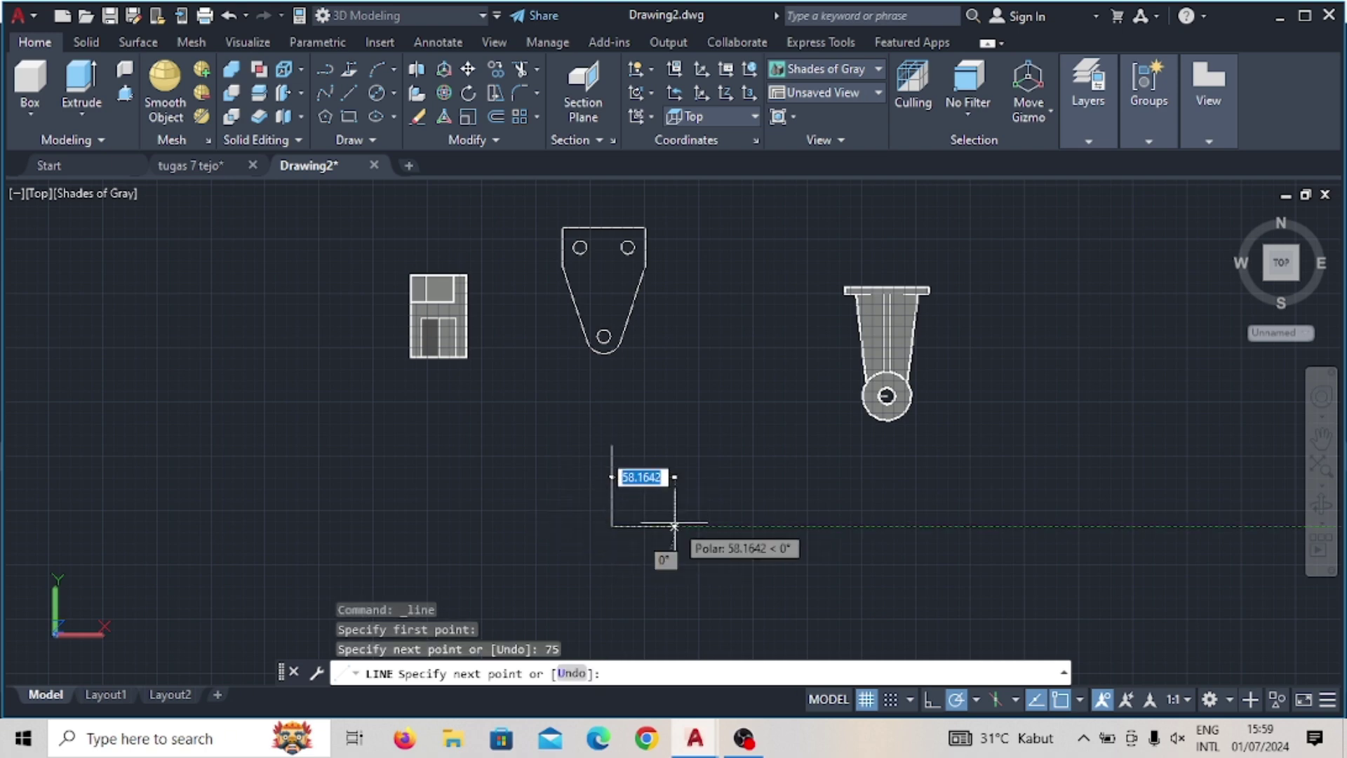
{"action": "type", "text": "75"}
{"action": "key", "text": "Return"}
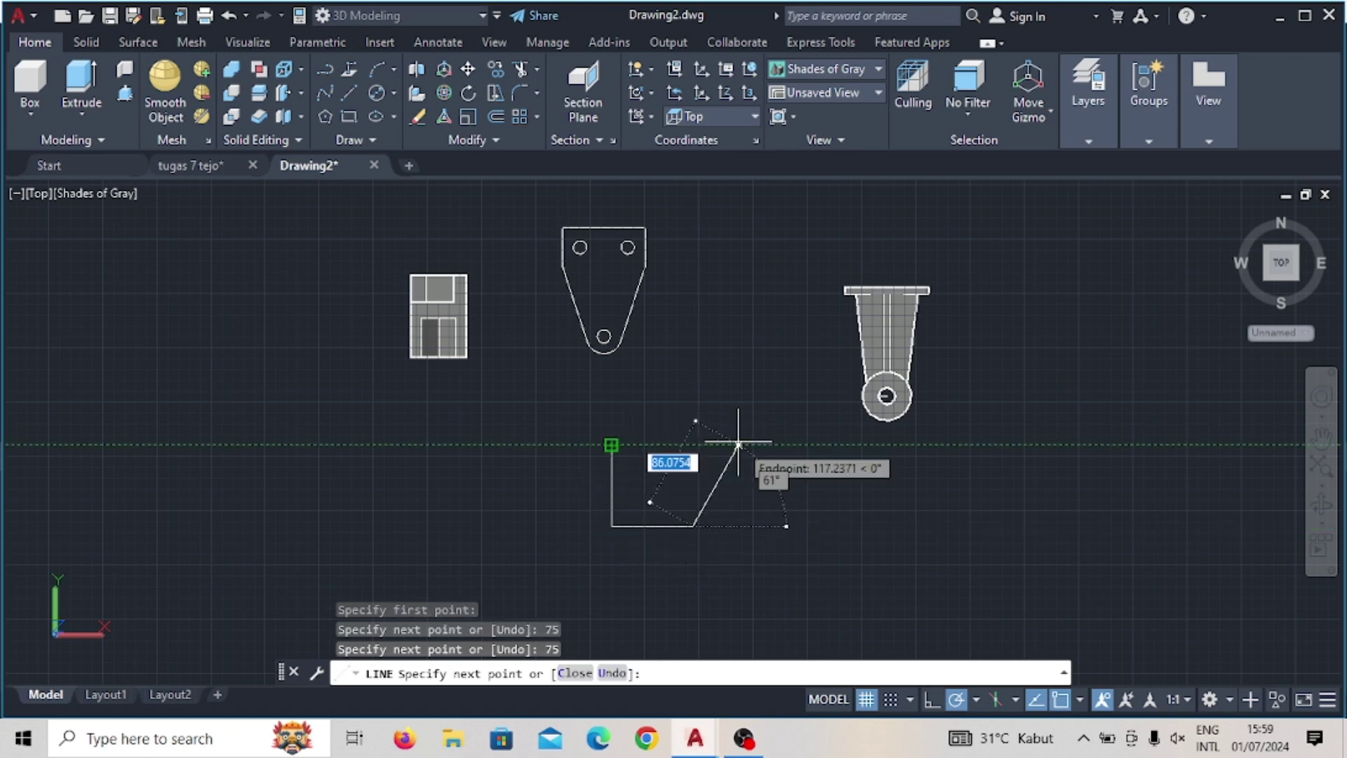
{"action": "left_click", "coordinate": [693, 444]}
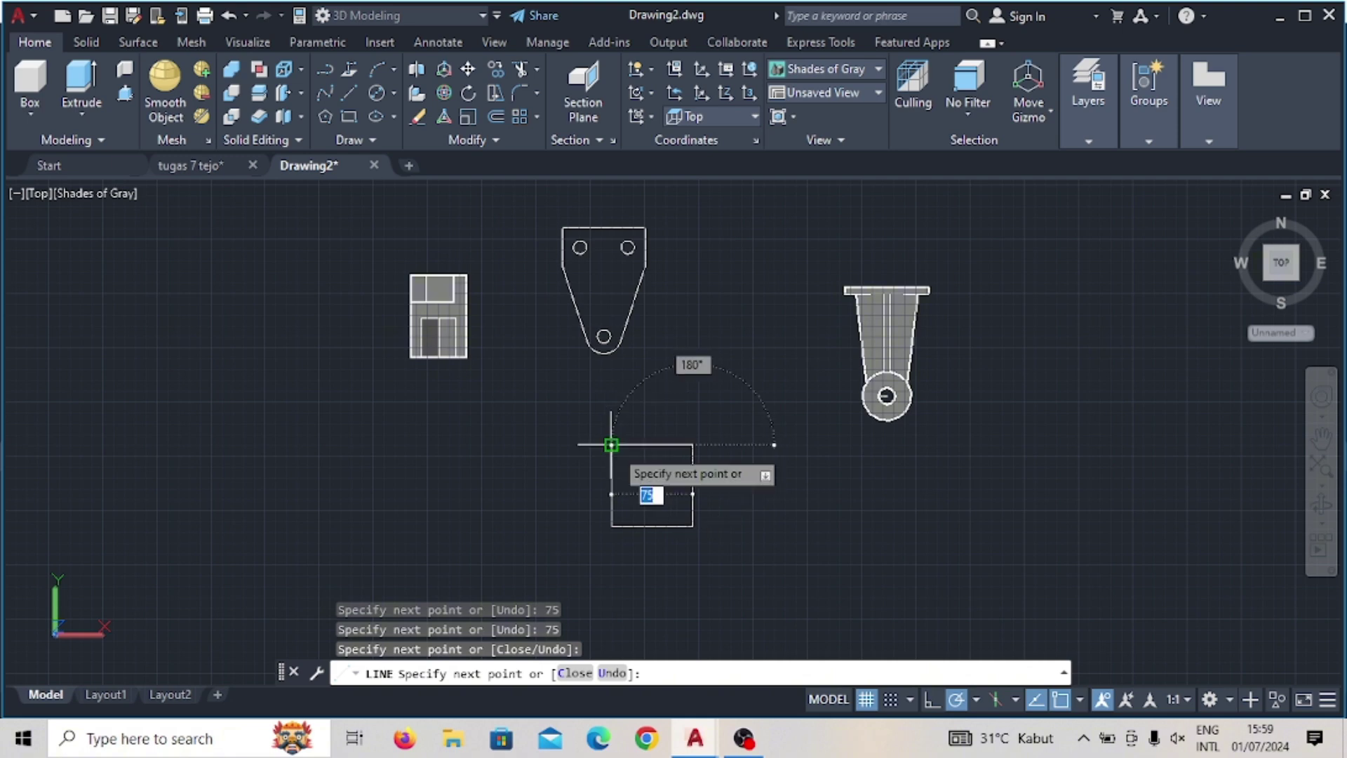
{"action": "left_click", "coordinate": [611, 444]}
{"action": "key", "text": "Escape"}
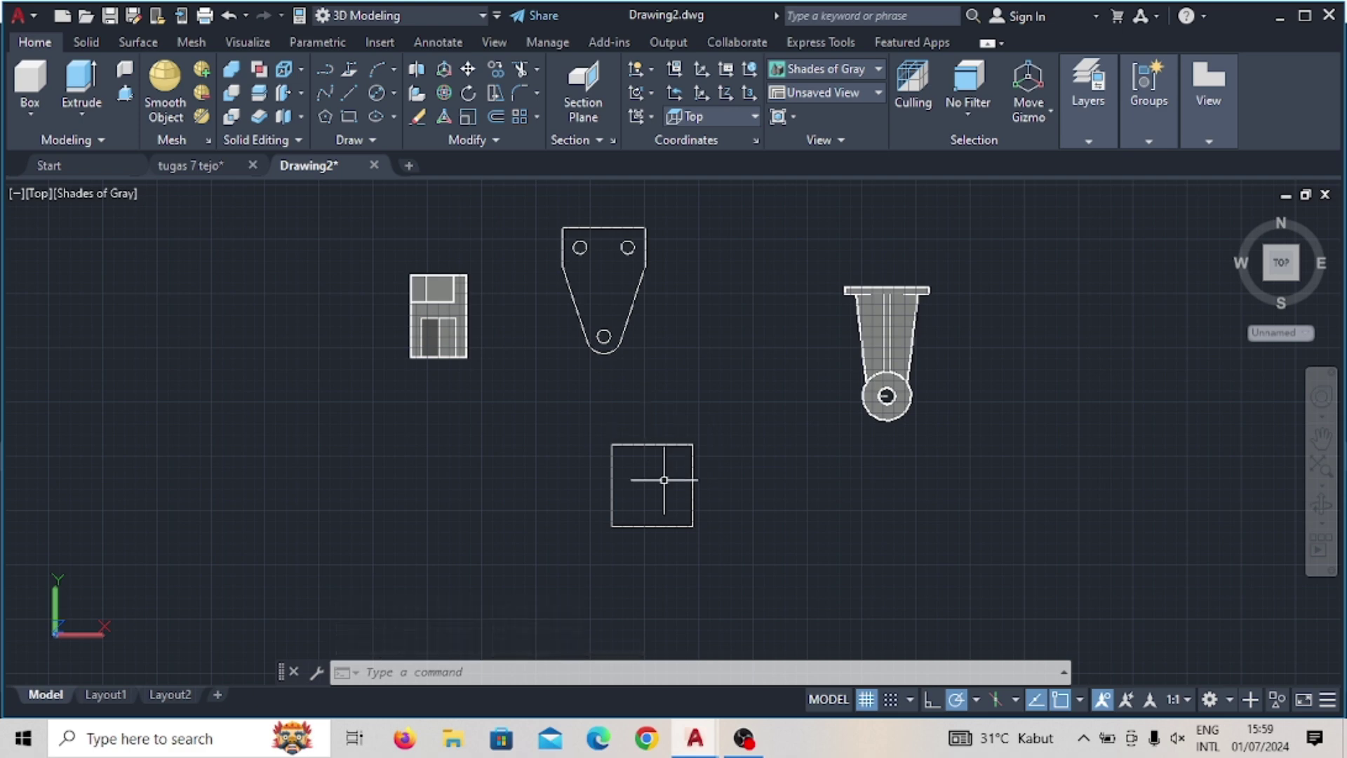
Step: Draw a vertical centre line from the square's top midpoint to its bottom midpoint
{"action": "left_click", "coordinate": [351, 93]}
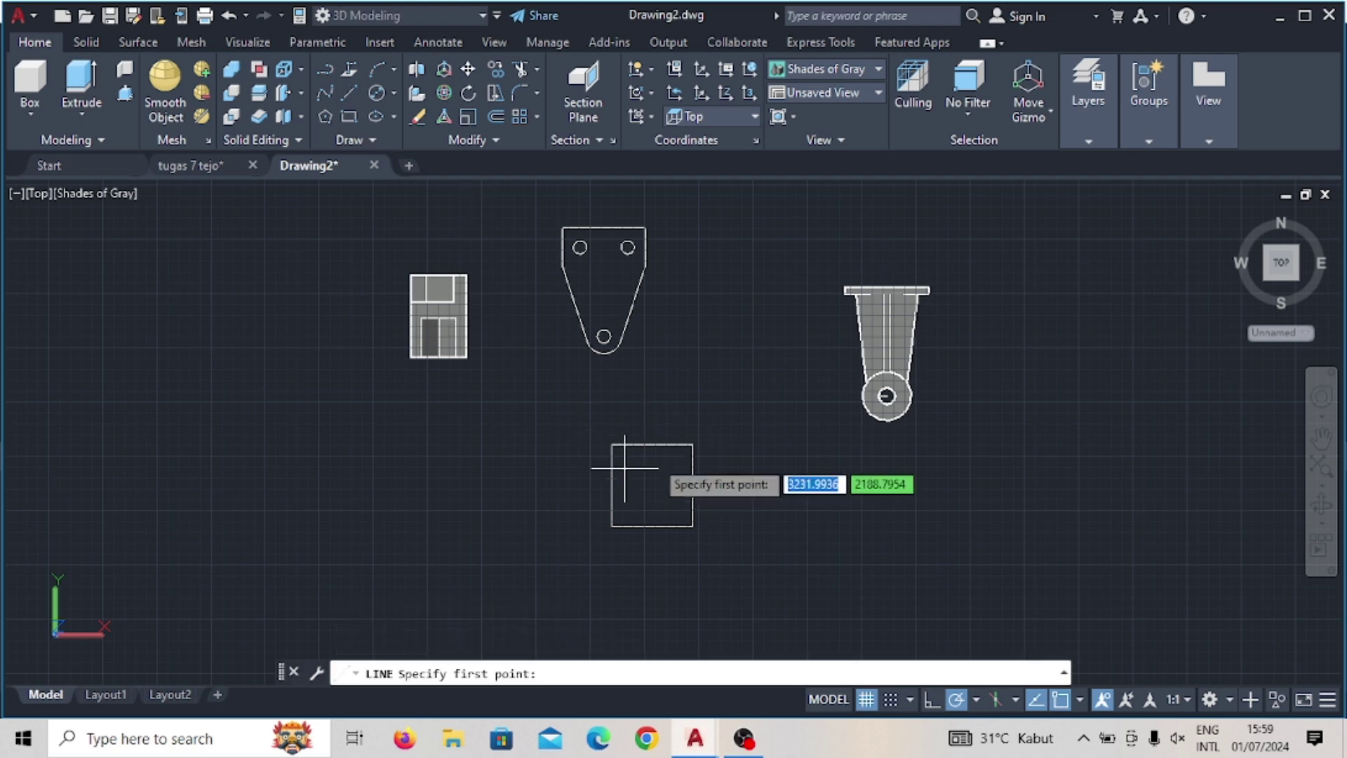
{"action": "scroll", "coordinate": [656, 451], "scroll_direction": "up", "scroll_amount": 5}
{"action": "scroll", "coordinate": [617, 421], "scroll_direction": "down", "scroll_amount": 5}
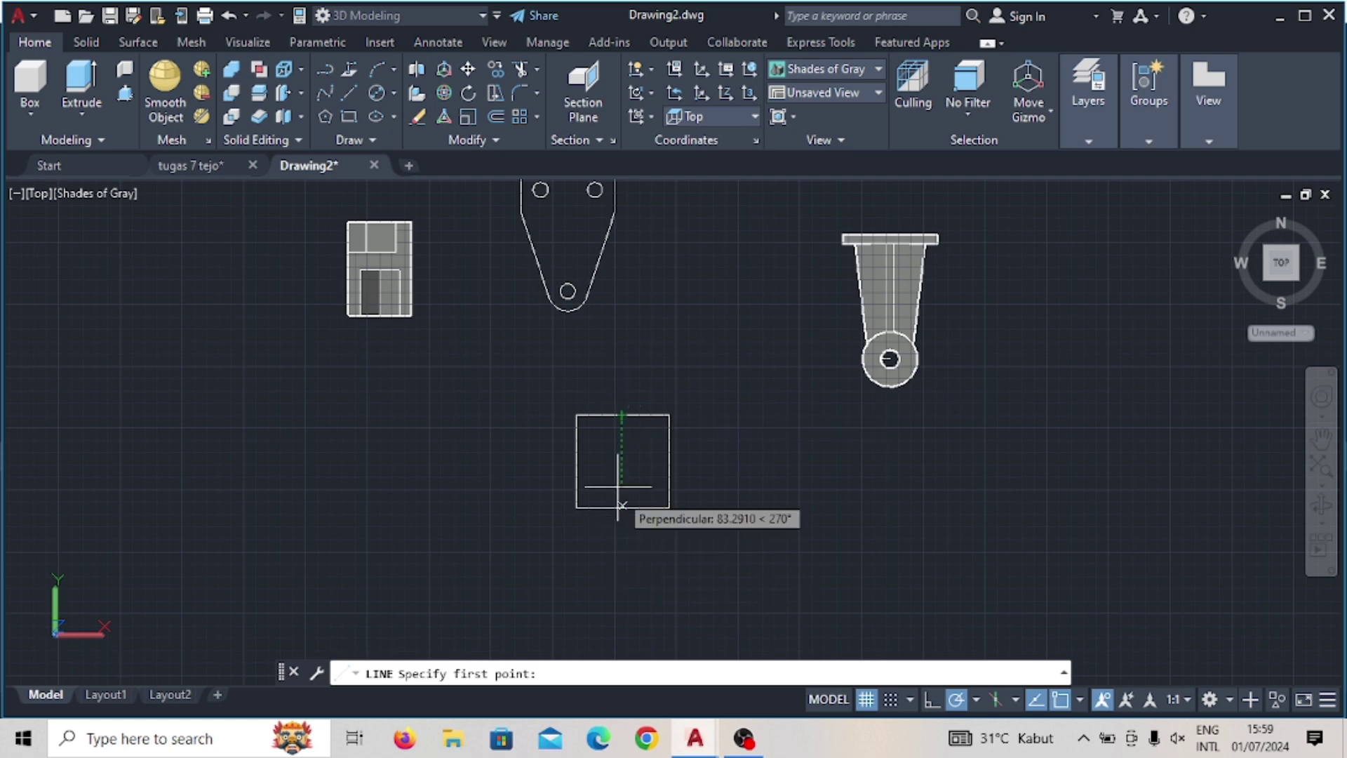
{"action": "left_click", "coordinate": [622, 414]}
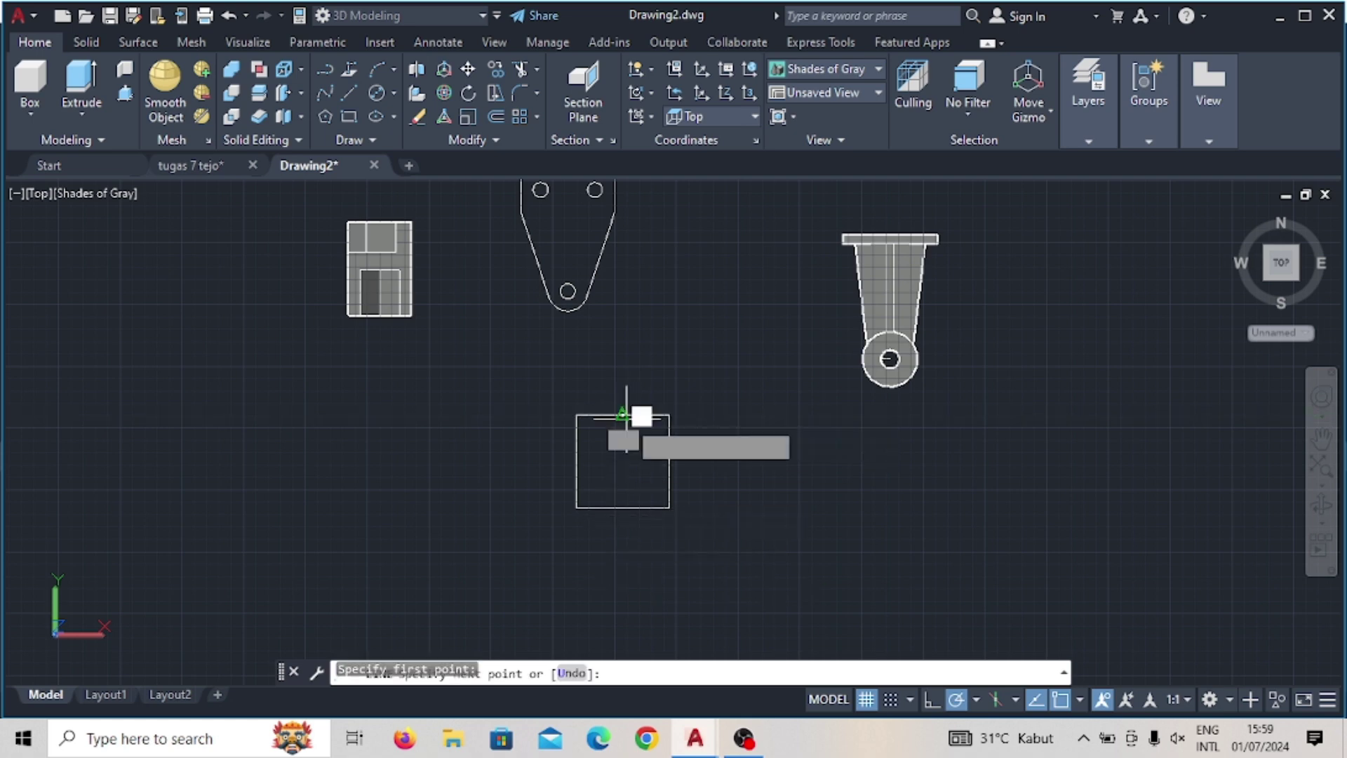
{"action": "left_click", "coordinate": [620, 504]}
{"action": "key", "text": "Escape"}
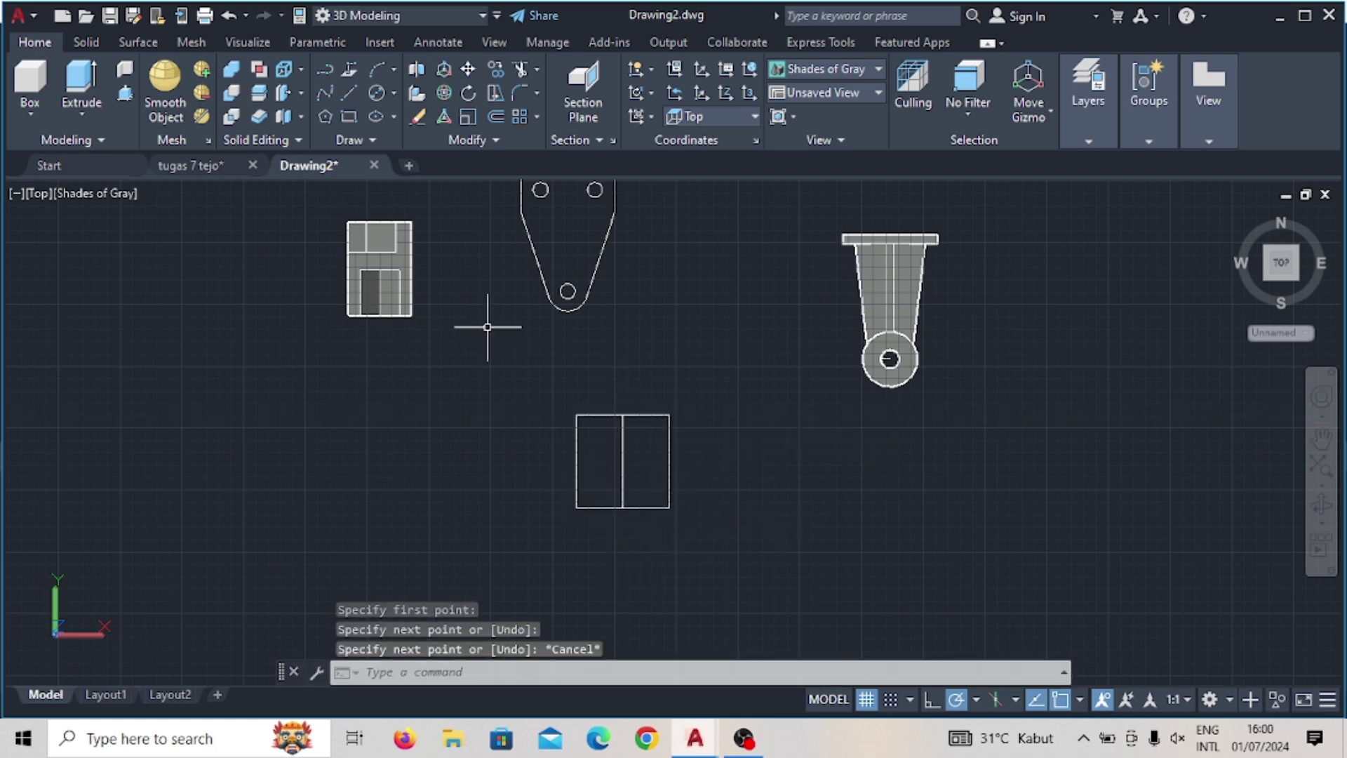
Step: Draw a 24-wide, 25-deep notch starting 12 units along the top edge
{"action": "left_click", "coordinate": [348, 92]}
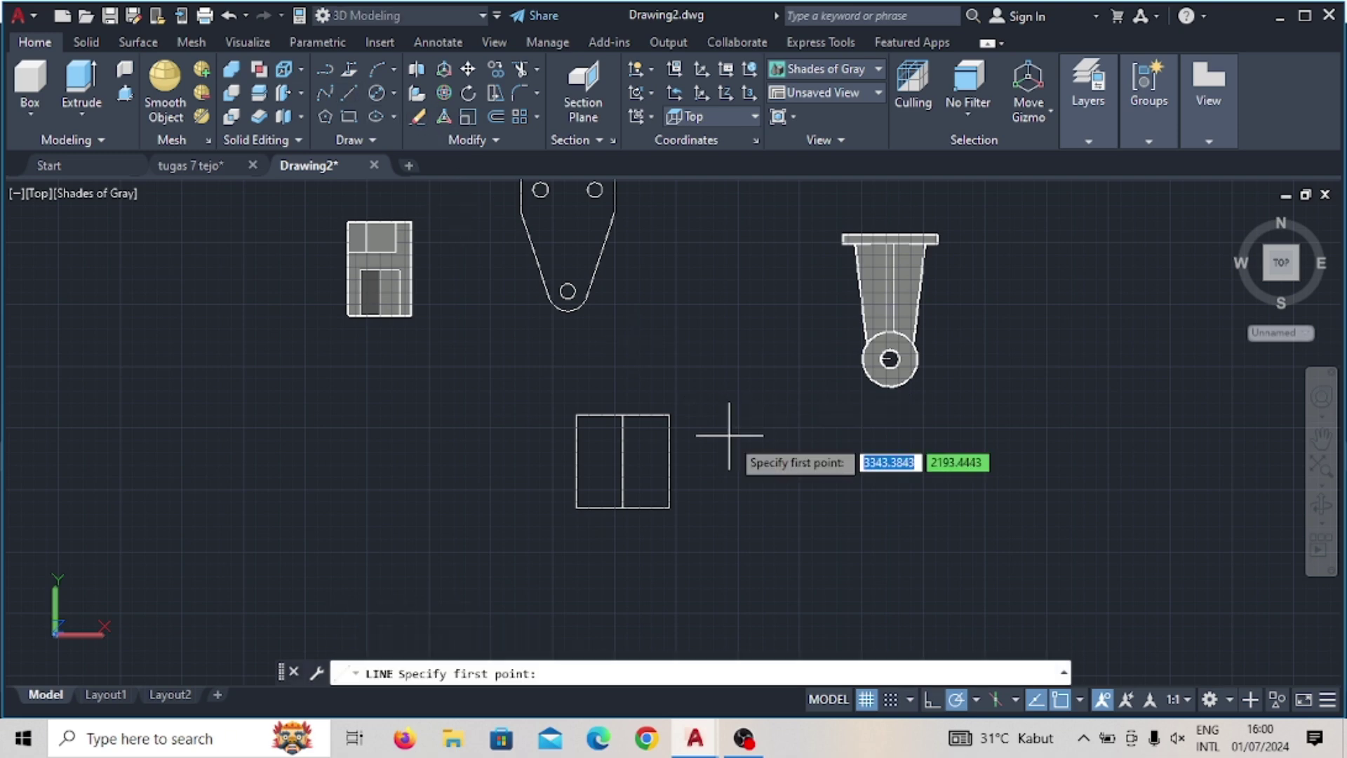
{"action": "scroll", "coordinate": [730, 435], "scroll_direction": "up", "scroll_amount": 2}
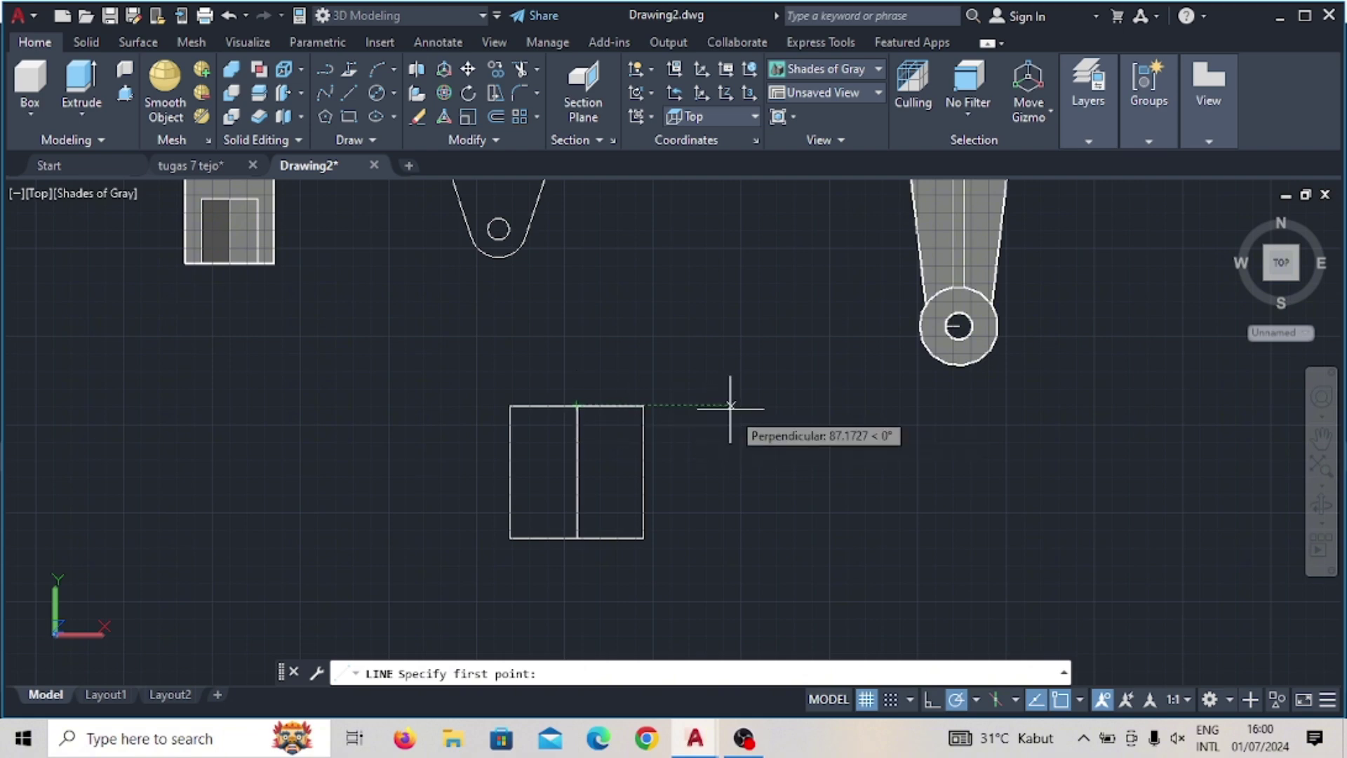
{"action": "type", "text": "1"}
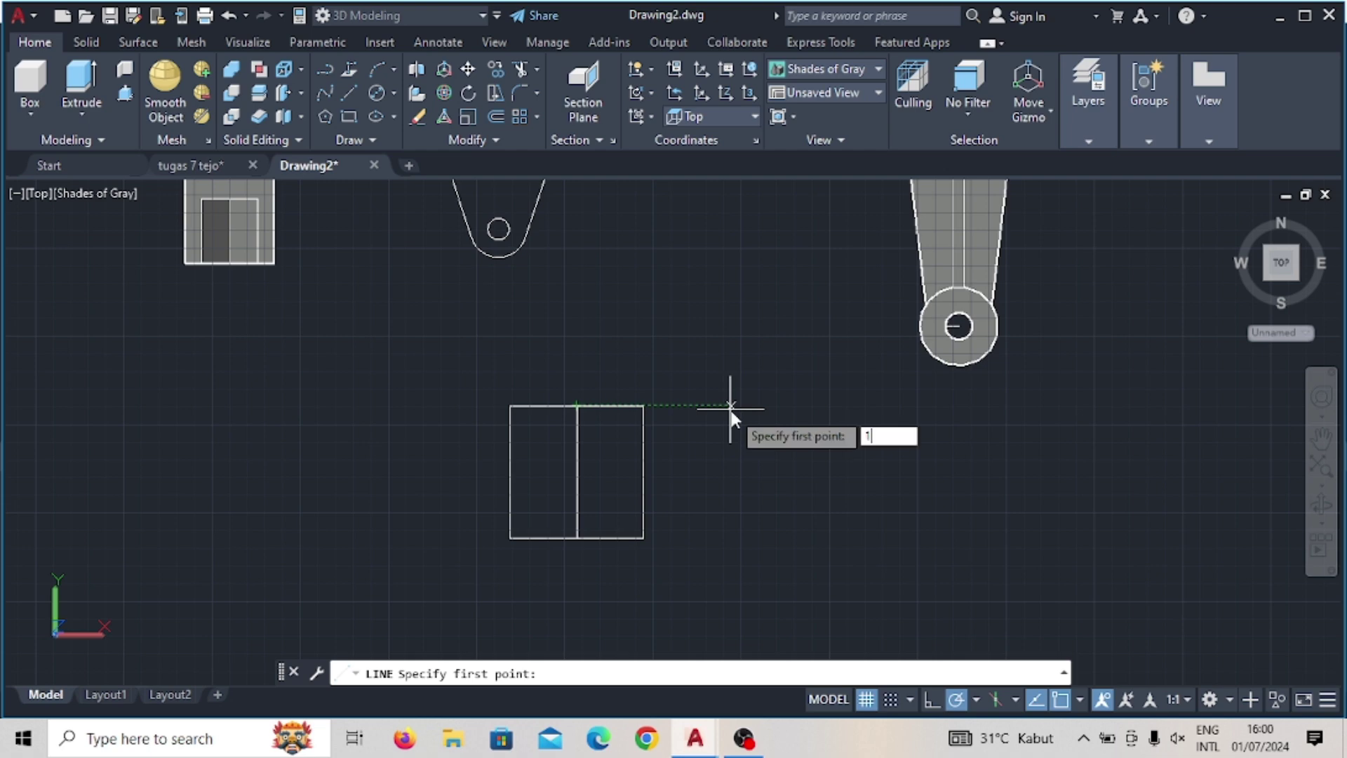
{"action": "type", "text": "2"}
{"action": "key", "text": "Return"}
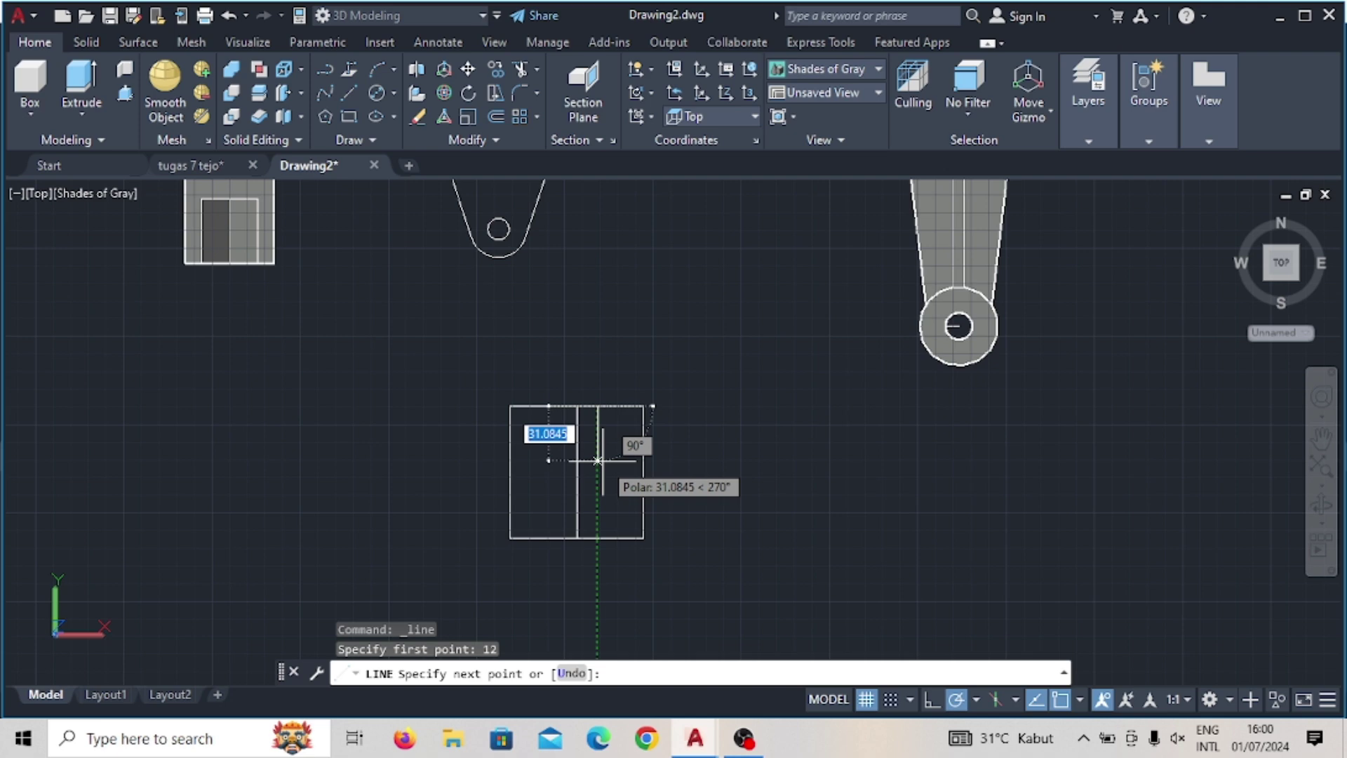
{"action": "type", "text": "2"}
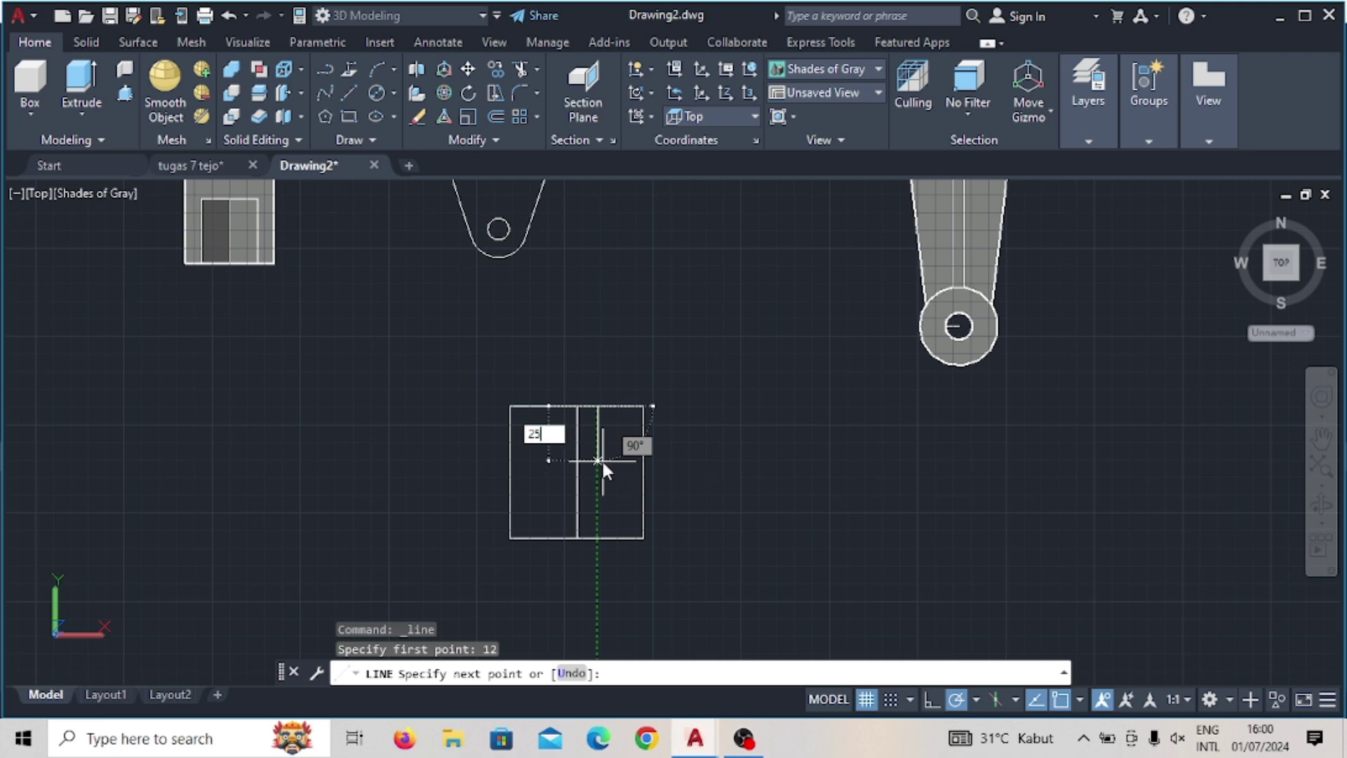
{"action": "type", "text": "5"}
{"action": "key", "text": "Return"}
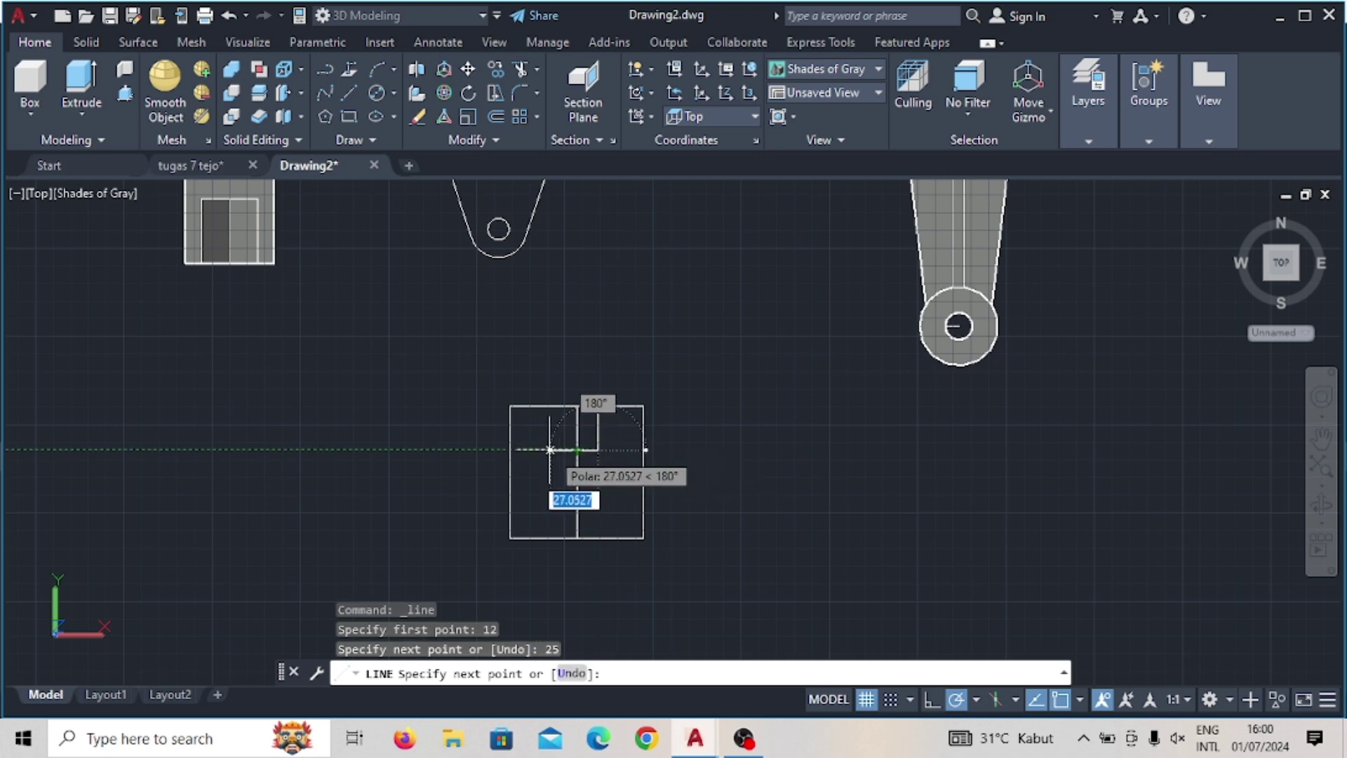
{"action": "type", "text": "24"}
{"action": "key", "text": "Return"}
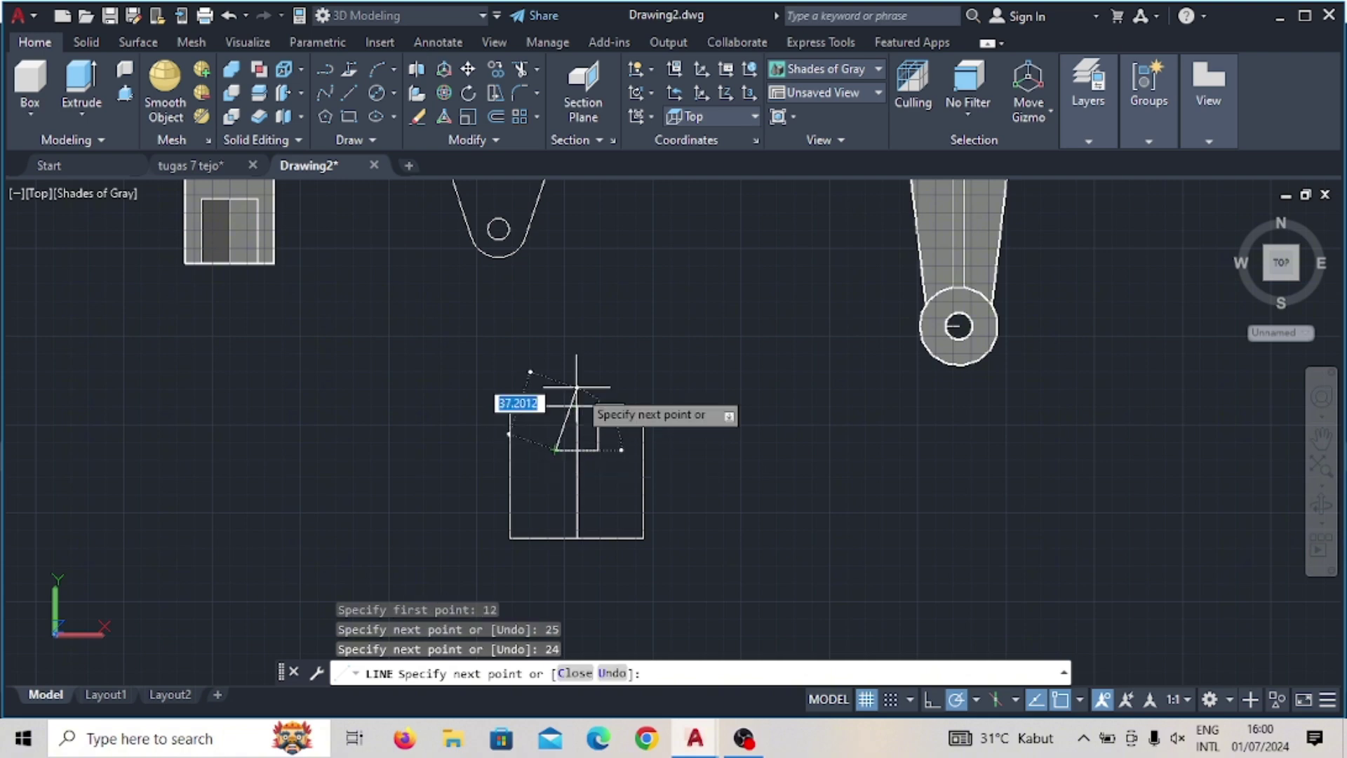
{"action": "left_click", "coordinate": [556, 404]}
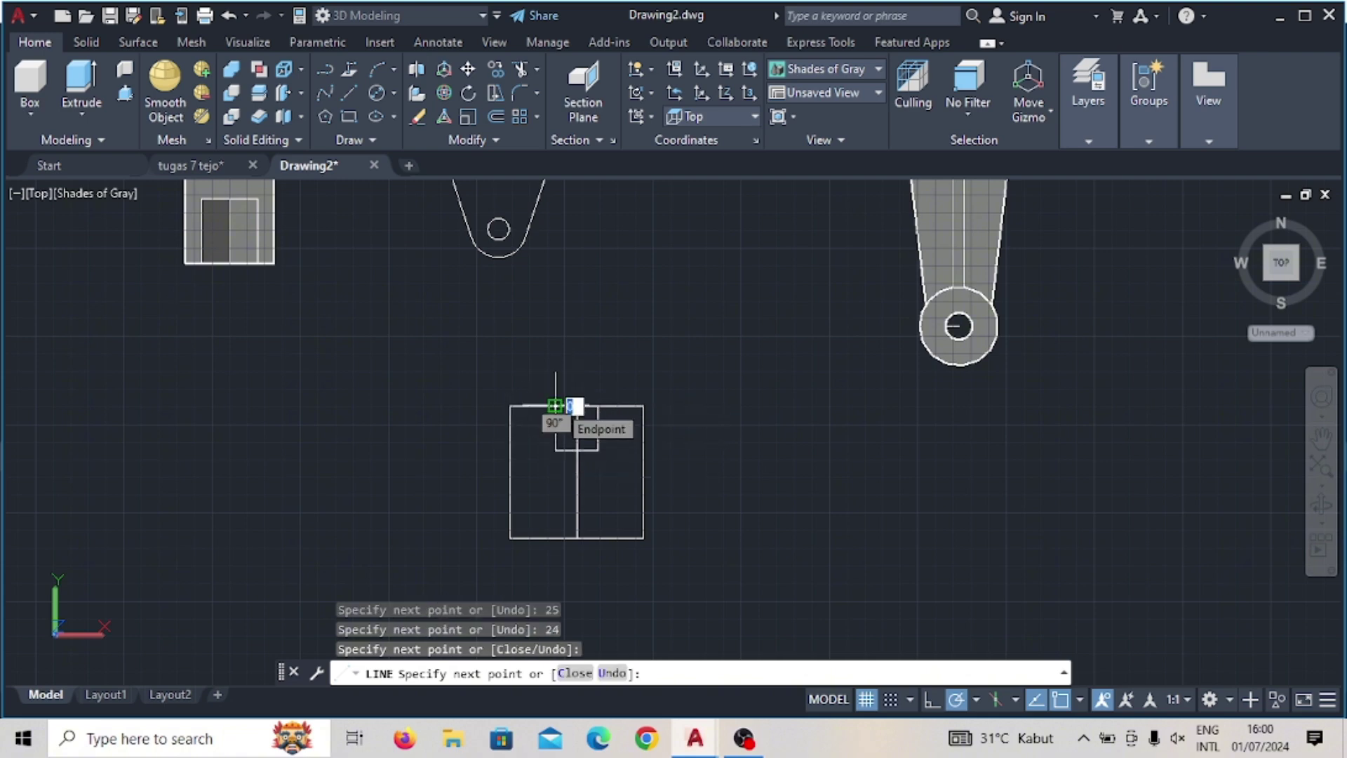
{"action": "key", "text": "Escape"}
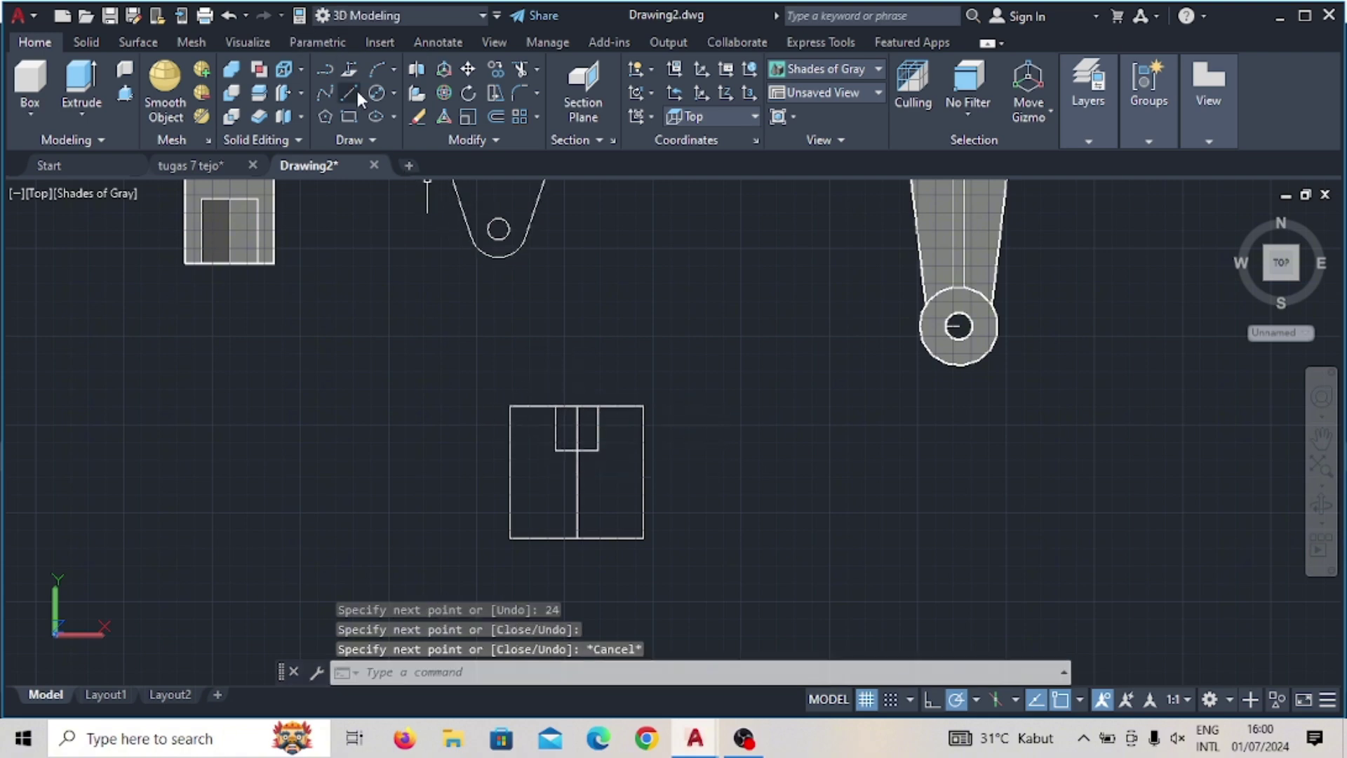
{"action": "left_click", "coordinate": [357, 93]}
Step: Draw the 50-wide, 37.5-deep U-shape starting 25 units along the top edge around the notch
{"action": "scroll", "coordinate": [628, 405], "scroll_direction": "up", "scroll_amount": 2}
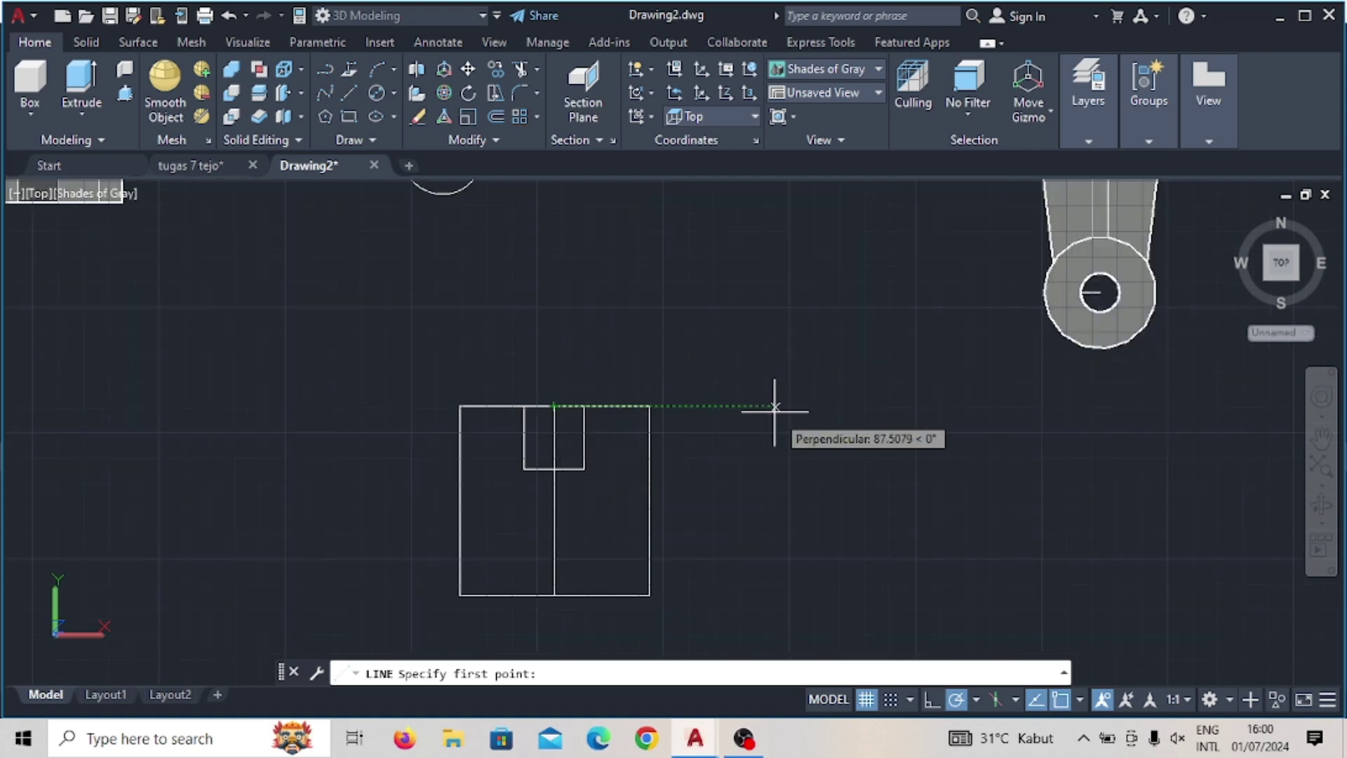
{"action": "type", "text": "25"}
{"action": "key", "text": "Return"}
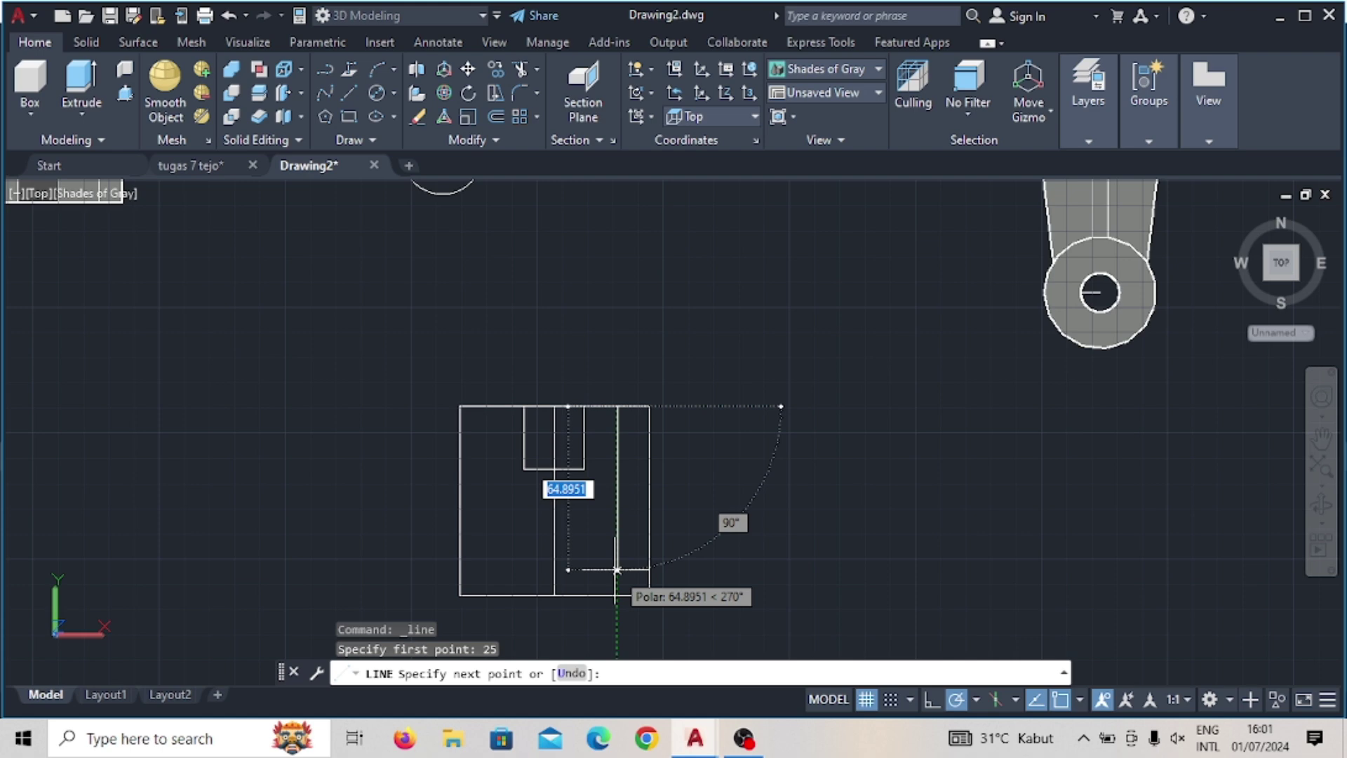
{"action": "type", "text": "27"}
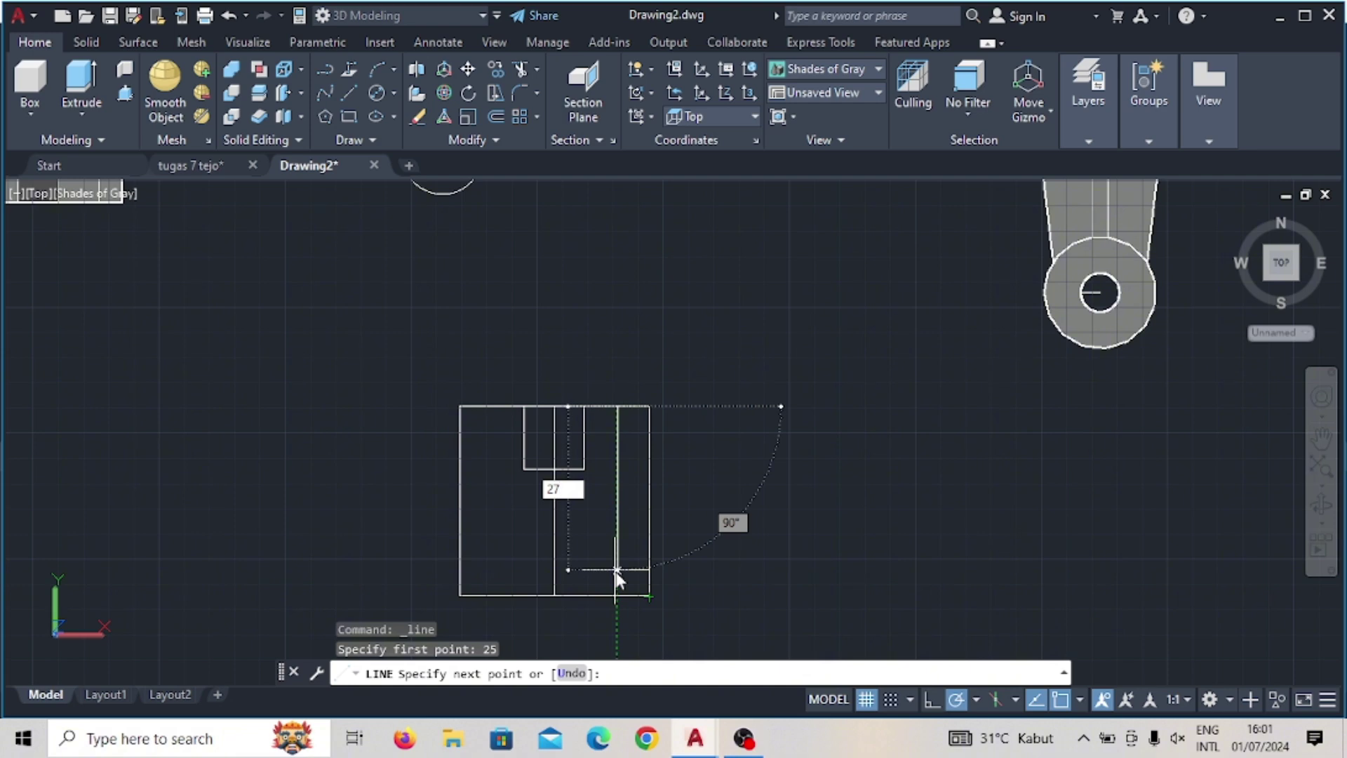
{"action": "type", "text": ".5"}
{"action": "key", "text": "Return"}
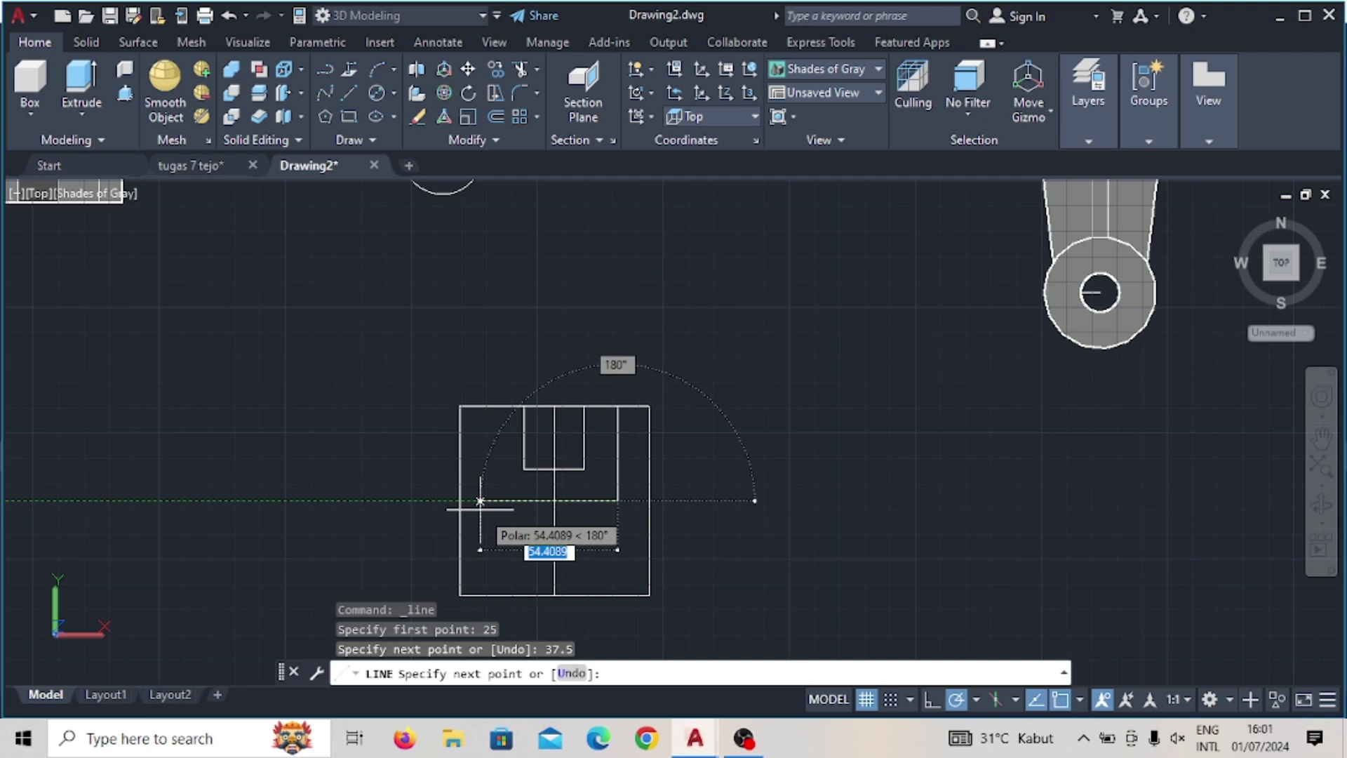
{"action": "type", "text": "50"}
{"action": "key", "text": "Return"}
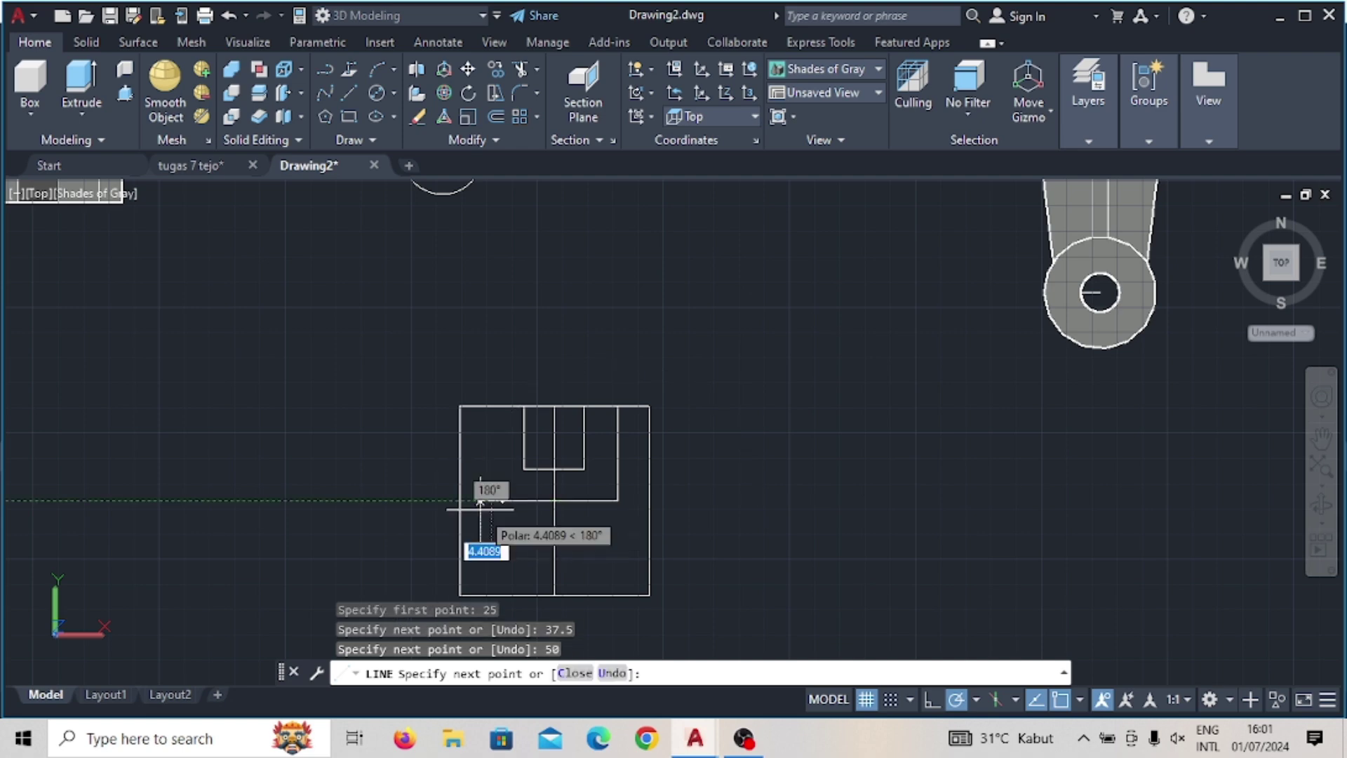
{"action": "left_click", "coordinate": [490, 407]}
{"action": "key", "text": "Escape"}
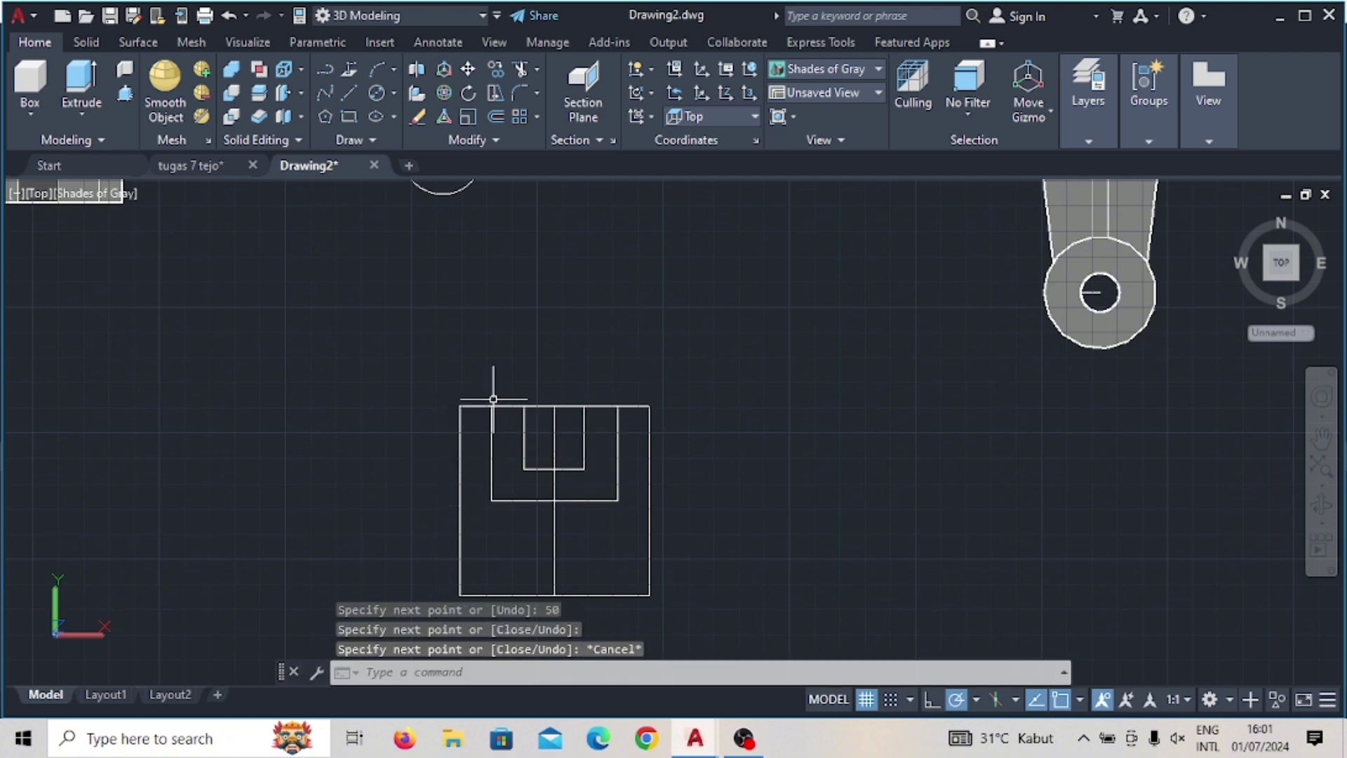
{"action": "left_click", "coordinate": [344, 89]}
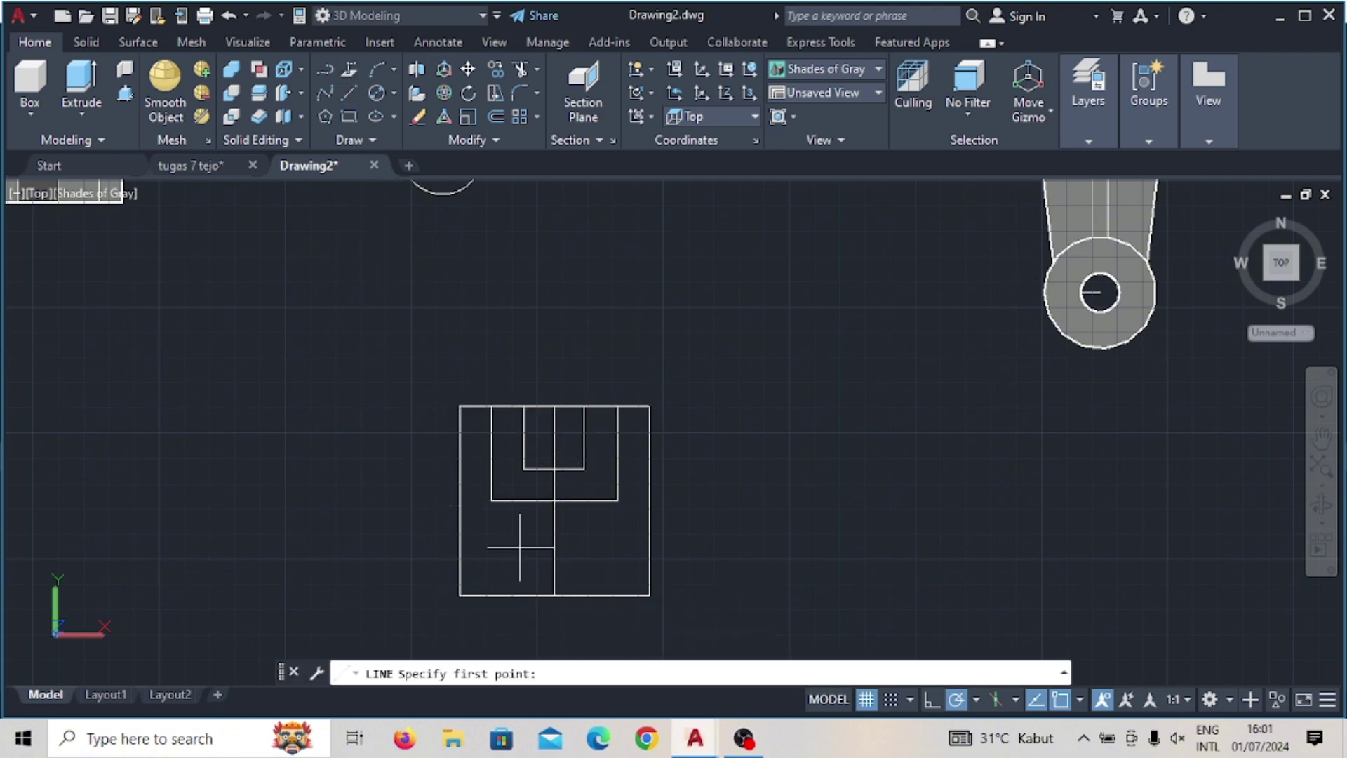
Step: Draw a vertical line 5 units off the bottom-edge centre up to the large U
{"action": "middle_click_drag", "start_coordinate": [519, 528], "coordinate": [475, 377]}
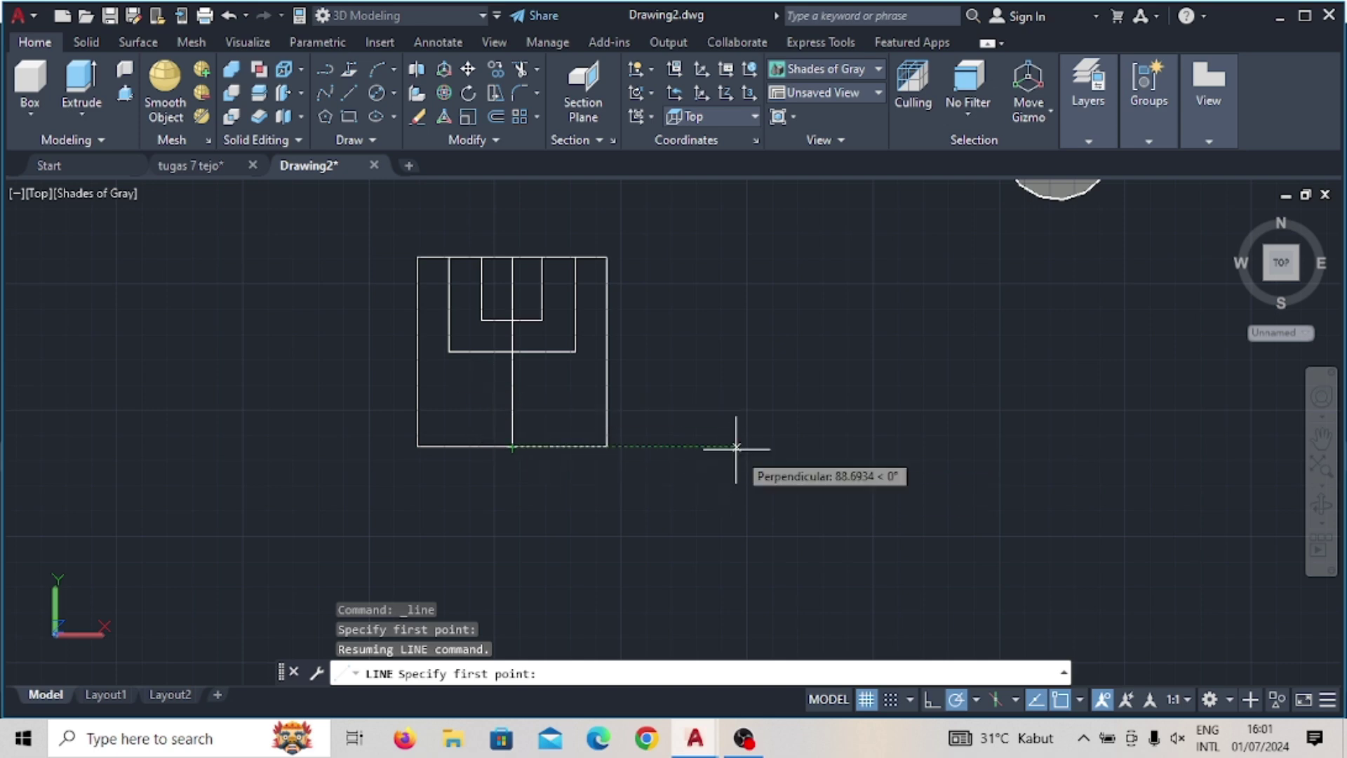
{"action": "type", "text": "5"}
{"action": "key", "text": "Return"}
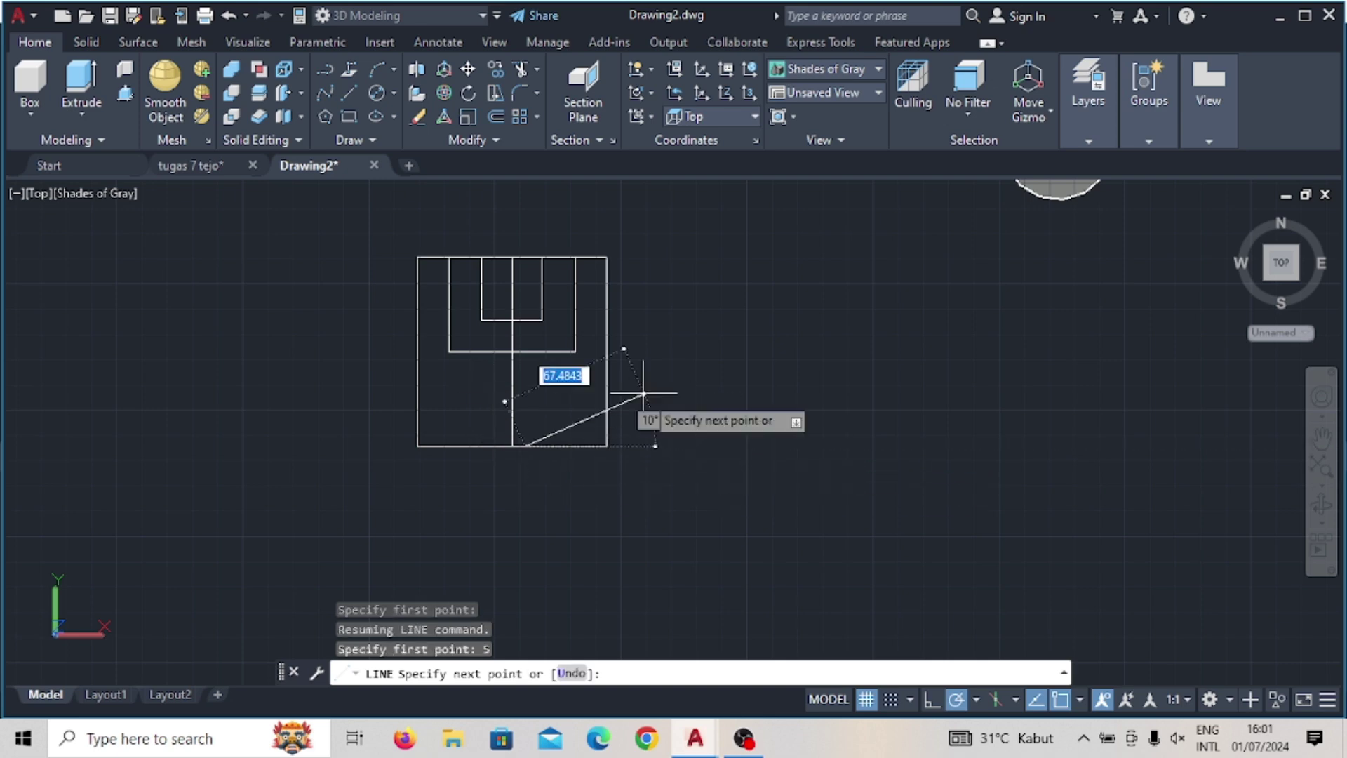
{"action": "left_click", "coordinate": [523, 352]}
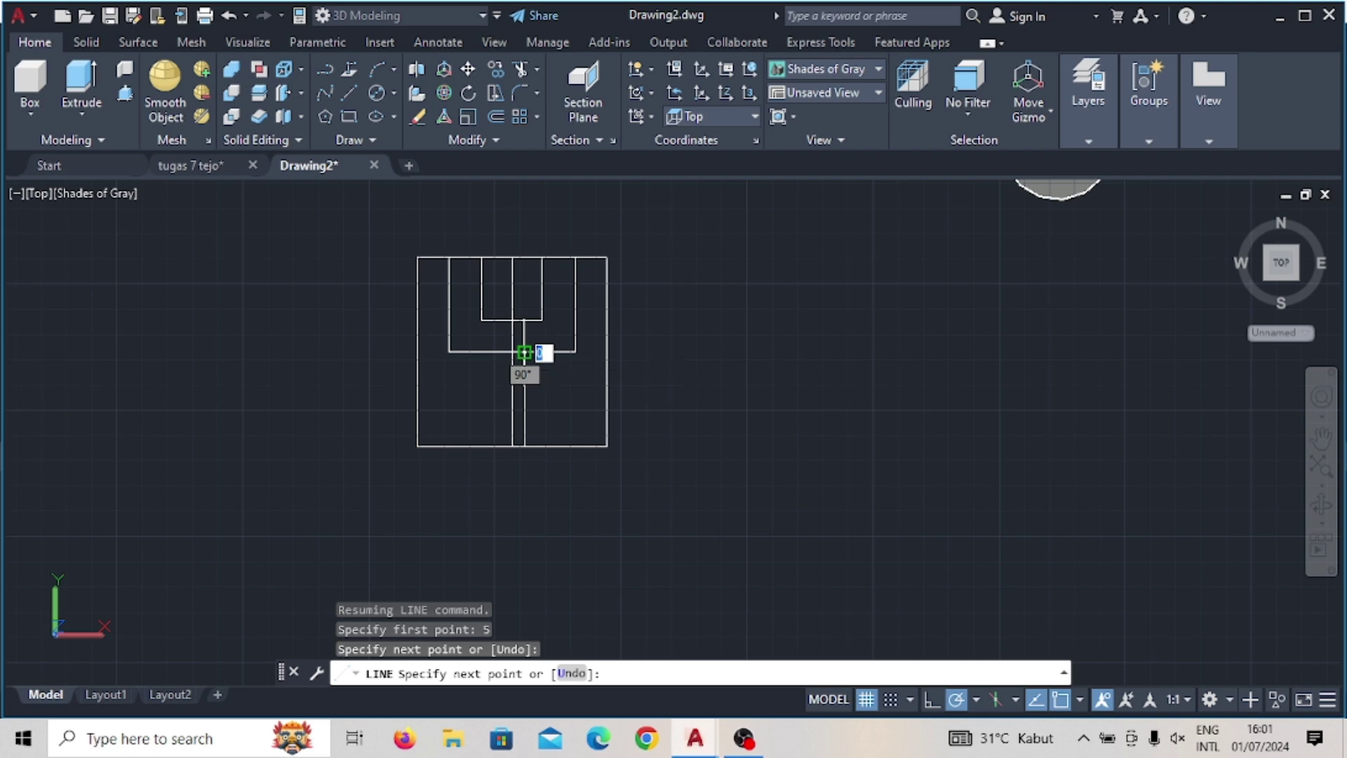
{"action": "key", "text": "Escape"}
Step: Mirror that vertical line about the centre line, keeping the original
{"action": "left_click", "coordinate": [523, 373]}
{"action": "left_click", "coordinate": [496, 140]}
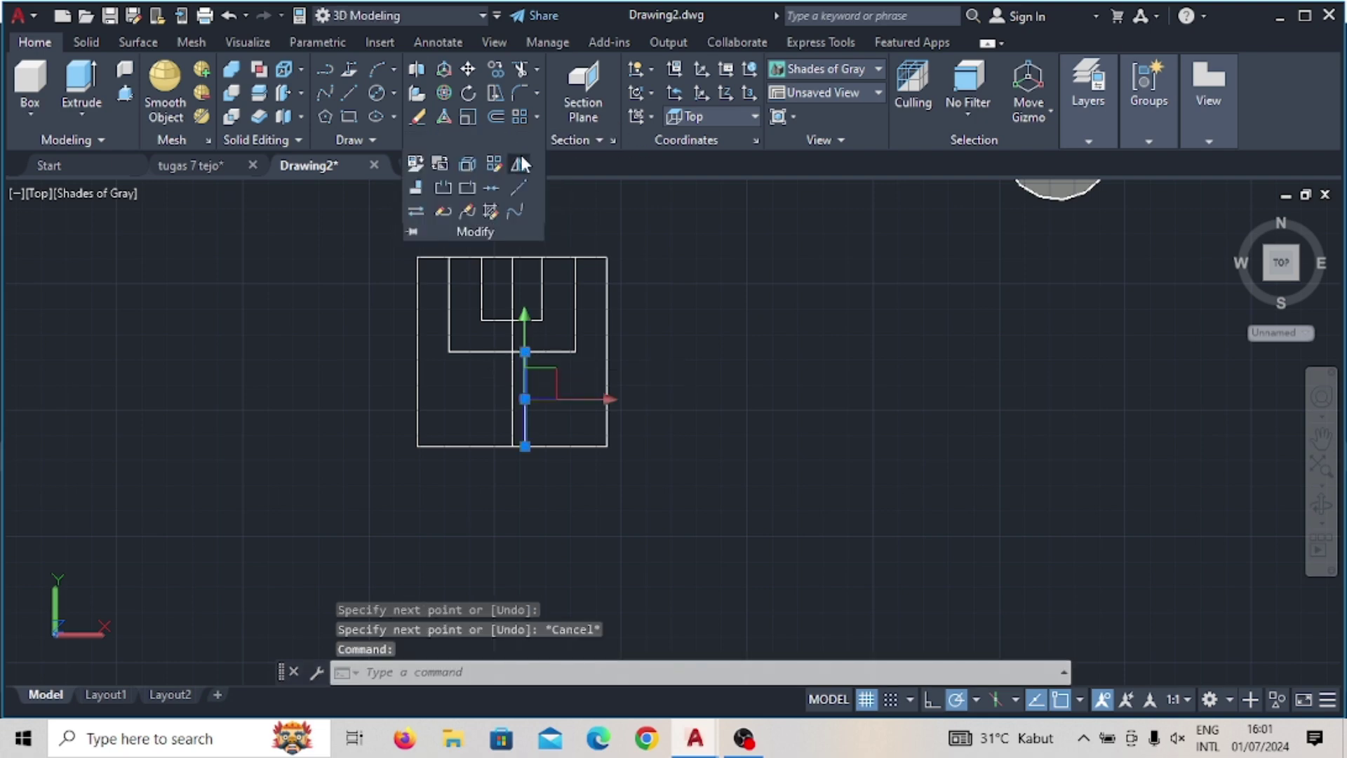
{"action": "left_click", "coordinate": [518, 164]}
{"action": "left_click", "coordinate": [512, 446]}
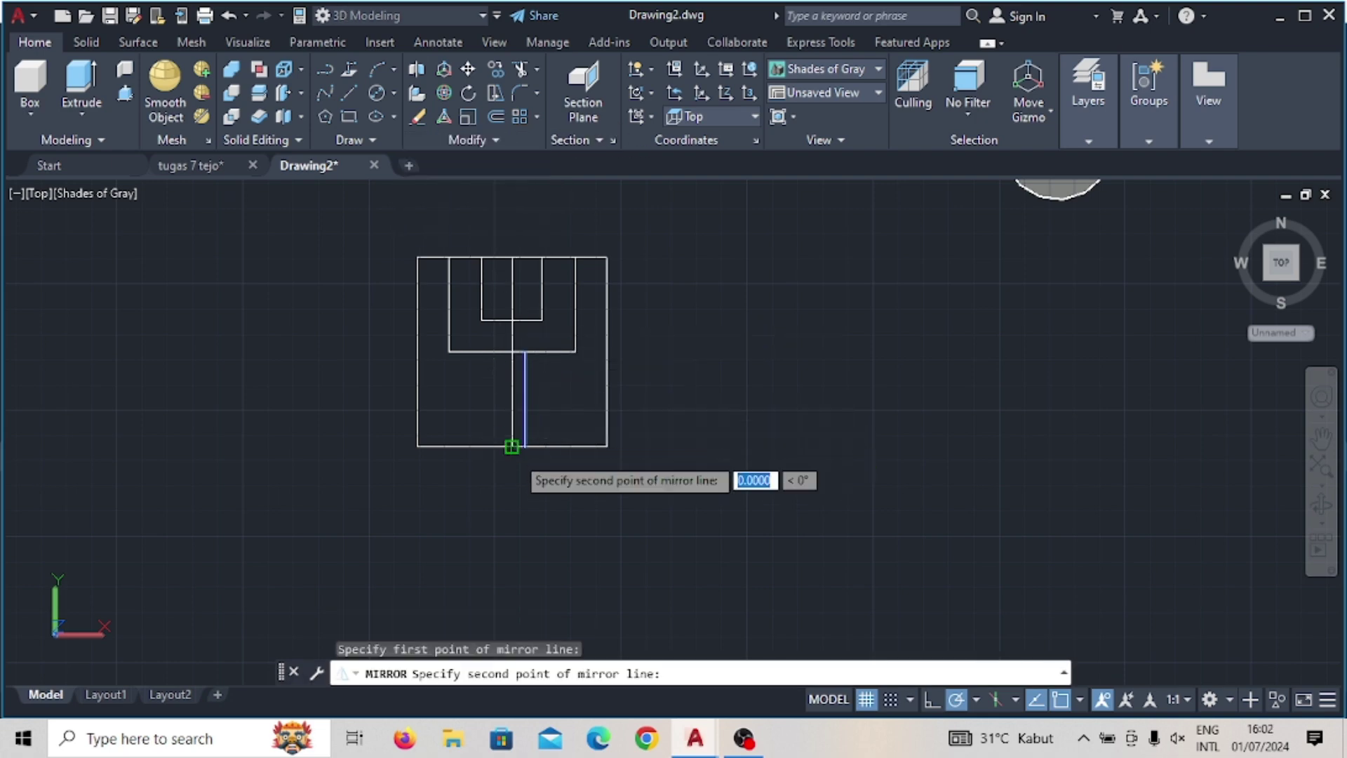
{"action": "left_click", "coordinate": [545, 515]}
{"action": "left_click", "coordinate": [564, 568]}
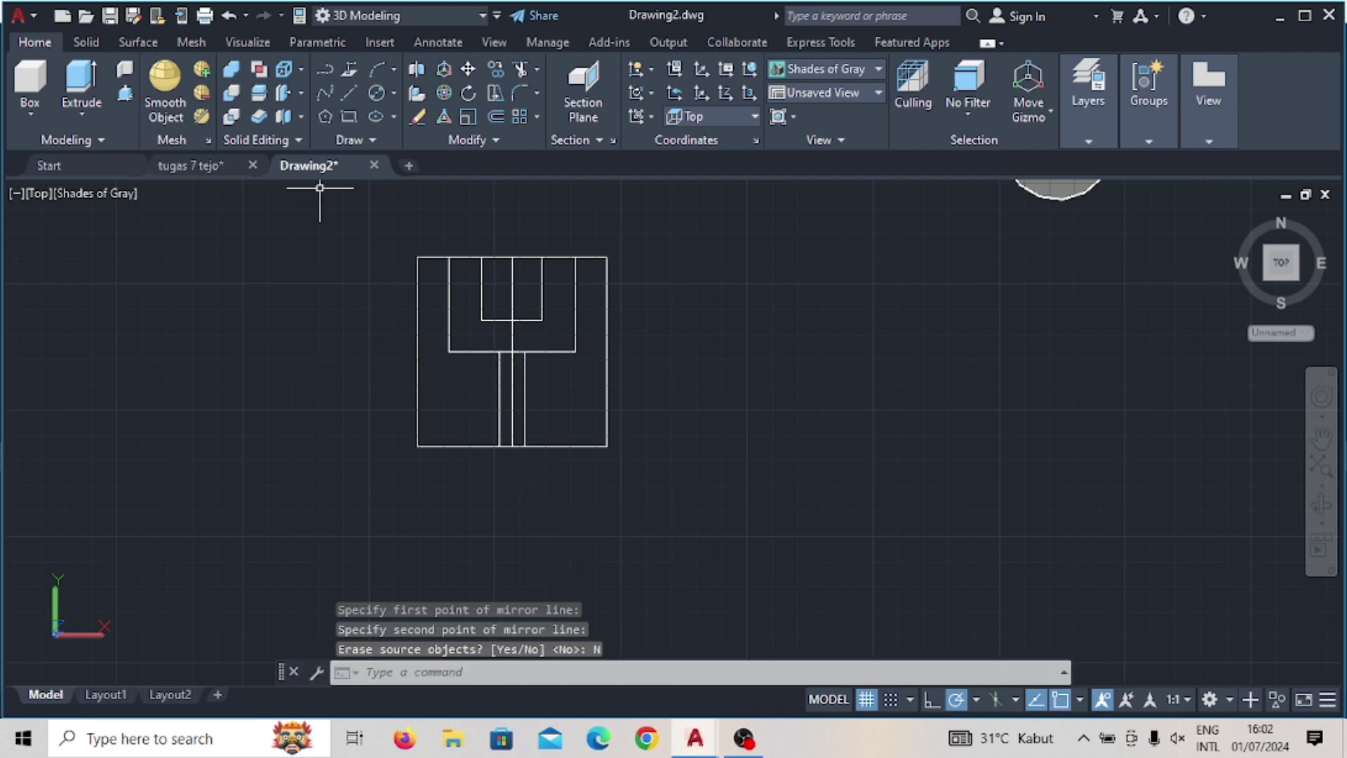
Step: Draw a 20-by-20 helper square in the outline's lower-left corner
{"action": "left_click", "coordinate": [343, 97]}
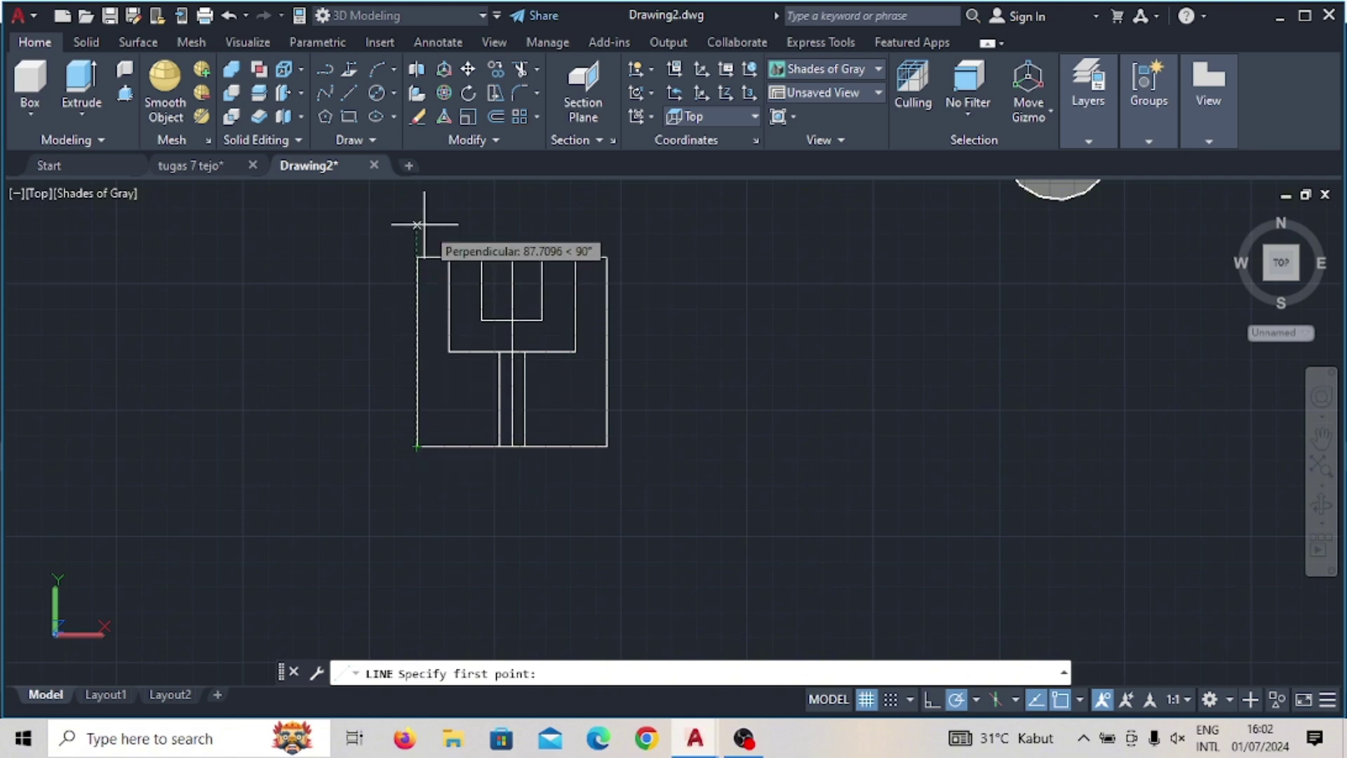
{"action": "type", "text": "20"}
{"action": "key", "text": "Return"}
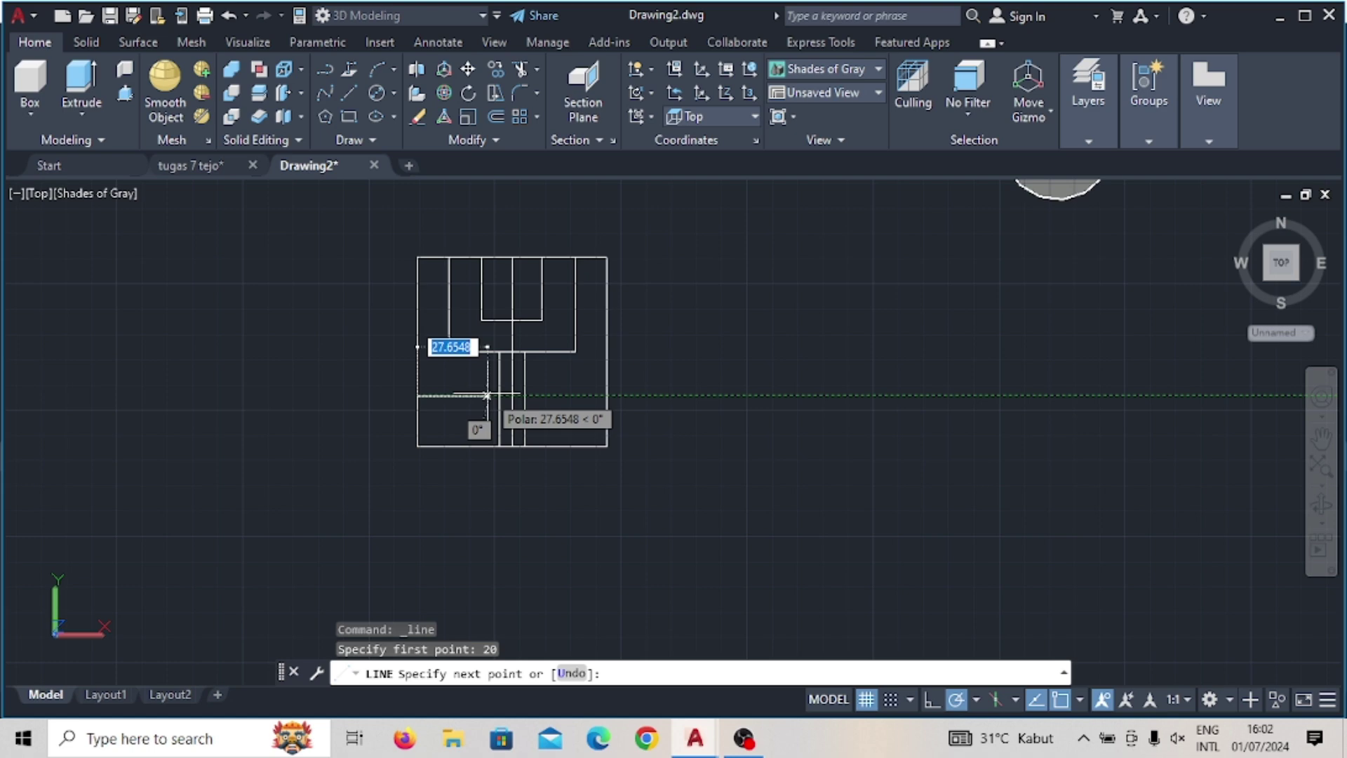
{"action": "type", "text": "2"}
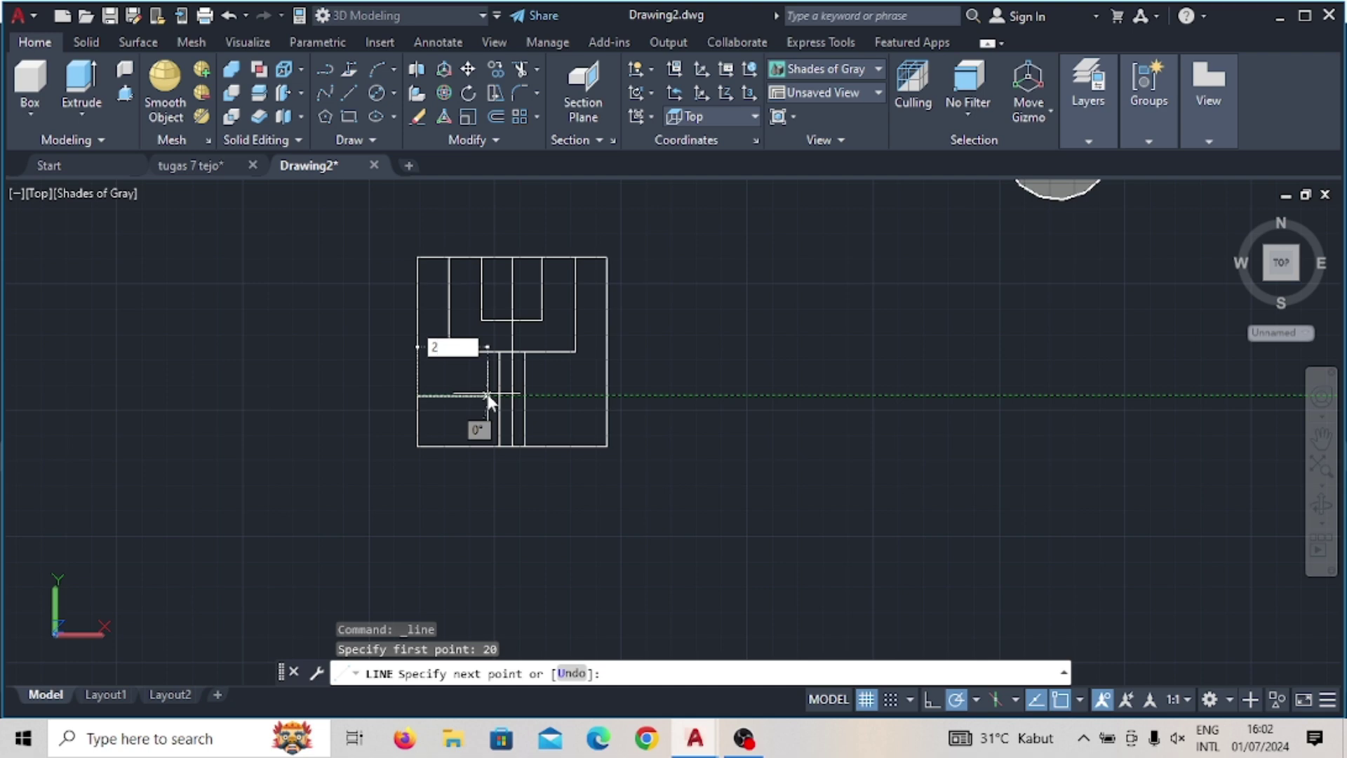
{"action": "type", "text": "0"}
{"action": "key", "text": "Return"}
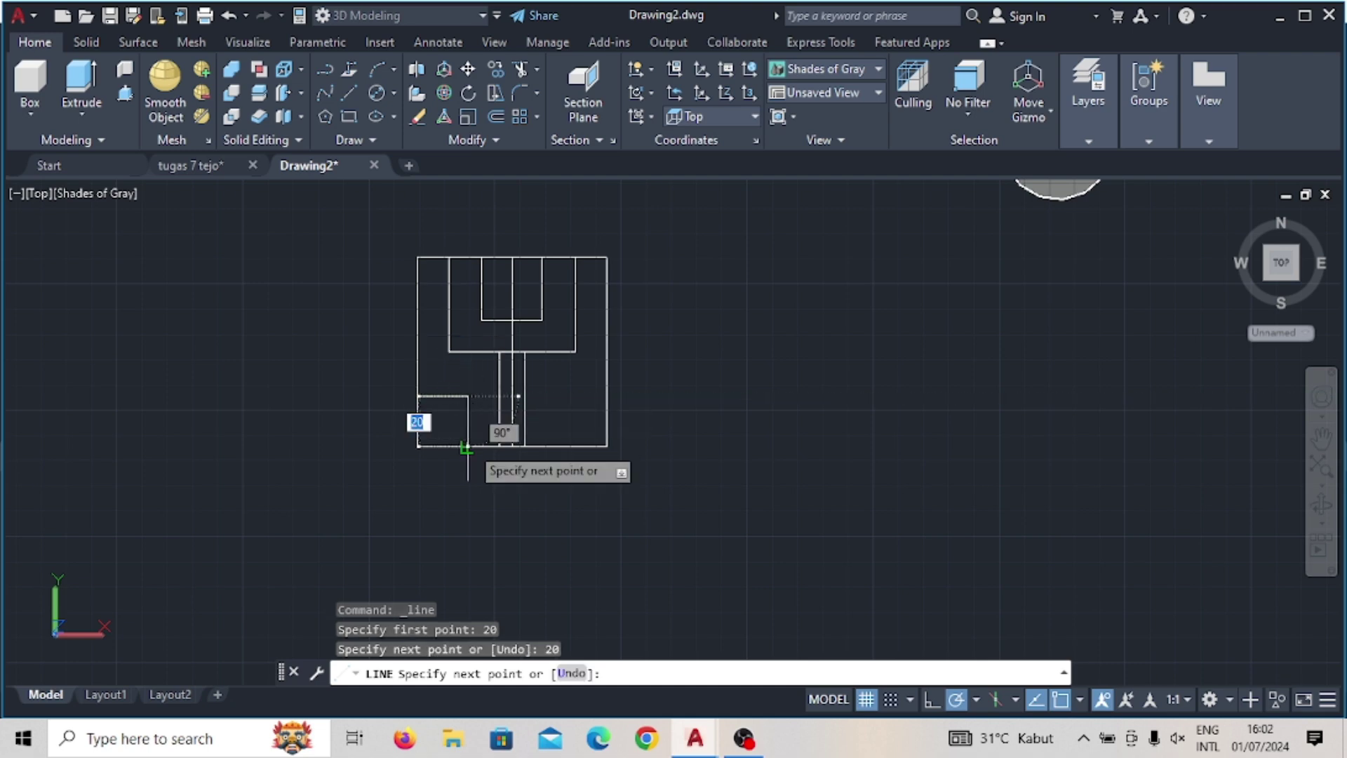
{"action": "left_click", "coordinate": [467, 447]}
{"action": "key", "text": "Escape"}
Step: From 9 down the helper square, draw the 10-by-18 rectangle with sides 5, 18, 10, 18
{"action": "scroll", "coordinate": [464, 438], "scroll_direction": "up", "scroll_amount": 2}
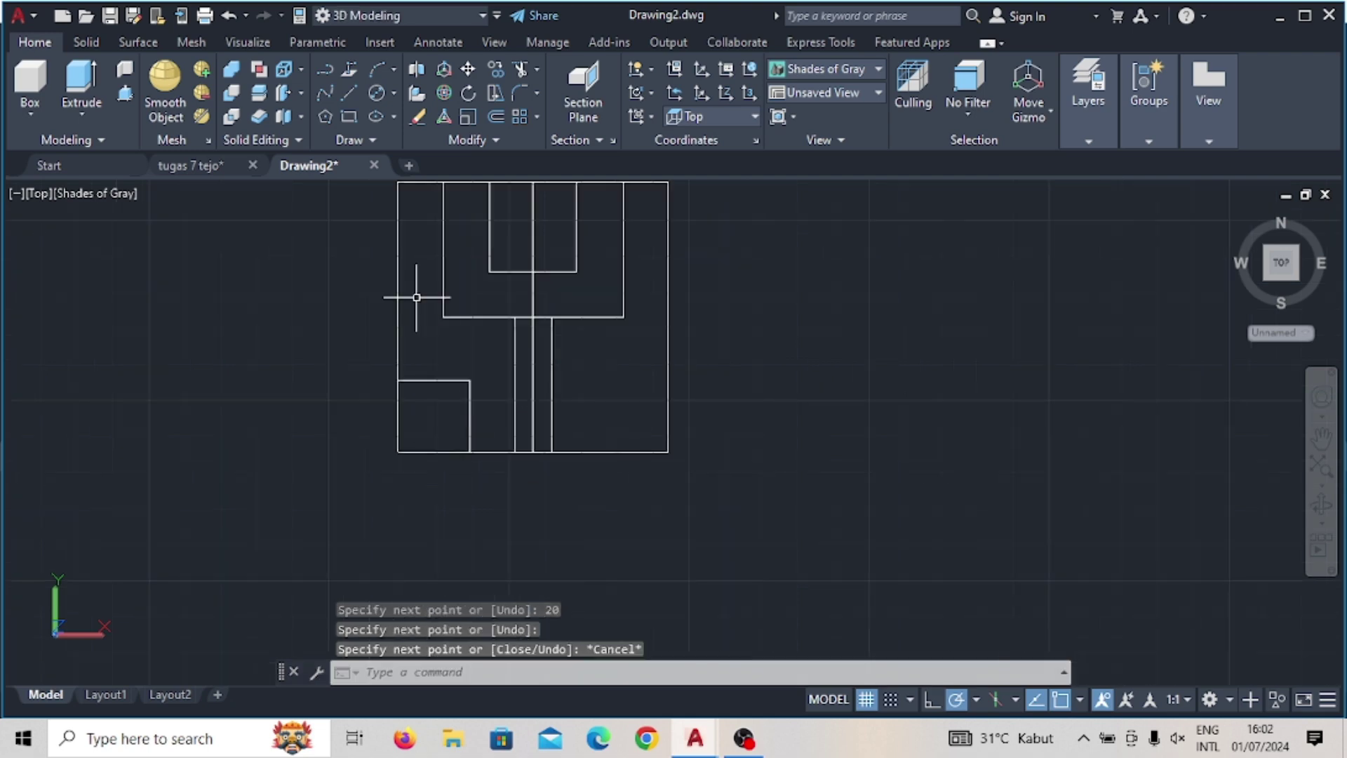
{"action": "left_click", "coordinate": [350, 92]}
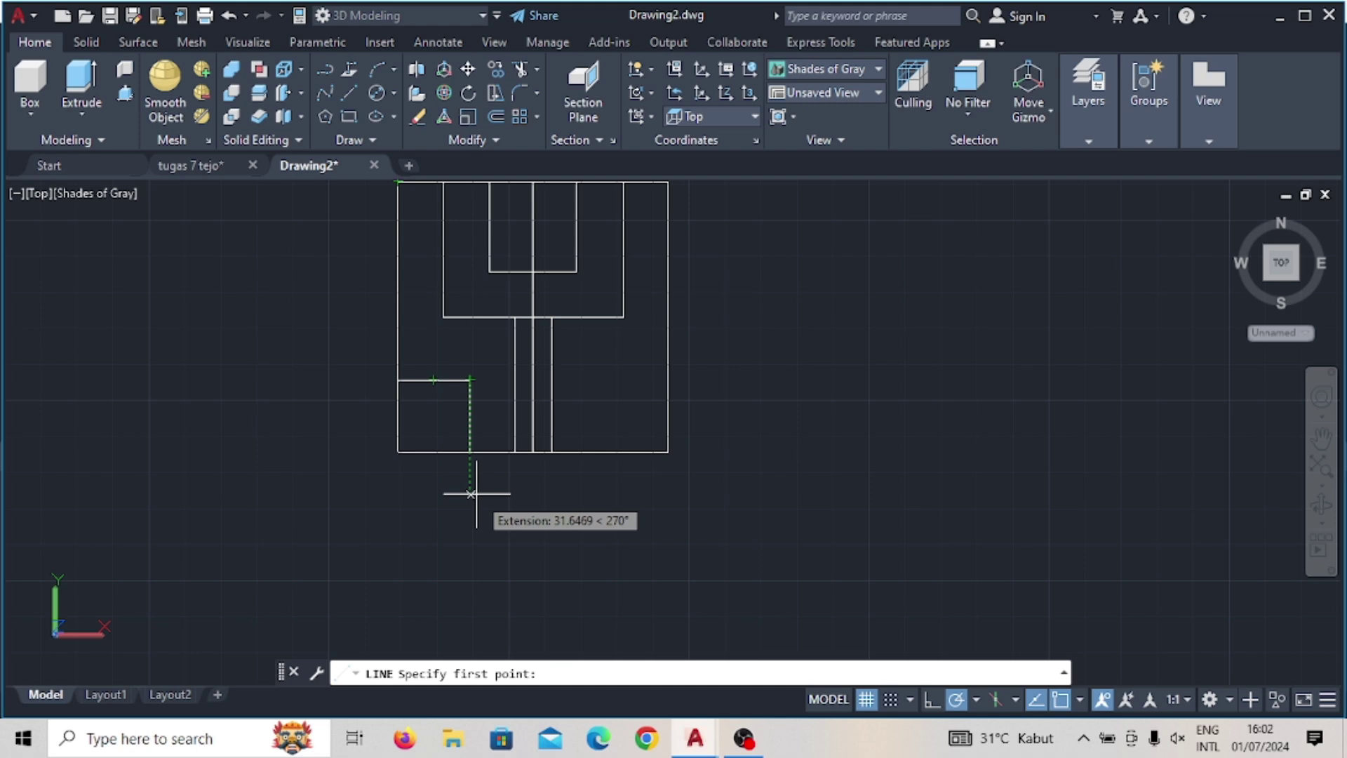
{"action": "type", "text": "9"}
{"action": "key", "text": "Return"}
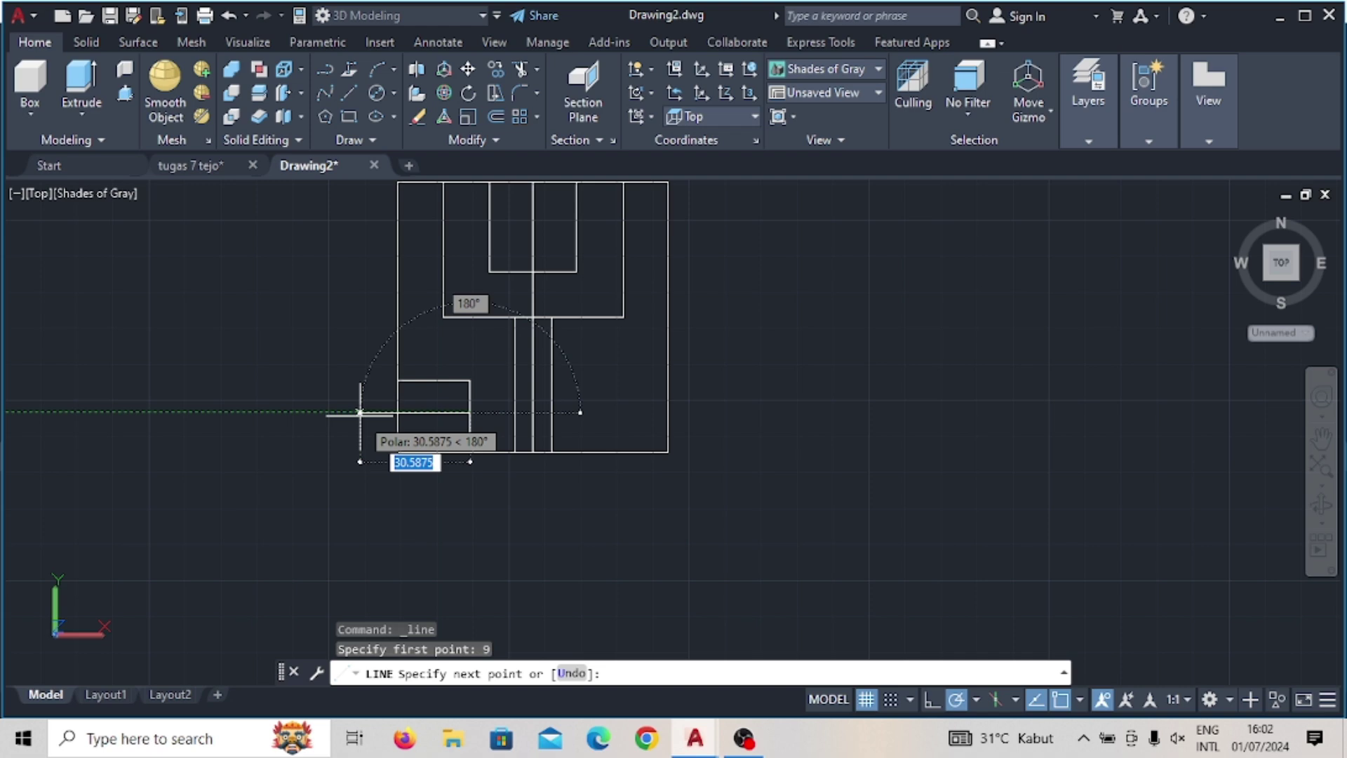
{"action": "type", "text": "5"}
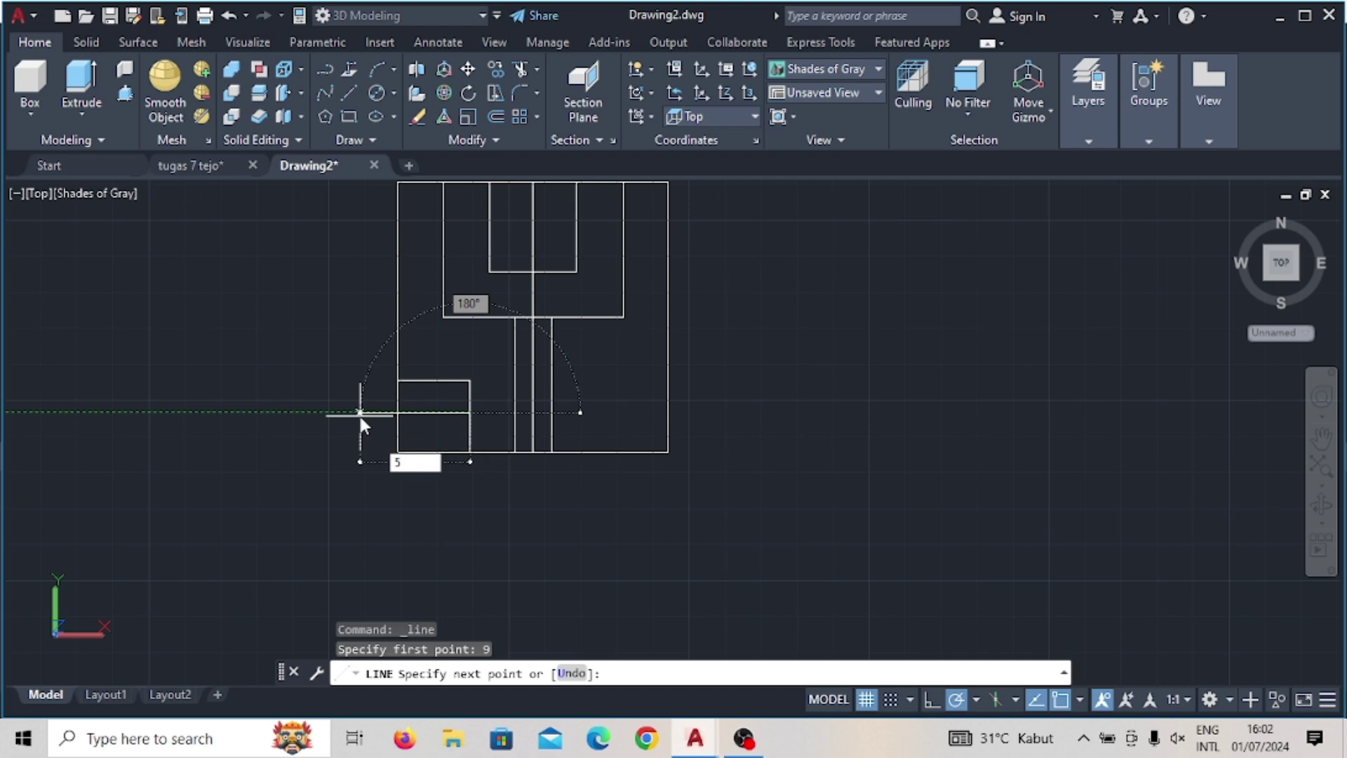
{"action": "key", "text": "Return"}
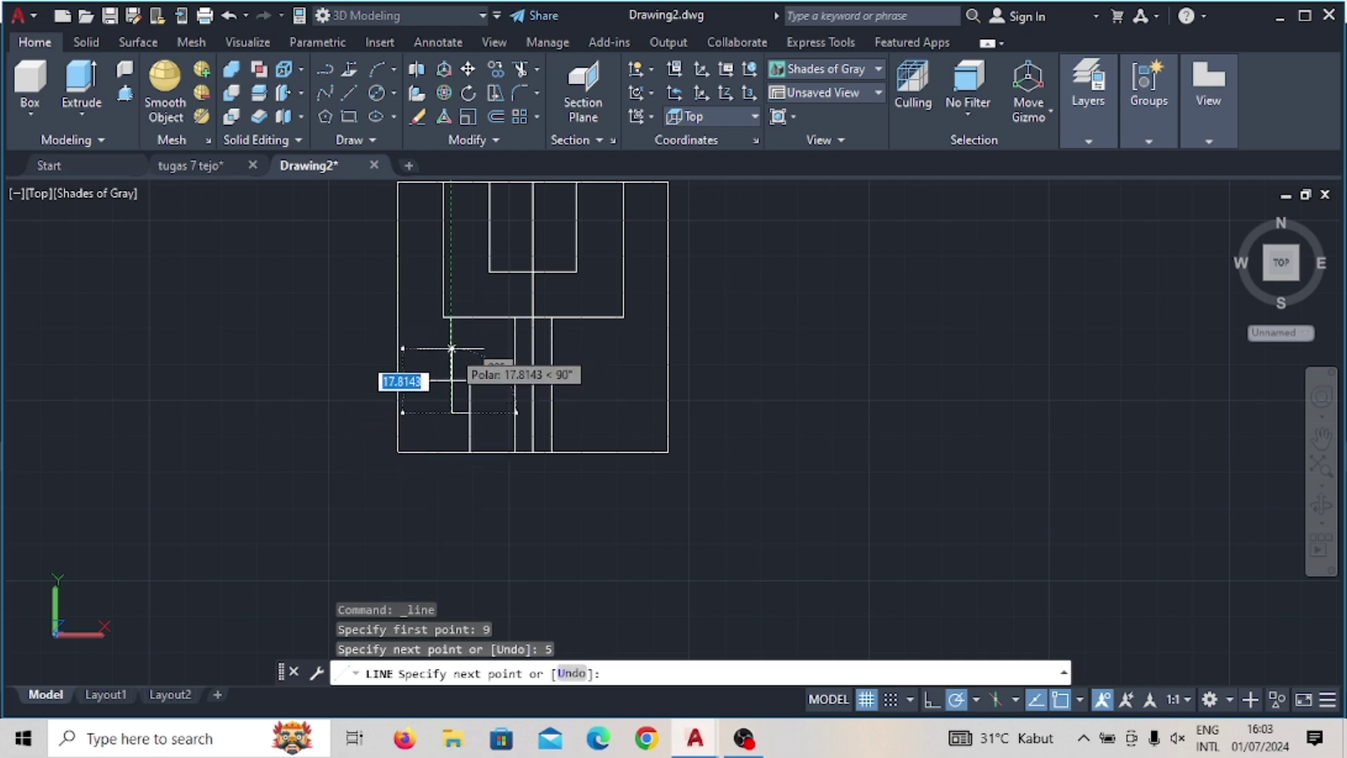
{"action": "type", "text": "1"}
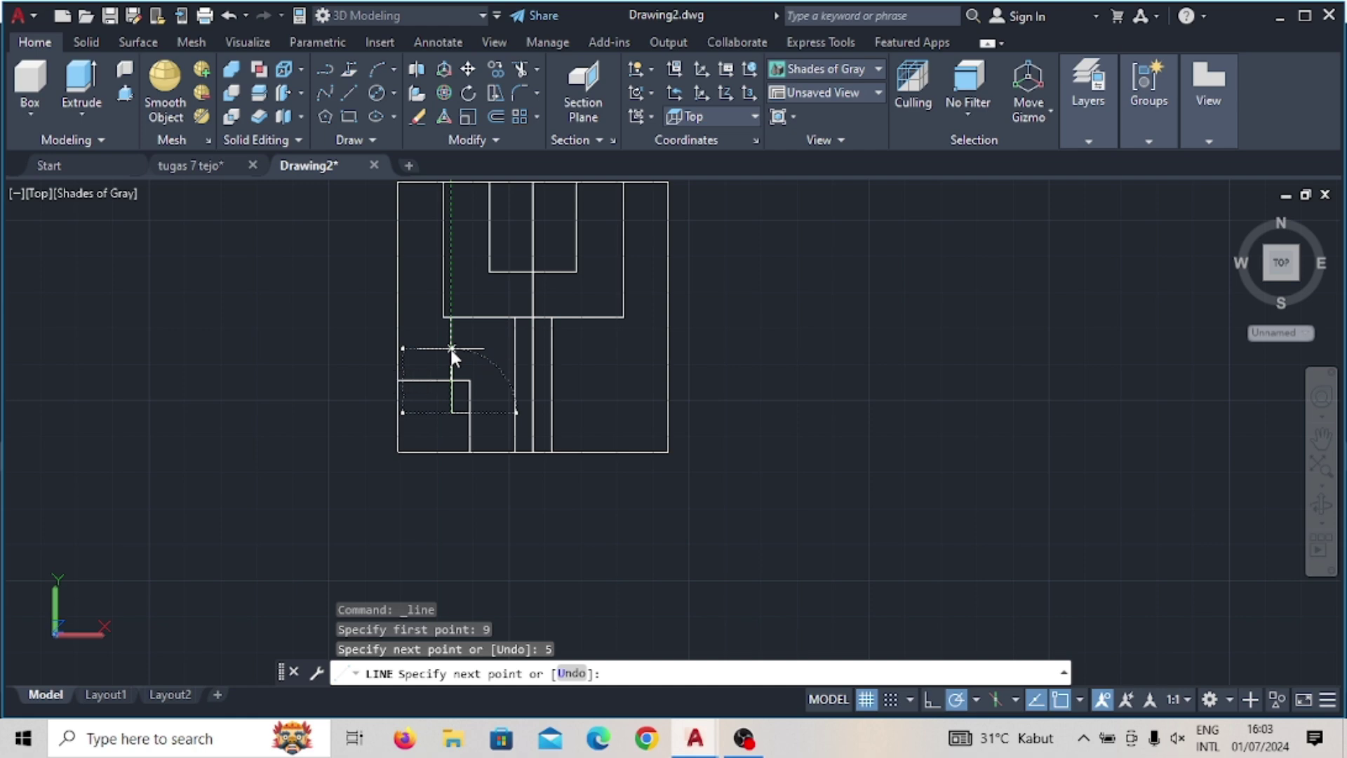
{"action": "type", "text": "8"}
{"action": "key", "text": "Return"}
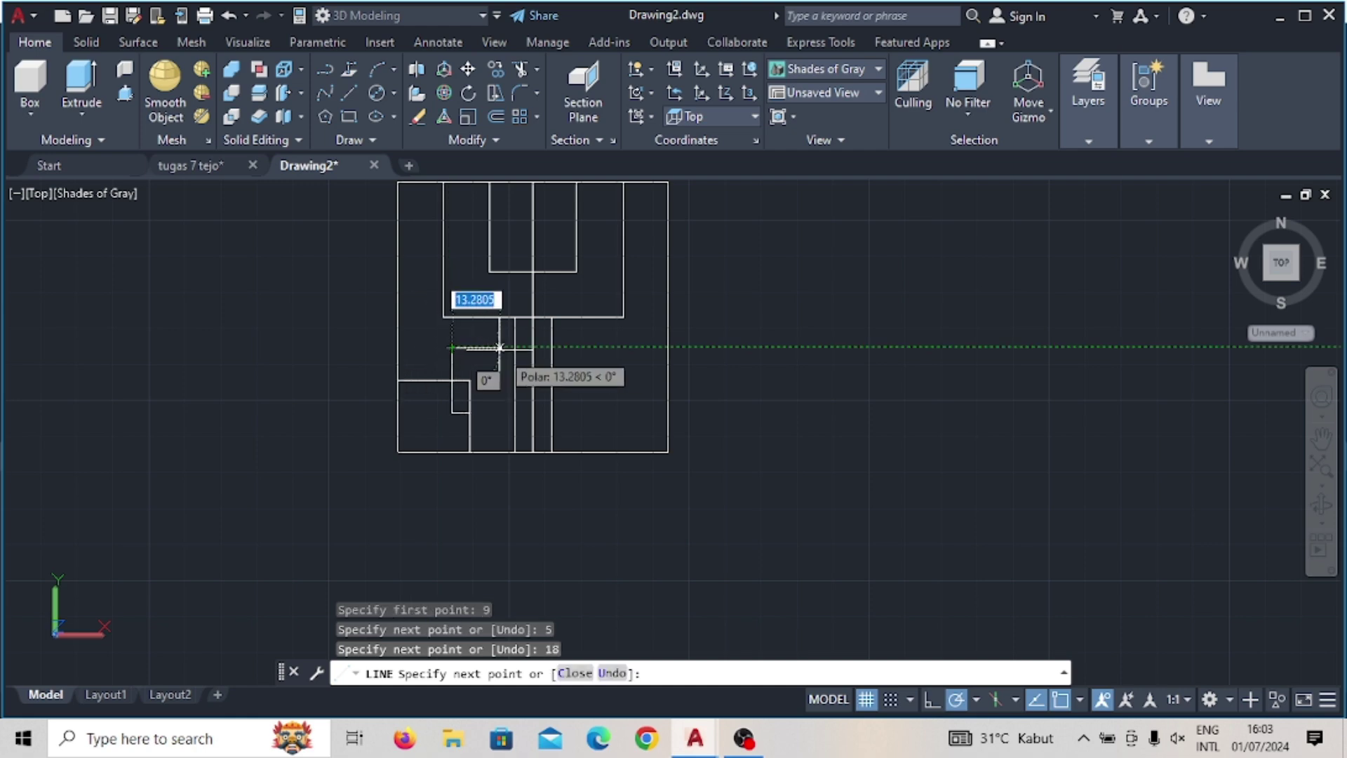
{"action": "type", "text": "10"}
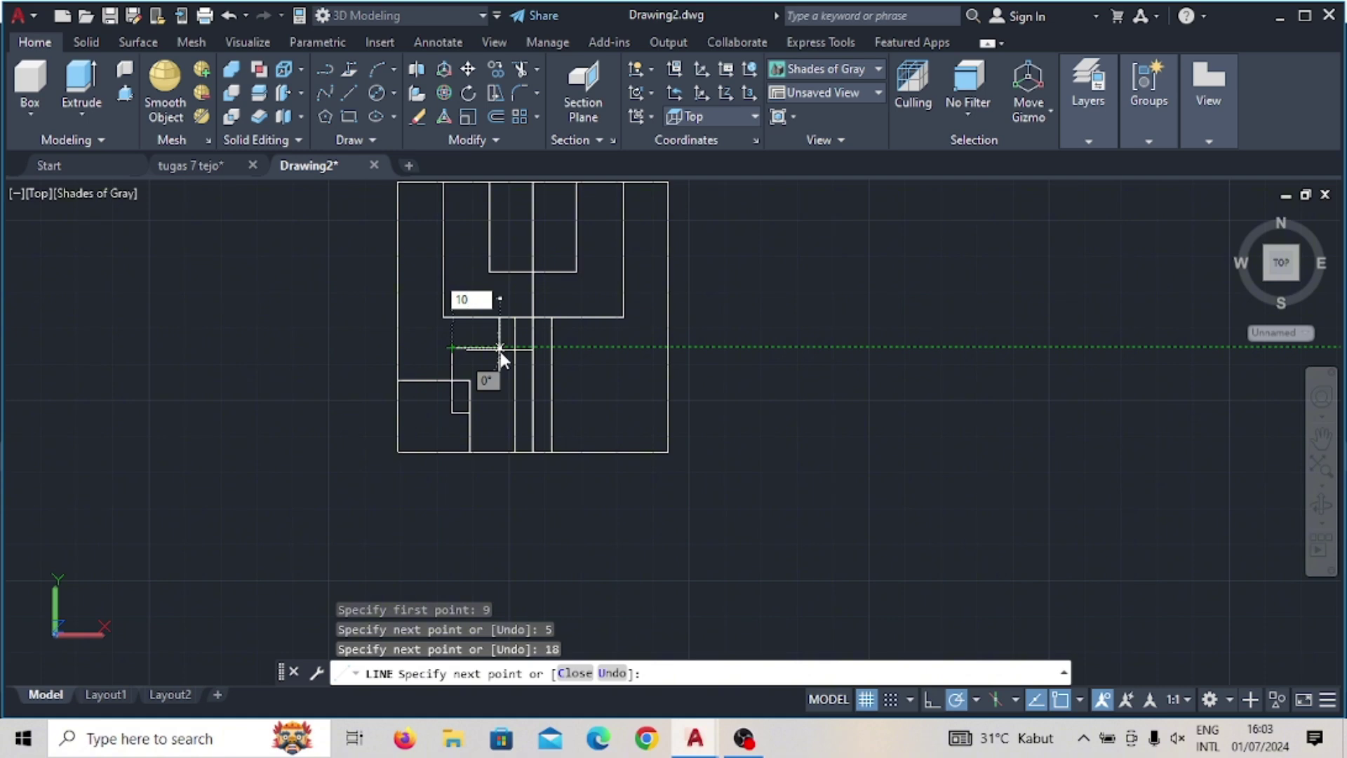
{"action": "key", "text": "Return"}
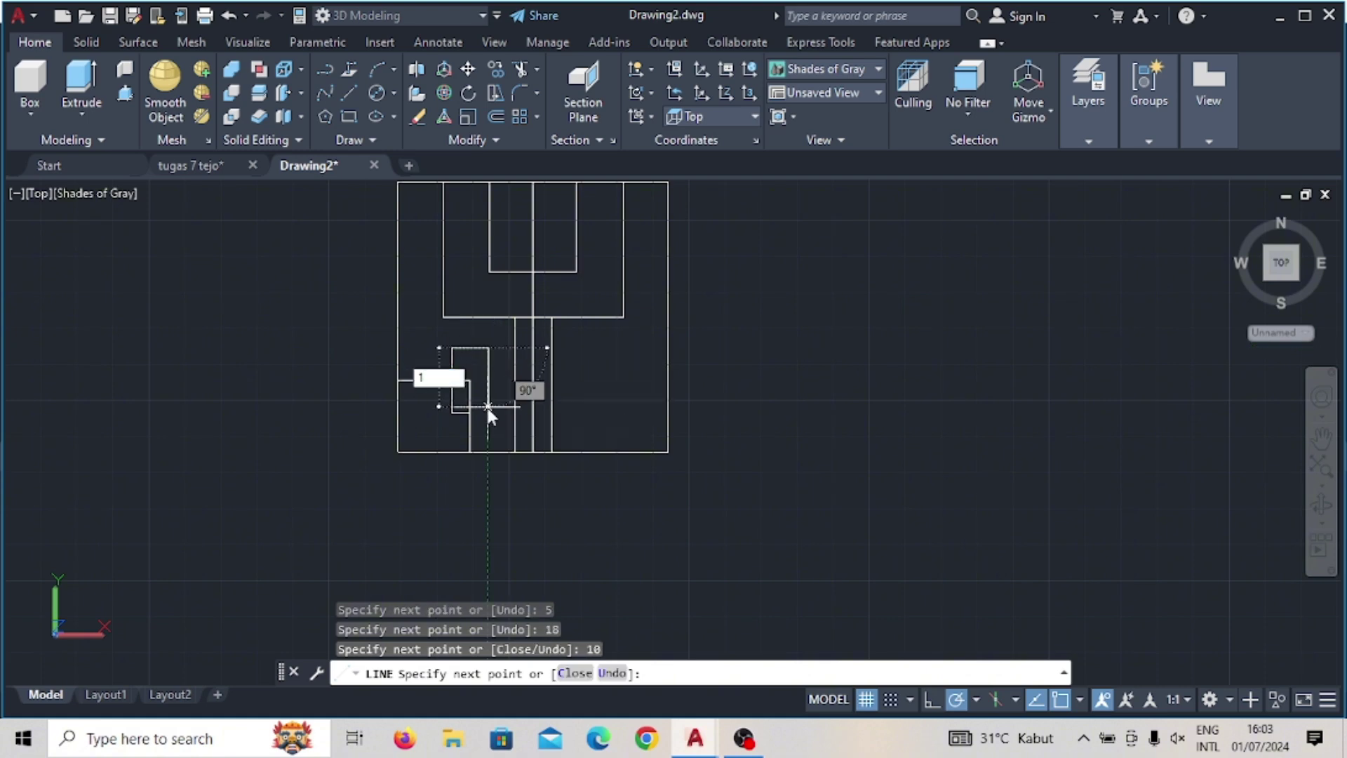
{"action": "type", "text": "18"}
{"action": "key", "text": "Return"}
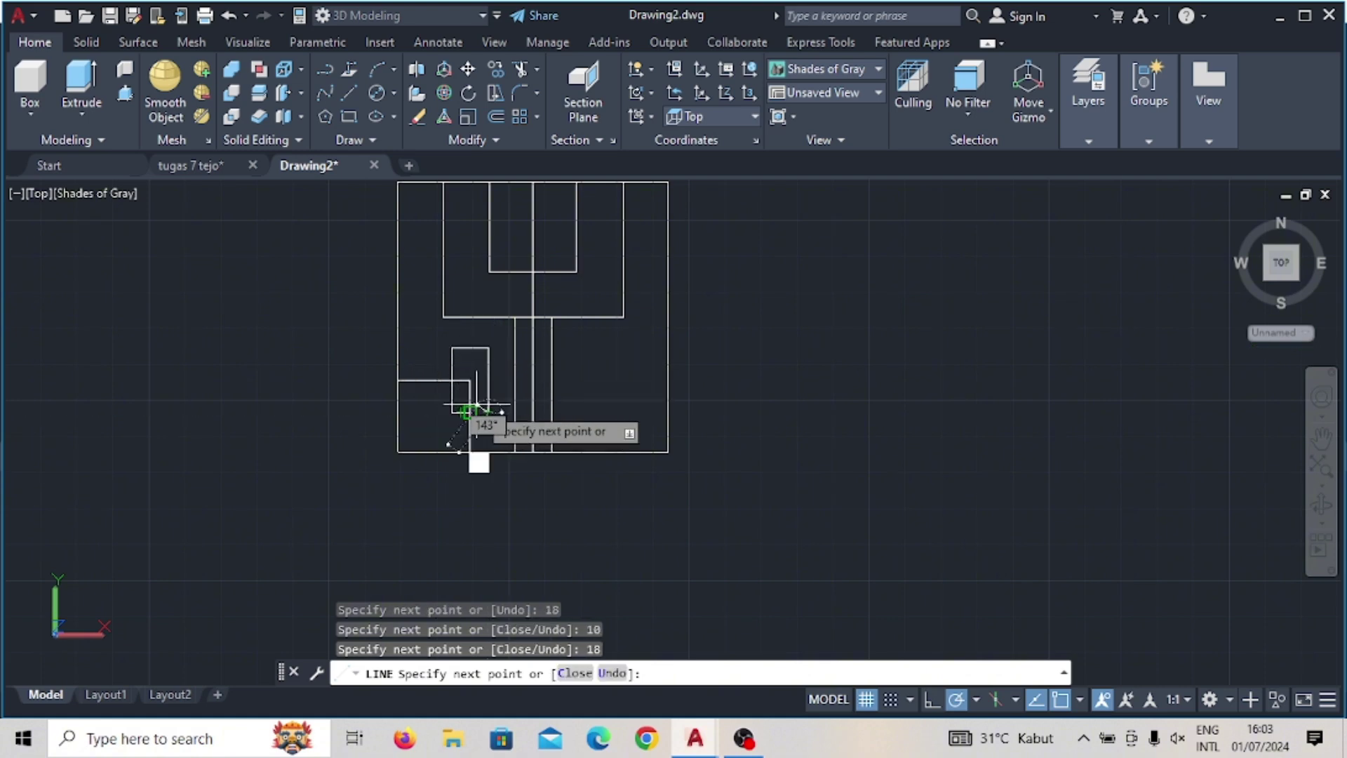
{"action": "scroll", "coordinate": [470, 408], "scroll_direction": "up", "scroll_amount": 3}
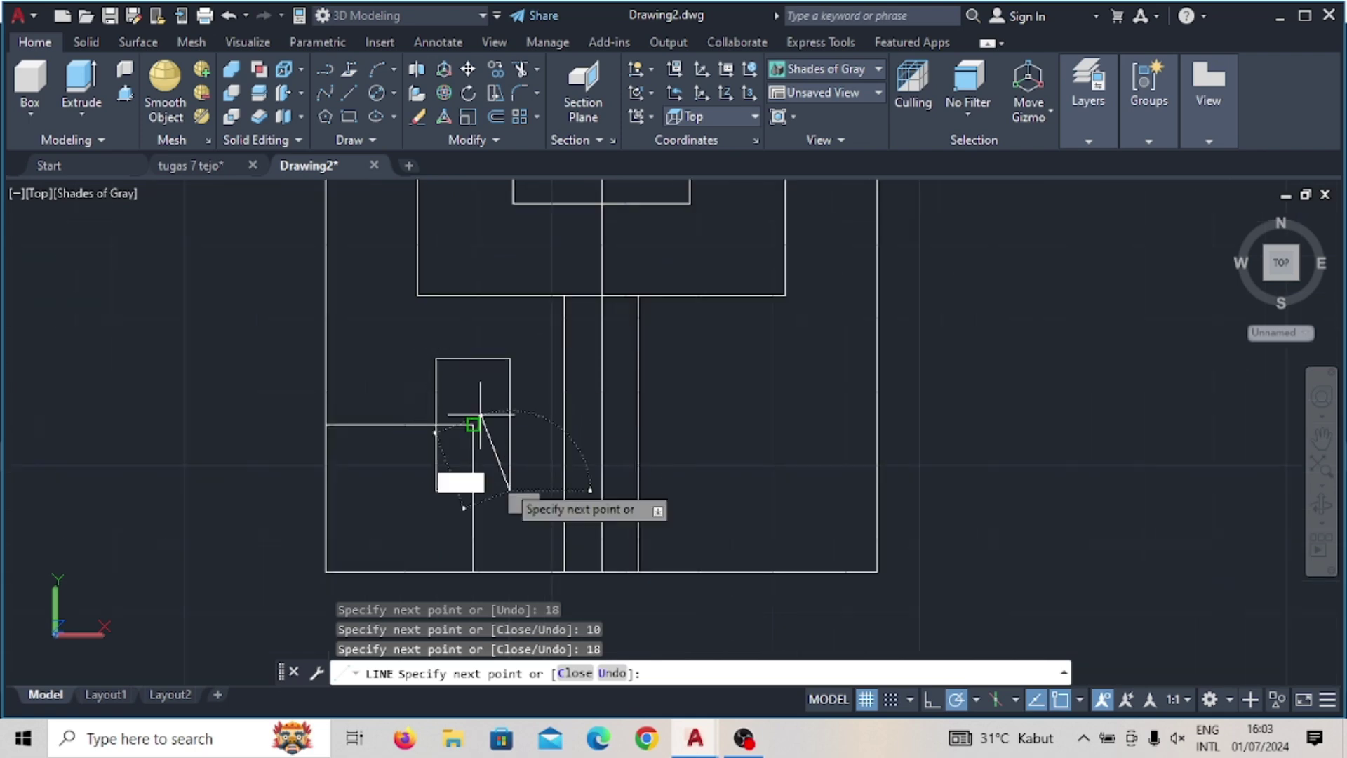
{"action": "left_click", "coordinate": [472, 490]}
{"action": "key", "text": "Escape"}
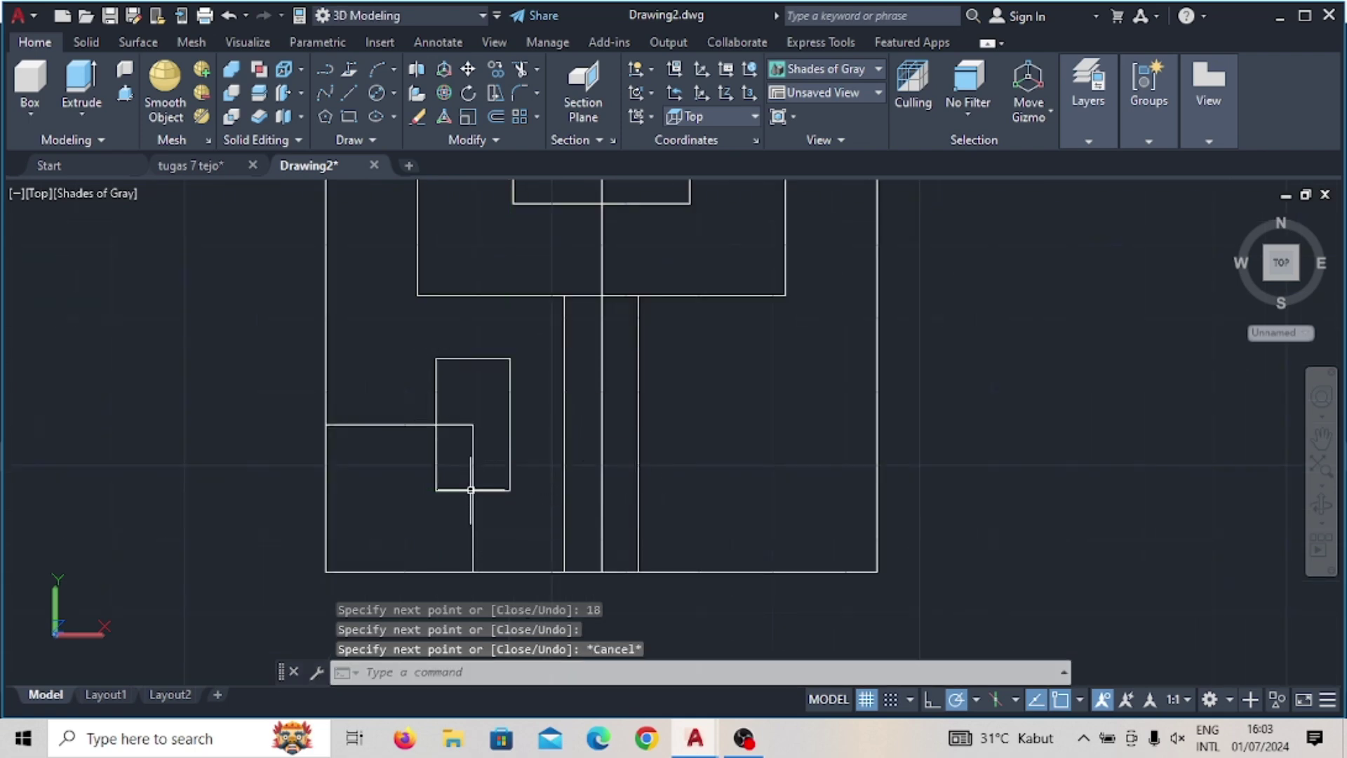
Step: Erase the helper lines and centre line, and join the small rectangle into one polyline
{"action": "left_click", "coordinate": [476, 463]}
{"action": "left_click", "coordinate": [440, 433]}
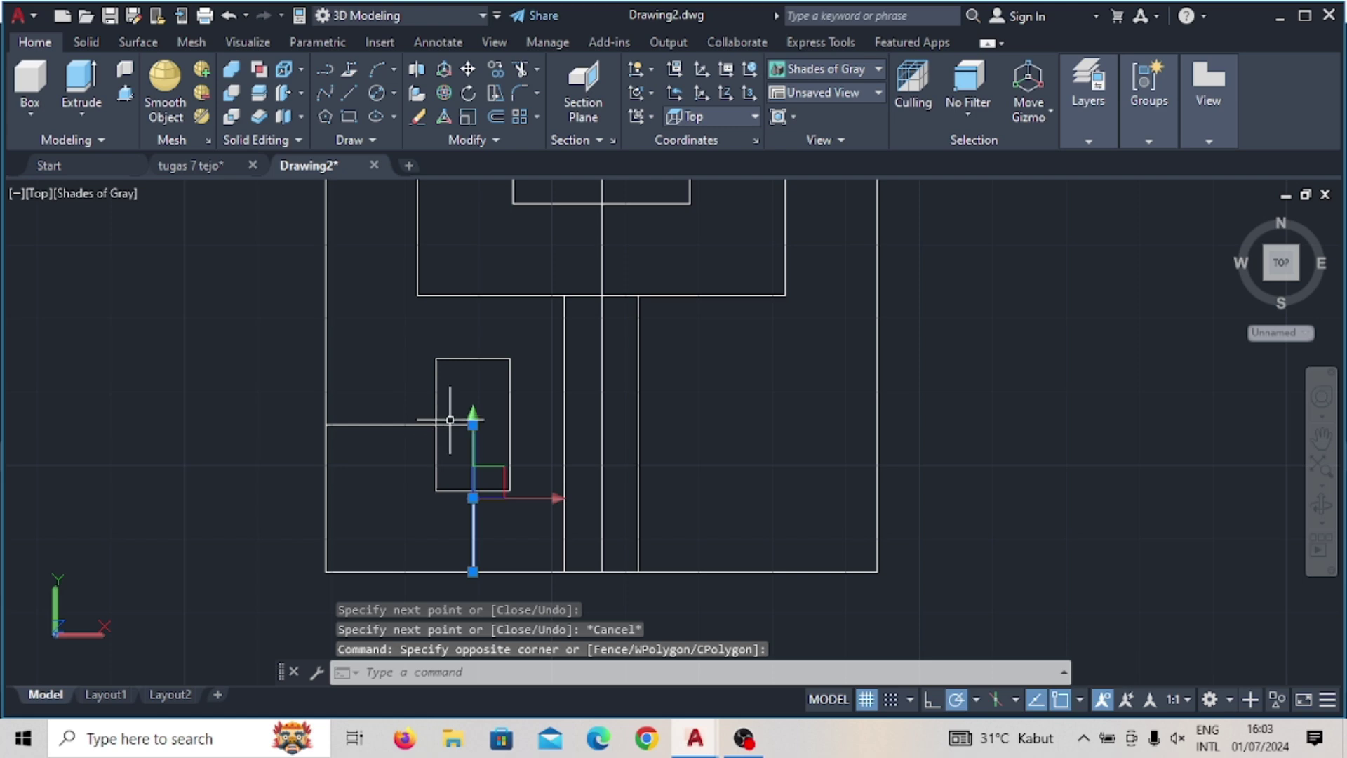
{"action": "left_click", "coordinate": [452, 423]}
{"action": "key", "text": "Delete"}
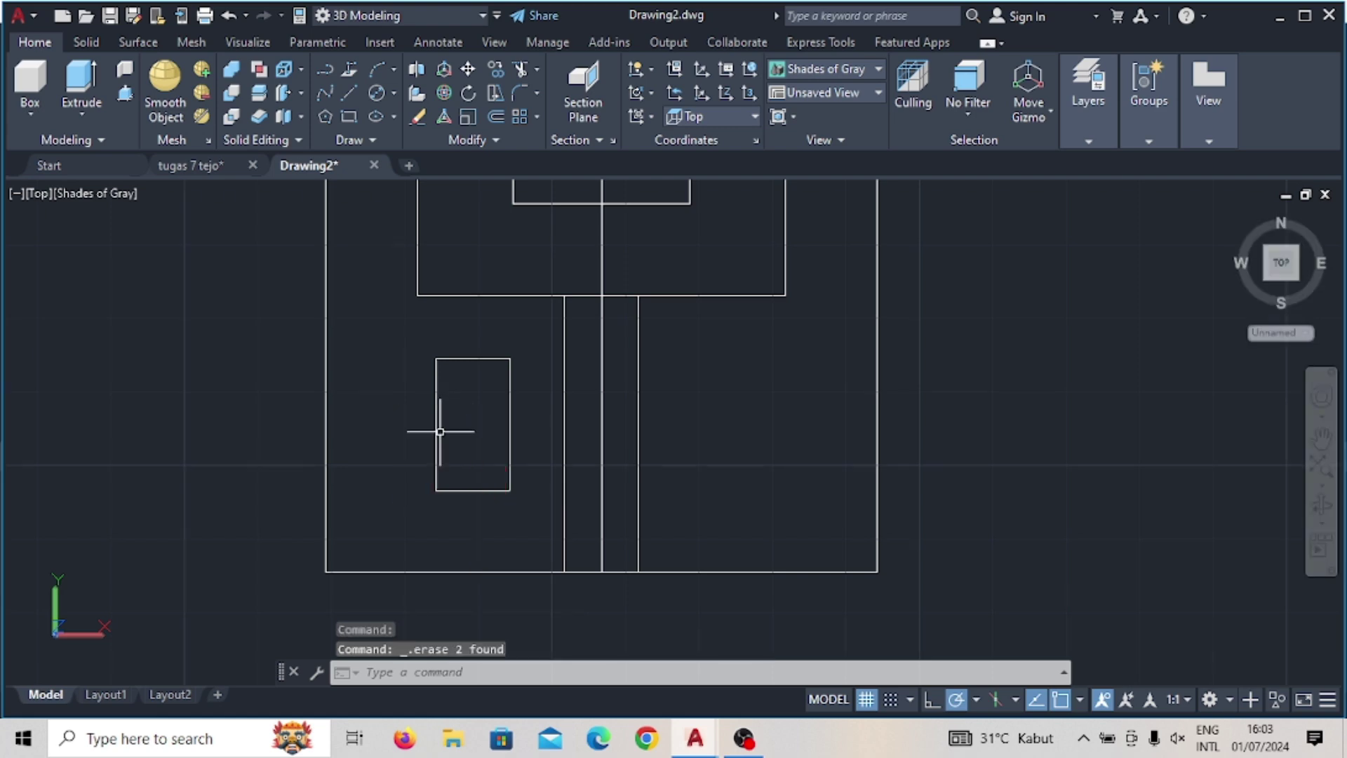
{"action": "left_click_drag", "start_coordinate": [406, 386], "coordinate": [414, 529]}
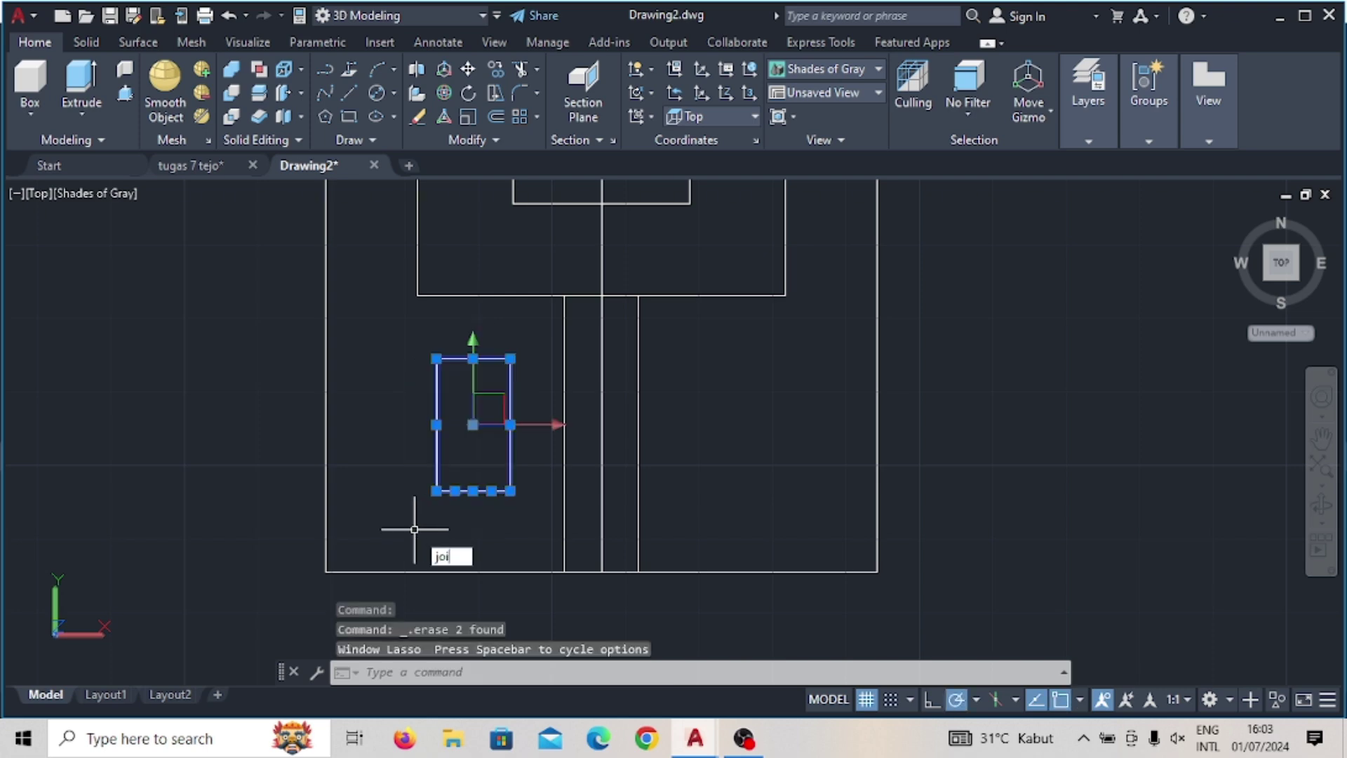
{"action": "left_click", "coordinate": [456, 578]}
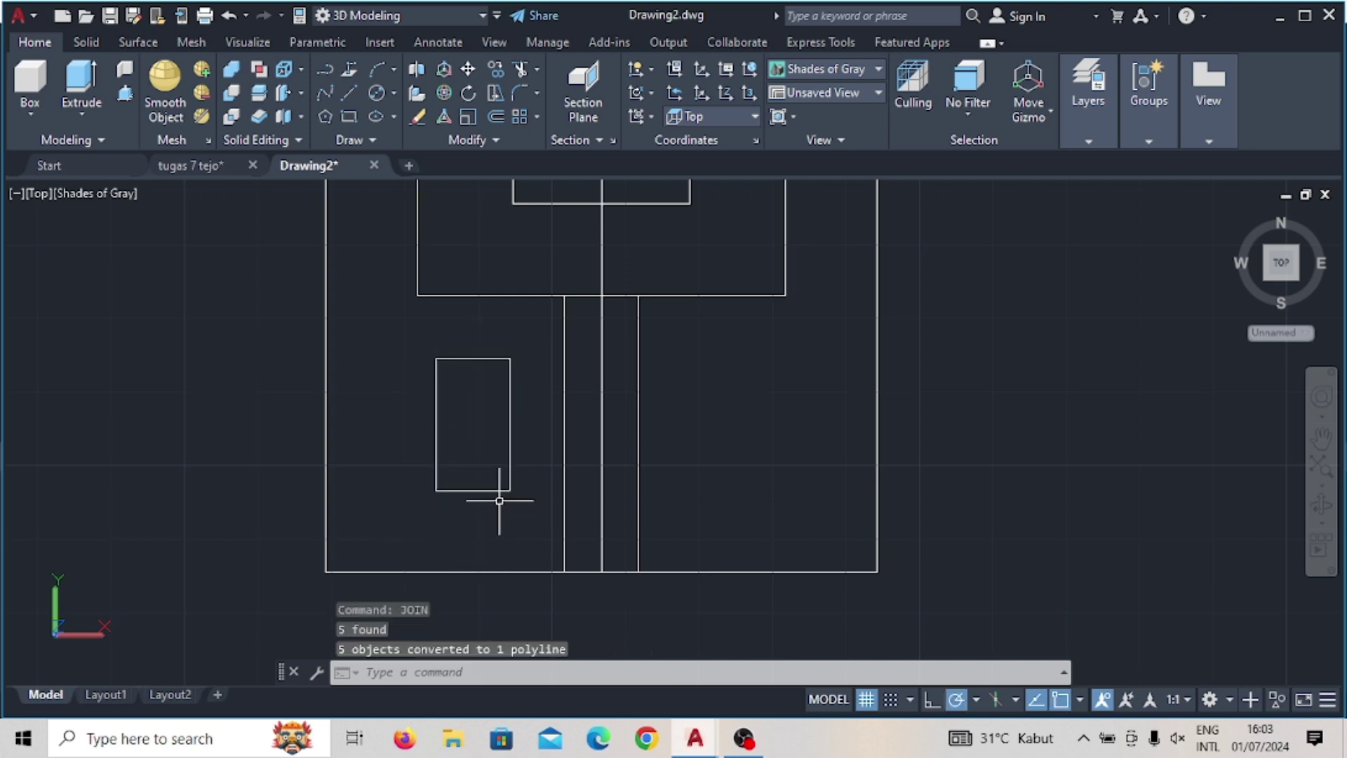
{"action": "scroll", "coordinate": [498, 500], "scroll_direction": "down", "scroll_amount": 2}
{"action": "left_click", "coordinate": [565, 447]}
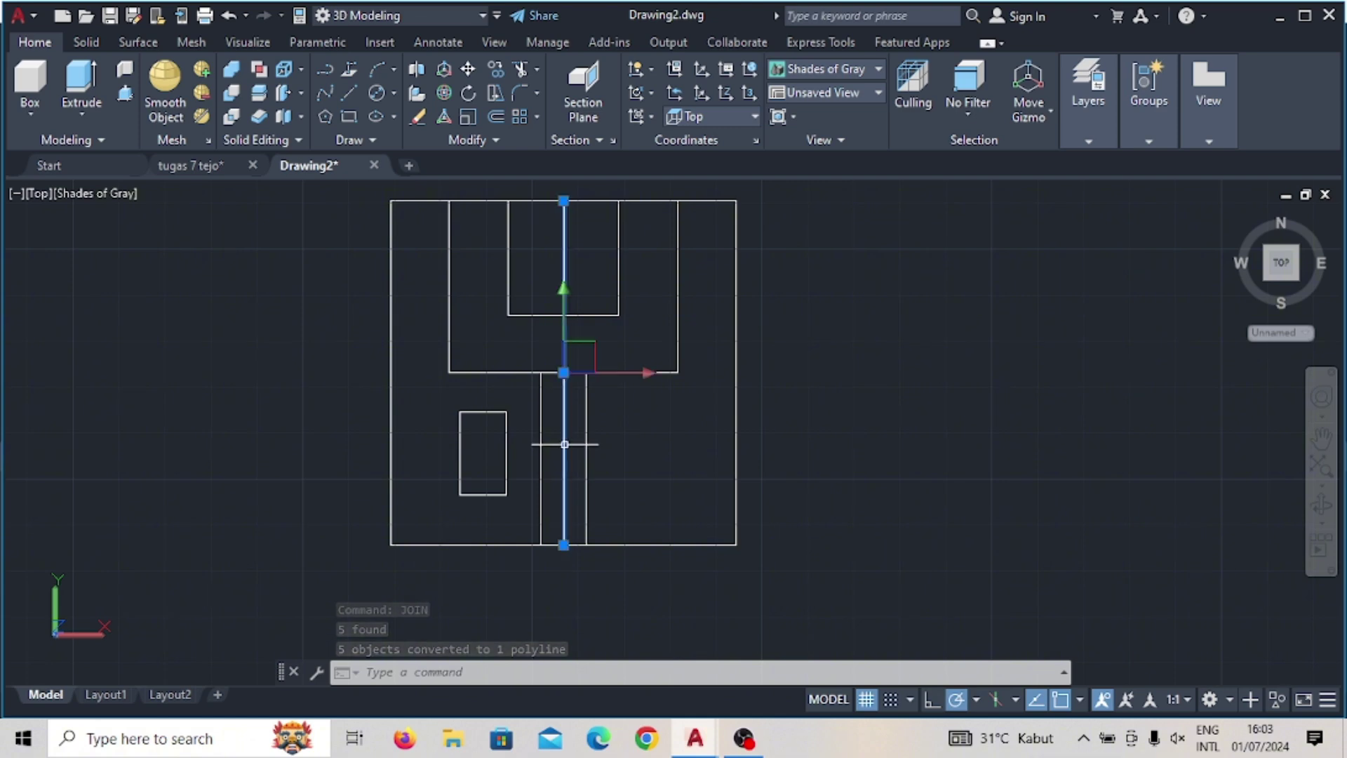
{"action": "key", "text": "Delete"}
Step: Mirror the rectangle to the right of centre and trim away the notch's top edge
{"action": "left_click", "coordinate": [507, 446]}
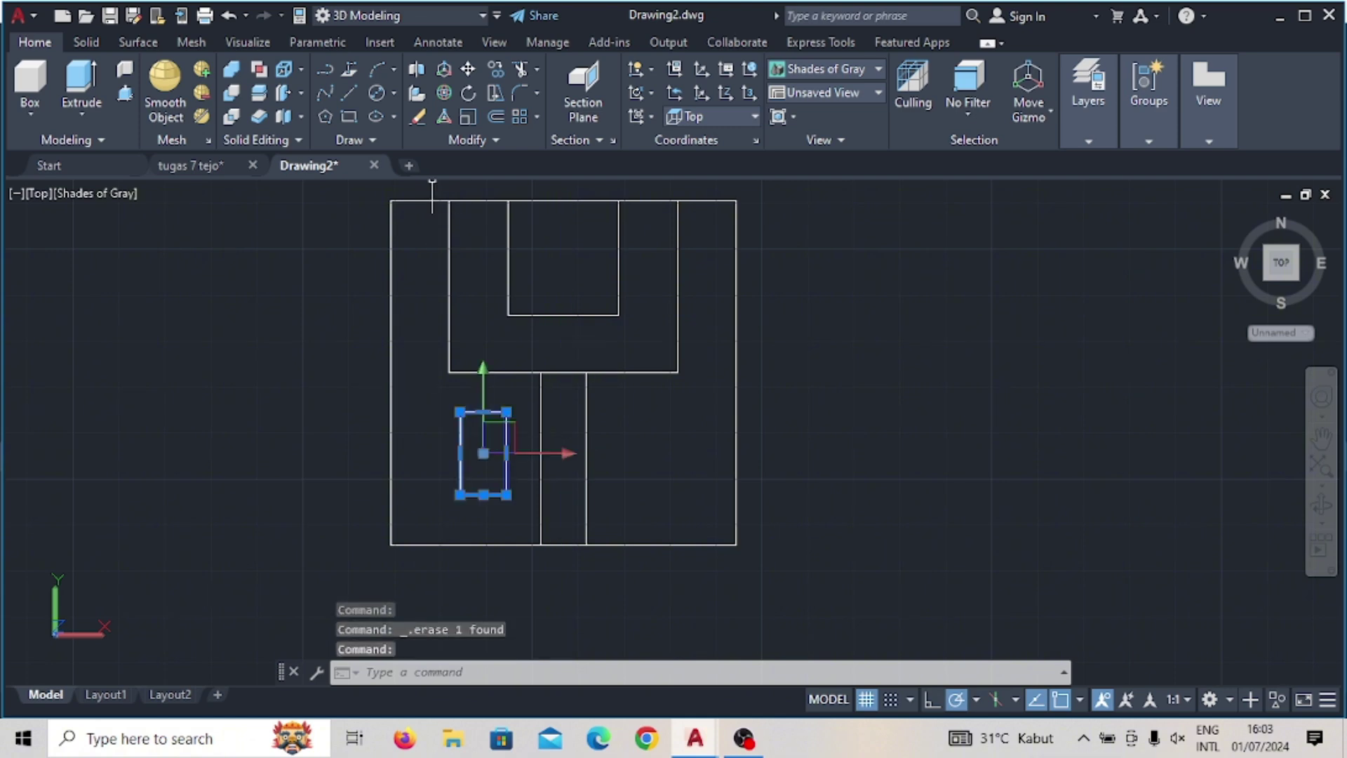
{"action": "left_click", "coordinate": [527, 140]}
{"action": "left_click", "coordinate": [525, 186]}
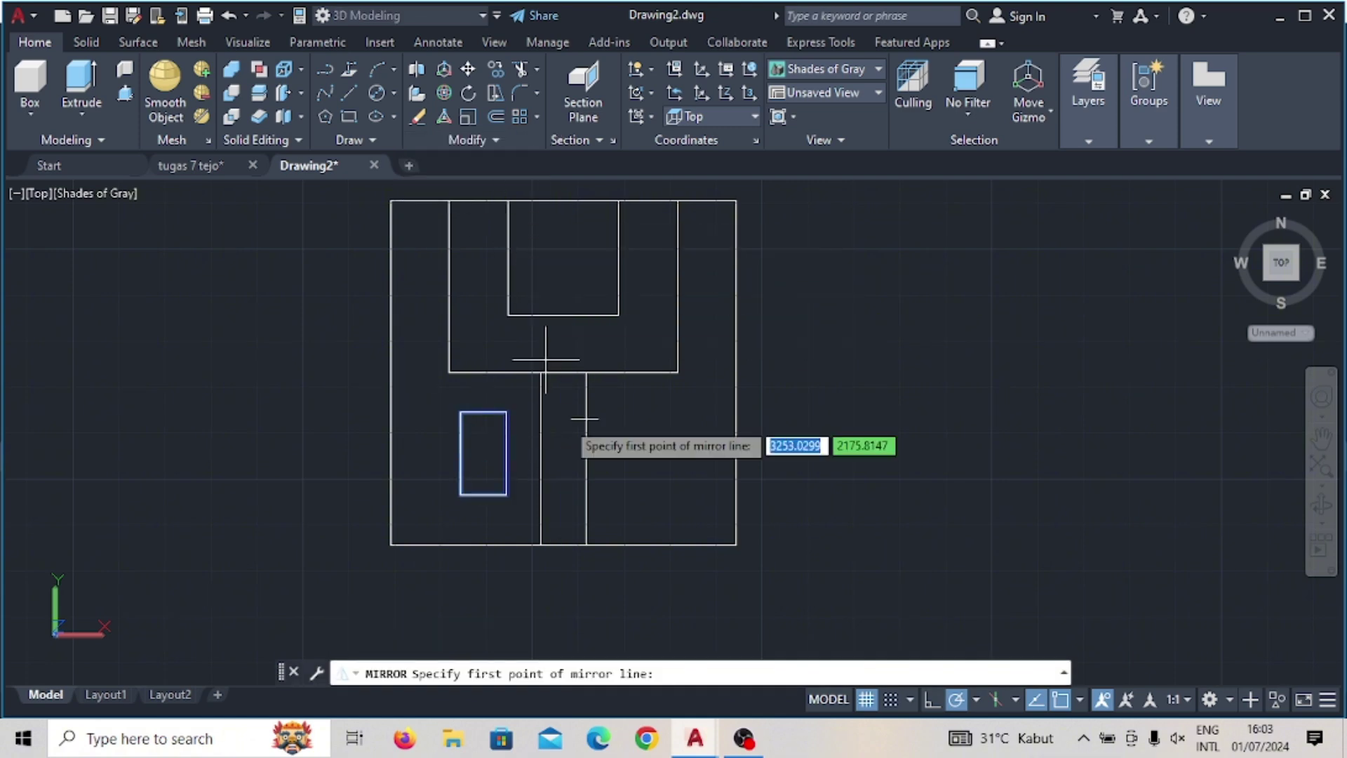
{"action": "left_click", "coordinate": [563, 544]}
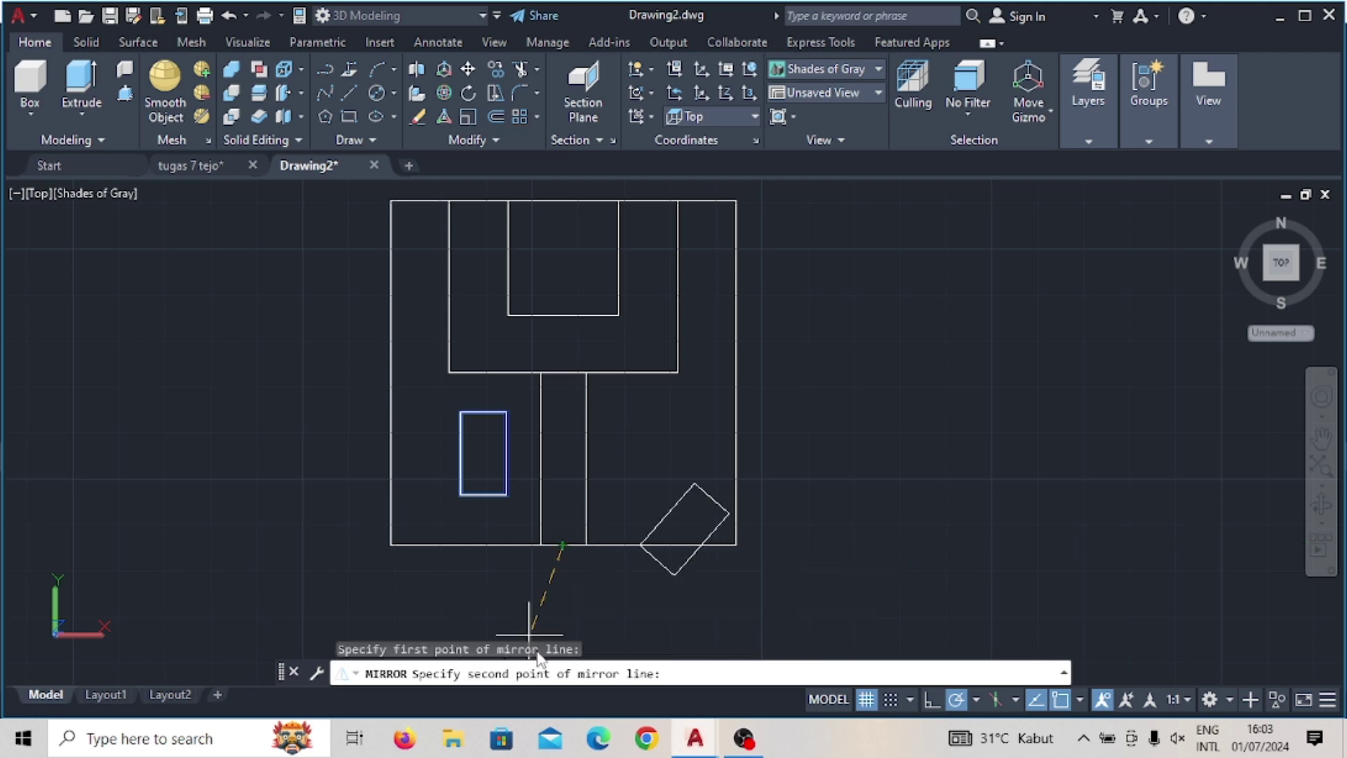
{"action": "left_click", "coordinate": [563, 607]}
{"action": "left_click", "coordinate": [608, 680]}
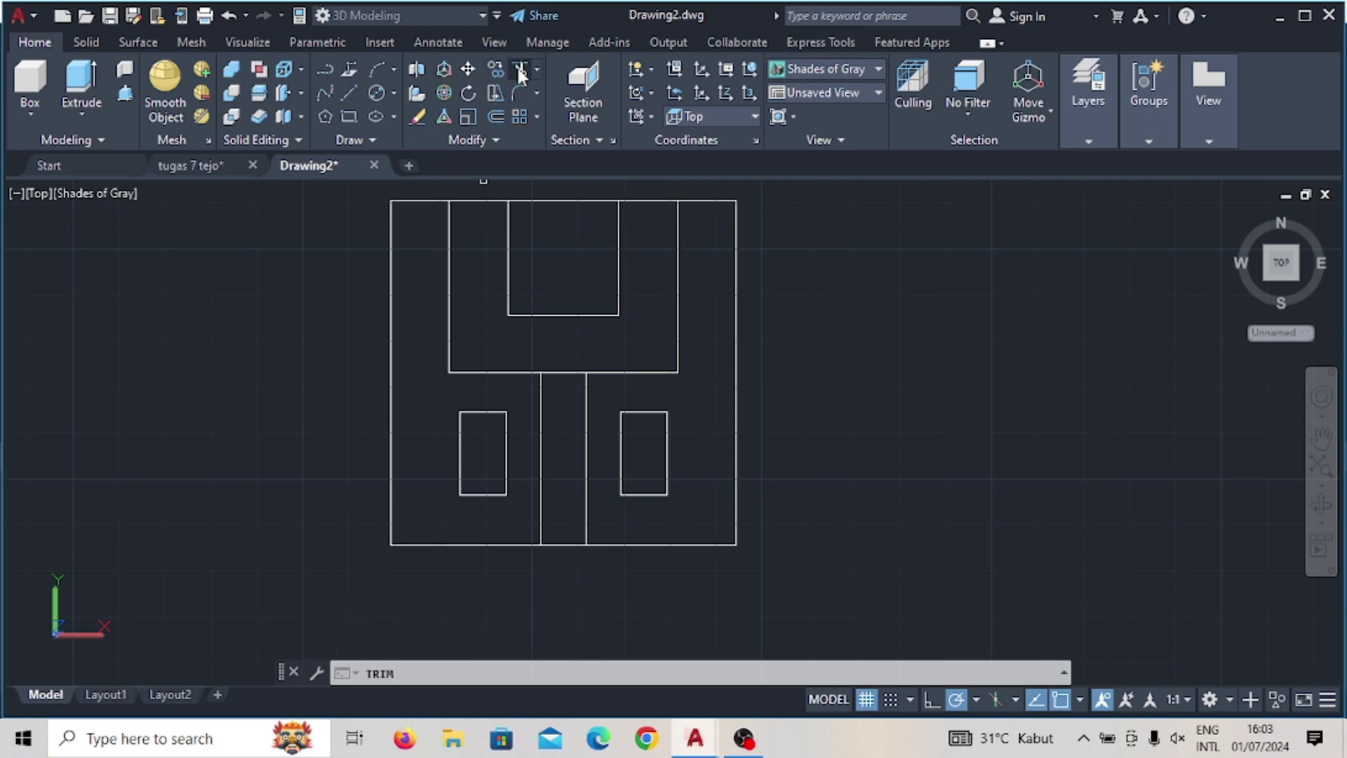
{"action": "left_click_drag", "start_coordinate": [567, 184], "coordinate": [568, 244]}
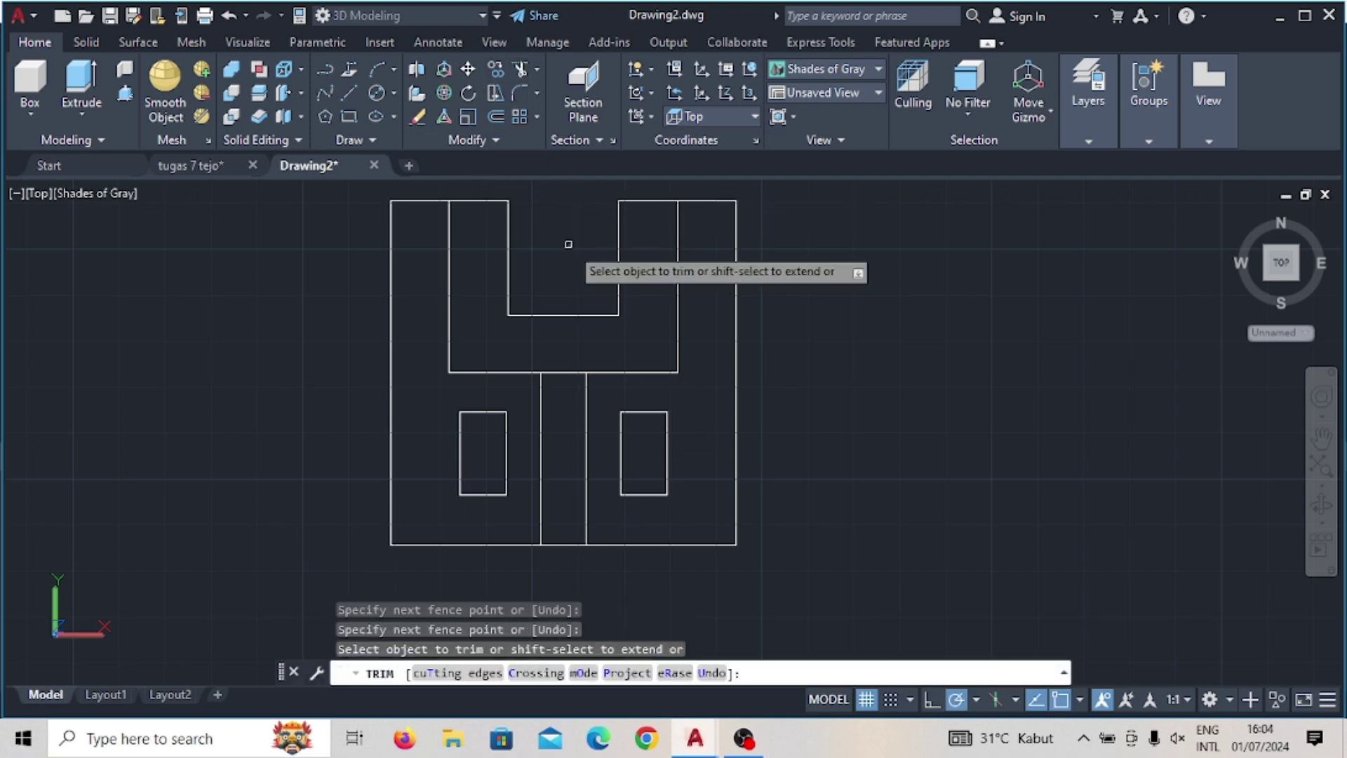
Step: Switch to the SW Isometric view showing the outline beside the other models
{"action": "key", "text": "Escape"}
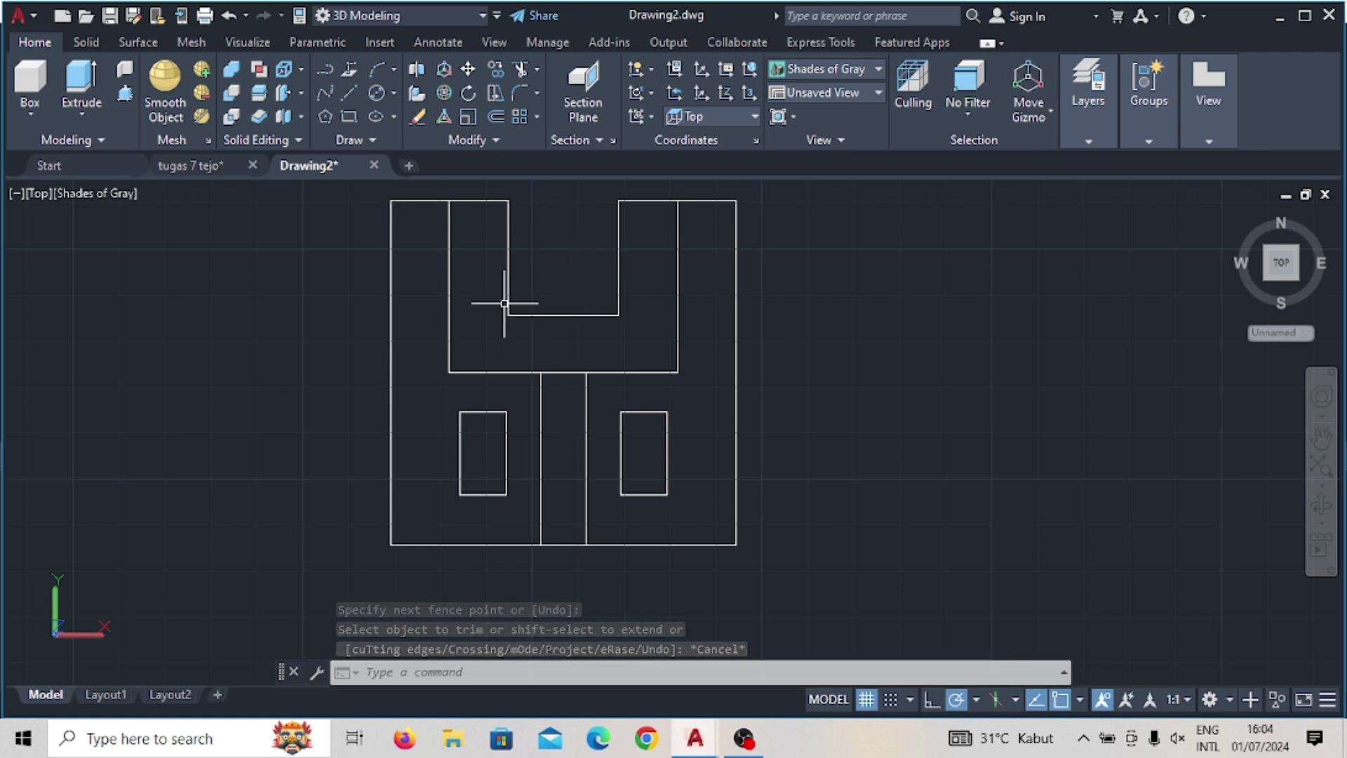
{"action": "left_click", "coordinate": [41, 194]}
{"action": "left_click", "coordinate": [99, 373]}
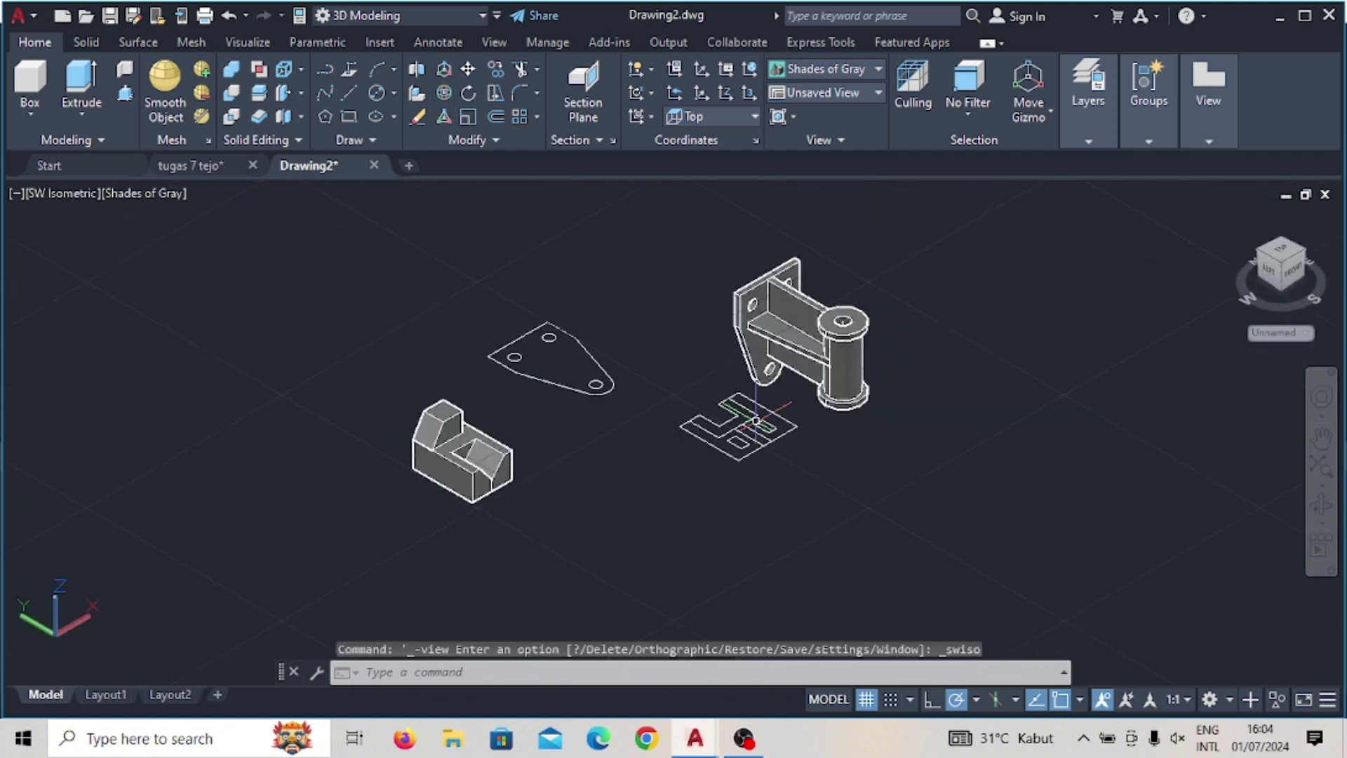
Step: Join the flat outline's 11 line segments into 2 closed polylines
{"action": "scroll", "coordinate": [756, 421], "scroll_direction": "up", "scroll_amount": 5}
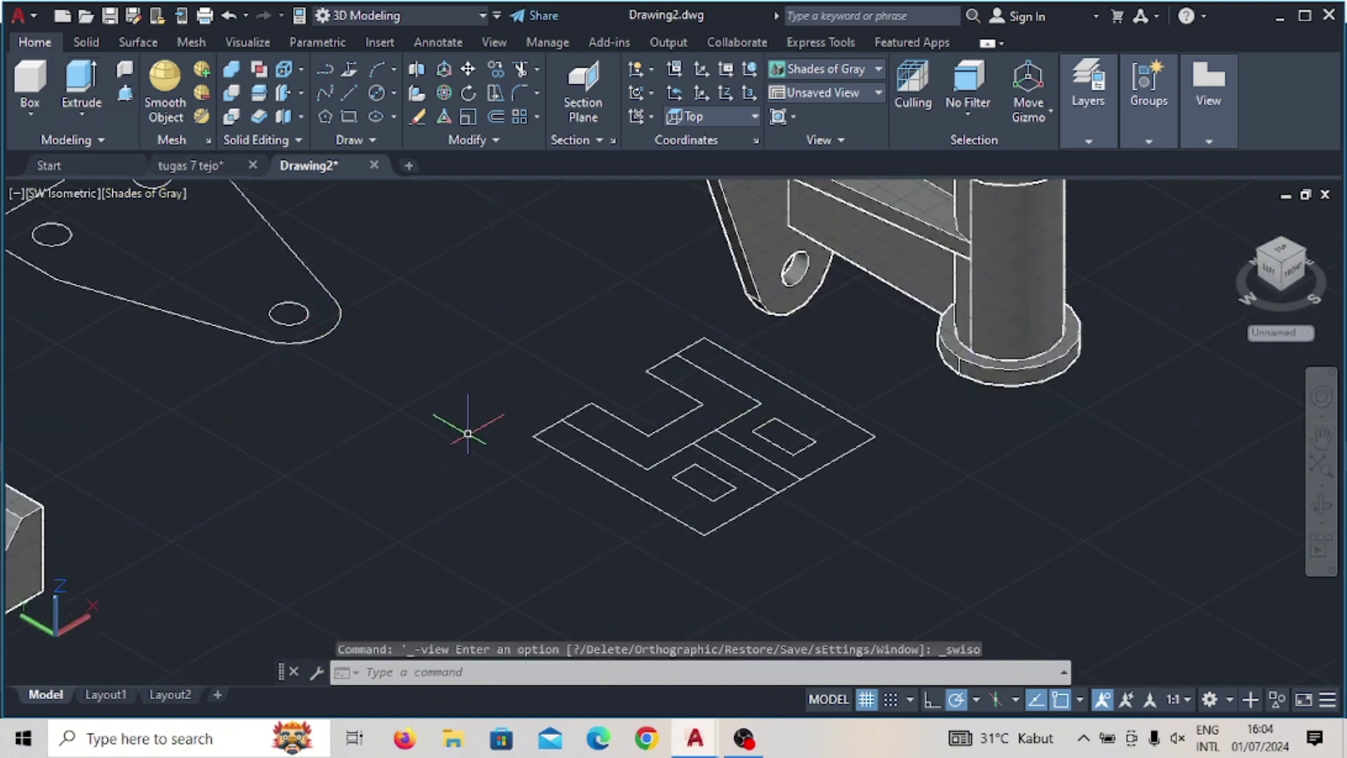
{"action": "mouse_move", "coordinate": [495, 482]}
{"action": "left_mouse_down"}
{"action": "mouse_move", "coordinate": [783, 347]}
{"action": "mouse_move", "coordinate": [843, 423]}
{"action": "left_mouse_up"}
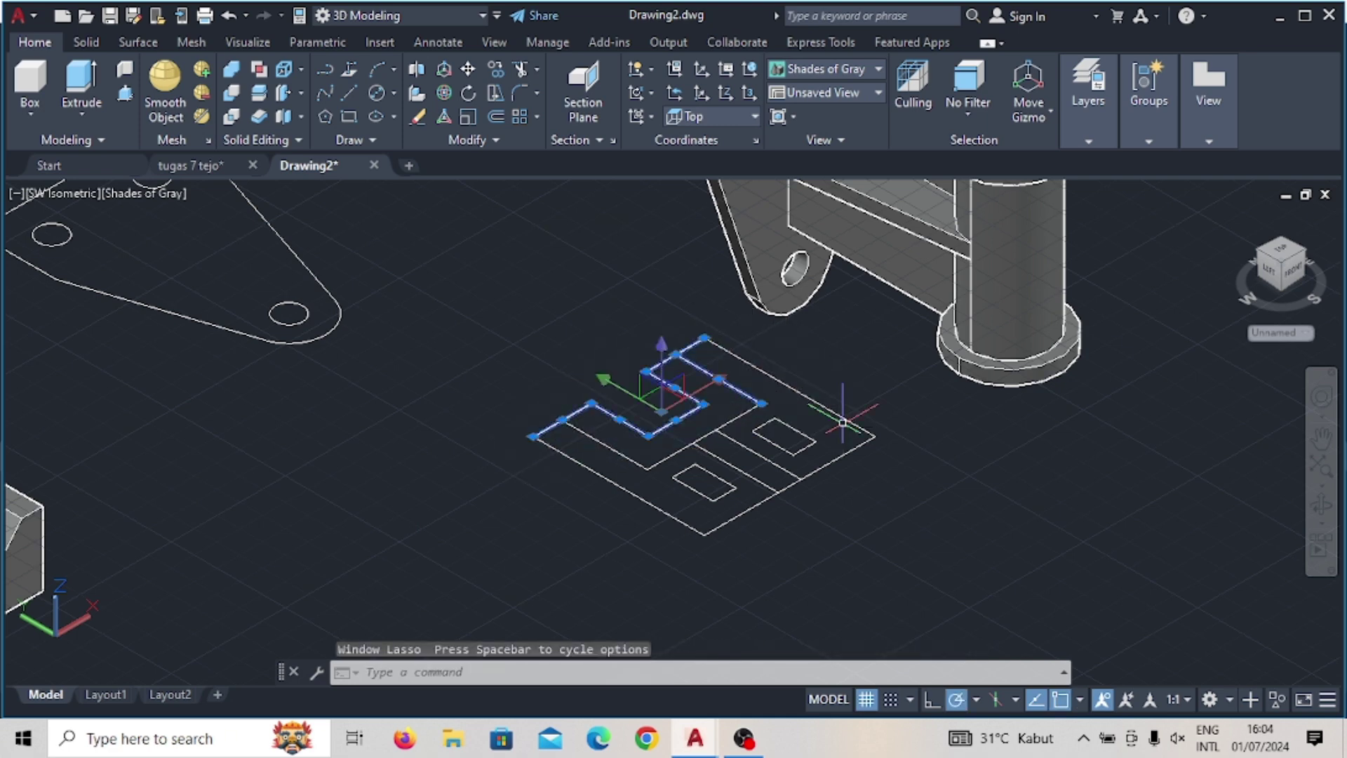
{"action": "mouse_move", "coordinate": [495, 433]}
{"action": "left_mouse_down"}
{"action": "mouse_move", "coordinate": [942, 643]}
{"action": "mouse_move", "coordinate": [744, 651]}
{"action": "left_mouse_up"}
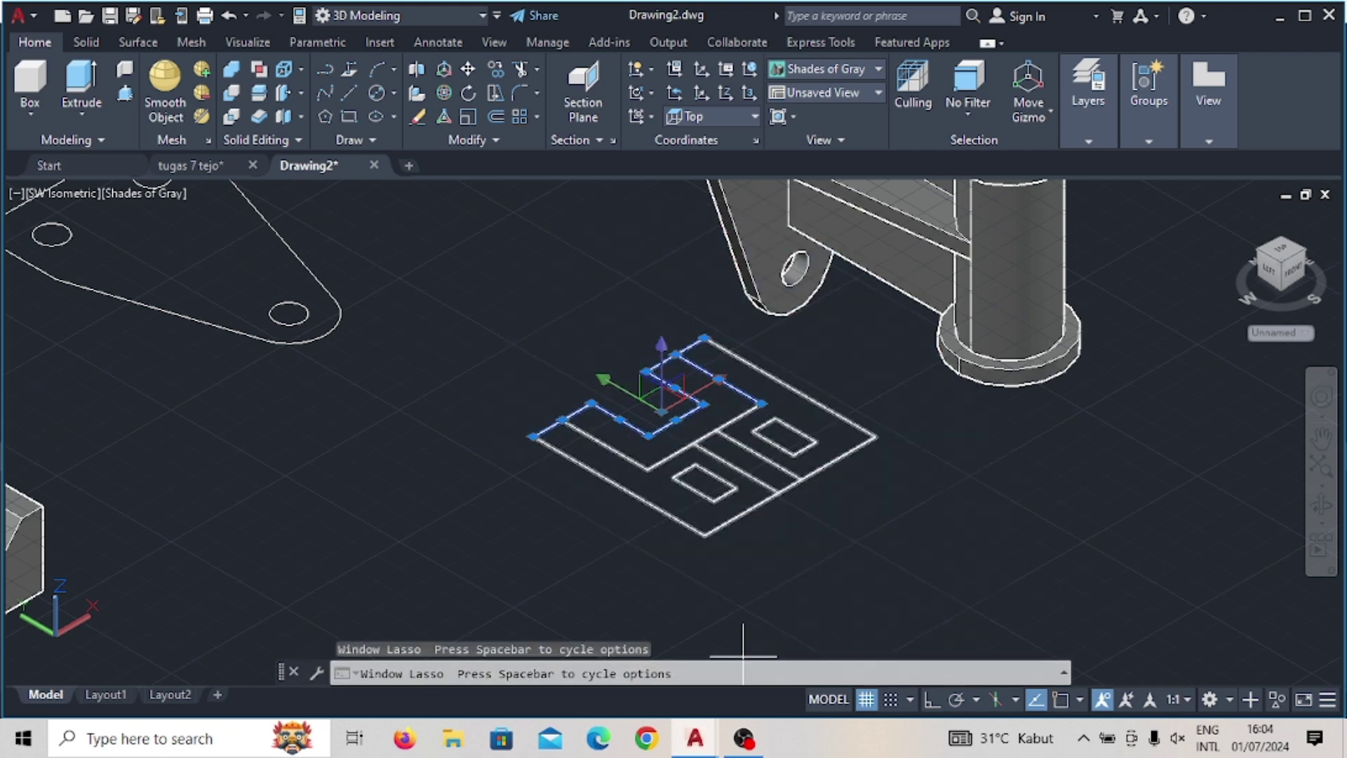
{"action": "type", "text": "j"}
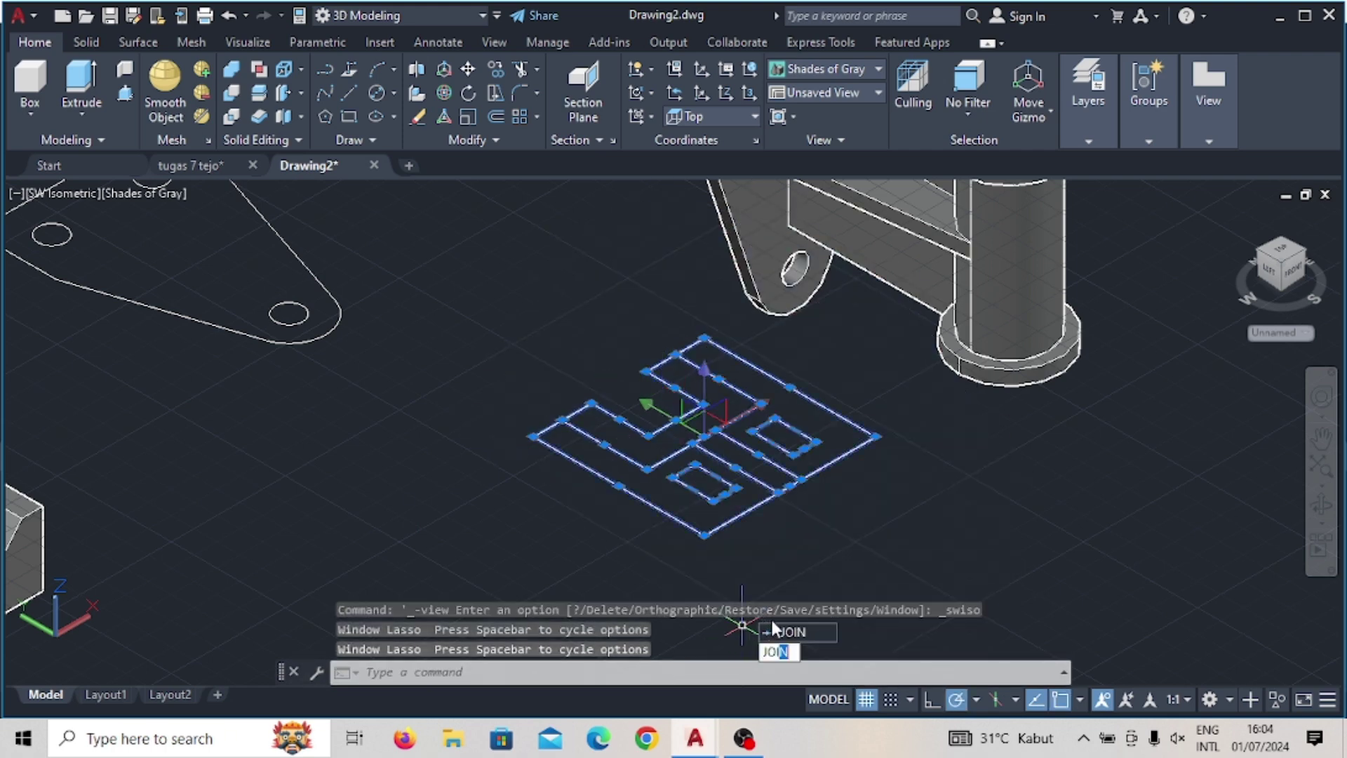
{"action": "key", "text": "Return"}
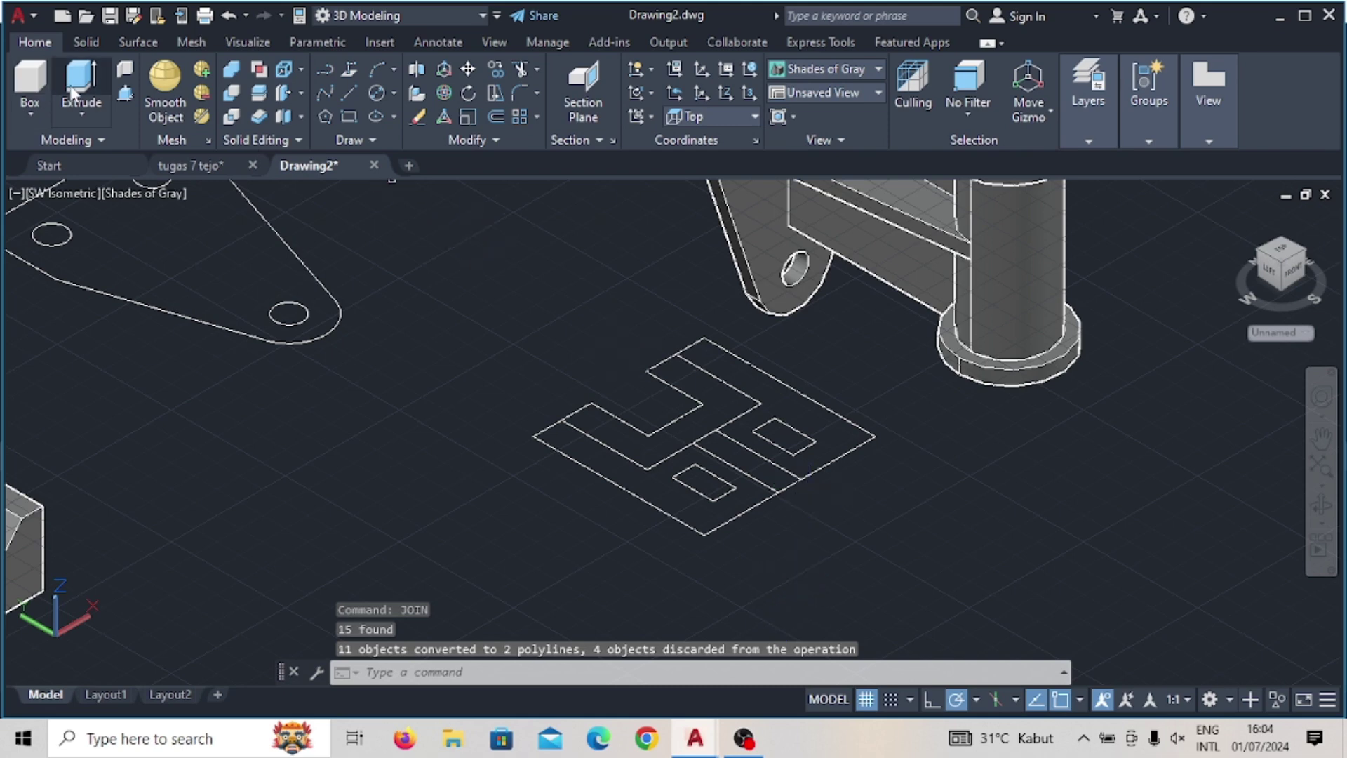
{"action": "left_click", "coordinate": [73, 92]}
Step: Extrude the outer polyline profile 25 units into a solid block
{"action": "left_click", "coordinate": [657, 509]}
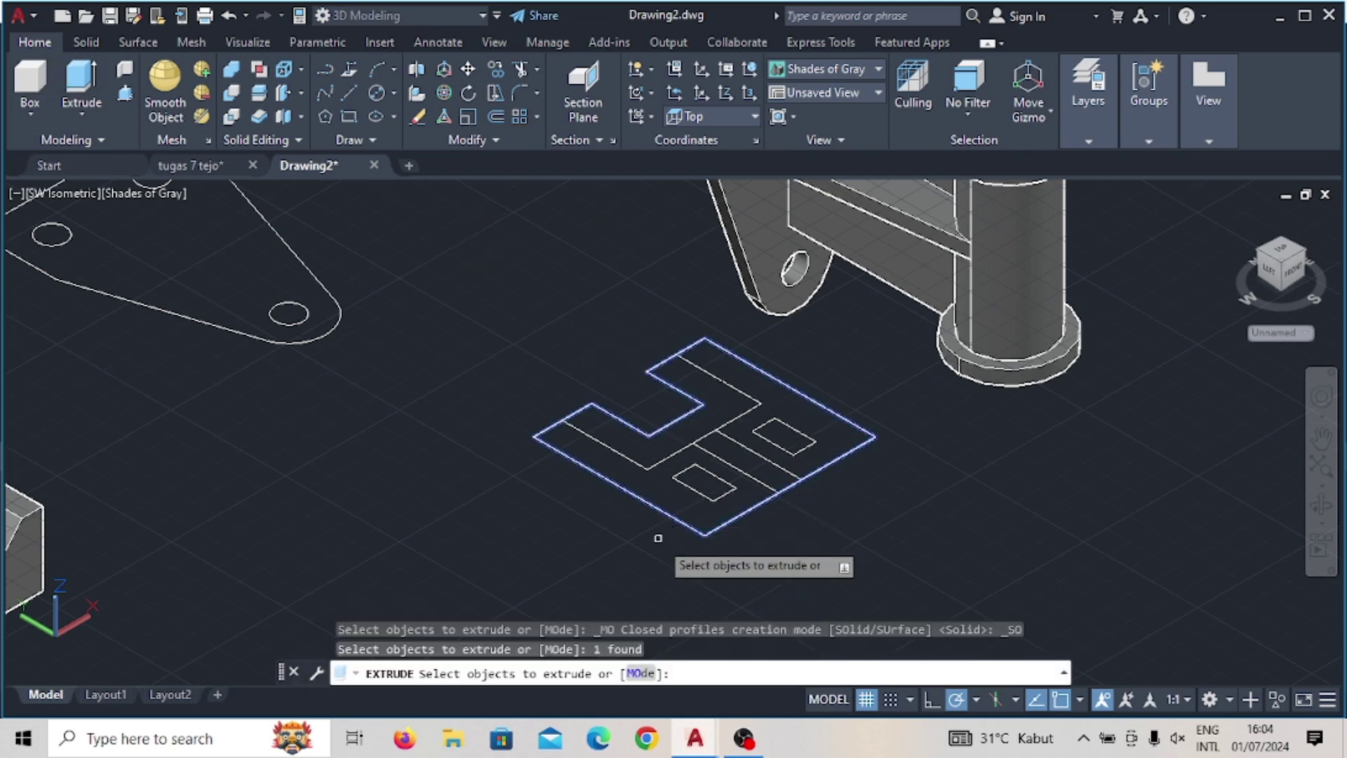
{"action": "key", "text": "Return"}
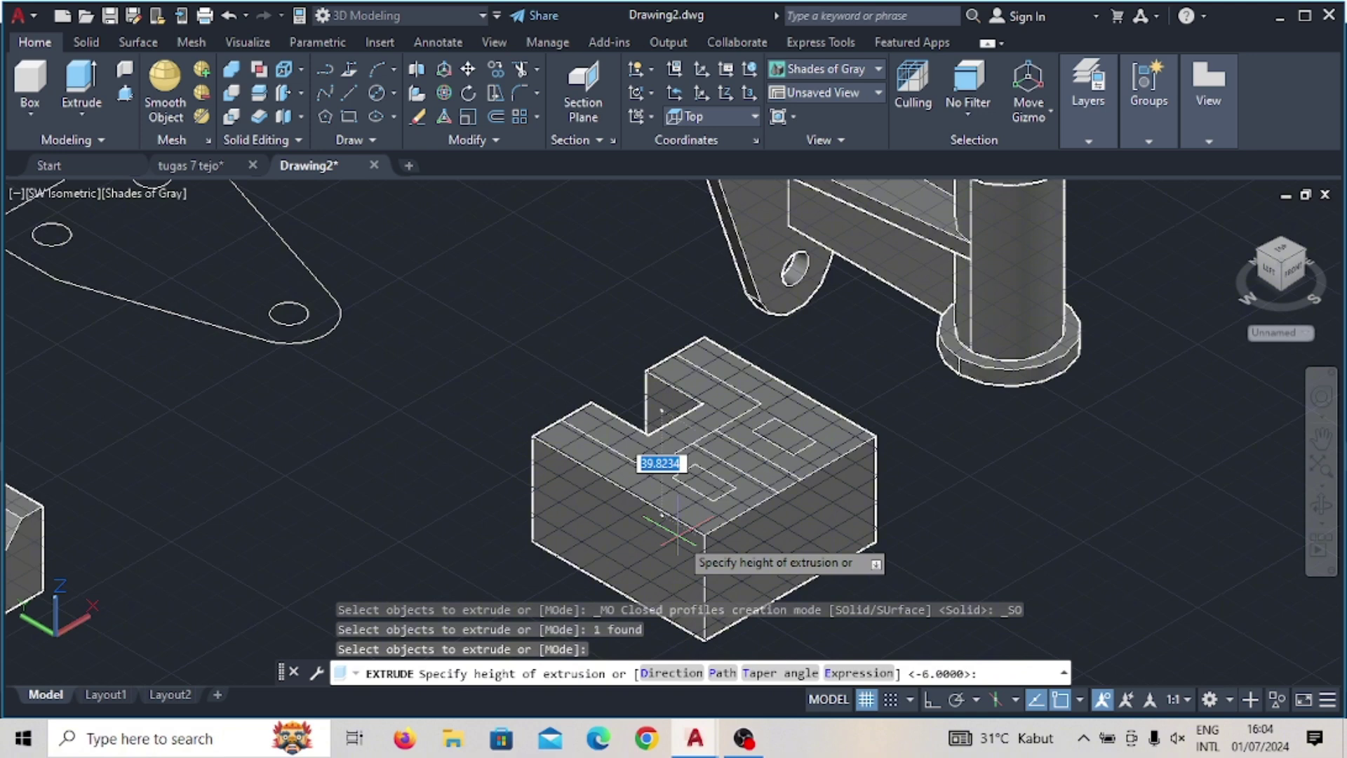
{"action": "key", "text": "Return"}
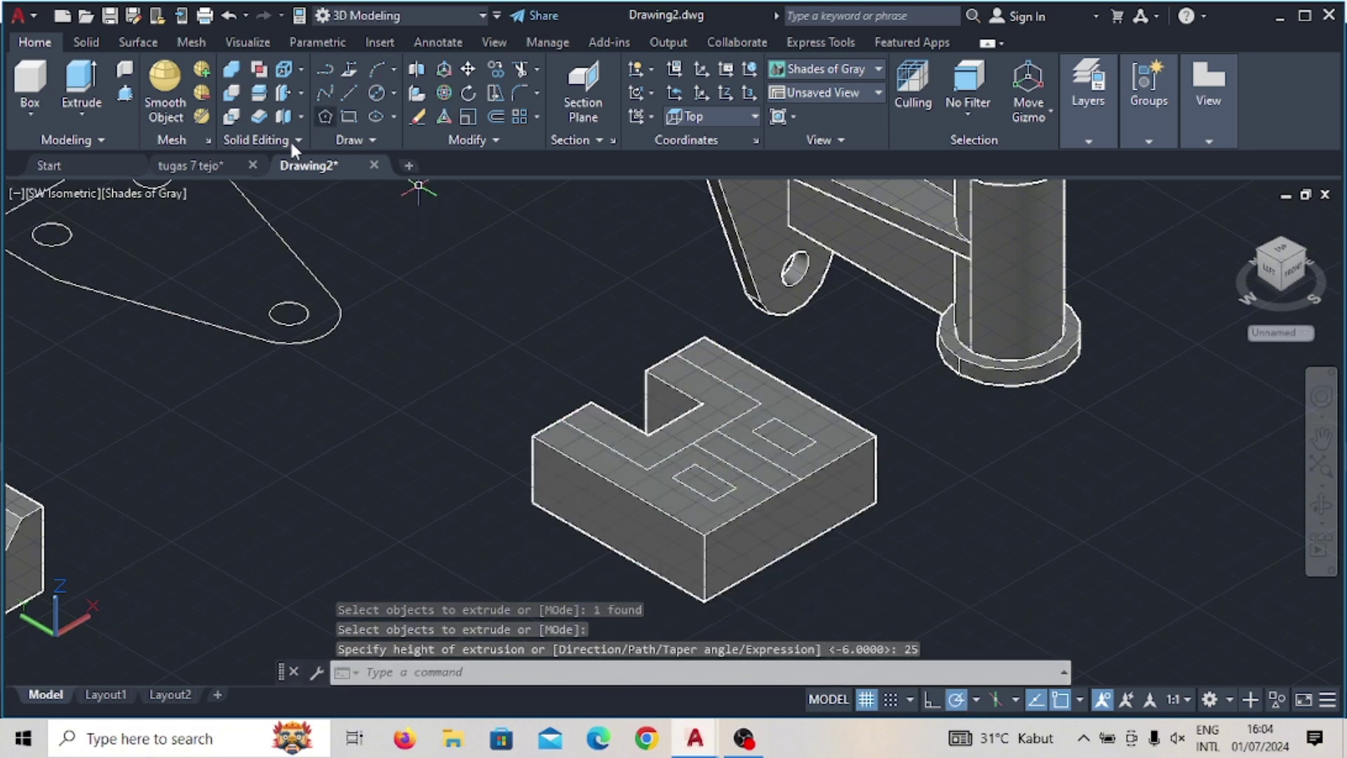
{"action": "left_click", "coordinate": [125, 92]}
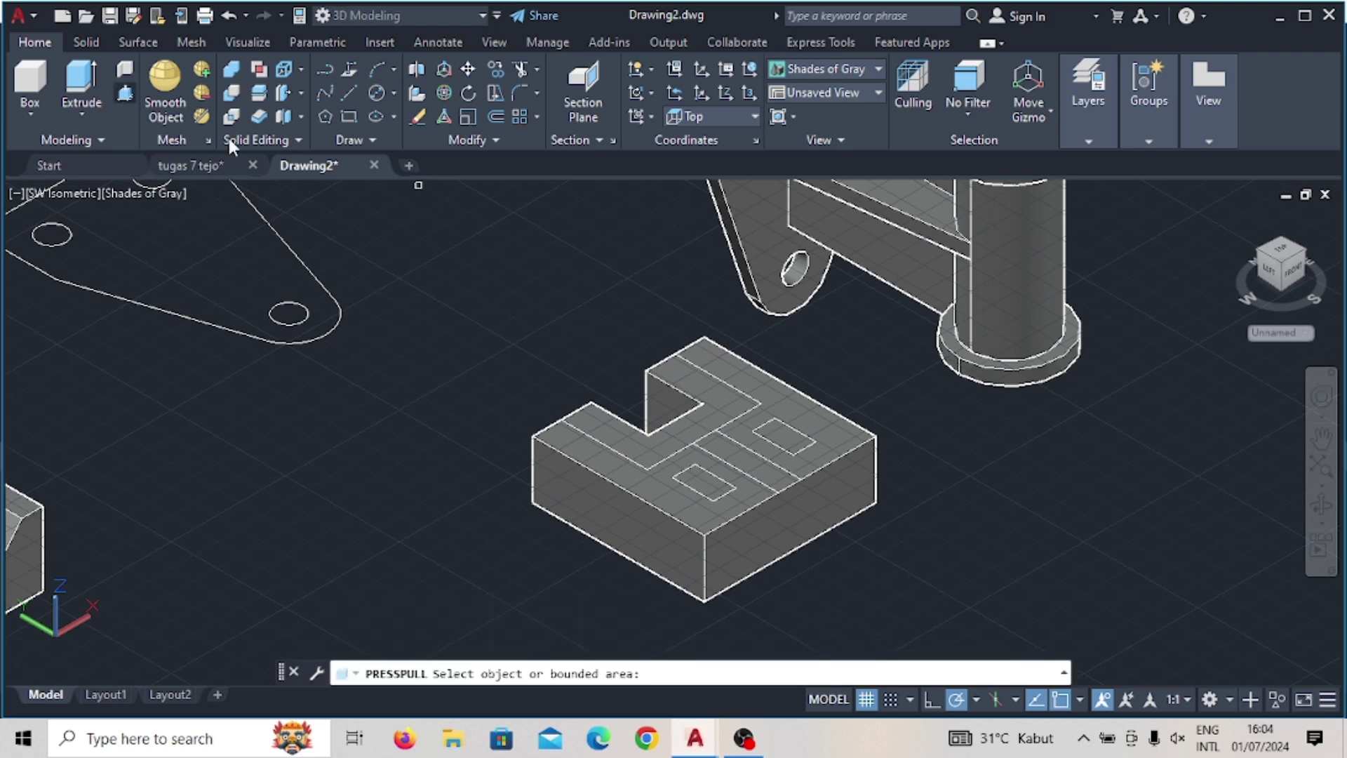
Step: Press-pull the strip between the rectangles up 25 to the wall's top height
{"action": "left_click", "coordinate": [631, 439]}
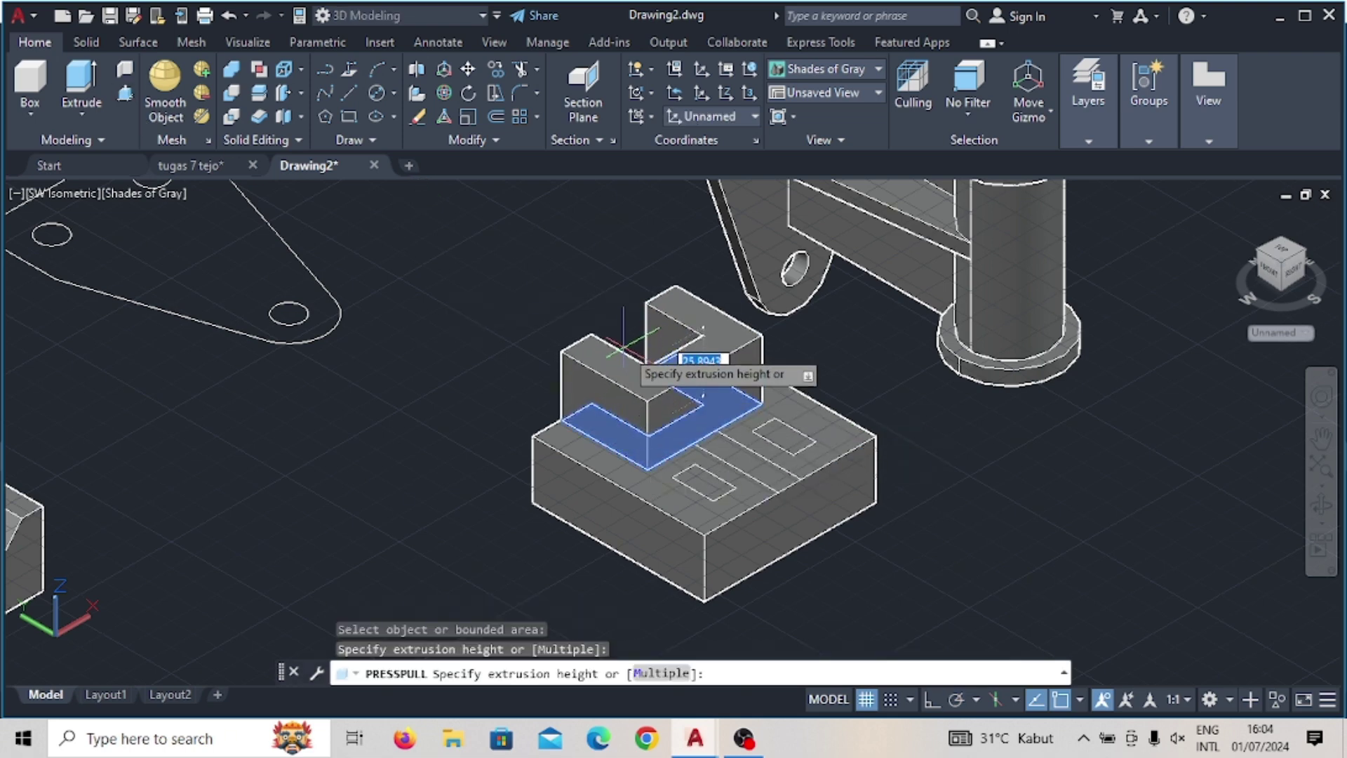
{"action": "type", "text": "25"}
{"action": "key", "text": "Return"}
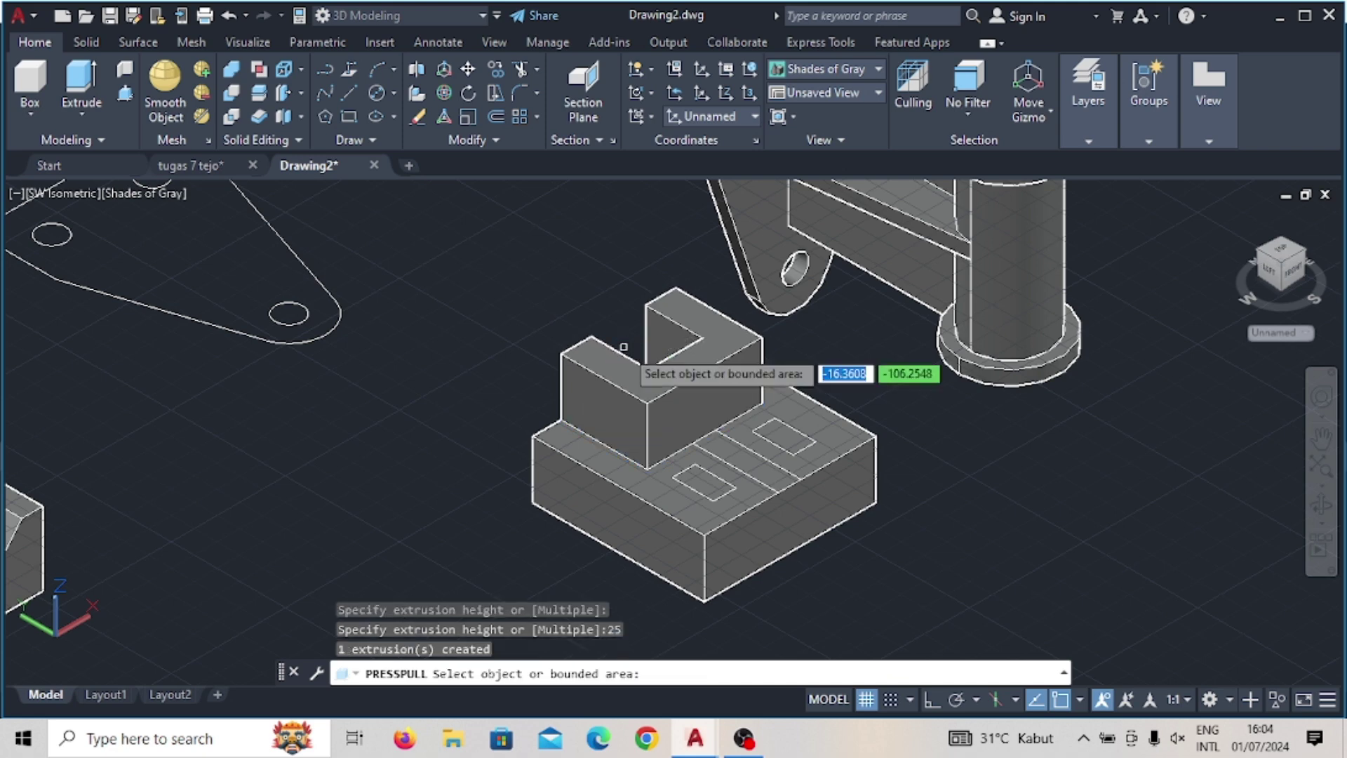
{"action": "left_click", "coordinate": [744, 456]}
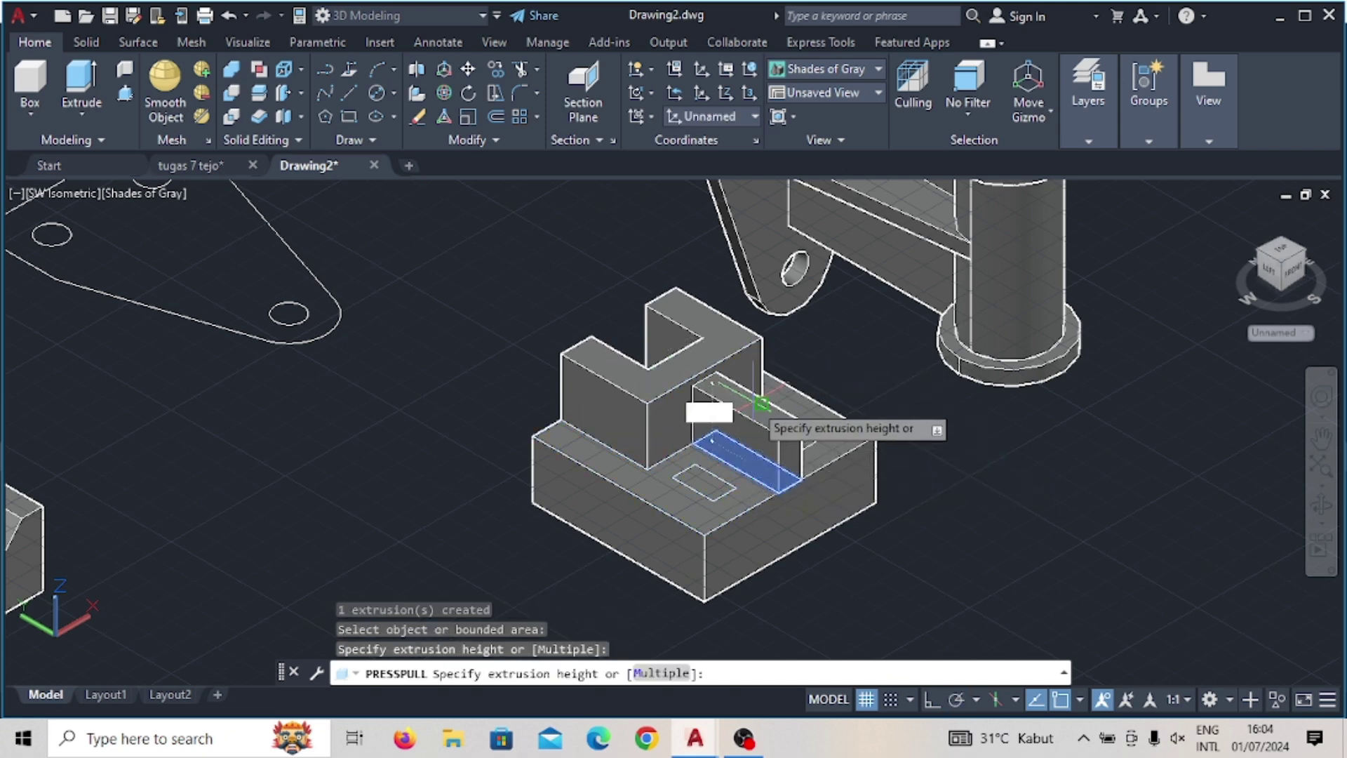
{"action": "left_click", "coordinate": [753, 401]}
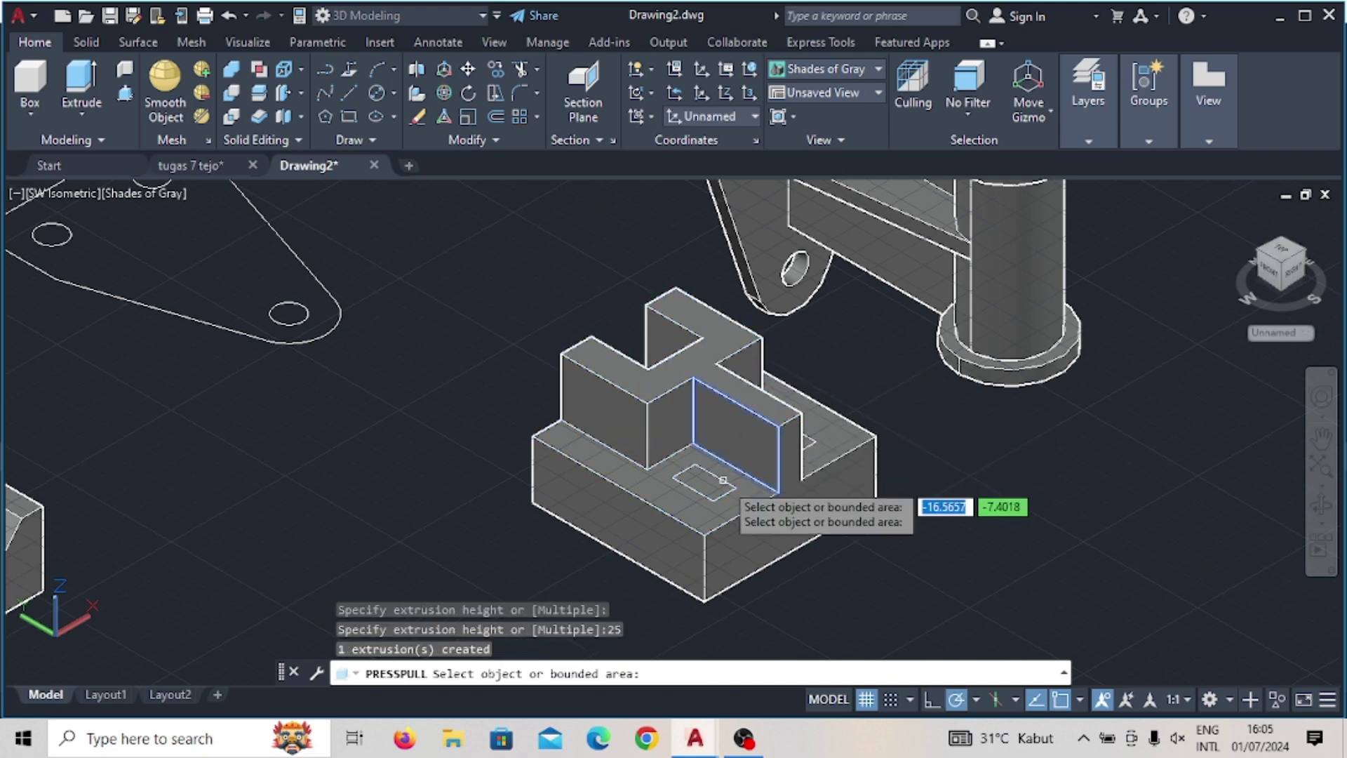
Step: Press-pull both small rectangles down through the base to cut them as holes
{"action": "left_click", "coordinate": [128, 99]}
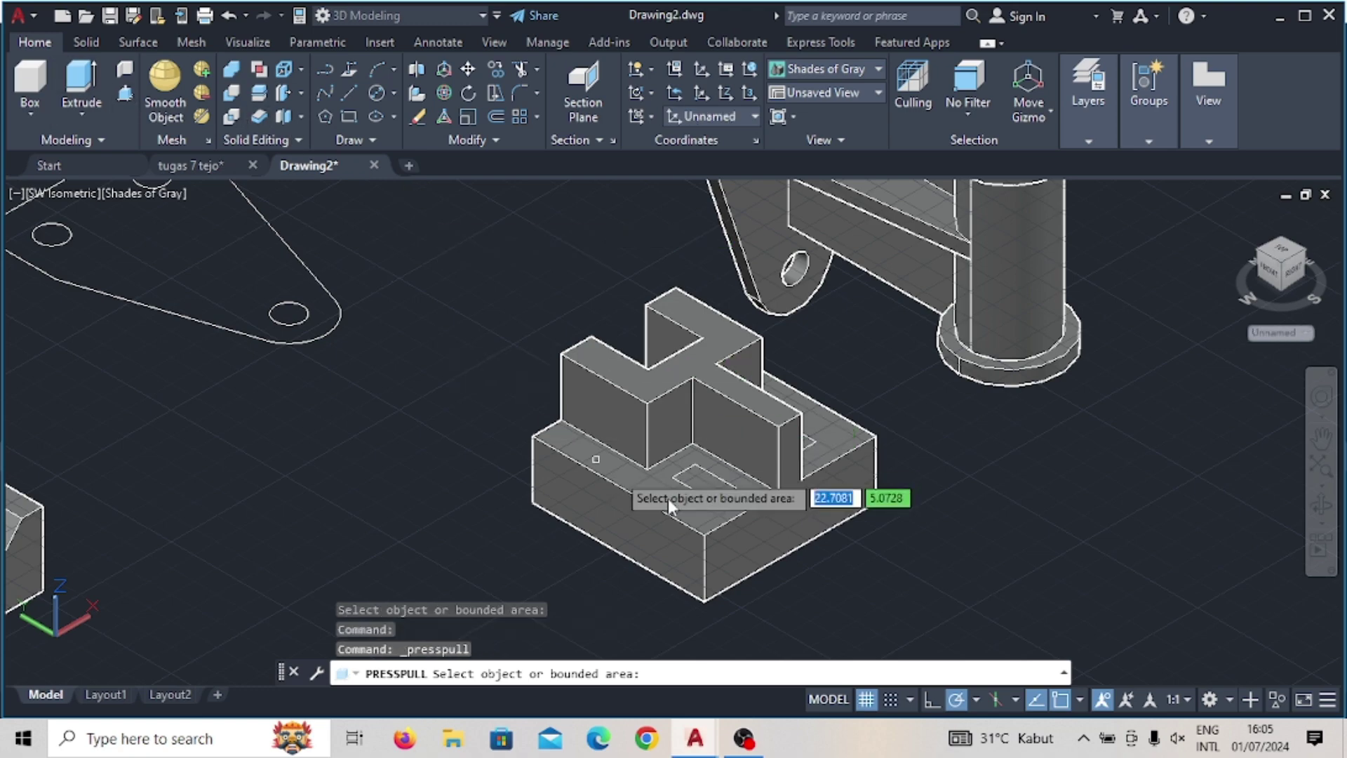
{"action": "left_click", "coordinate": [704, 483]}
{"action": "left_click", "coordinate": [730, 623]}
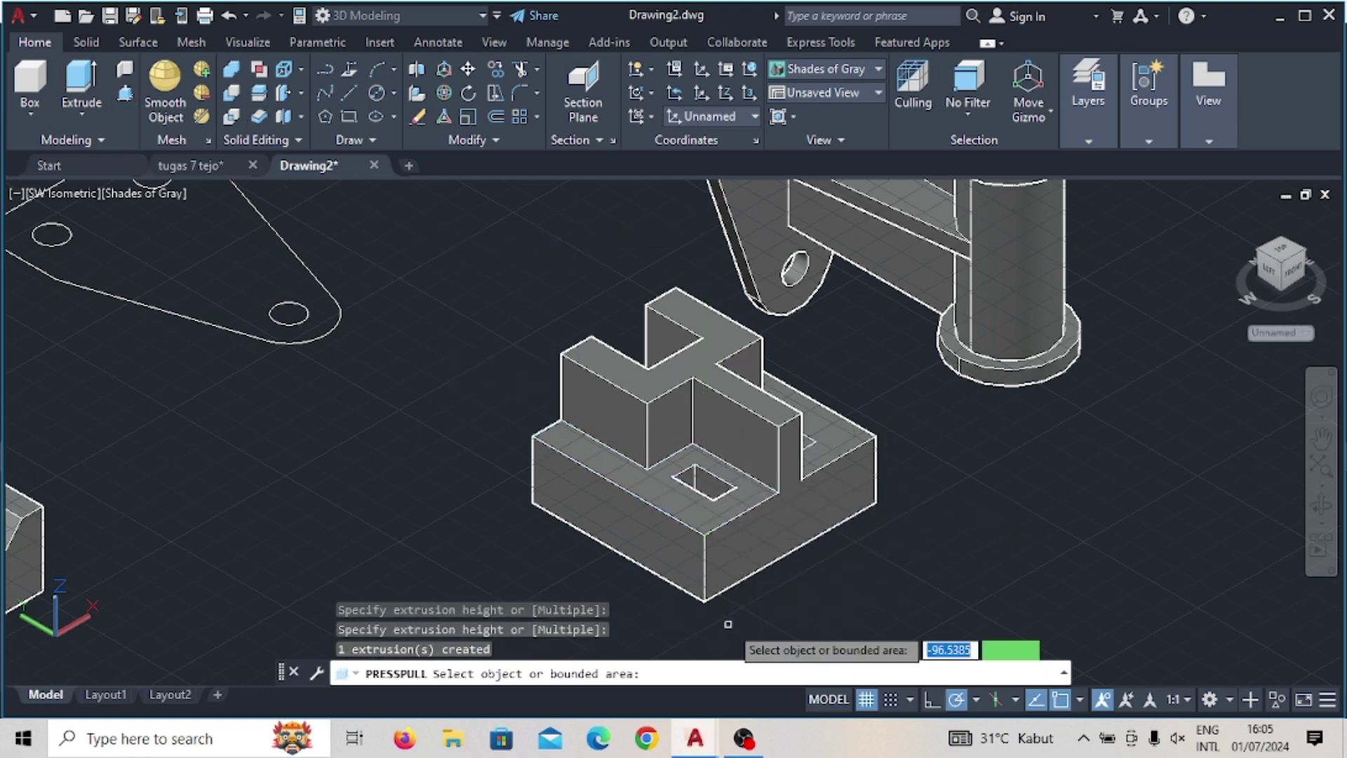
{"action": "mouse_move", "coordinate": [734, 611]}
{"action": "middle_mouse_down", "text": "shift"}
{"action": "mouse_move", "coordinate": [646, 616]}
{"action": "mouse_move", "coordinate": [721, 496]}
{"action": "middle_mouse_up", "text": "shift"}
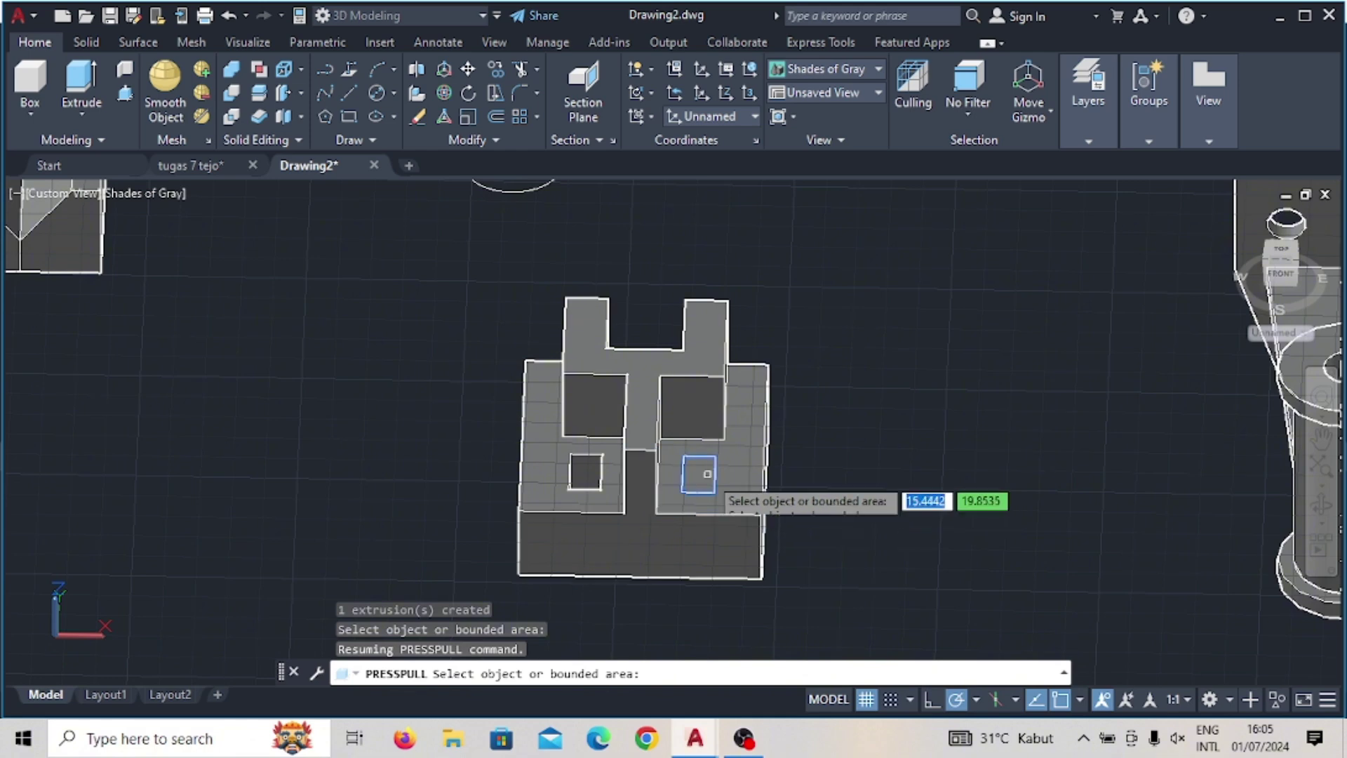
{"action": "left_click", "coordinate": [700, 484]}
{"action": "left_click", "coordinate": [726, 612]}
{"action": "key", "text": "Return"}
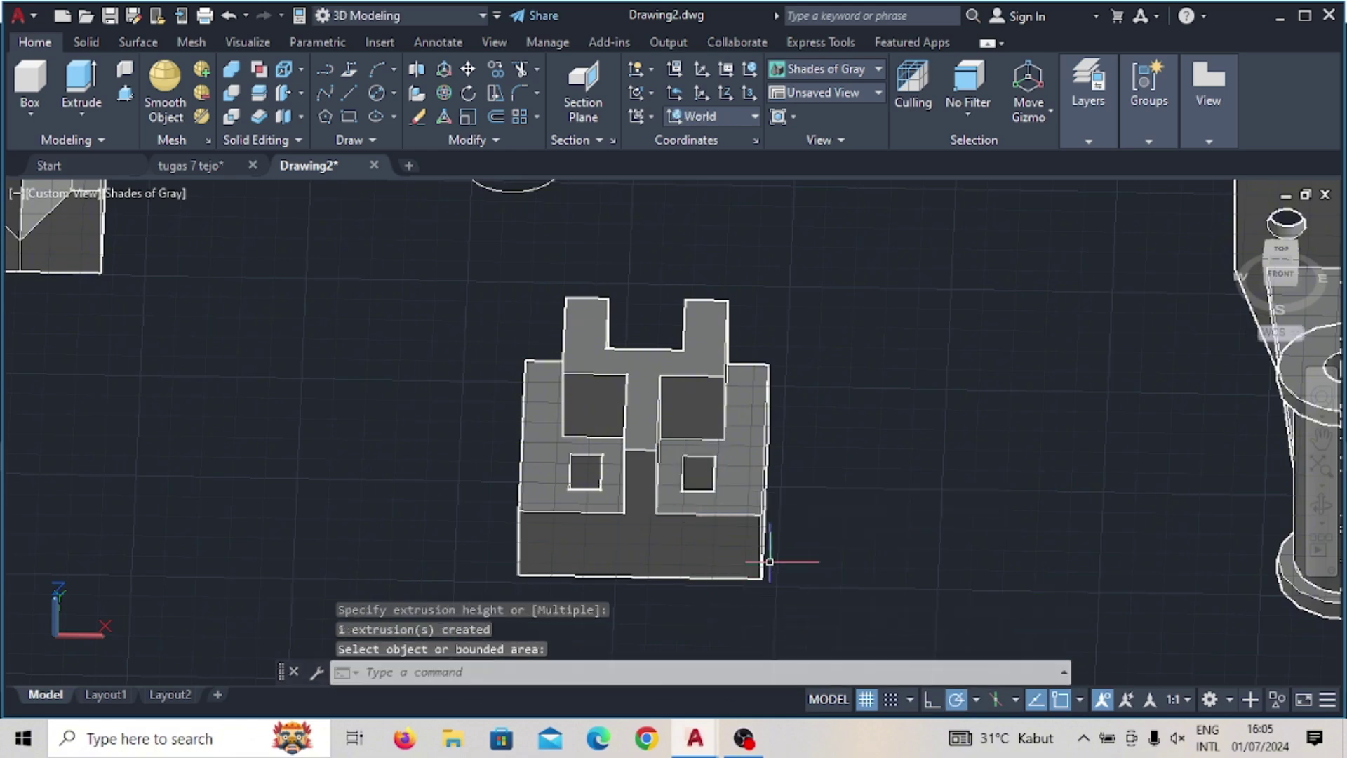
{"action": "middle_click_drag", "start_coordinate": [809, 566], "coordinate": [930, 539], "text": "shift"}
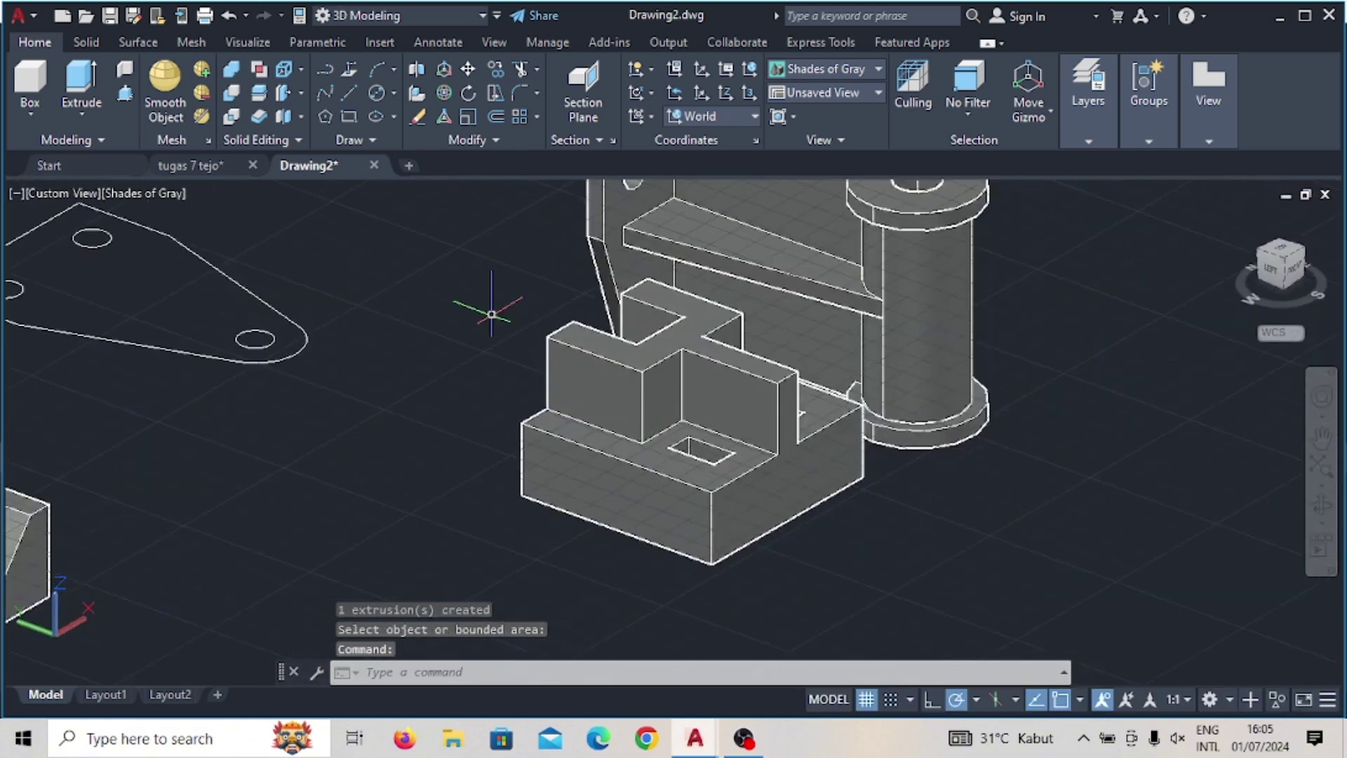
Step: Draw a triangle on the wall's side face from its top corner down to the base
{"action": "left_click", "coordinate": [348, 92]}
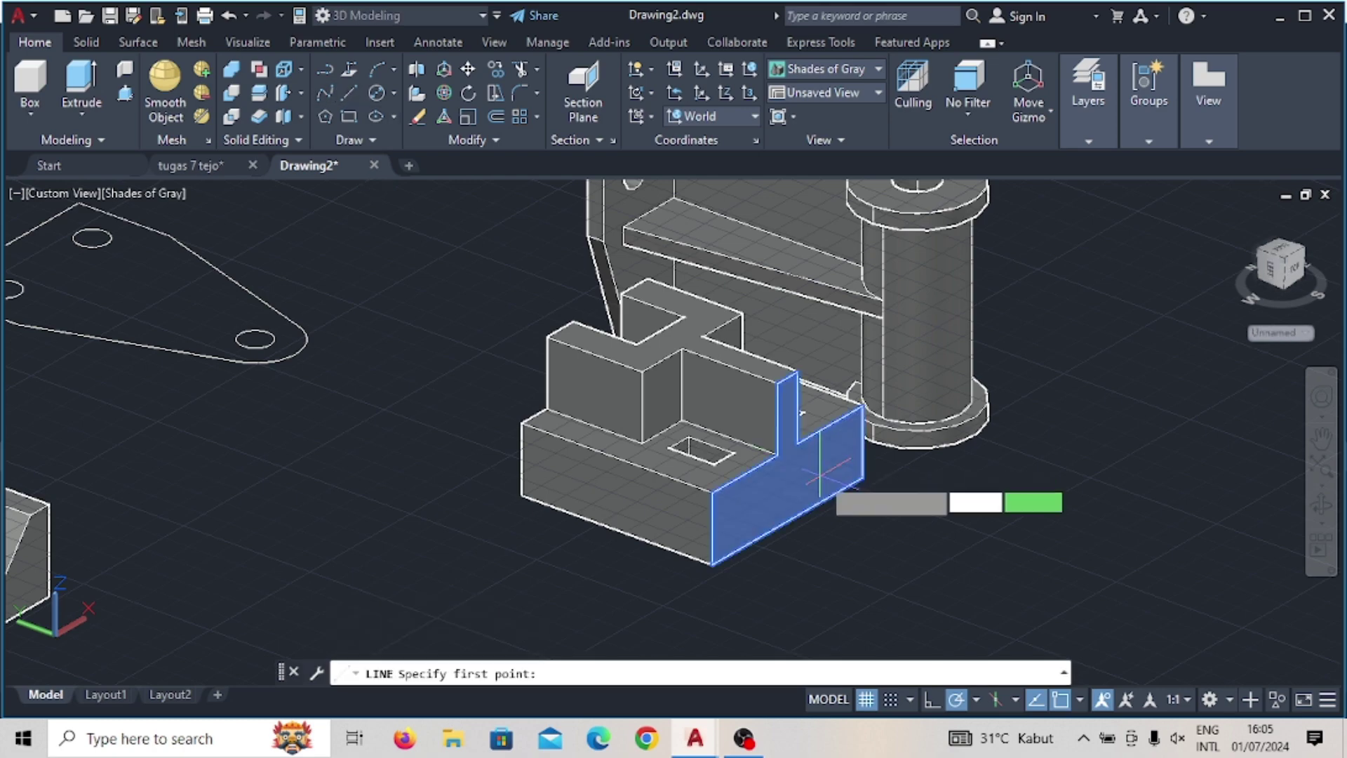
{"action": "scroll", "coordinate": [769, 399], "scroll_direction": "up", "scroll_amount": 3}
{"action": "left_click", "coordinate": [590, 303]}
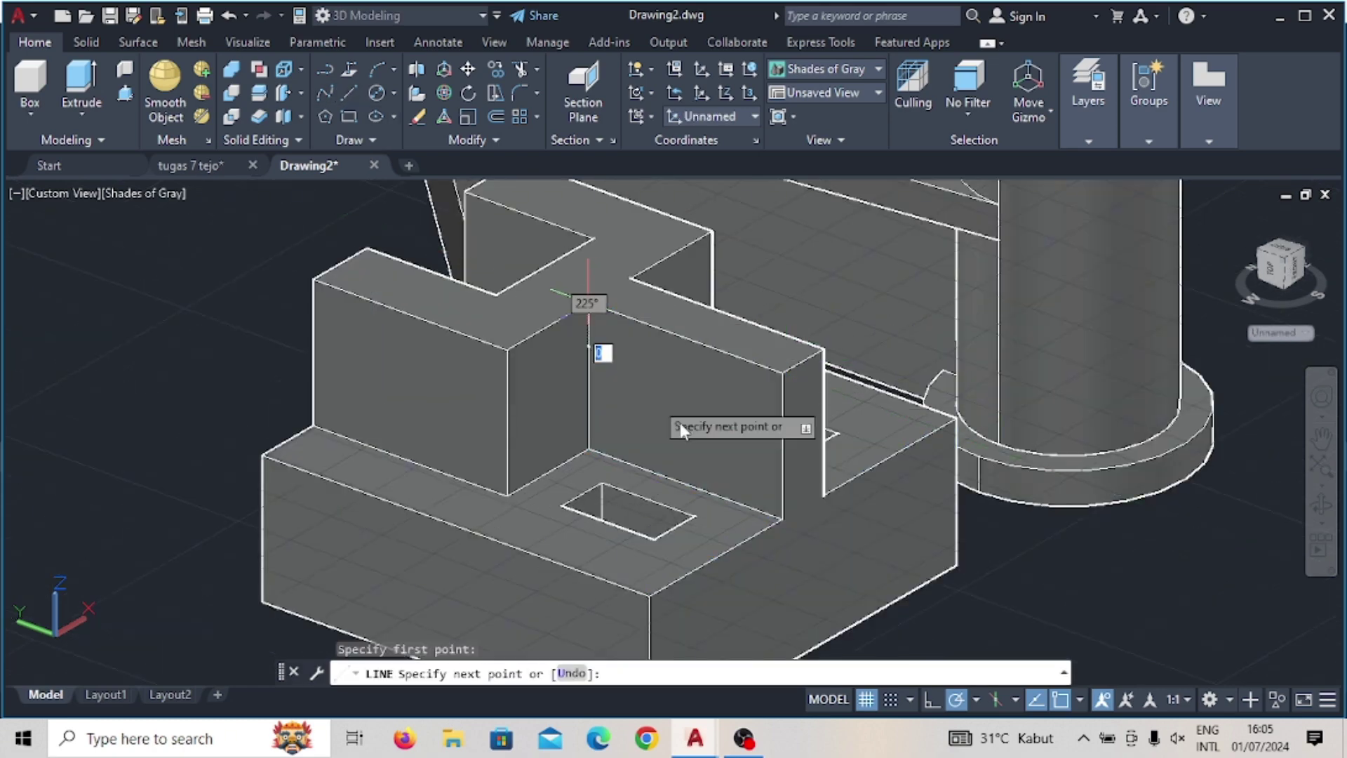
{"action": "left_click", "coordinate": [783, 519]}
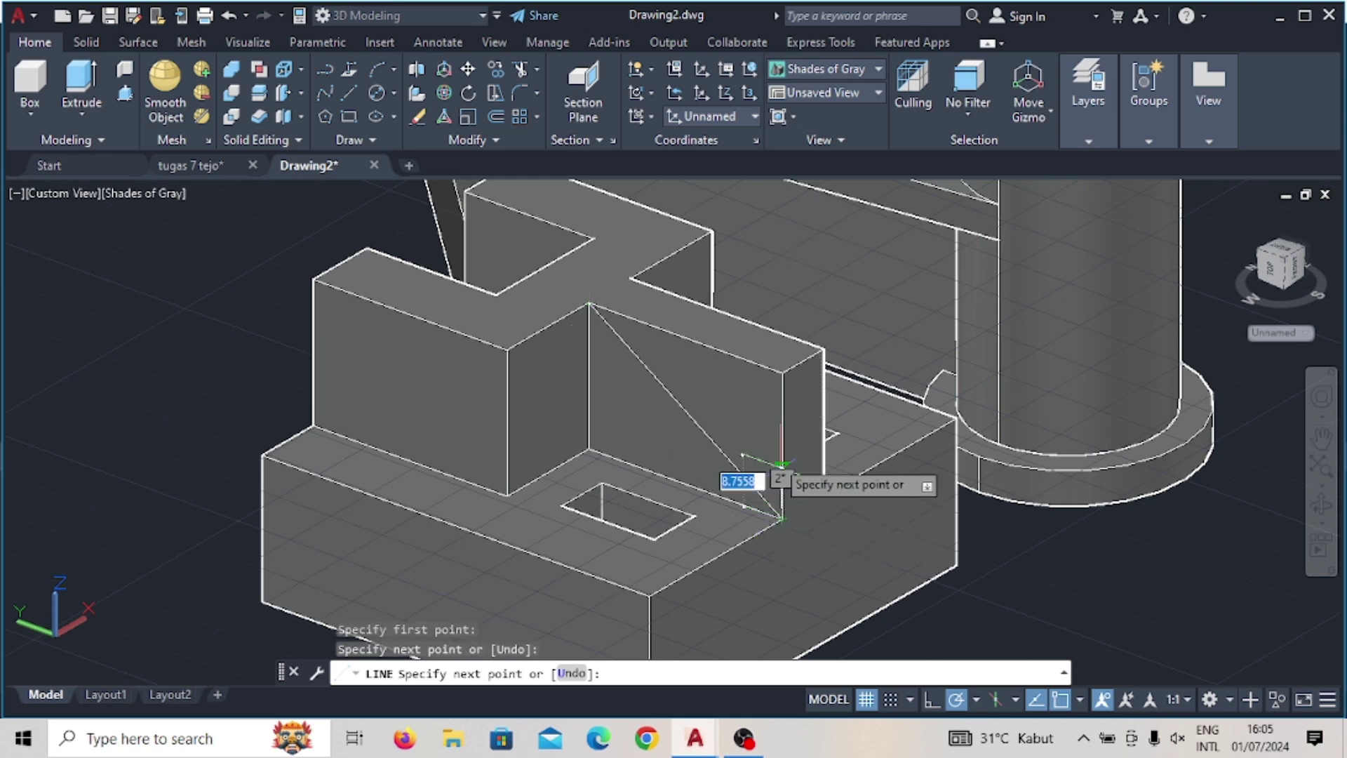
{"action": "left_click", "coordinate": [782, 372]}
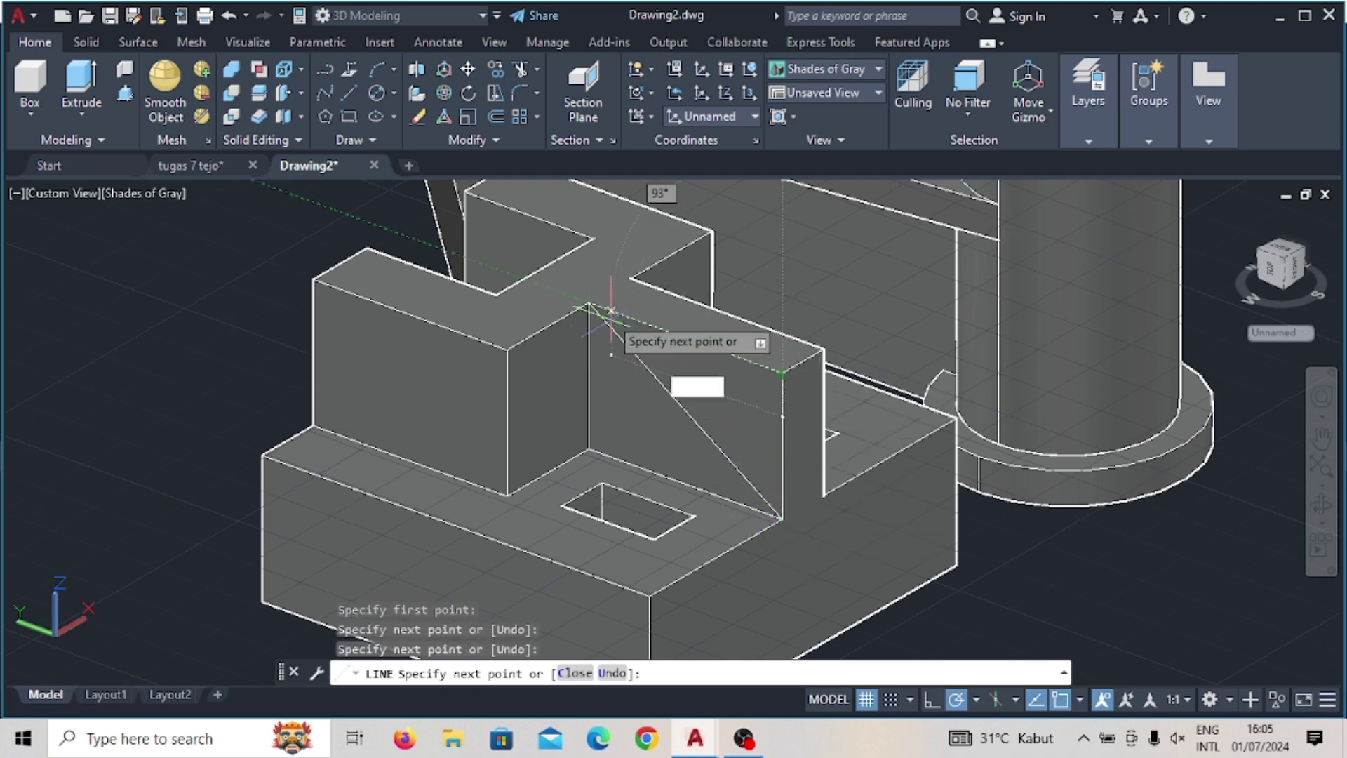
{"action": "left_click", "coordinate": [589, 303]}
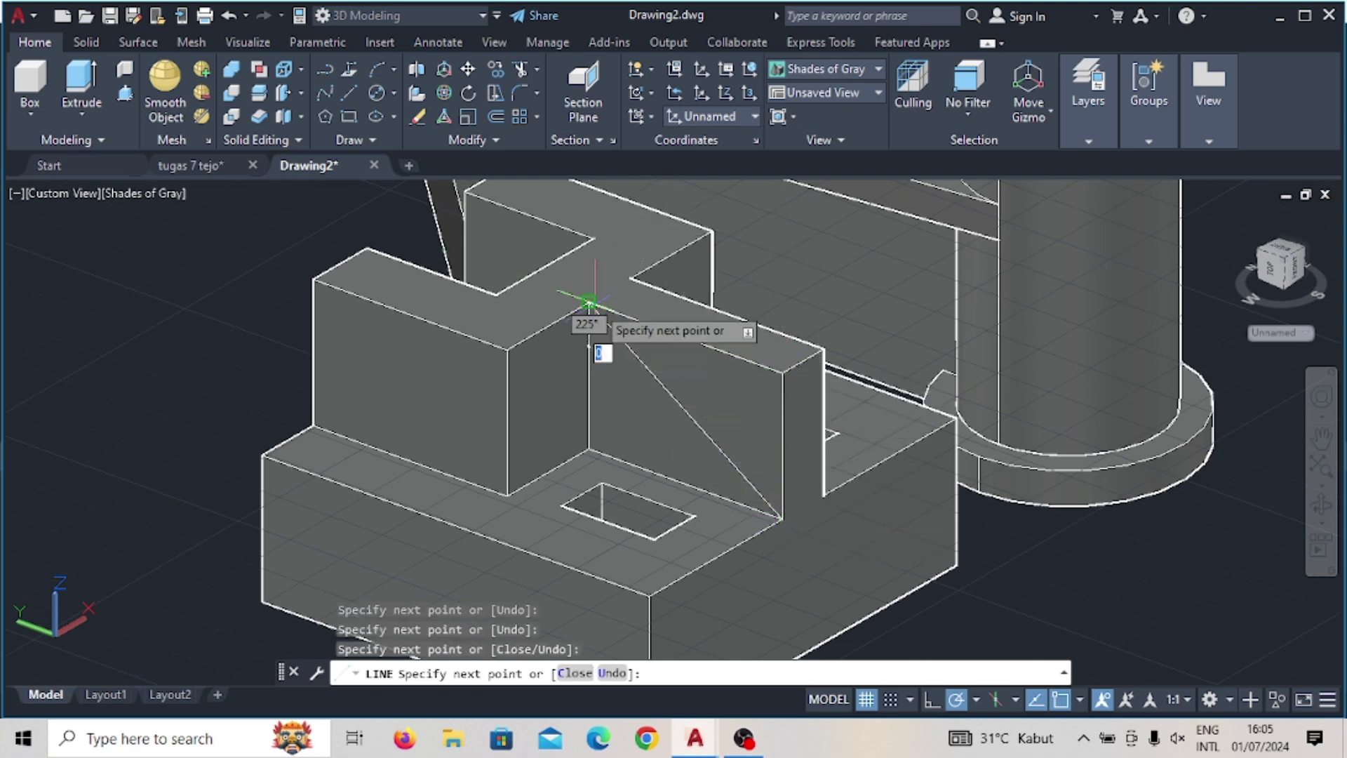
{"action": "key", "text": "Escape"}
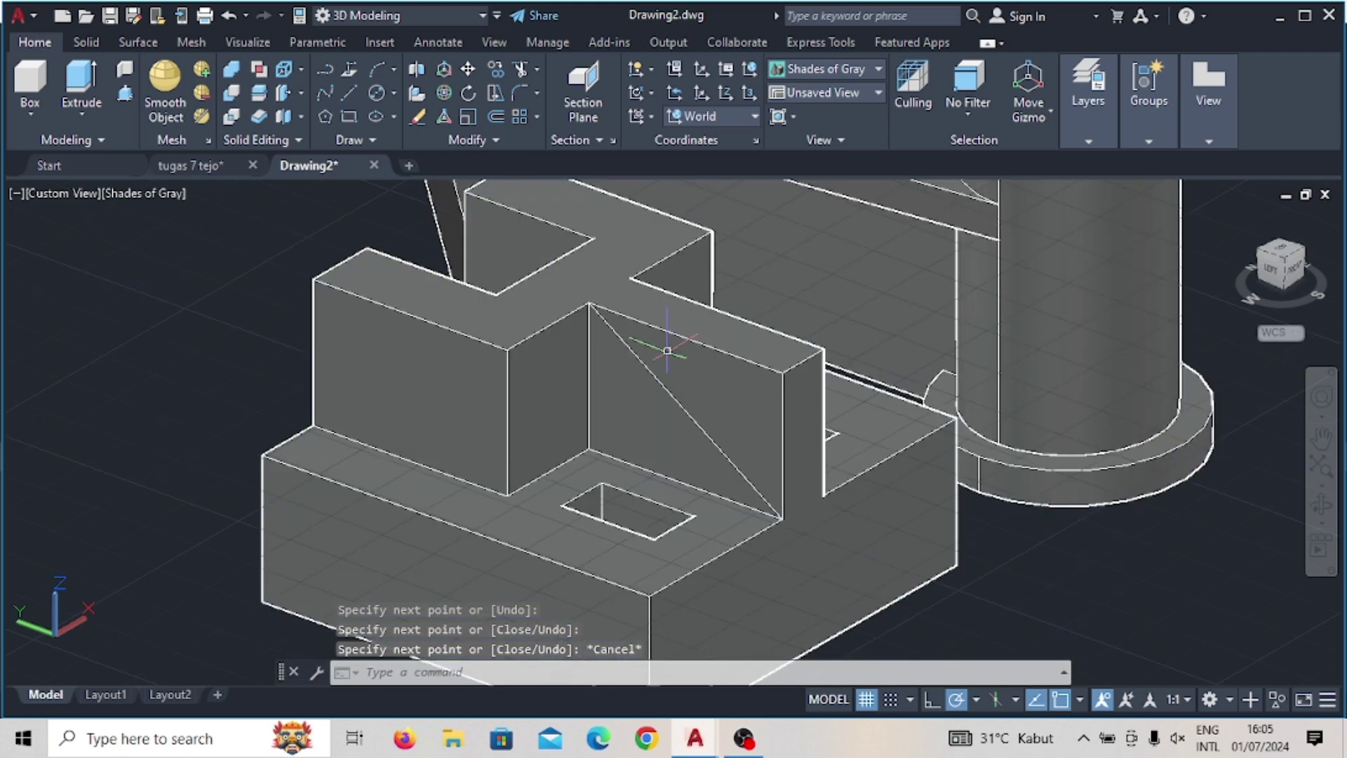
Step: Press-pull the triangle into a sloped rib and orbit out to view the whole block
{"action": "left_click", "coordinate": [120, 89]}
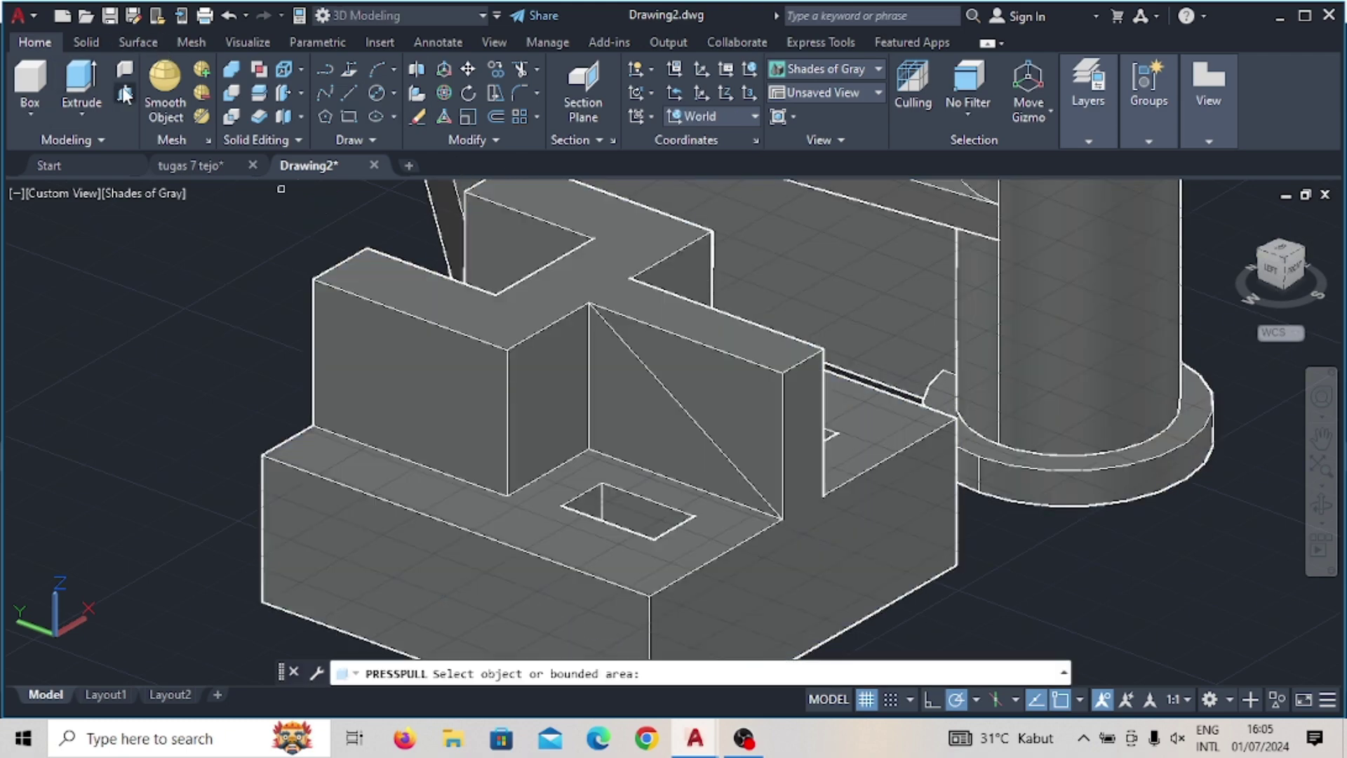
{"action": "left_click", "coordinate": [717, 393]}
{"action": "left_click", "coordinate": [821, 335]}
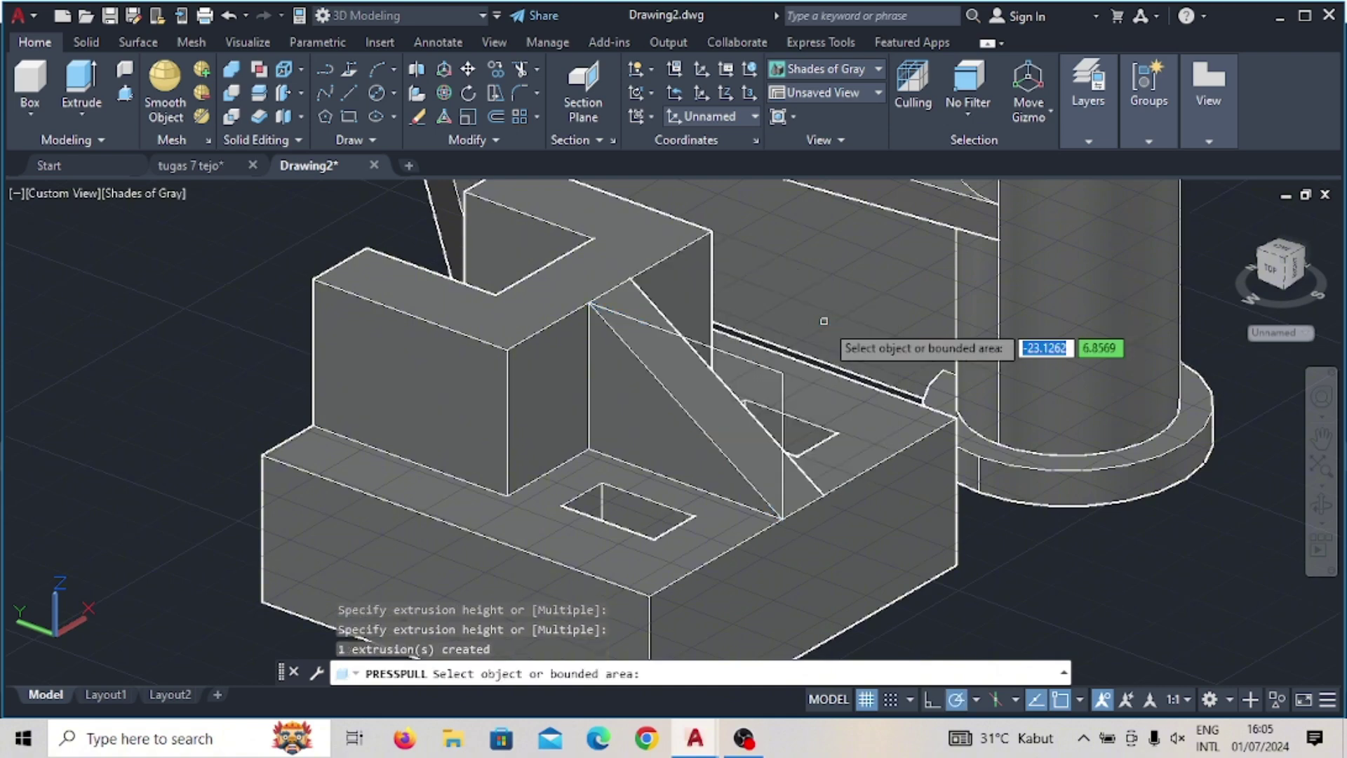
{"action": "key", "text": "Return"}
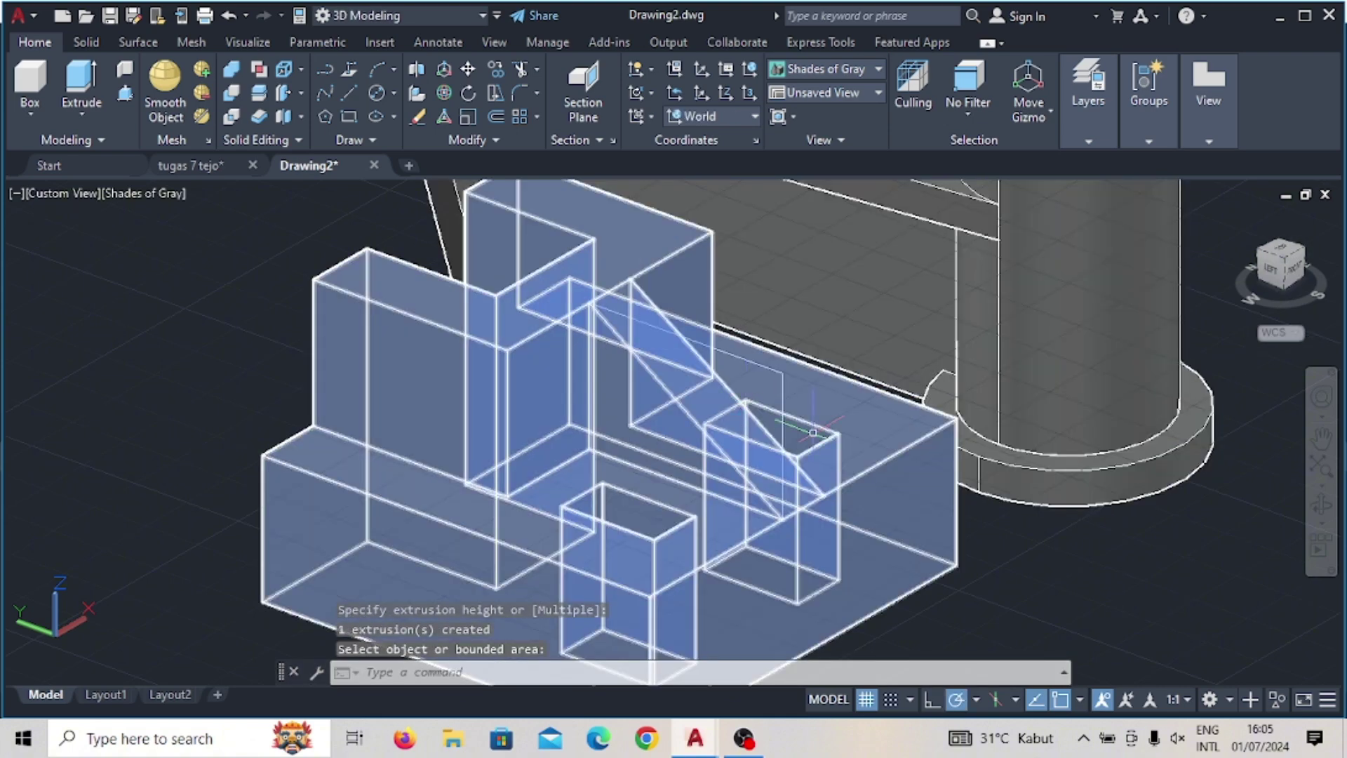
{"action": "mouse_move", "coordinate": [827, 400]}
{"action": "middle_mouse_down", "text": "shift"}
{"action": "mouse_move", "coordinate": [788, 430]}
{"action": "mouse_move", "coordinate": [748, 415]}
{"action": "middle_mouse_up", "text": "shift"}
{"action": "scroll", "coordinate": [776, 472], "scroll_direction": "down", "scroll_amount": 5}
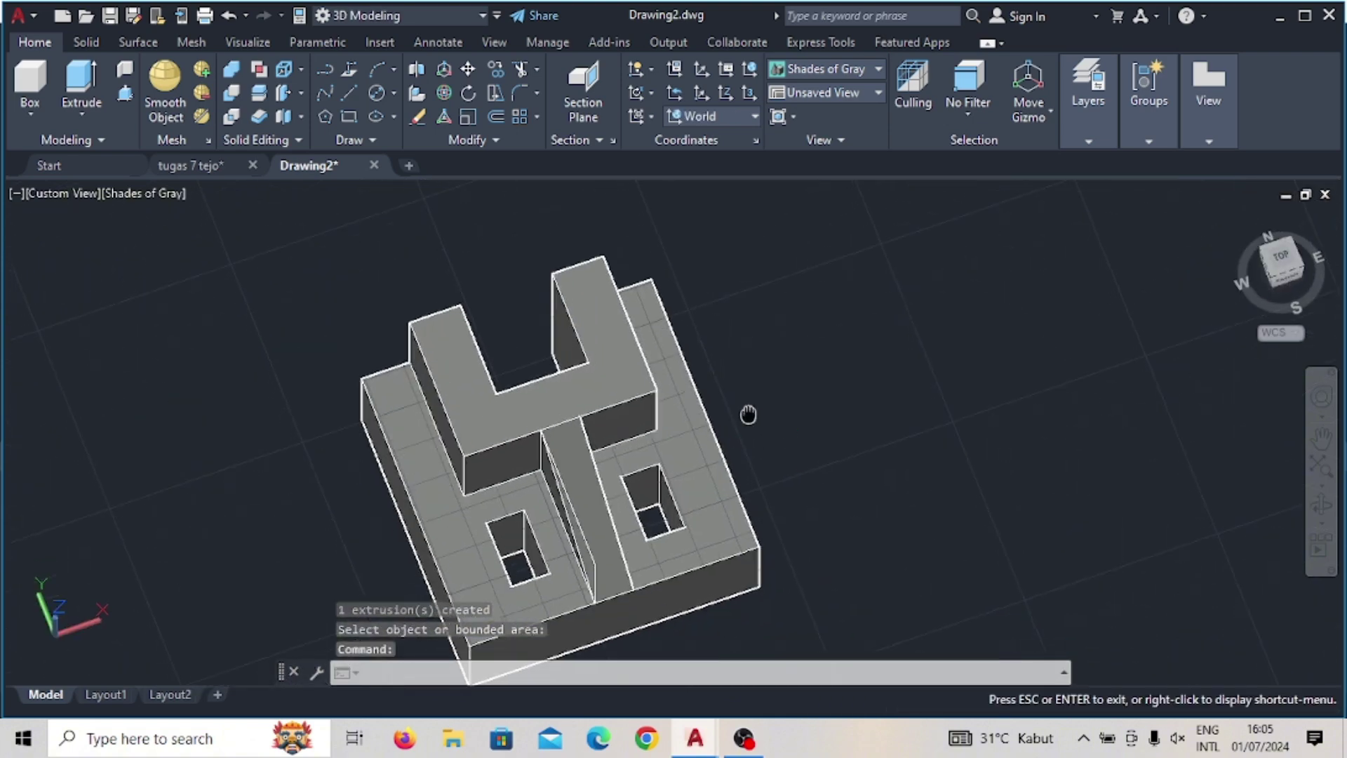
{"action": "mouse_move", "coordinate": [845, 373]}
{"action": "middle_mouse_down", "text": "shift"}
{"action": "mouse_move", "coordinate": [797, 411]}
{"action": "mouse_move", "coordinate": [815, 466]}
{"action": "mouse_move", "coordinate": [632, 453]}
{"action": "middle_mouse_up", "text": "shift"}
{"action": "scroll", "coordinate": [797, 410], "scroll_direction": "down", "scroll_amount": 3}
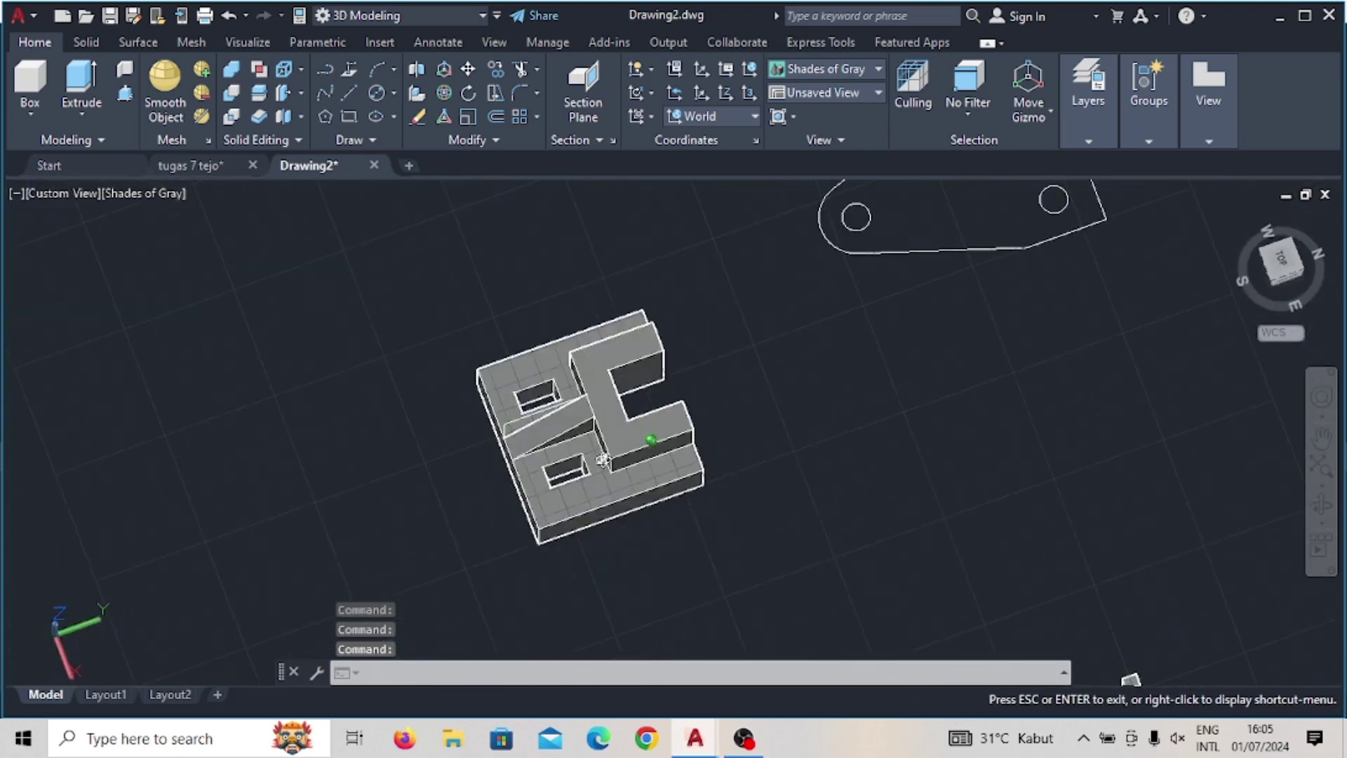
{"action": "left_click", "coordinate": [634, 439]}
Step: Mirror the ribbed block about its corner edge, keep the original, and select both halves
{"action": "left_click", "coordinate": [515, 137]}
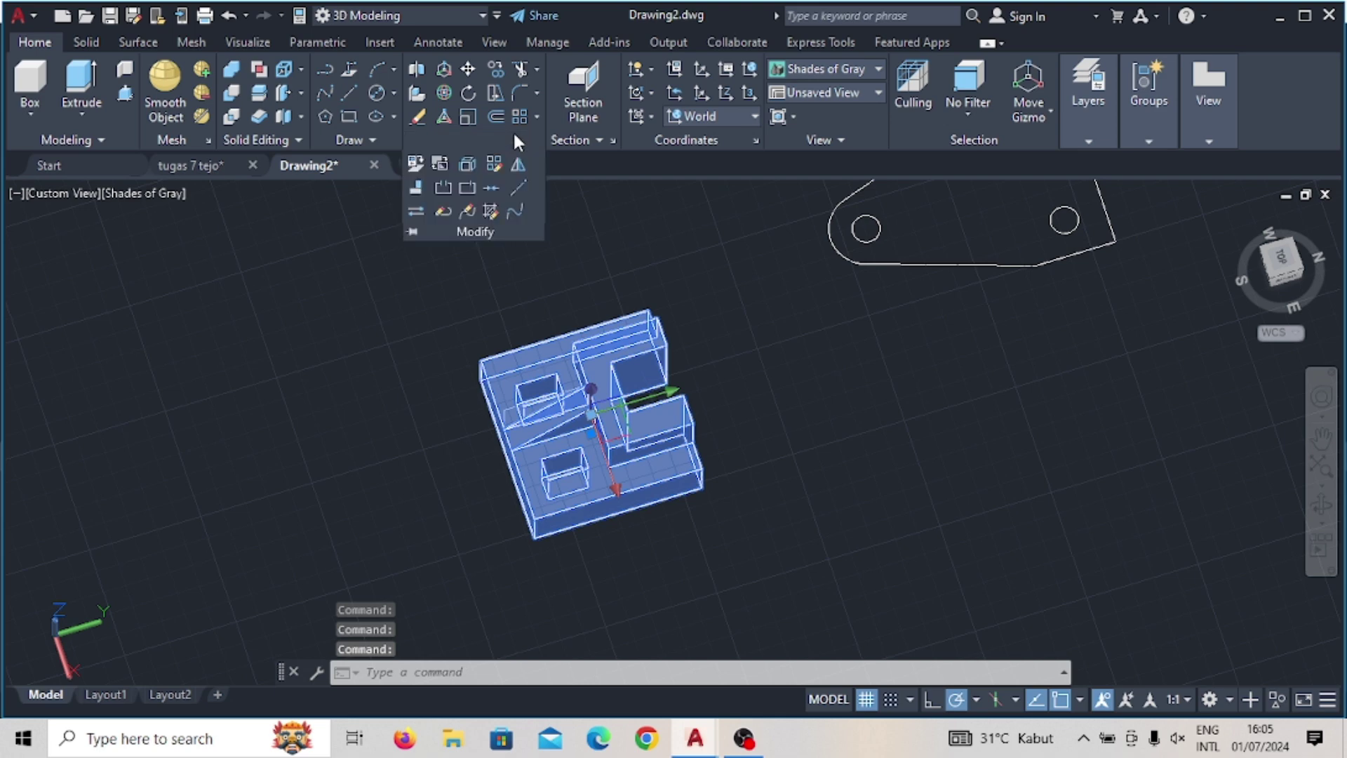
{"action": "left_click", "coordinate": [519, 163]}
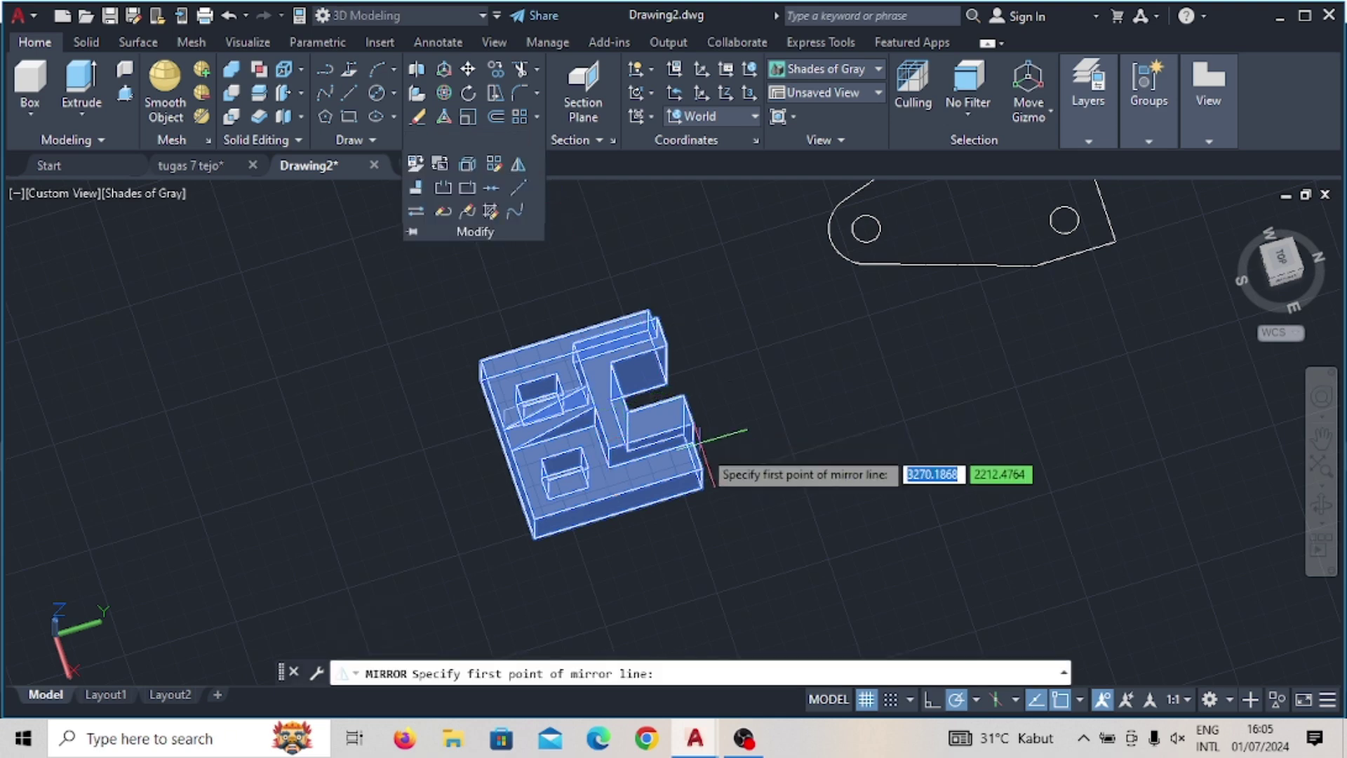
{"action": "left_click", "coordinate": [702, 483]}
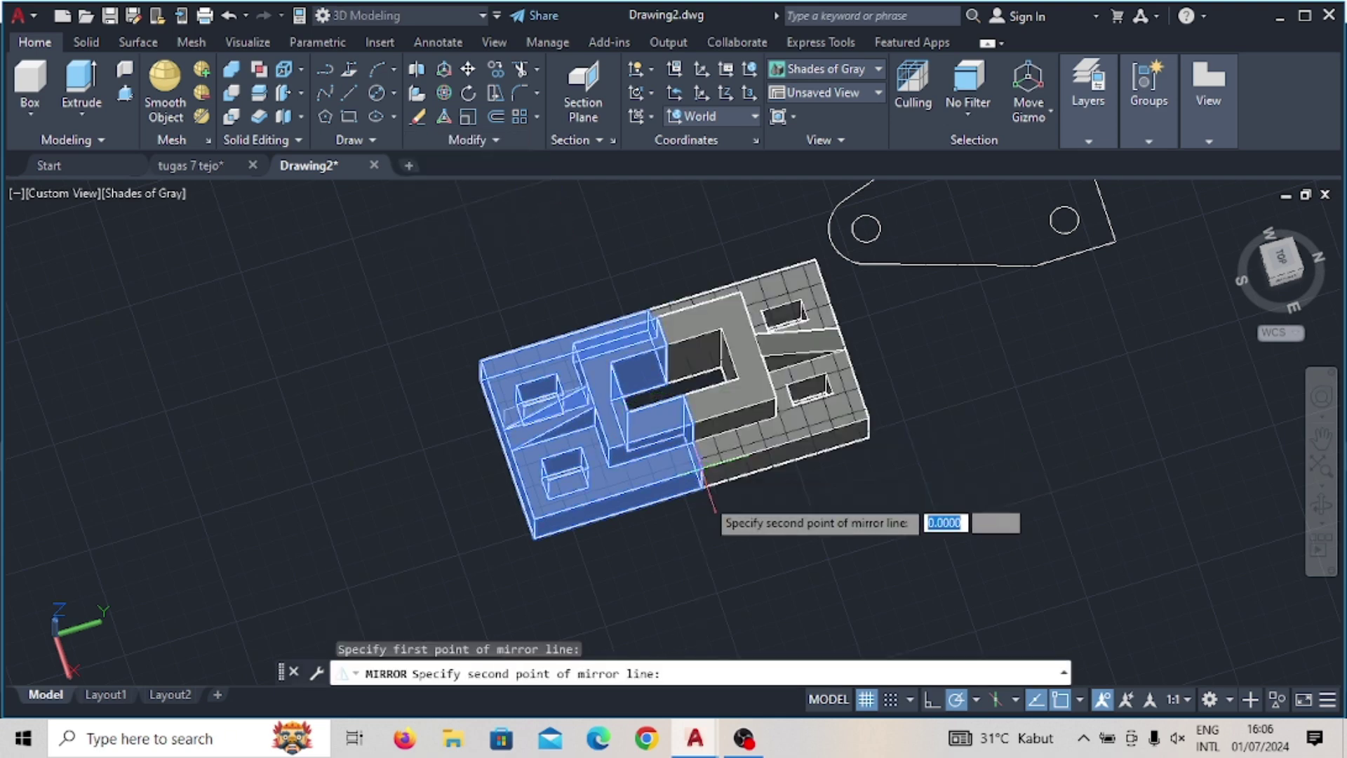
{"action": "left_click", "coordinate": [717, 521]}
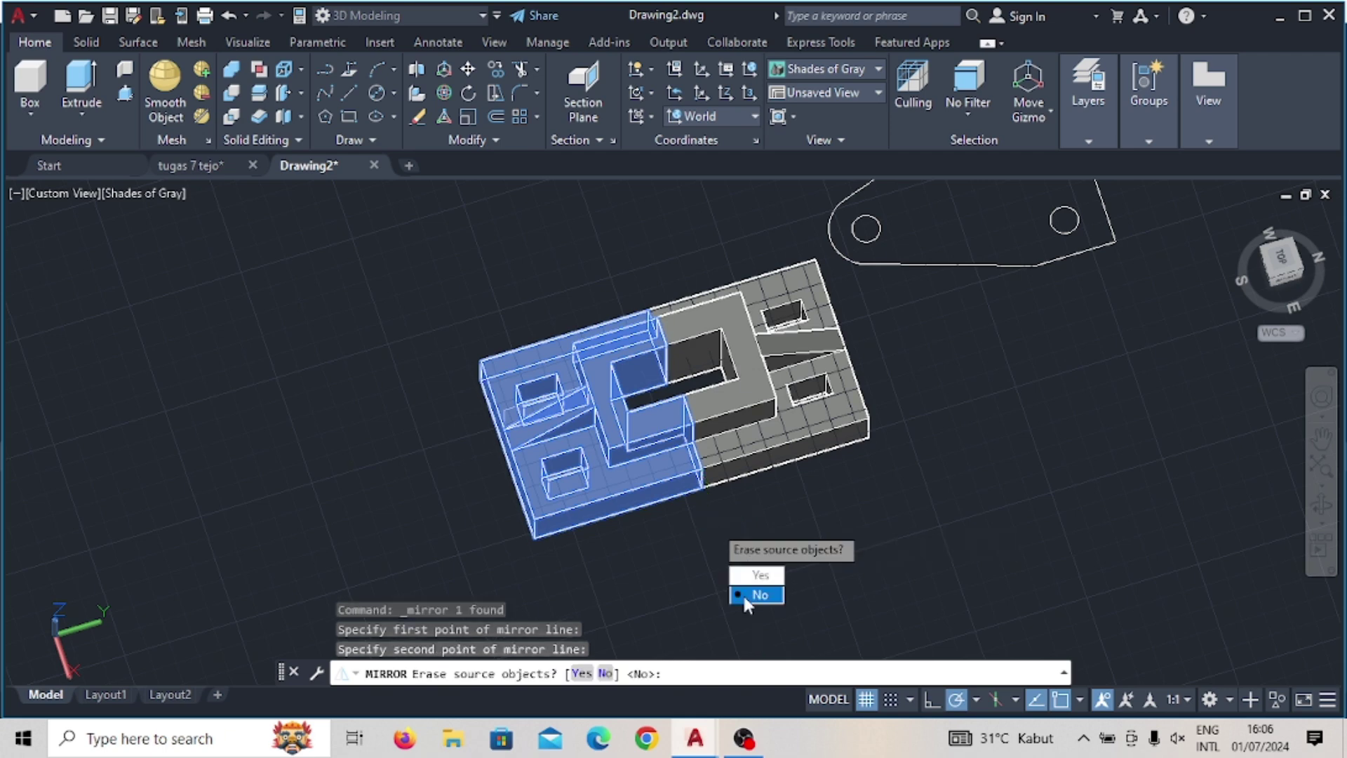
{"action": "left_click", "coordinate": [744, 595]}
{"action": "left_click", "coordinate": [807, 414]}
{"action": "left_click", "coordinate": [596, 463]}
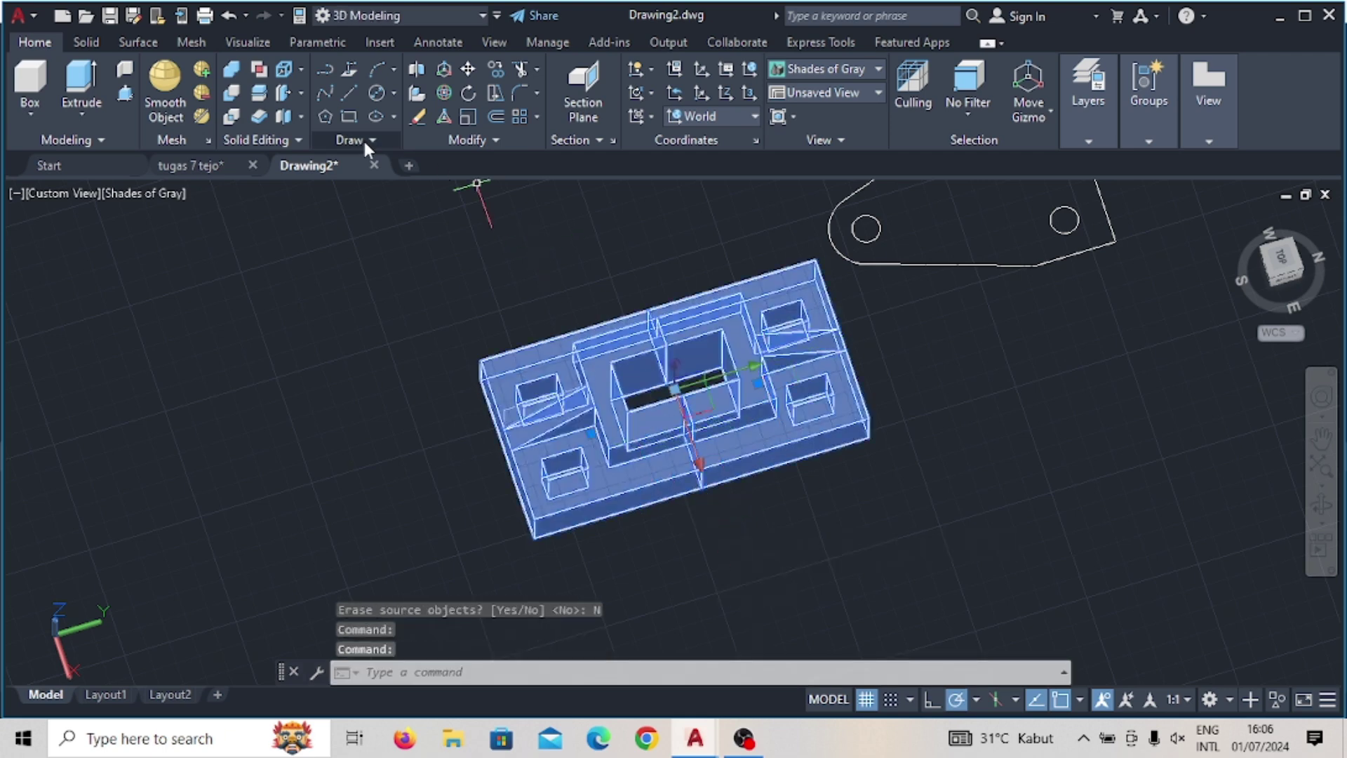
Step: Union the two mirrored halves into one solid, then zoom out and orbit to show all models
{"action": "left_click", "coordinate": [232, 69]}
{"action": "left_click", "coordinate": [667, 424]}
{"action": "left_click", "coordinate": [742, 414]}
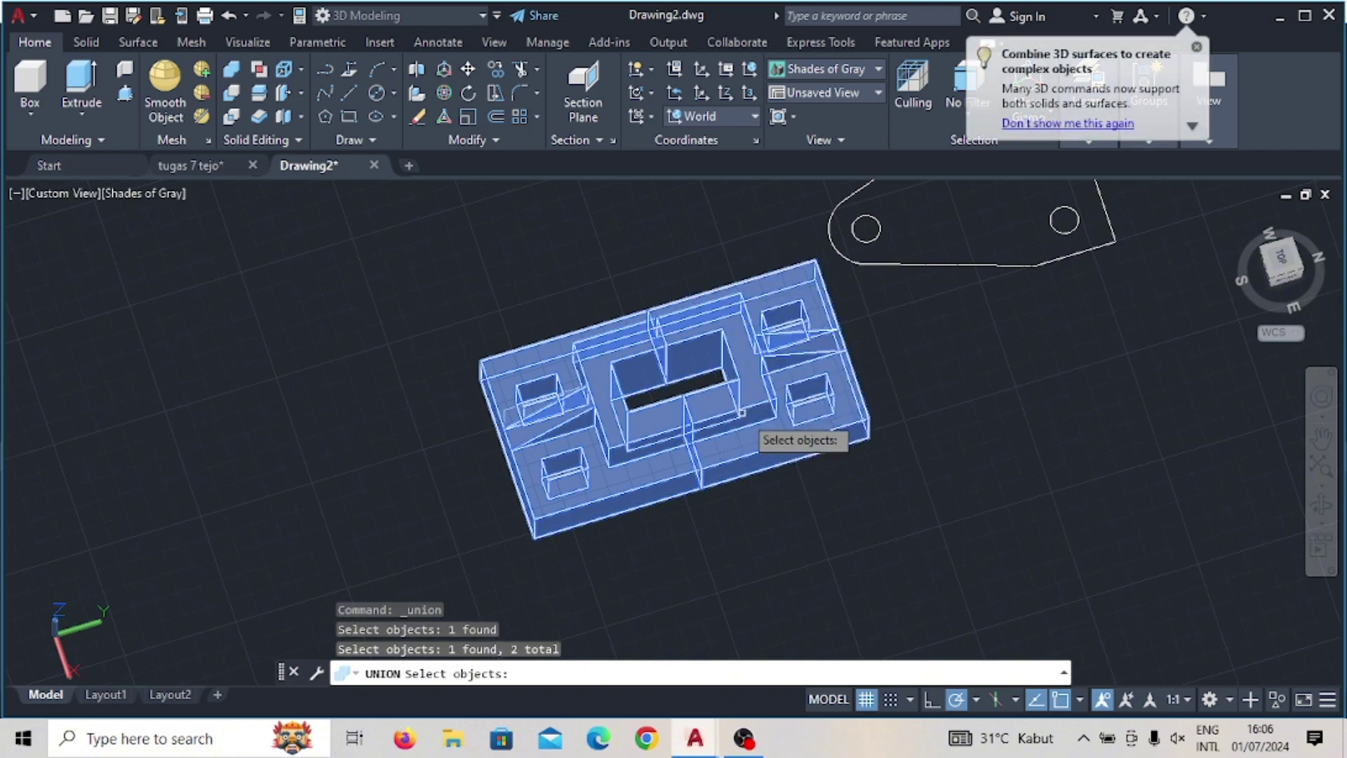
{"action": "scroll", "coordinate": [789, 419], "scroll_direction": "down", "scroll_amount": 5}
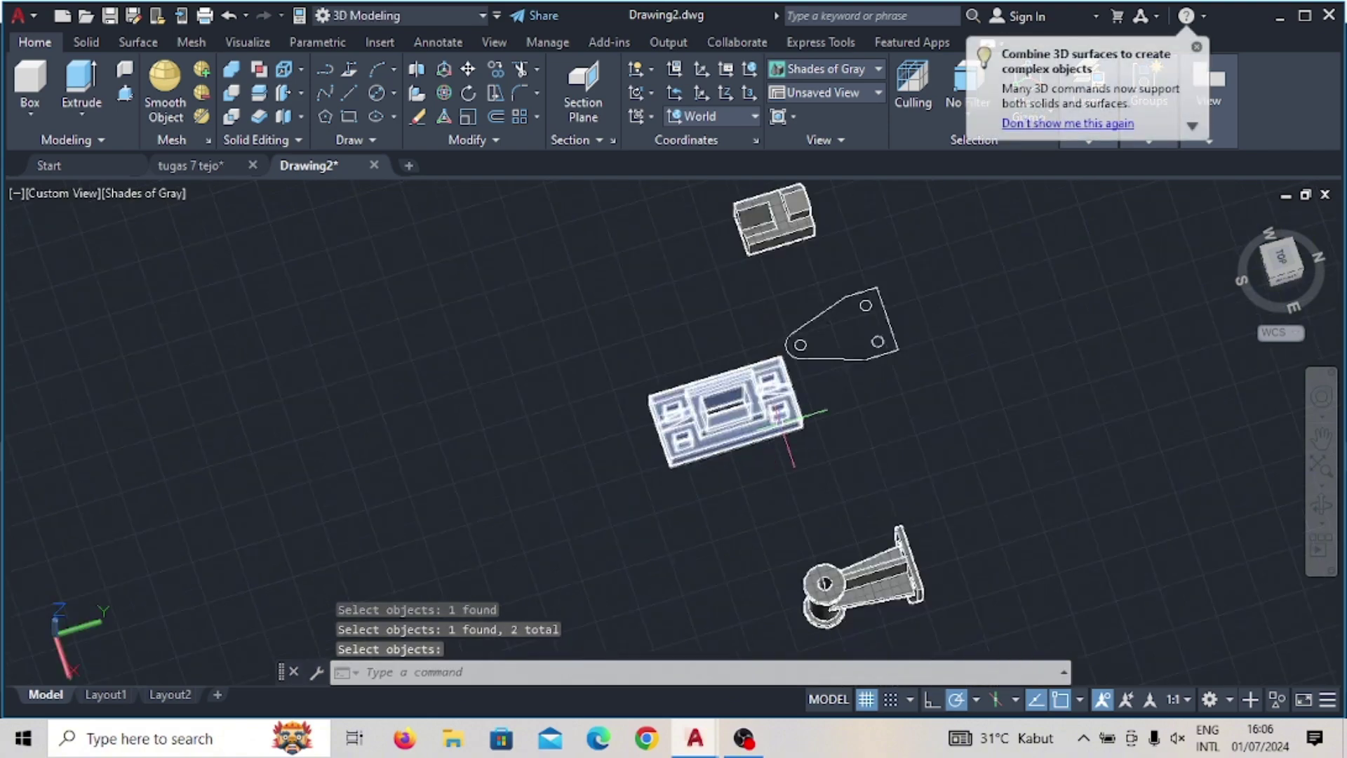
{"action": "middle_click_drag", "start_coordinate": [789, 419], "coordinate": [837, 442], "text": "shift"}
{"action": "key", "text": "Return"}
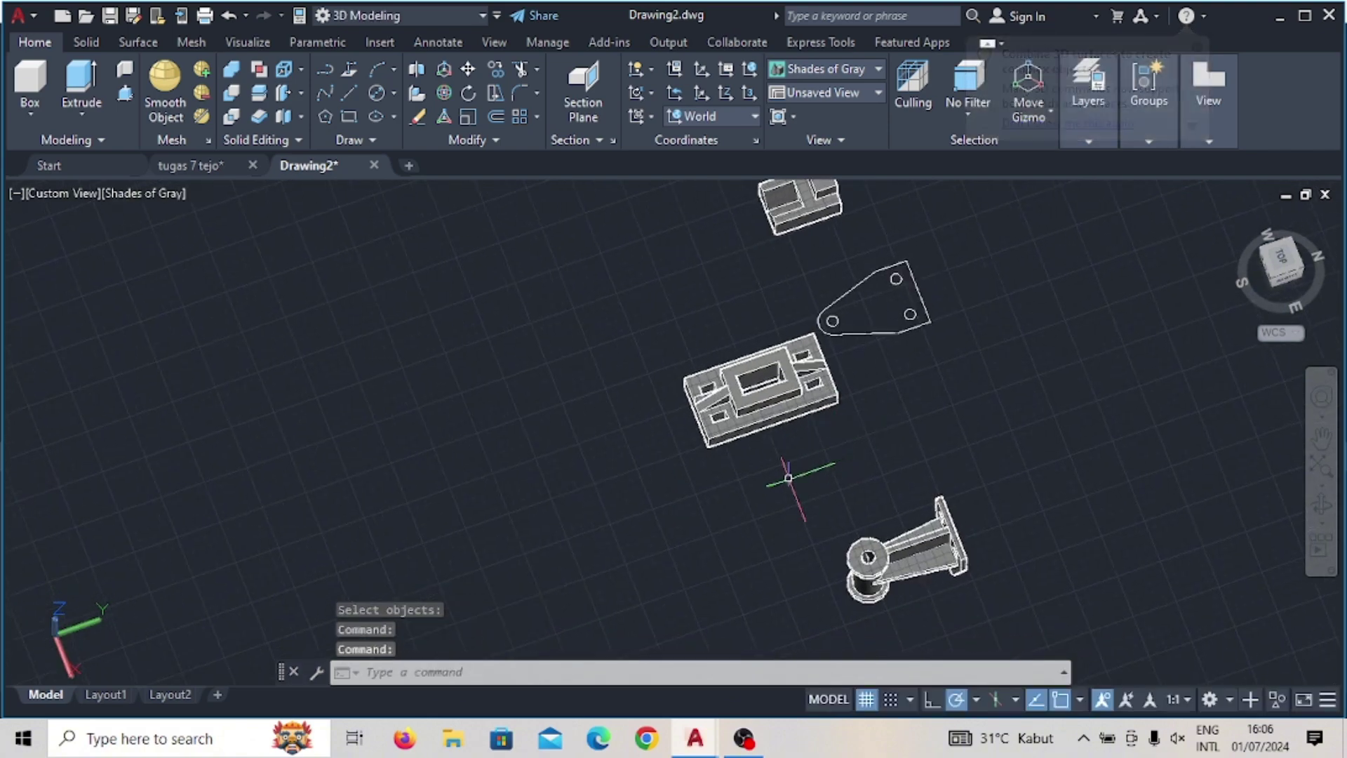
{"action": "mouse_move", "coordinate": [781, 483]}
{"action": "middle_mouse_down", "text": "shift"}
{"action": "mouse_move", "coordinate": [882, 427]}
{"action": "mouse_move", "coordinate": [968, 410]}
{"action": "middle_mouse_up", "text": "shift"}
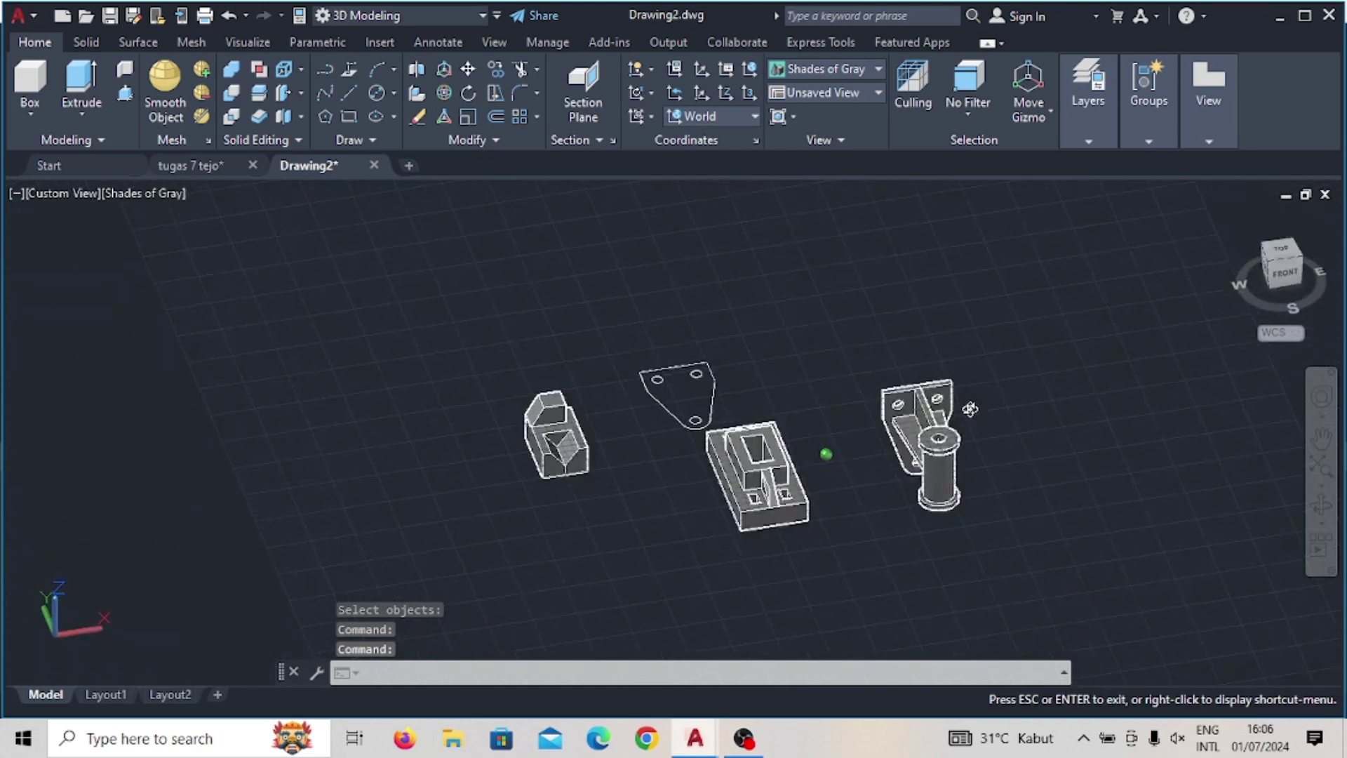